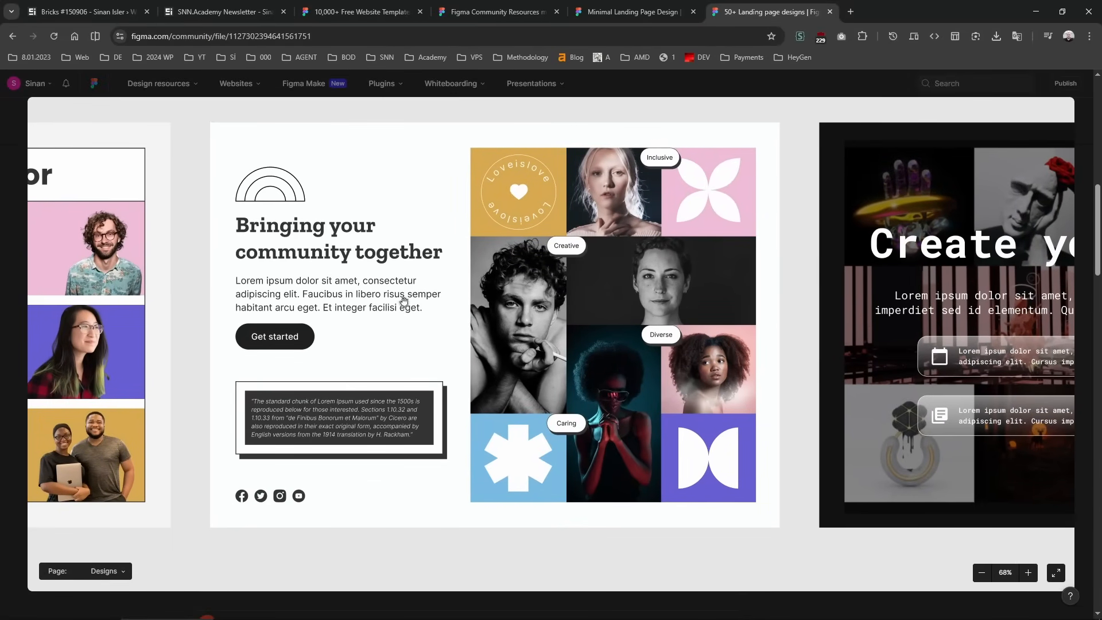
Switch to the Bricks page editor, add a Section to the empty page and select it.
click(89, 11)
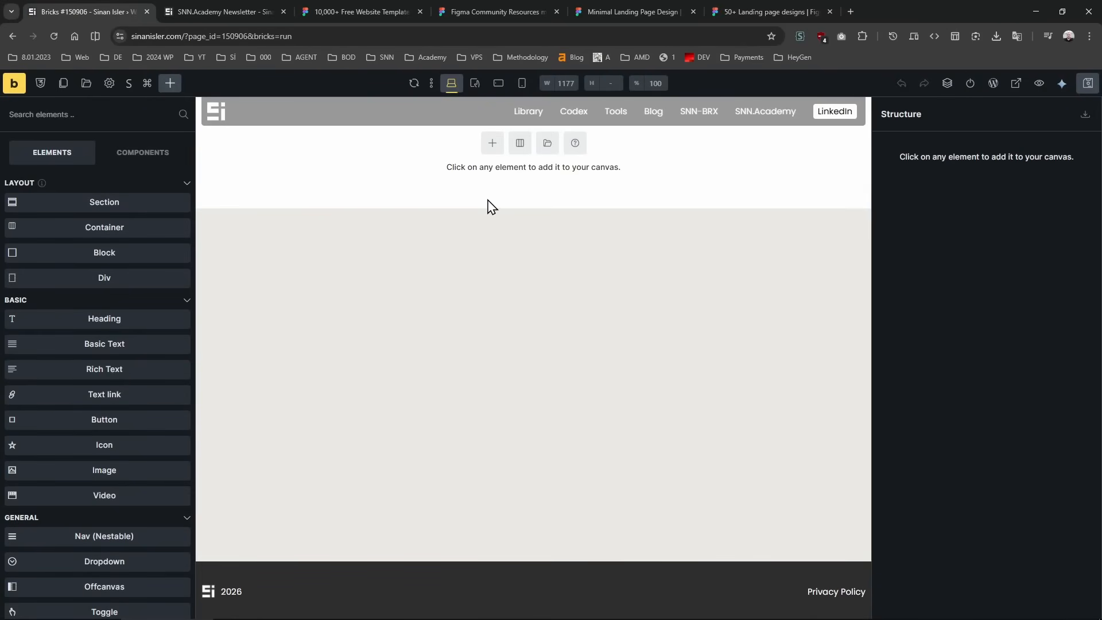
click(118, 203)
click(983, 149)
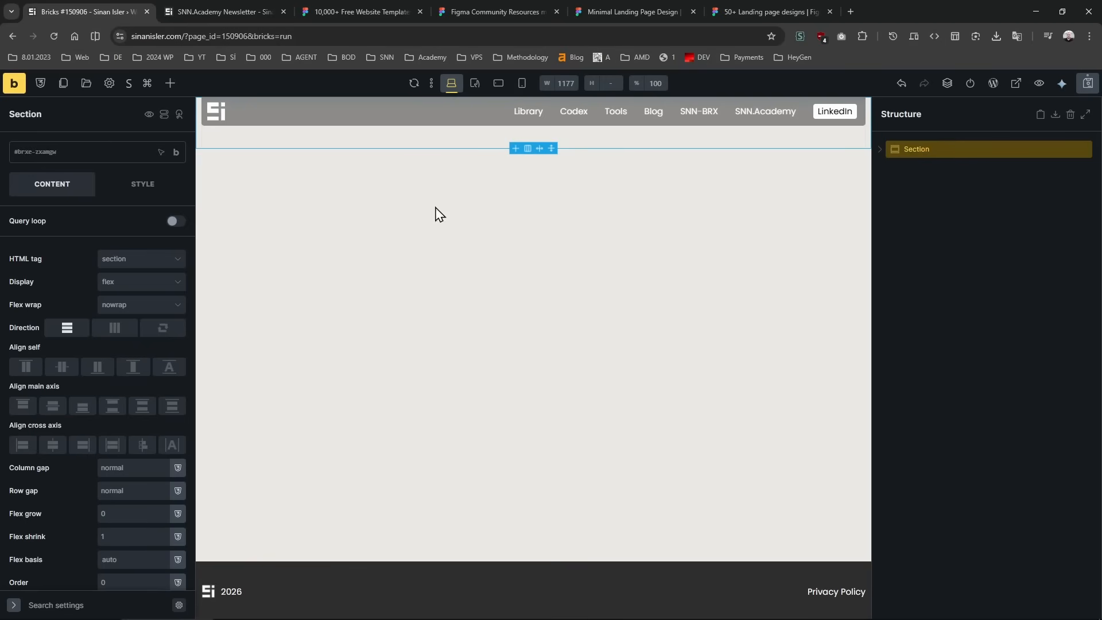
Hide the page's footer and header with a display:none rule in the section's custom CSS, save the page, and expand the section in the structure.
click(122, 195)
click(86, 456)
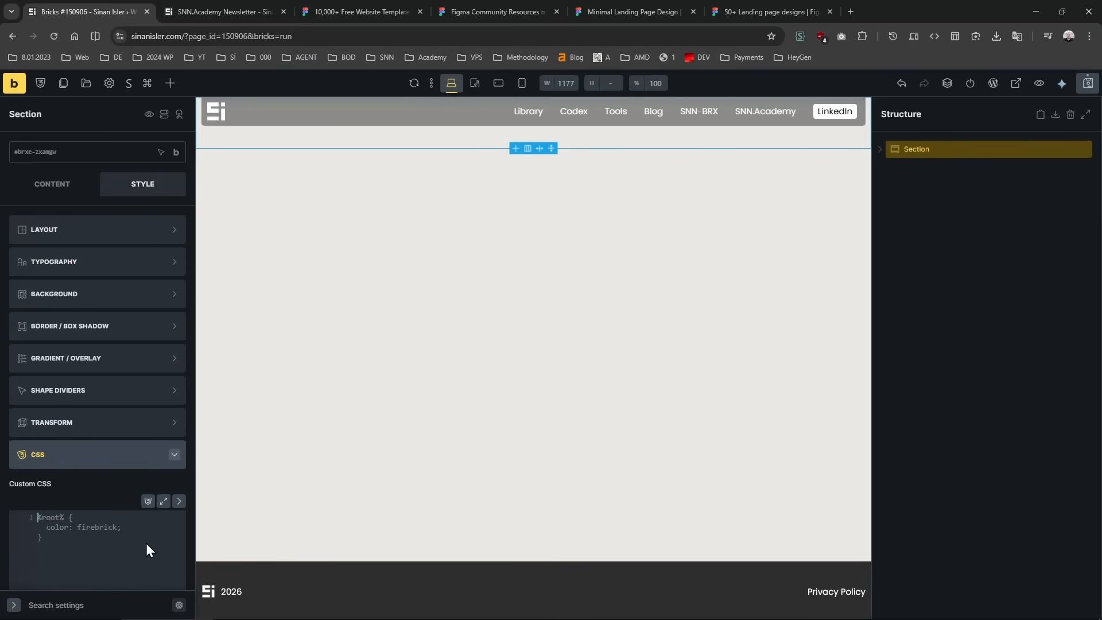
text(footer,)
key(Return)
text(header{)
key(Return)
text(display:none)
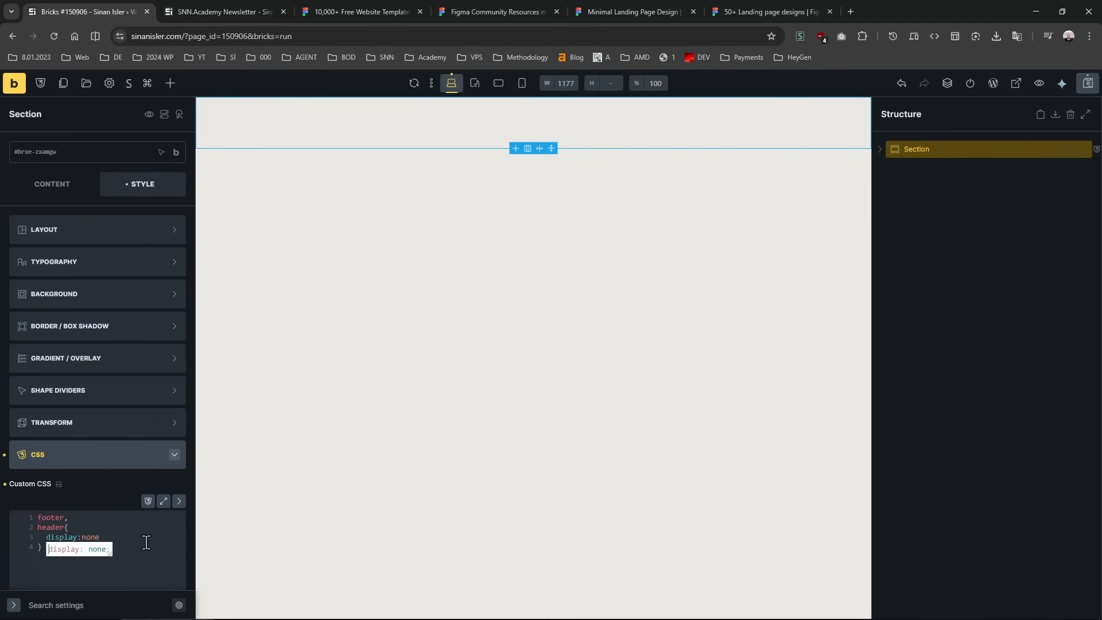
click(954, 339)
click(880, 151)
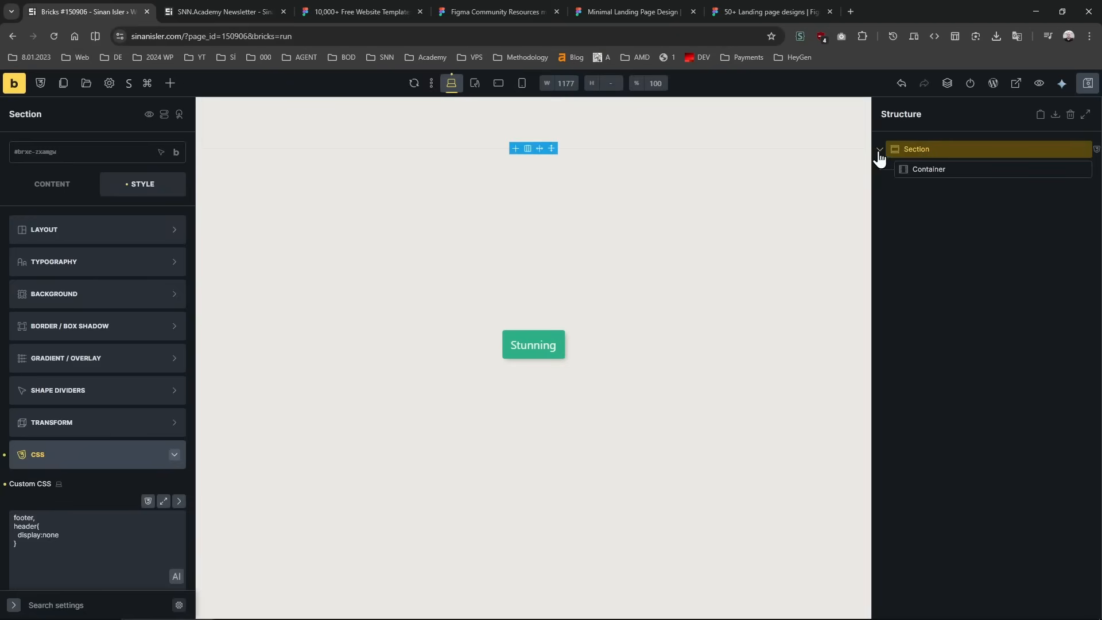
Open the 50+ Landing page designs file in the Figma editor and bring the "Bringing your community together" design into view.
click(758, 2)
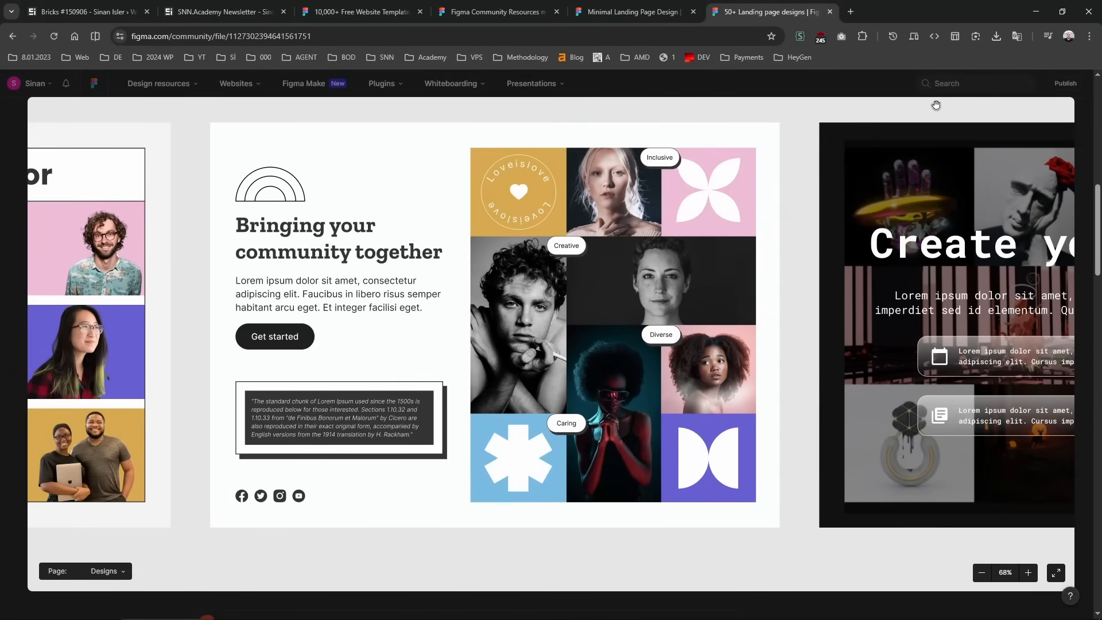
click(896, 93)
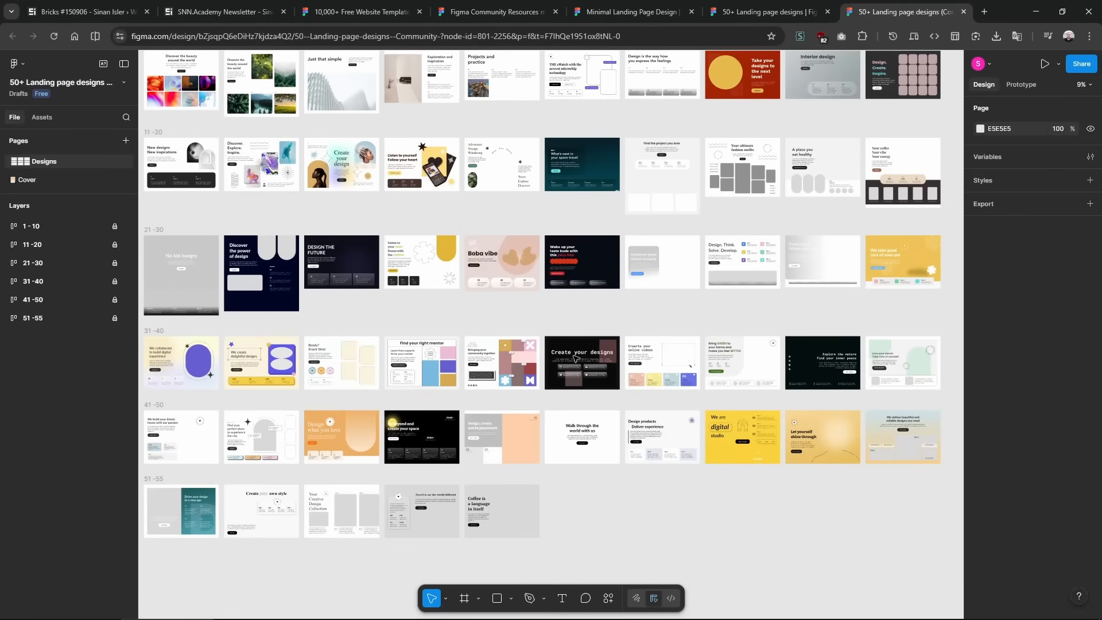
scroll(482, 379, up, 10)
scroll(510, 363, down, 2)
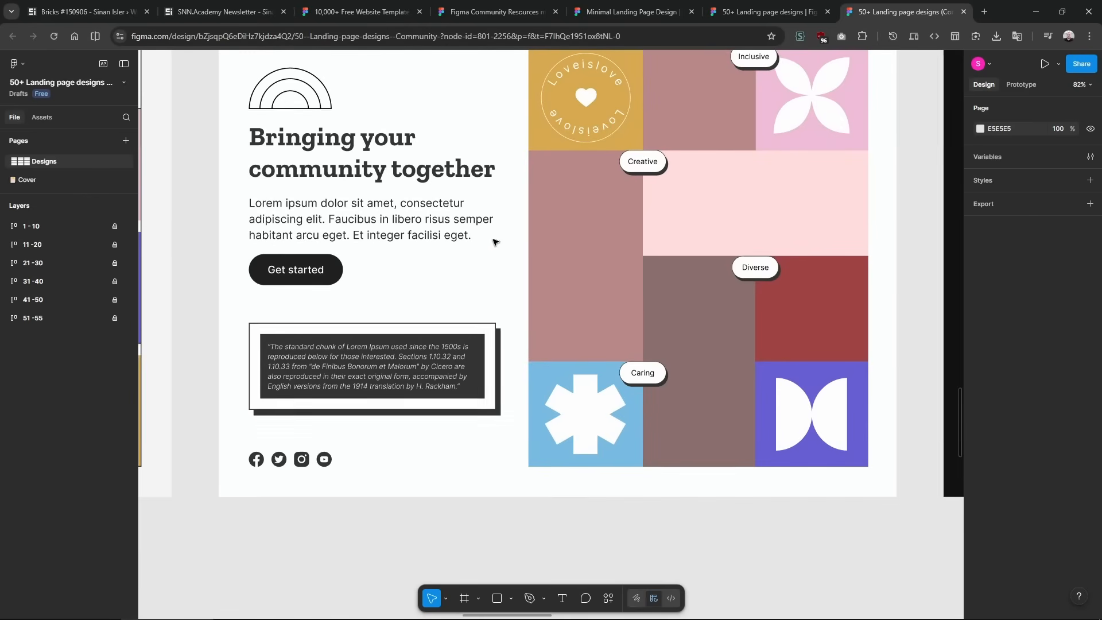
drag(449, 136, 432, 209)
key(r)
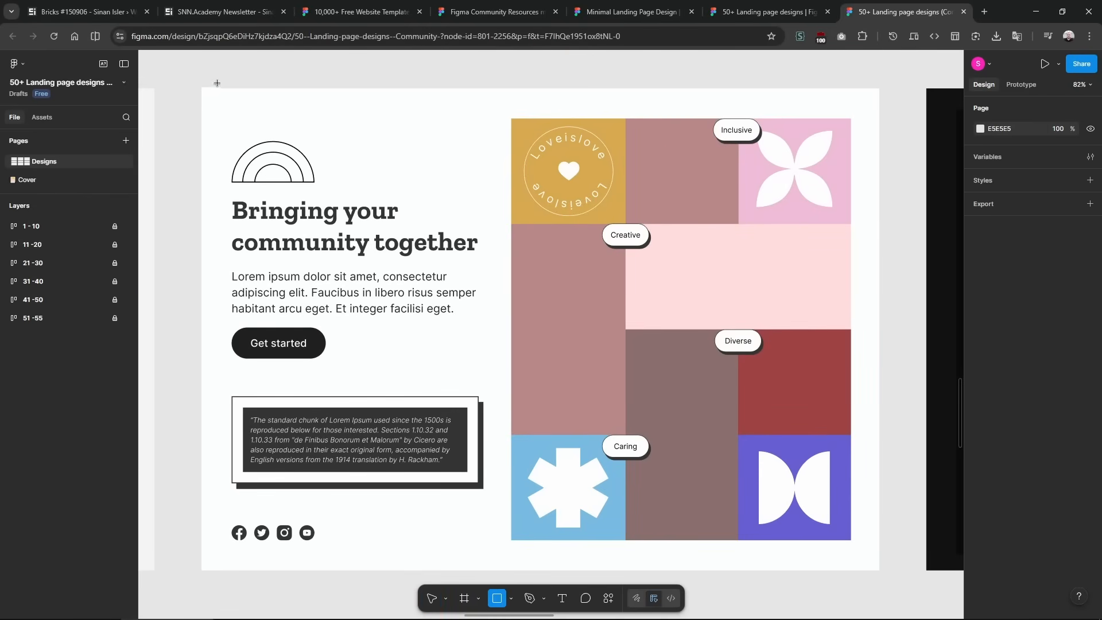
drag(215, 82, 508, 81)
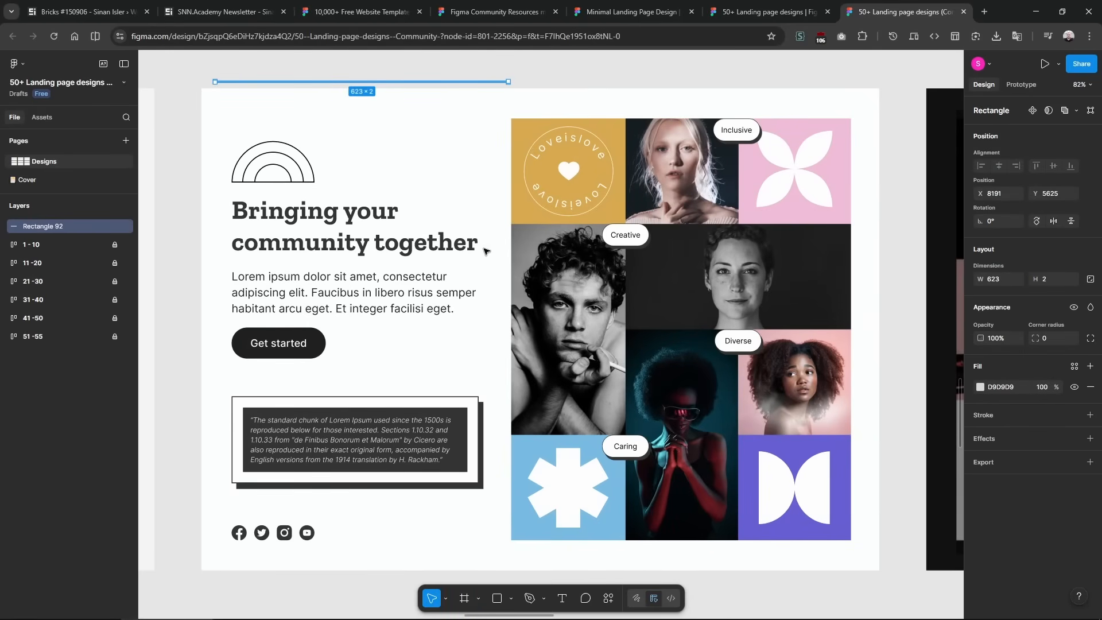
key(Delete)
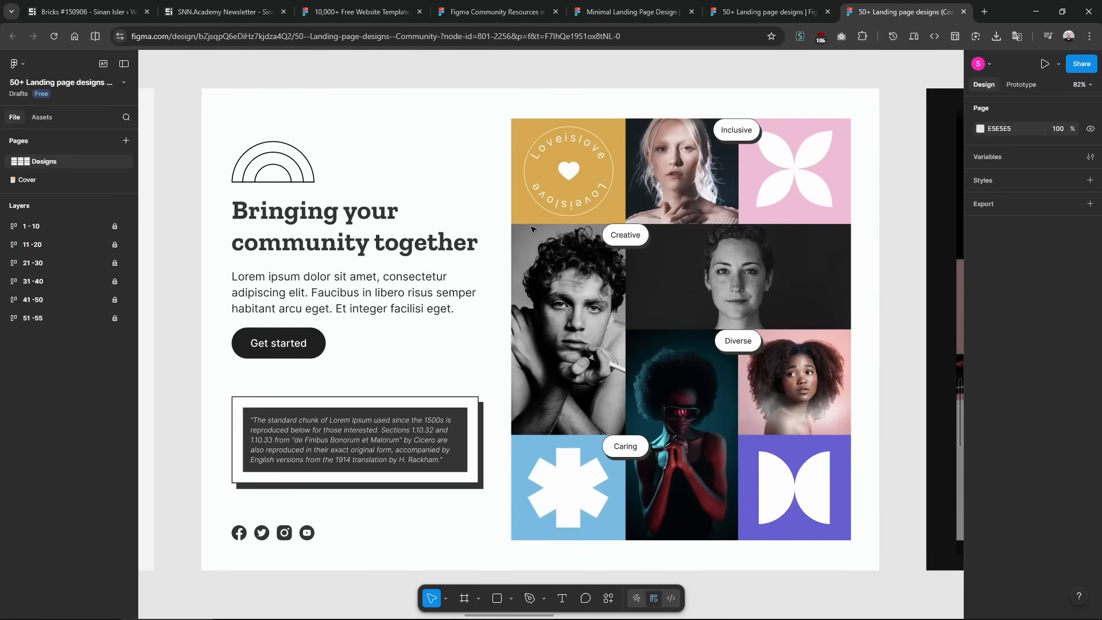
key(r)
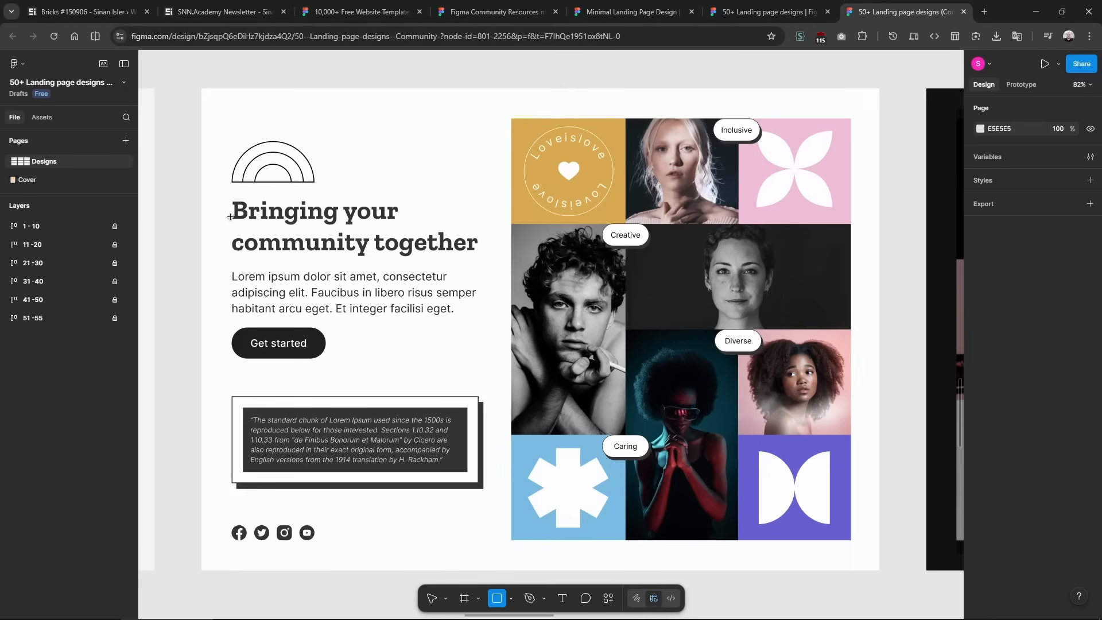
drag(231, 217, 490, 243)
key(Delete)
Measure the widths of the design's text column and image grid with a temporary rectangle, and delete it.
key(r)
drag(404, 241, 426, 241)
drag(511, 230, 502, 230)
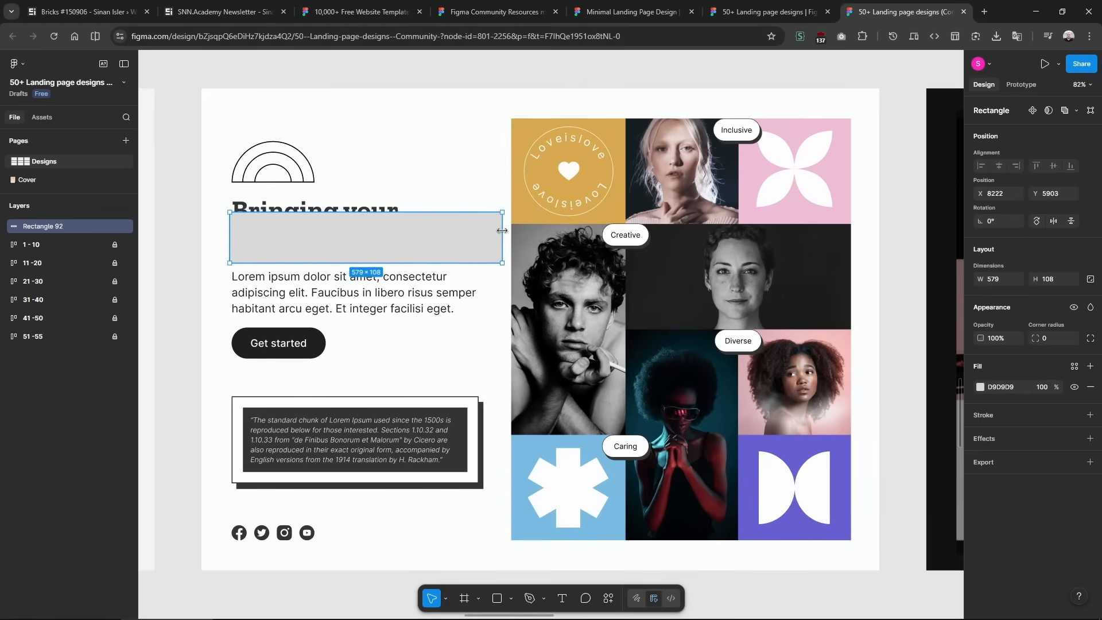
drag(413, 236, 852, 237)
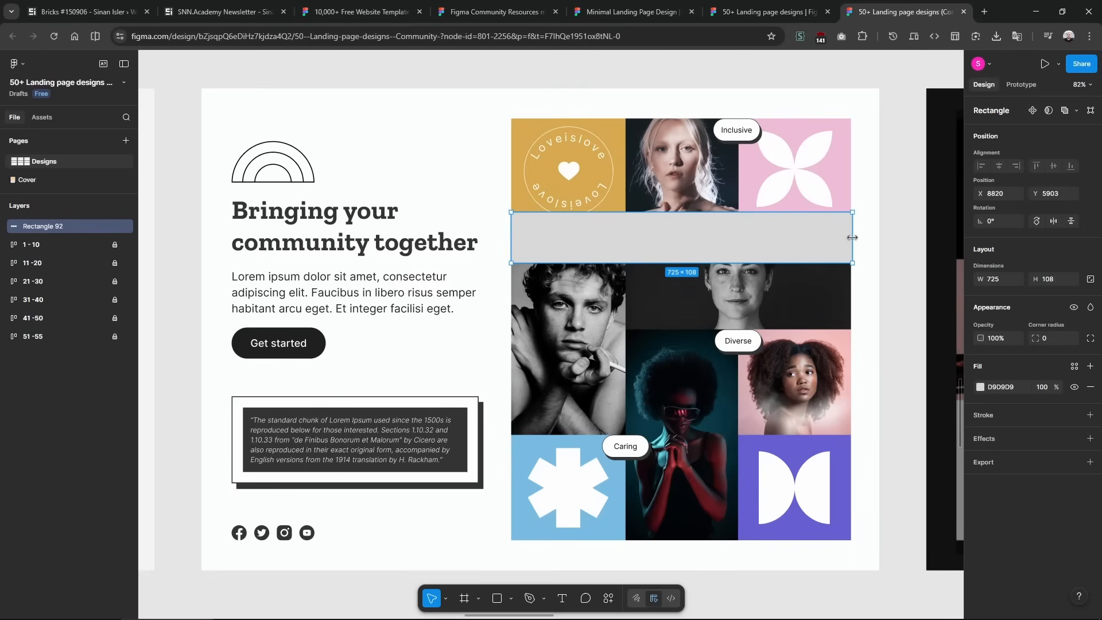
key(Delete)
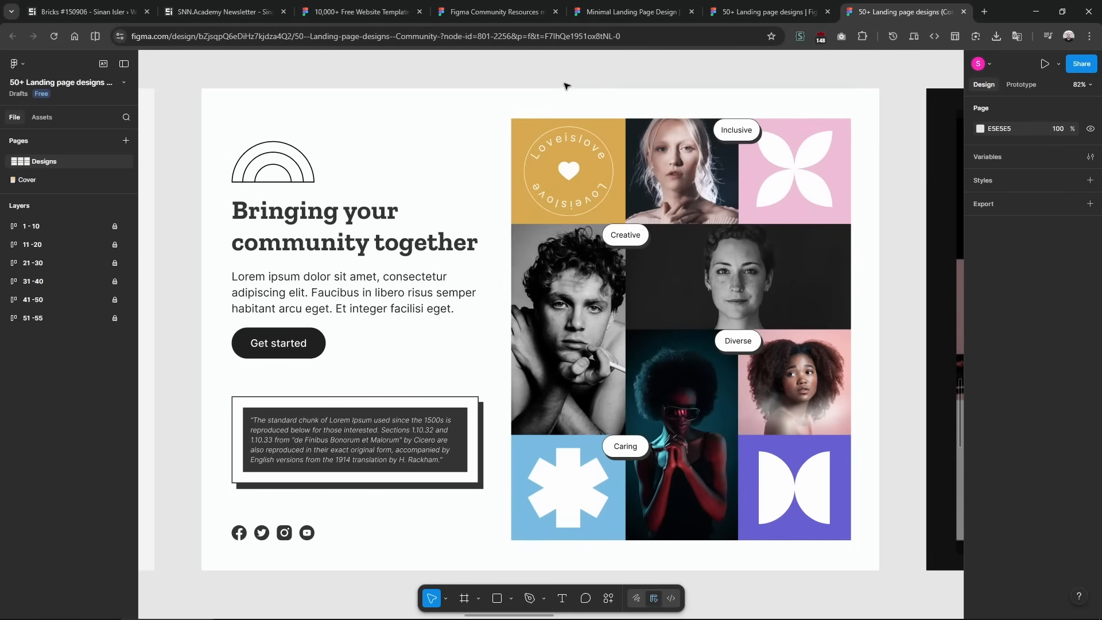
Return to the Bricks page editor and close the SNN.Academy Newsletter page.
click(204, 5)
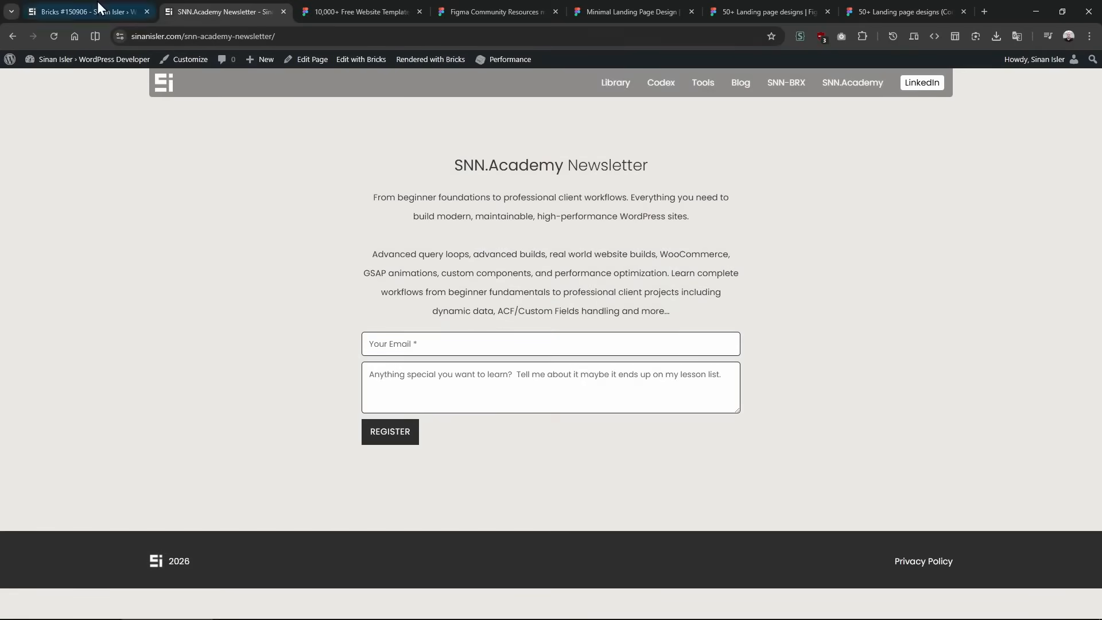
click(98, 4)
middle_click(188, 5)
Set the section's container to grid display with template columns 4fr 5fr.
click(939, 150)
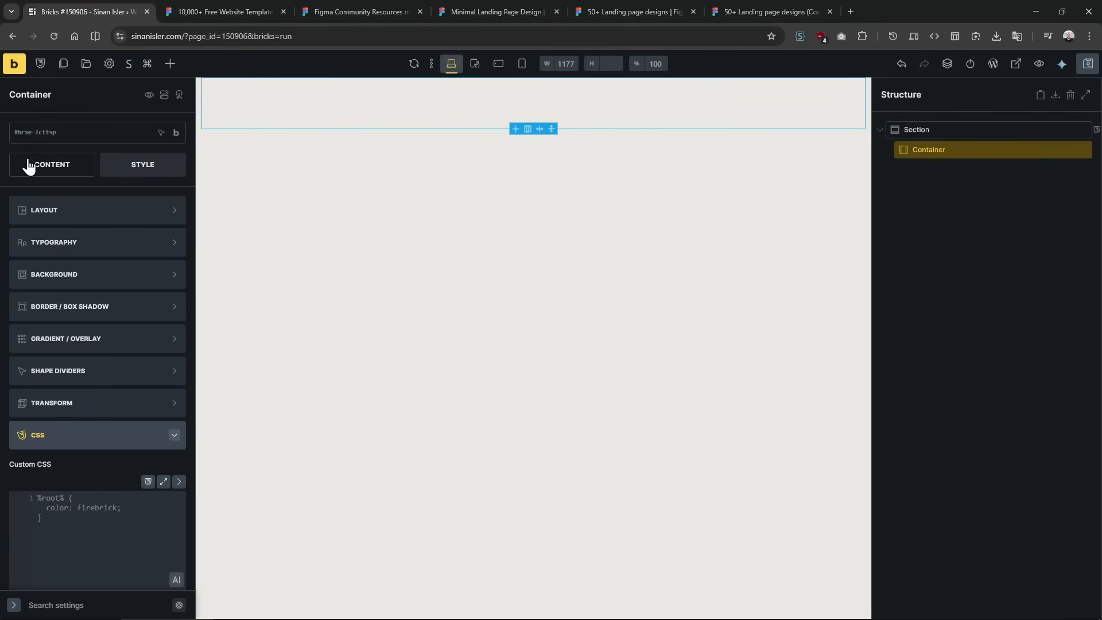
click(36, 165)
click(136, 263)
click(92, 325)
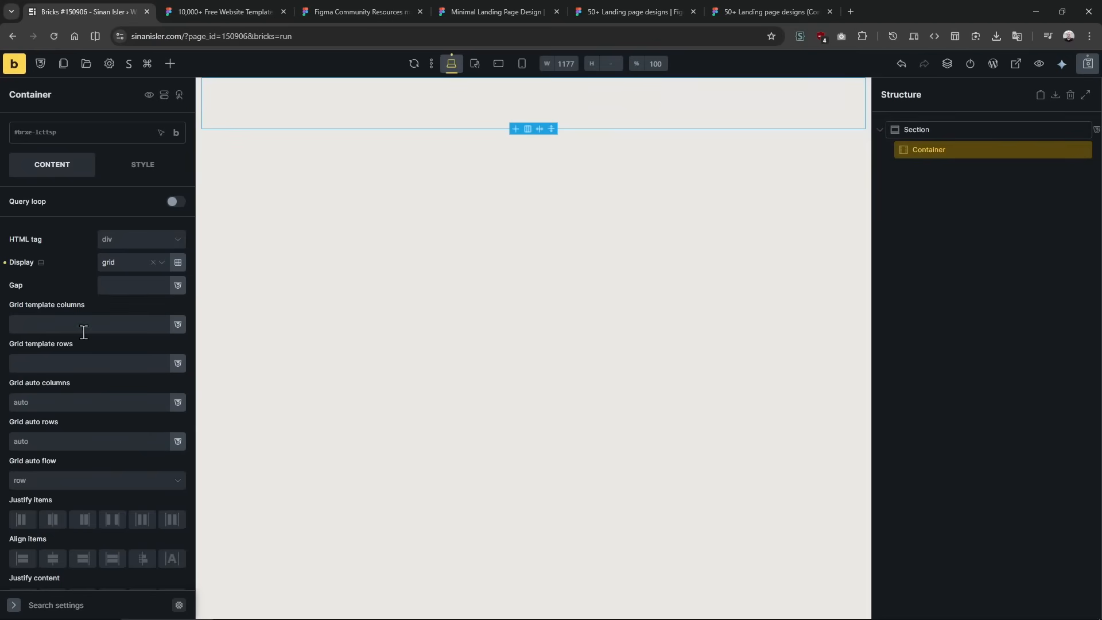
click(86, 324)
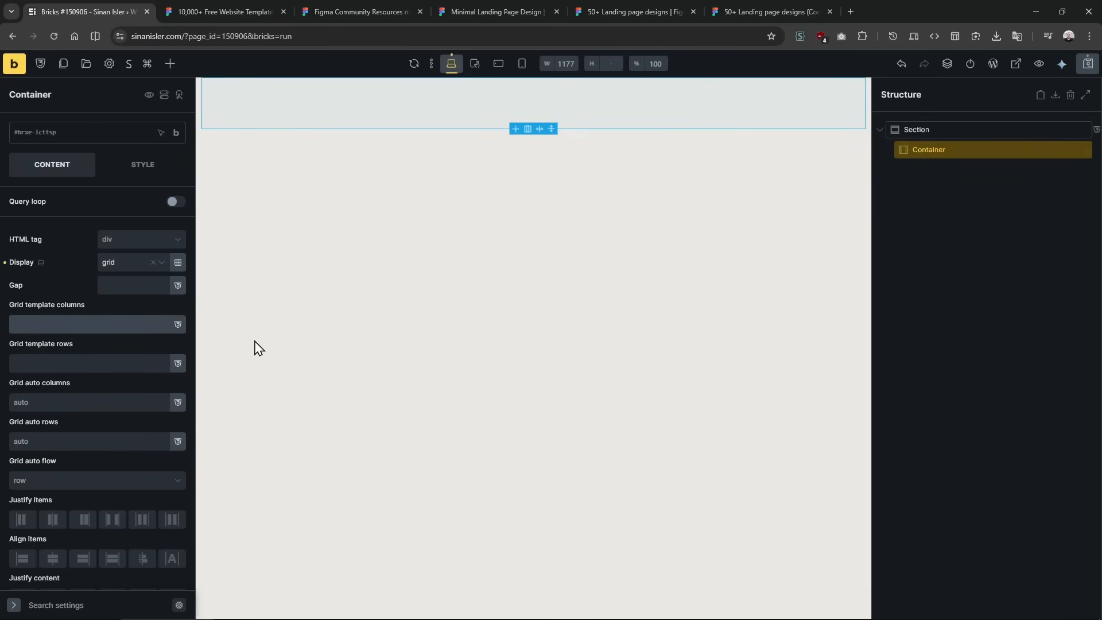
text(4fr 5fr)
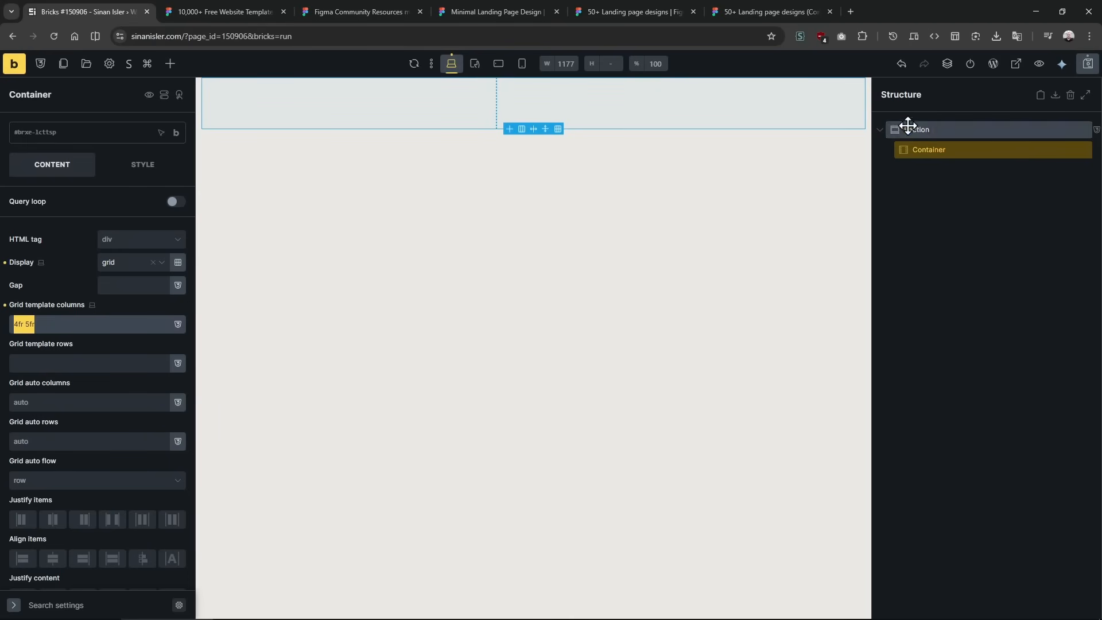
Measure the space between the quote box and the image grid in the Figma design with temporary rectangles, and undo them.
click(744, 11)
key(r)
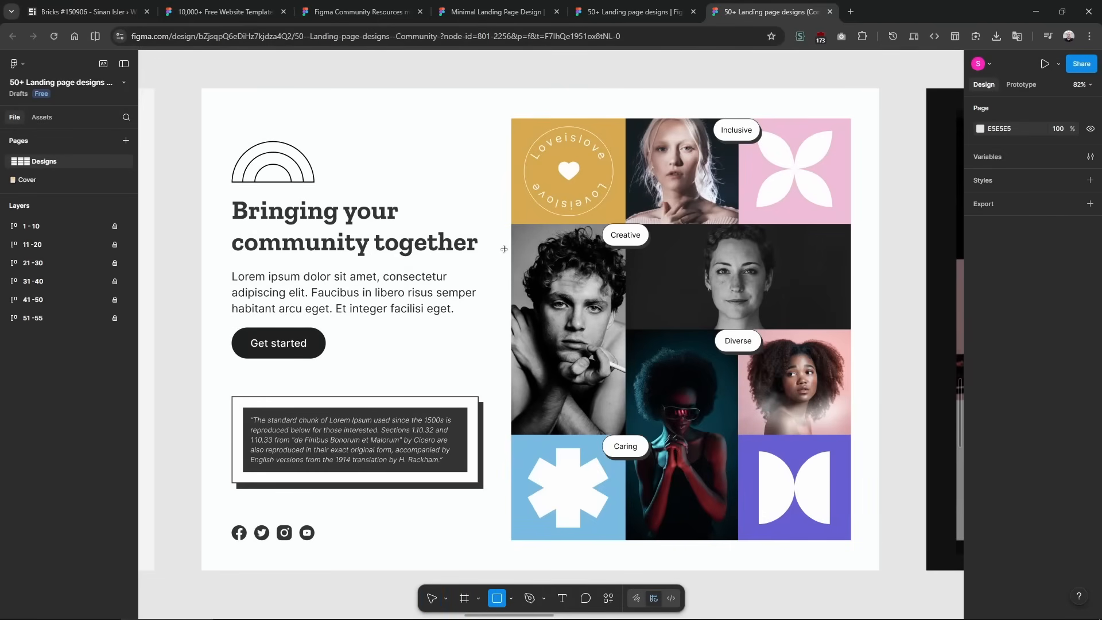
click(496, 247)
key(ctrl+z)
key(r)
drag(477, 433, 506, 451)
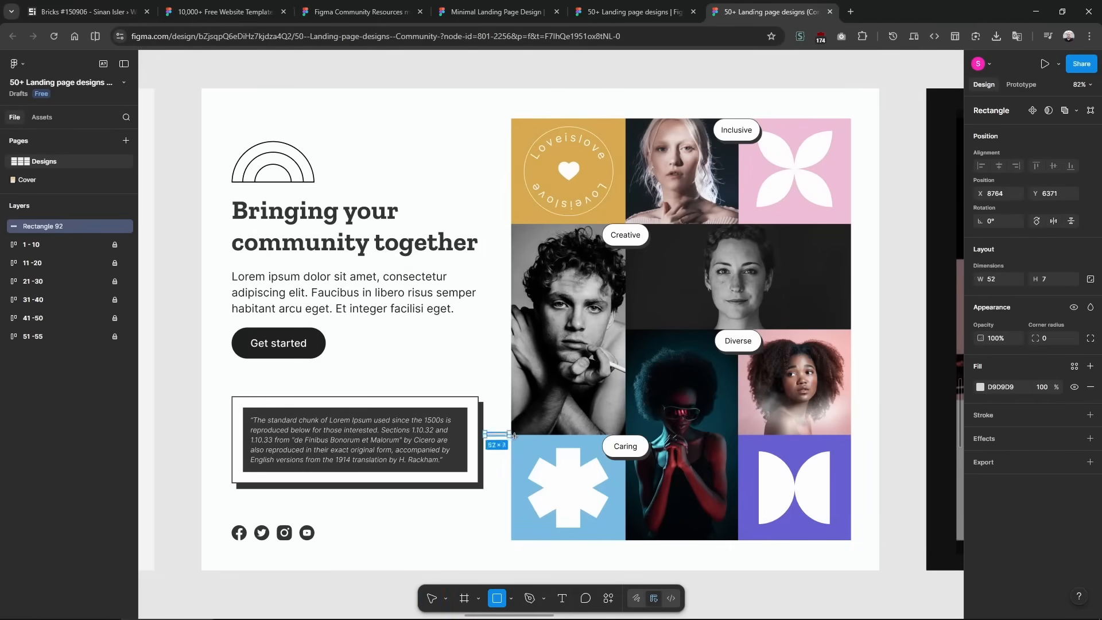
key(ctrl+z)
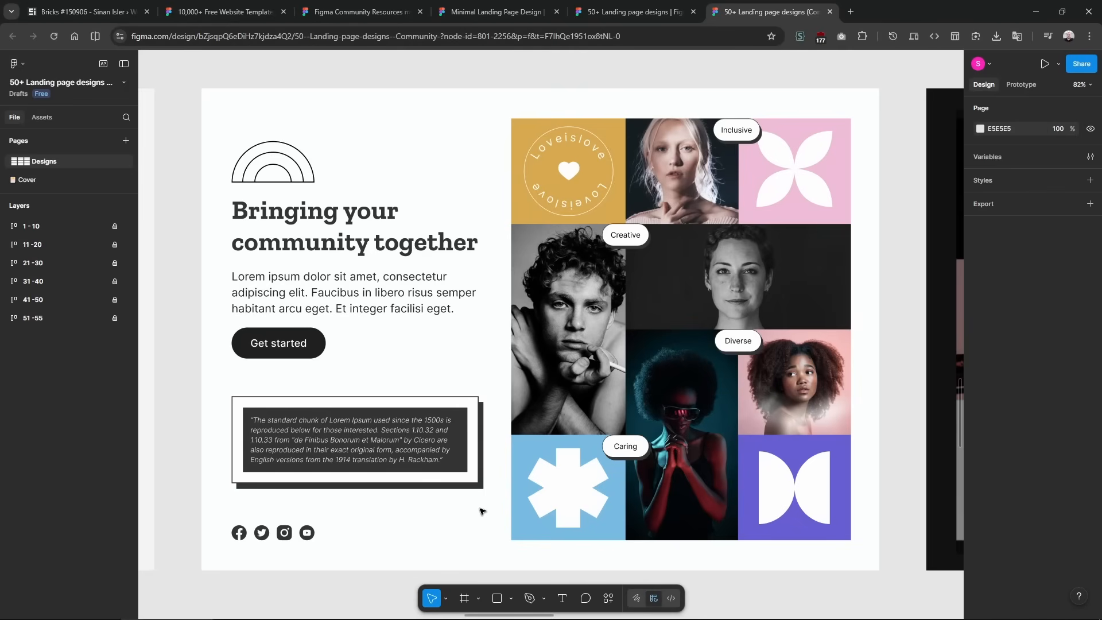
key(r)
drag(486, 442, 514, 462)
key(ctrl+z)
Switch back to the Bricks page editor and set the container's gap to 40.
click(659, 9)
click(102, 10)
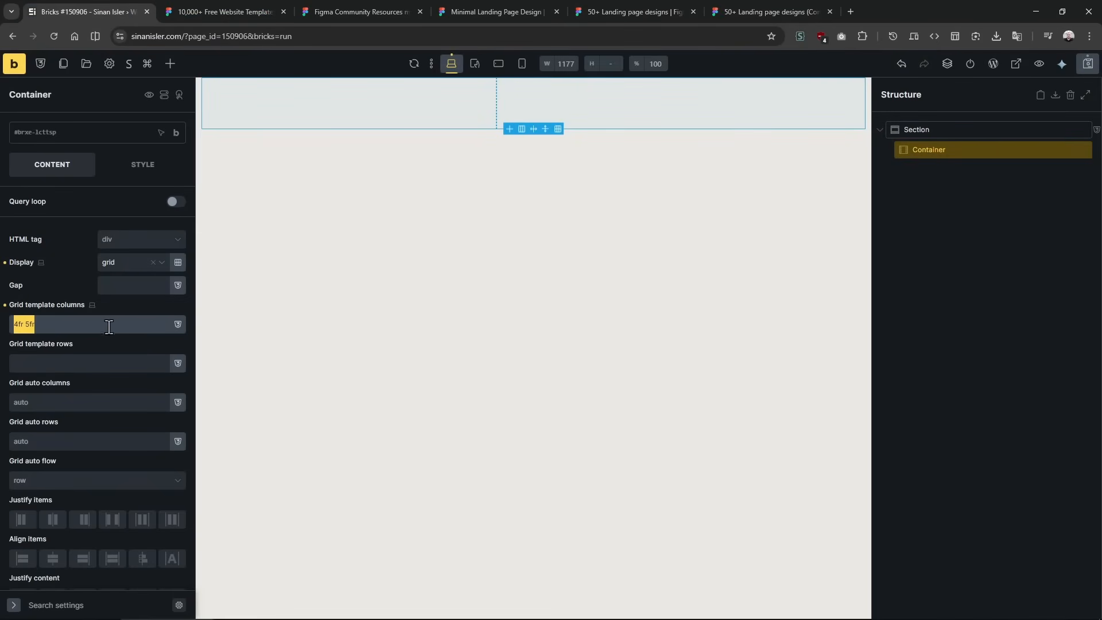
click(122, 280)
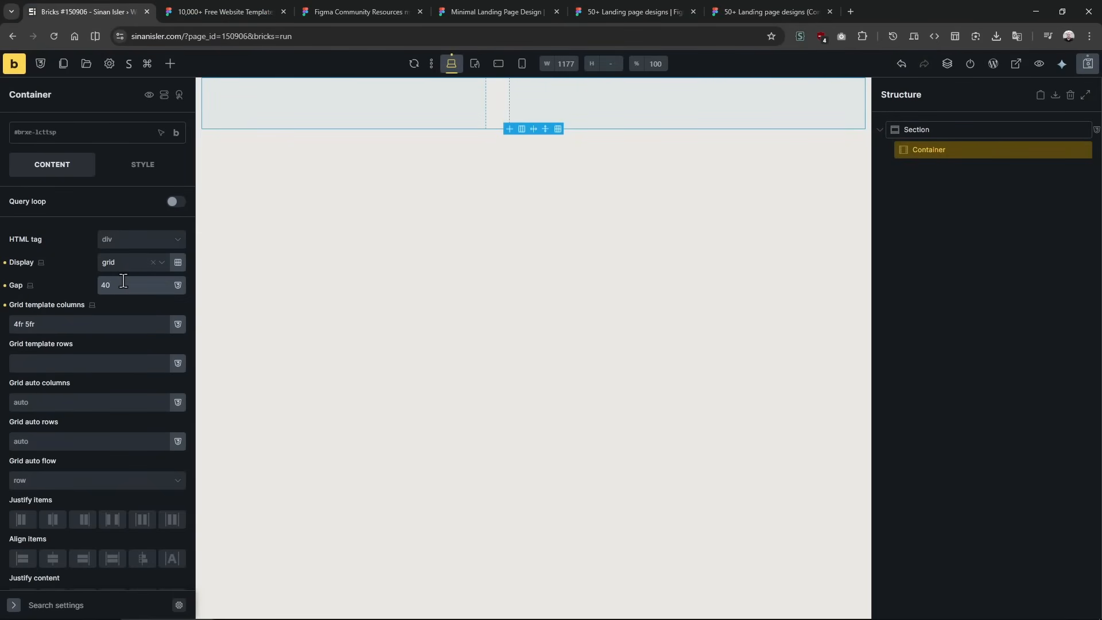
Examine the uncategorized and spacing variables offered for the container's gap, and view the global classes available to it.
click(178, 286)
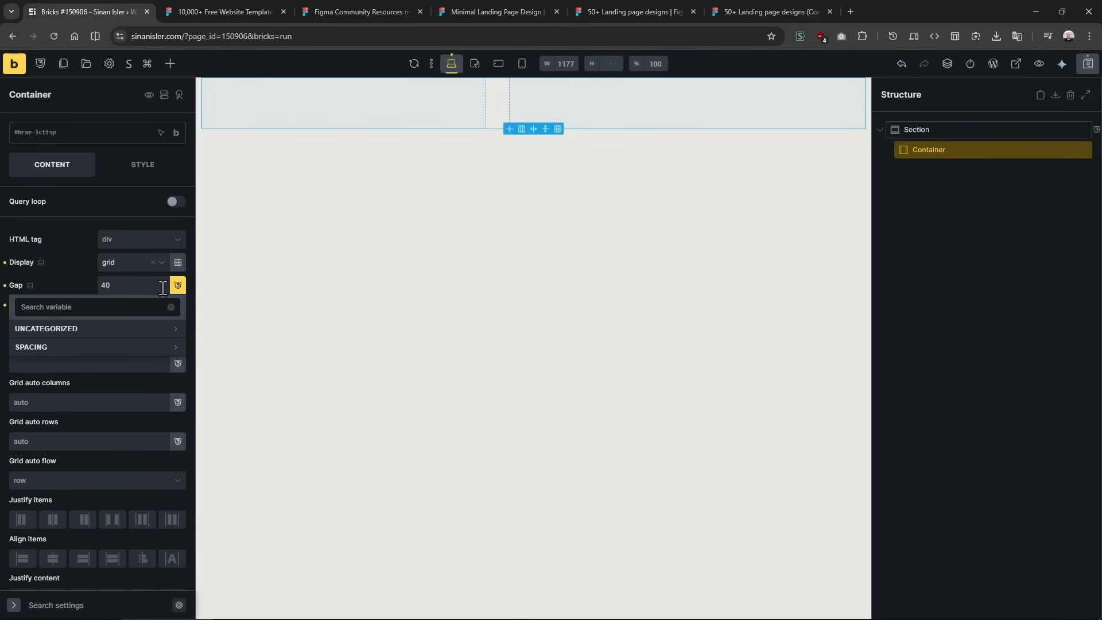
click(133, 330)
click(133, 329)
click(120, 348)
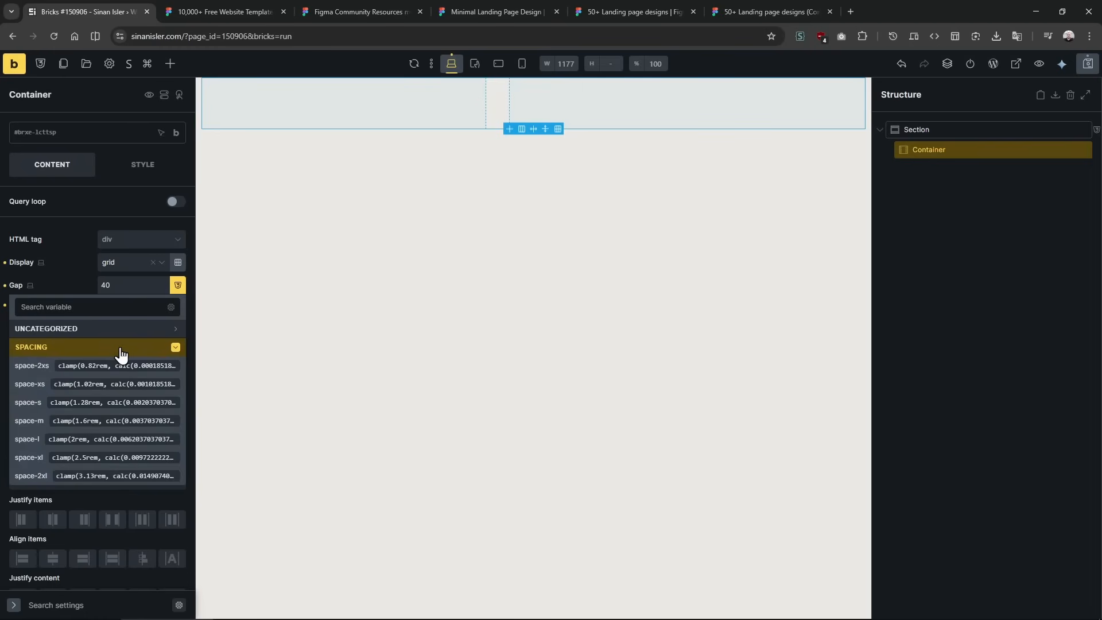
click(121, 349)
click(72, 270)
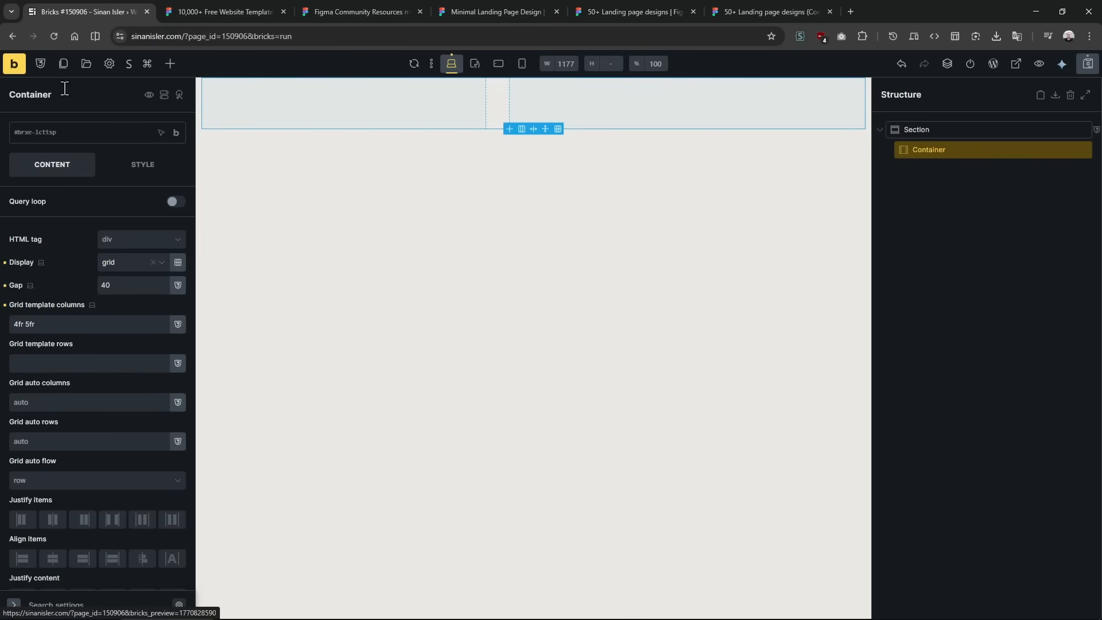
click(74, 137)
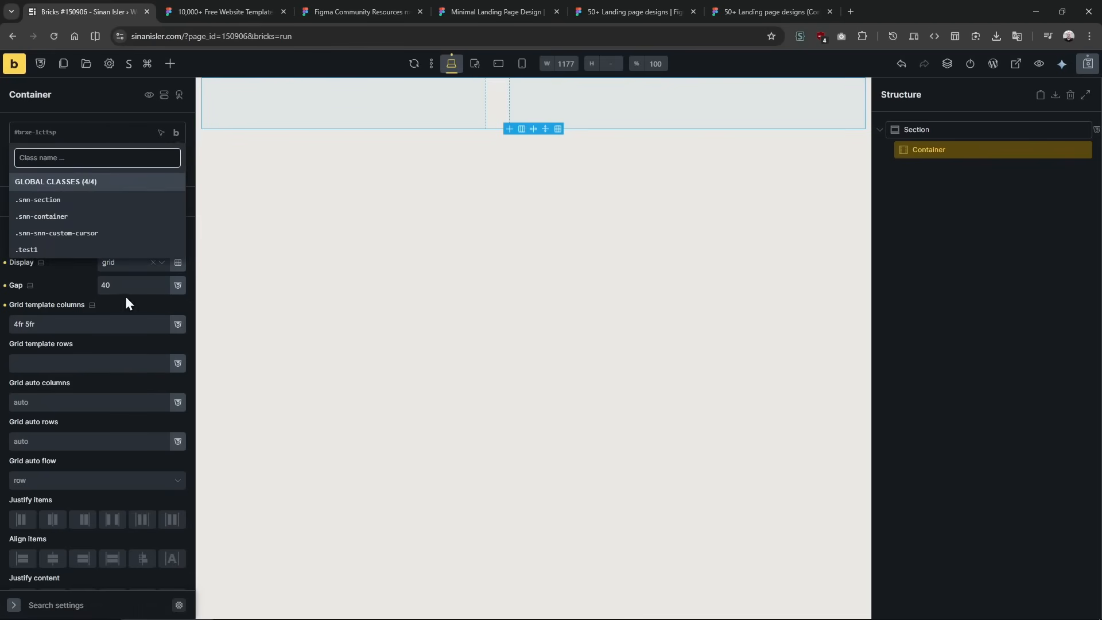
click(83, 293)
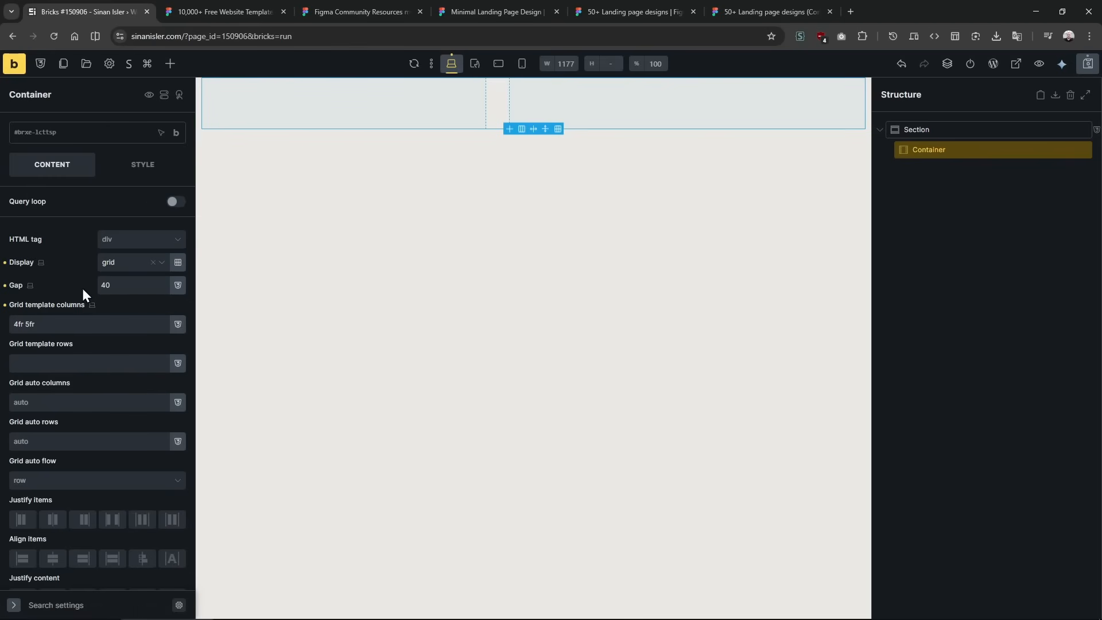
Compare the spacing variables with the uncategorized size variables for the gap, and close the variable list without picking one.
click(178, 285)
click(106, 347)
scroll(106, 367, down, 2)
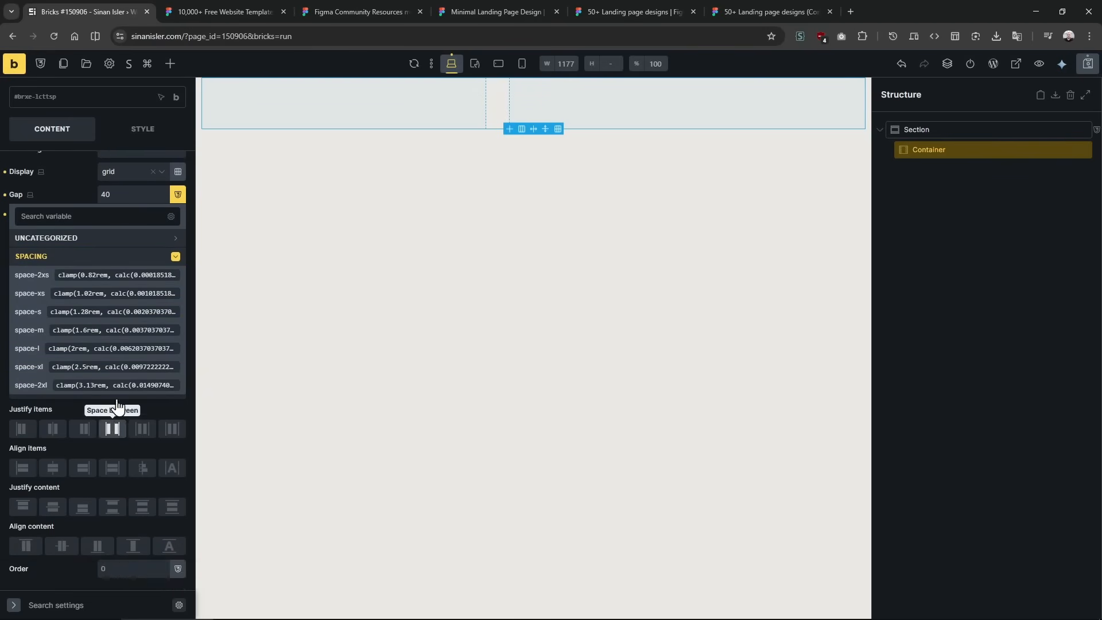
scroll(106, 367, up, 2)
click(113, 333)
scroll(110, 390, down, 5)
scroll(113, 341, up, 5)
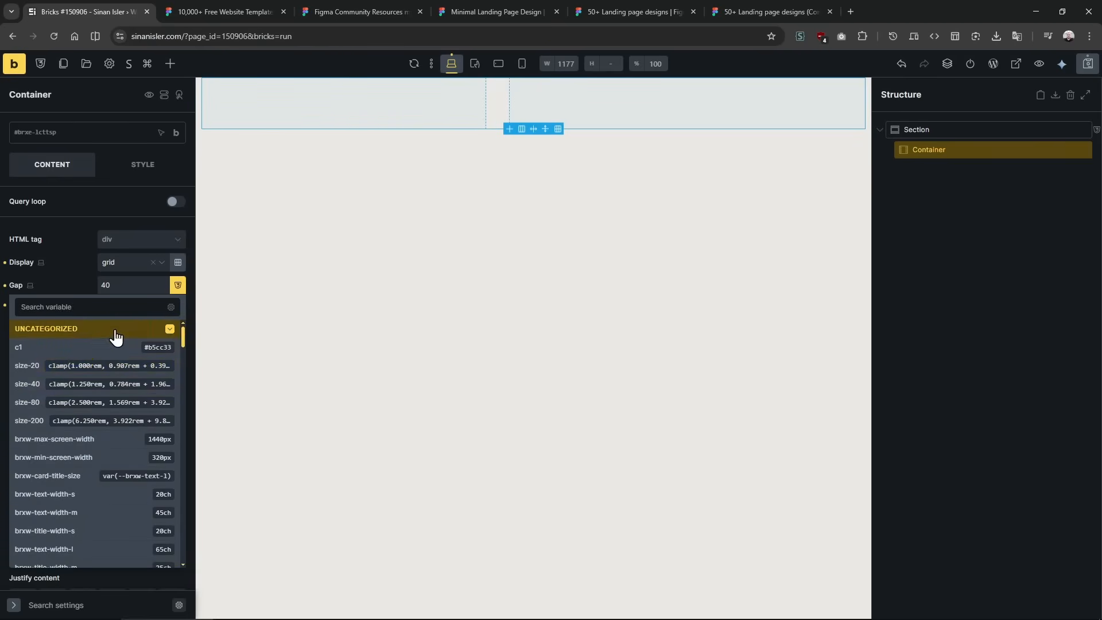
click(113, 333)
click(83, 259)
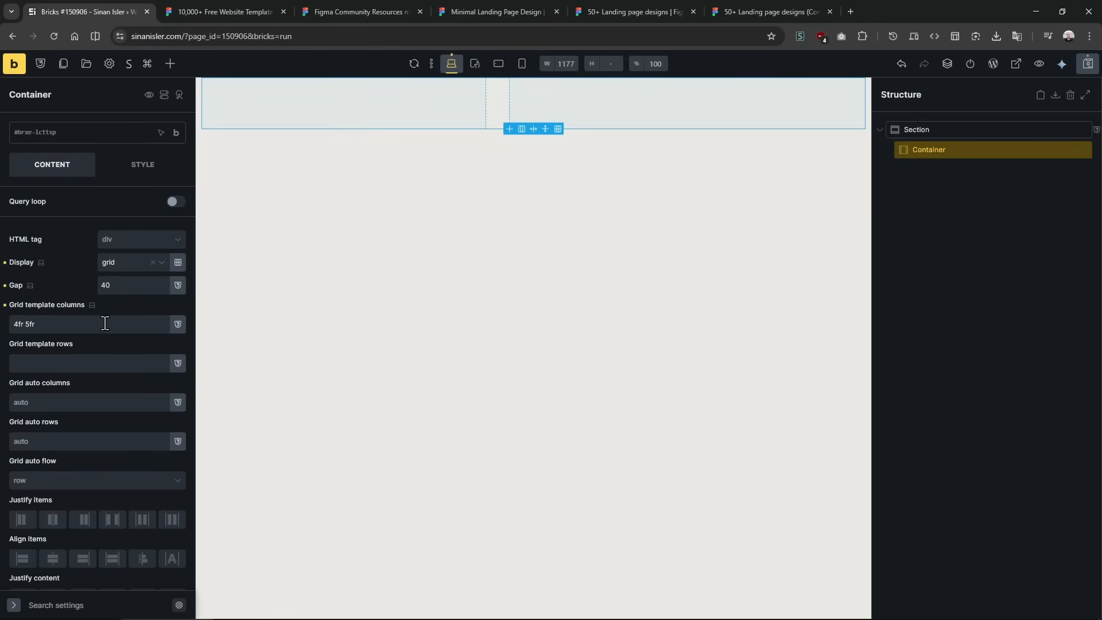
Move the Figma design file to the first browser tab and close the Free Website Templates, Figma Community Resources and Minimal Landing Page Design tabs.
click(720, 10)
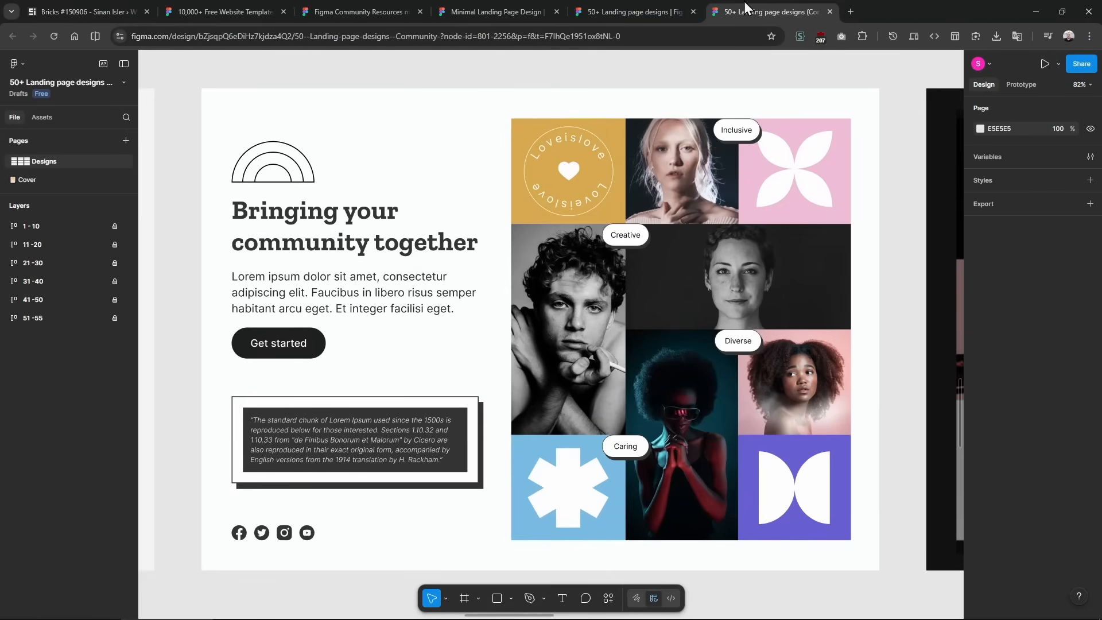
drag(744, 4, 103, 2)
click(212, 5)
middle_click(391, 3)
middle_click(391, 3)
middle_click(385, 6)
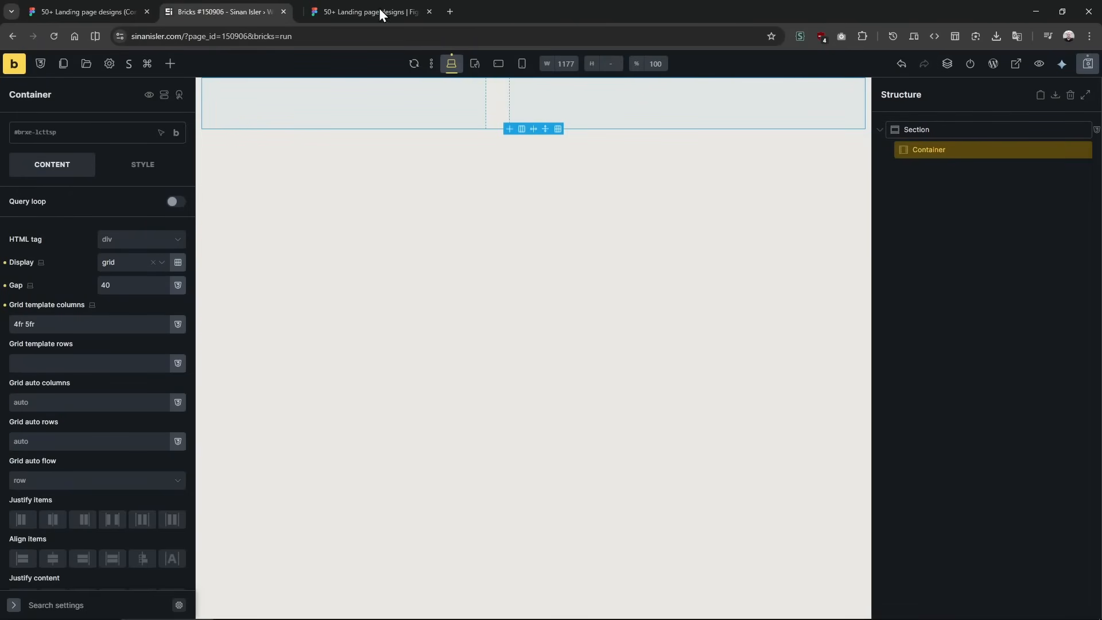
Close the extra 50+ Landing page designs tab and switch to the Figma design file.
middle_click(378, 8)
click(93, 4)
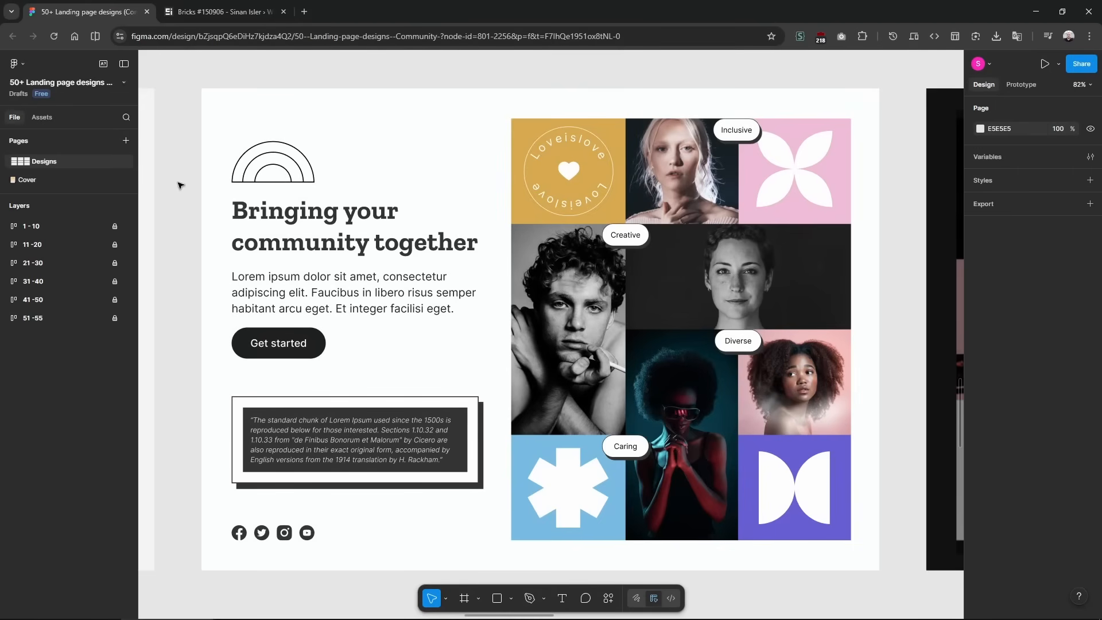
right_click(63, 161)
key(Escape)
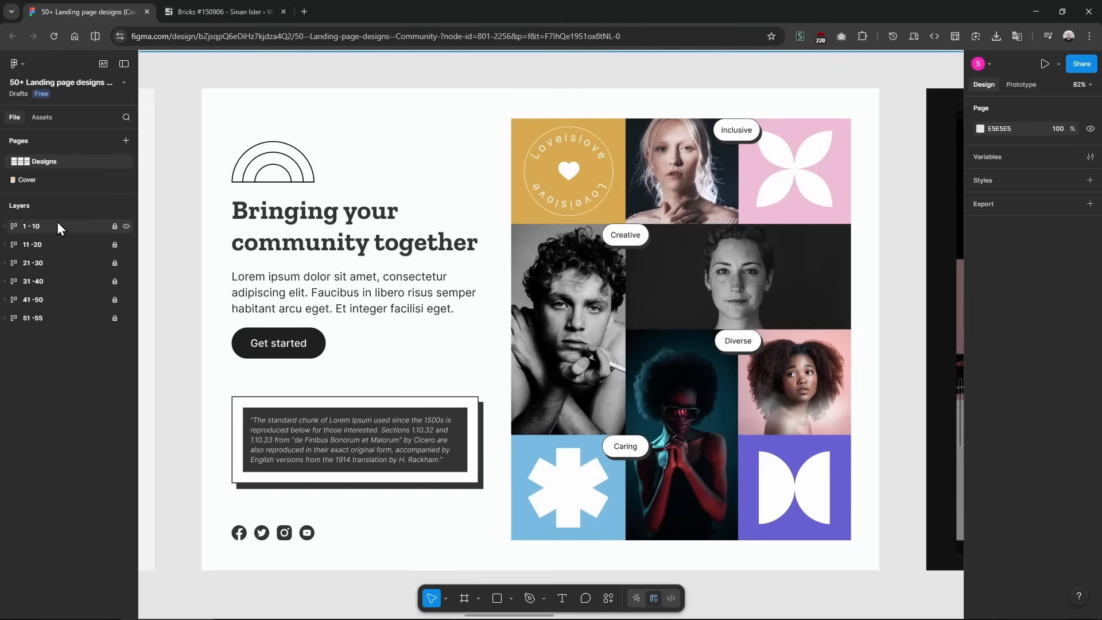
Unlock all the top-level layer groups on the Designs page, from 1-10 through 51-55.
click(95, 225)
click(114, 226)
click(114, 245)
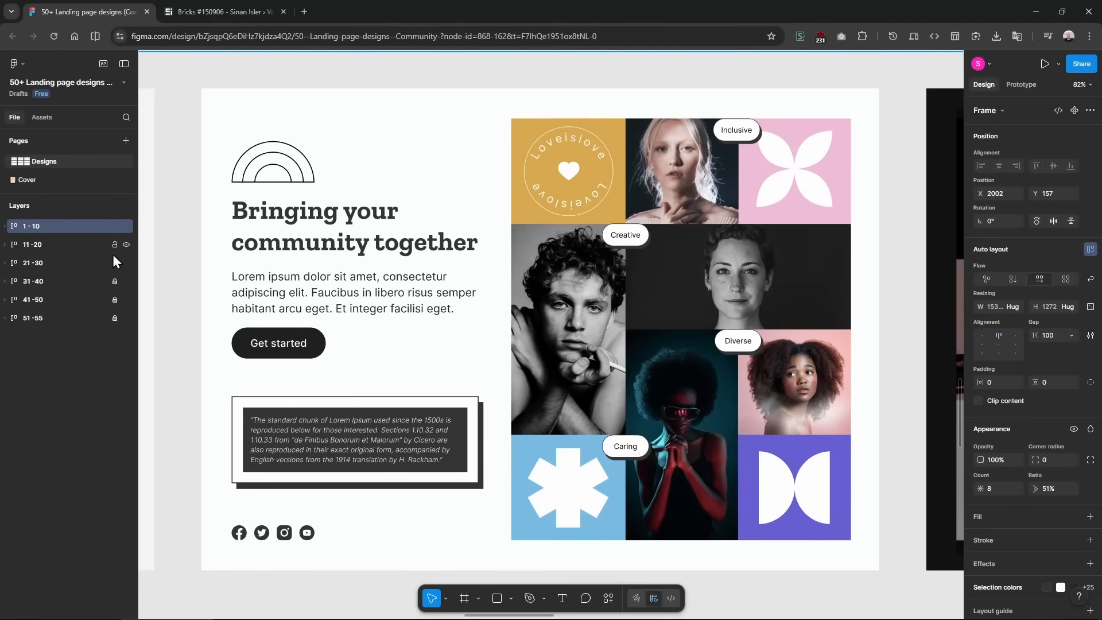
click(114, 263)
click(115, 283)
click(115, 301)
click(114, 318)
click(190, 206)
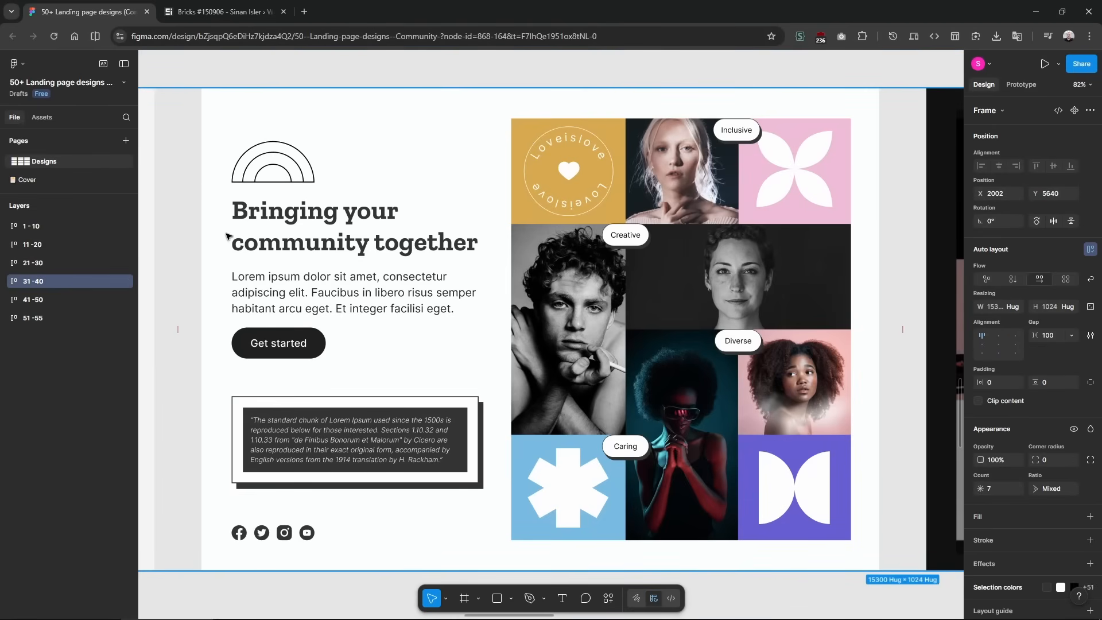
Expand the 31-40 layer group and unlock the frames inside it, through frame 40.
key(Return)
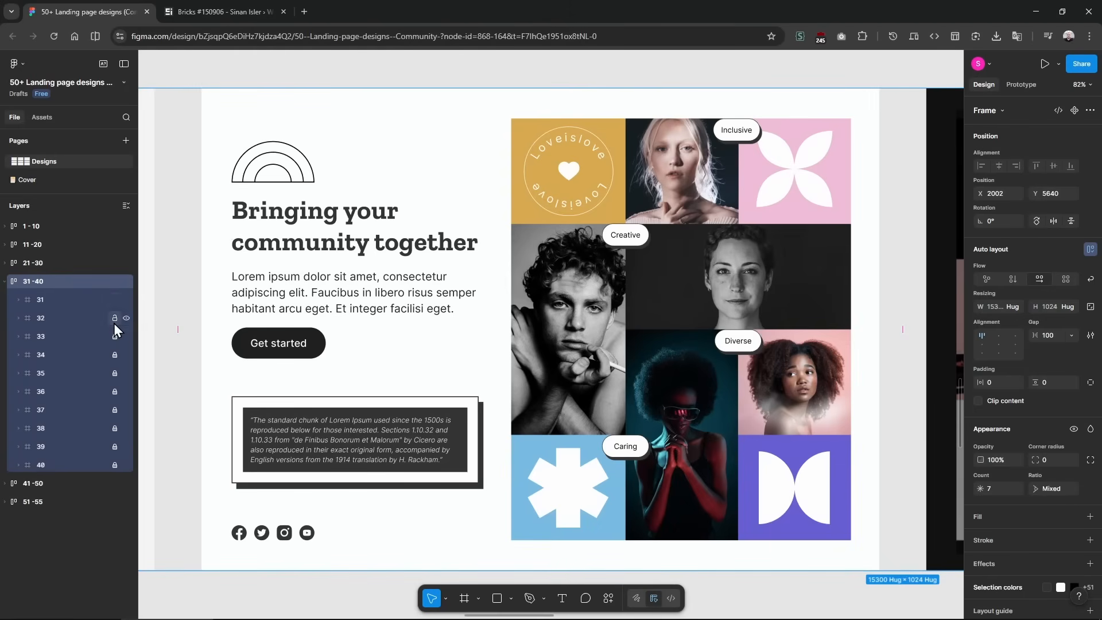
click(116, 339)
click(115, 355)
click(115, 373)
click(115, 391)
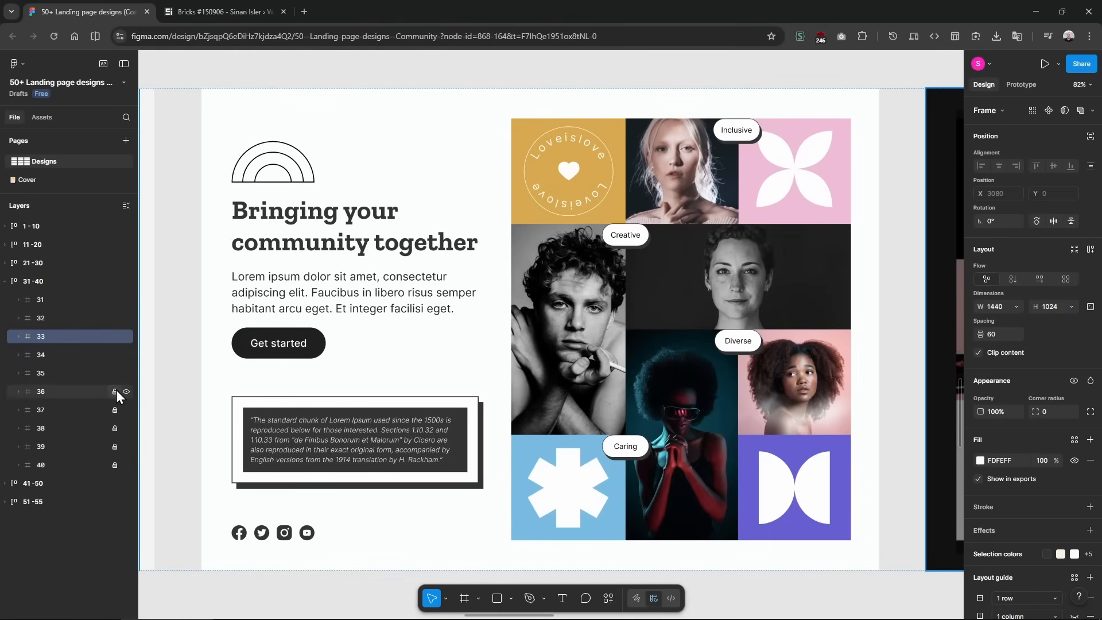
click(115, 409)
click(115, 428)
click(114, 446)
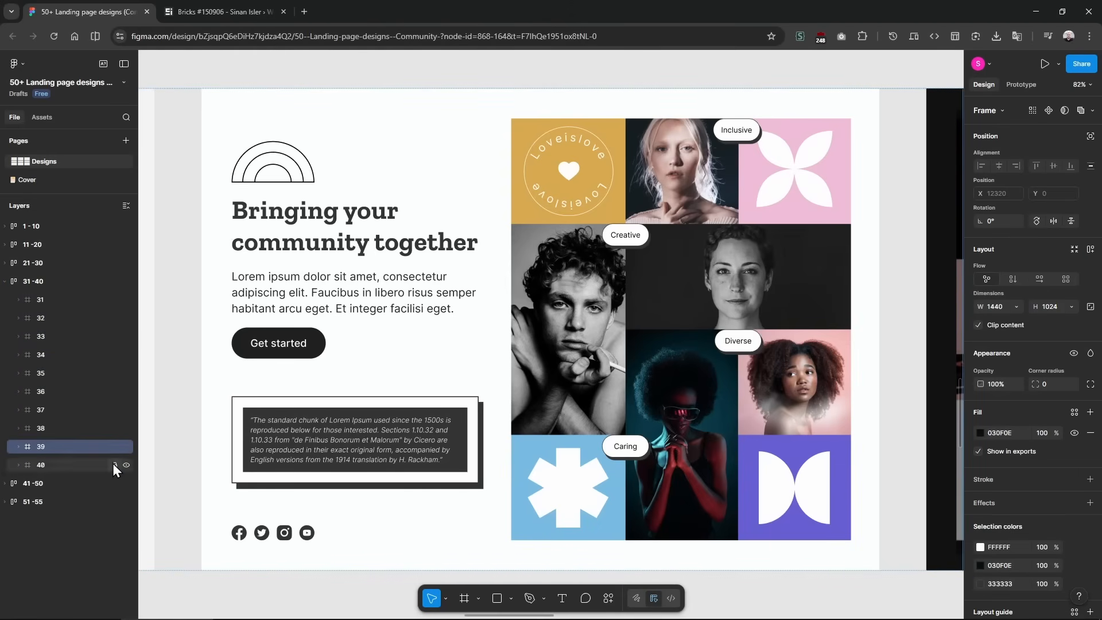
click(115, 465)
Export the Rainbow shape group above the "Bringing your community together" heading as an SVG file.
click(216, 229)
ctrl+click(271, 167)
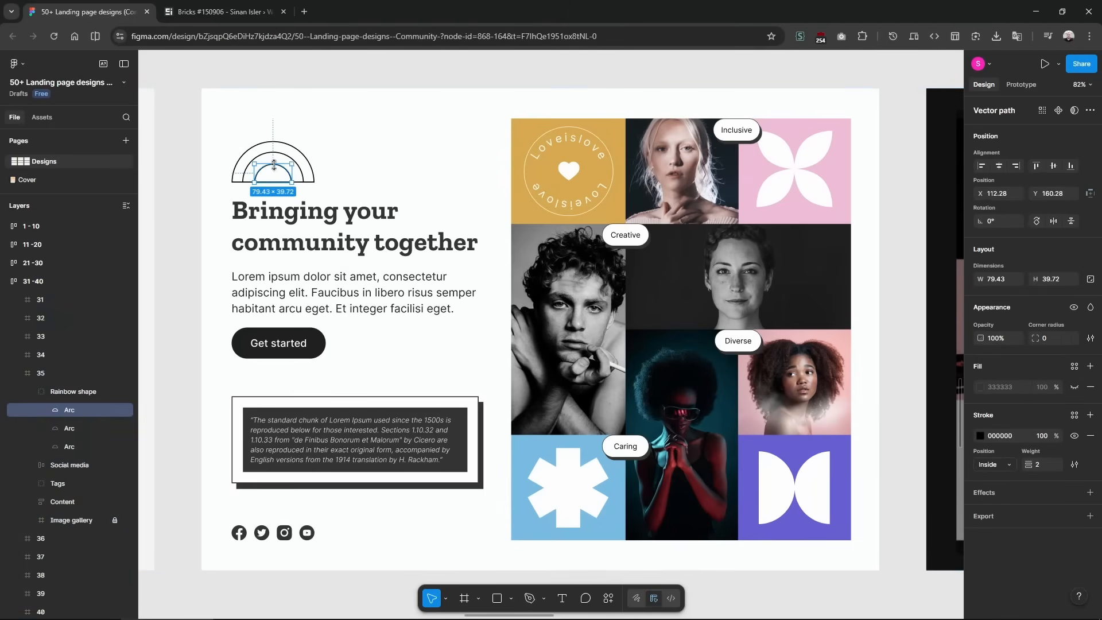
click(50, 393)
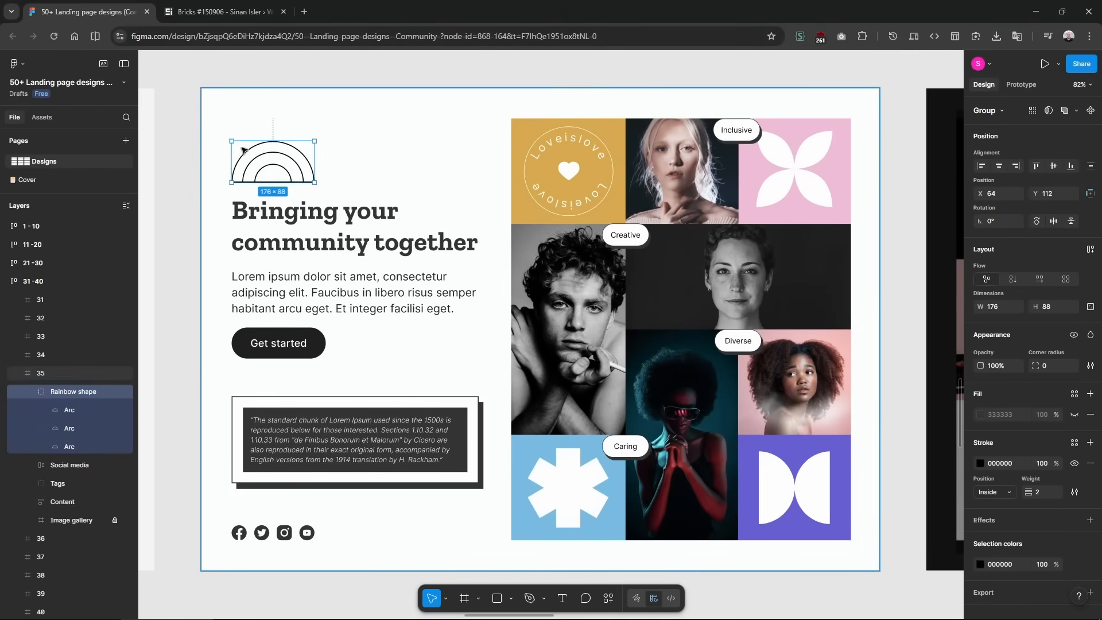
scroll(250, 159, up, 5)
scroll(251, 161, up, 2)
scroll(253, 159, down, 10)
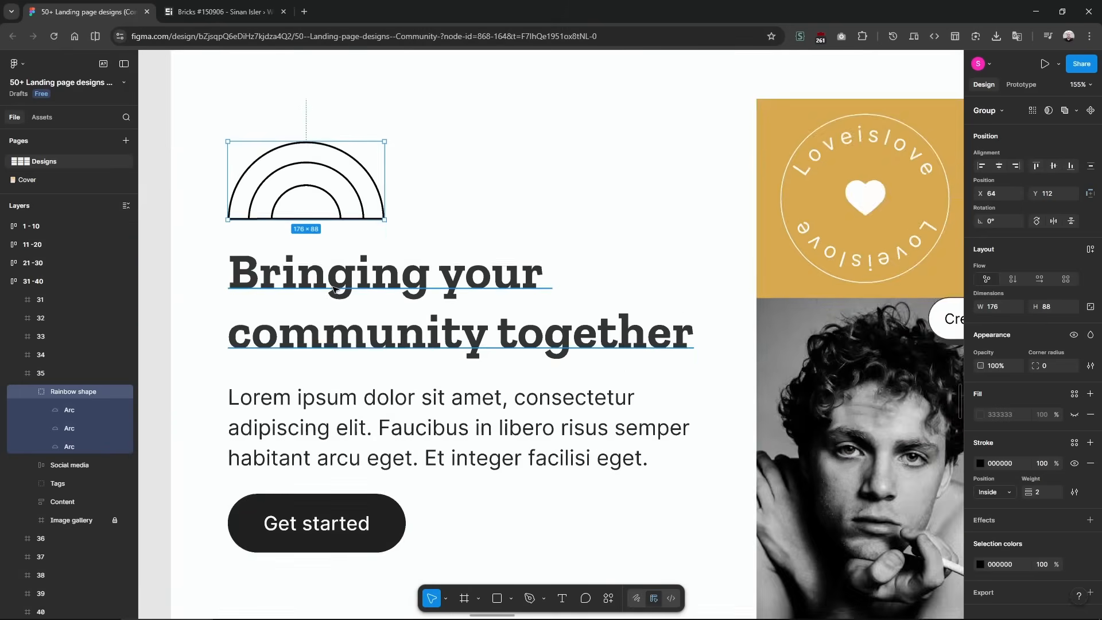
scroll(330, 279, up, 4)
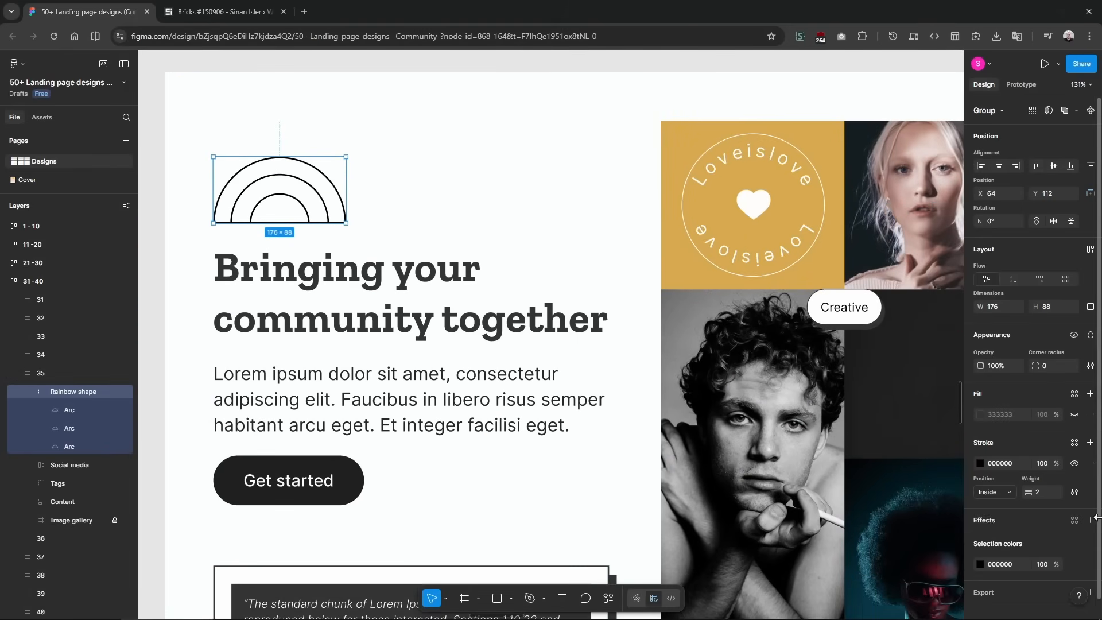
scroll(1097, 589, down, 1)
click(1089, 577)
click(1043, 537)
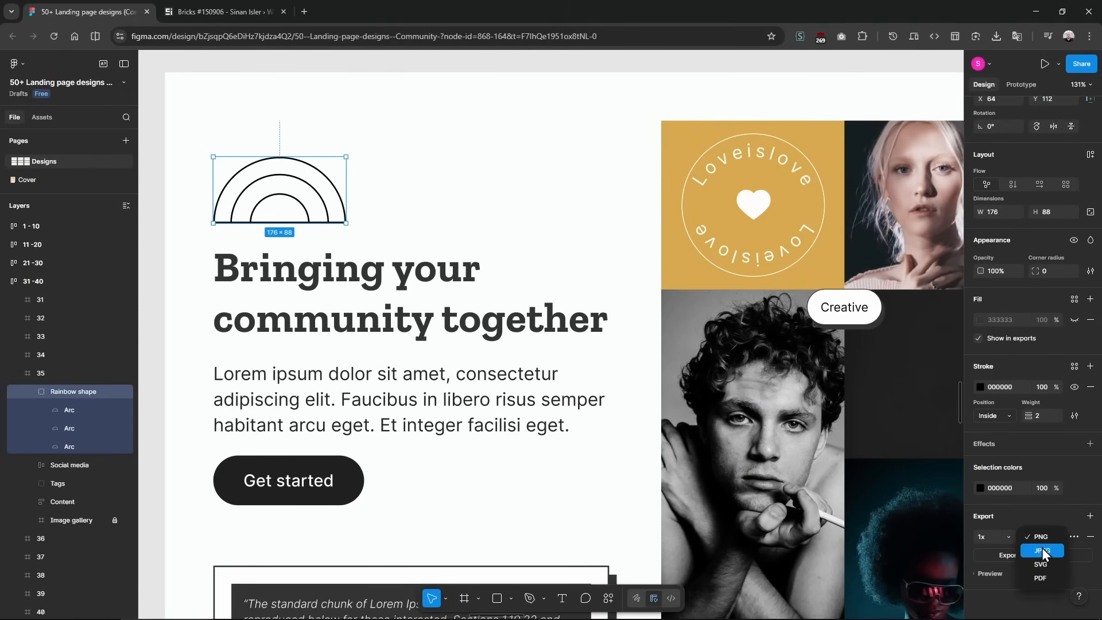
click(1042, 565)
click(1013, 553)
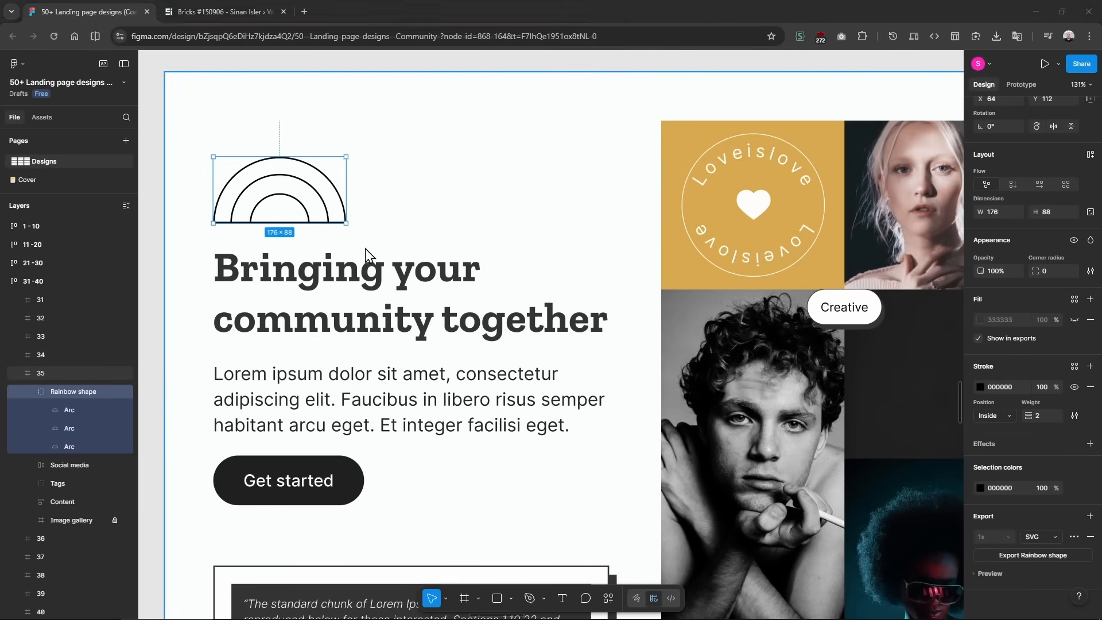
click(544, 464)
Inspect the typography settings of the "Bringing your community together" heading and the Lorem ipsum paragraph beneath it.
scroll(425, 220, down, 2)
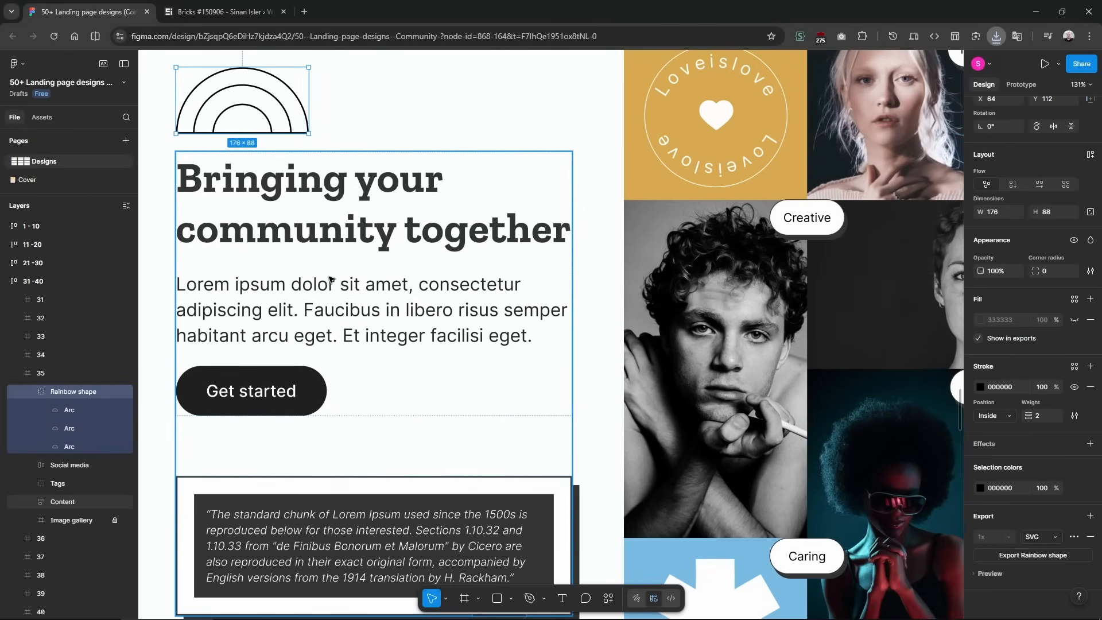
click(322, 192)
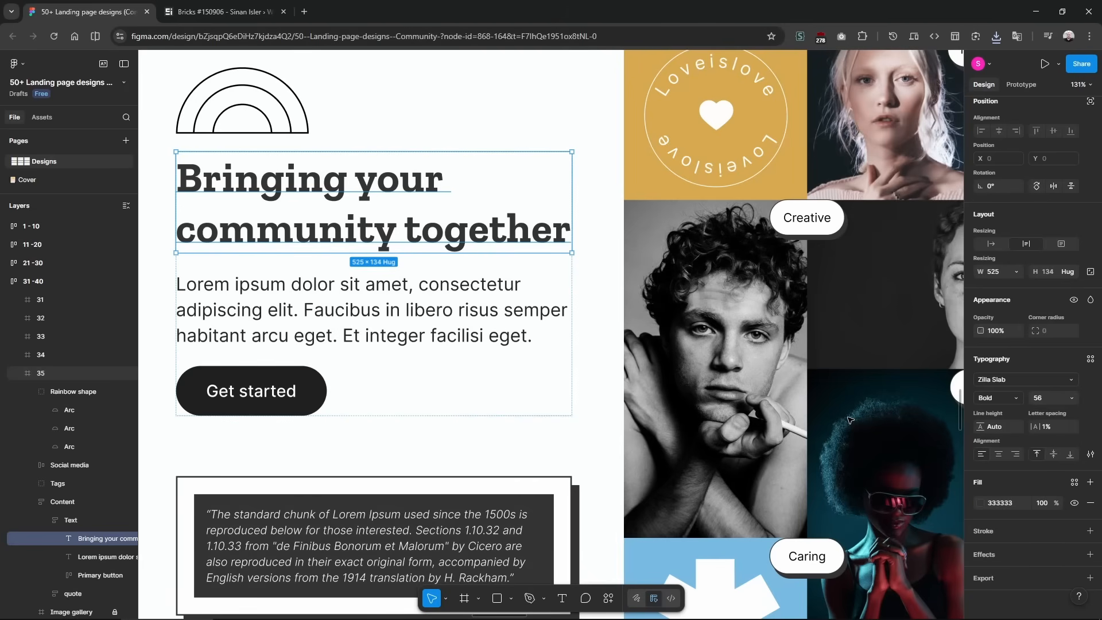
click(479, 310)
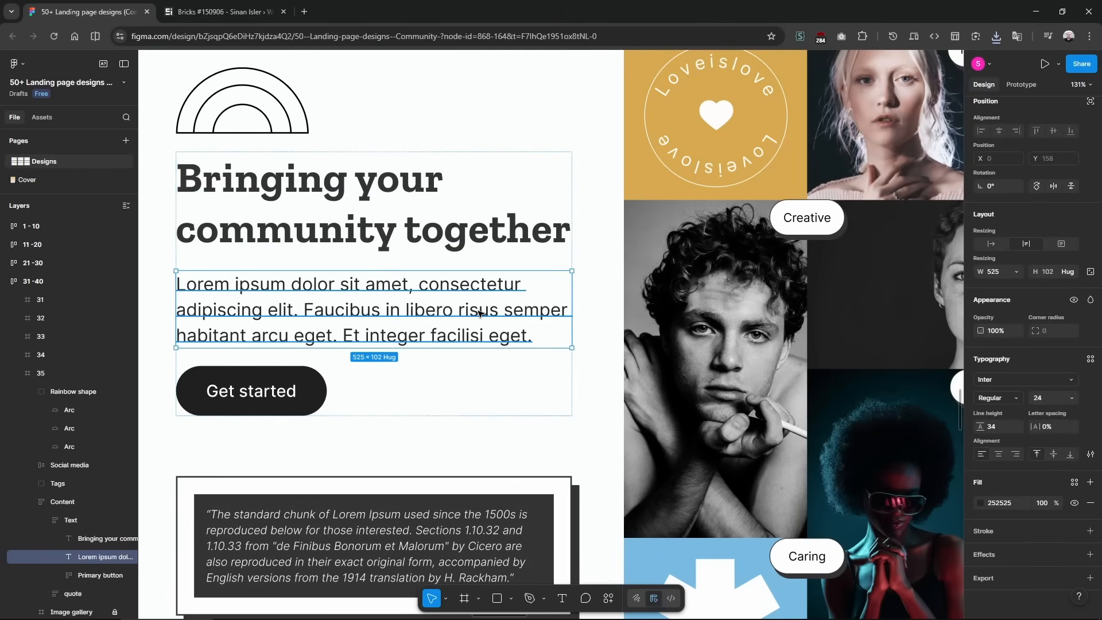
Switch to the Bricks page editor, add a block inside the container and duplicate it.
click(233, 2)
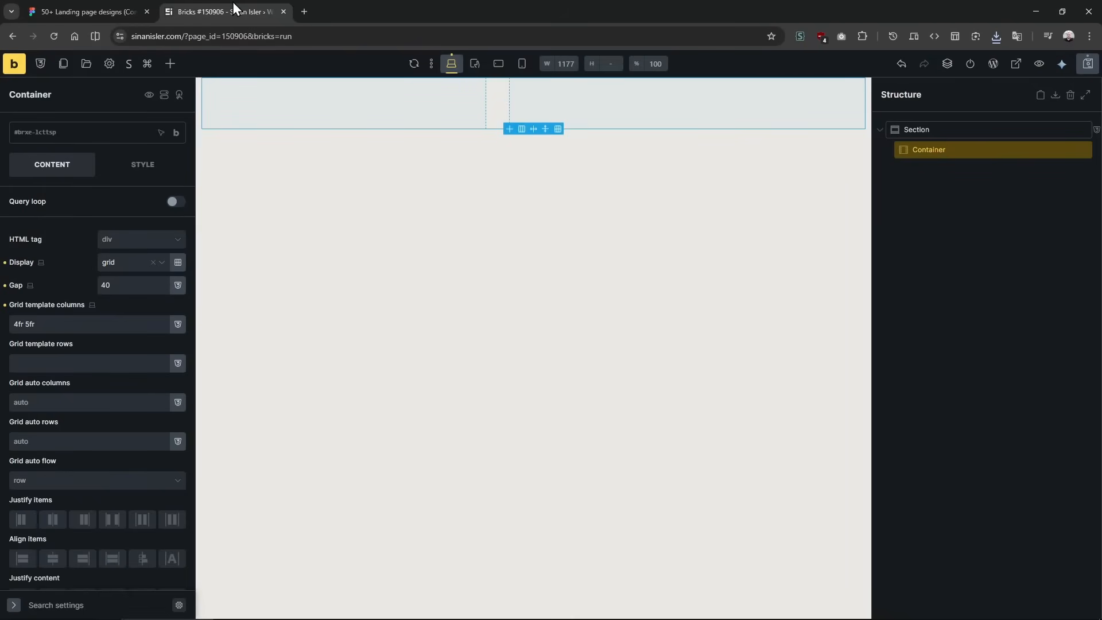
click(91, 2)
click(225, 5)
click(170, 64)
text(svg)
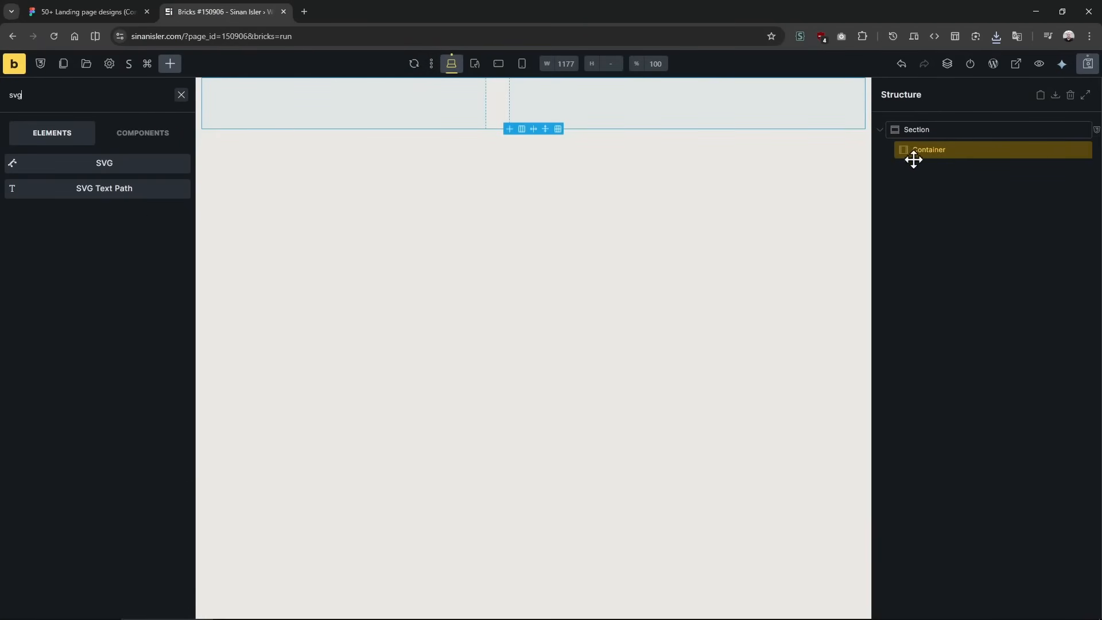
right_click(923, 151)
click(981, 271)
click(982, 174)
key(ctrl+d)
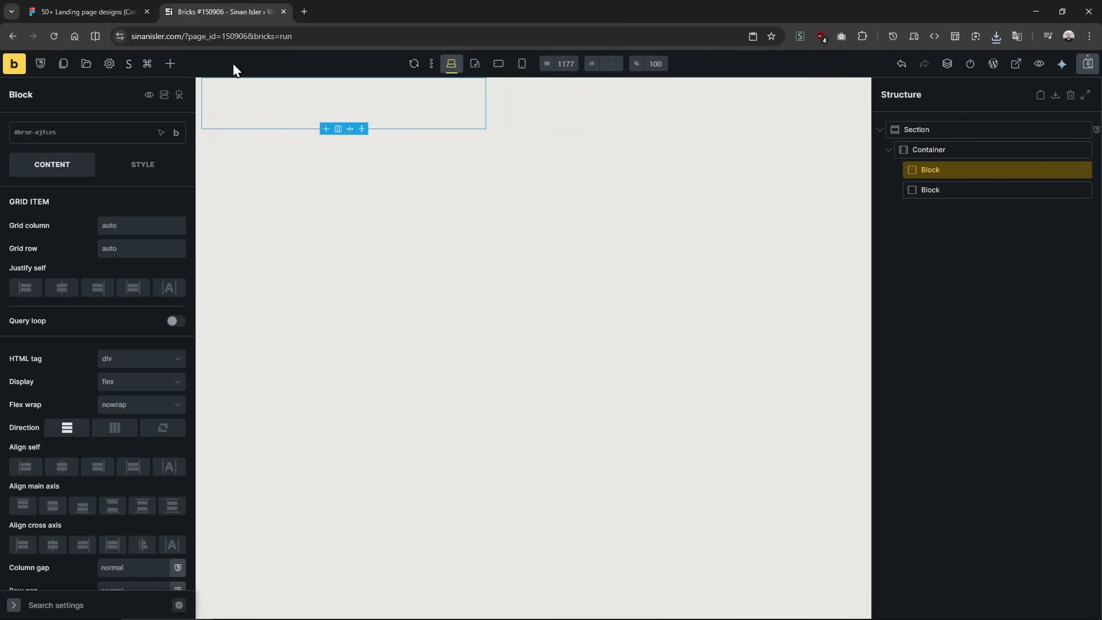
Add an SVG element and a Heading element inside the container's first block.
click(170, 64)
click(86, 165)
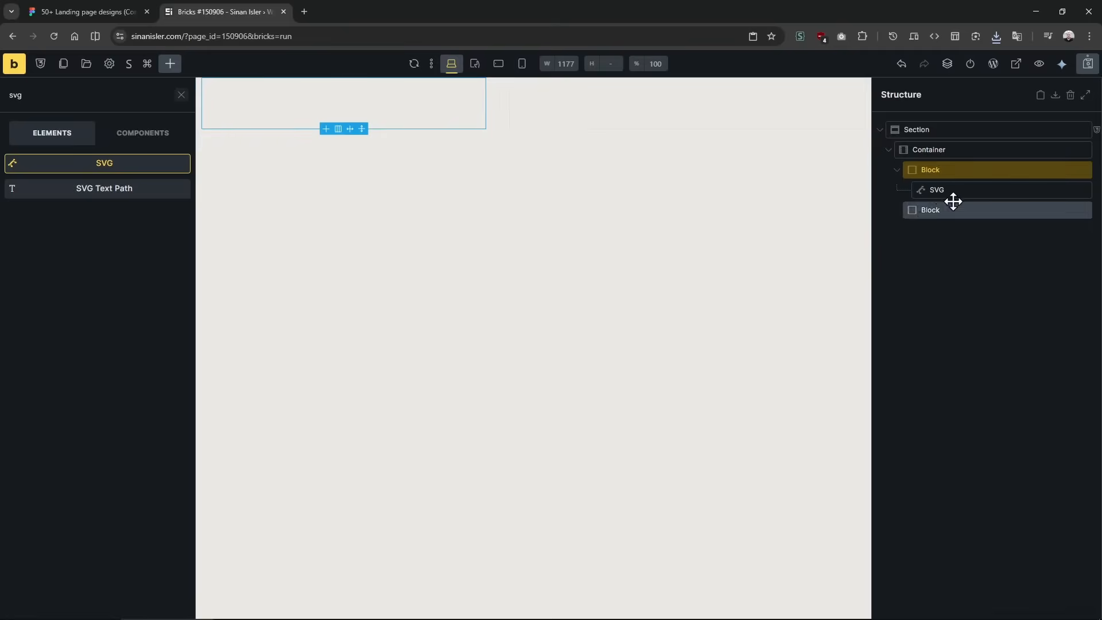
click(113, 9)
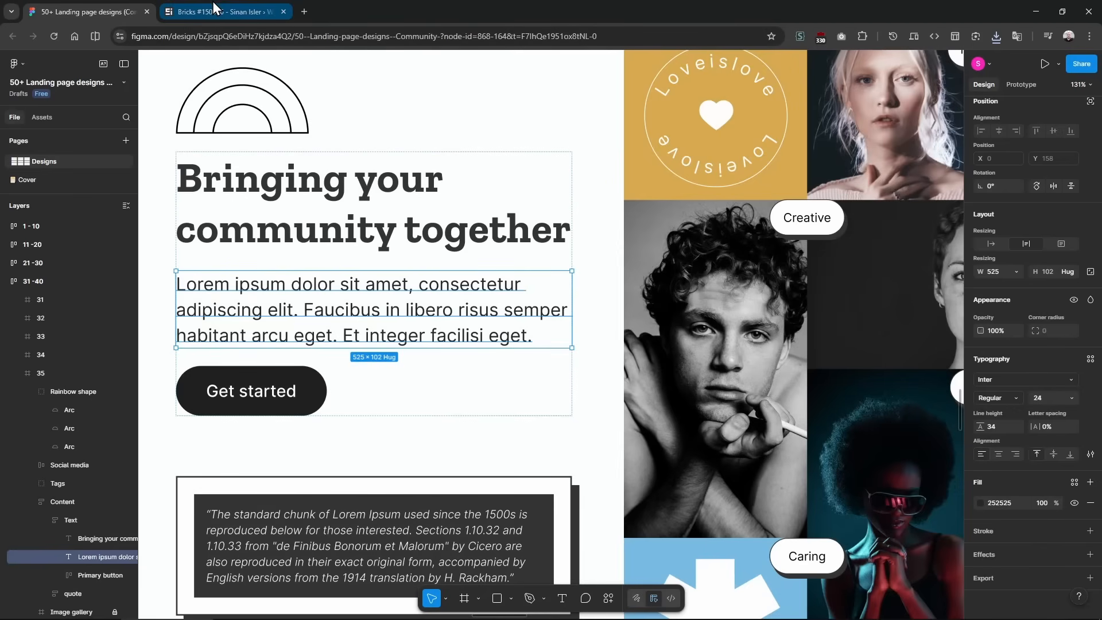
click(213, 7)
double_click(86, 100)
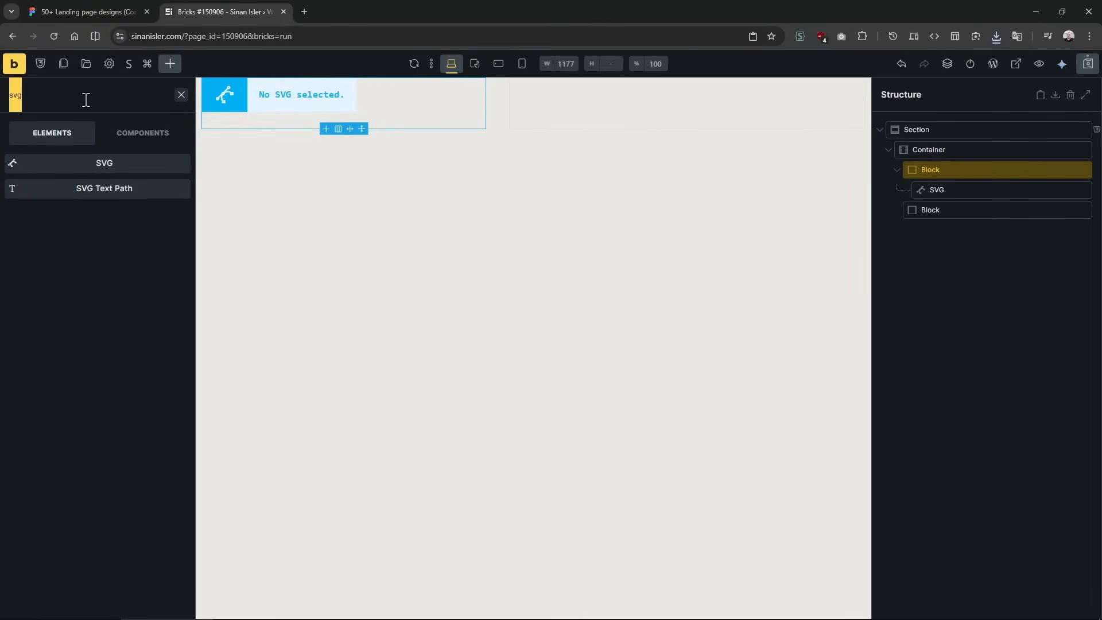
text(head)
click(89, 163)
Add a Basic Text element and a Button element below the heading in the first block.
double_click(69, 88)
key(BackSpace)
text(t)
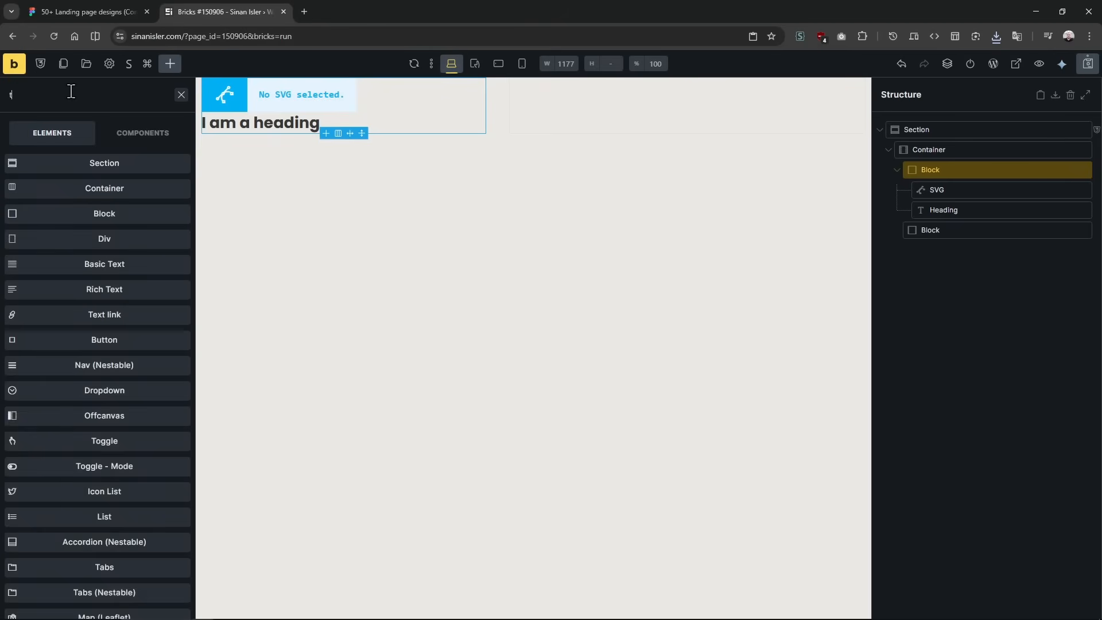
text(ext)
click(109, 166)
double_click(81, 98)
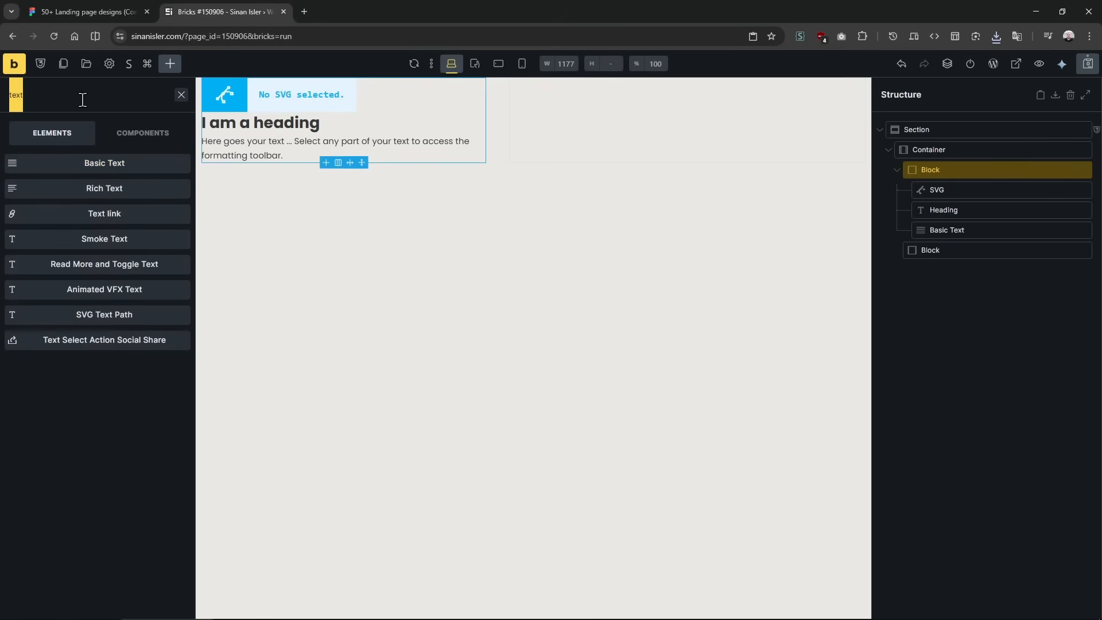
text(but)
click(91, 166)
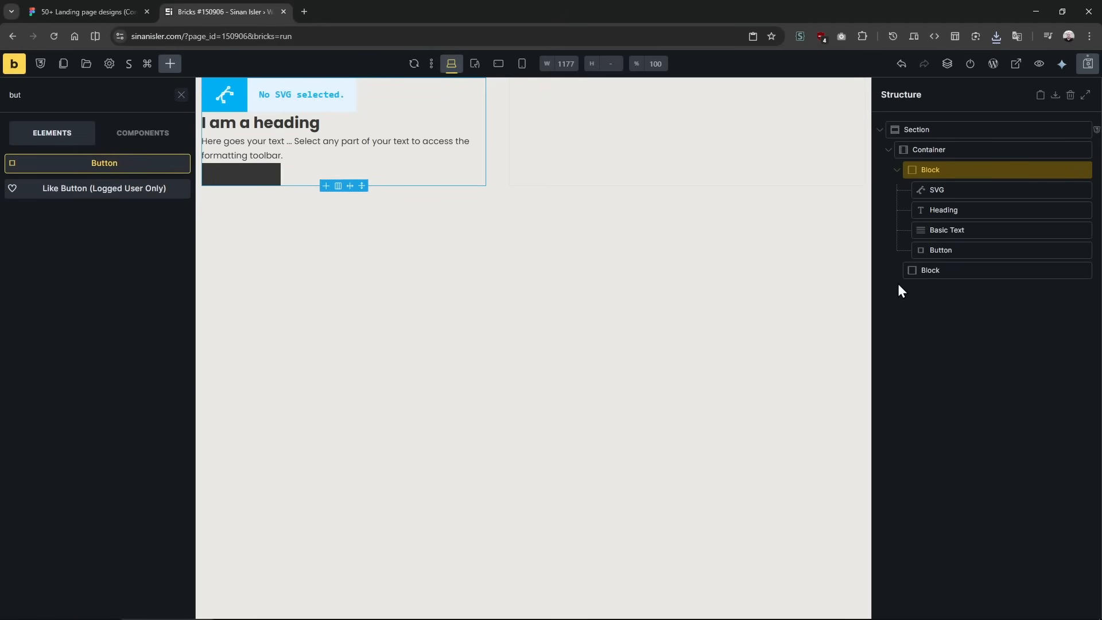
Check which font families the heading's typography settings offer, without choosing one.
click(217, 172)
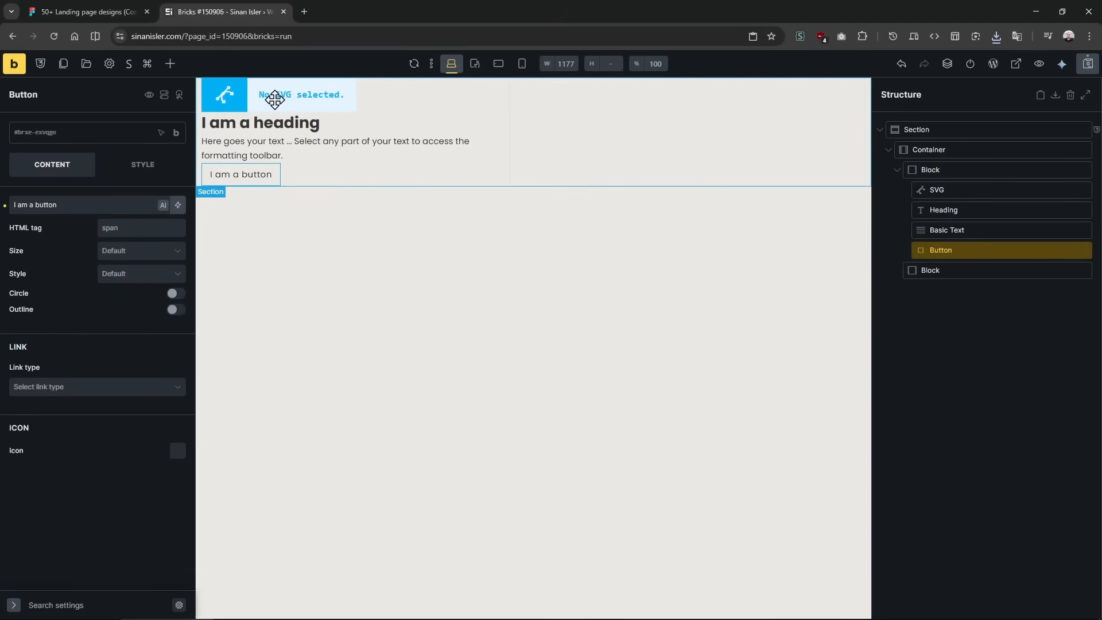
click(273, 124)
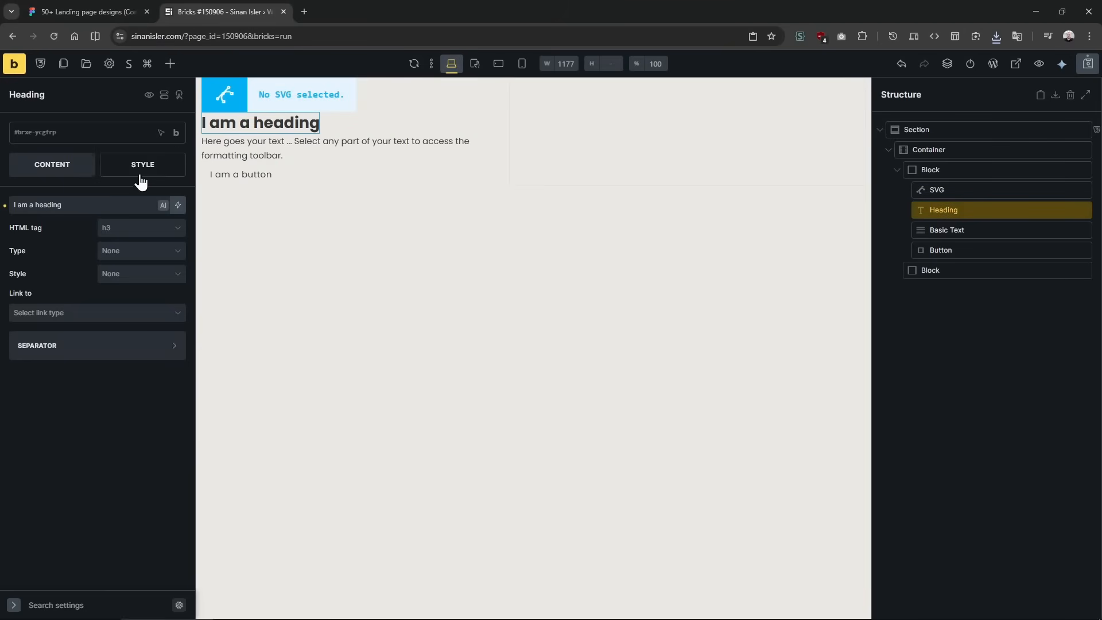
click(141, 167)
click(92, 242)
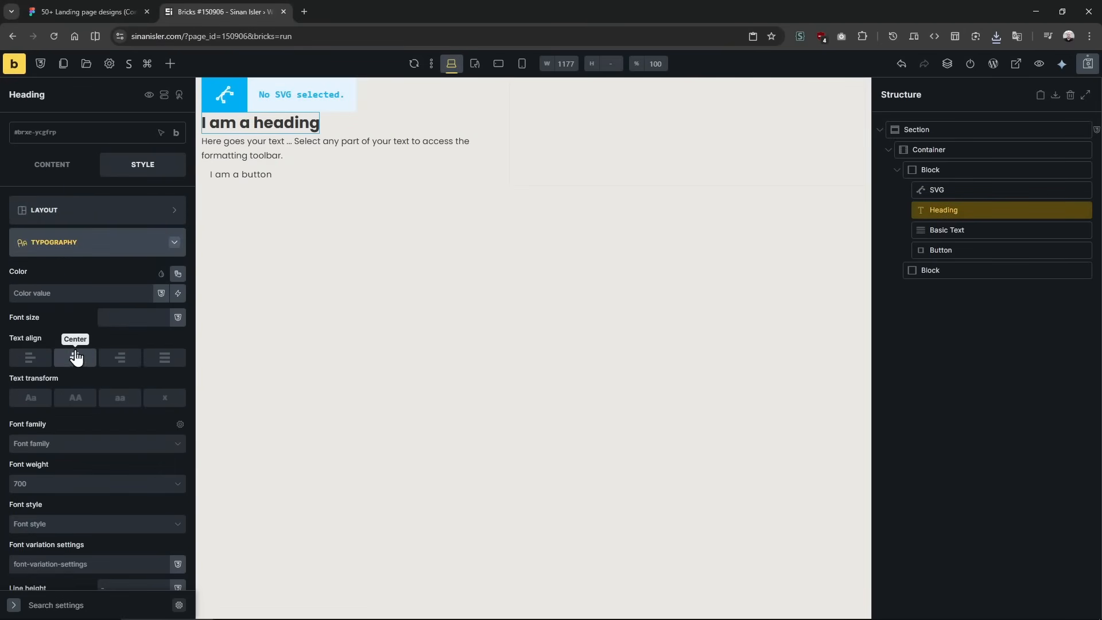
click(79, 444)
scroll(98, 419, down, 2)
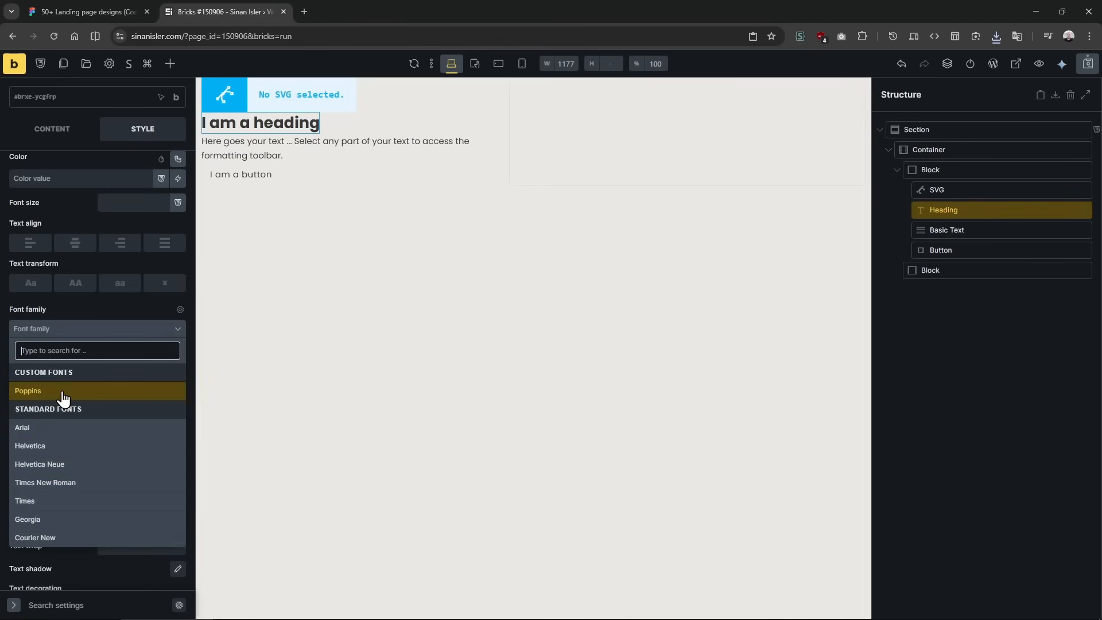
click(125, 309)
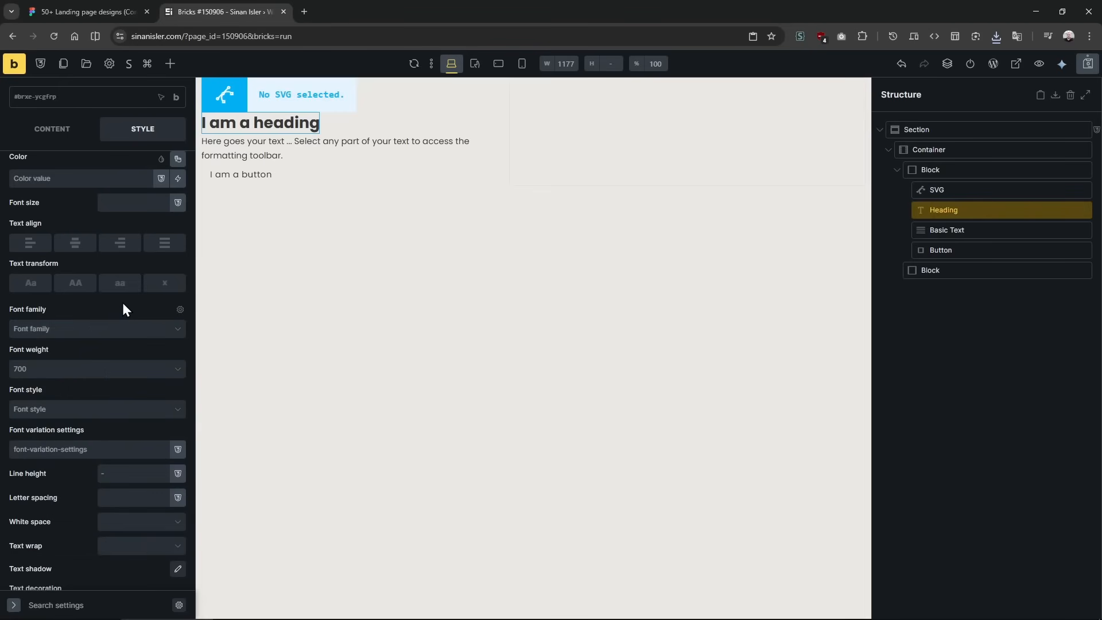
Open the Font Manager, examine its Google fonts and Custom fonts, and close it.
key(ctrl+k)
text(font)
click(451, 188)
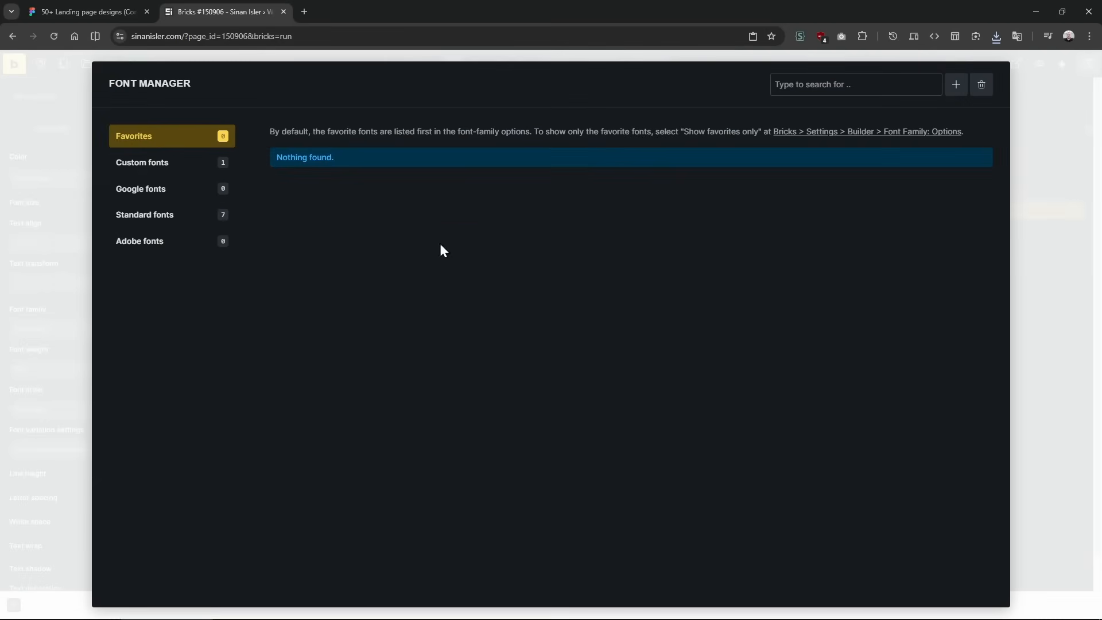
click(175, 197)
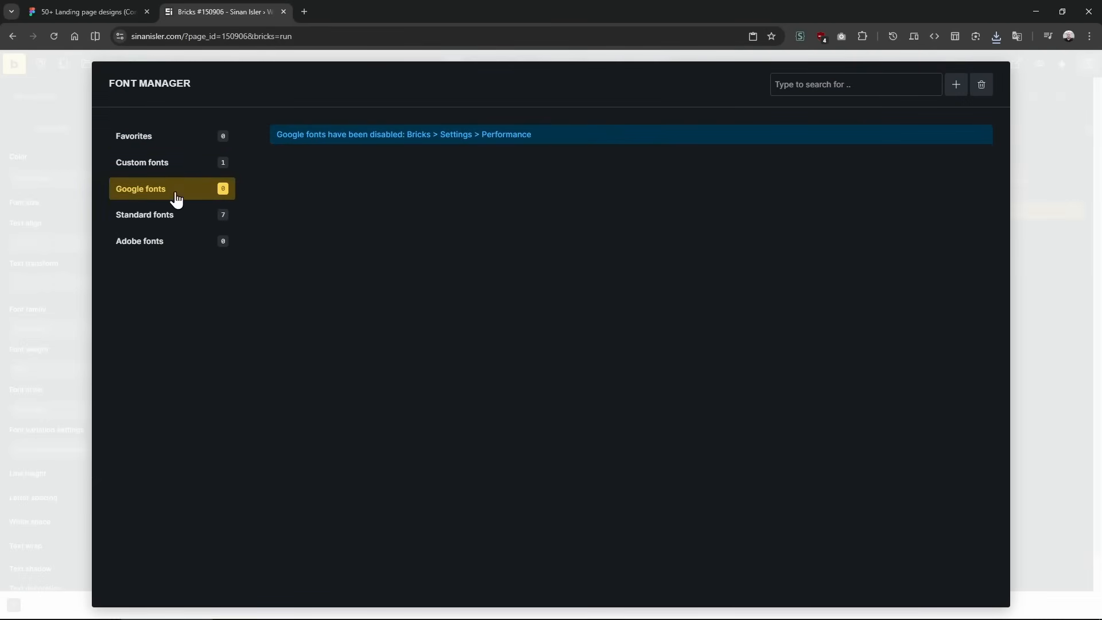
click(188, 171)
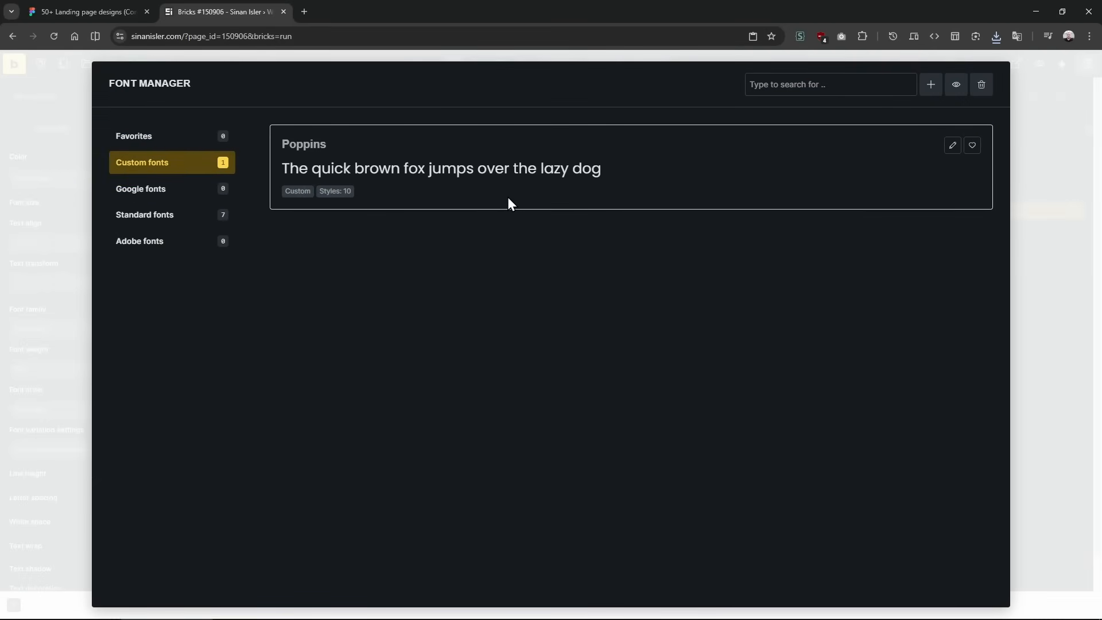
key(Escape)
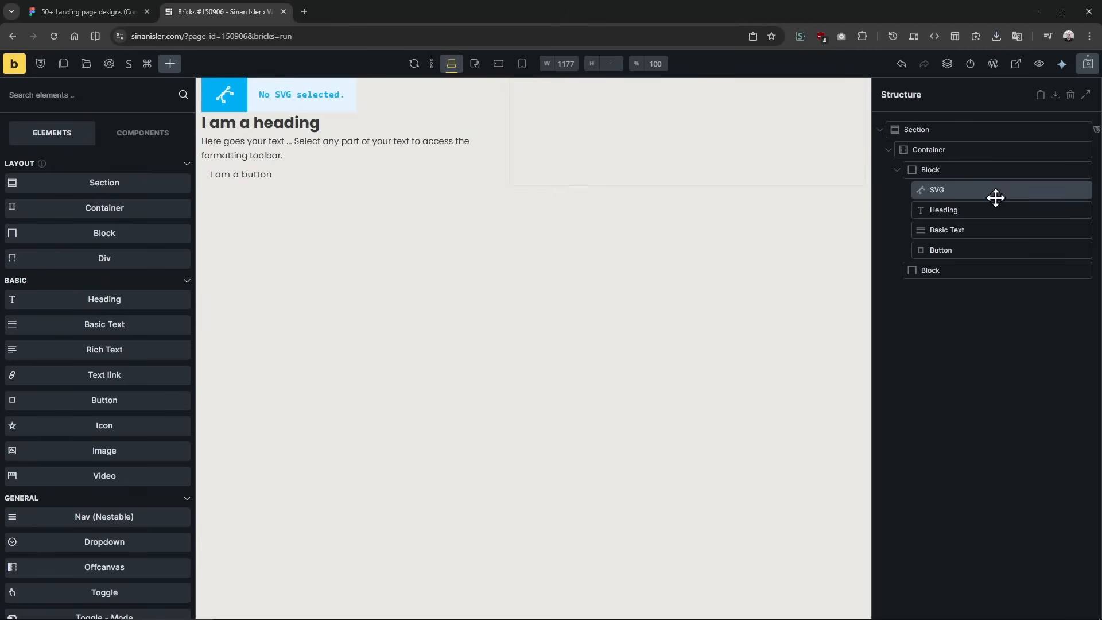
Switch to the Figma design and examine how the content is laid out in the left column of the landing page.
click(985, 171)
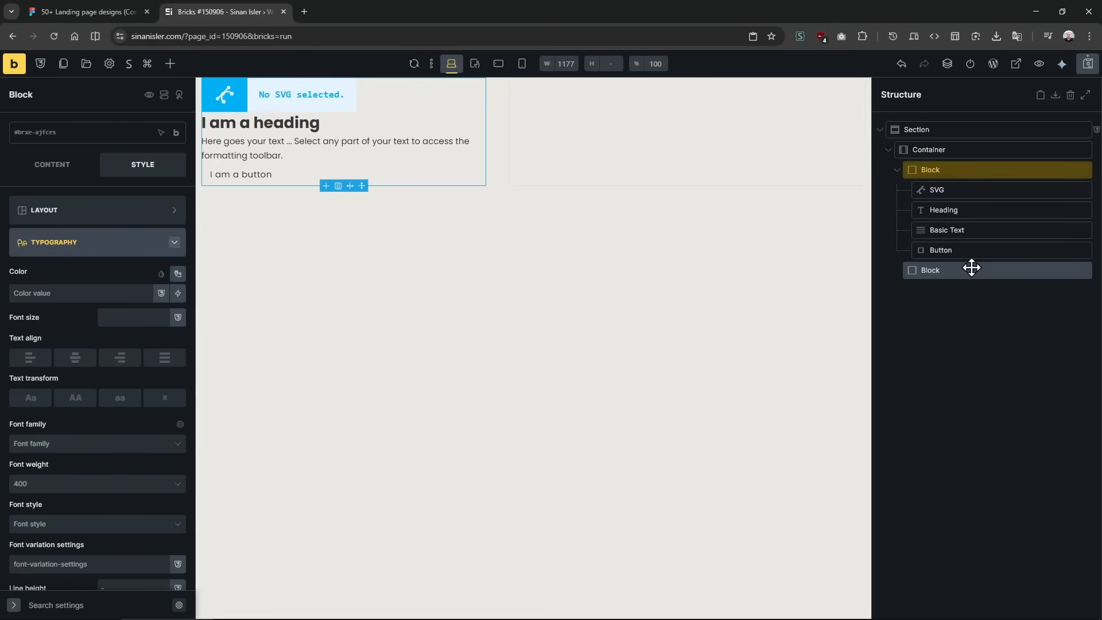
click(137, 3)
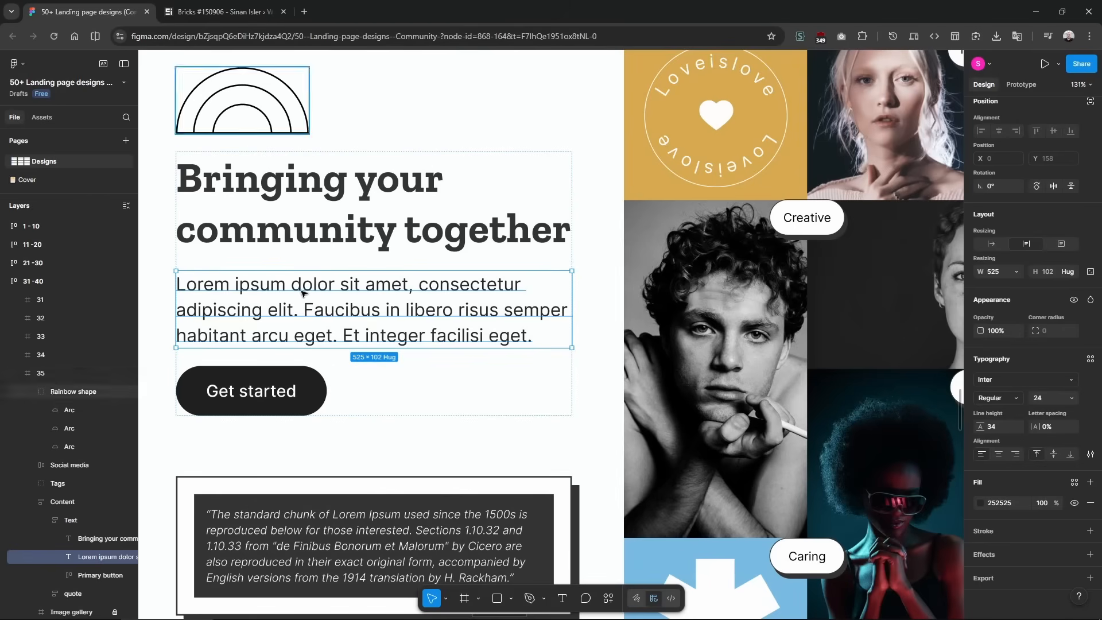
click(164, 246)
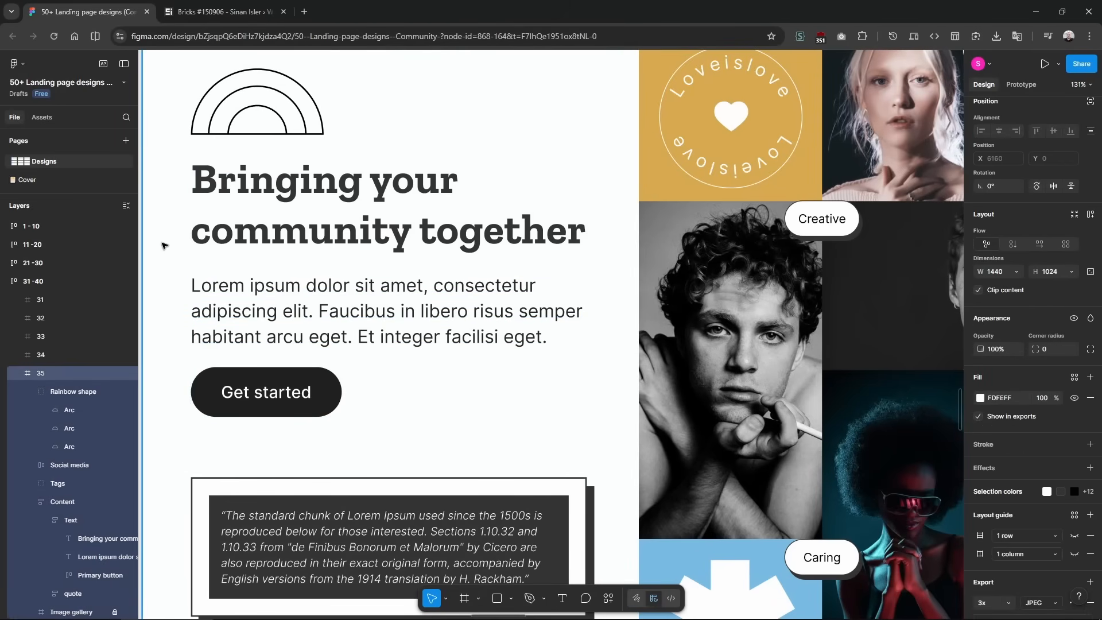
ctrl+scroll(197, 222, down, 5)
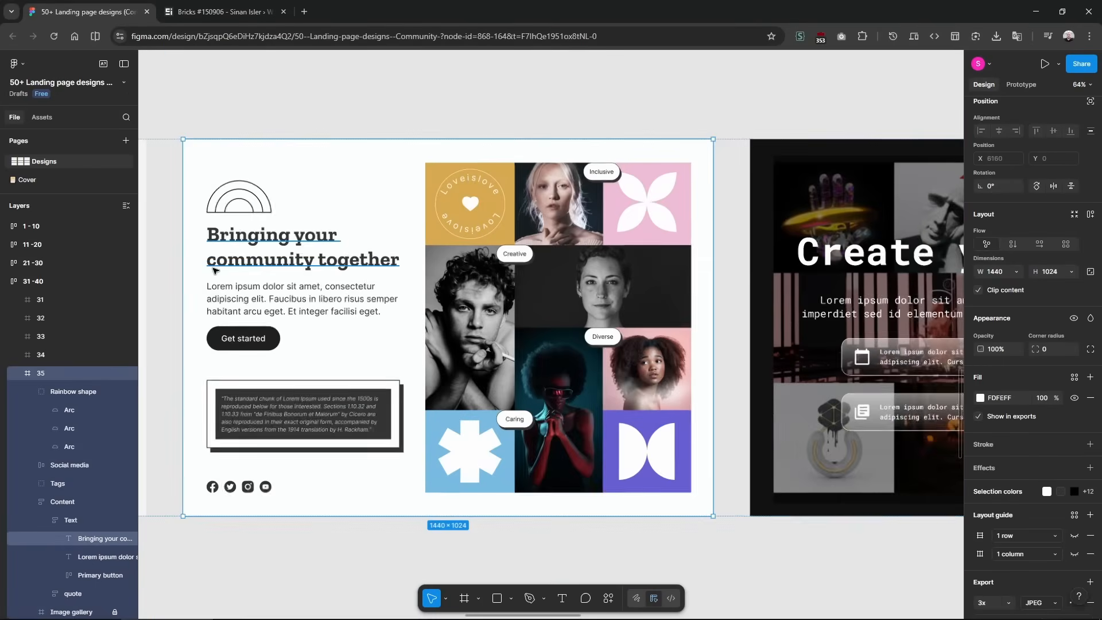
ctrl+scroll(214, 271, up, 2)
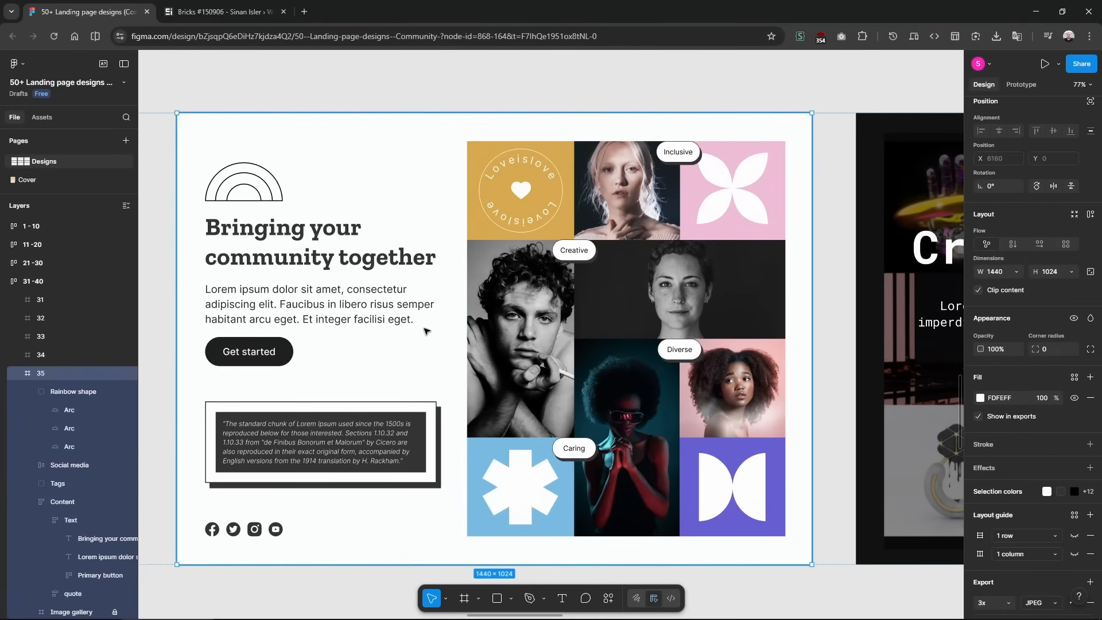
key(r)
drag(249, 160, 249, 146)
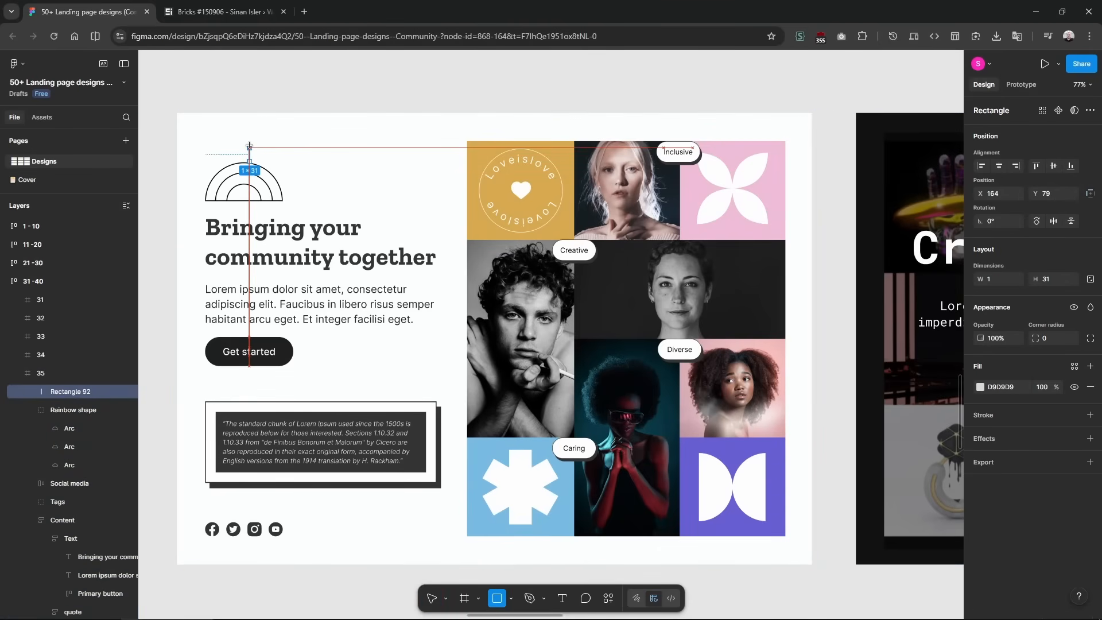
key(ctrl+z)
scroll(298, 436, down, 3)
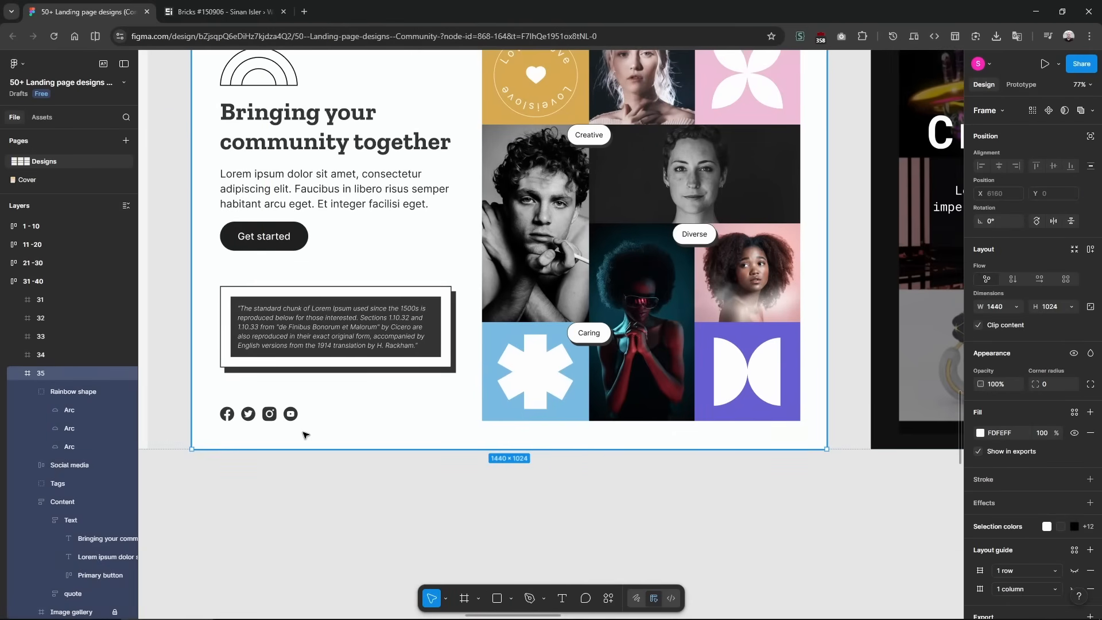
scroll(303, 434, up, 2)
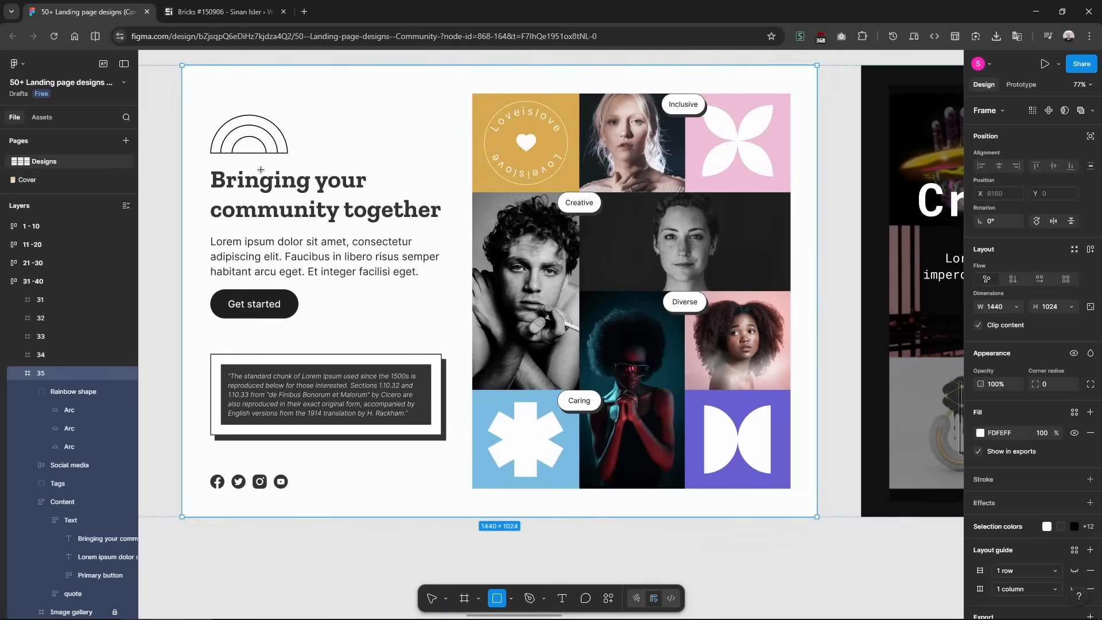
key(r)
drag(257, 161, 258, 173)
key(ctrl+z)
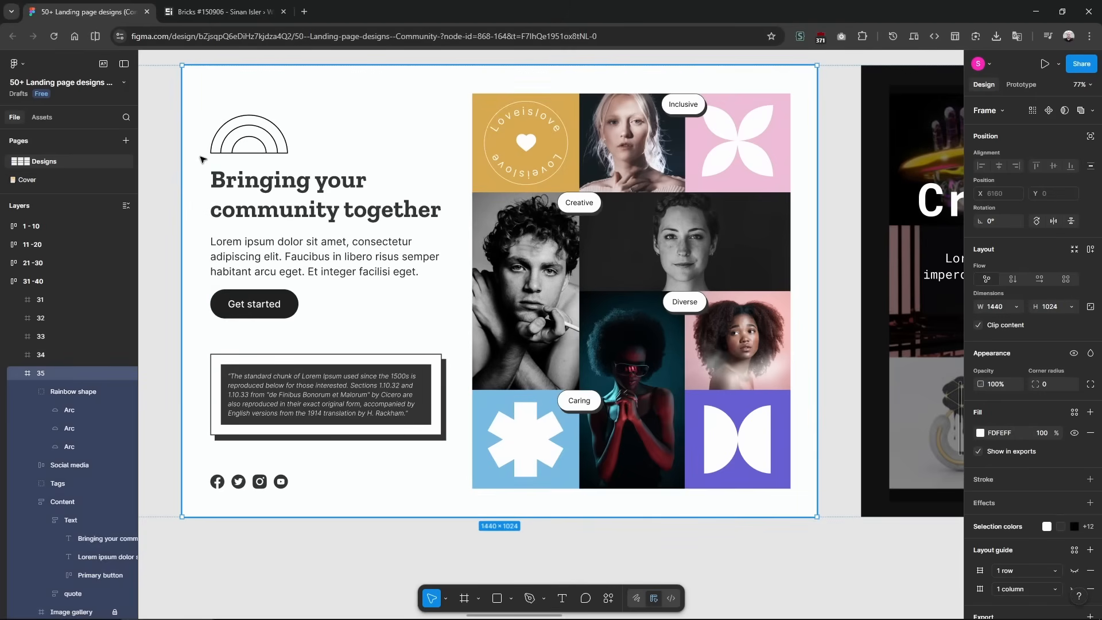
key(ctrl+shift+z)
key(ctrl+z)
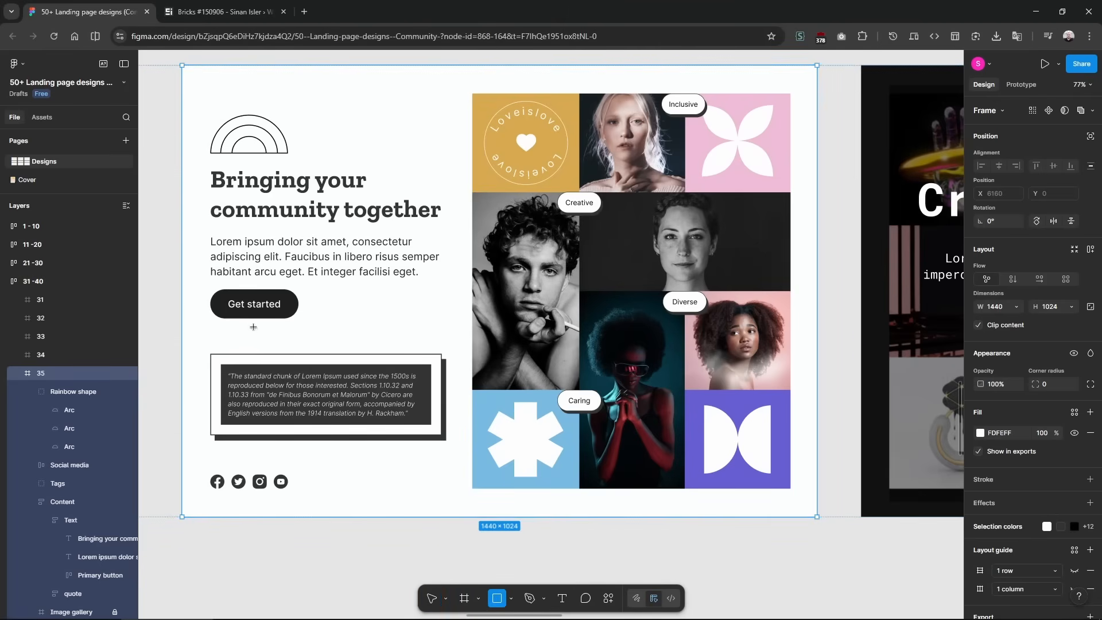
key(ctrl+shift+z)
key(ctrl+z)
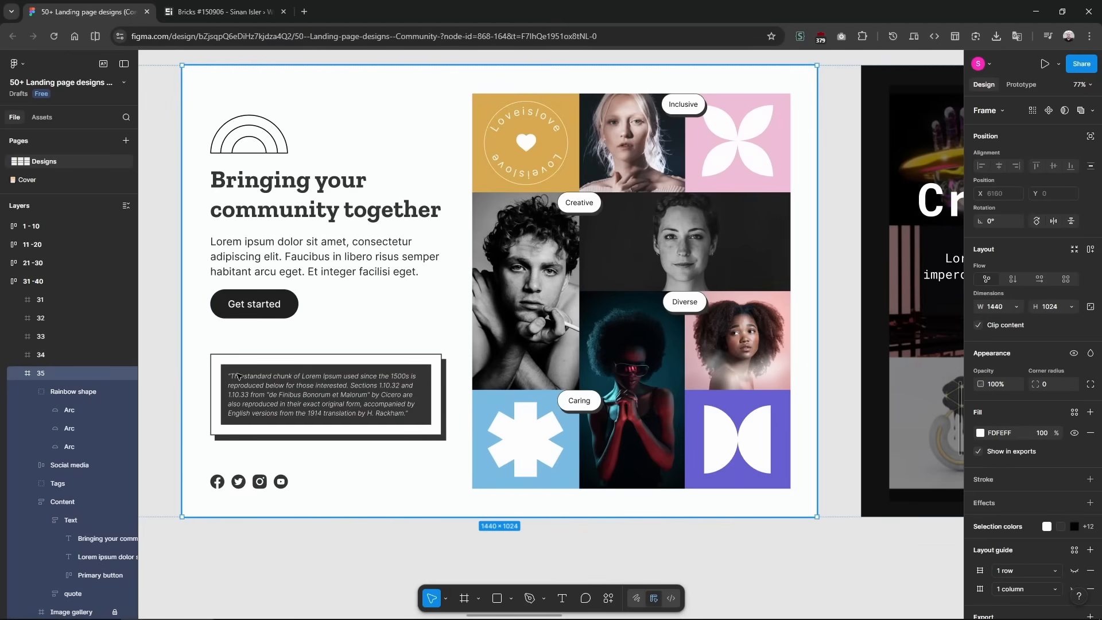
Switch back to Bricks and insert a nested block below the button inside the container's first block.
ctrl+scroll(270, 413, up, 3)
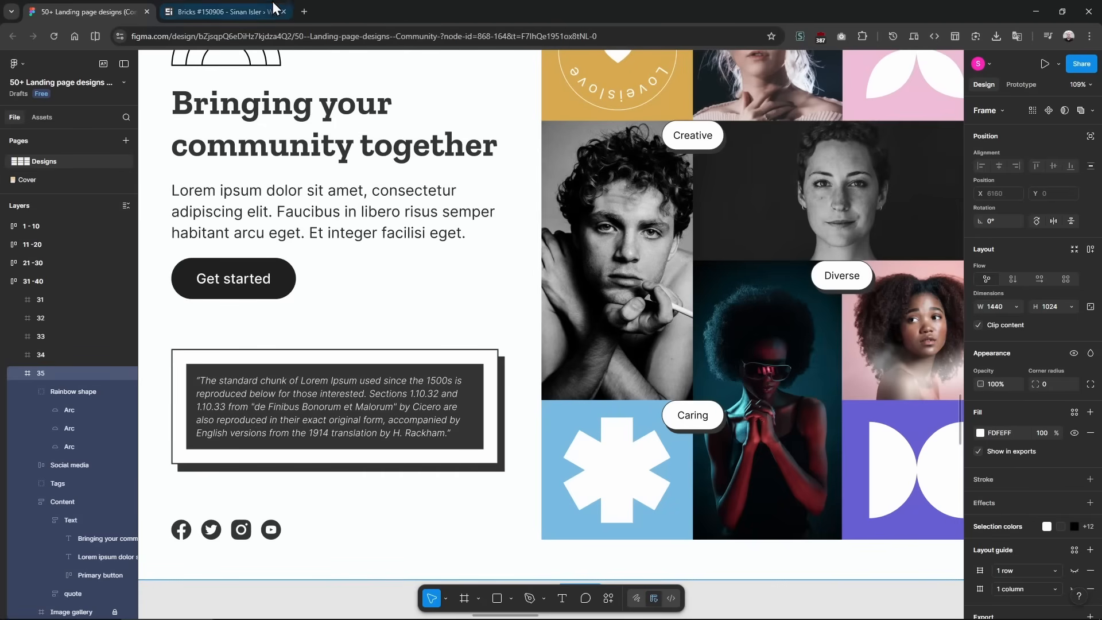
click(224, 12)
click(973, 250)
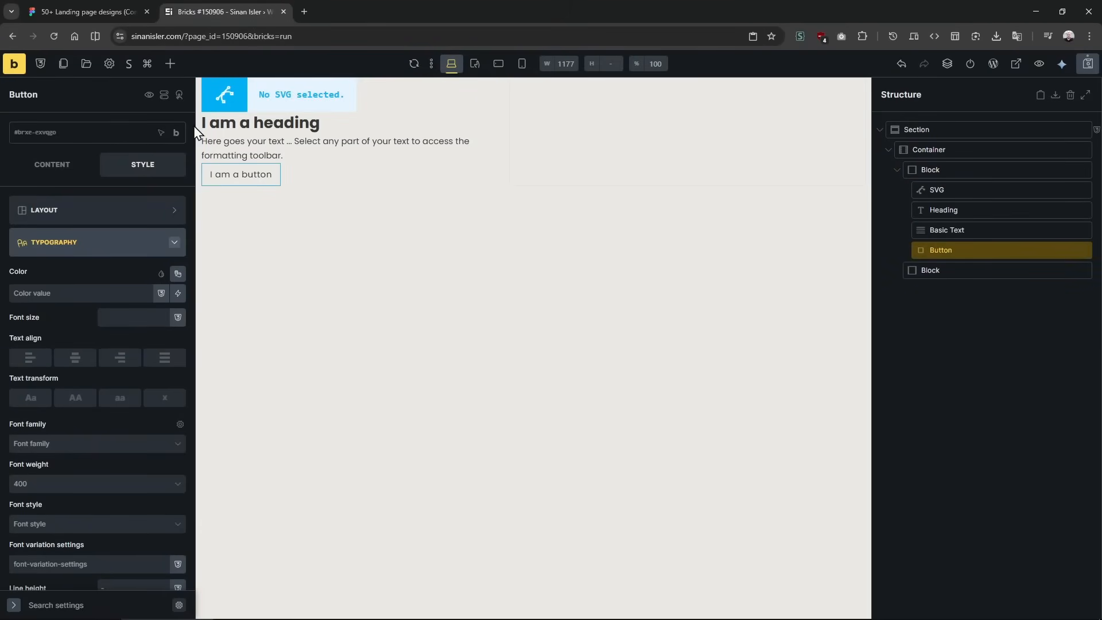
right_click(982, 248)
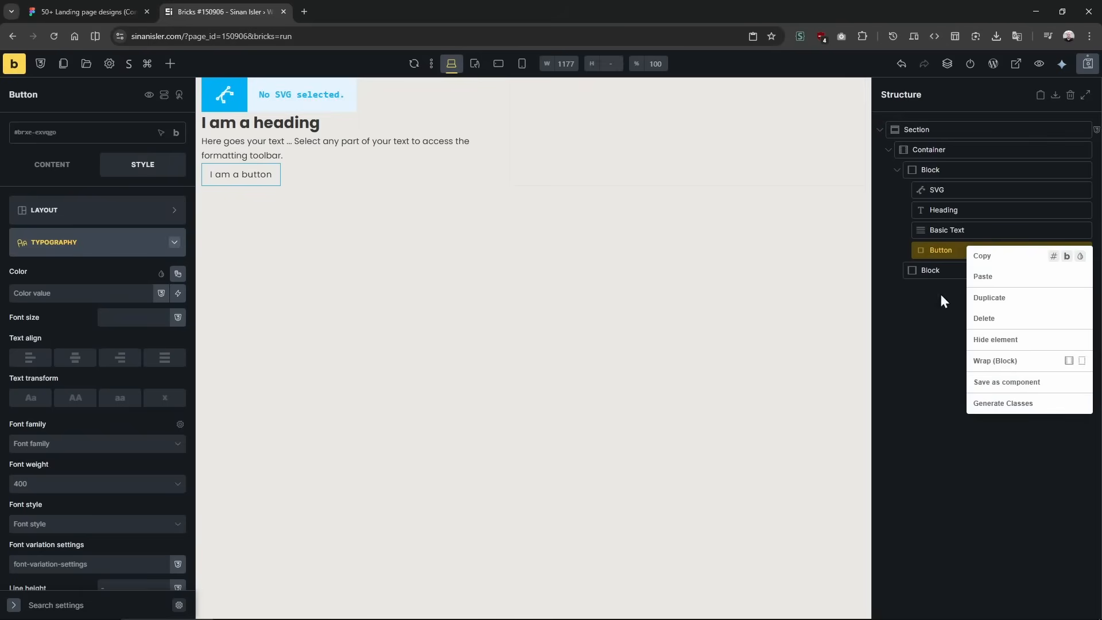
click(1010, 361)
click(893, 169)
right_click(984, 170)
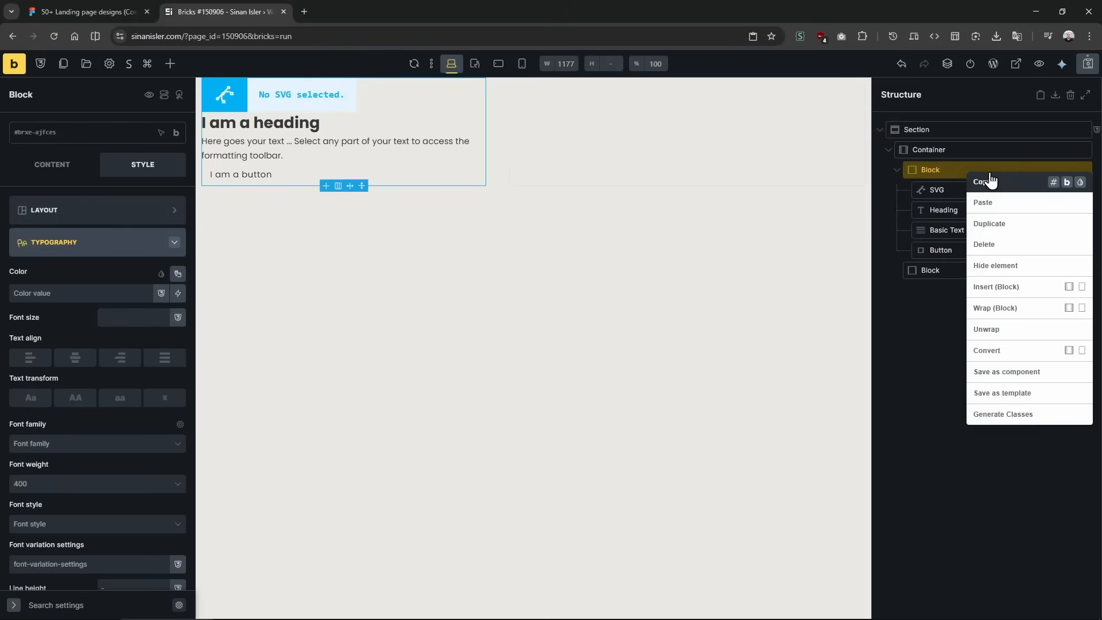
click(1017, 313)
click(928, 264)
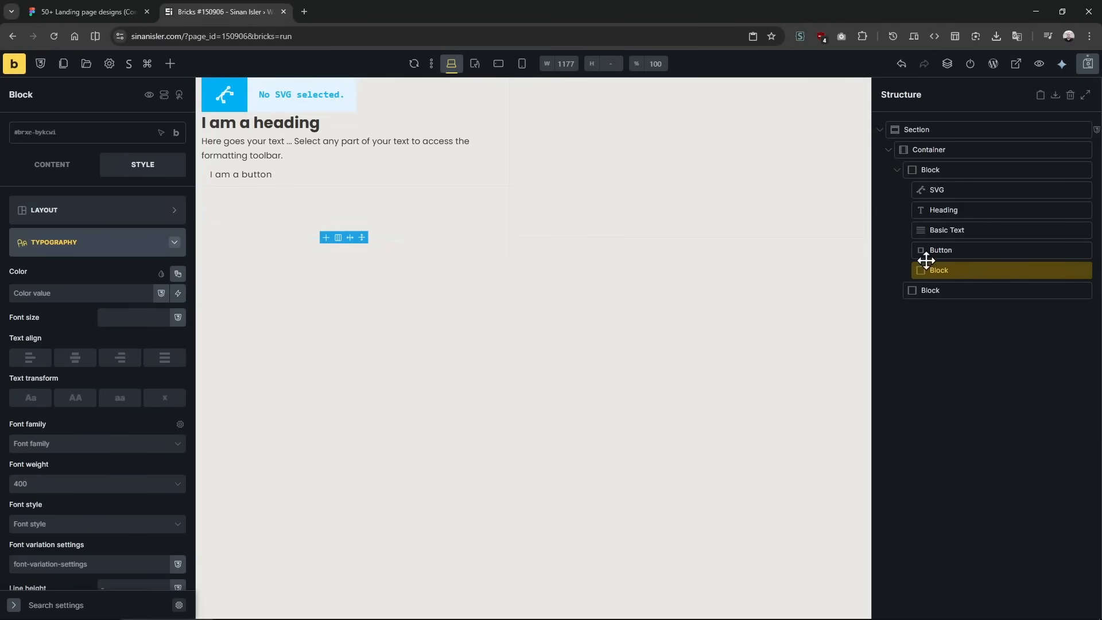
Add a Rich Text element for the quote inside the nested block, checking it against the Figma design.
click(163, 71)
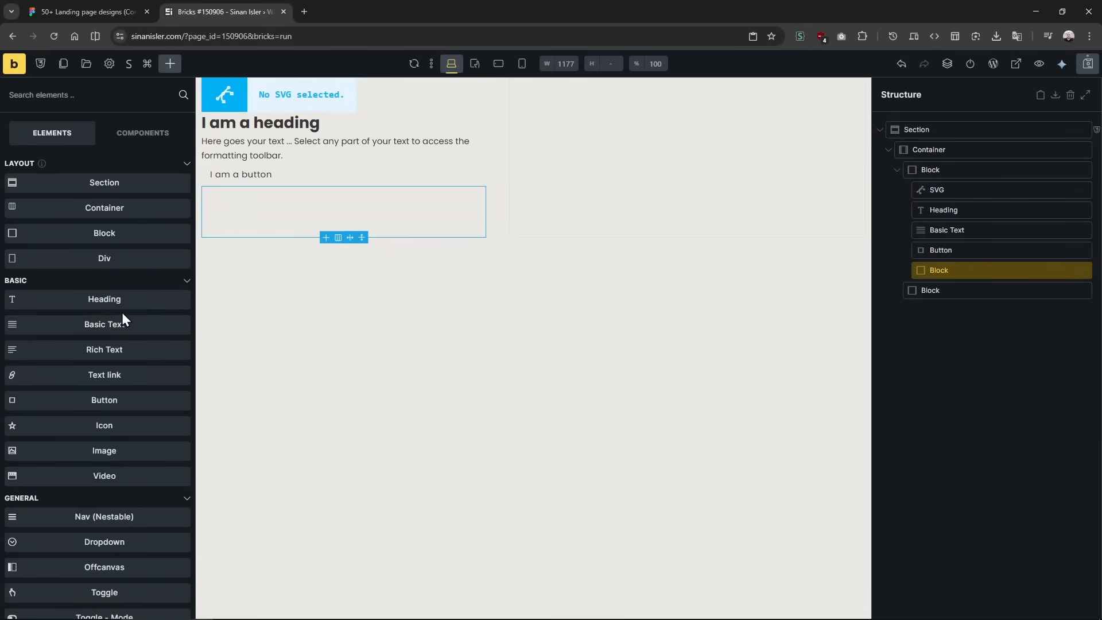
click(116, 351)
click(114, 10)
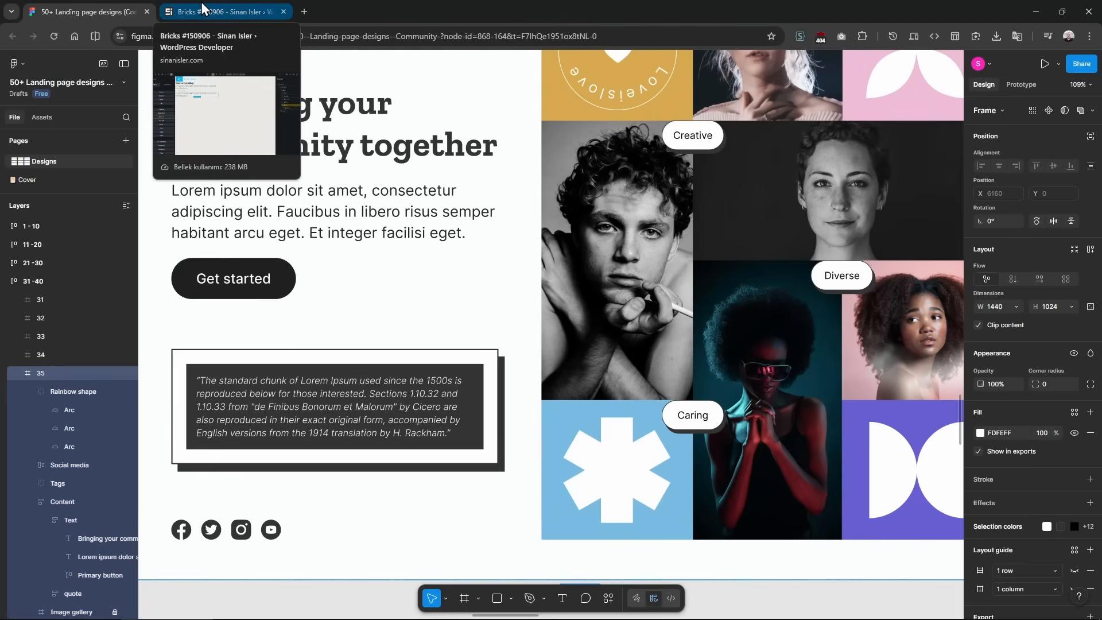
click(221, 12)
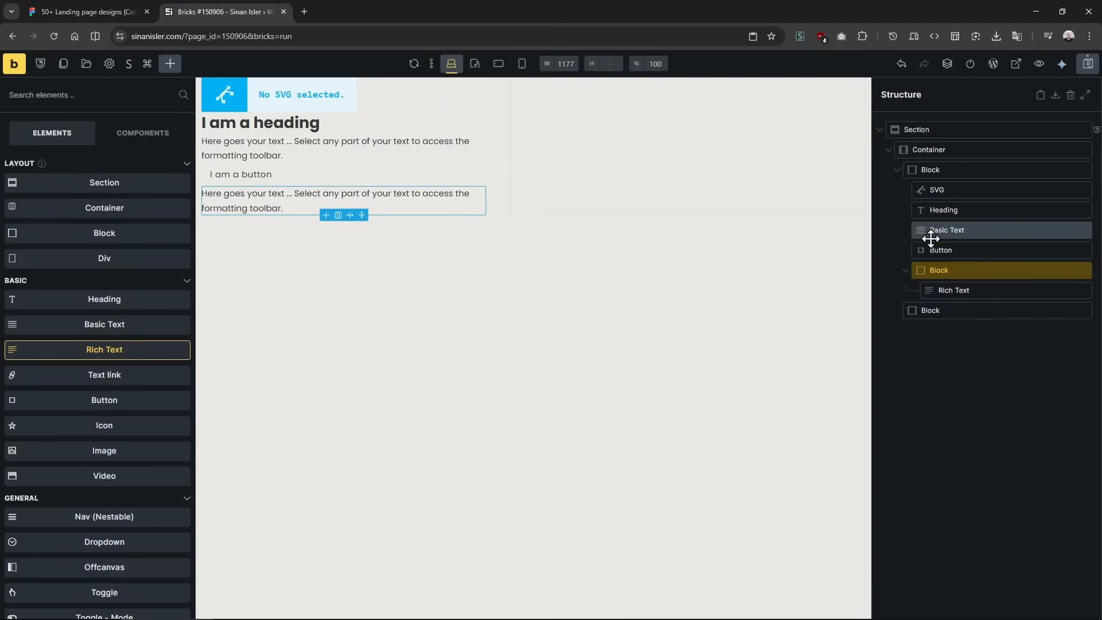
Add an Icon List element for the social icons at the end of the container's first block.
click(961, 172)
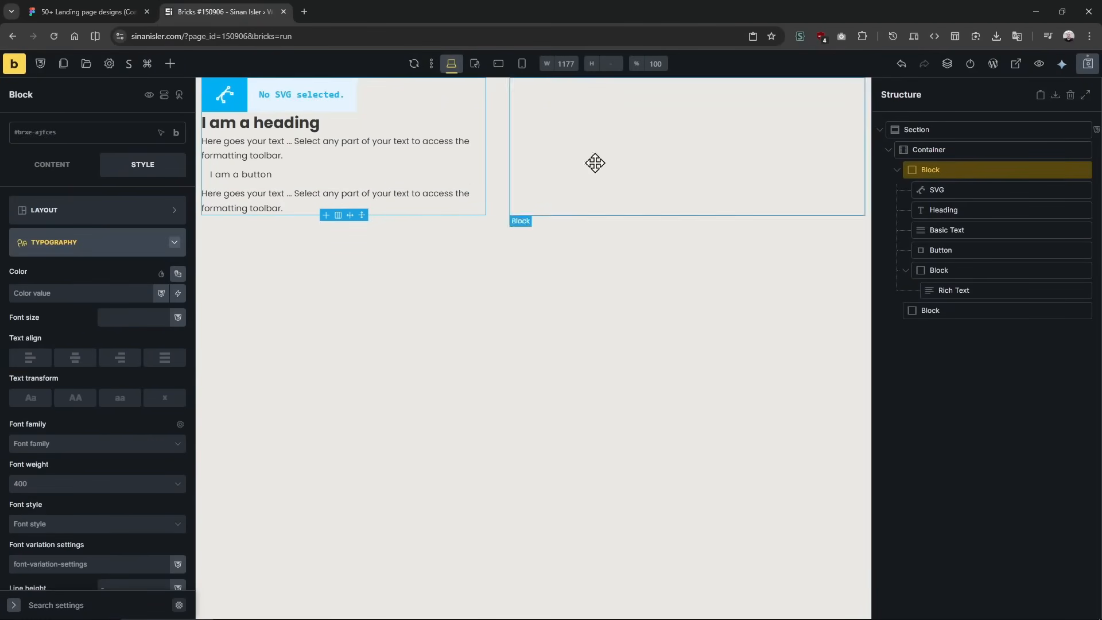
click(170, 64)
text(list)
click(115, 165)
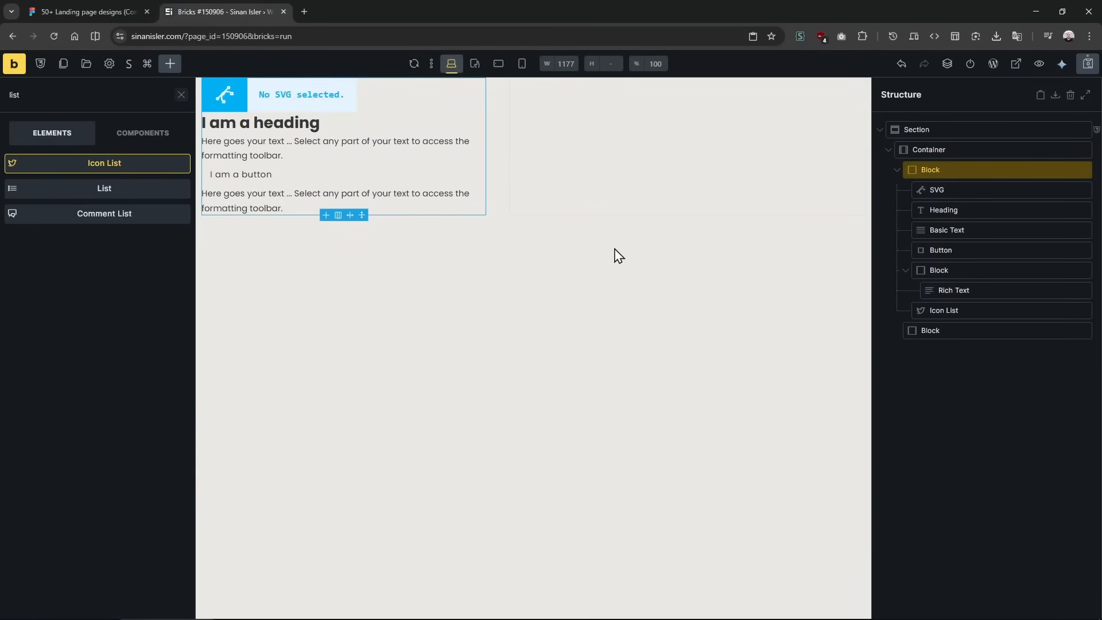
click(952, 307)
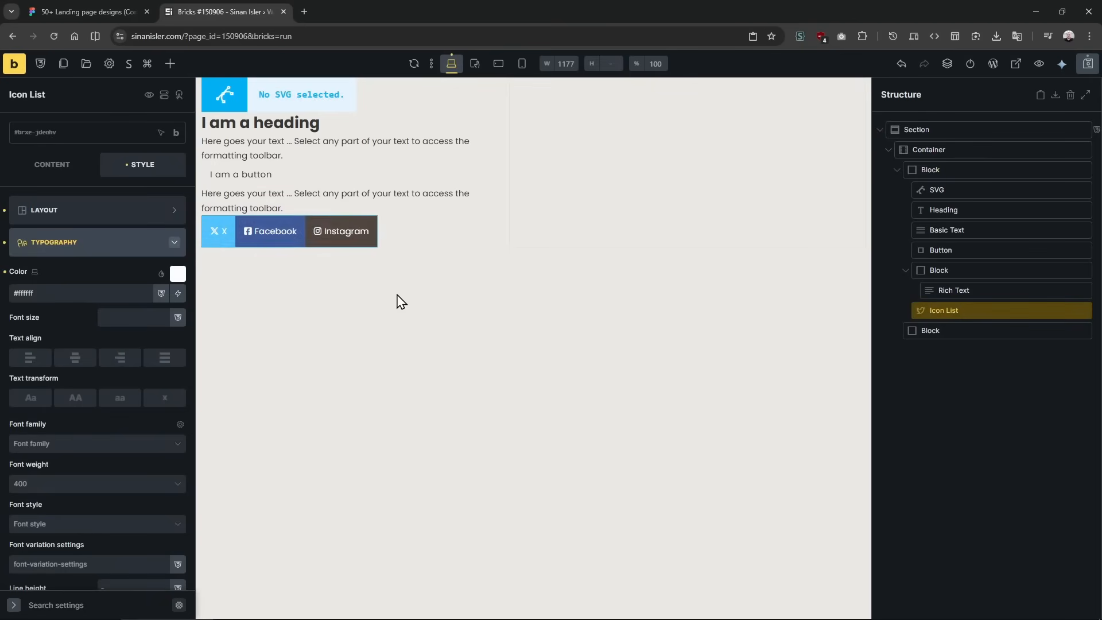
click(71, 3)
click(204, 3)
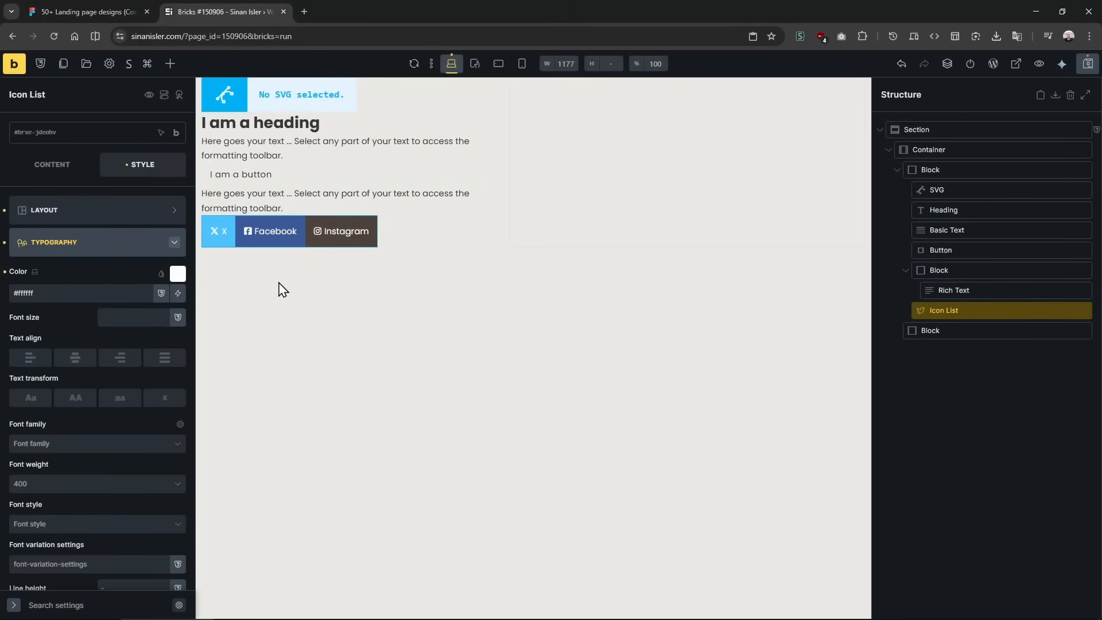
Look up the page frame's fill in Figma and set the Bricks section's background color to FDFEFF.
click(98, 13)
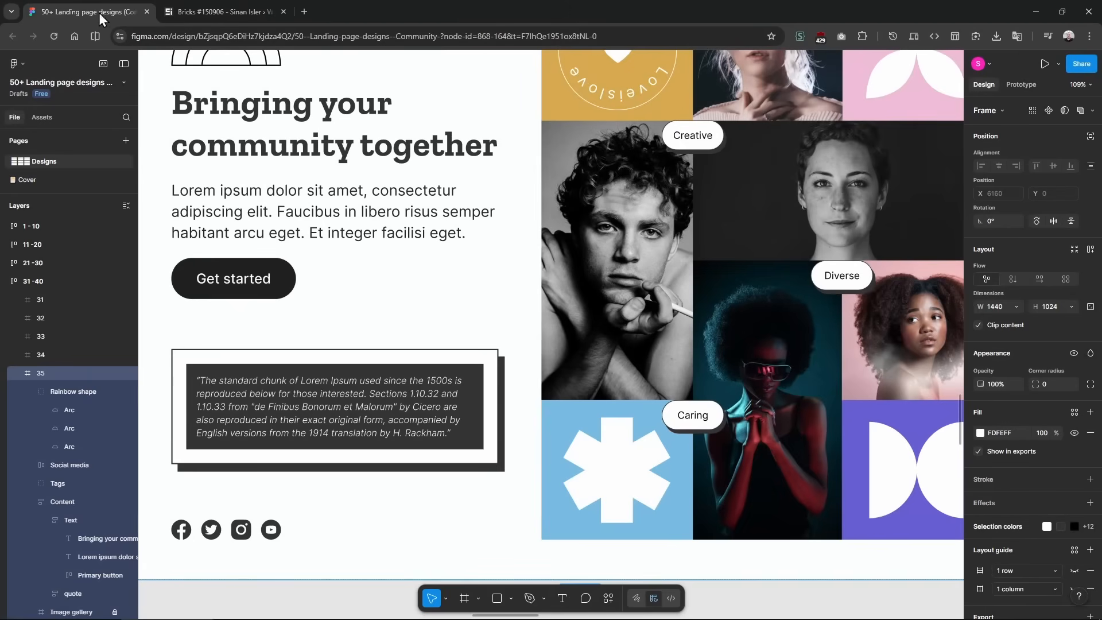
scroll(360, 236, down, 3)
scroll(374, 238, up, 2)
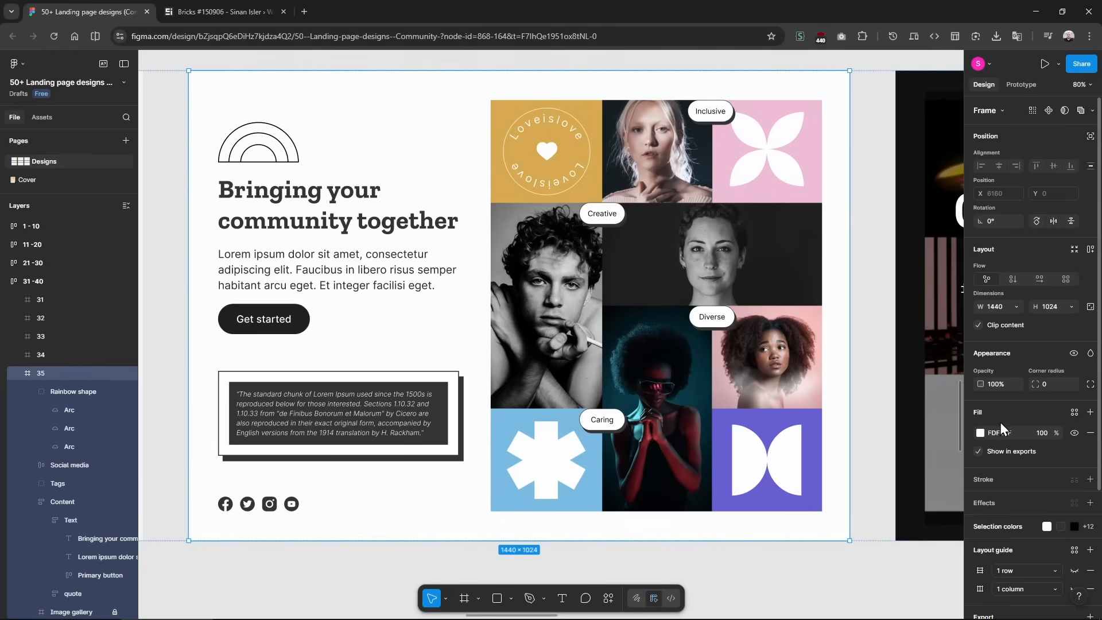
key(ctrl+Tab)
click(973, 129)
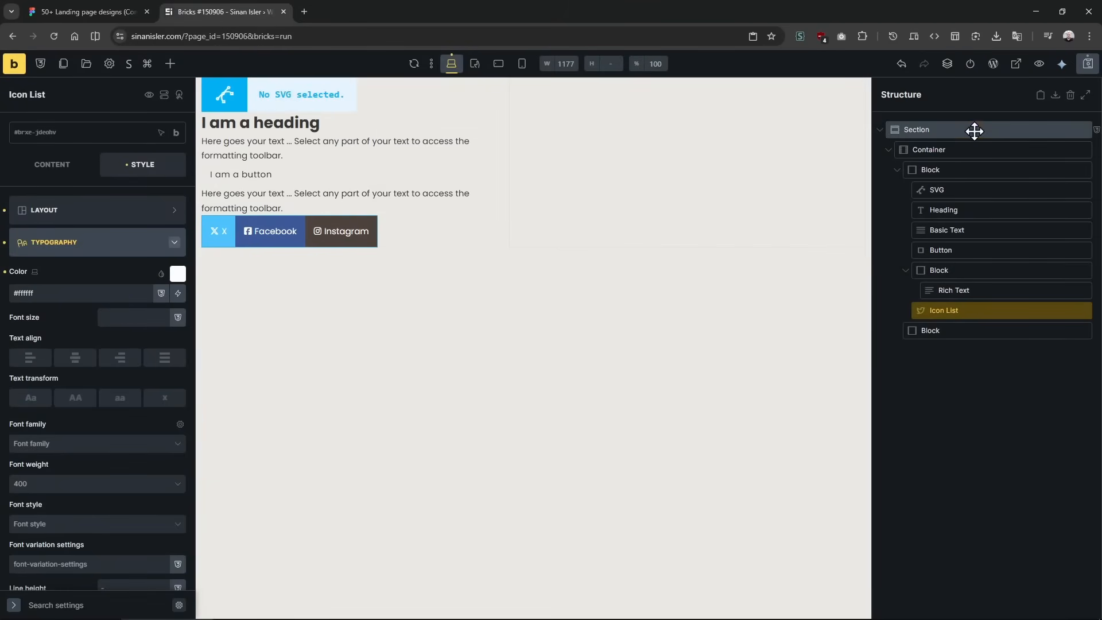
click(102, 252)
click(82, 278)
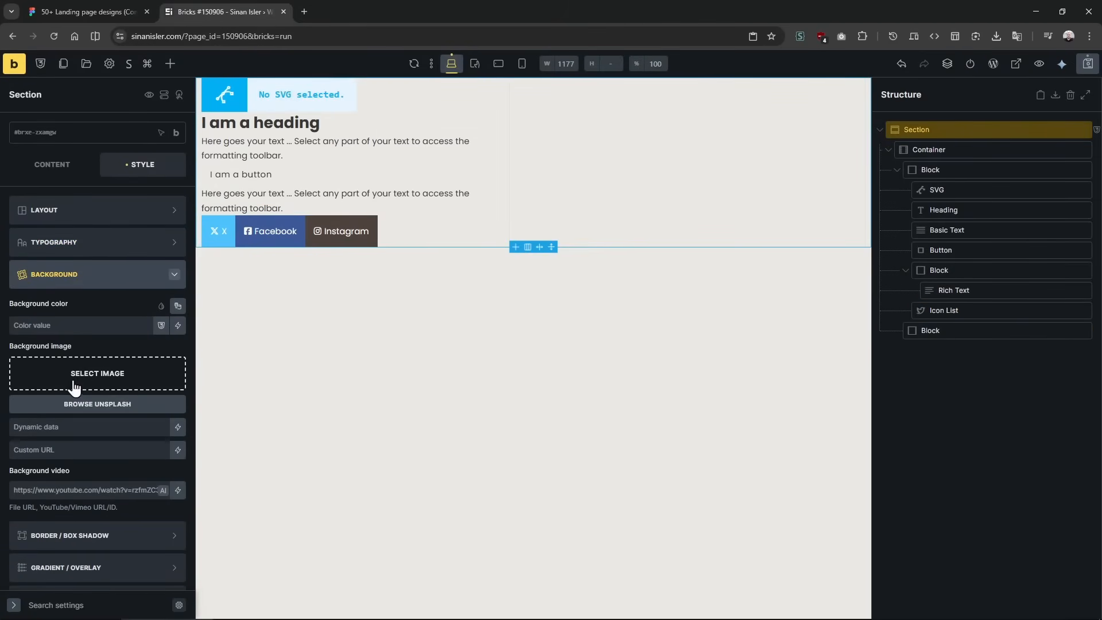
text(FDFEFF)
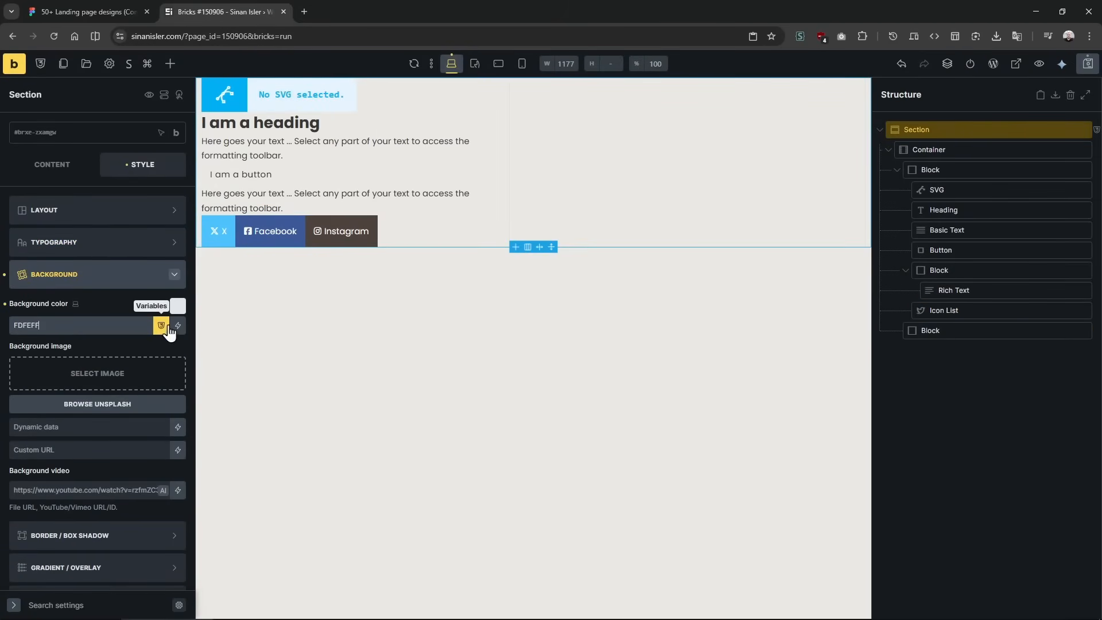
click(114, 282)
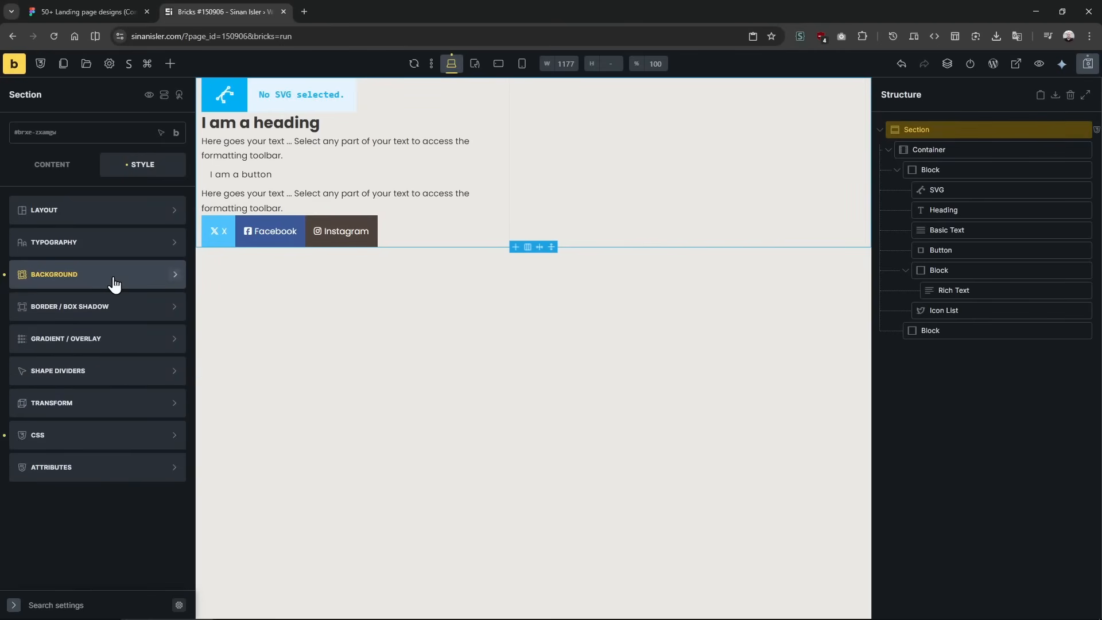
click(114, 283)
click(114, 283)
Copy the heading's fill color from Figma and set the Bricks section's typography color to 333333.
click(109, 6)
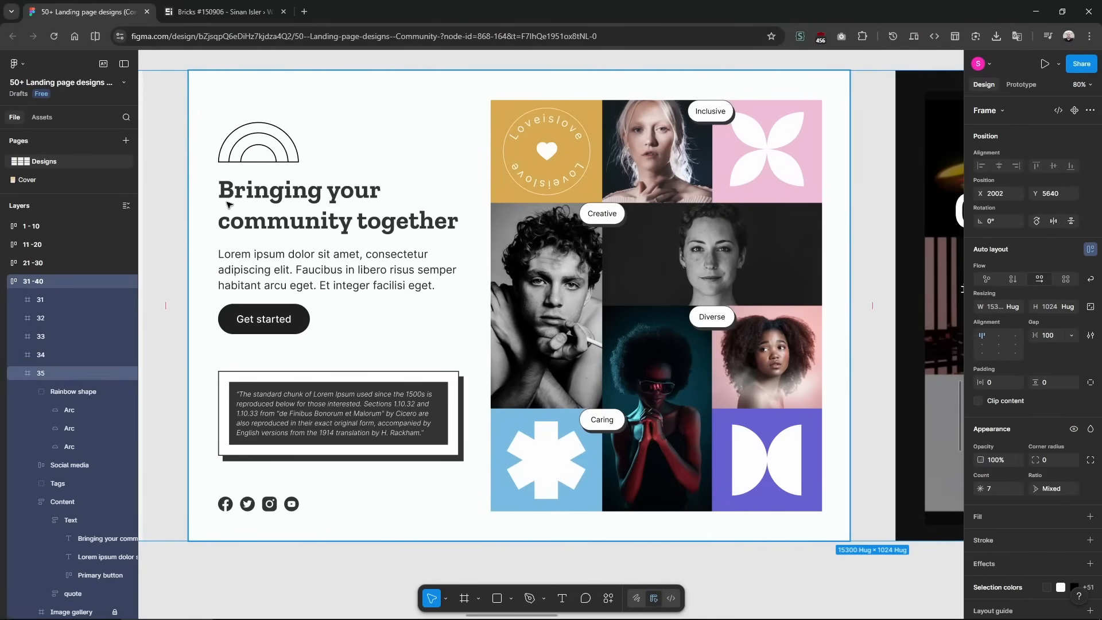
ctrl+click(298, 192)
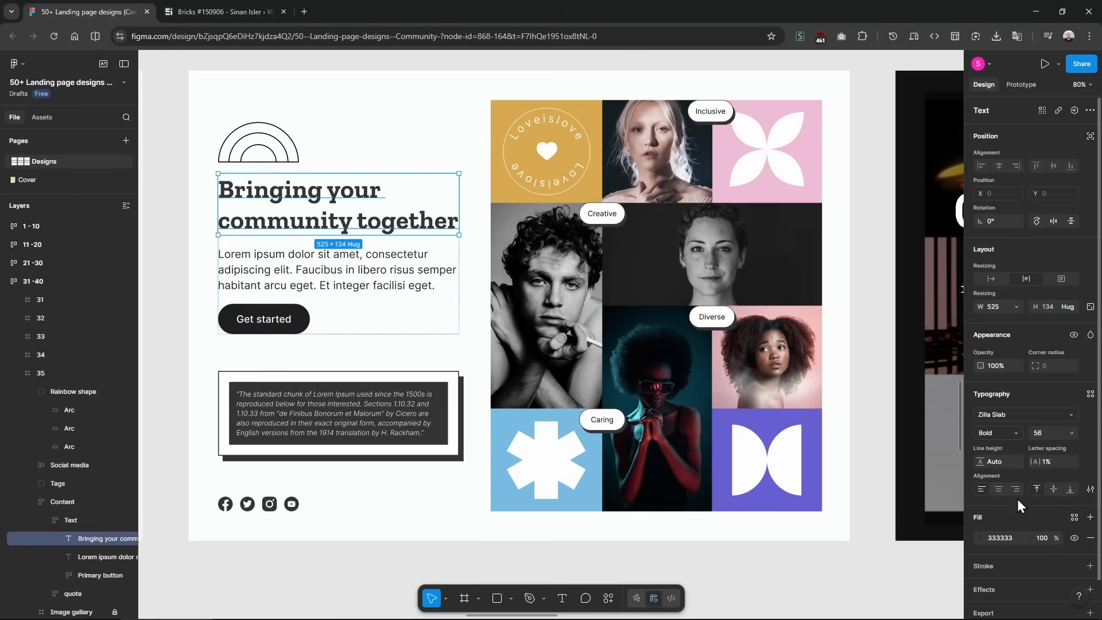
click(218, 8)
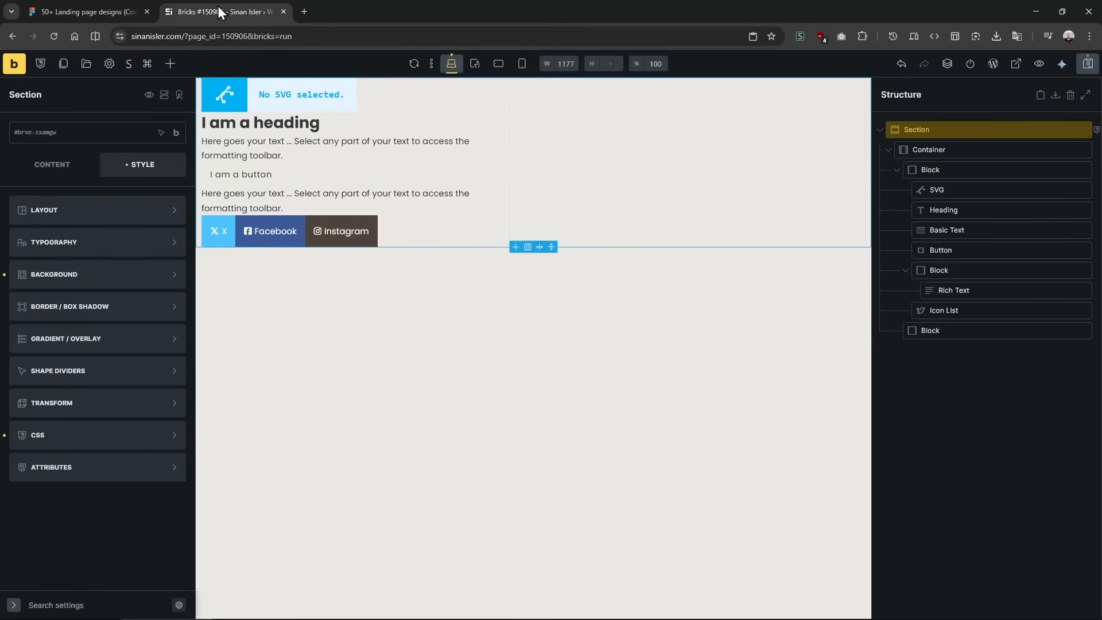
click(86, 244)
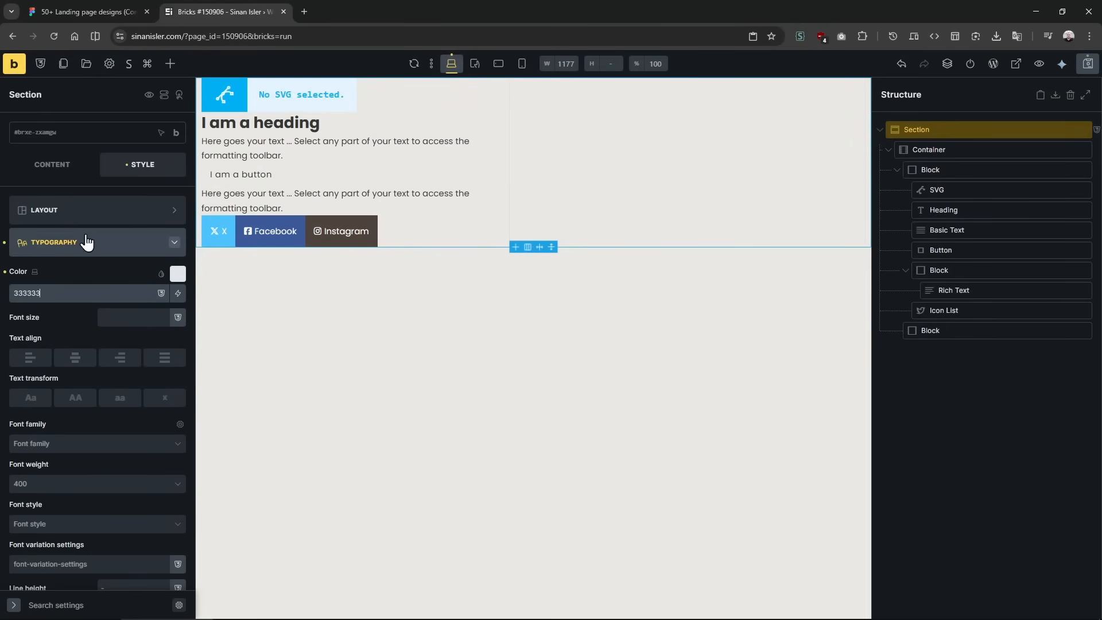
Copy the heading text from the Figma design and set the Bricks Heading's text to "Bringing your community together".
click(87, 5)
click(209, 11)
click(103, 12)
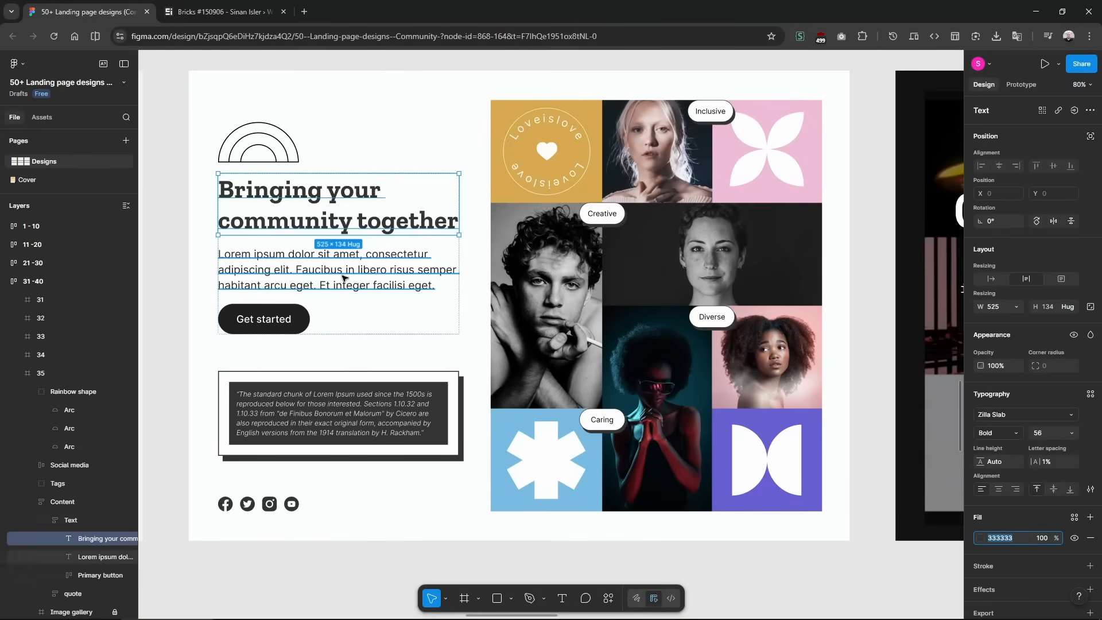
click(221, 11)
click(281, 126)
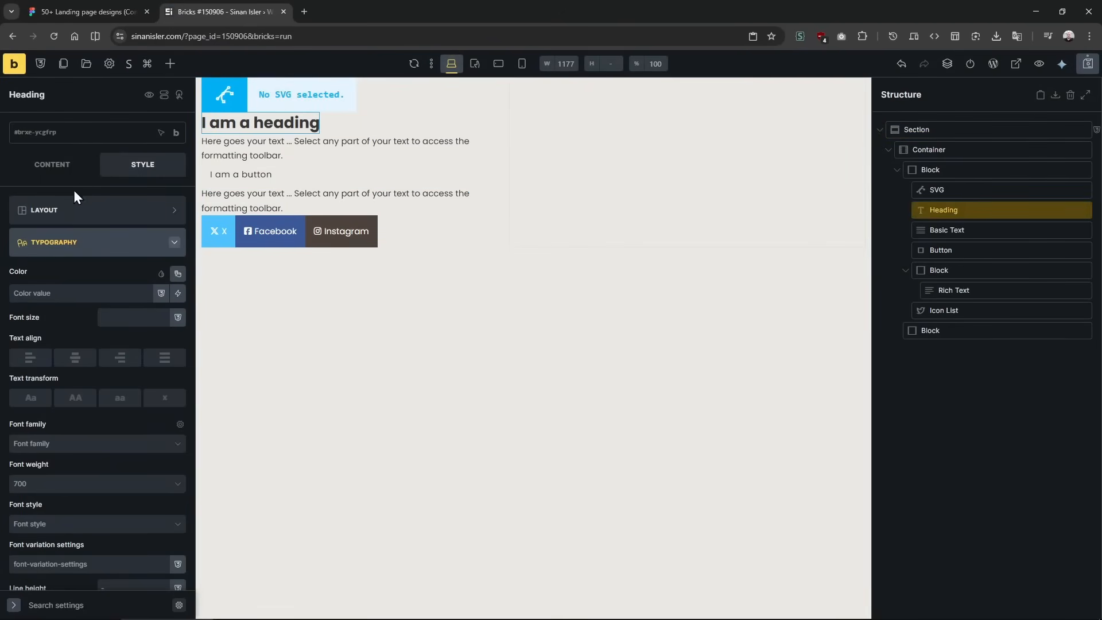
click(64, 165)
triple_click(98, 207)
text(Bringing your community together)
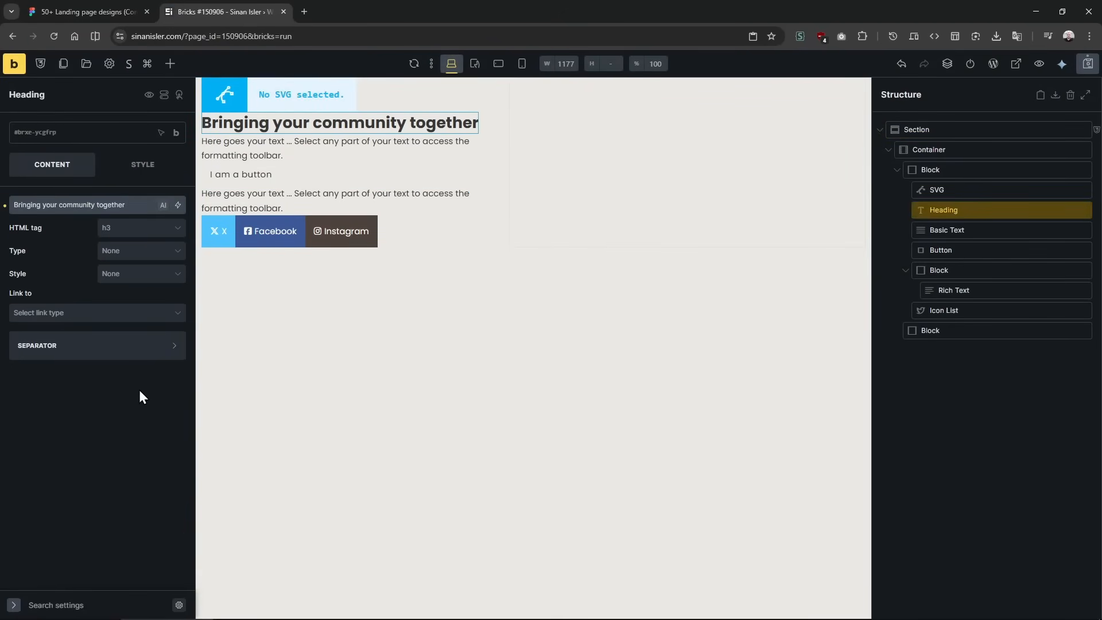
Copy the "Lorem ipsum dolor sit amet" paragraph from Figma and replace the Bricks Basic Text element's placeholder text with it.
click(112, 3)
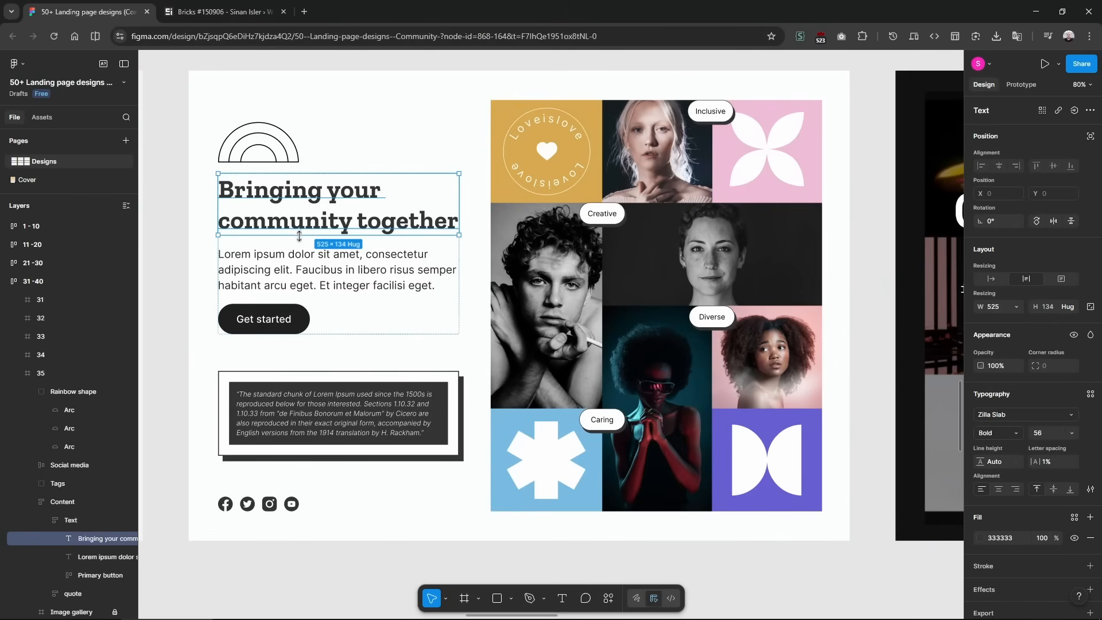
scroll(351, 221, up, 5)
scroll(574, 217, down, 1)
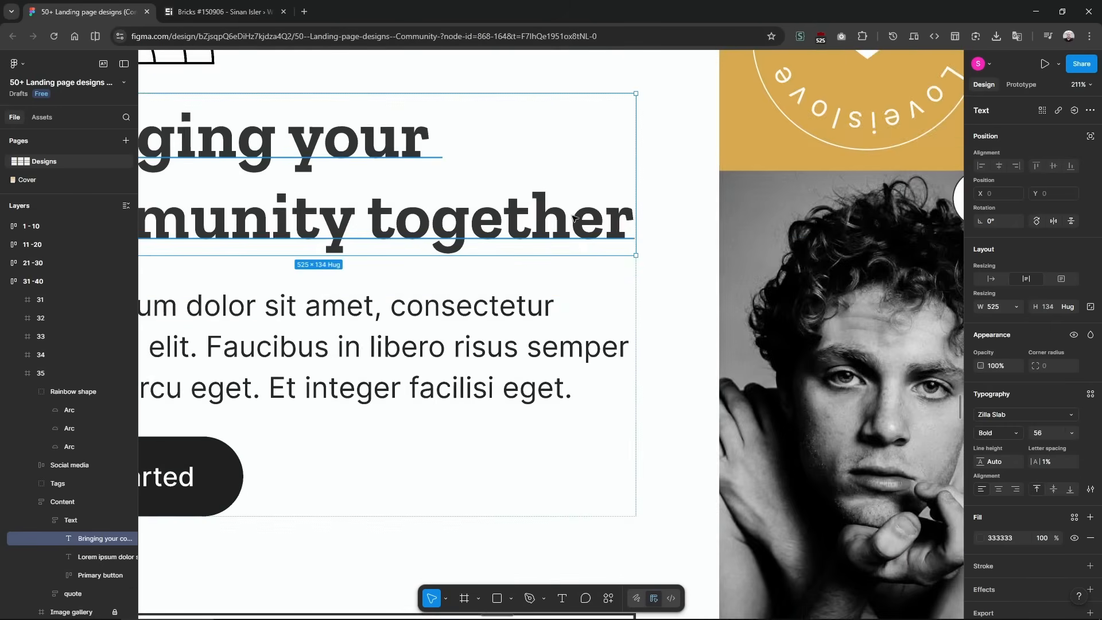
scroll(573, 217, down, 4)
scroll(470, 235, up, 2)
scroll(419, 244, down, 1)
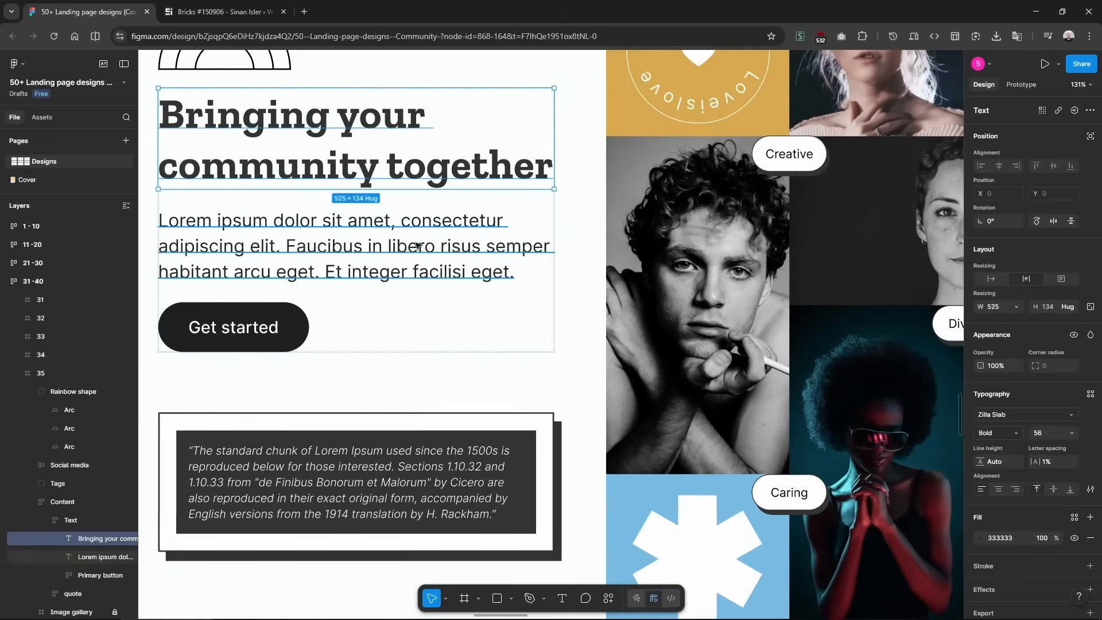
scroll(418, 245, down, 1)
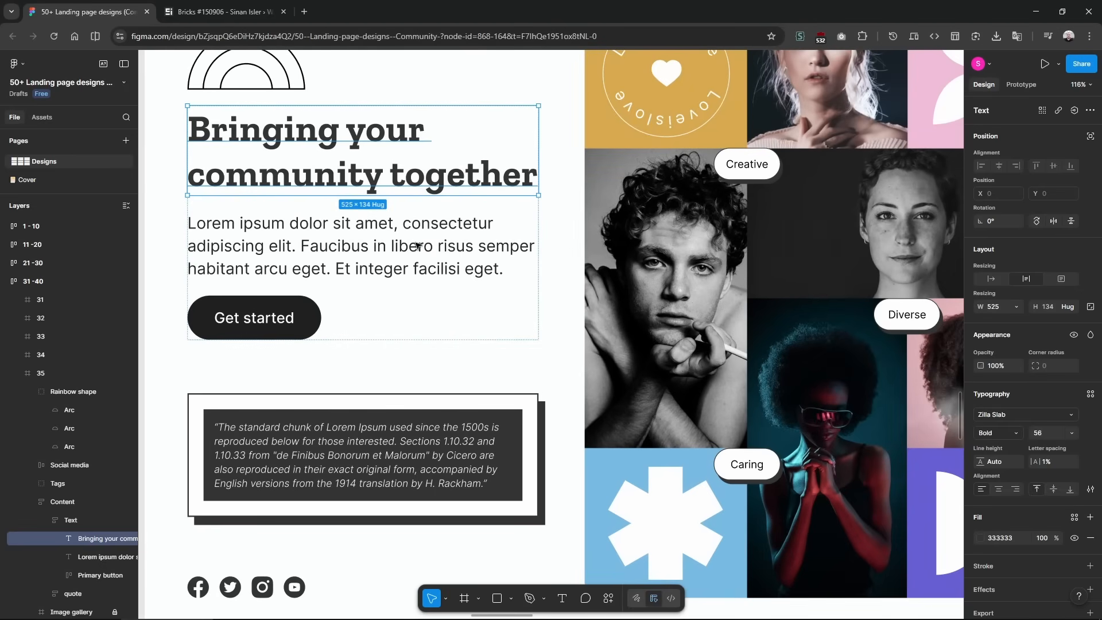
click(224, 12)
click(89, 7)
click(331, 248)
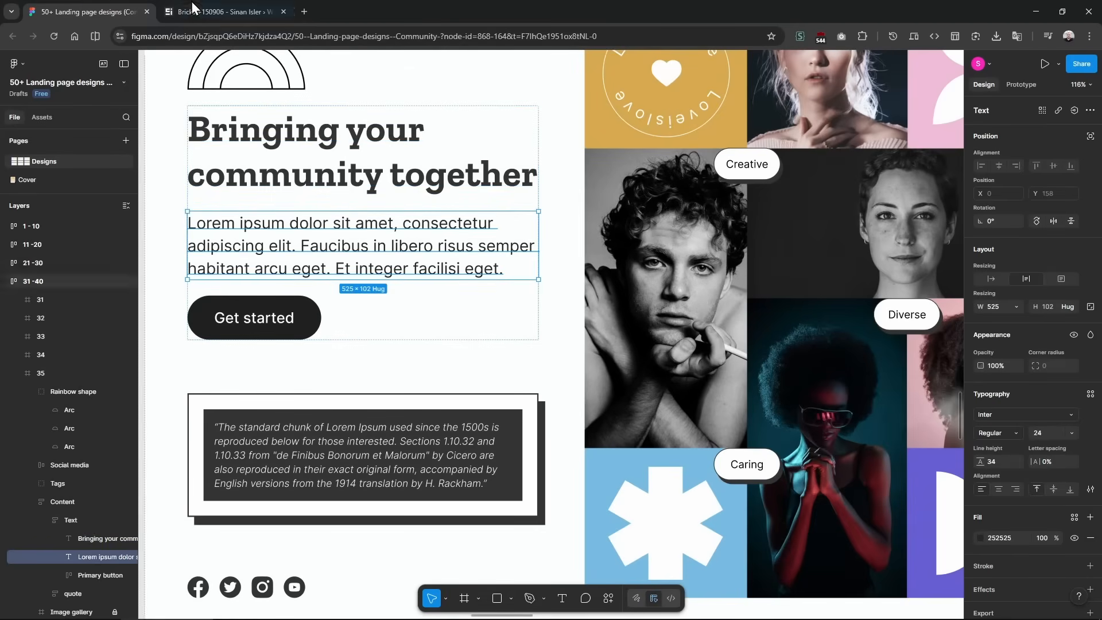
click(201, 12)
click(246, 143)
click(94, 224)
key(ctrl+a)
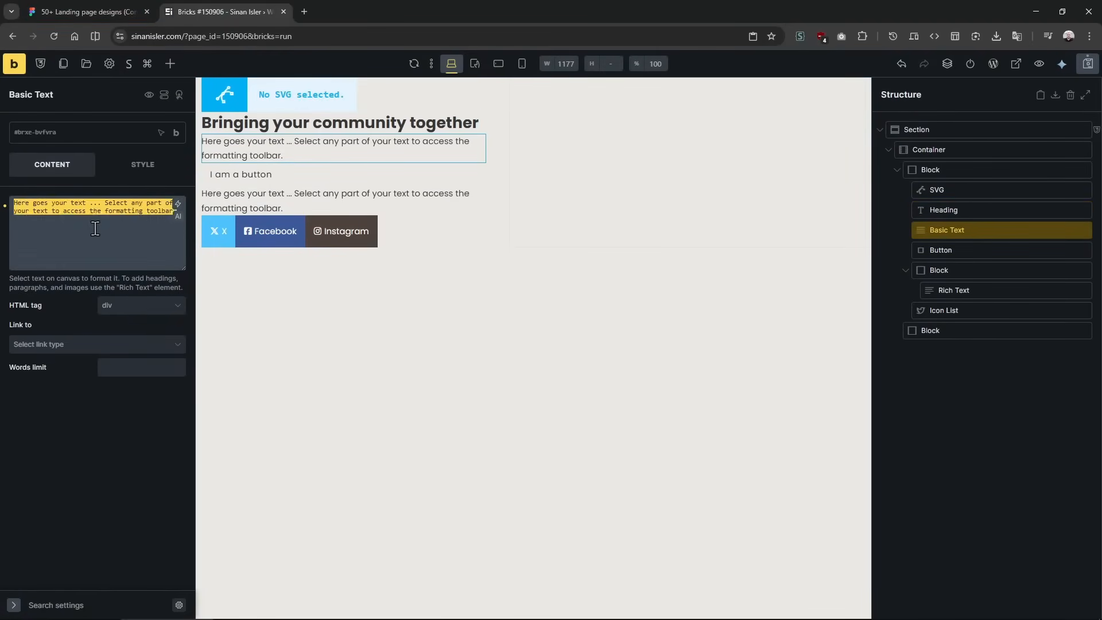
text(Lorem ipsum dolor sit amet, consectetur adipiscing elit. Faucibus in libero risus semper habitant arcu eget. Et integer facilisi eget.)
Check the heading and paragraph typography in Figma, and set the Bricks Heading's font size to 56.
click(98, 5)
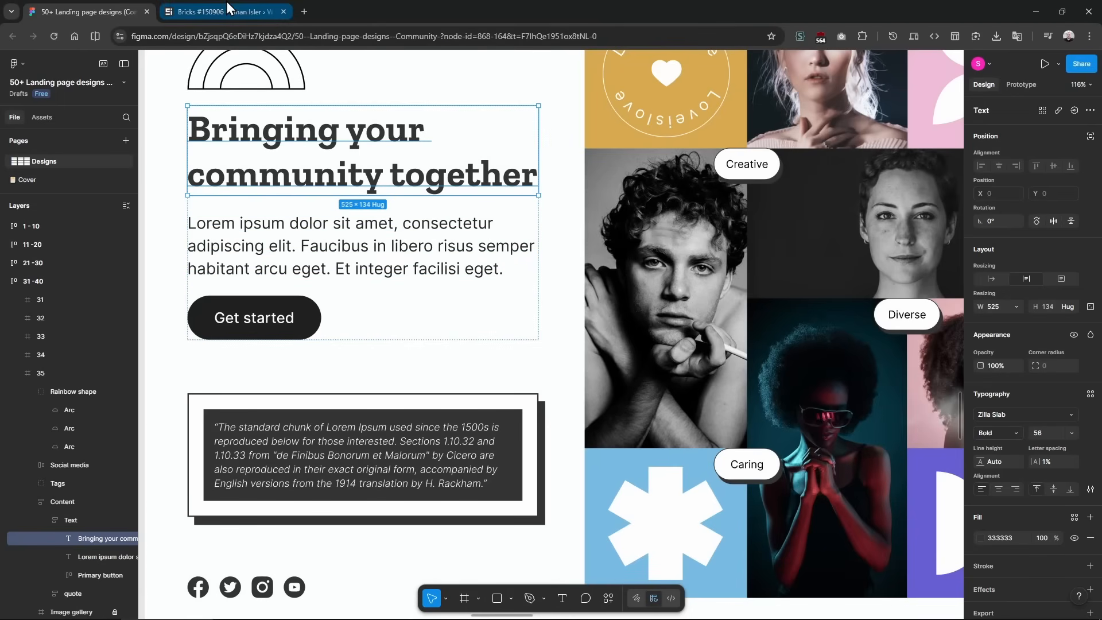
click(265, 269)
scroll(304, 242, down, 3)
scroll(304, 242, up, 1)
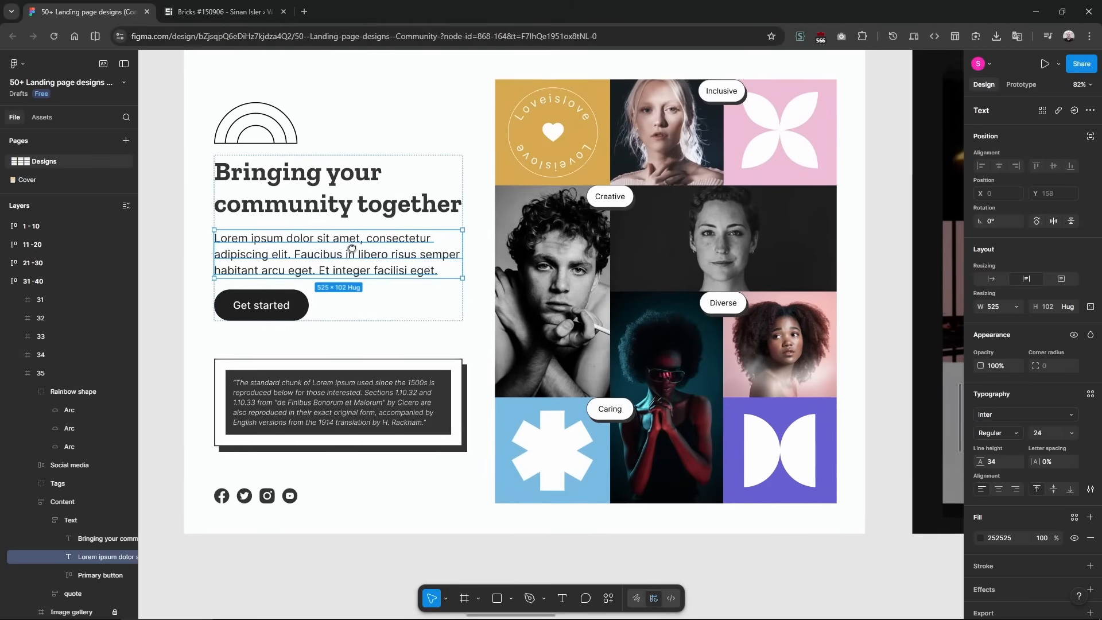
click(202, 8)
click(305, 121)
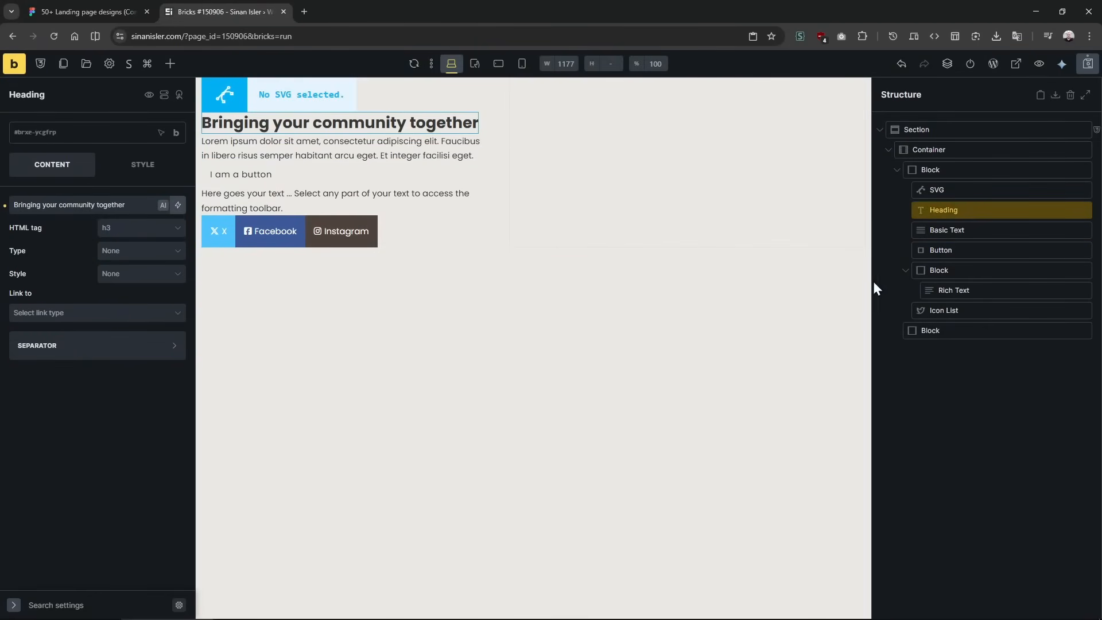
click(143, 164)
click(94, 241)
click(142, 320)
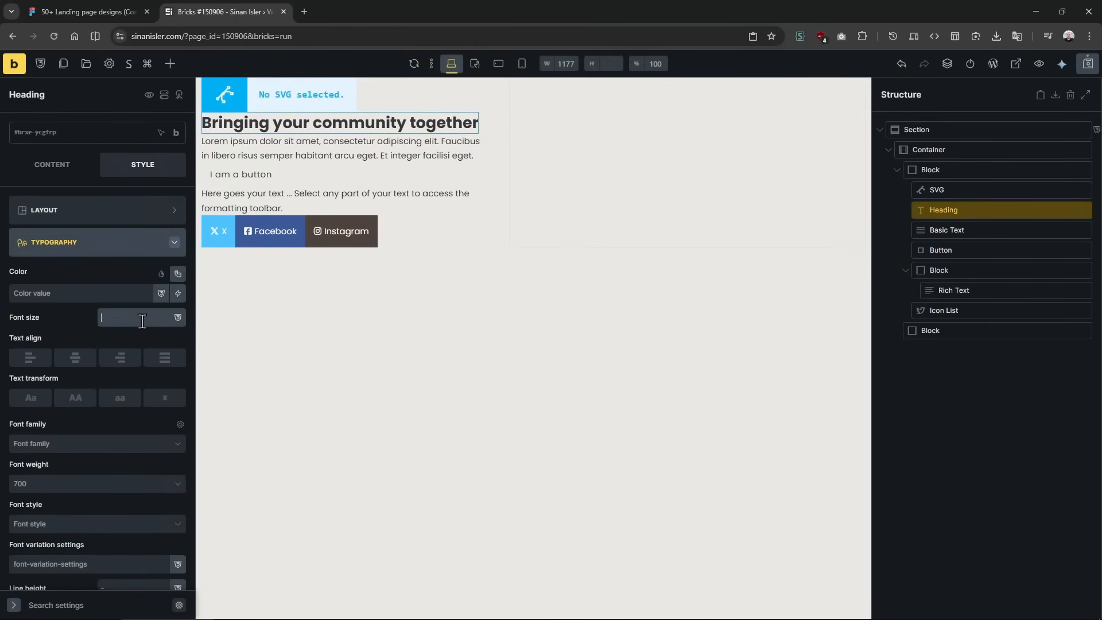
text(56)
Set the Basic Text element's font size to 24.
click(268, 265)
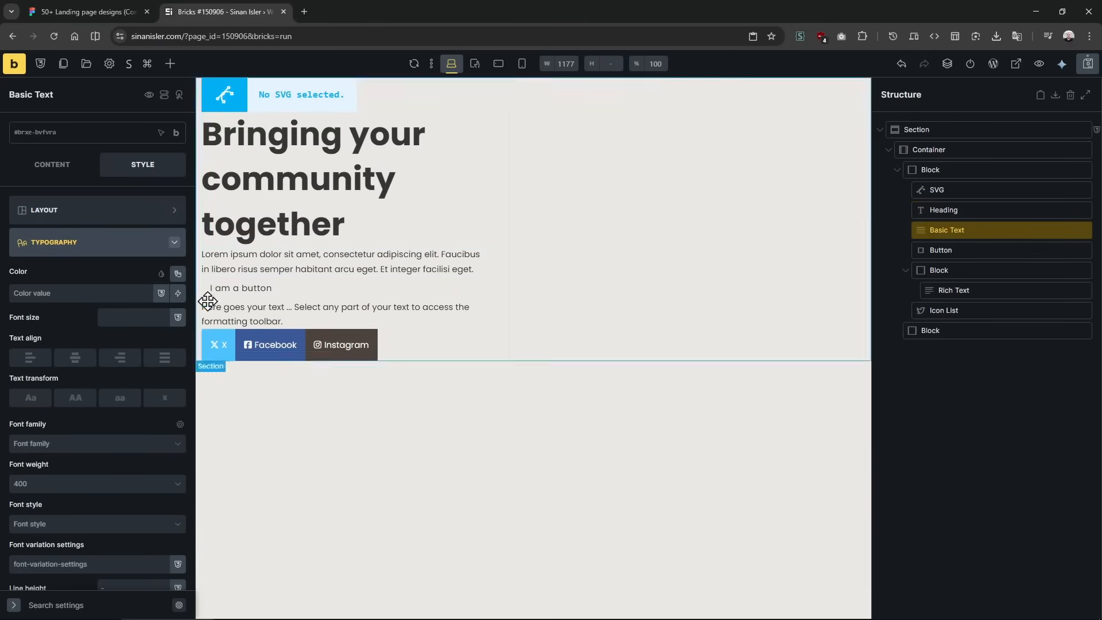
click(116, 321)
text(24)
Look up the "Get started" label's typography in Figma and set the Bricks Button's font size to 22.
click(127, 11)
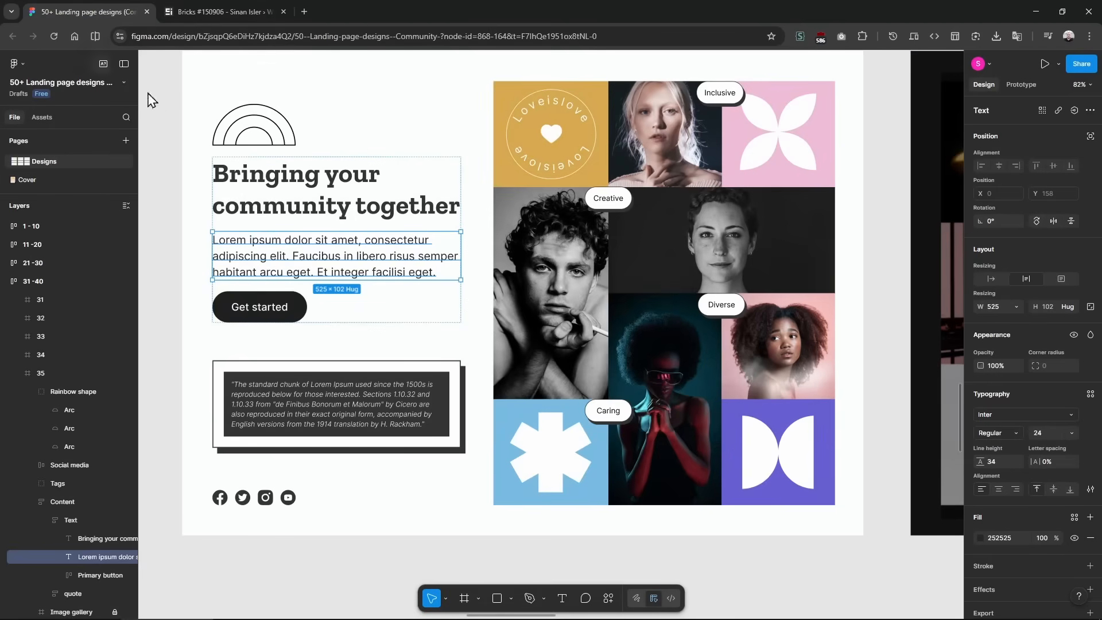
click(248, 311)
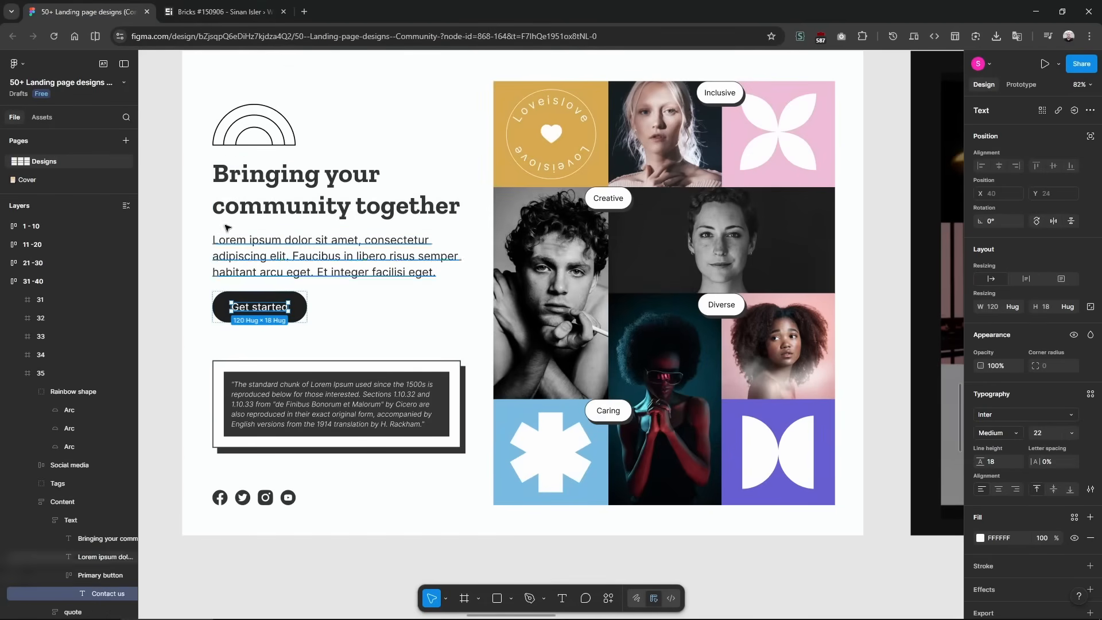
click(218, 11)
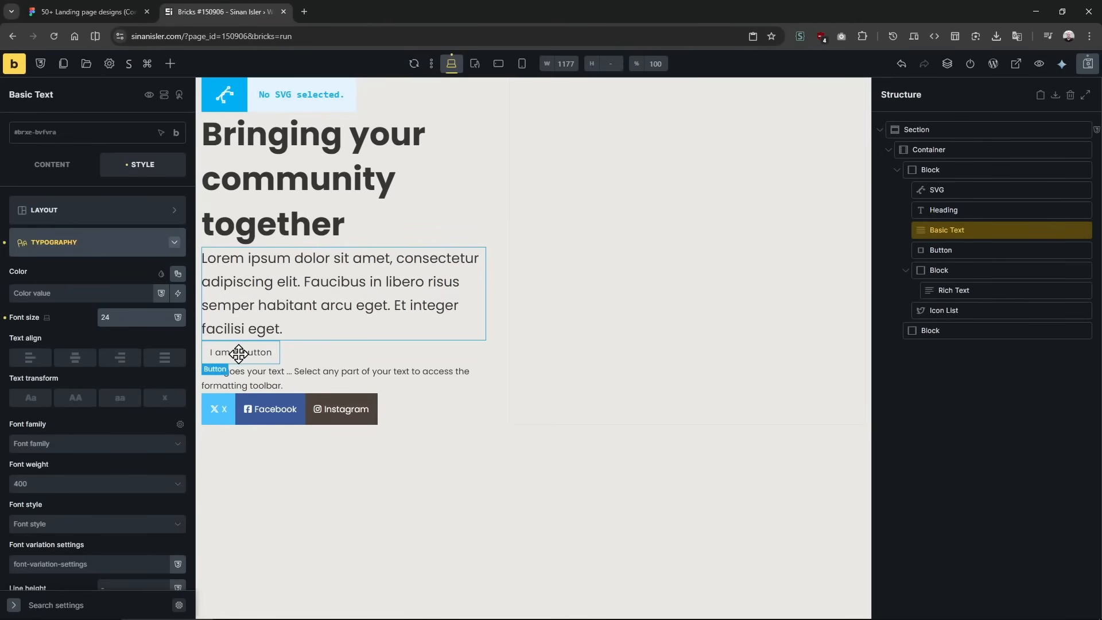
click(211, 352)
click(115, 317)
text(22)
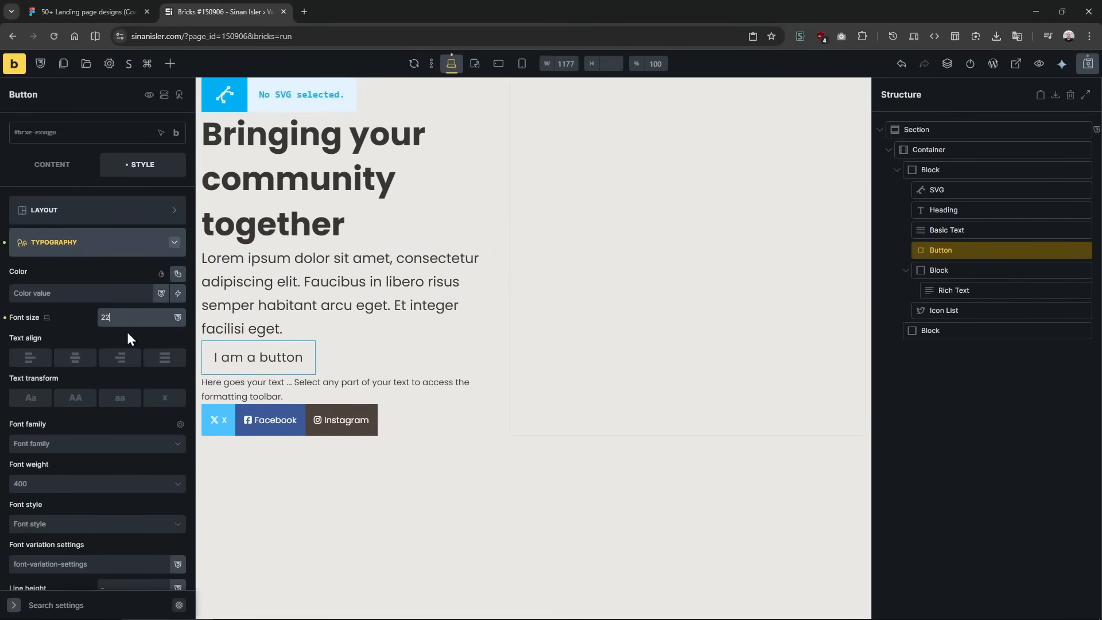
Examine the overview of landing page designs in Figma and the layout of the "Bringing your community together" frame.
click(88, 8)
scroll(648, 307, down, 10)
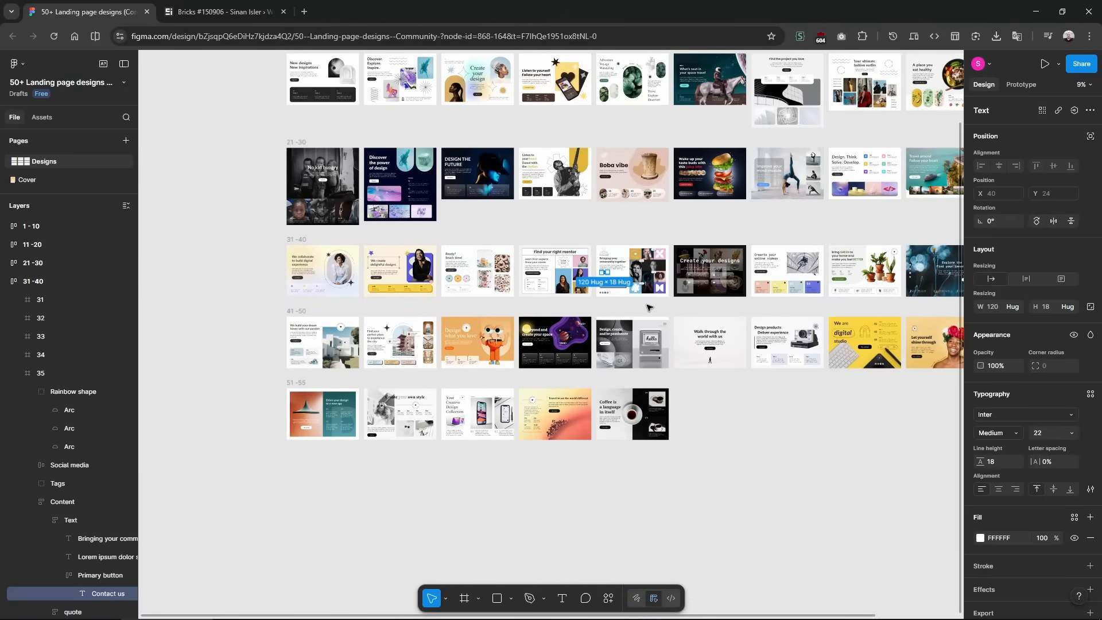
drag(631, 307, 555, 405)
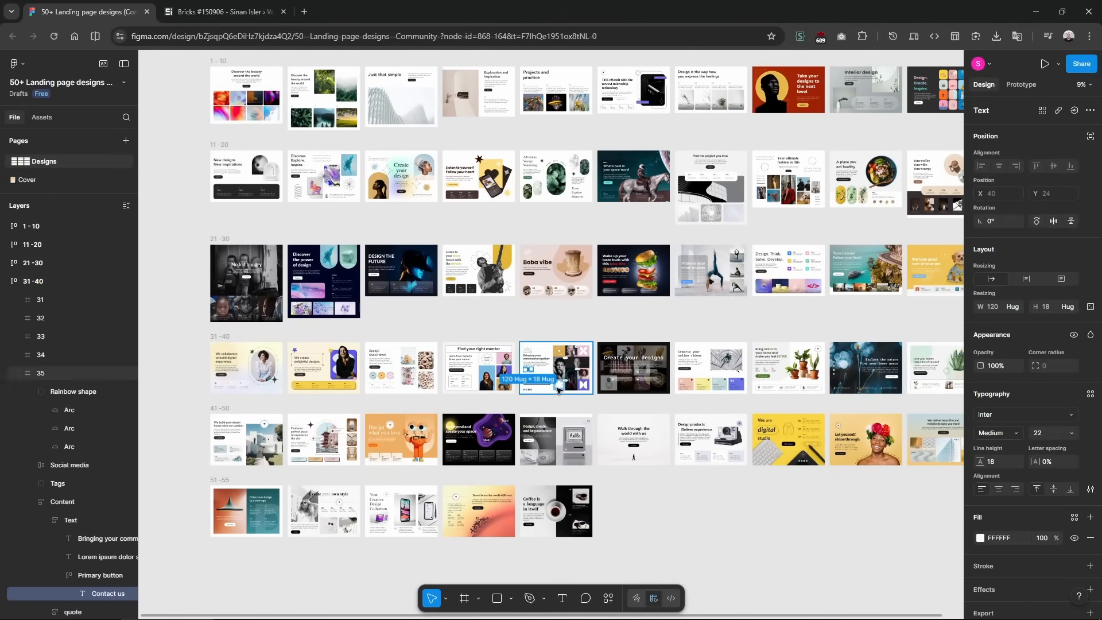
scroll(555, 406, up, 10)
drag(388, 211, 414, 332)
scroll(378, 294, up, 1)
scroll(354, 323, down, 1)
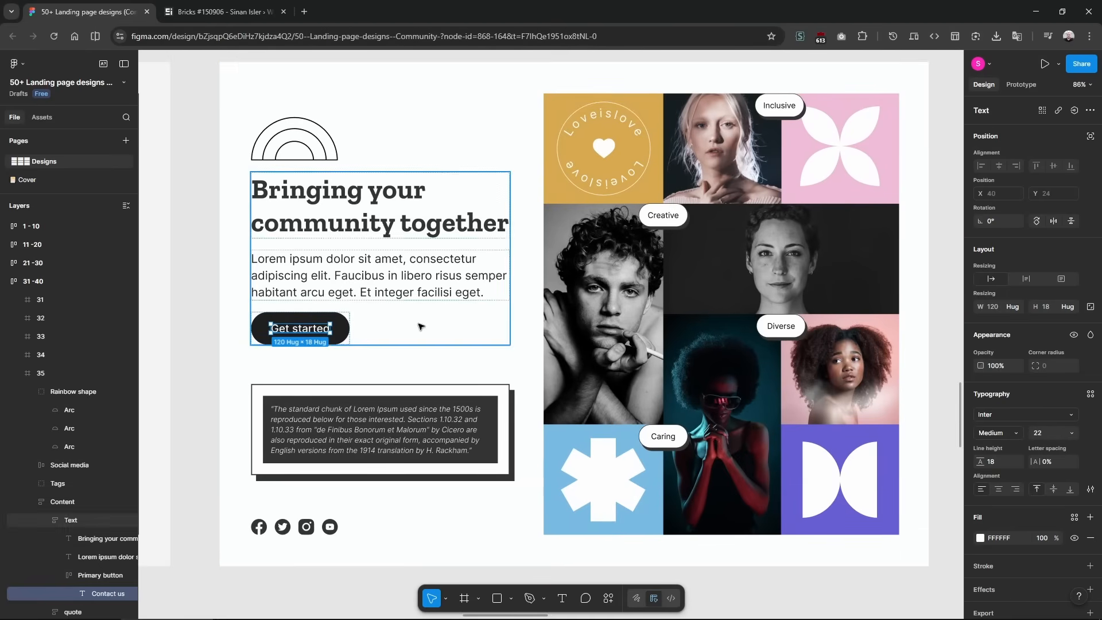
drag(304, 231, 268, 214)
scroll(289, 230, up, 1)
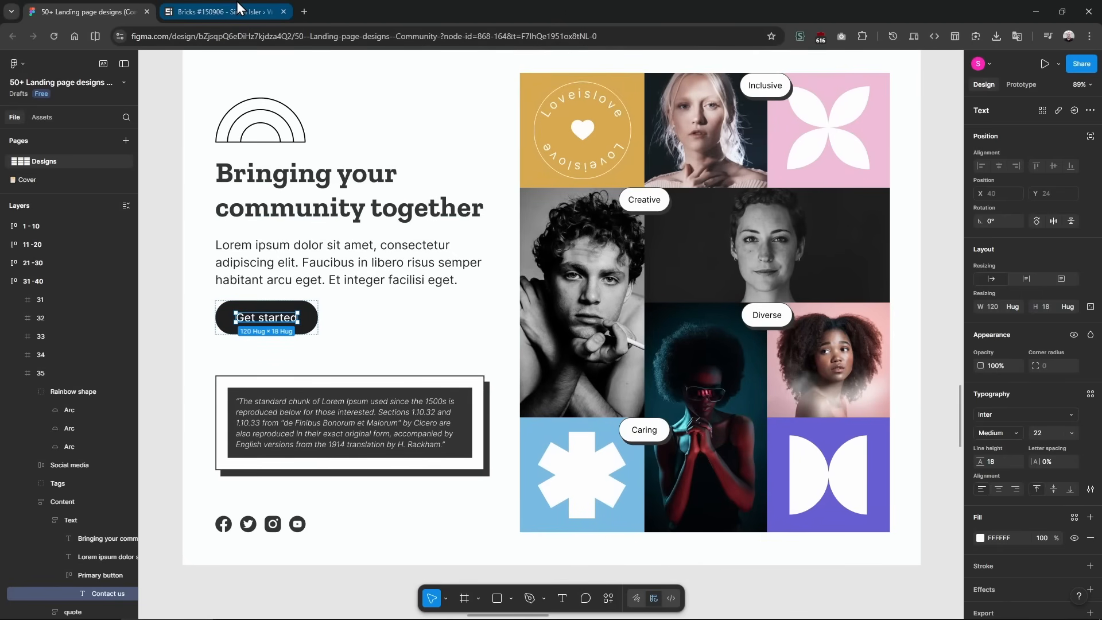
Switch back to Bricks and set the Button's text to "Get started".
click(242, 8)
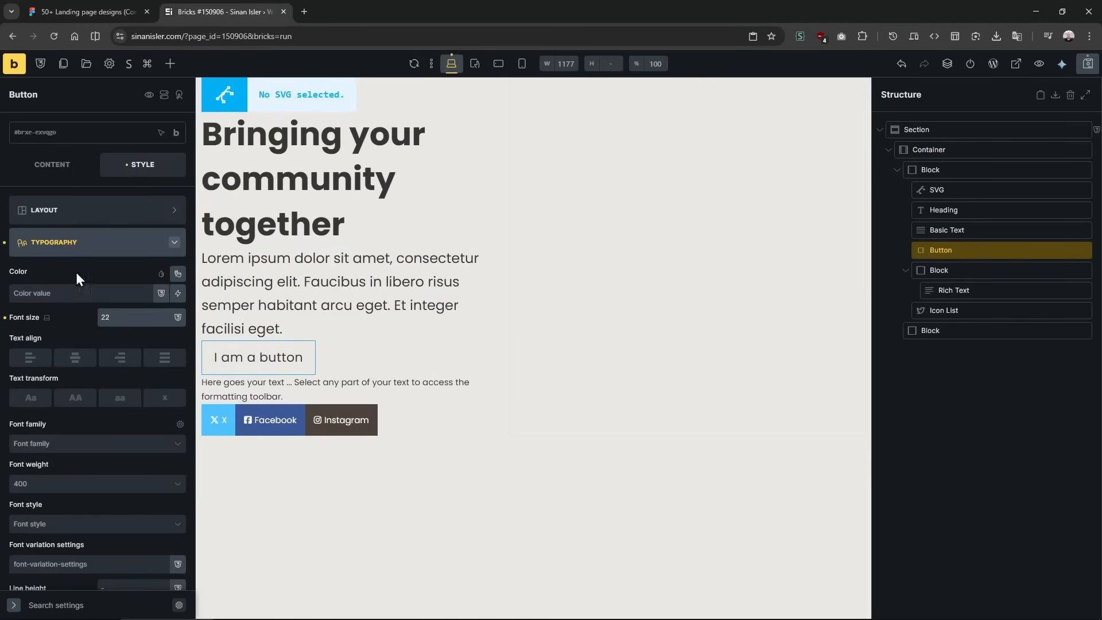
click(52, 164)
click(99, 205)
key(ctrl+a)
text(Get started)
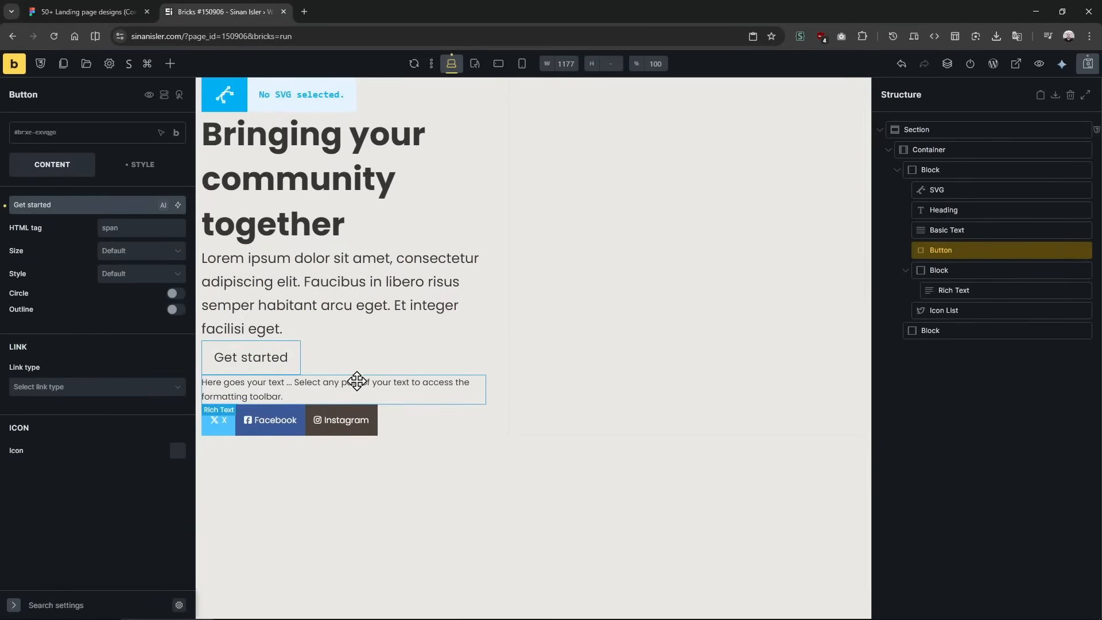
Check the spacing in the Figma design and set the row gap of the container's first block to 30.
click(109, 10)
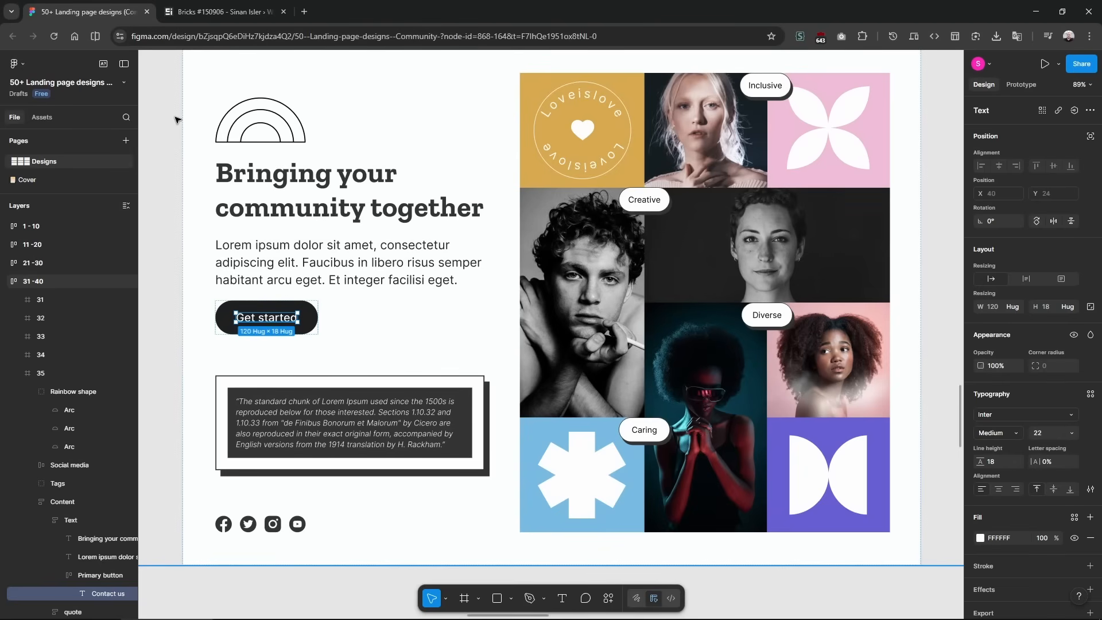
click(218, 11)
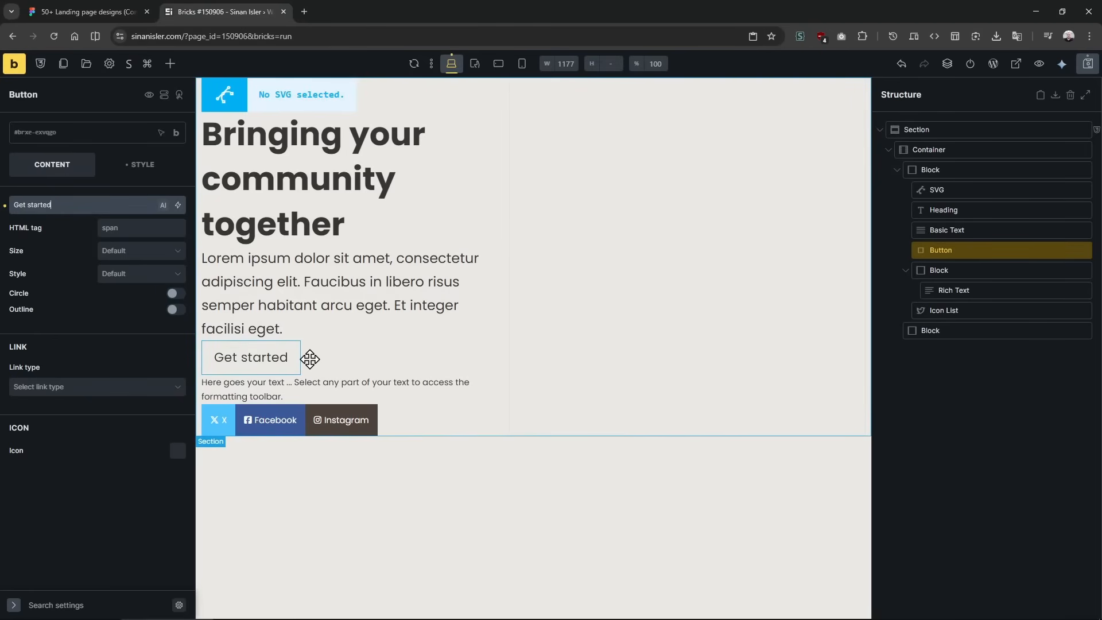
click(946, 168)
click(941, 149)
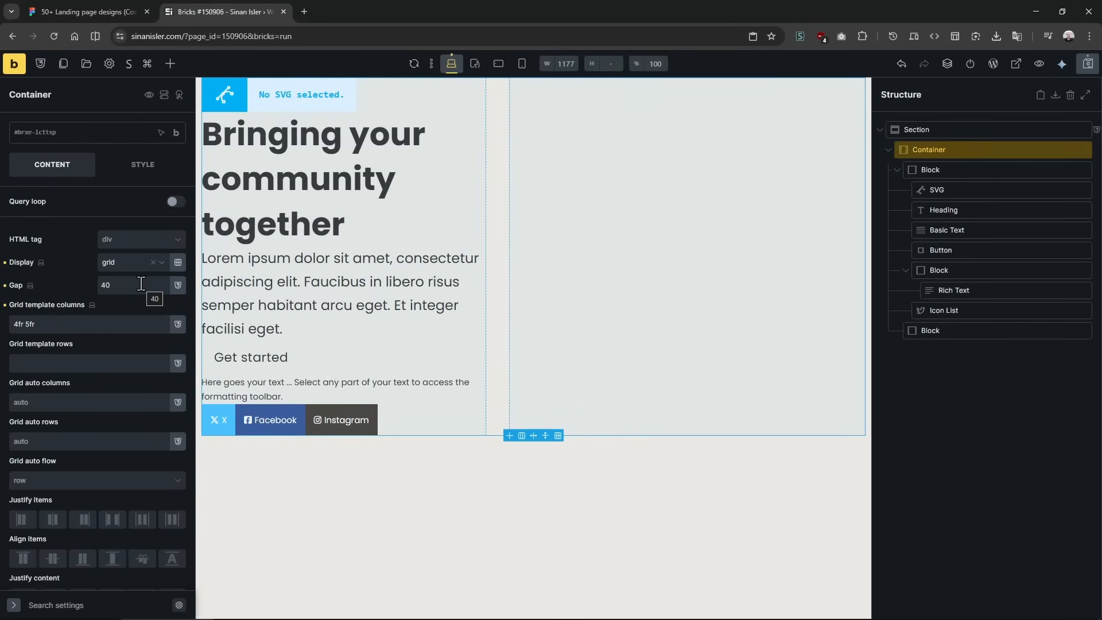
click(922, 168)
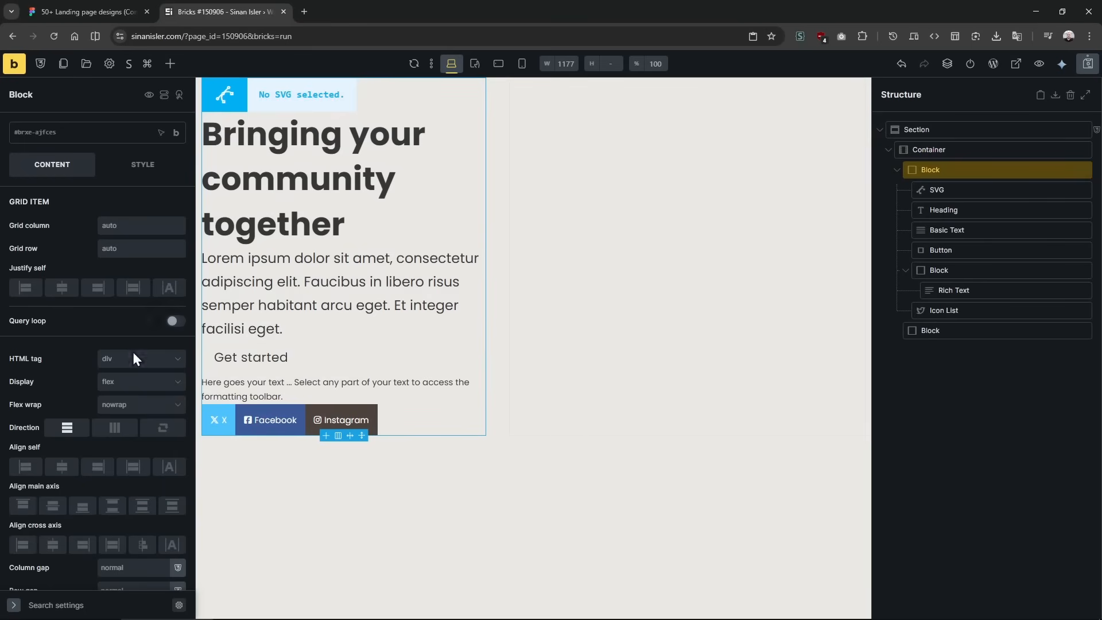
scroll(132, 436, down, 3)
click(134, 476)
text(40)
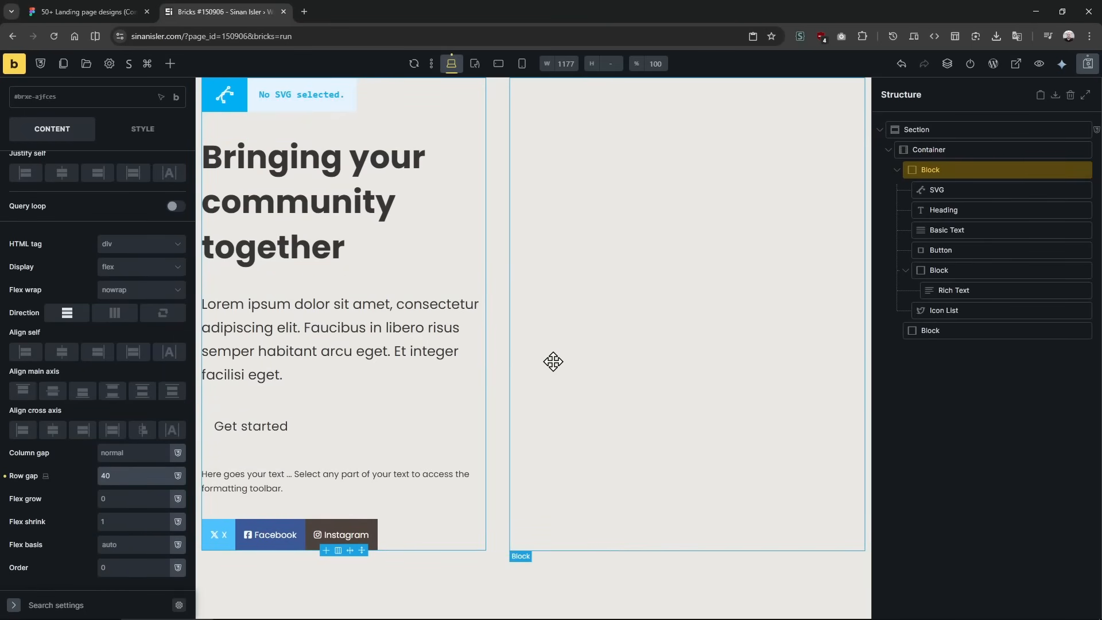
key(ctrl+a)
text(30)
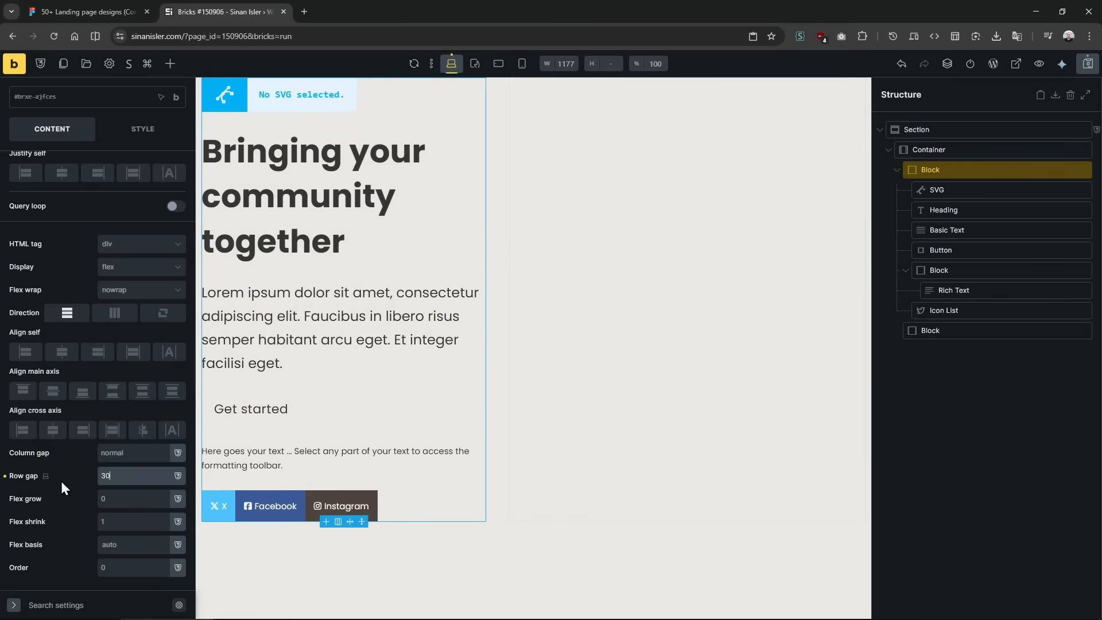
Measure the margin between the image gallery and the page frame's upper edge in Figma with a temporary rectangle, then return to Bricks.
click(57, 7)
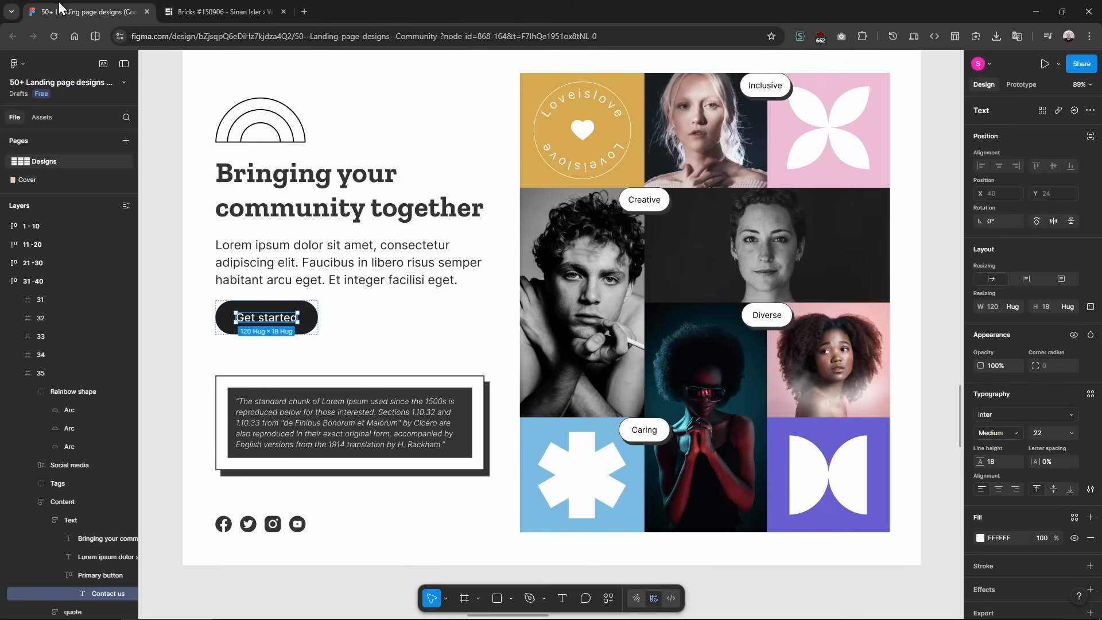
scroll(417, 157, down, 1)
drag(368, 66, 376, 89)
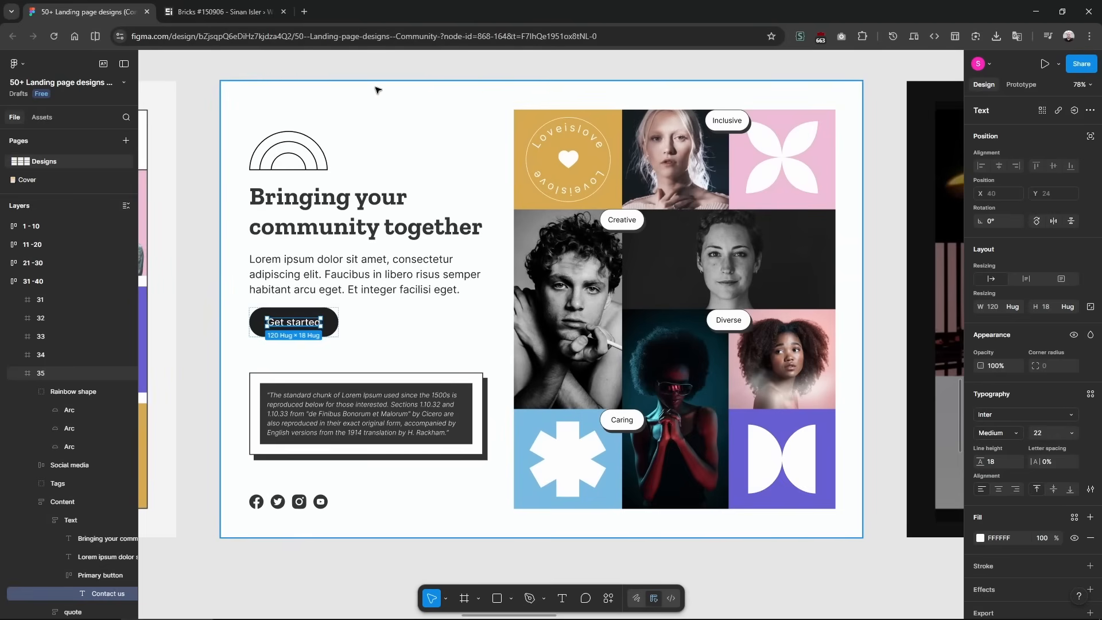
click(531, 107)
key(r)
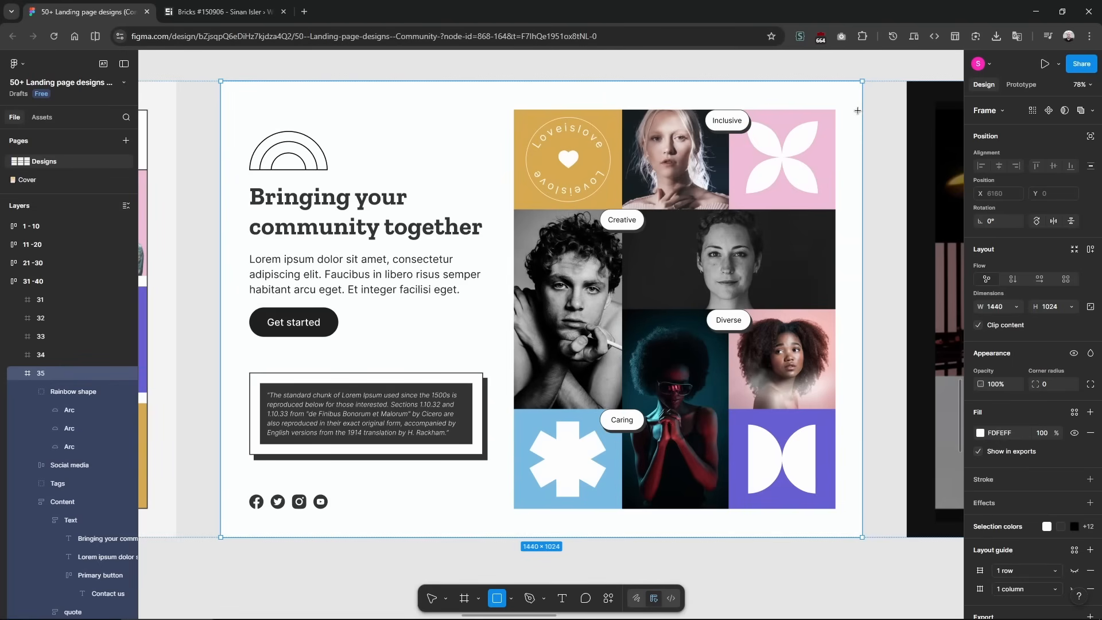
drag(836, 109, 843, 82)
key(ctrl+z)
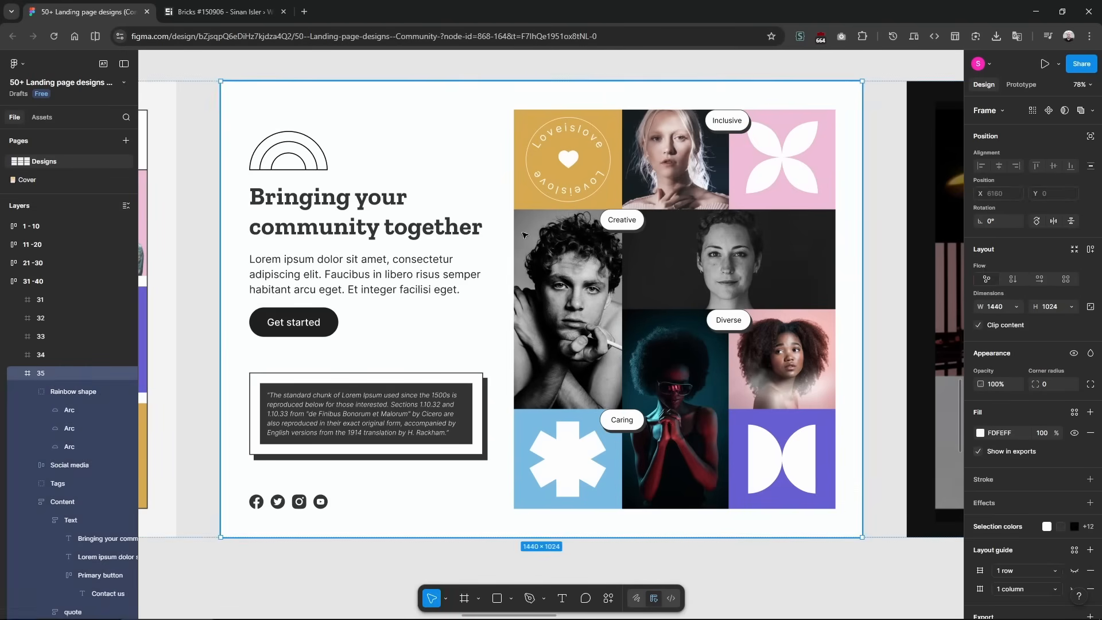
click(201, 7)
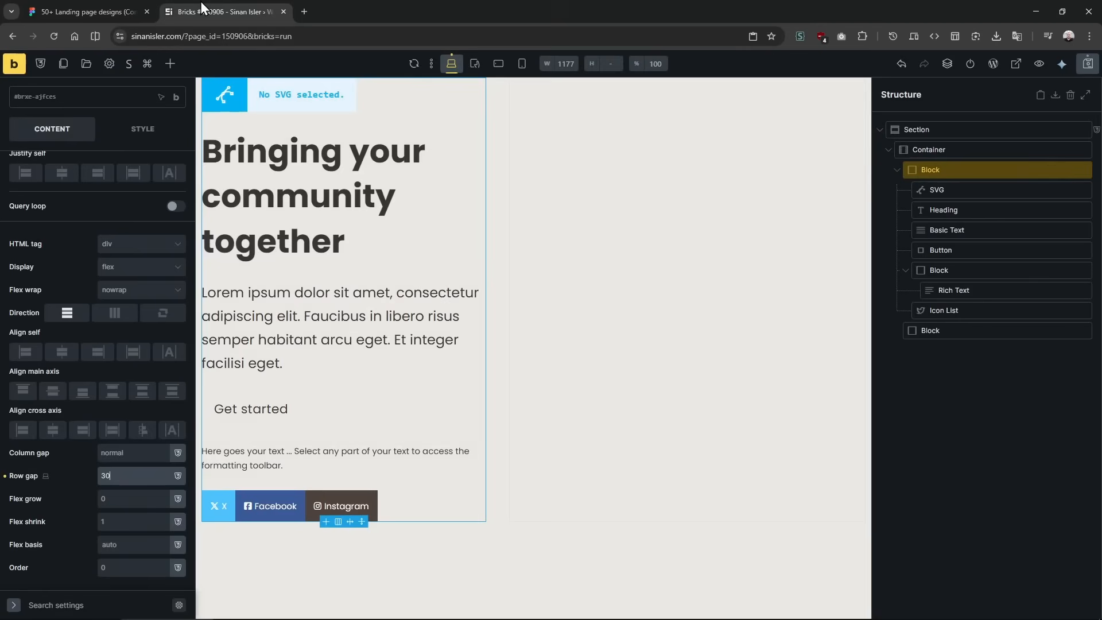
Set the Section's top and bottom padding to 50.
click(986, 128)
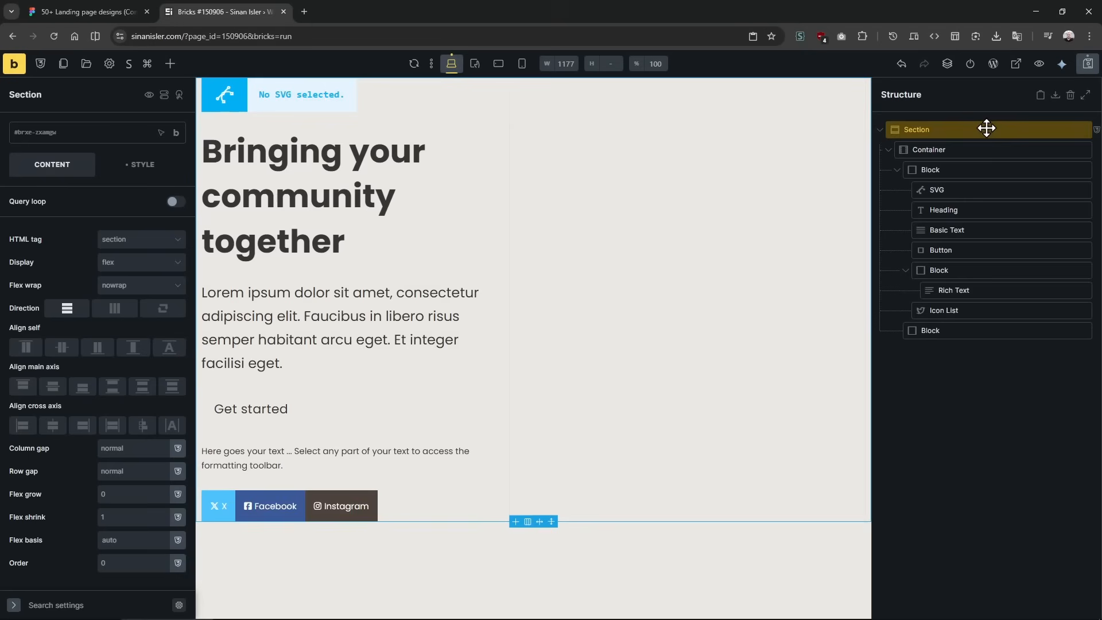
click(137, 167)
click(103, 372)
text(500)
click(101, 411)
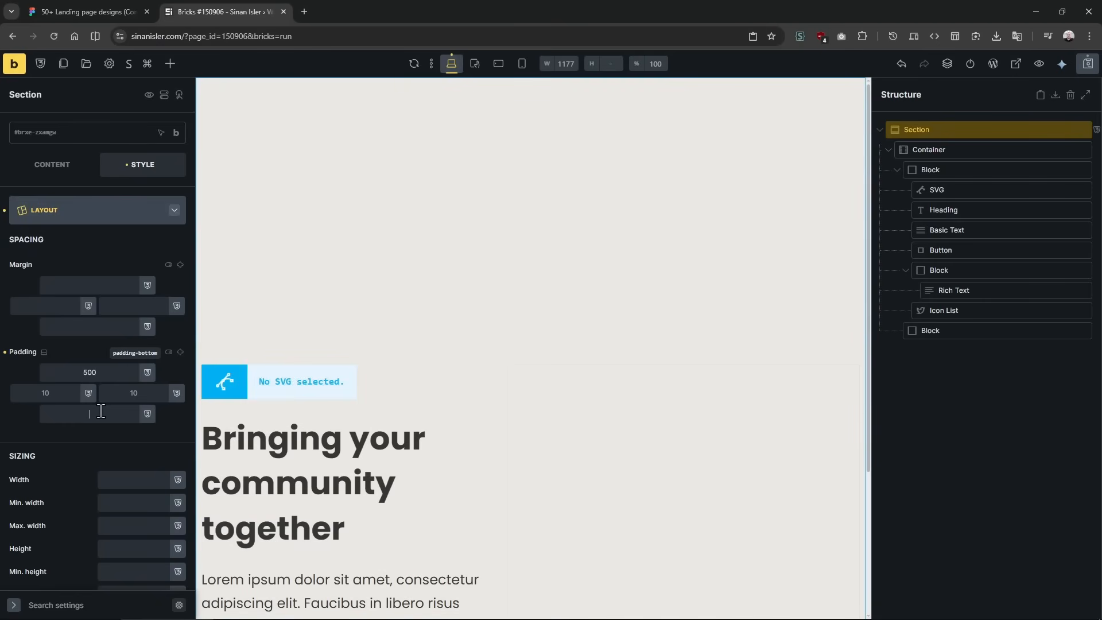
click(110, 370)
key(BackSpace)
text(0)
key(BackSpace)
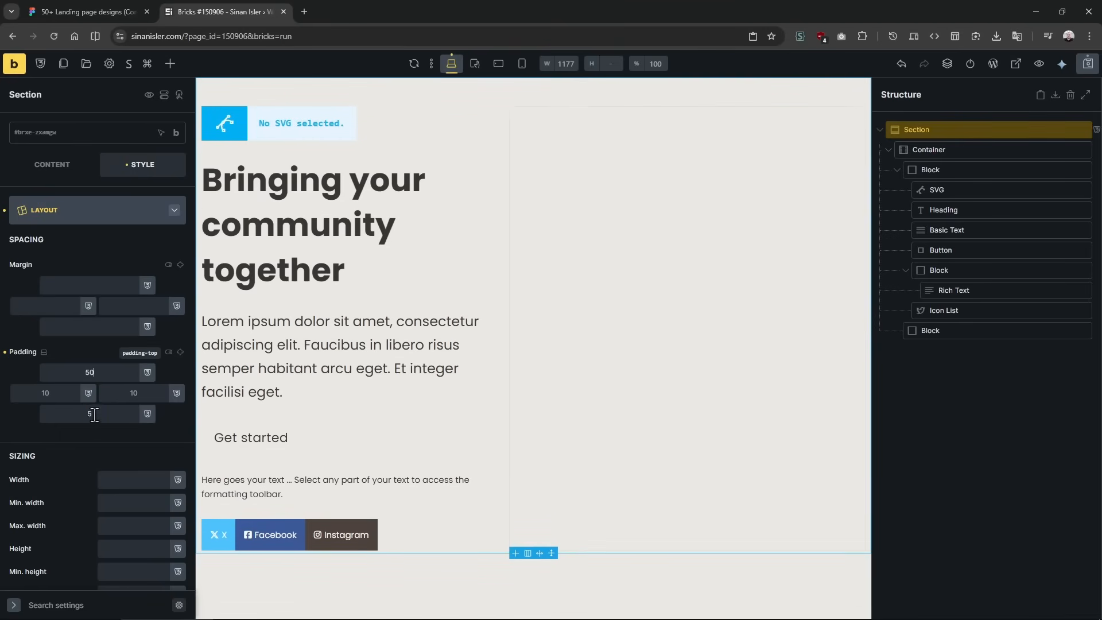
drag(96, 415, 55, 416)
text(50)
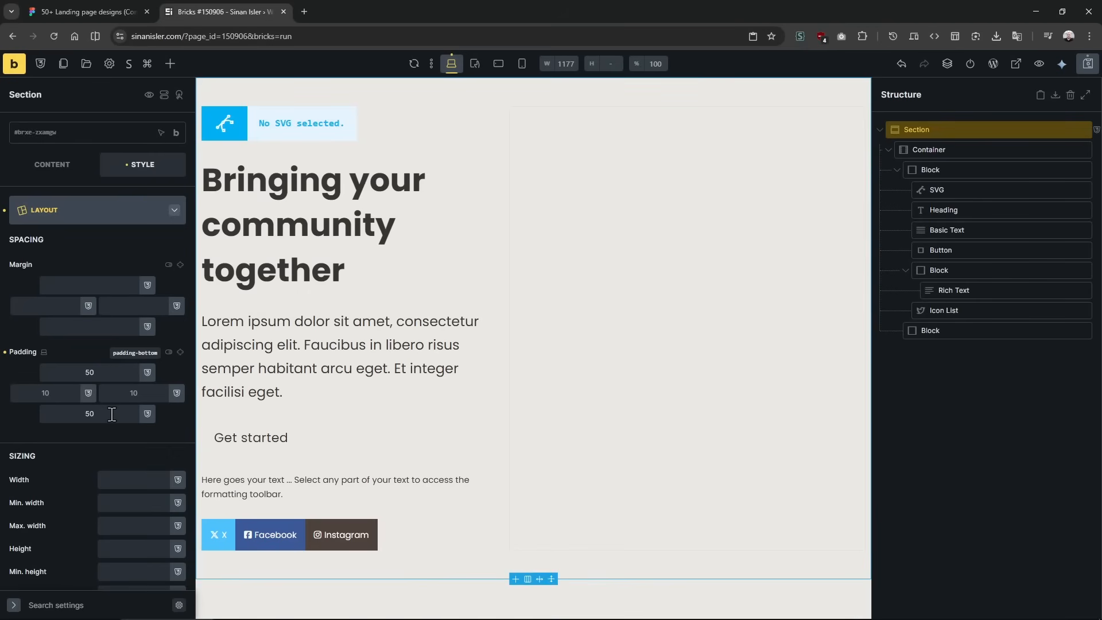
Give the Section a bottom margin of 200.
click(88, 321)
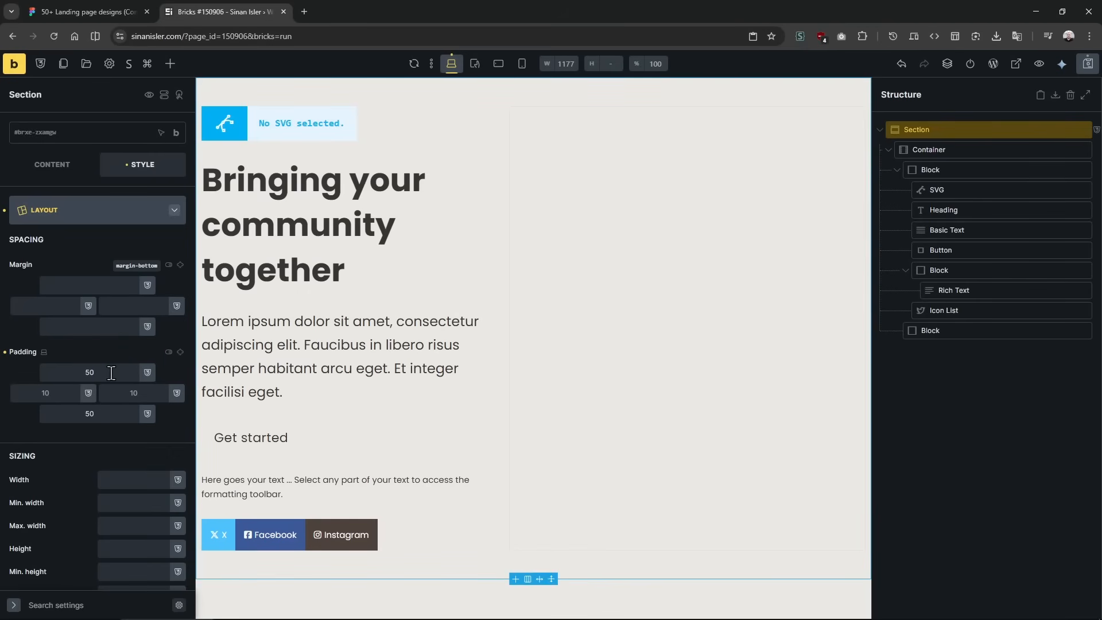
text(200)
scroll(379, 363, down, 1)
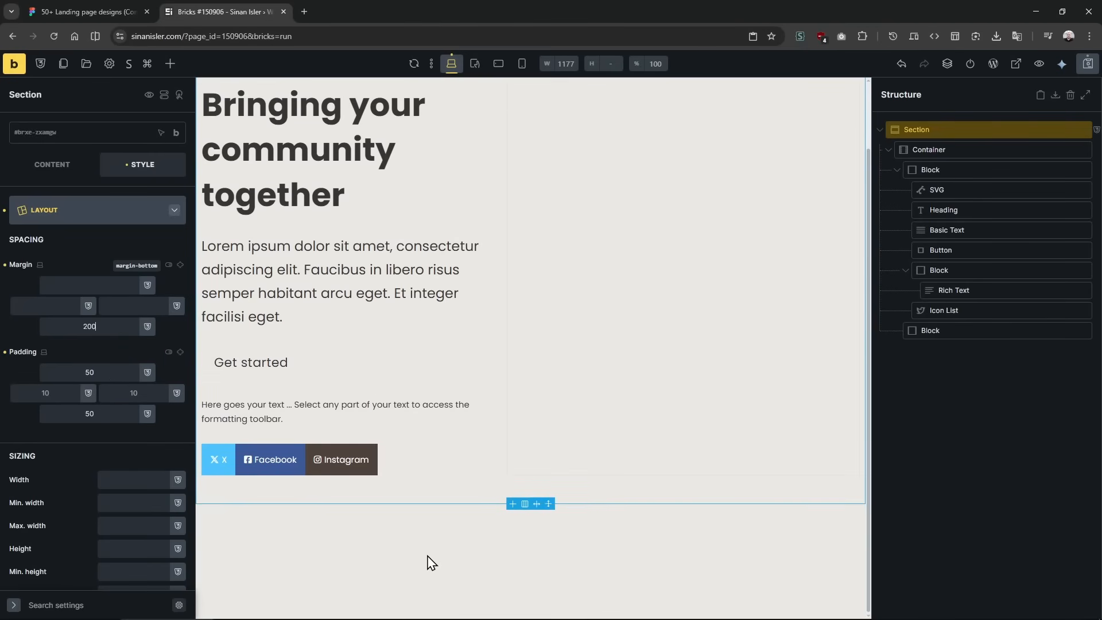
Duplicate the Section and give the copy a top margin of 200 instead of its bottom margin.
click(966, 131)
key(ctrl+d)
click(937, 350)
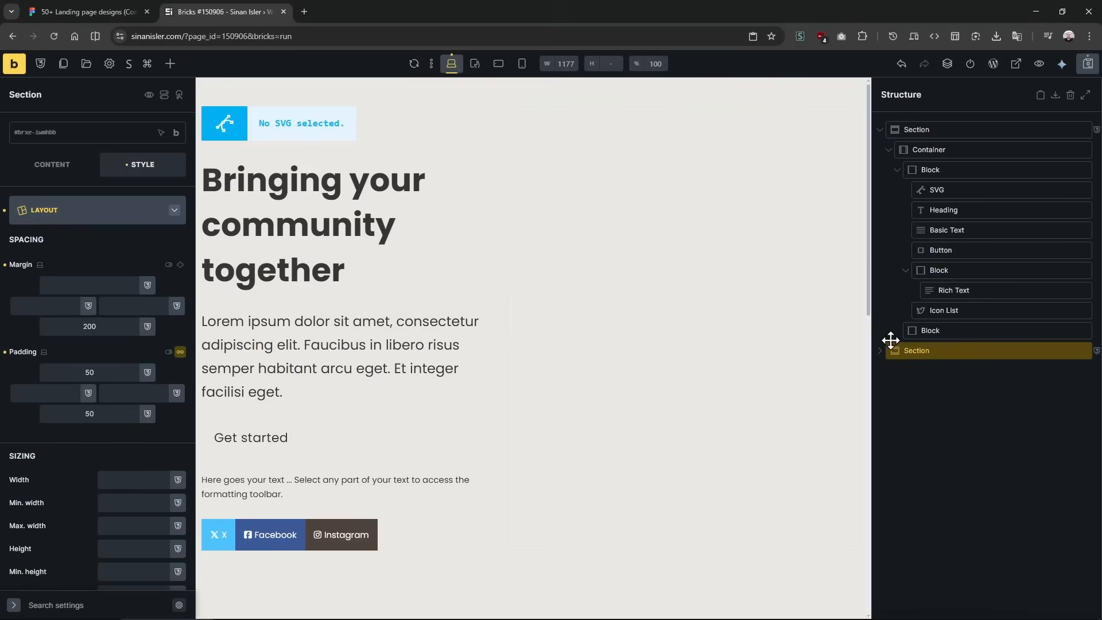
click(109, 285)
key(BackSpace)
key(BackSpace)
key(BackSpace)
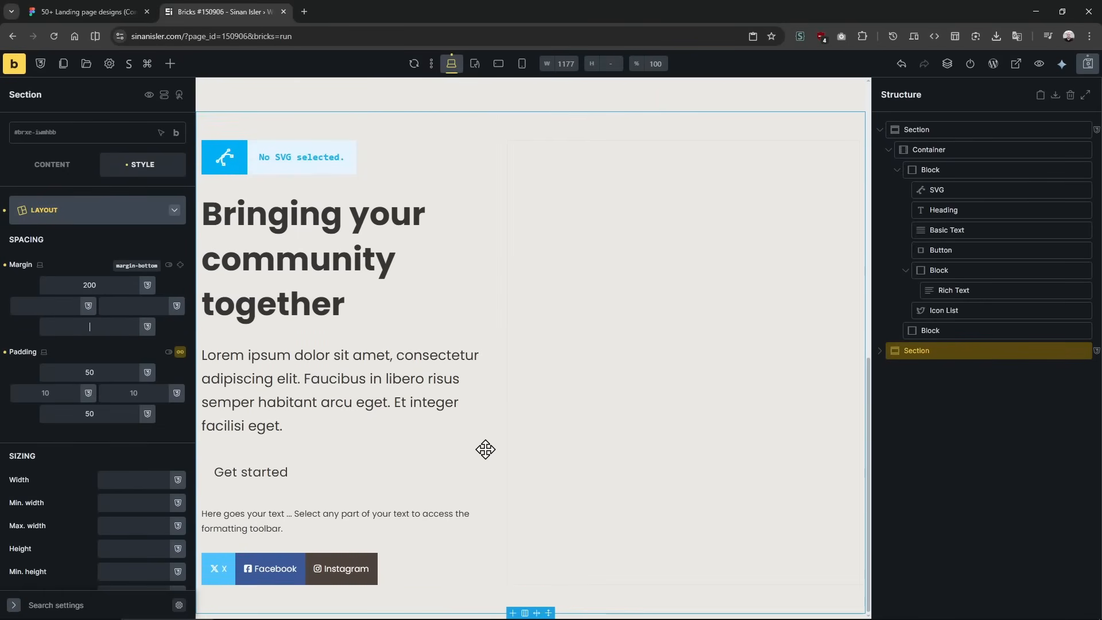
scroll(502, 450, down, 4)
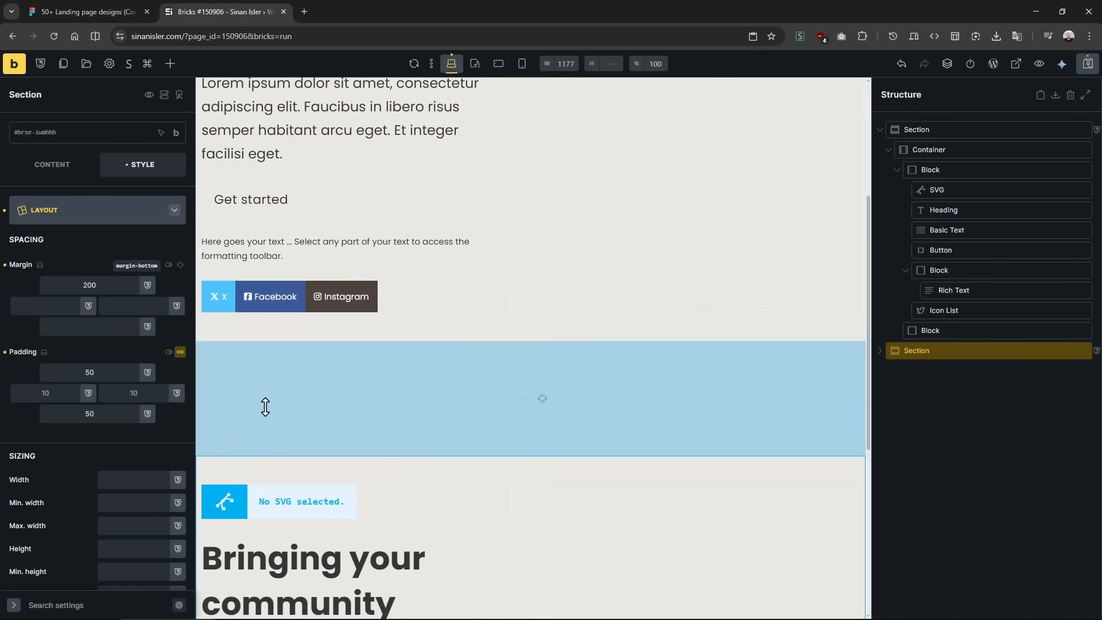
Clear the top and bottom padding of both Sections and compare the margin gap between them.
click(94, 372)
key(BackSpace)
key(BackSpace)
click(99, 413)
click(898, 130)
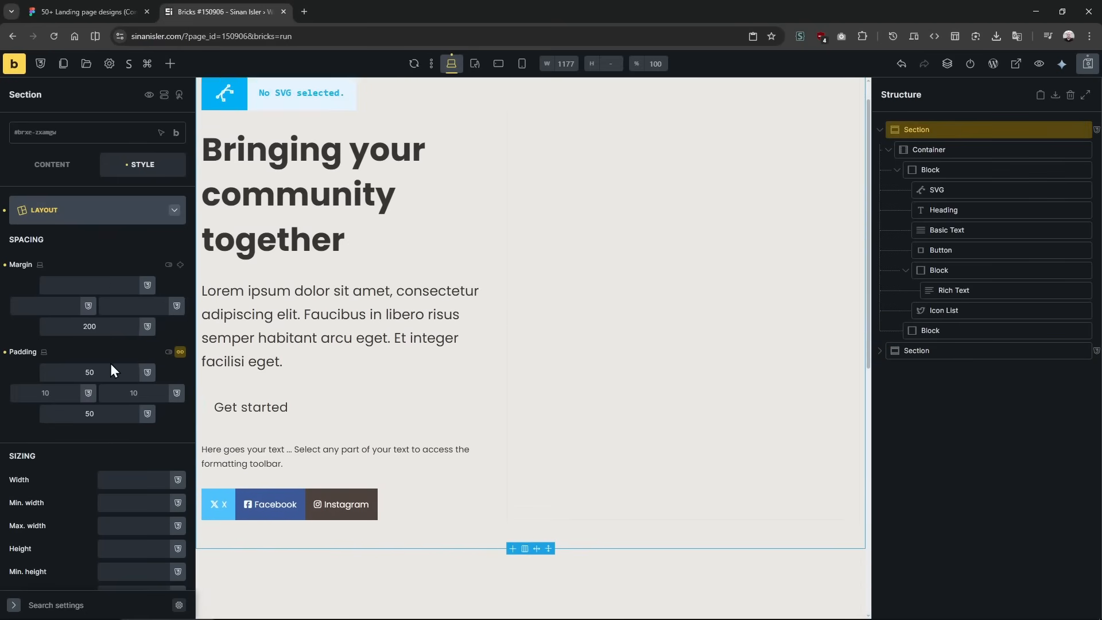
click(110, 371)
key(BackSpace)
key(BackSpace)
click(99, 413)
key(BackSpace)
key(BackSpace)
scroll(503, 356, down, 6)
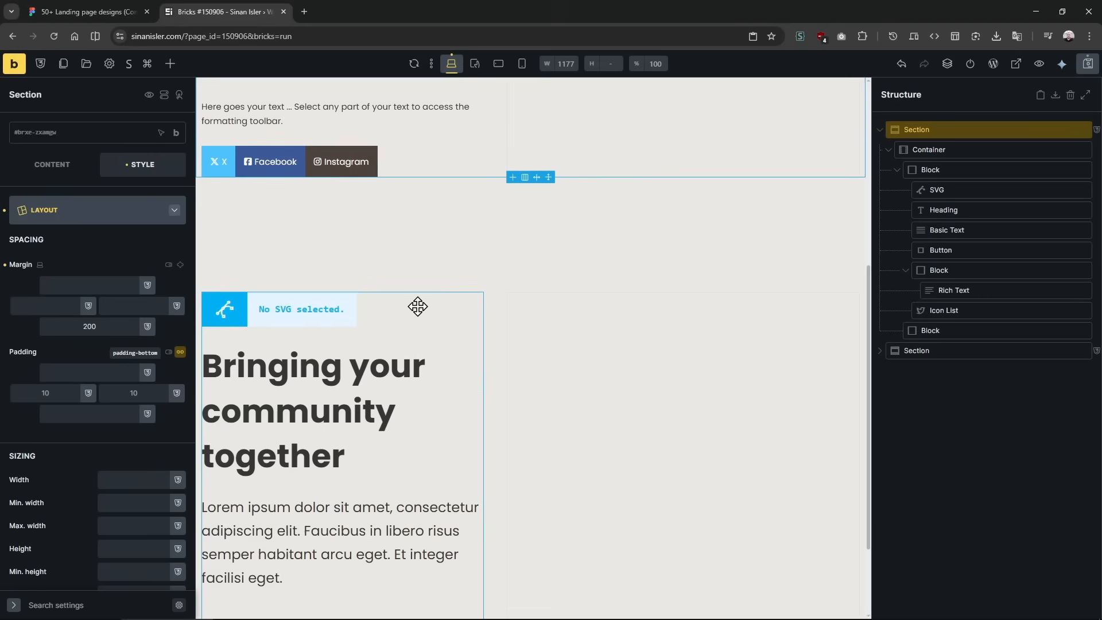
scroll(417, 307, up, 6)
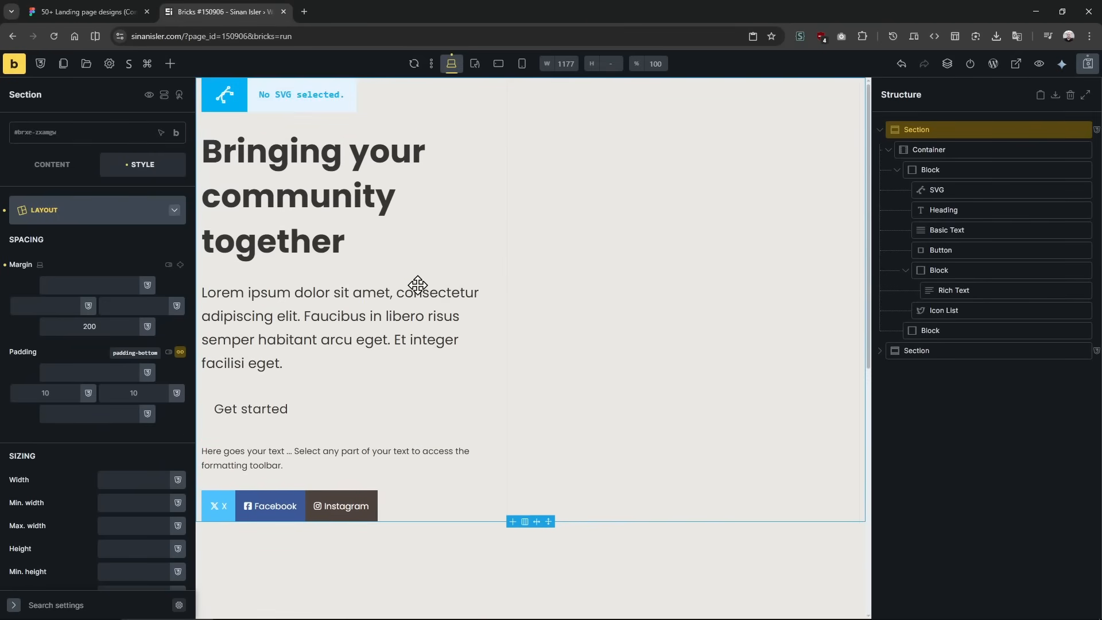
click(918, 350)
scroll(364, 283, up, 3)
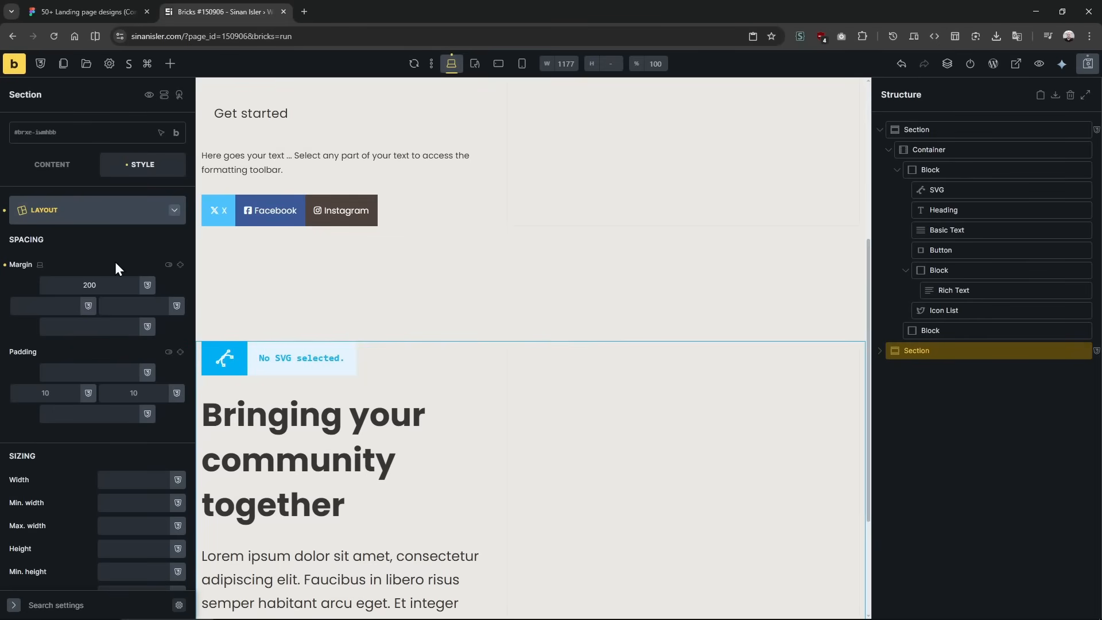
Restore the first Section's top and bottom padding to 50 and clear its bottom margin.
click(960, 124)
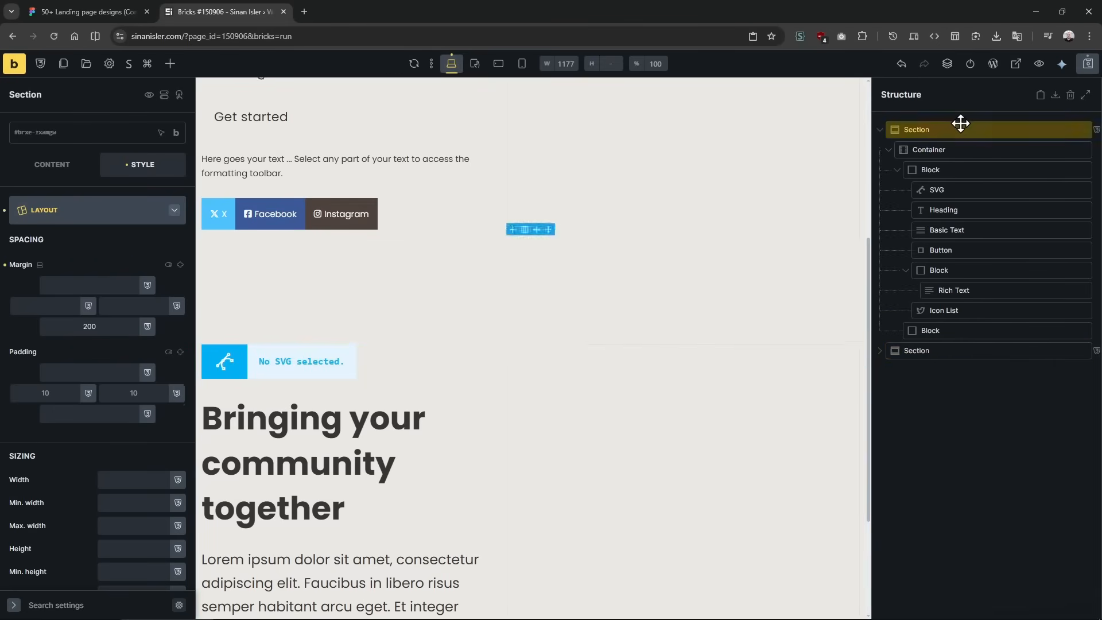
click(118, 372)
text(50)
click(101, 411)
text(50)
drag(79, 327, 199, 344)
key(BackSpace)
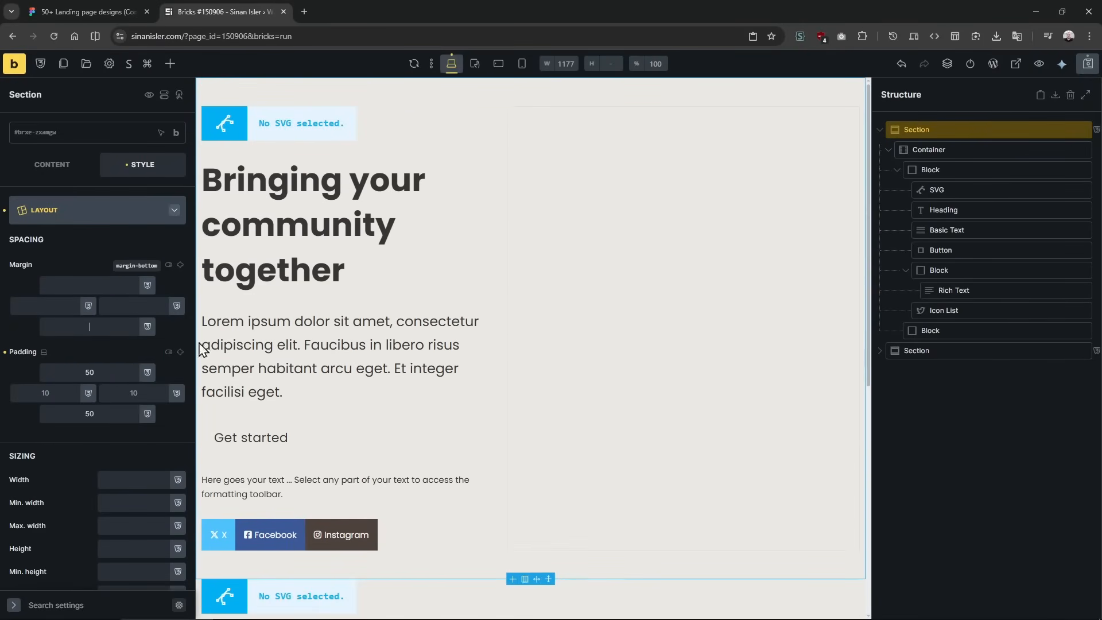
Delete the duplicate Section and collapse the remaining one in the structure.
right_click(944, 358)
click(961, 432)
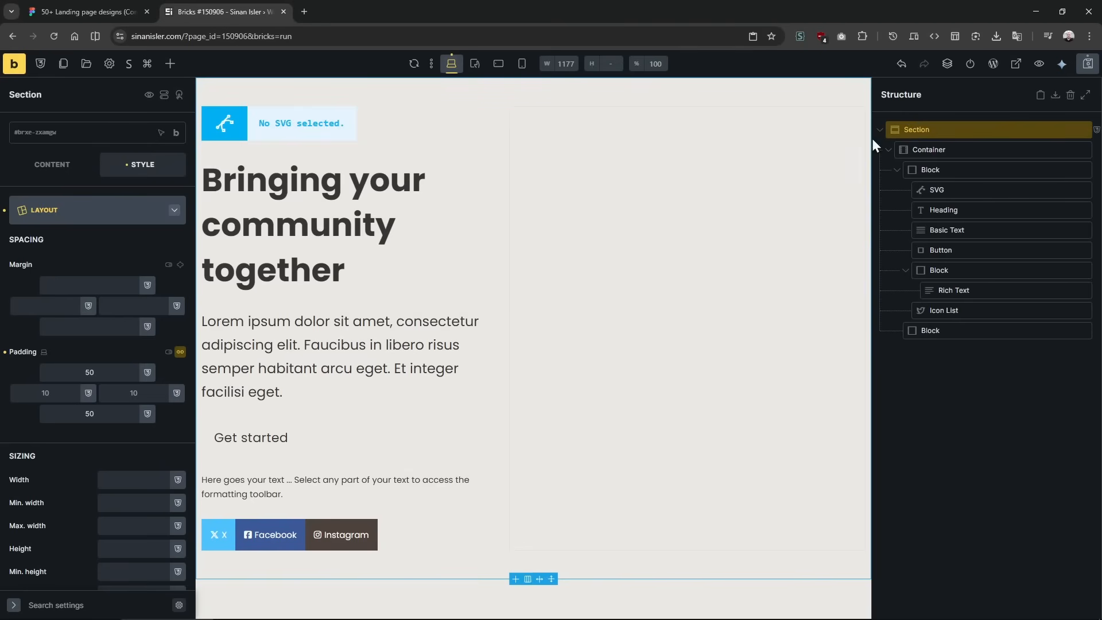
right_click(935, 130)
click(879, 130)
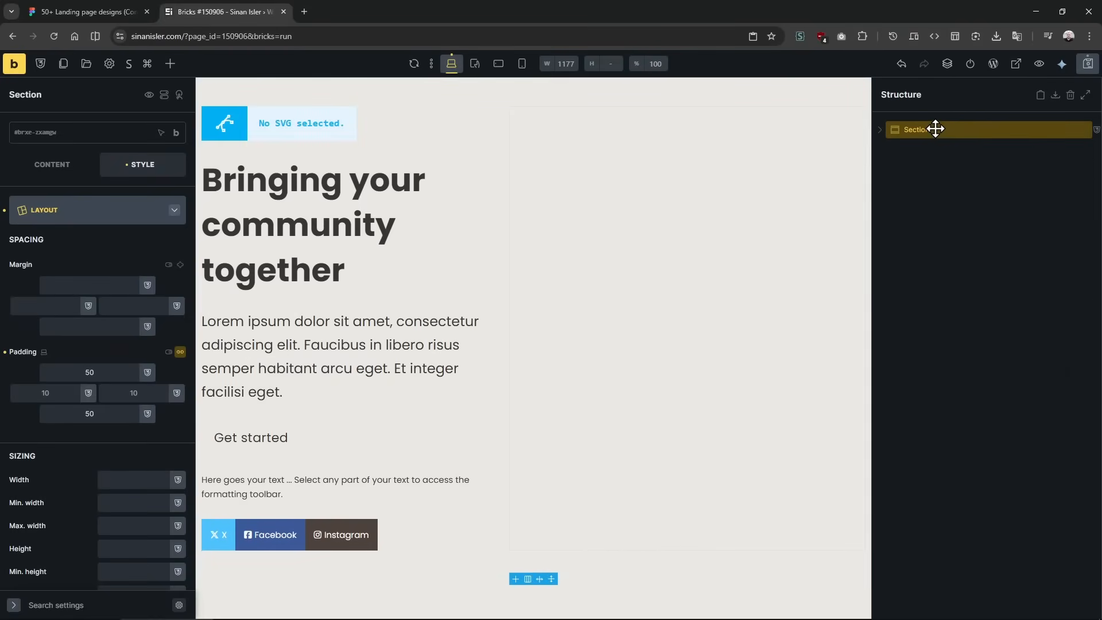
Duplicate the padded Section to check the spacing between the two copies, then undo the duplication.
key(ctrl+d)
scroll(394, 333, down, 4)
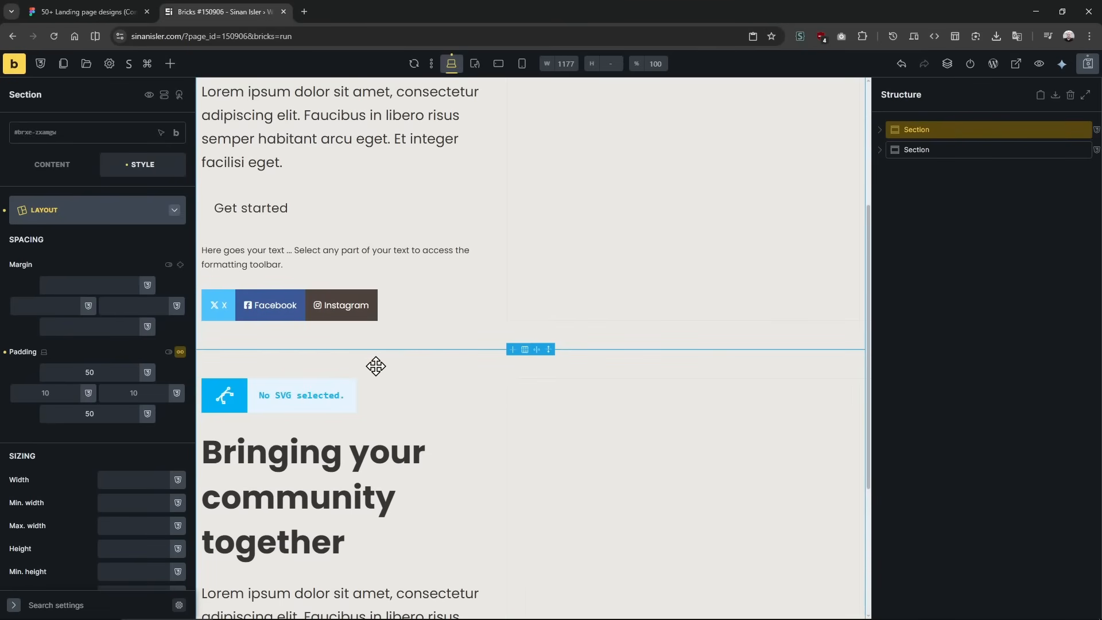
key(ctrl+z)
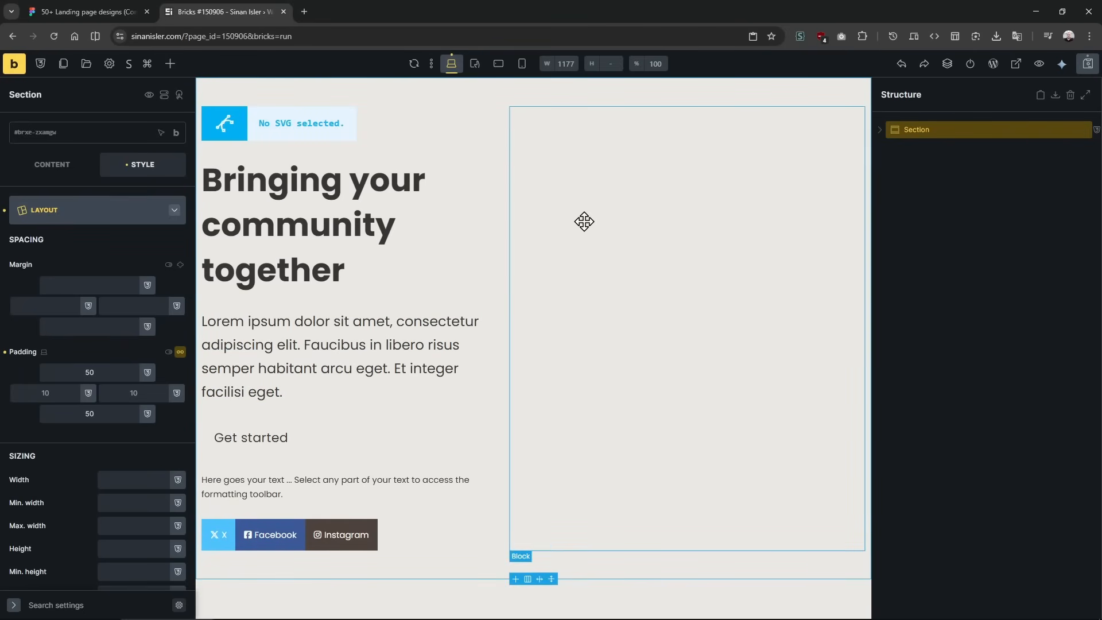
Expand the Section in the structure and inspect its Container and the nested Blocks.
click(881, 131)
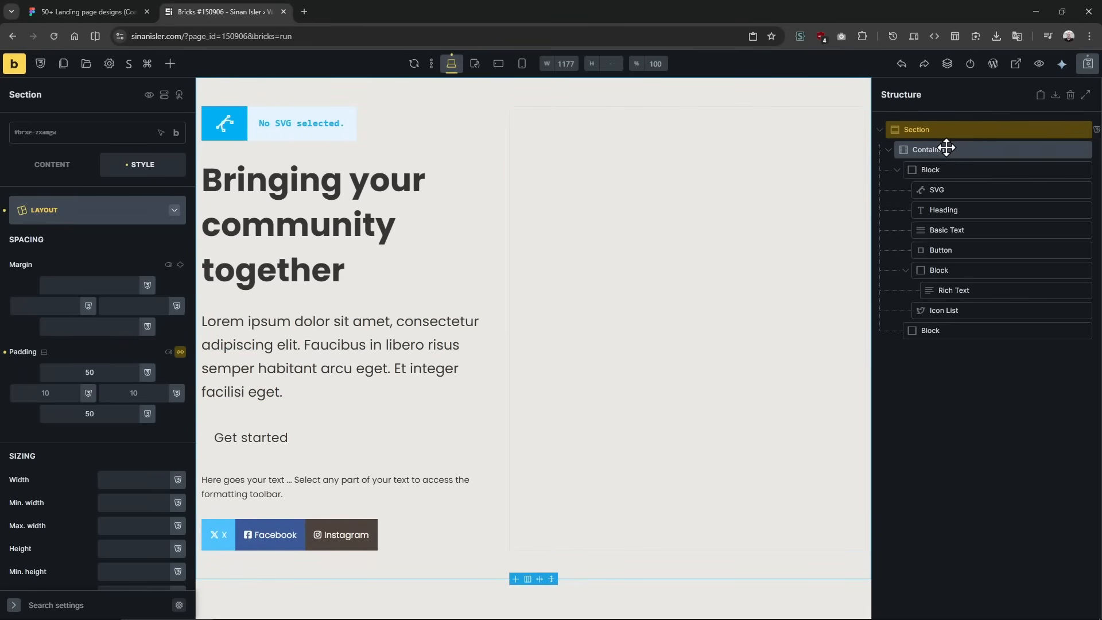
click(947, 148)
click(896, 170)
click(931, 150)
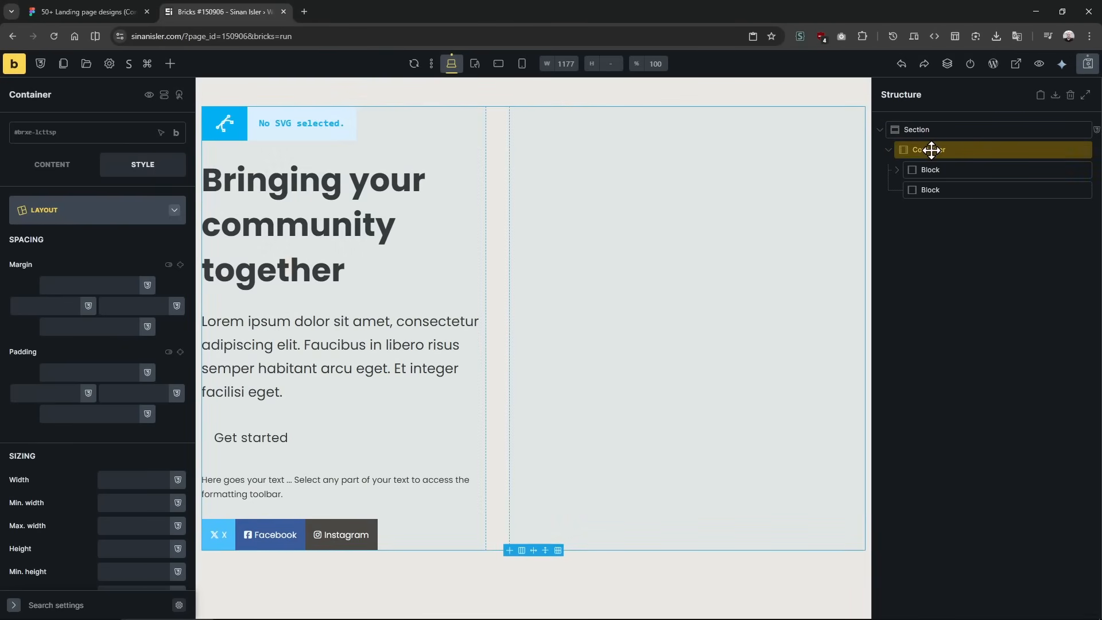
click(944, 169)
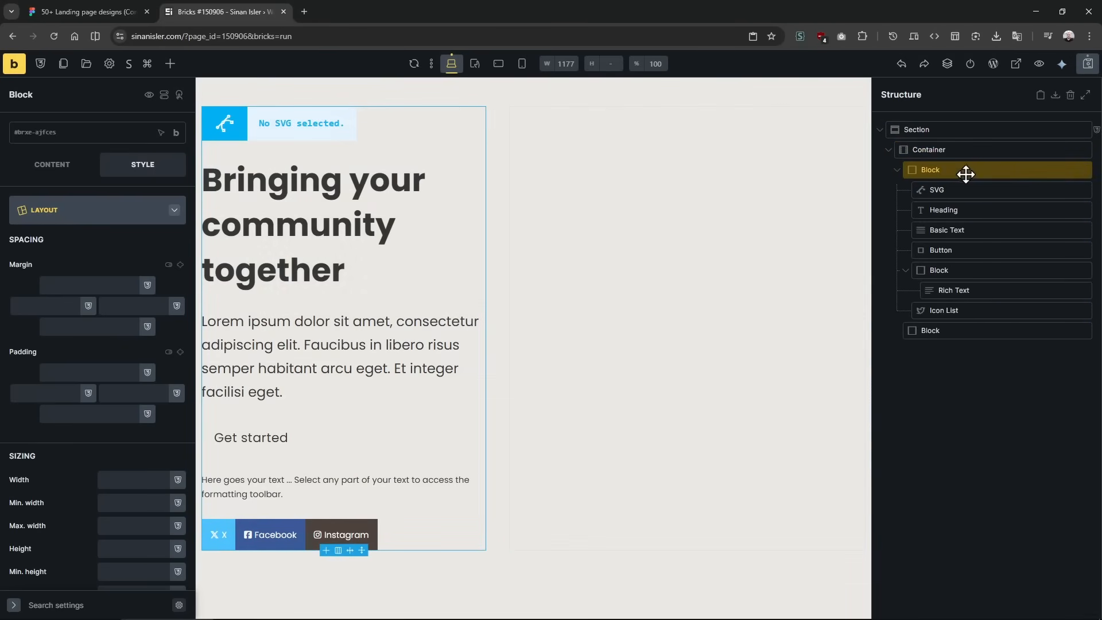
click(905, 271)
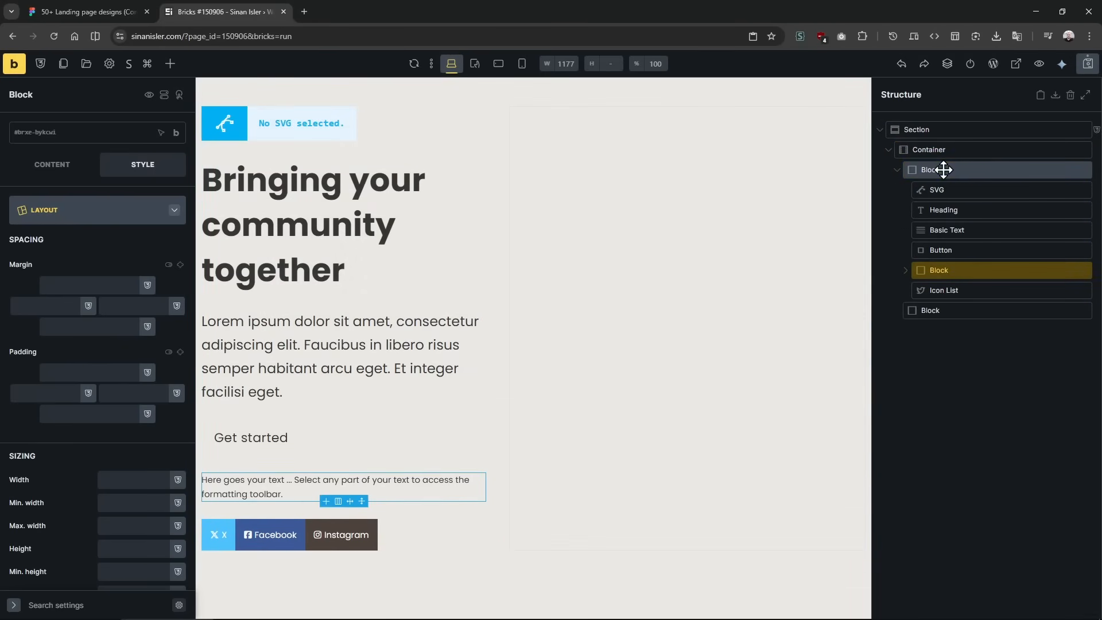
click(944, 170)
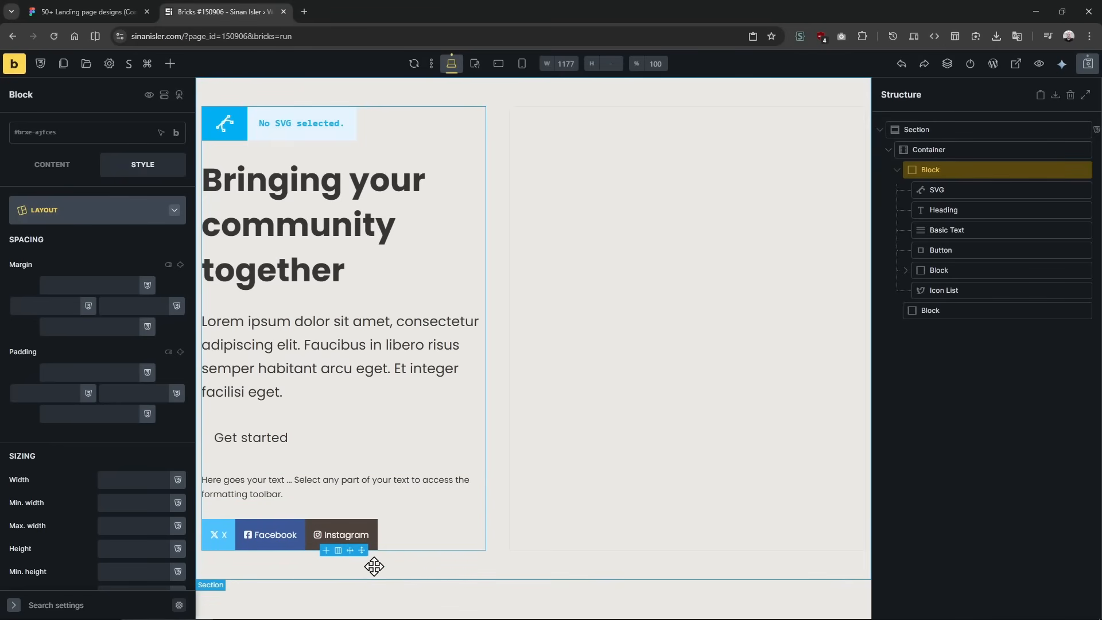
Set the Section's top and bottom padding to 80.
click(975, 131)
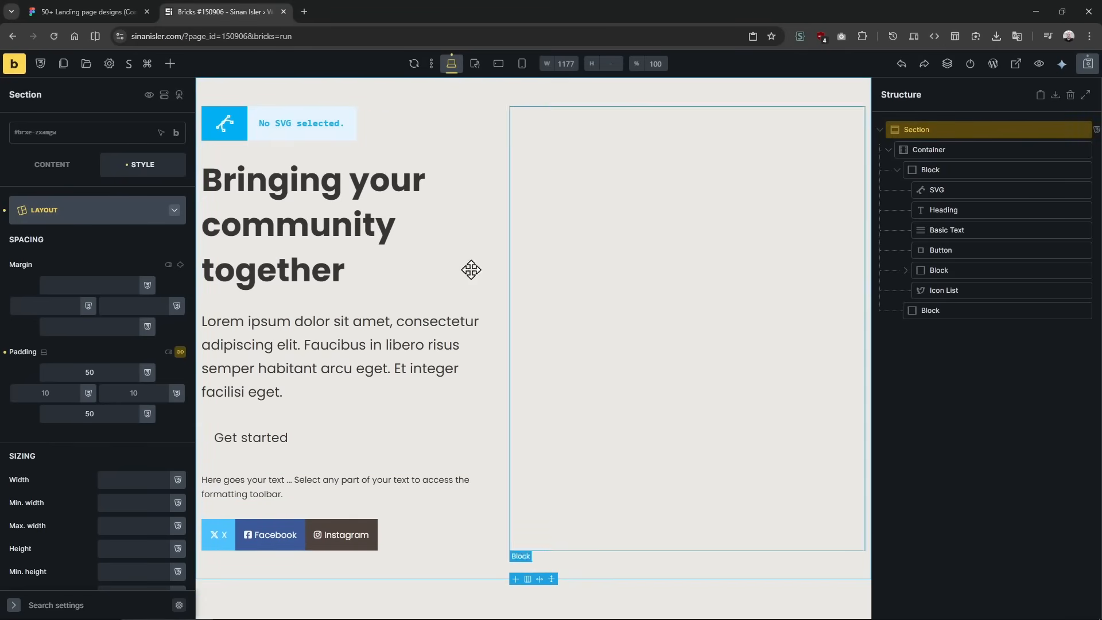
double_click(90, 373)
text(80)
click(102, 417)
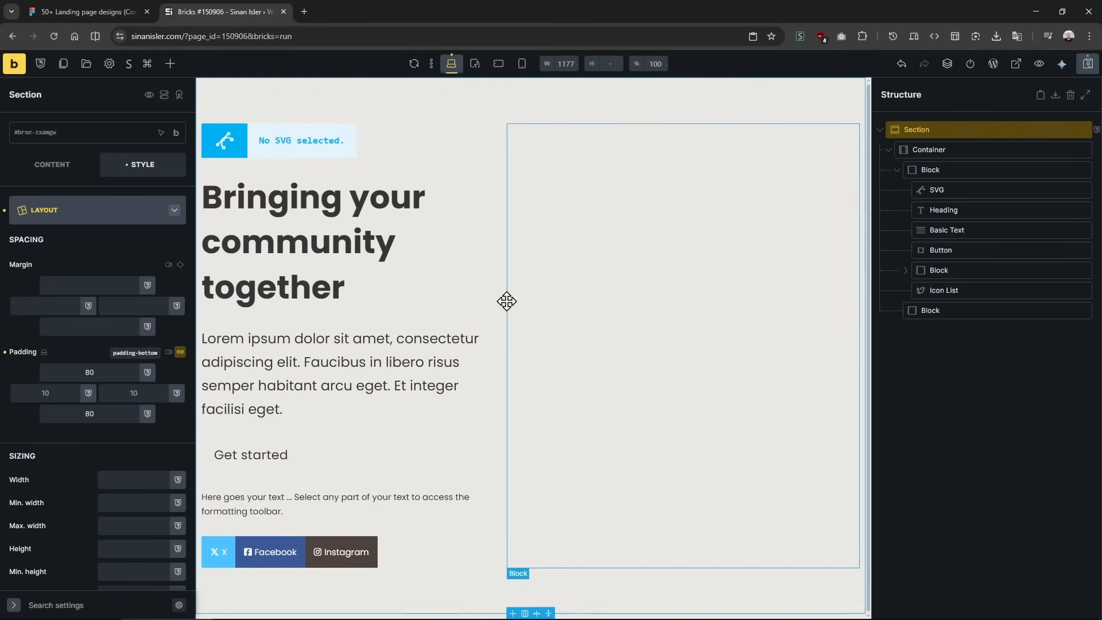
Set the Section's height to 100vh and clear its top and bottom padding.
scroll(123, 473, down, 1)
click(150, 494)
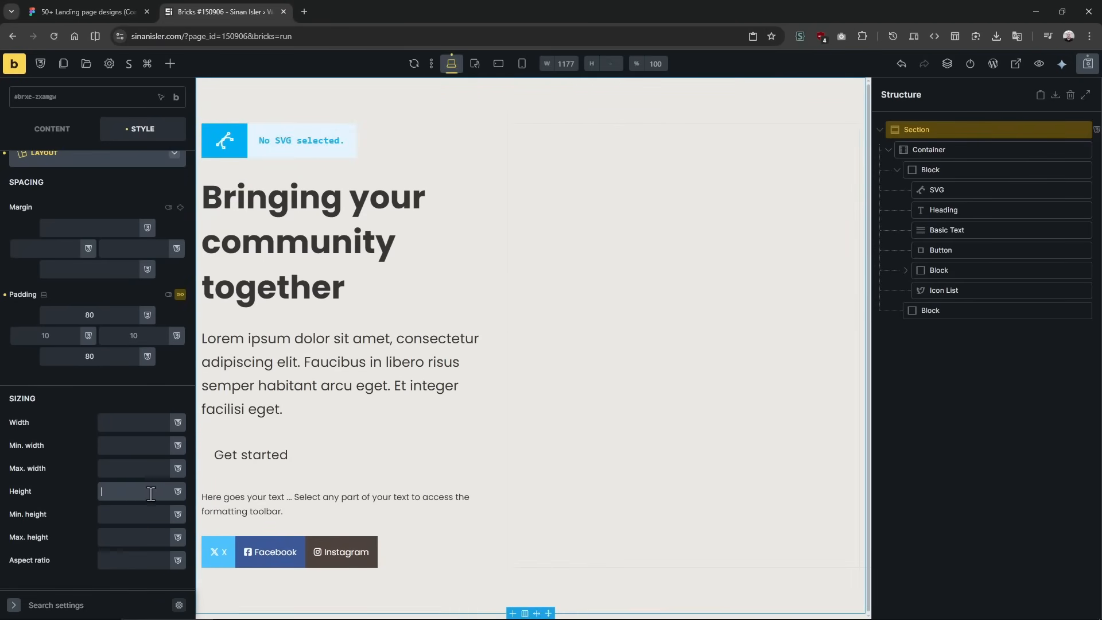
text(100vh)
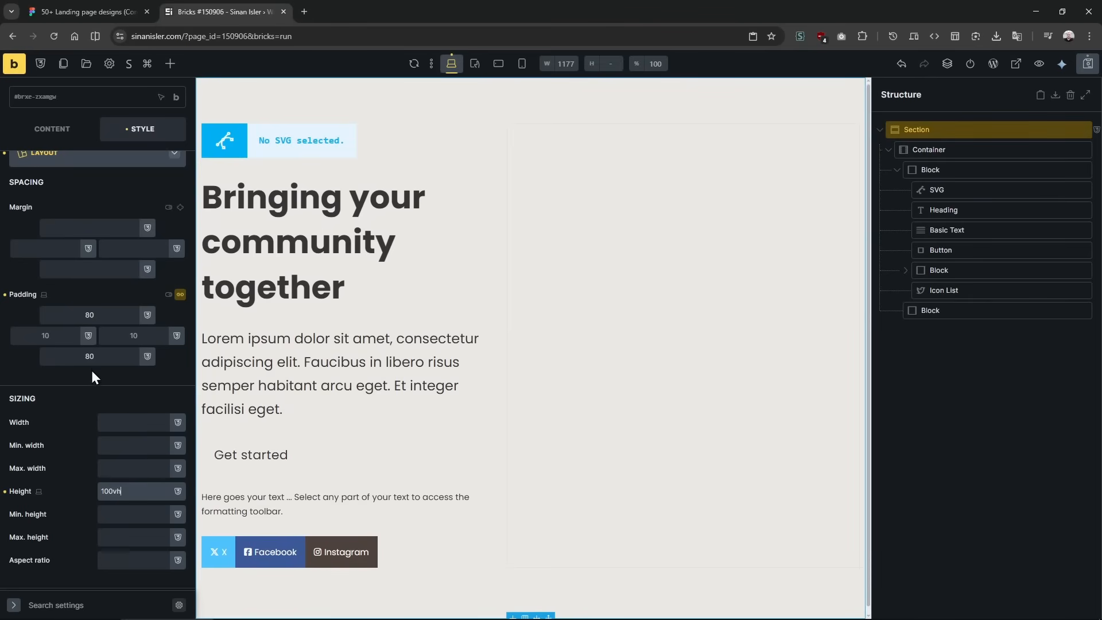
double_click(89, 314)
key(BackSpace)
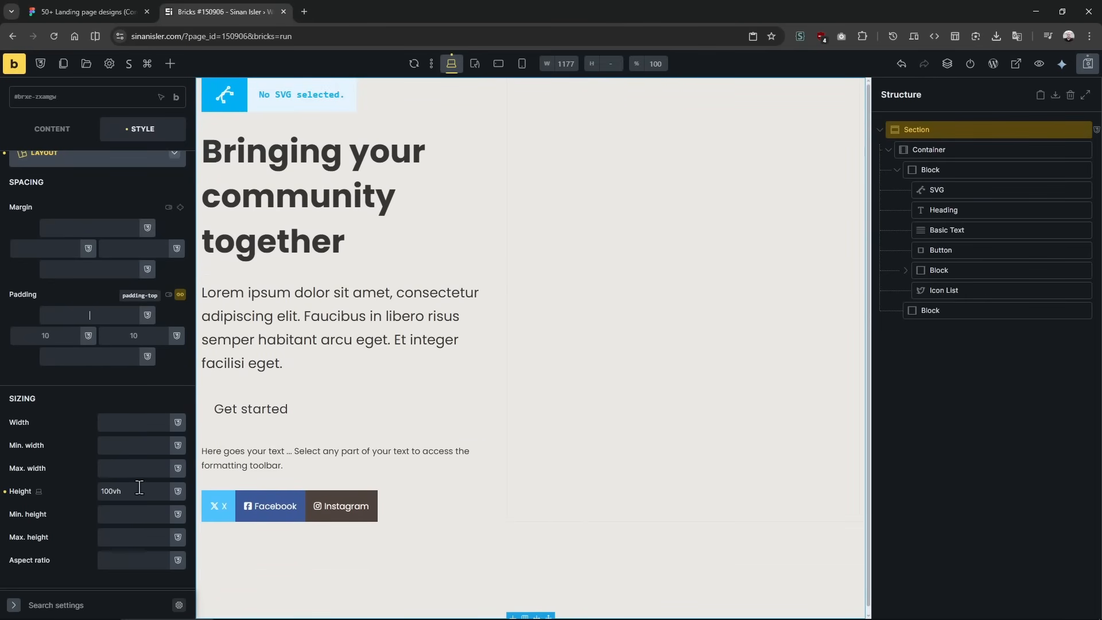
Center the Section's content along the main axis and preview the page before returning to the builder.
click(52, 131)
click(53, 374)
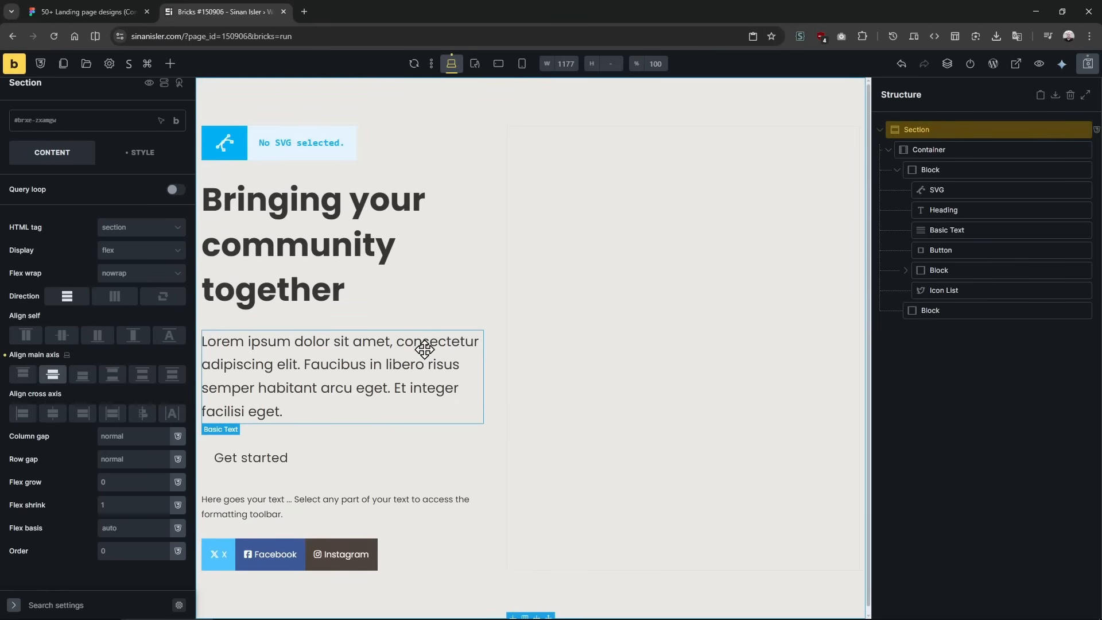
click(1038, 63)
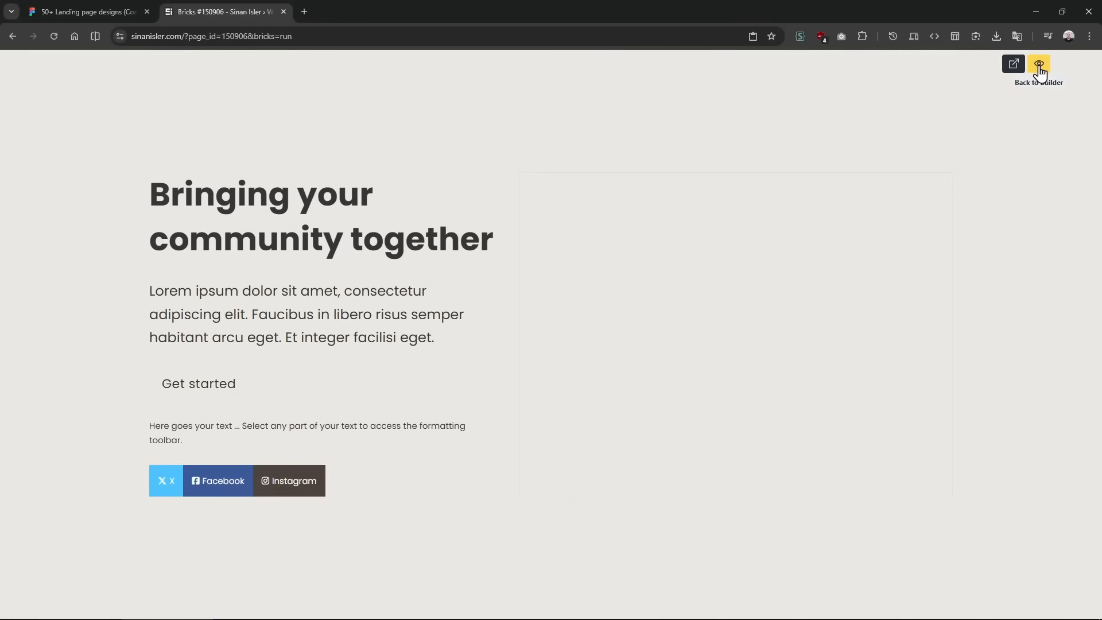
click(1039, 65)
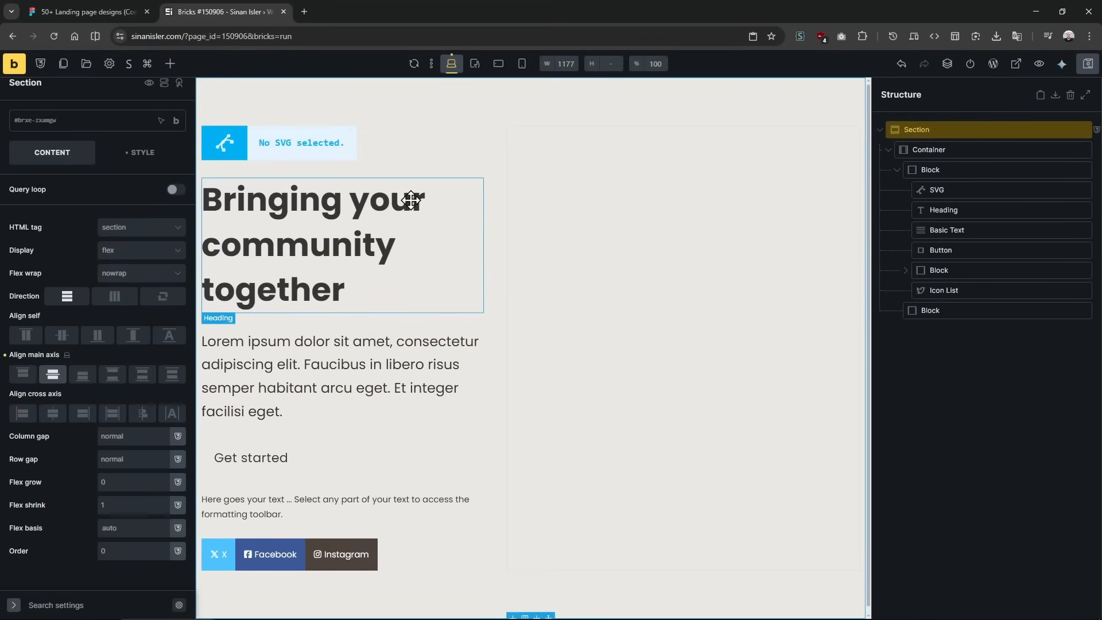
Check the heading's typography in the Figma design and set the Bricks Heading's line height to 1.2.
click(86, 12)
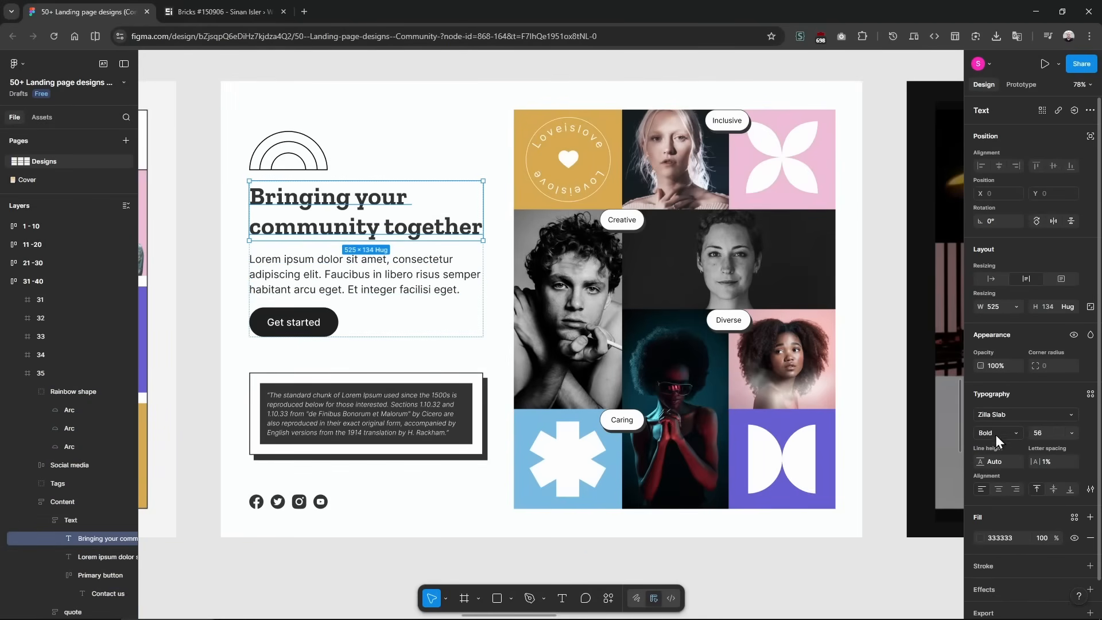
click(216, 5)
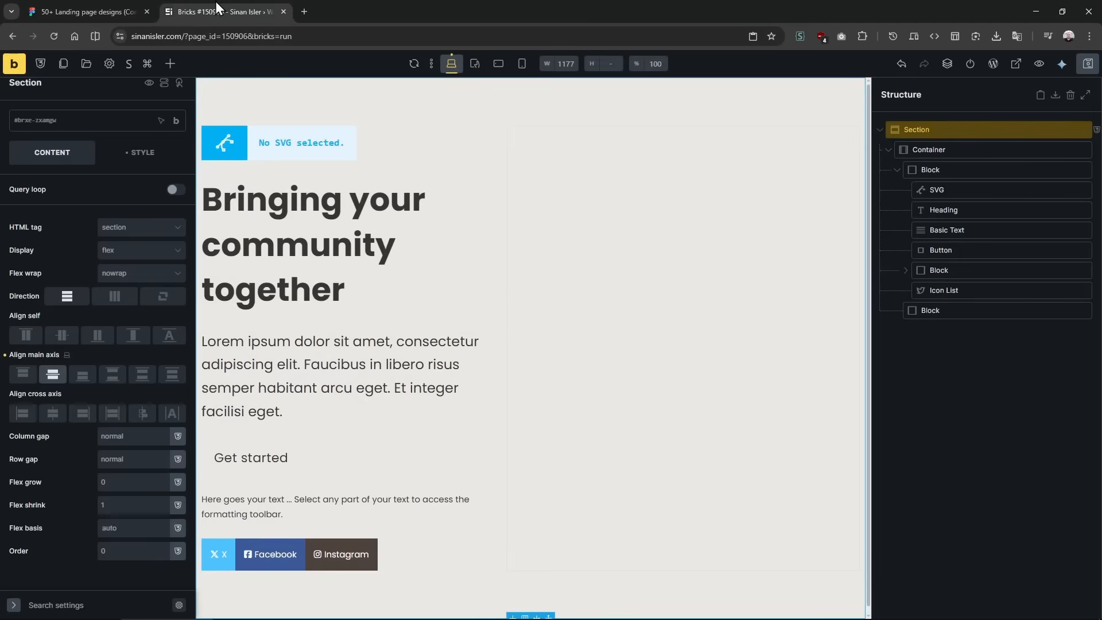
click(290, 239)
click(143, 164)
click(92, 241)
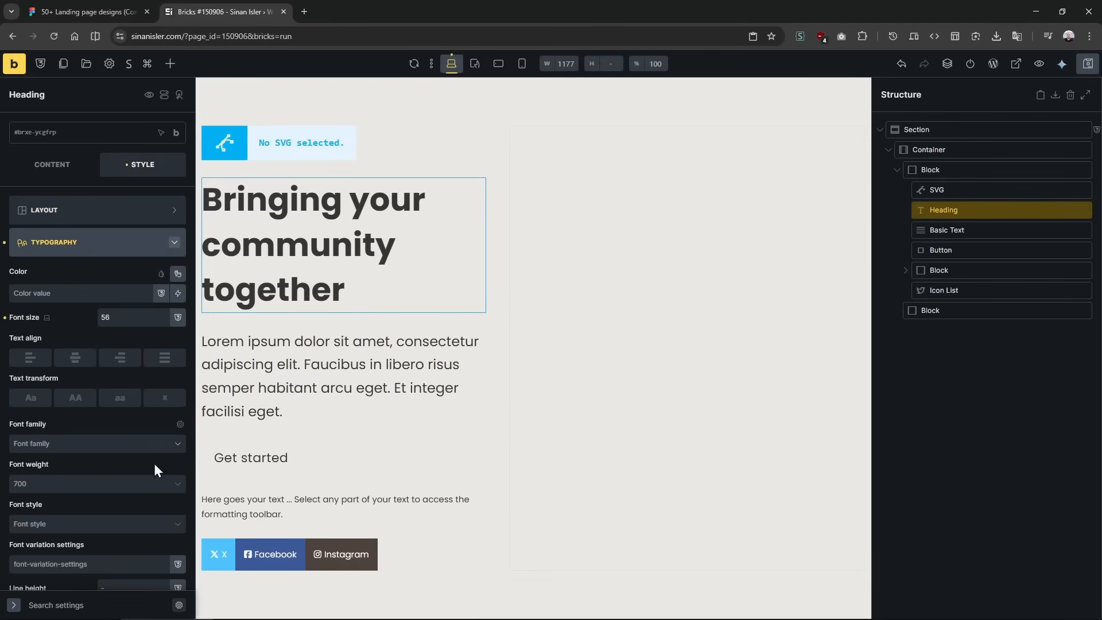
click(140, 583)
text(2)
key(BackSpace)
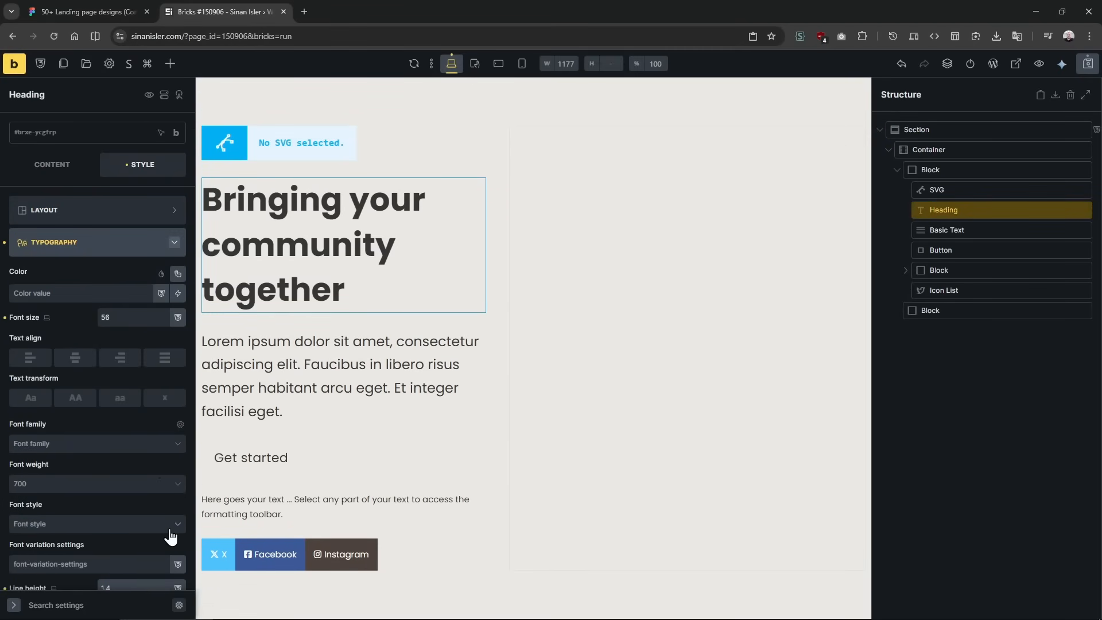
key(BackSpace)
key(BackSpace)
key(BackSpace)
text(1.4)
text(1.2)
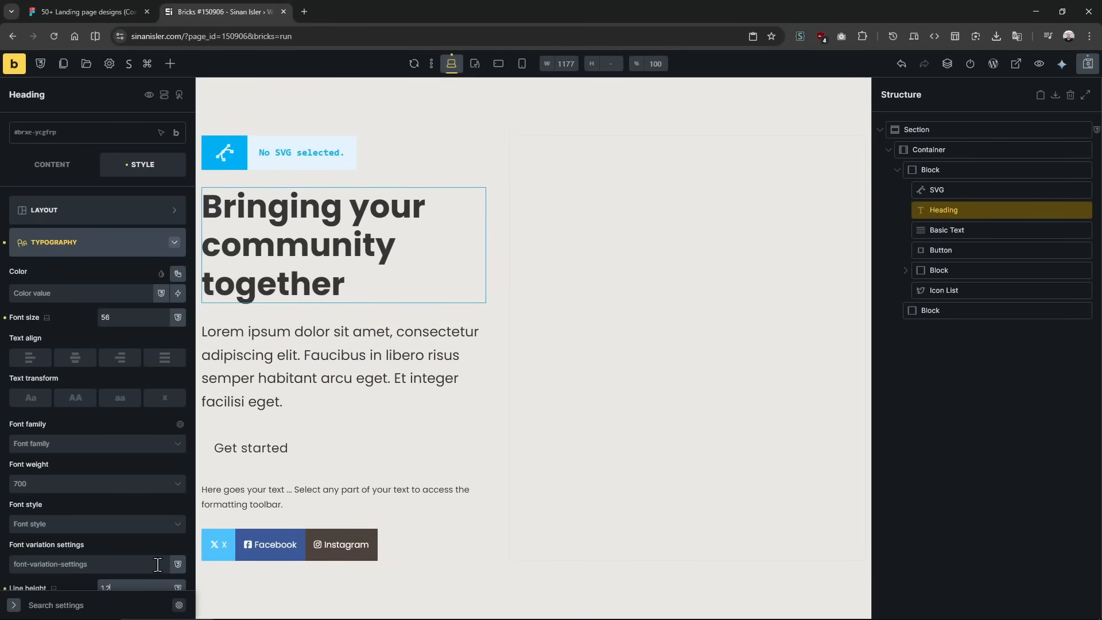
Compare line heights of 1.2 and 1.3 on the Heading and keep 1.3.
key(BackSpace)
text(3)
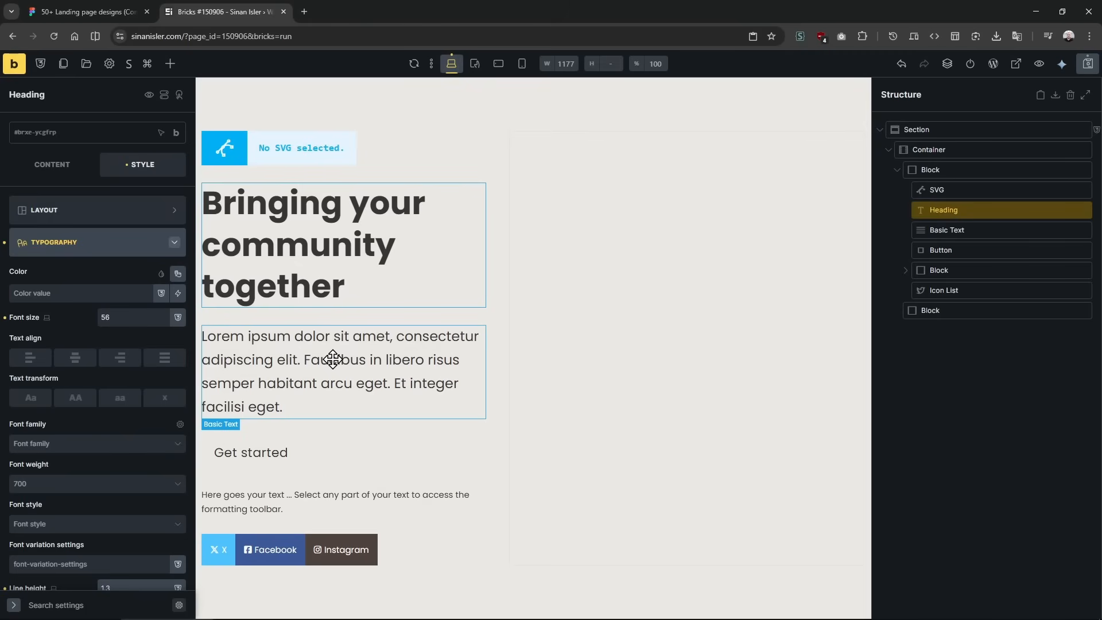
key(BackSpace)
text(2)
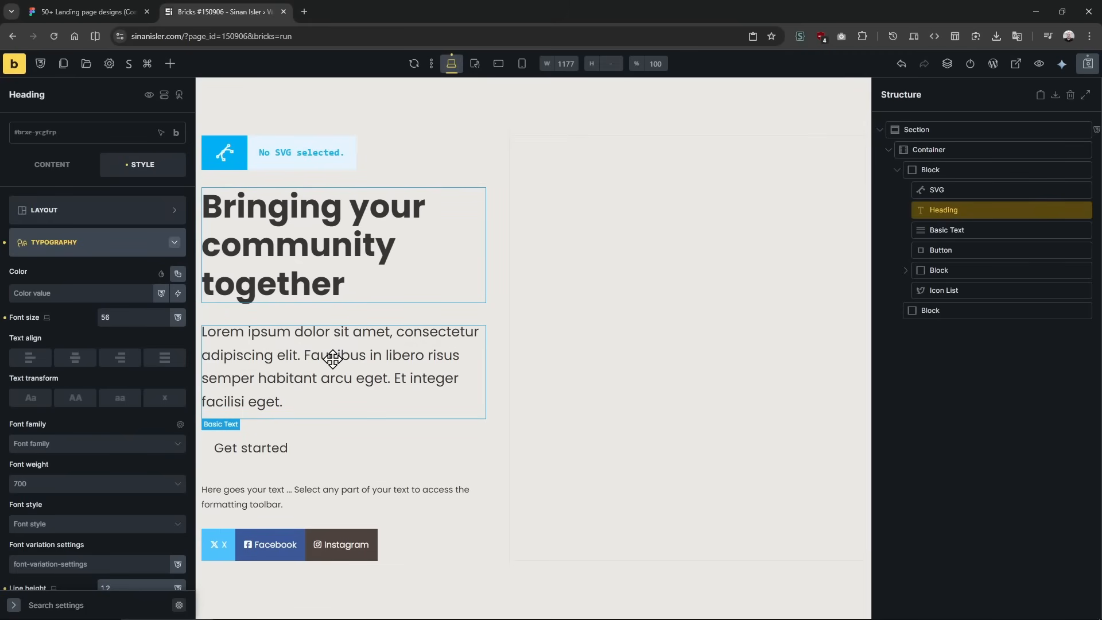
key(BackSpace)
text(3)
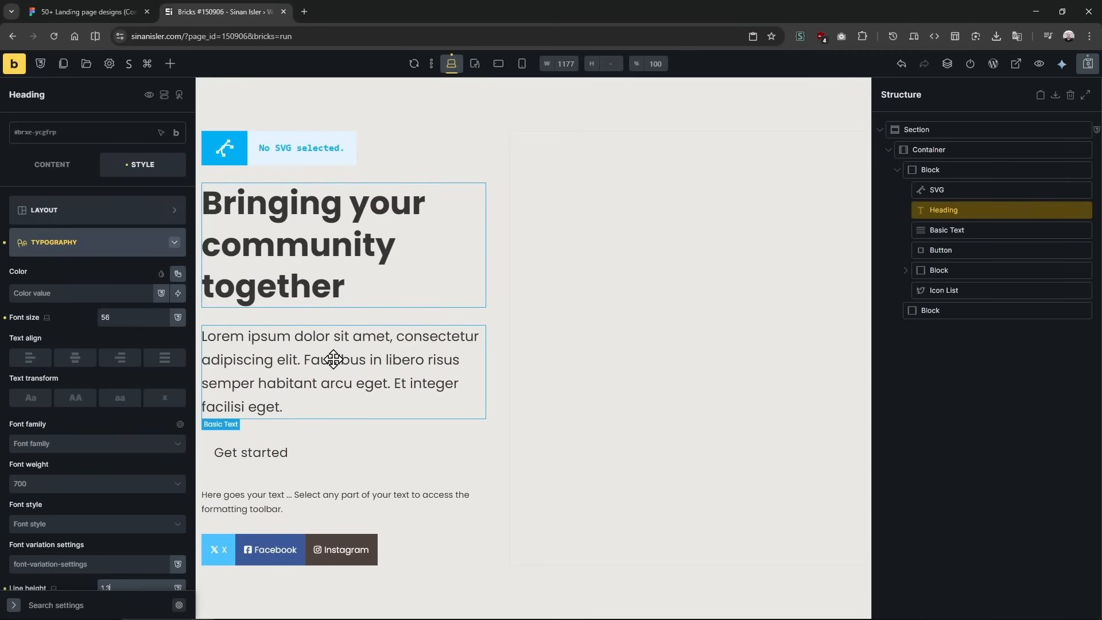
Try a line height of 1.2 on the lorem ipsum Basic Text below the heading.
click(333, 359)
click(42, 6)
click(194, 4)
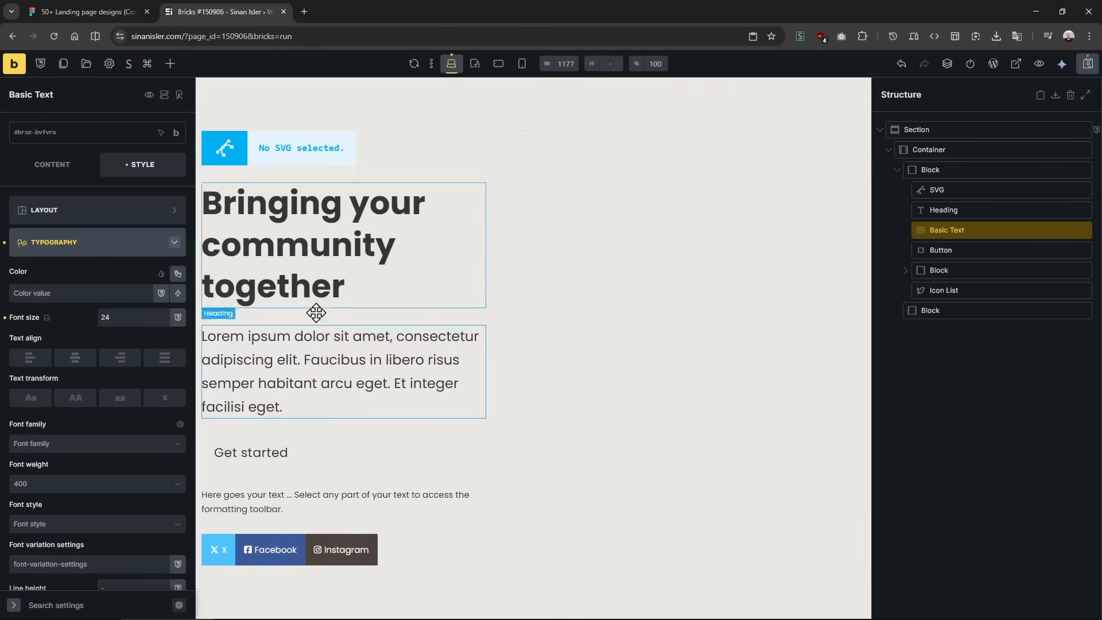
click(132, 585)
text(1)
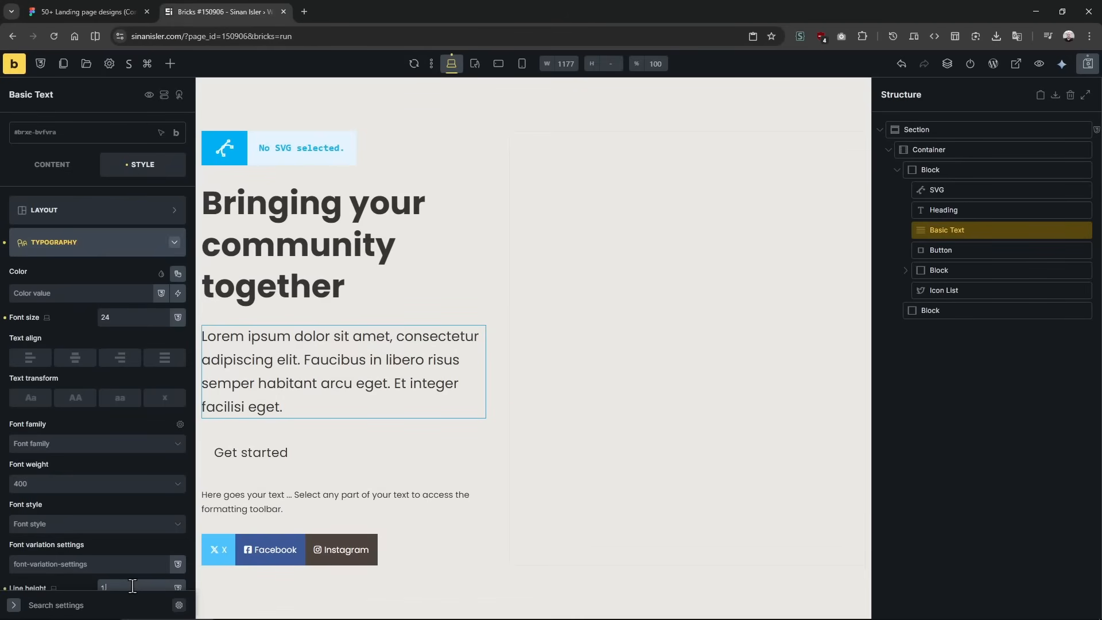
text(.2)
key(BackSpace)
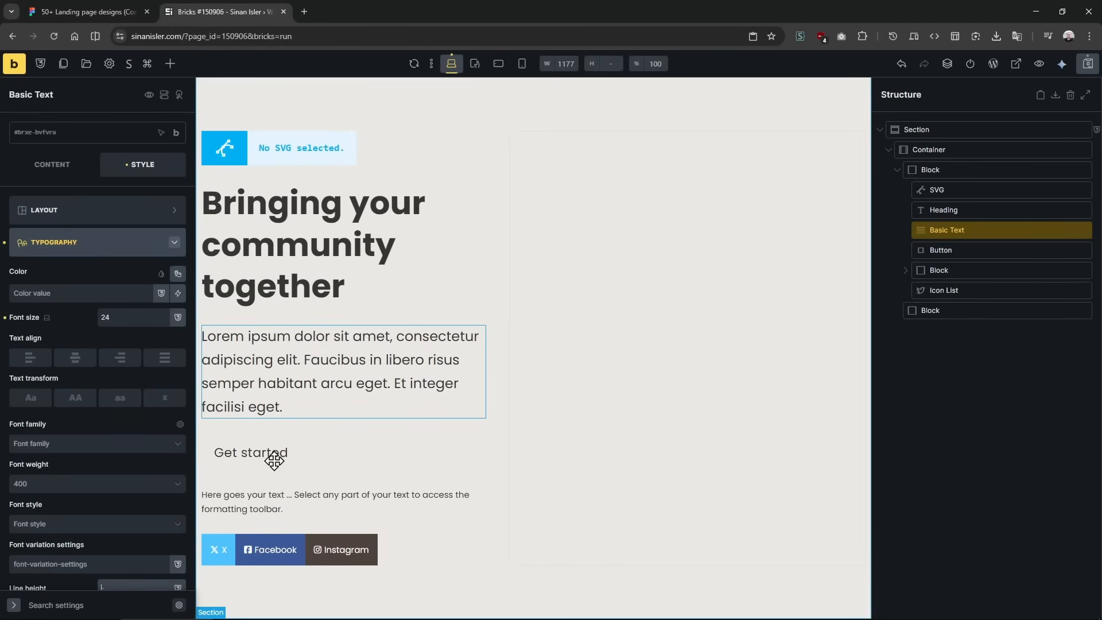
Upload Rainbow shape.svg as the file for the SVG element above the heading and save the page.
click(132, 9)
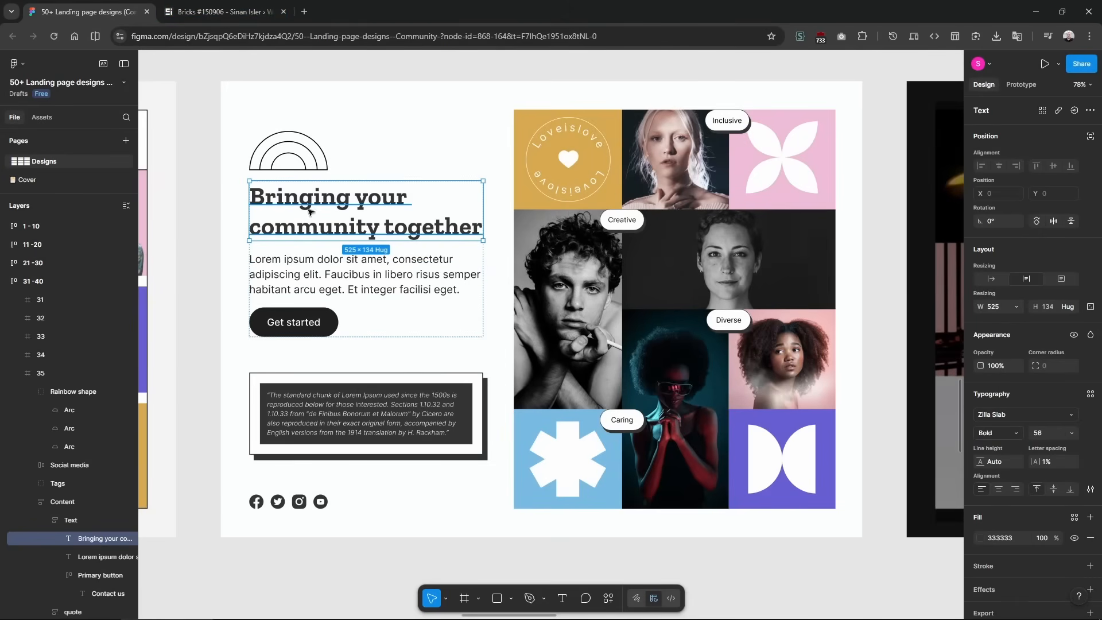
click(229, 12)
click(223, 148)
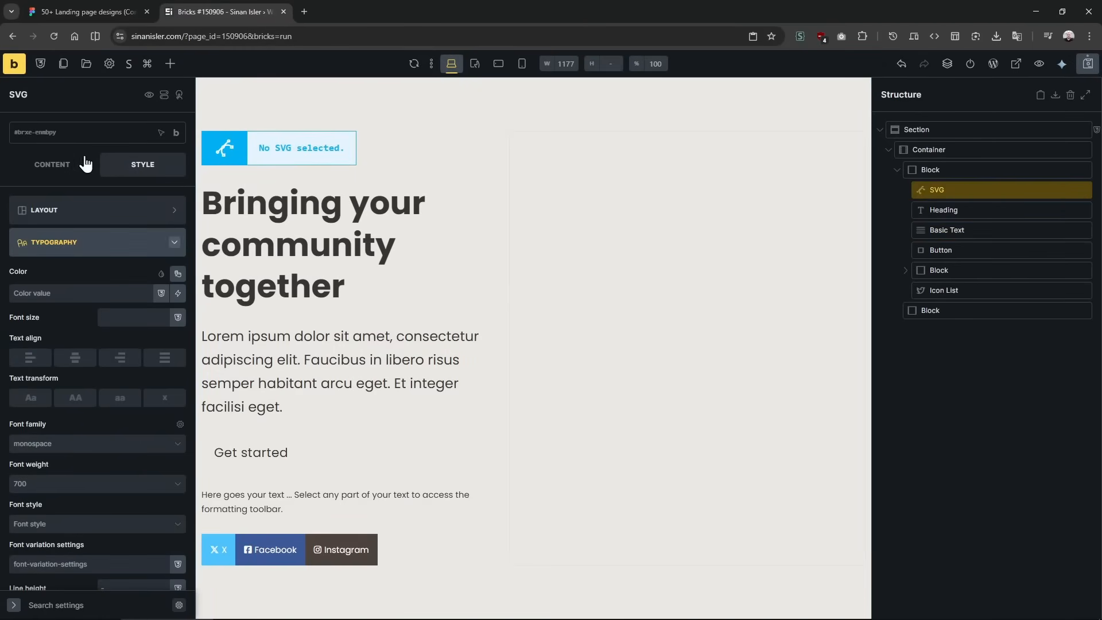
click(23, 164)
click(115, 275)
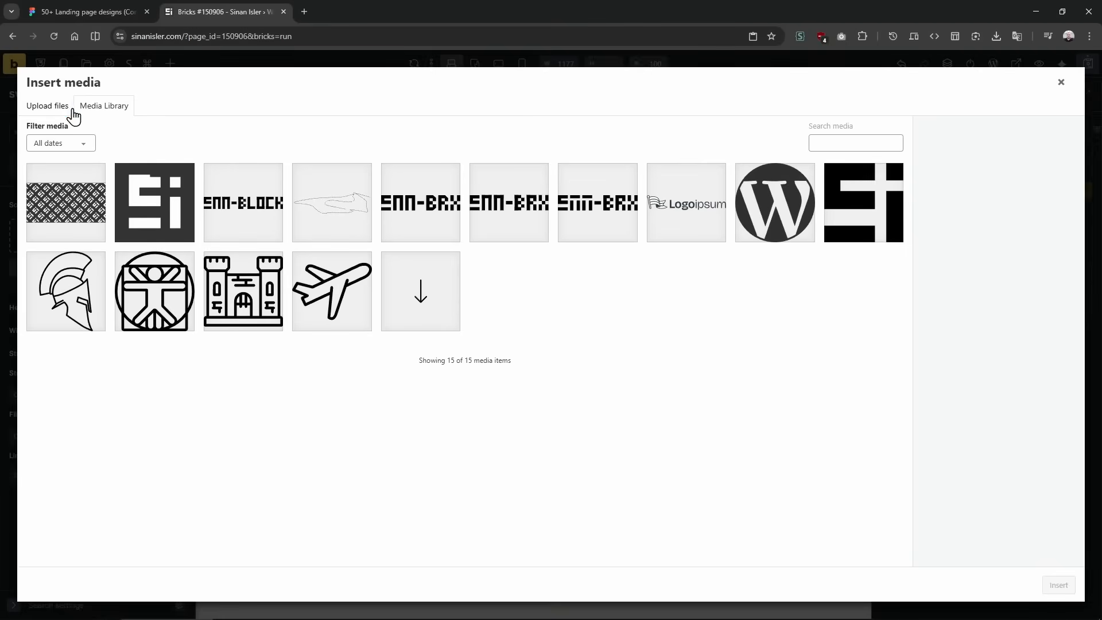
click(68, 108)
click(580, 314)
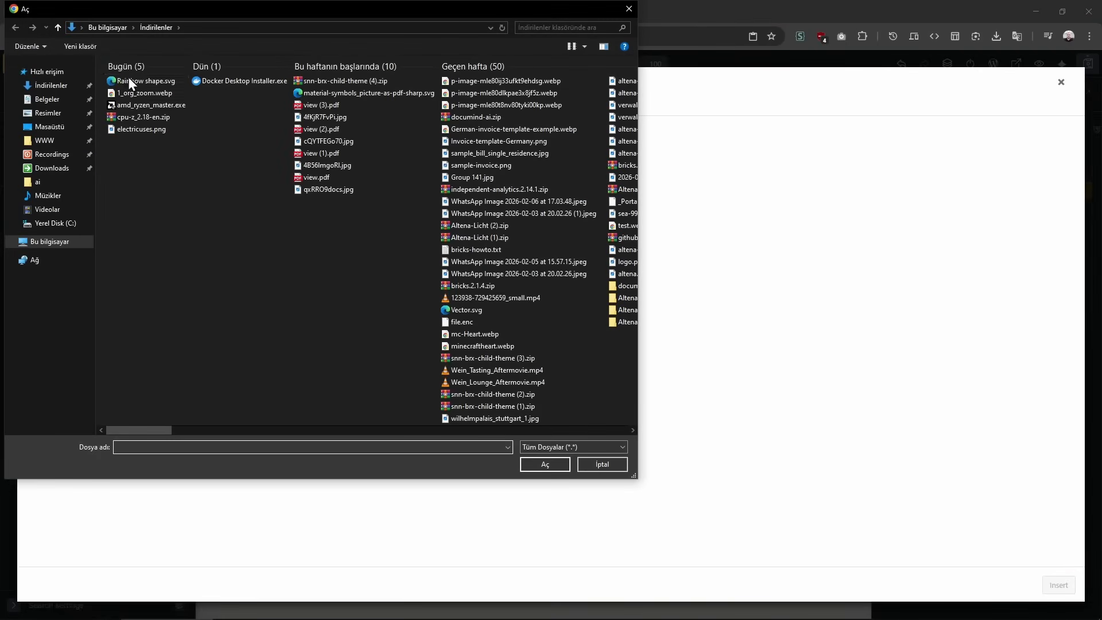
double_click(132, 83)
click(1057, 584)
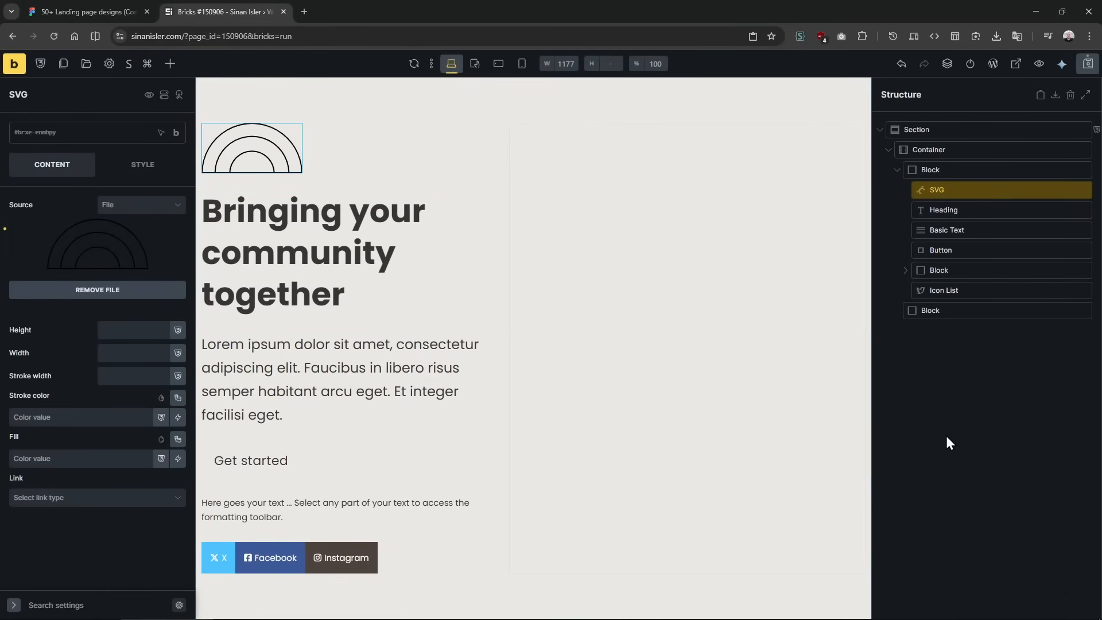
key(ctrl+s)
Inspect the Get started button's padding, corner radius and fill in the Figma design and return to Bricks.
click(395, 296)
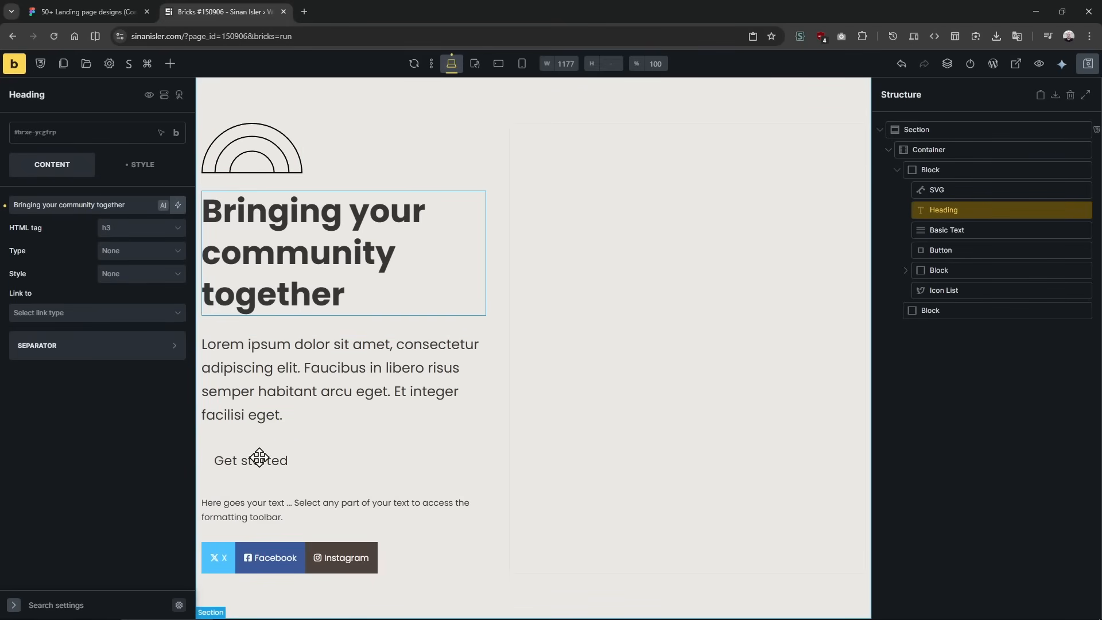
click(113, 10)
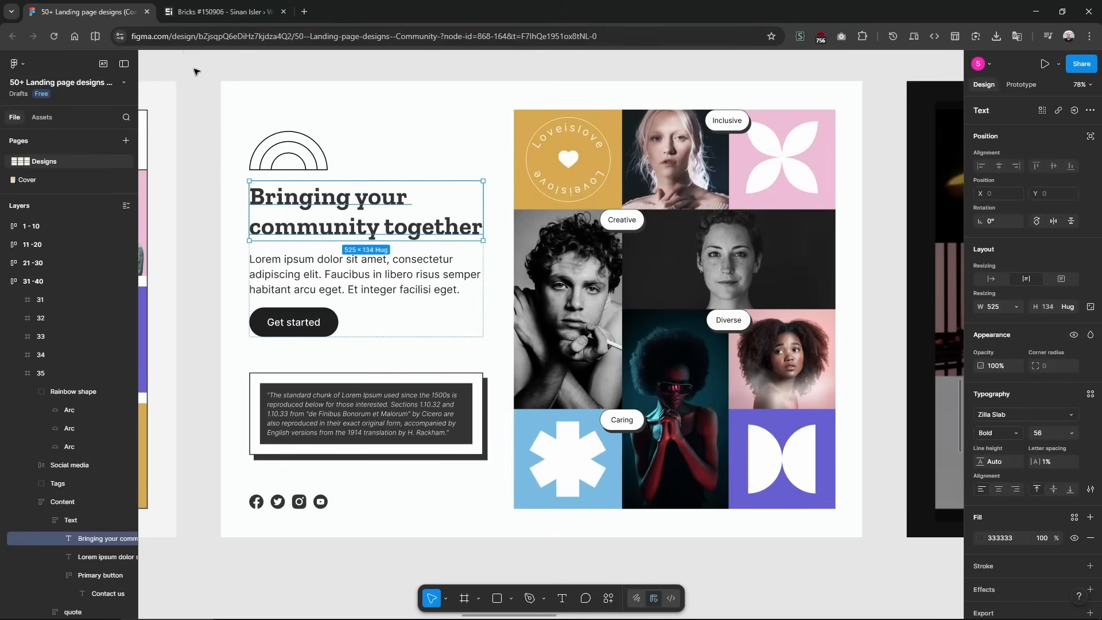
click(328, 322)
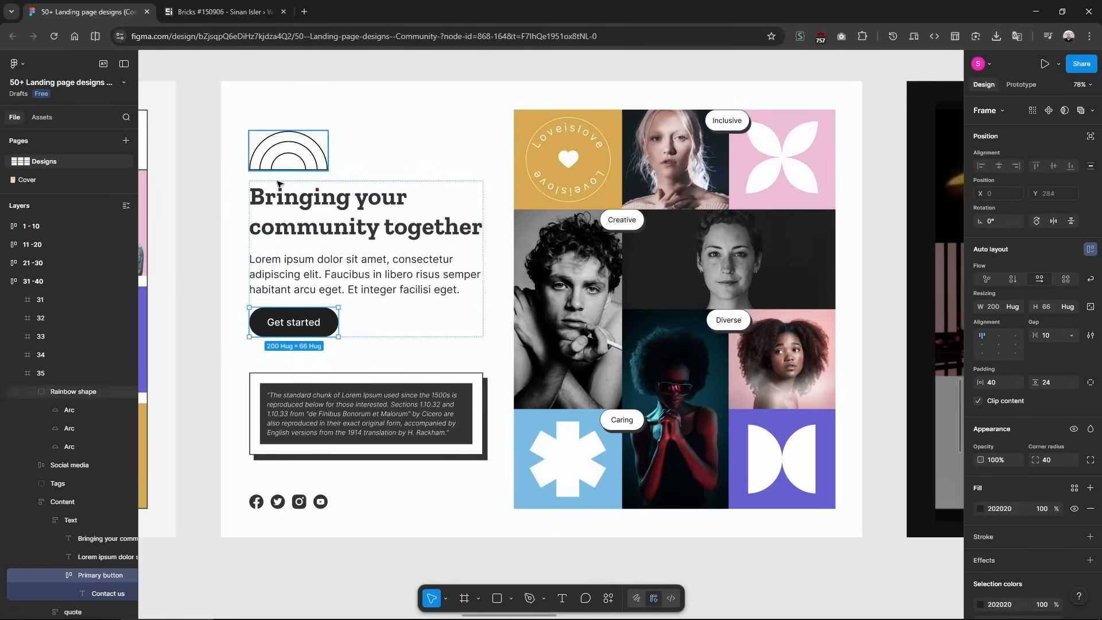
click(225, 12)
Try a #333 background color on the Heading and clear it again.
click(143, 165)
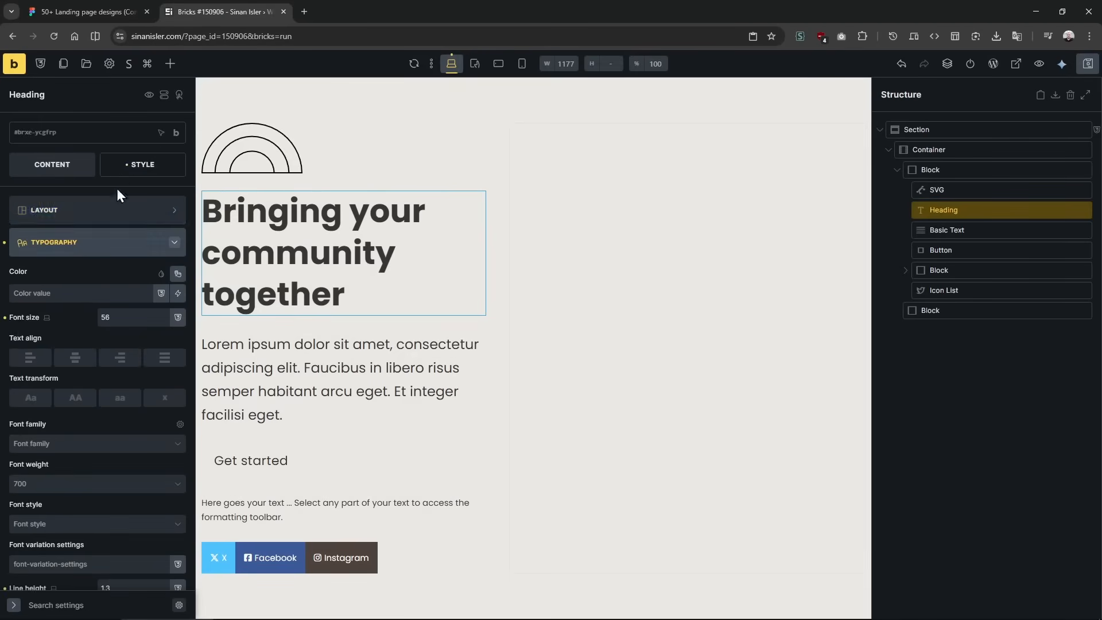
click(107, 247)
click(81, 291)
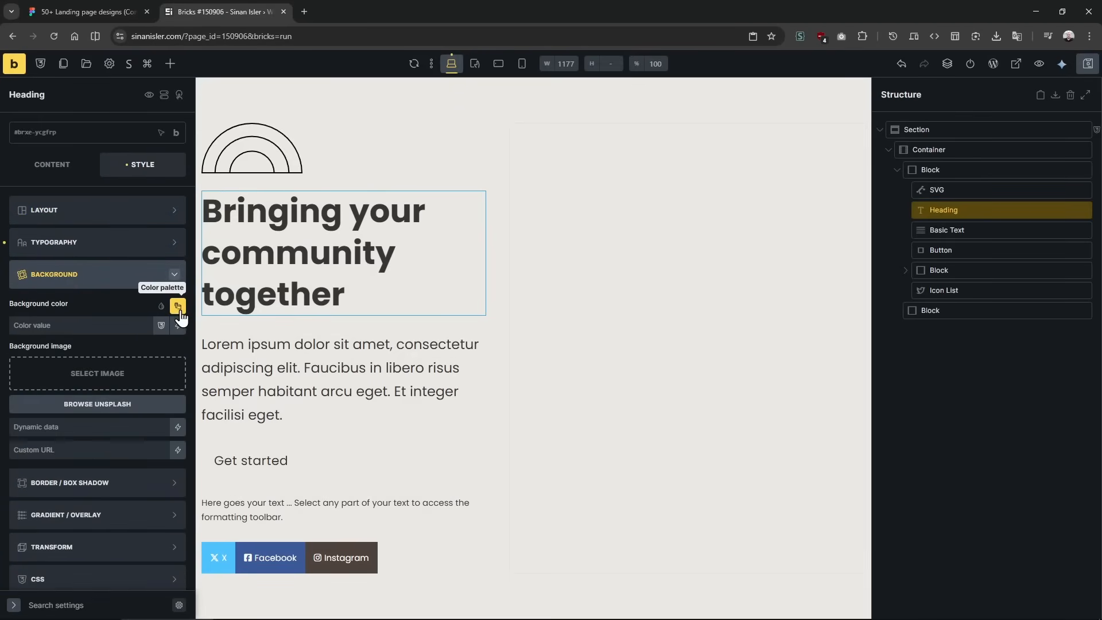
click(140, 325)
text(#333)
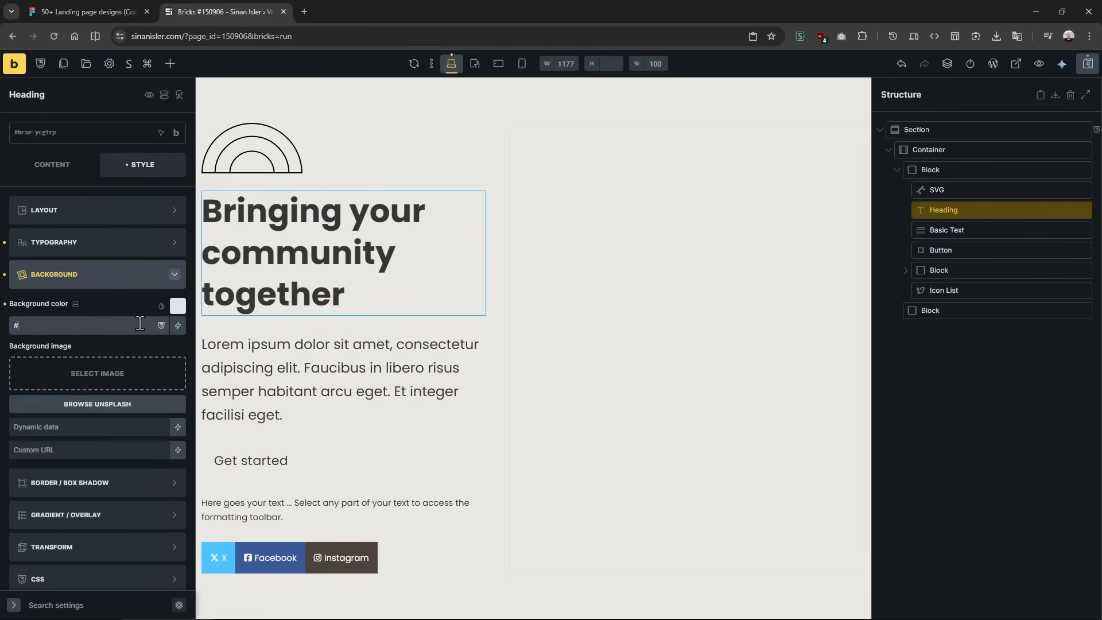
click(96, 278)
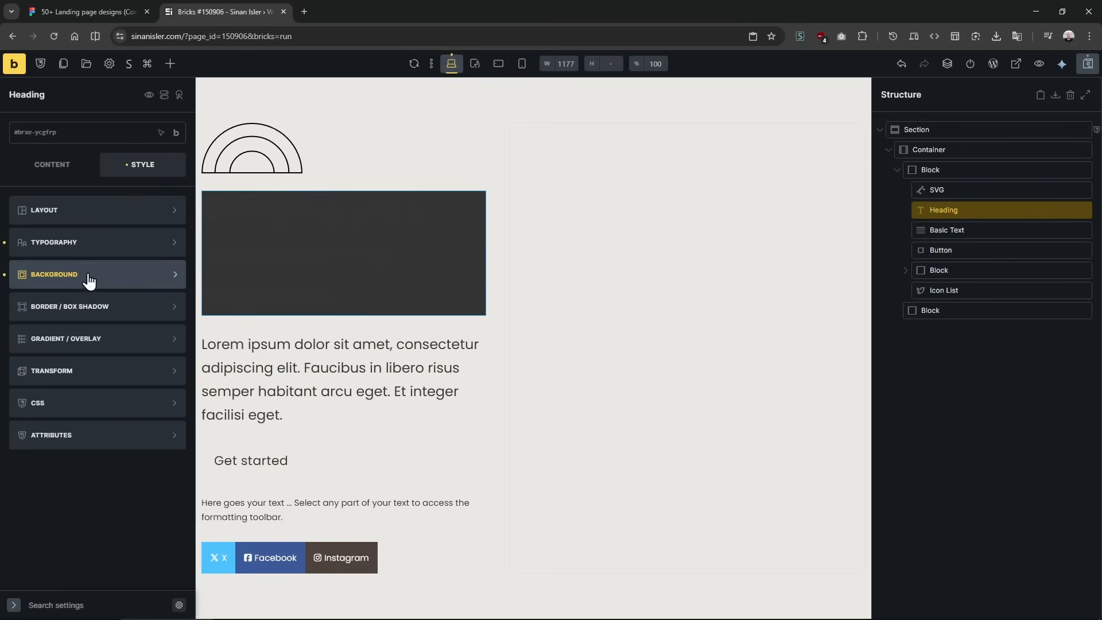
click(89, 280)
double_click(81, 325)
key(BackSpace)
Give the Get started Button a #333 background color and white text.
click(278, 459)
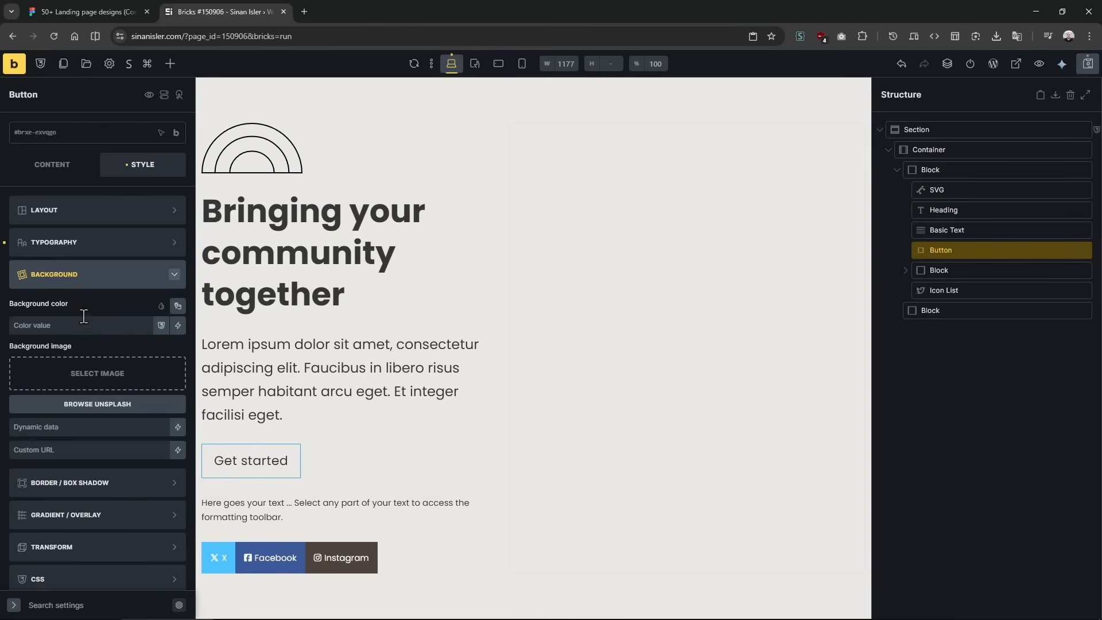
click(83, 318)
text(#333)
click(89, 254)
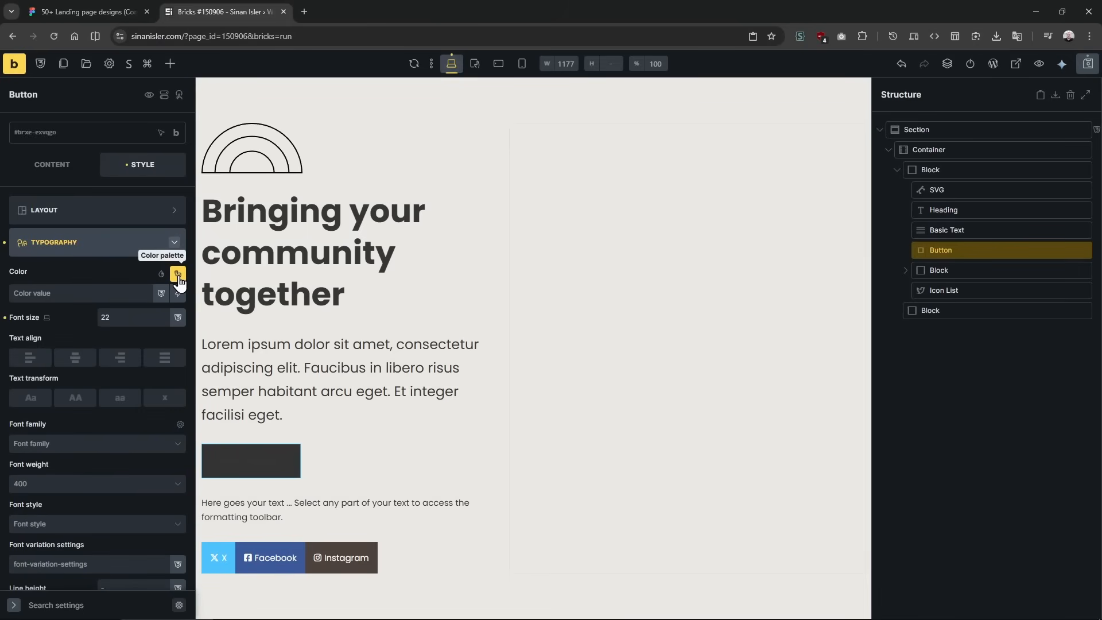
click(94, 297)
text(white)
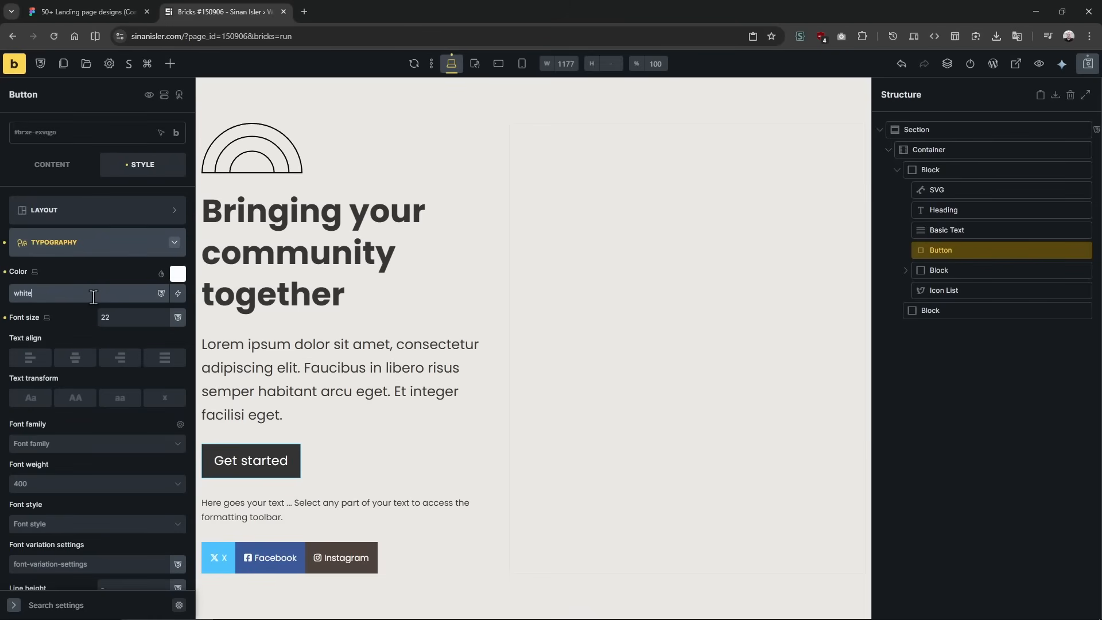
Link the Get started Button's border radius corners, test 100 and 100%, and set all four to 1000.
click(139, 248)
click(121, 310)
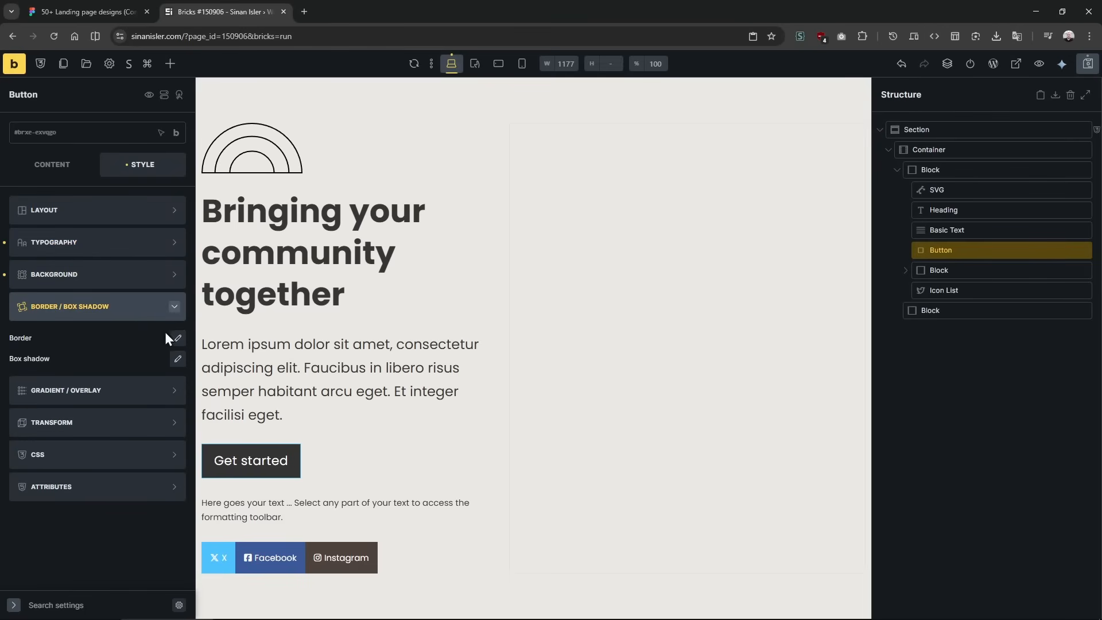
click(176, 338)
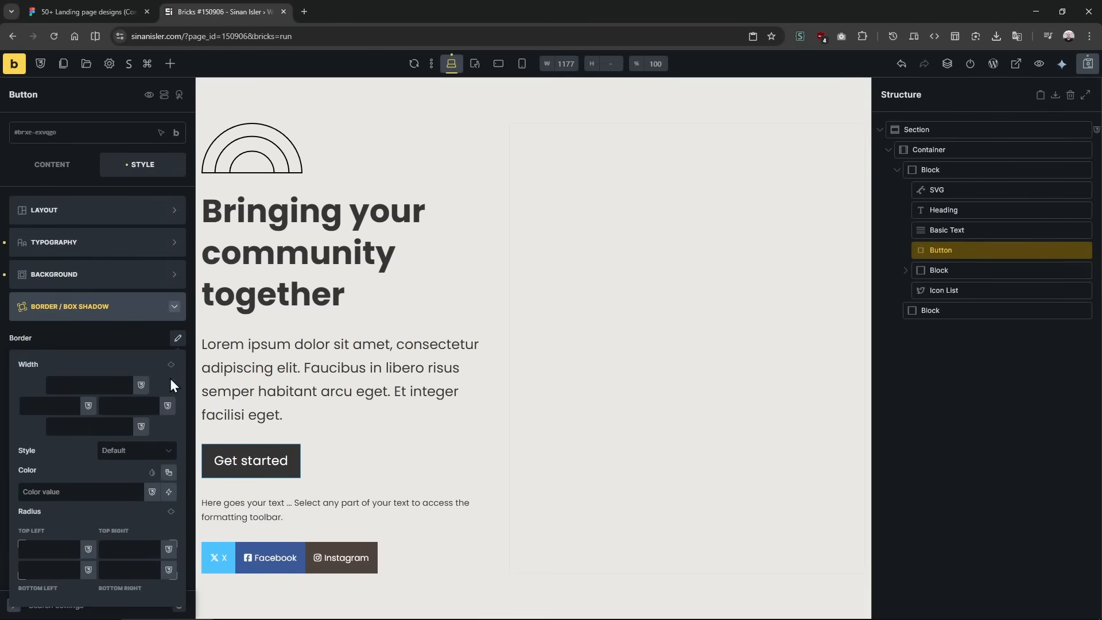
click(170, 511)
click(148, 548)
text(100)
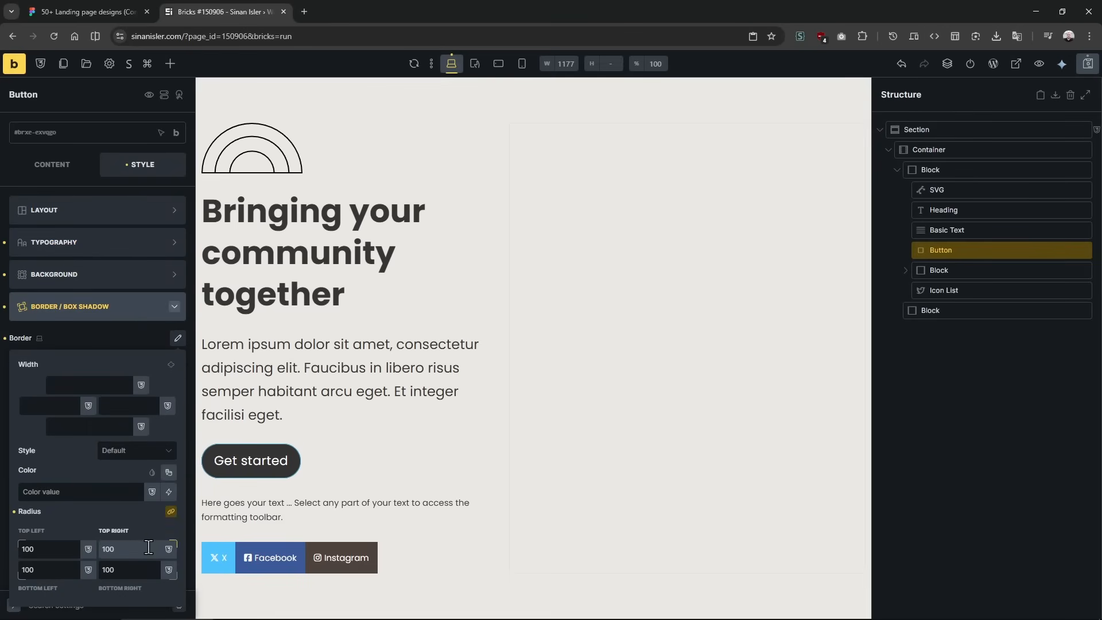
text(%)
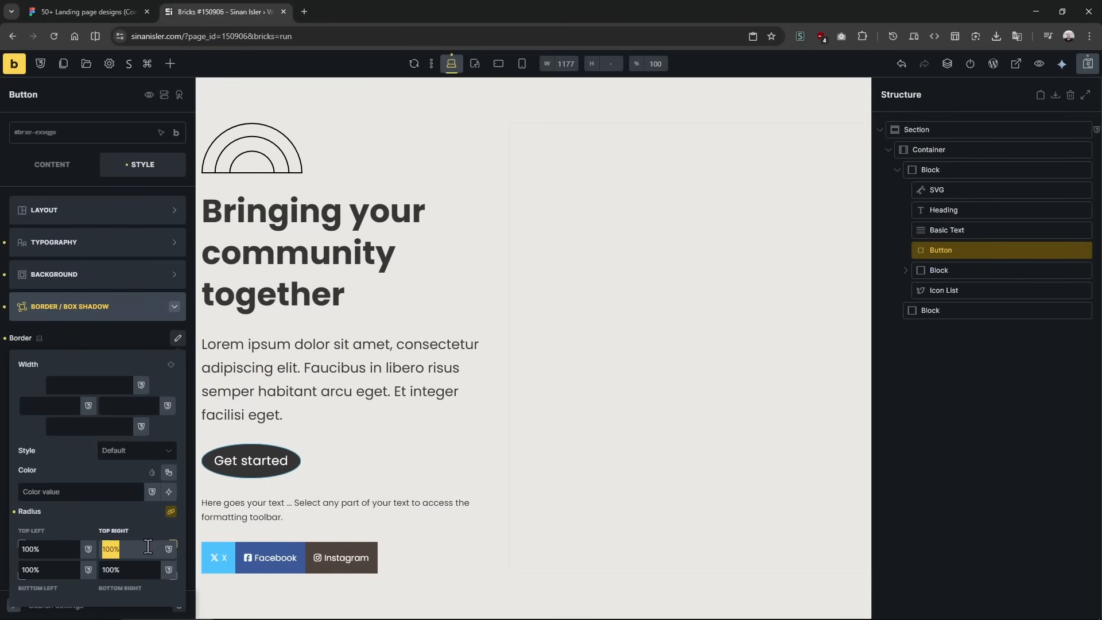
key(BackSpace)
text(1000)
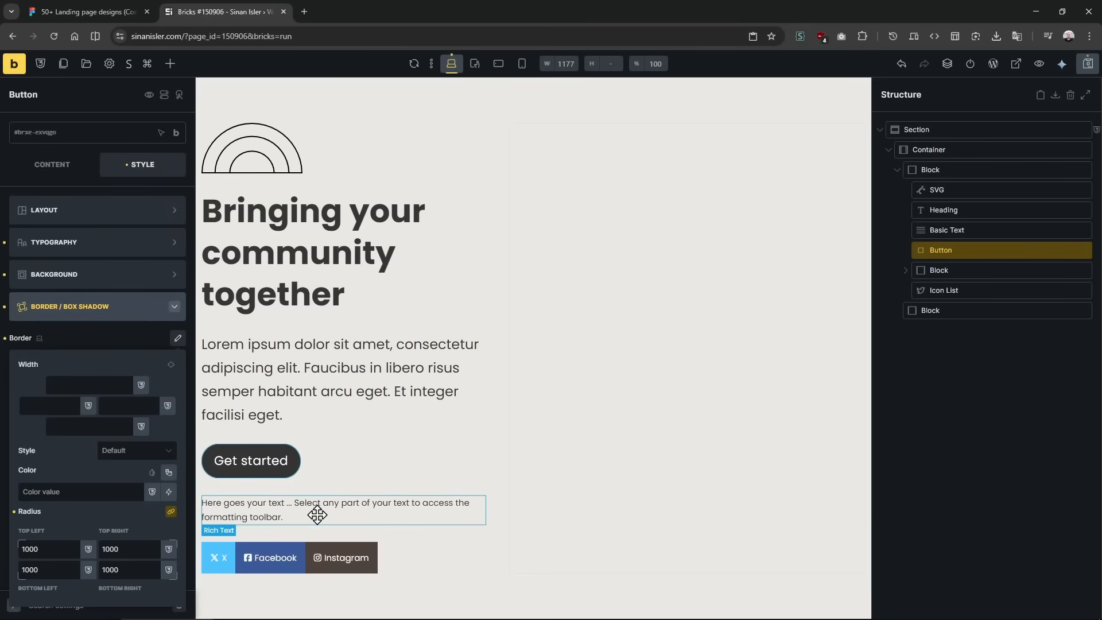
Gauge the gap between the button and the quote box in Figma with a temporary rectangle and undo it.
click(118, 11)
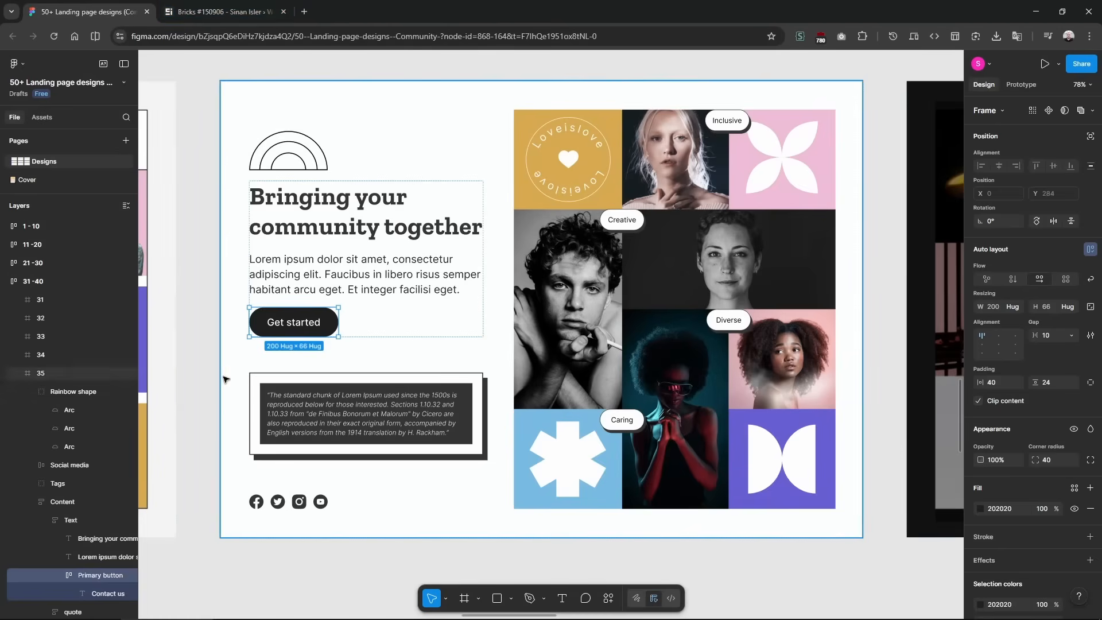
click(241, 367)
scroll(258, 353, up, 4)
key(r)
drag(274, 319, 278, 401)
key(ctrl+z)
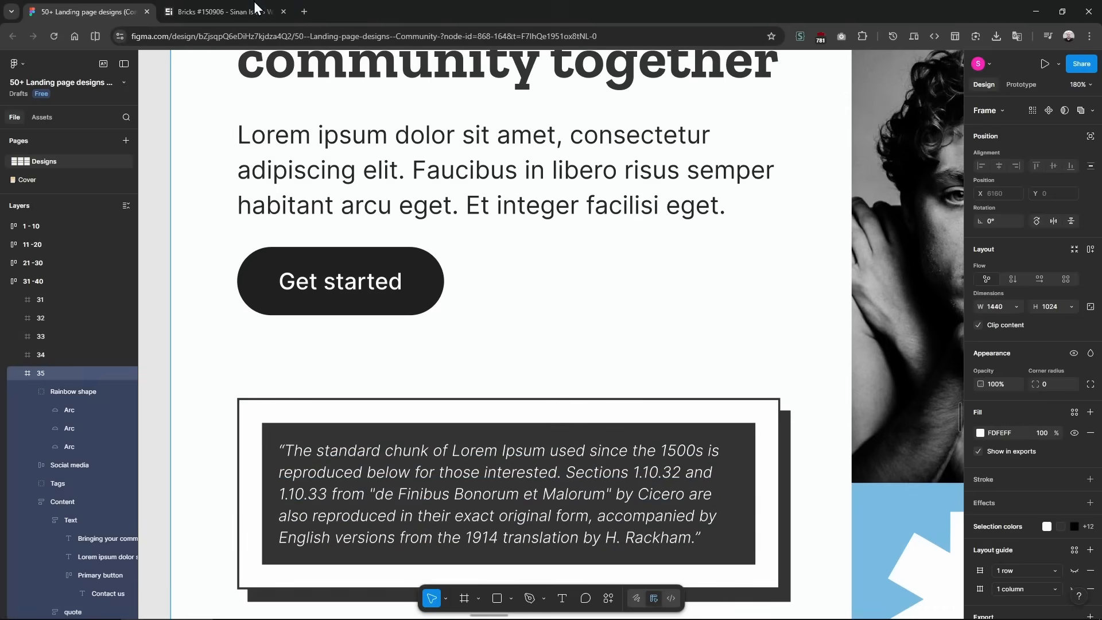
Set the Get started Button's left and right padding to 40 in Bricks.
click(253, 5)
click(97, 209)
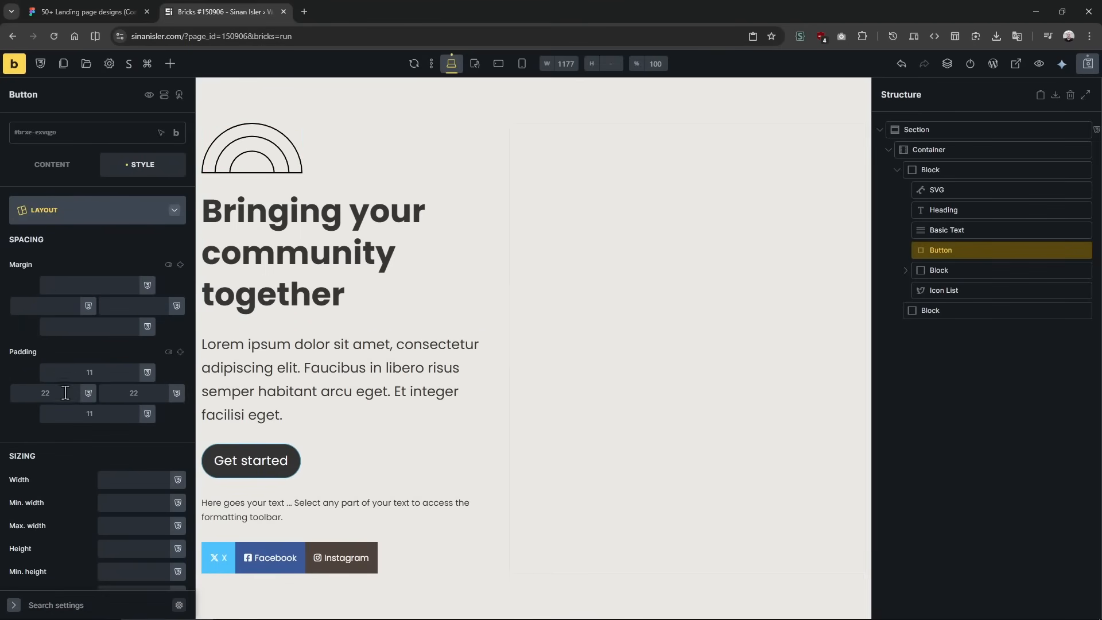
click(66, 395)
text(40)
double_click(133, 393)
text(40)
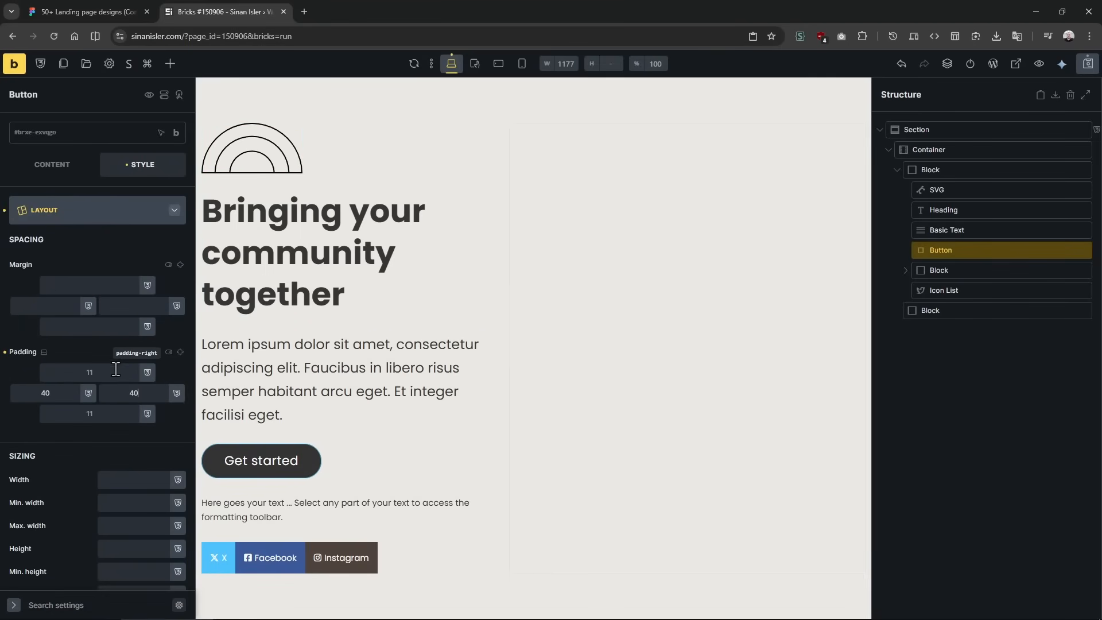
Set the Get started Button's top and bottom padding to 10.
text(10)
click(109, 414)
text(10)
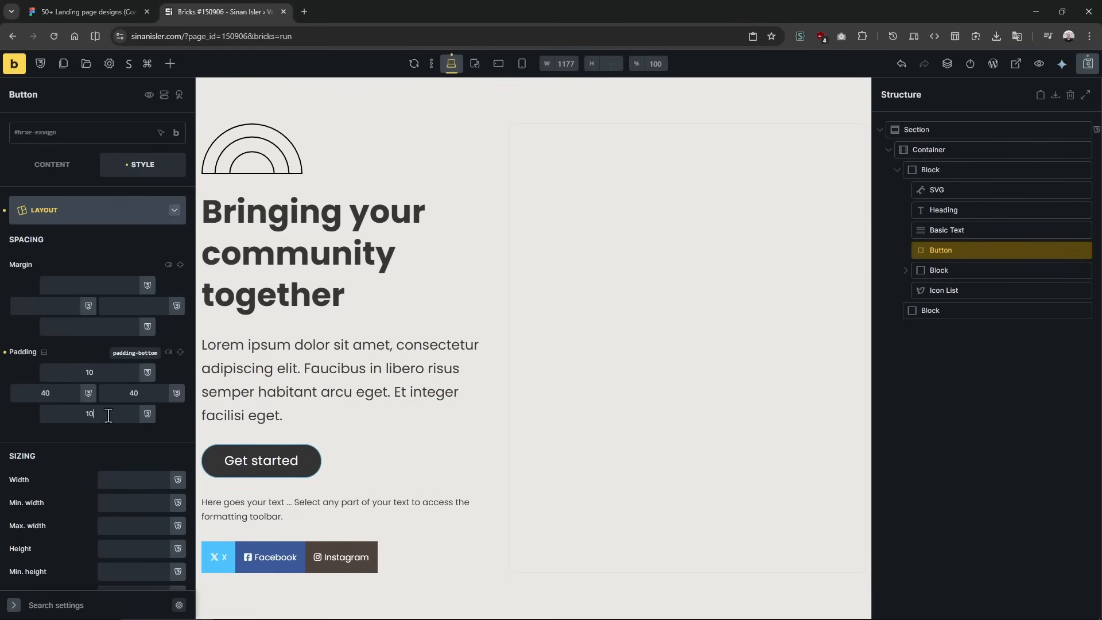
Gauge the spacing between the quote box's border and its dark inner panel in Figma with a temporary rectangle and undo it.
click(413, 501)
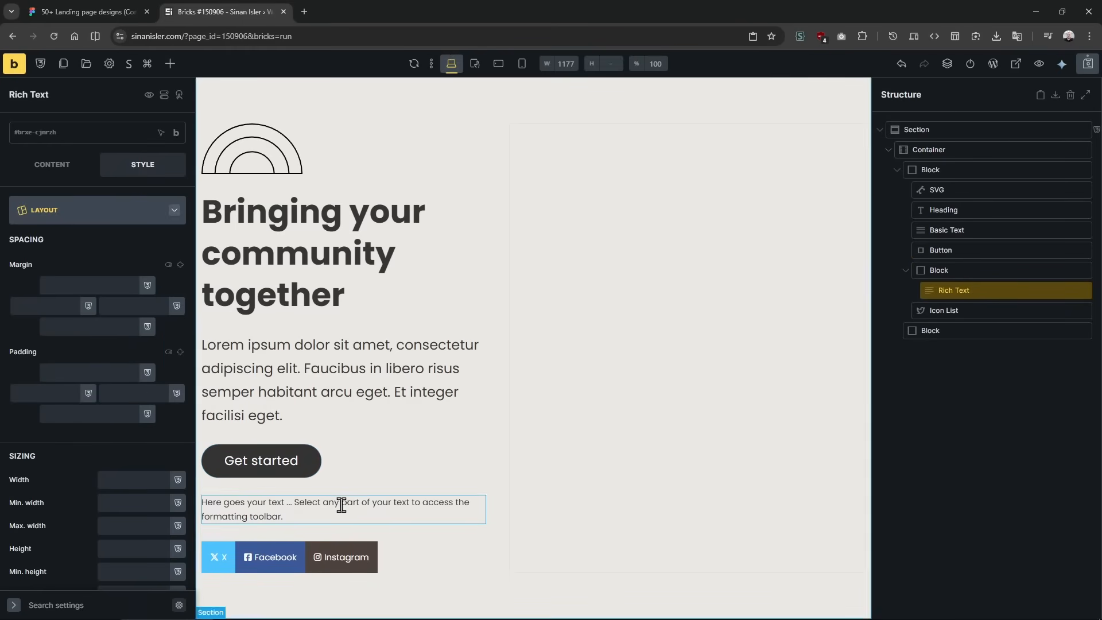
click(86, 11)
scroll(431, 459, down, 1)
drag(431, 459, 380, 334)
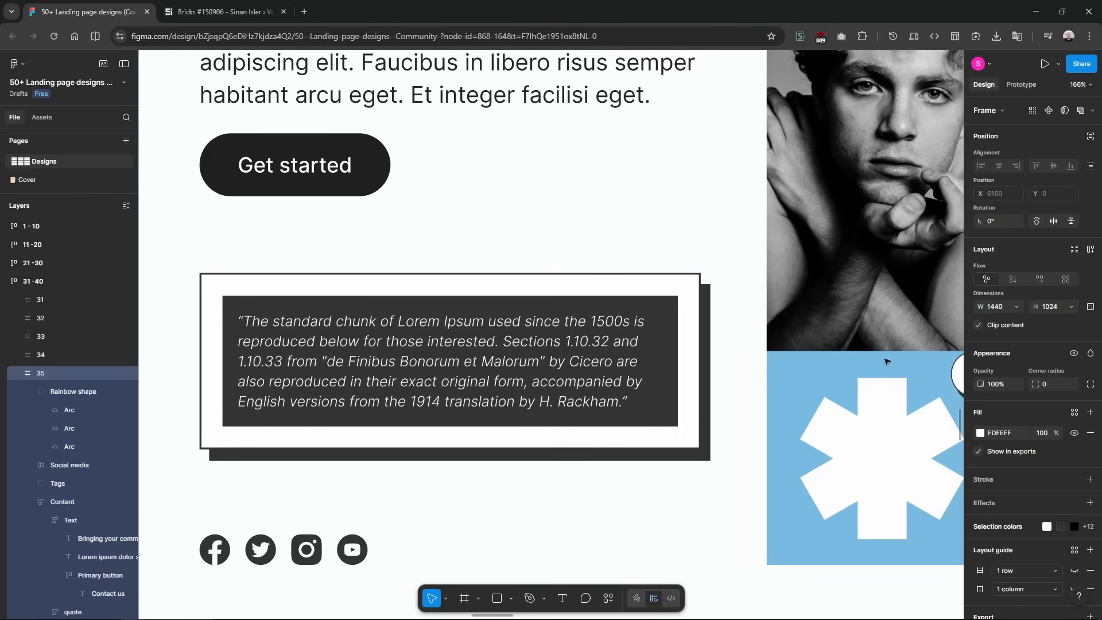
key(ctrl+Tab)
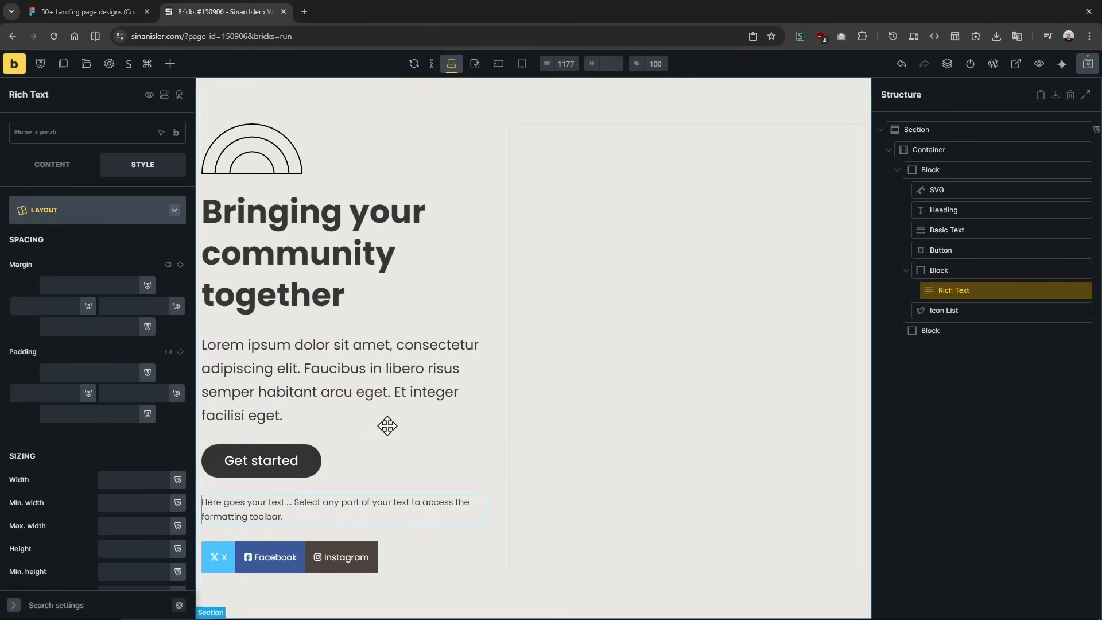
click(986, 271)
key(ctrl+Tab)
key(Escape)
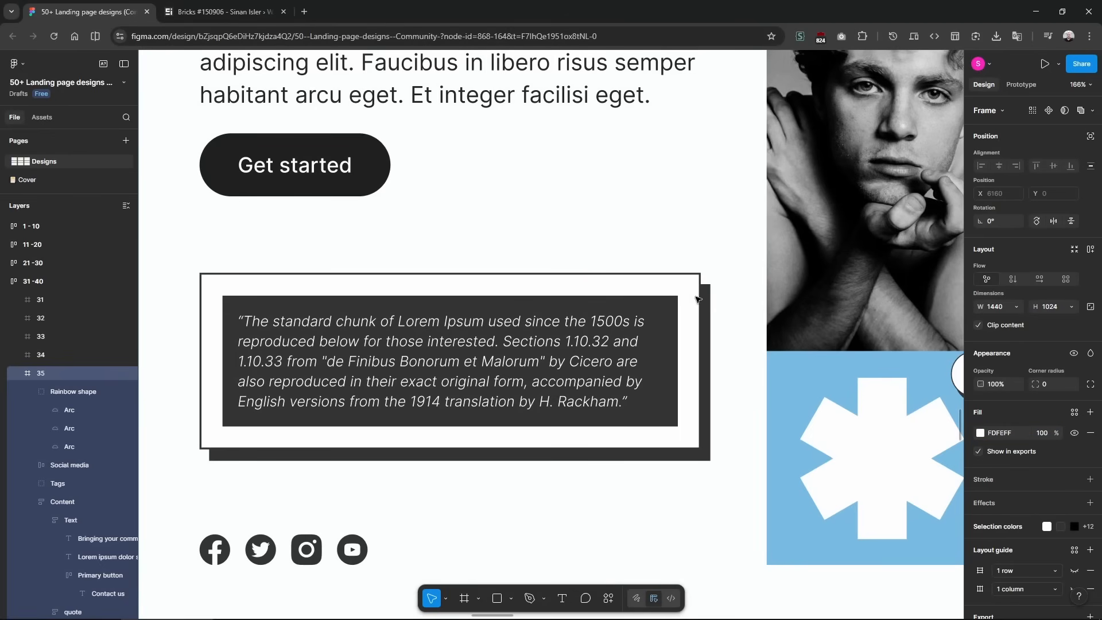
key(r)
mouse_move(696, 295)
mouse_down()
mouse_move(723, 294)
mouse_move(695, 266)
mouse_move(675, 276)
mouse_up()
key(ctrl+z)
key(r)
key(ctrl+Tab)
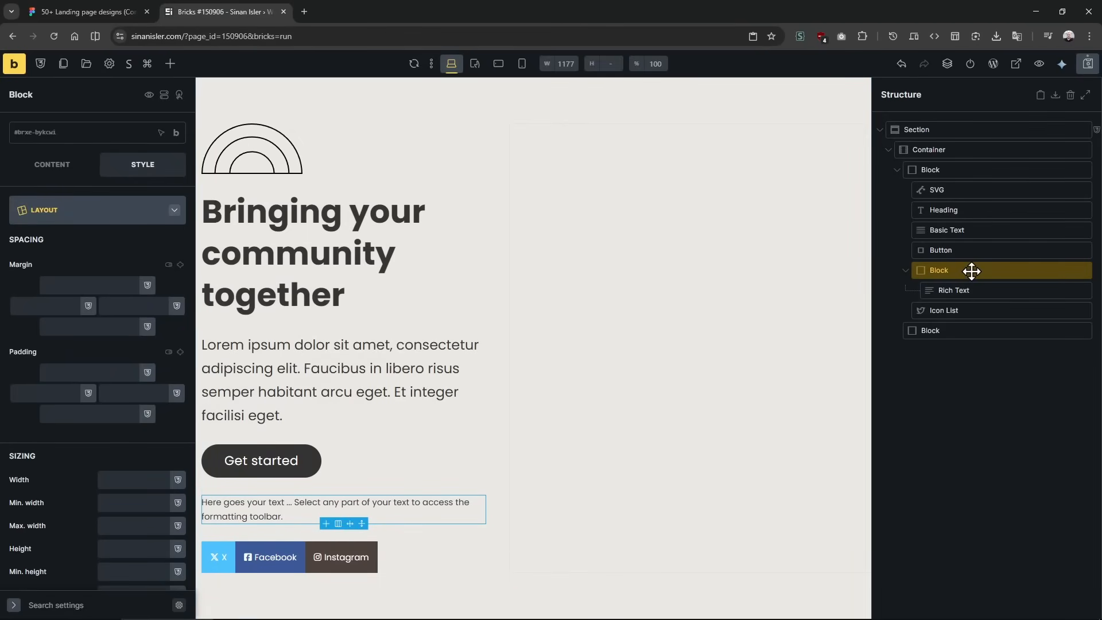
Give the quote Block in Bricks linked padding of 20 on all sides and the background color FDFEFF.
click(179, 351)
text(20)
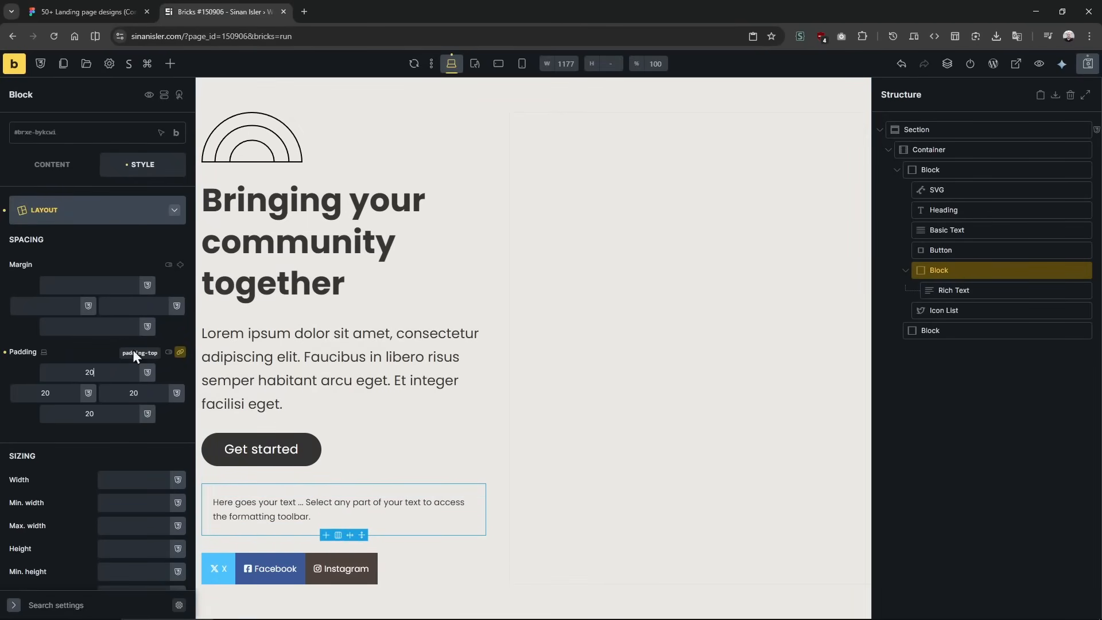
click(115, 213)
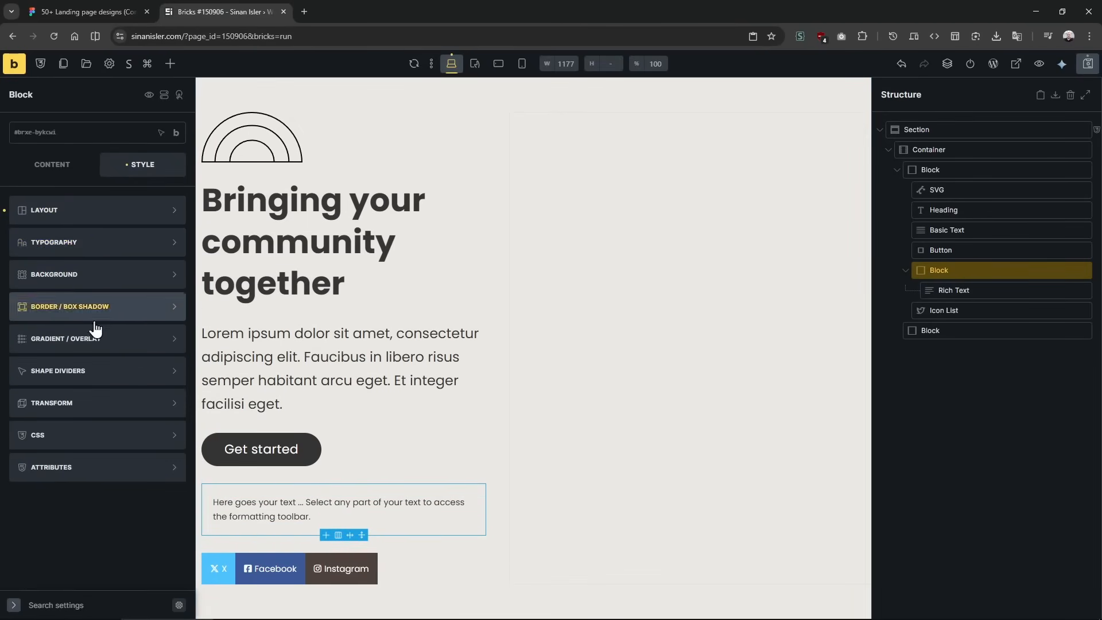
click(126, 279)
click(121, 325)
text(FDFEFF)
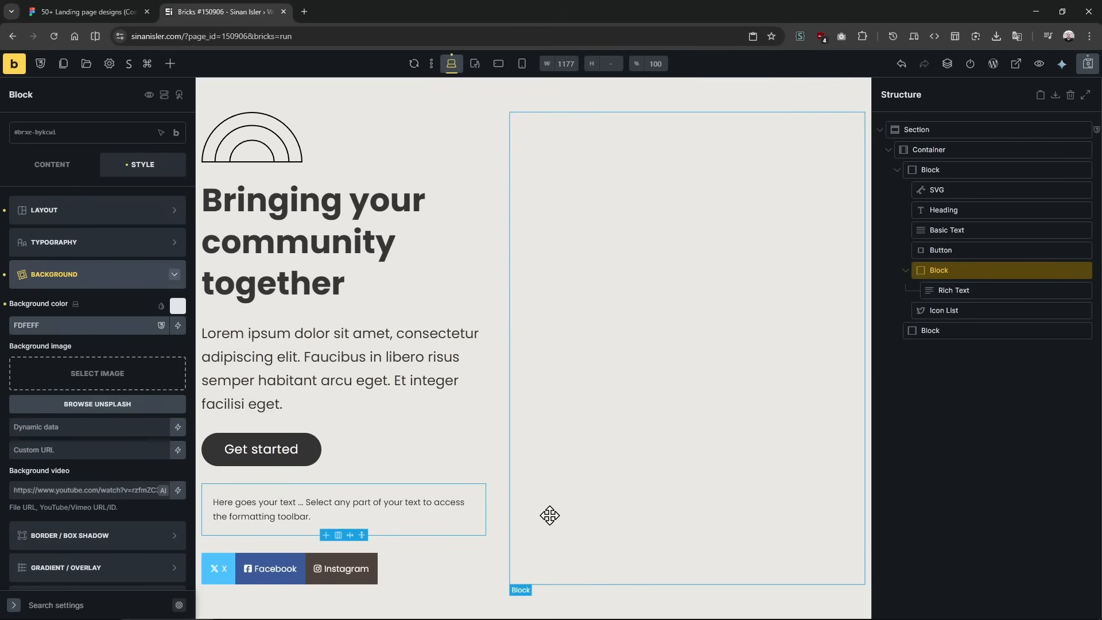
Check the quote box's outline in Figma, and set the quote Block's border width to 2 on all four linked sides in Bricks.
click(136, 2)
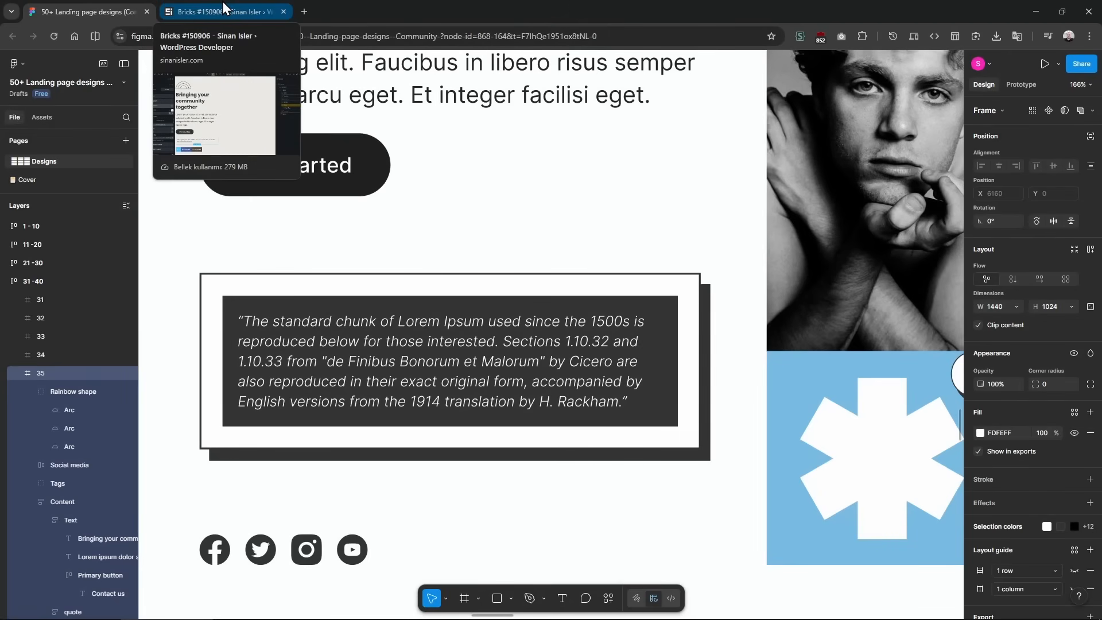
click(223, 3)
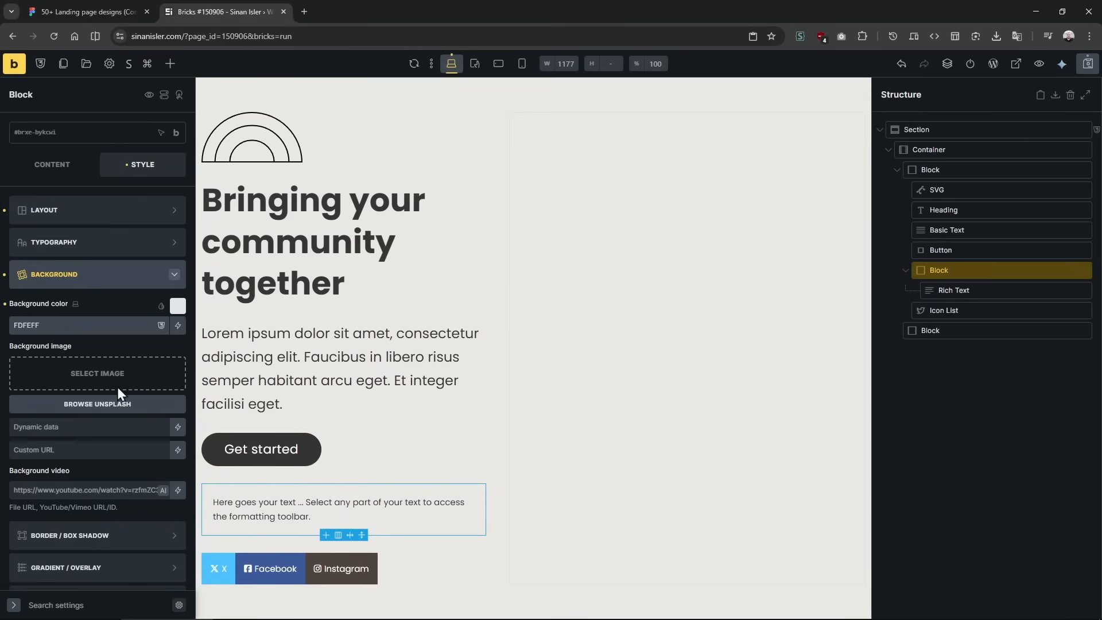
click(105, 288)
click(126, 307)
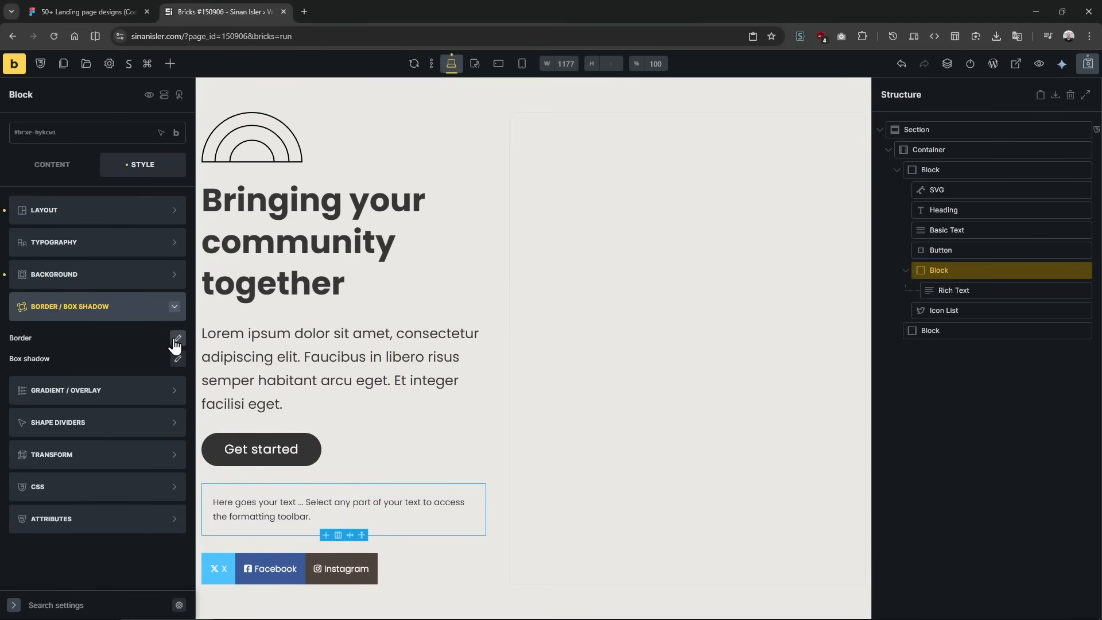
click(176, 339)
click(171, 366)
click(133, 6)
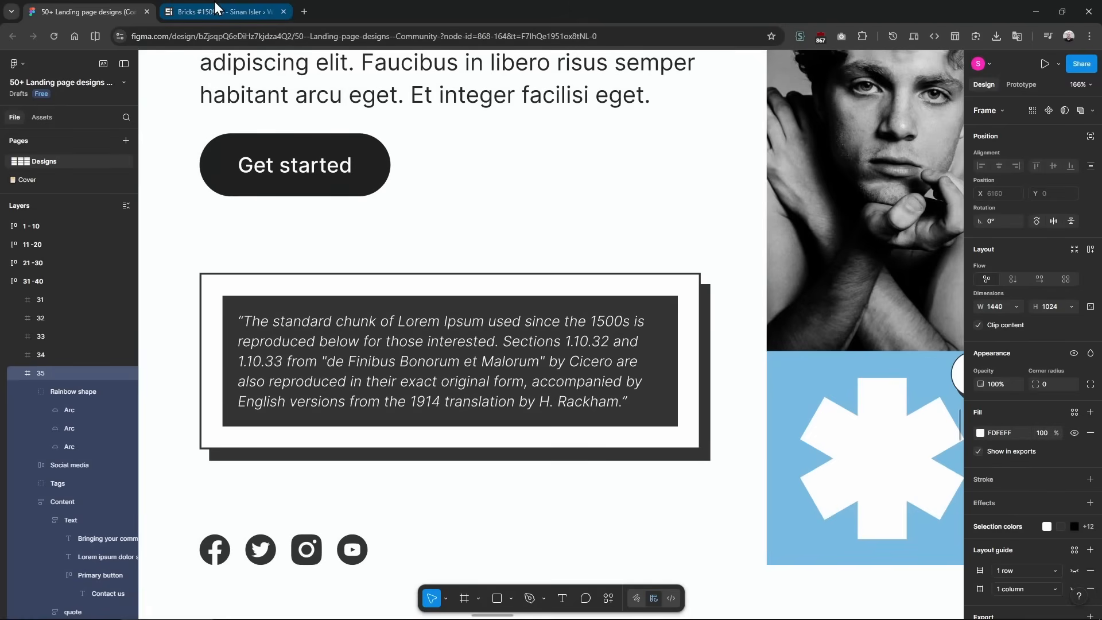
click(214, 3)
click(171, 364)
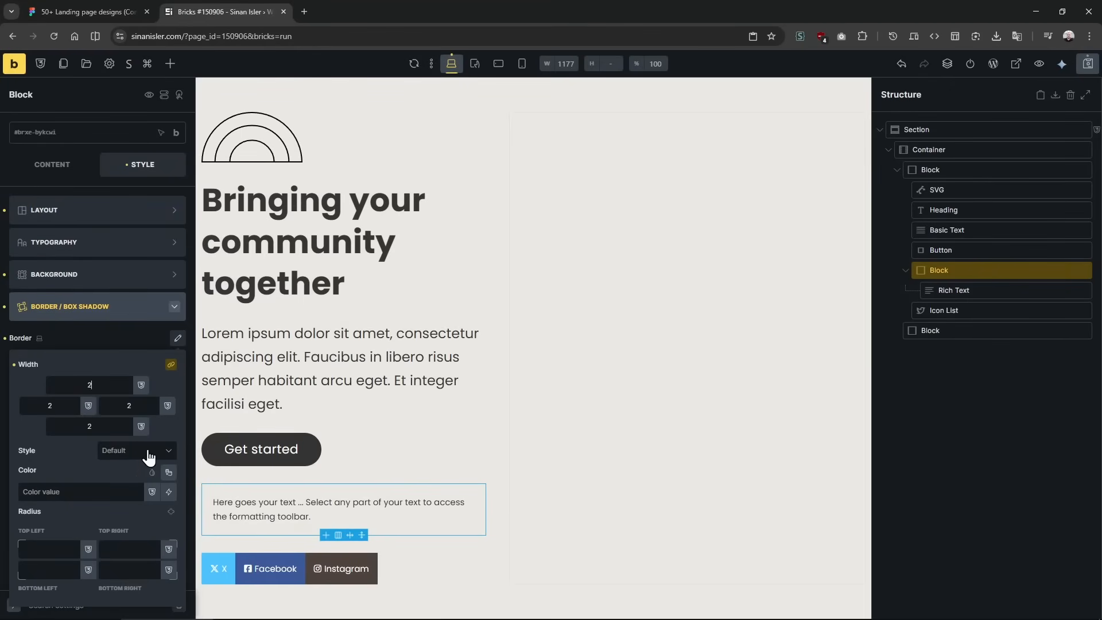
Make the quote Block's border solid with the color #333.
click(148, 457)
click(140, 505)
click(107, 486)
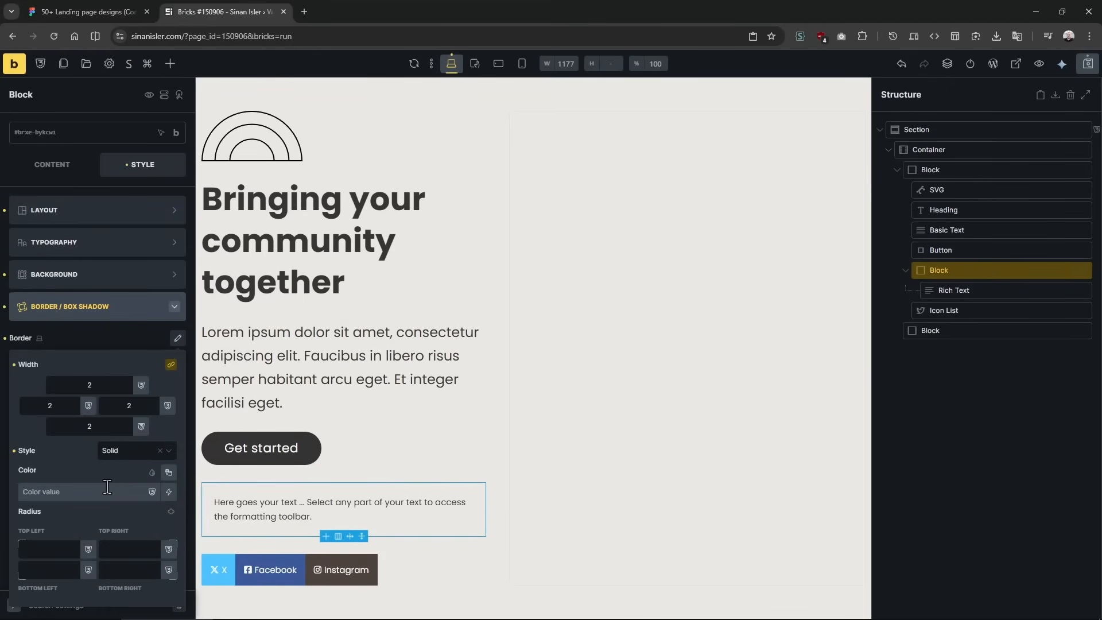
text(#333)
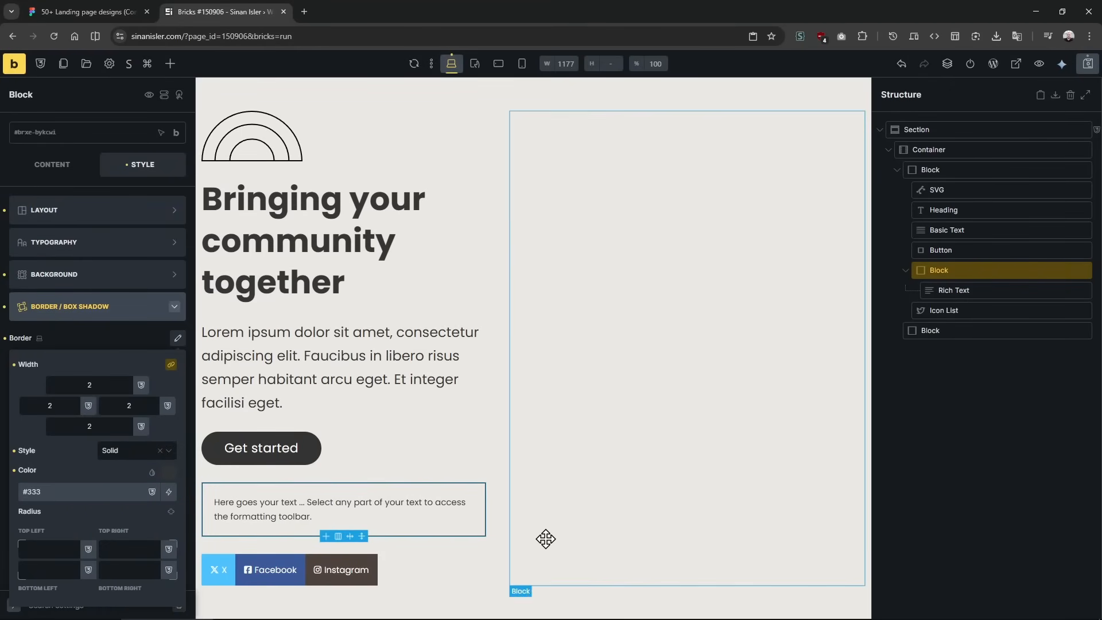
Inspect the quote frame's fill, stroke and effect settings in Figma.
click(92, 11)
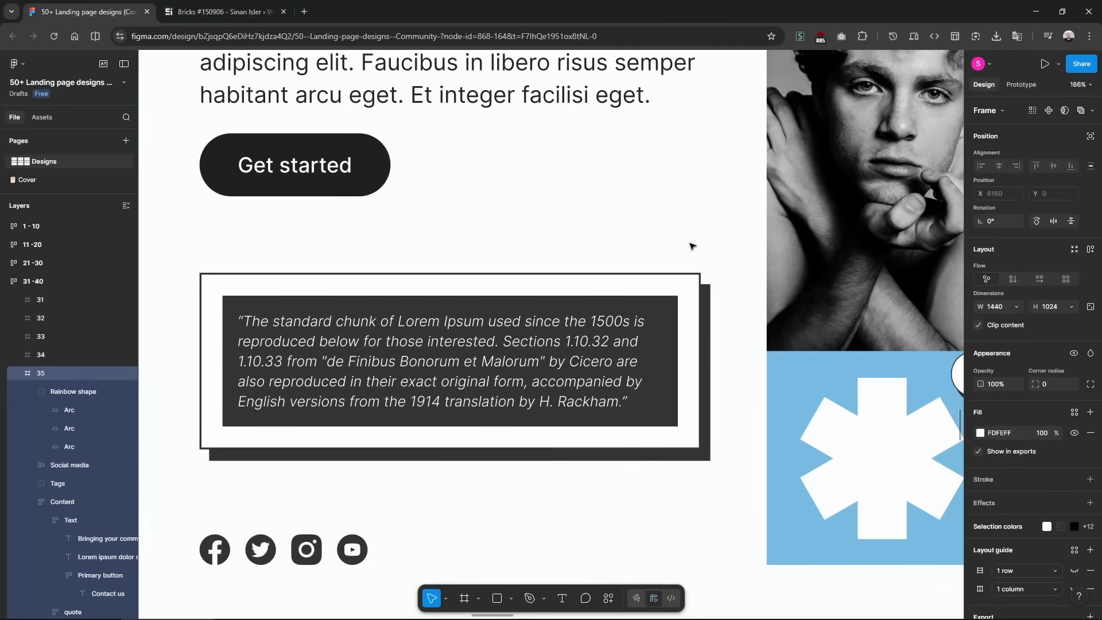
scroll(691, 252, up, 2)
click(699, 288)
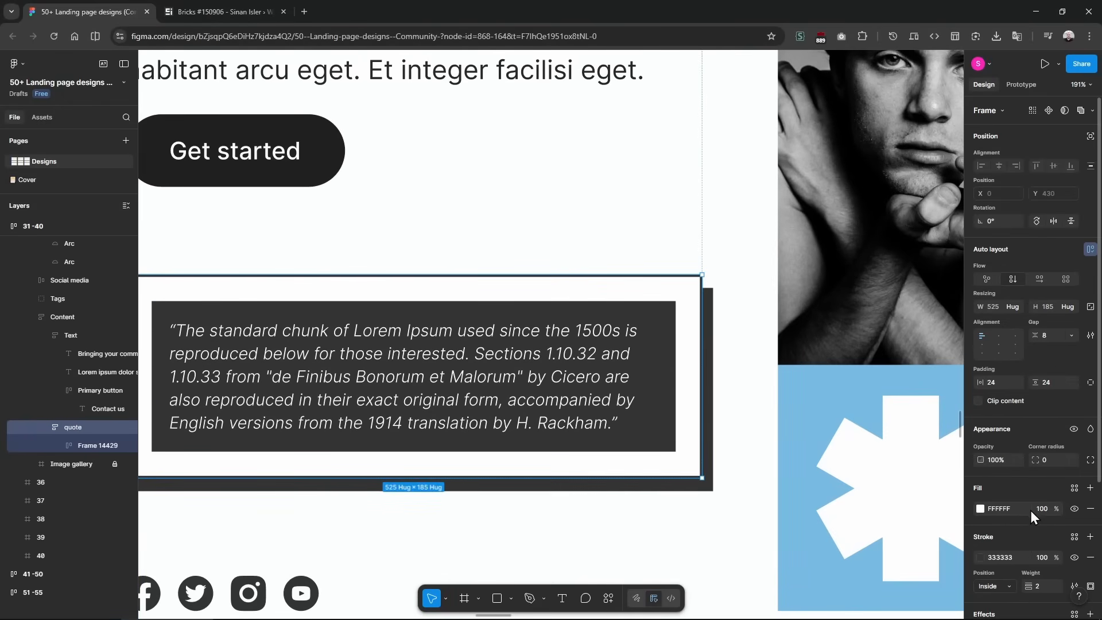
scroll(1038, 516, down, 4)
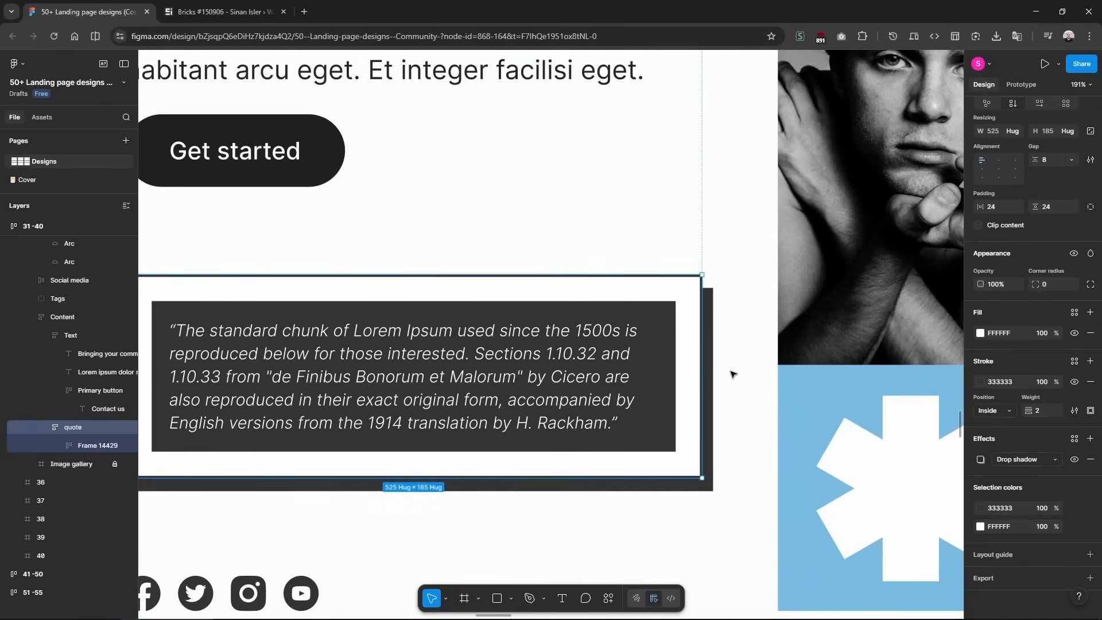
Gauge the offset of the quote box's drop shadow with a temporary rectangle at its upper right corner and delete it.
click(690, 359)
scroll(689, 359, down, 3)
scroll(739, 387, up, 2)
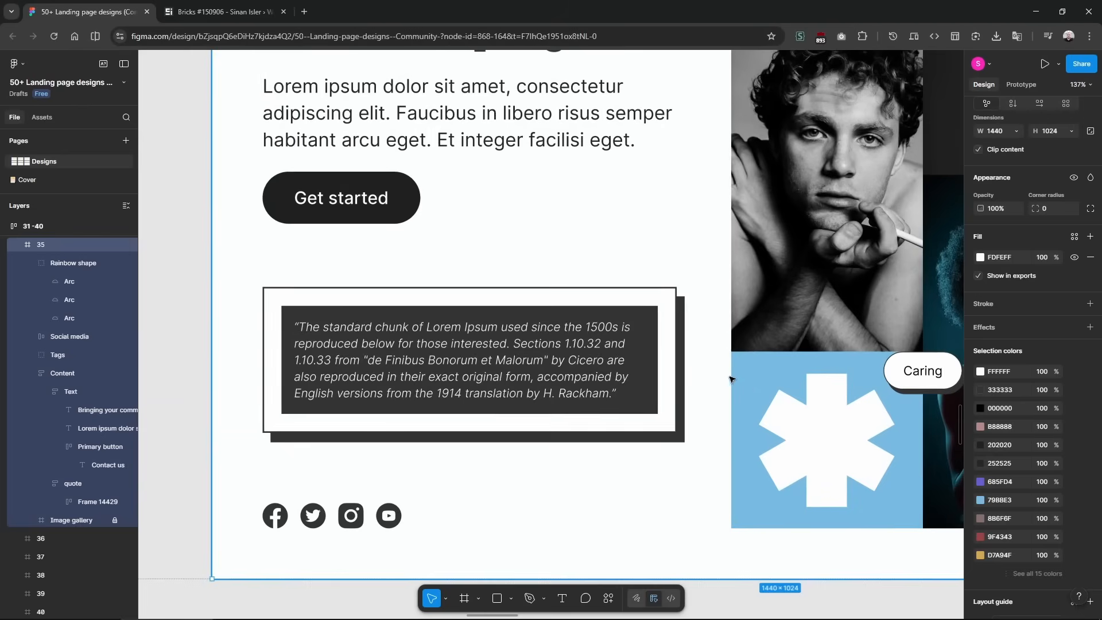
drag(729, 377, 685, 384)
scroll(642, 303, up, 4)
scroll(642, 303, down, 2)
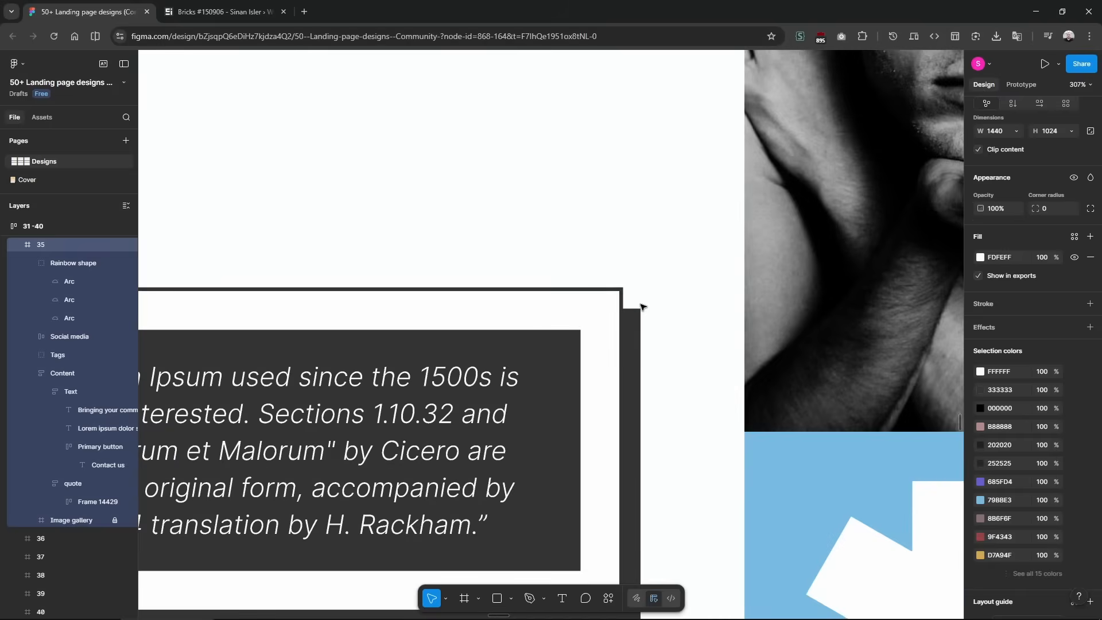
key(r)
drag(639, 308, 623, 291)
key(Delete)
click(664, 373)
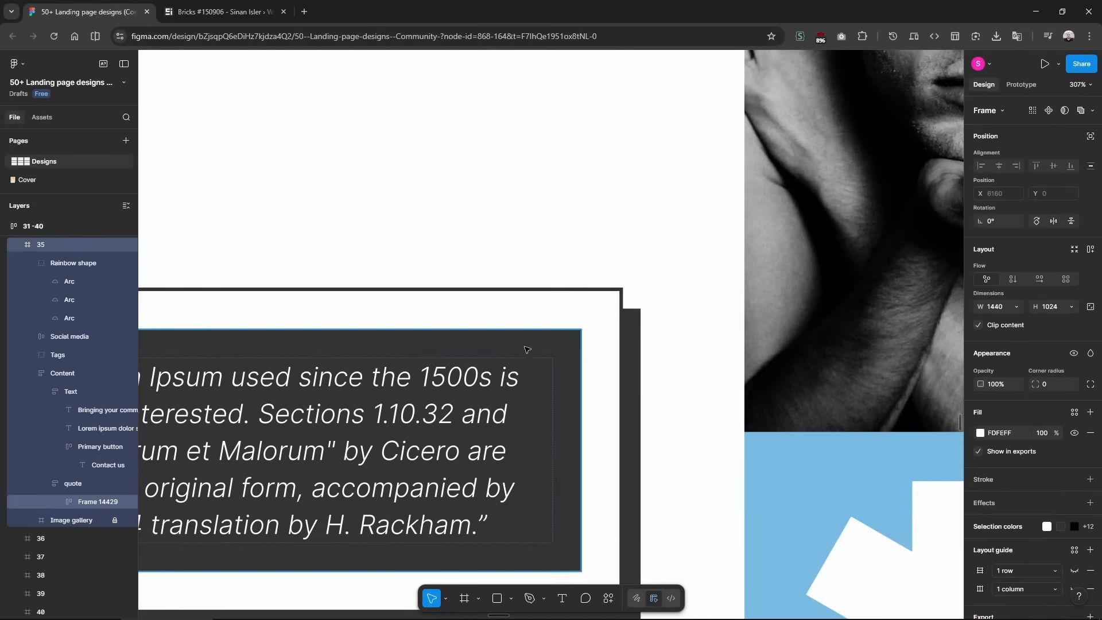
scroll(592, 397, down, 3)
Add a box shadow to the quote Block in Bricks with X 10, Y 10 and color #333.
click(241, 18)
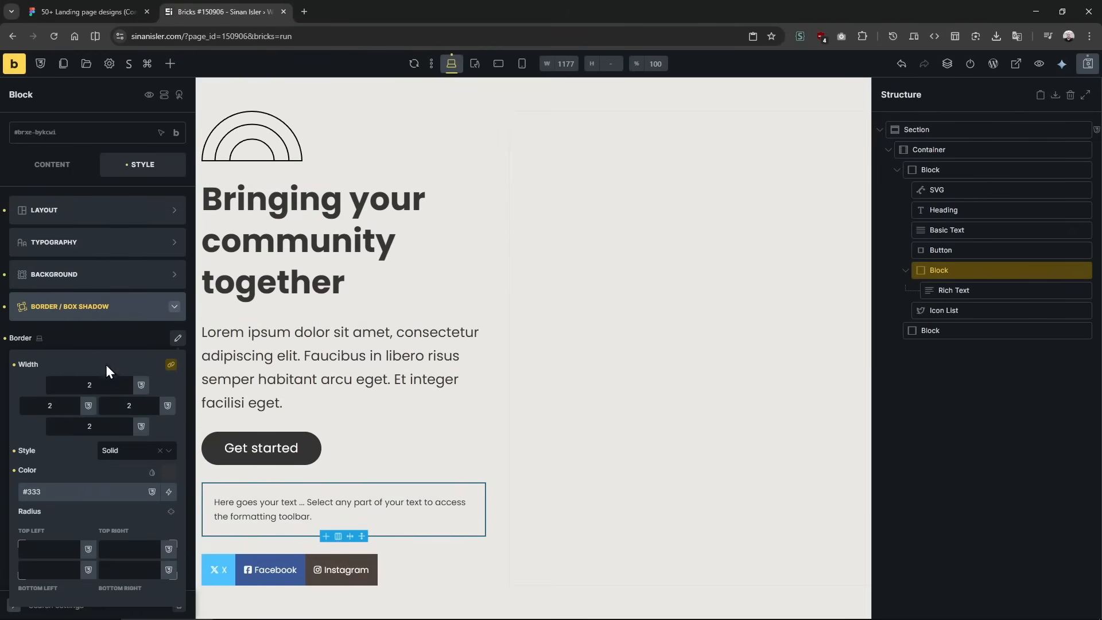
click(119, 337)
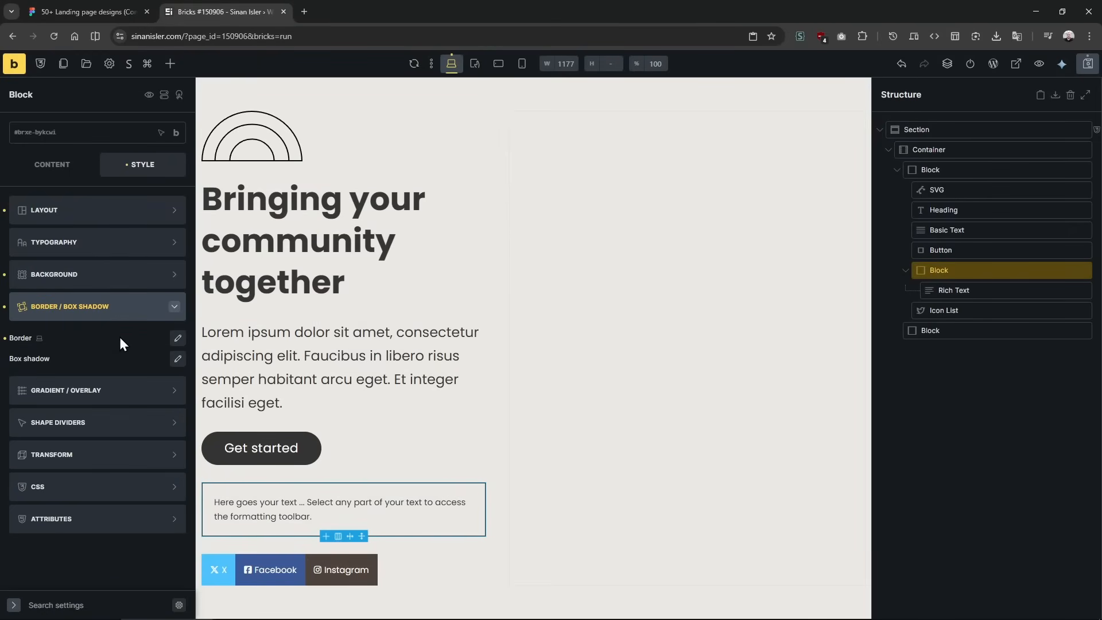
click(177, 358)
click(131, 399)
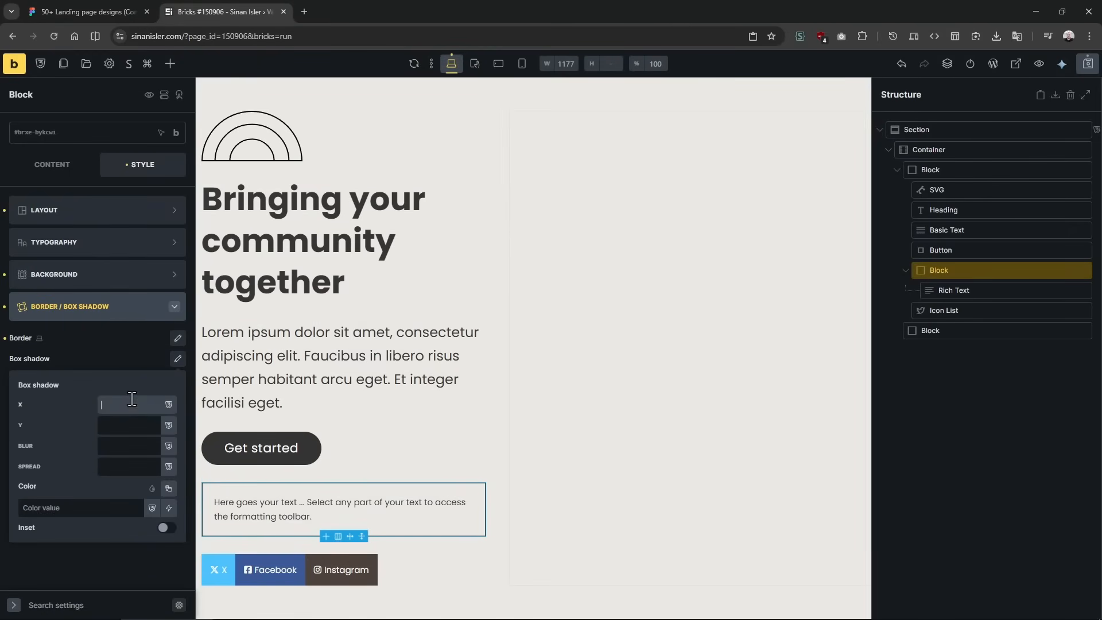
click(121, 429)
text(10)
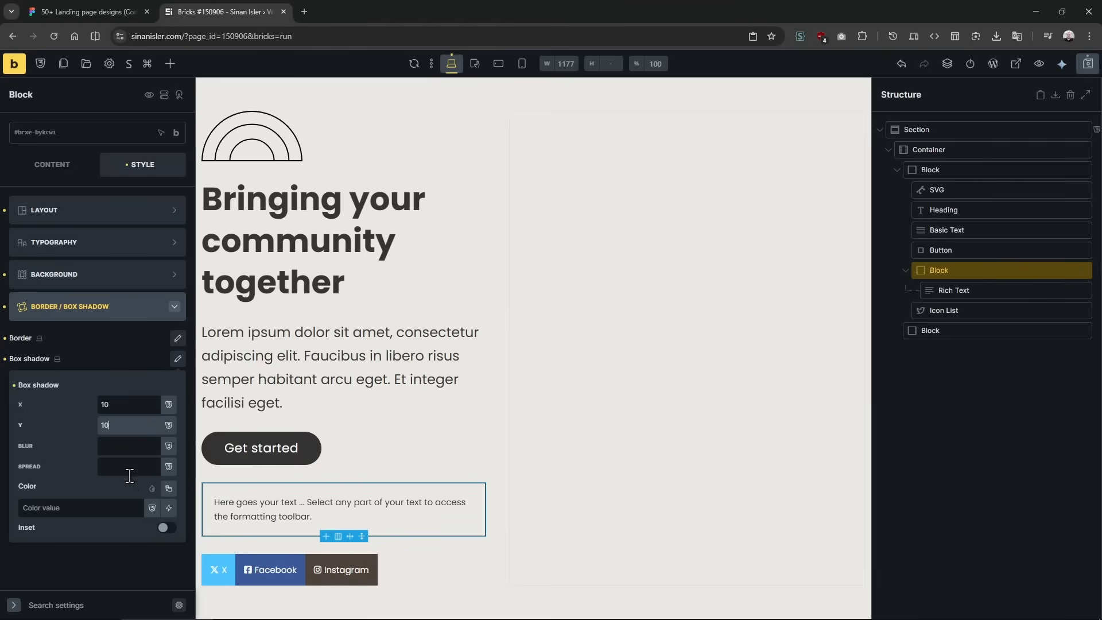
click(128, 509)
text(#)
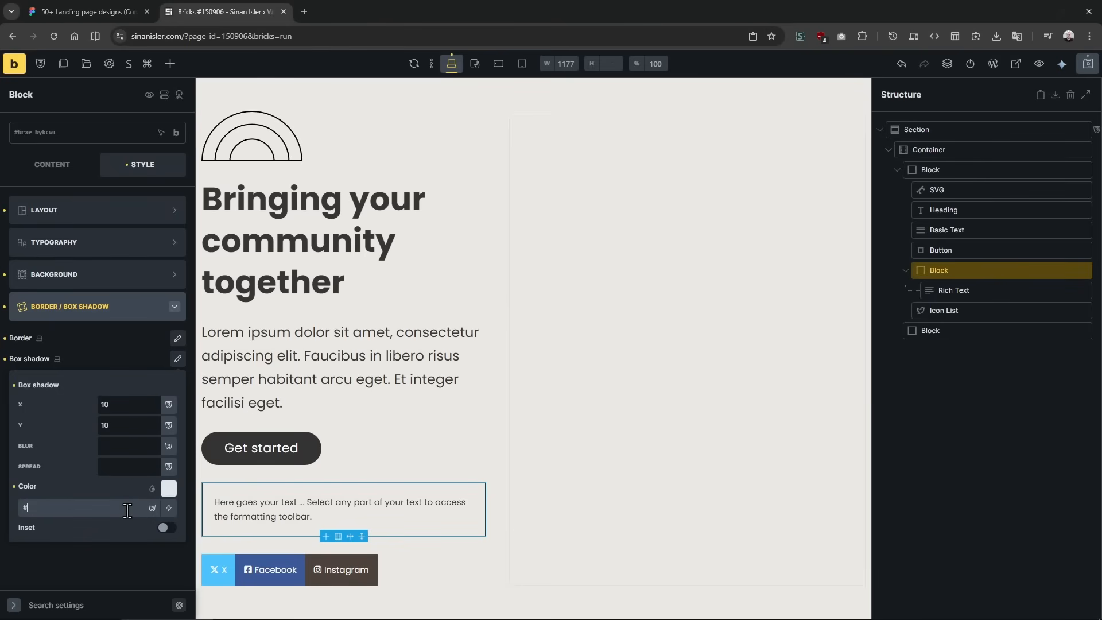
text(333)
Replace the Rich Text content inside the quote Block in Bricks with Figma's quote starting "The standard chunk of Lorem Ipsum used since the 1500s".
click(115, 11)
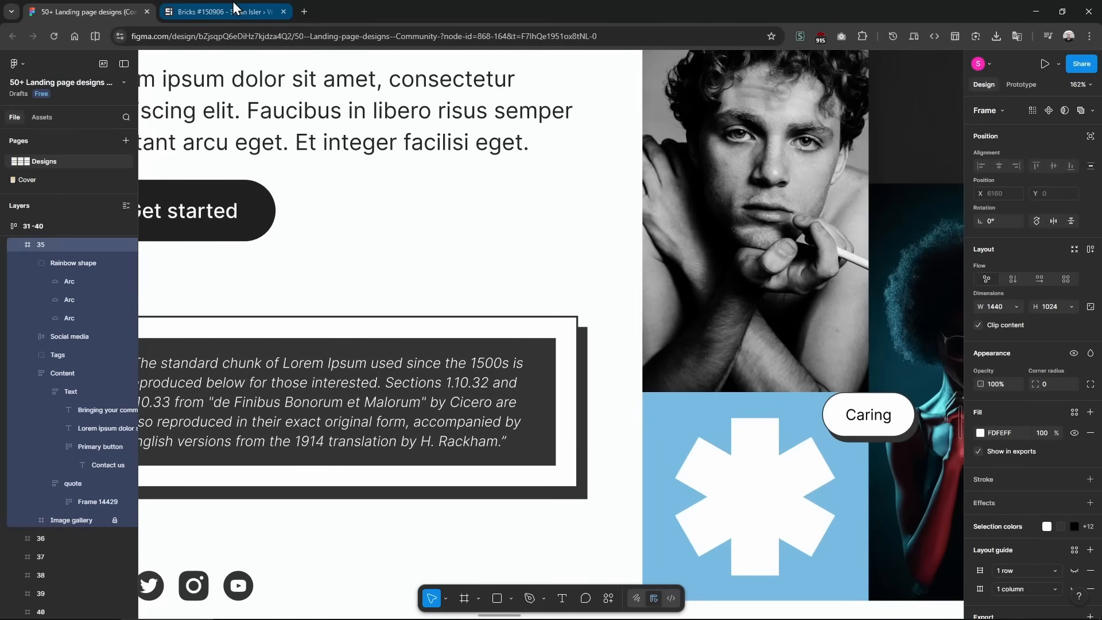
ctrl+click(320, 356)
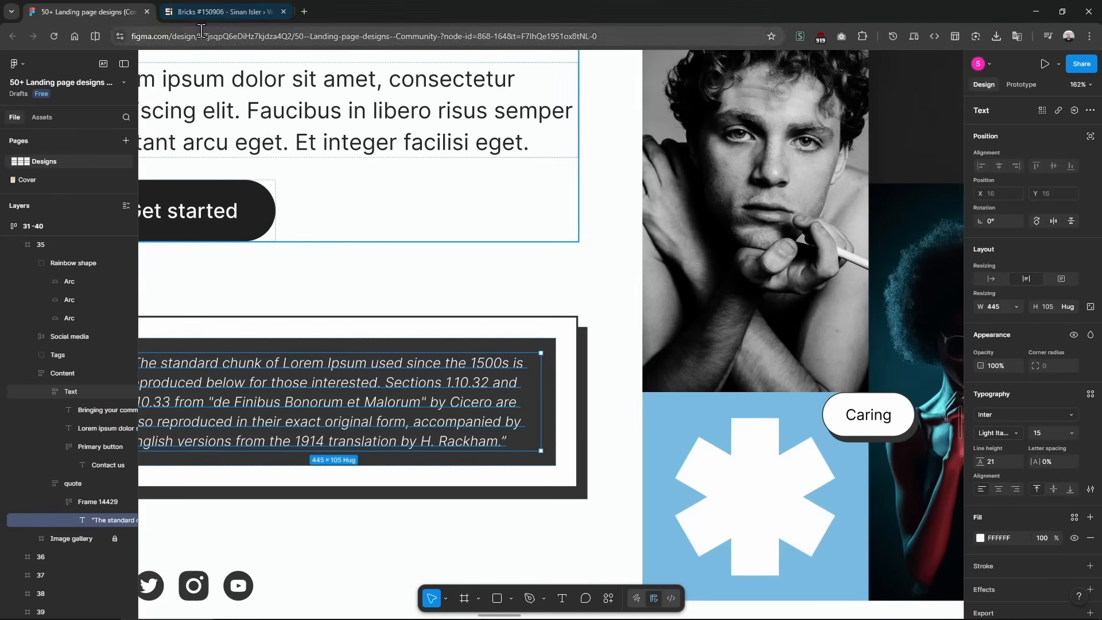
click(217, 11)
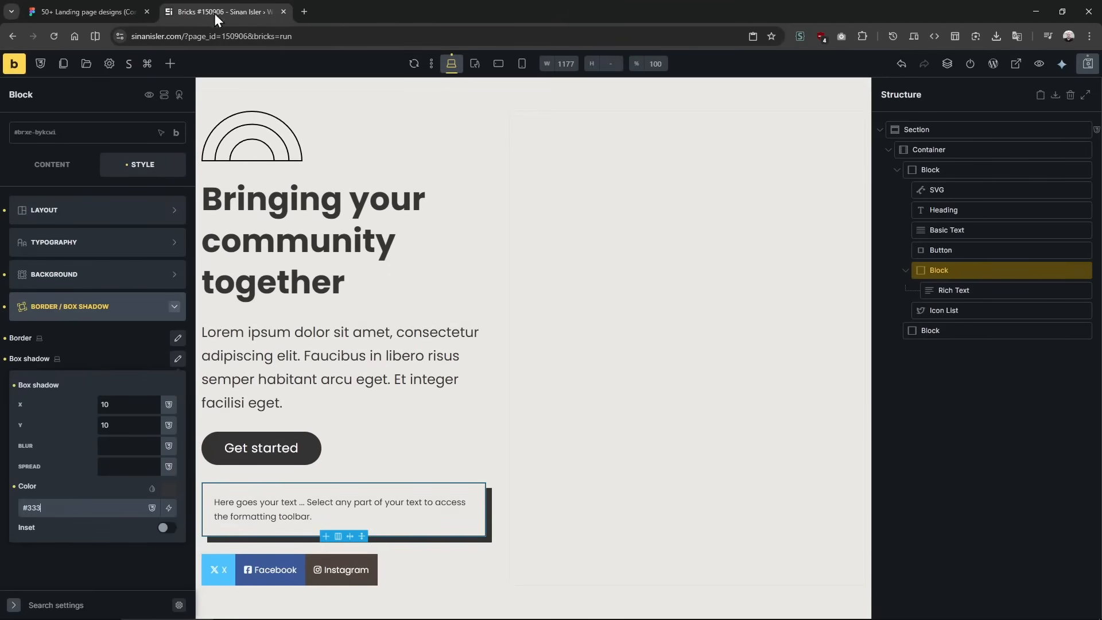
click(356, 509)
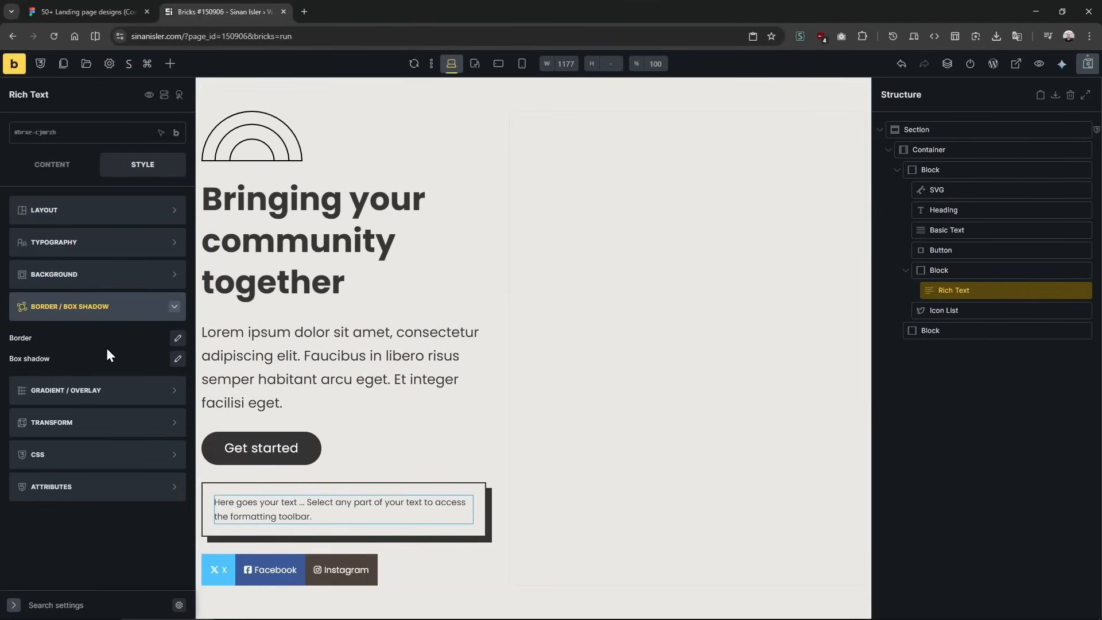
click(52, 165)
click(77, 279)
key(ctrl+a)
text("The standard chunk of Lorem Ipsum used since the 1500s is reproduced below for those interested. Sections 1.10.32 and 1.10.33 from "de Finibus Bonorum et Malorum" by Cicero are also reproduced in their exact original form, accompanied by English versions from the 1914 translation by H. Rackham.")
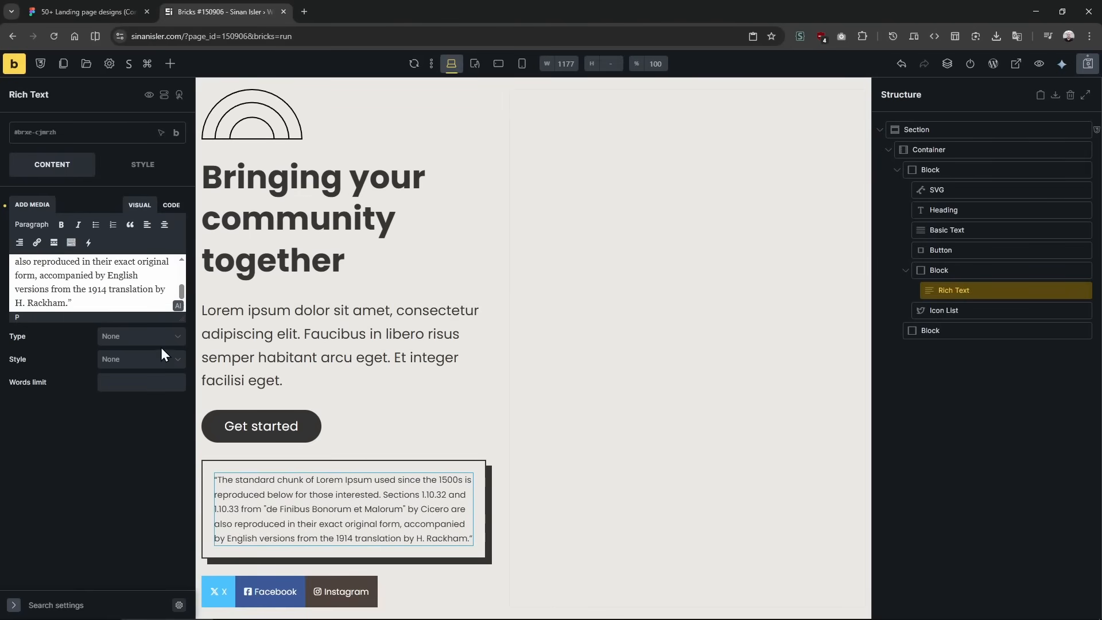
Compare the quote's text style with Figma and italicize the whole quote paragraph in Bricks.
triple_click(122, 275)
click(115, 7)
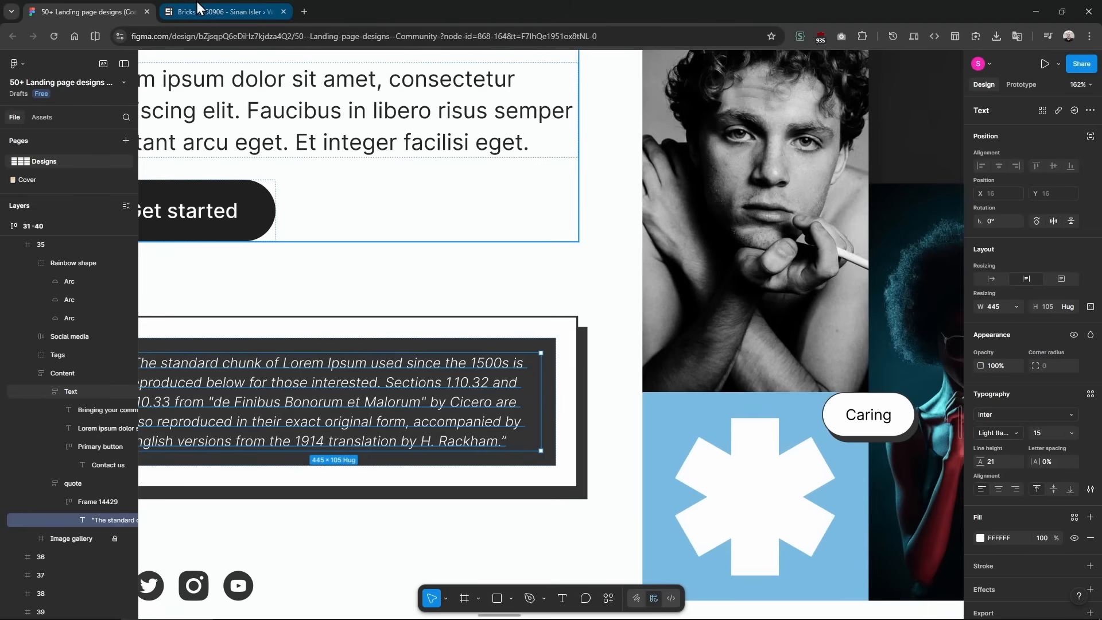
click(196, 2)
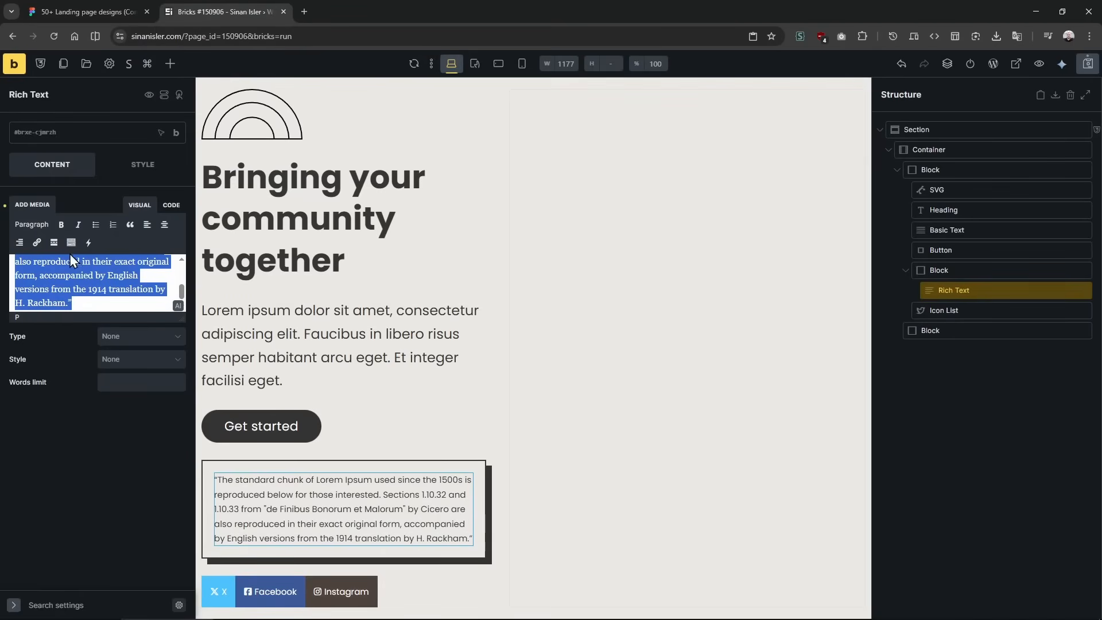
click(78, 224)
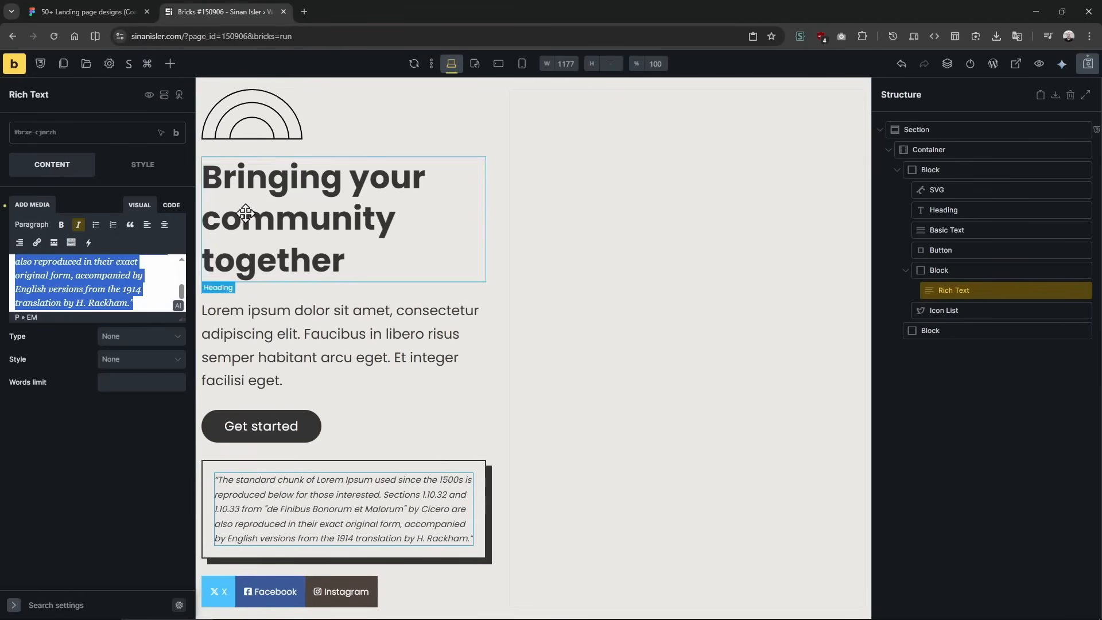
Gauge the padding between the dark quote panel's edge and its text in Figma with a temporary rectangle, and undo it.
click(109, 8)
click(558, 366)
key(r)
drag(564, 356, 537, 349)
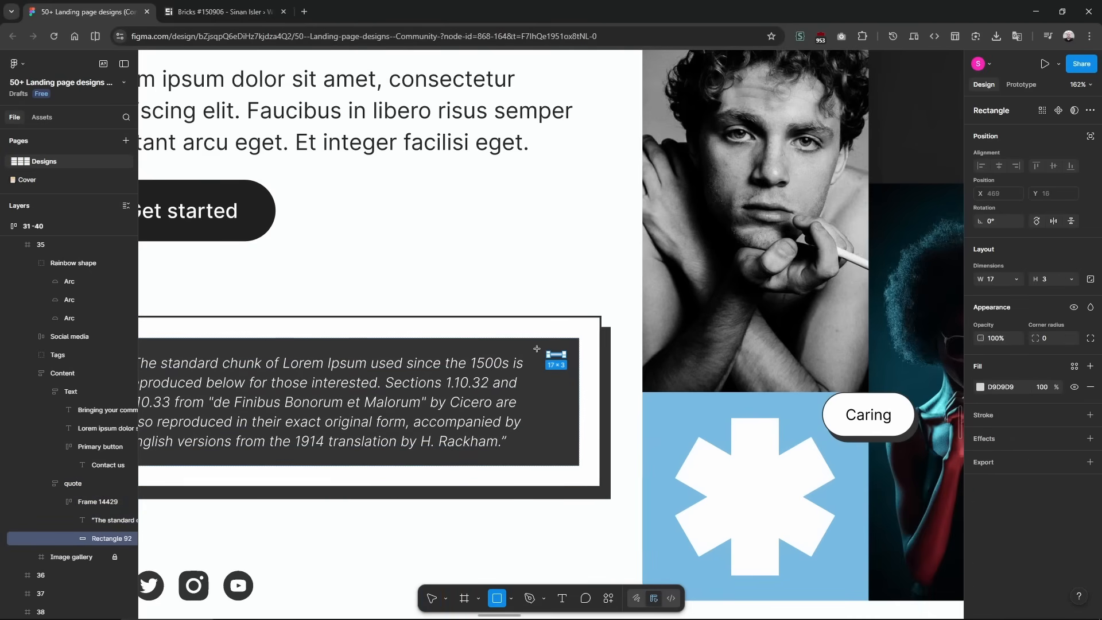
key(ctrl+z)
In Bricks, give the quote's Rich Text element linked padding of 10 on all sides.
click(242, 11)
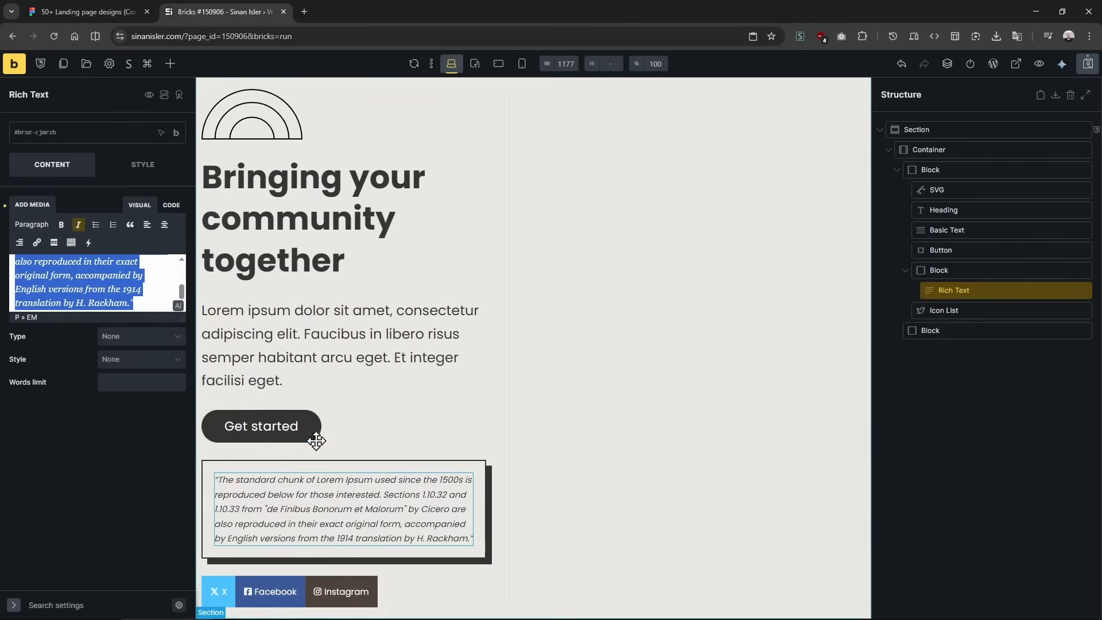
click(141, 166)
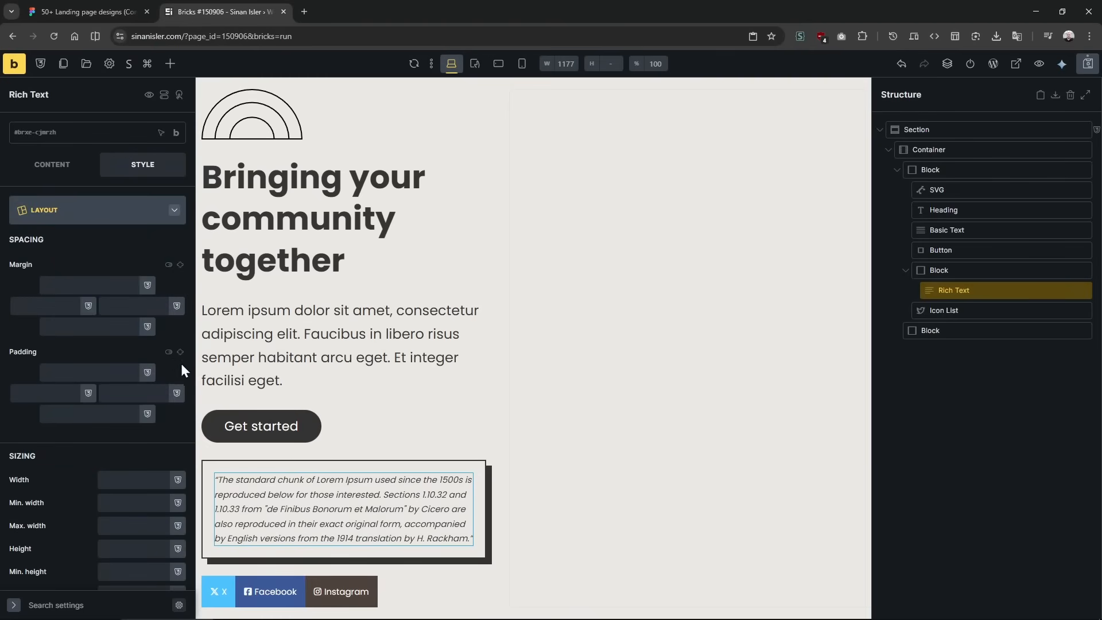
click(180, 352)
click(113, 373)
text(10)
click(112, 213)
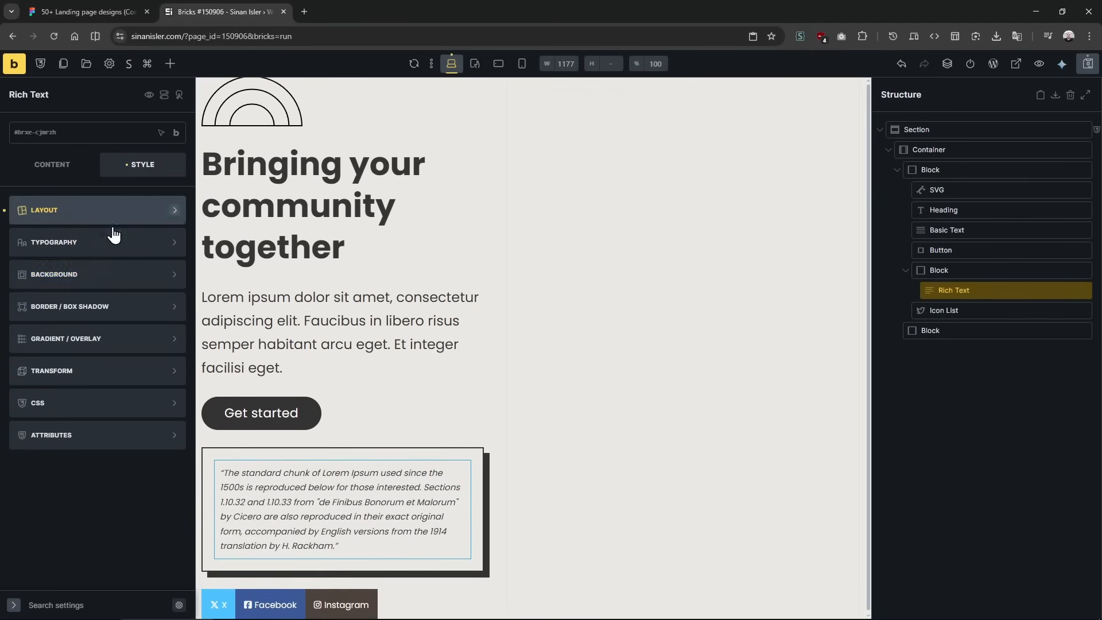
Set the quote Rich Text's background color to #333.
click(121, 280)
click(100, 326)
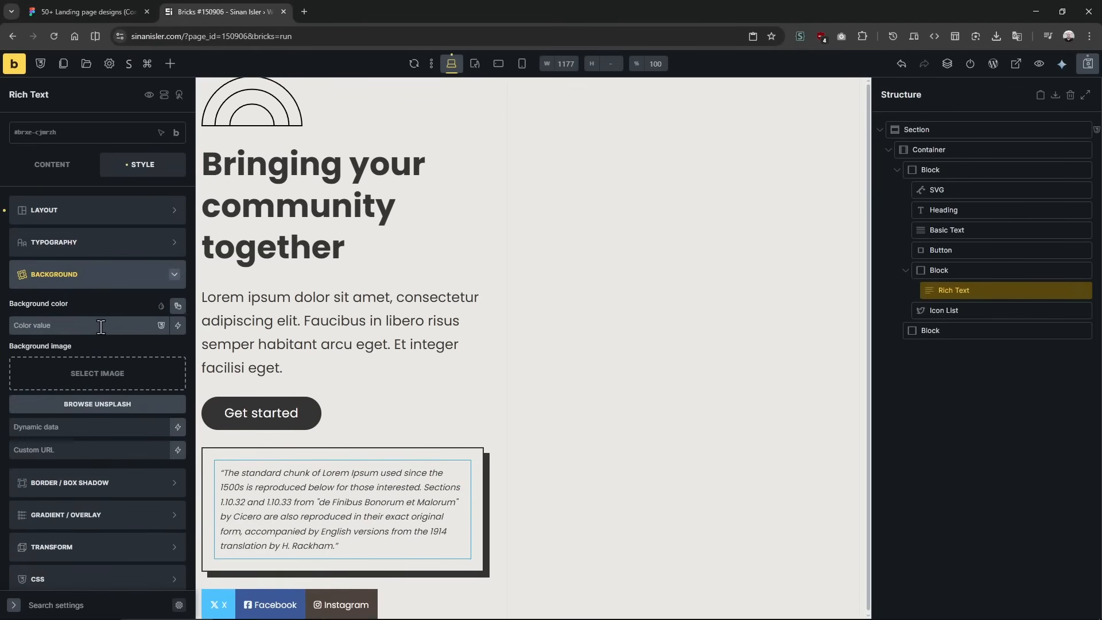
text(#333)
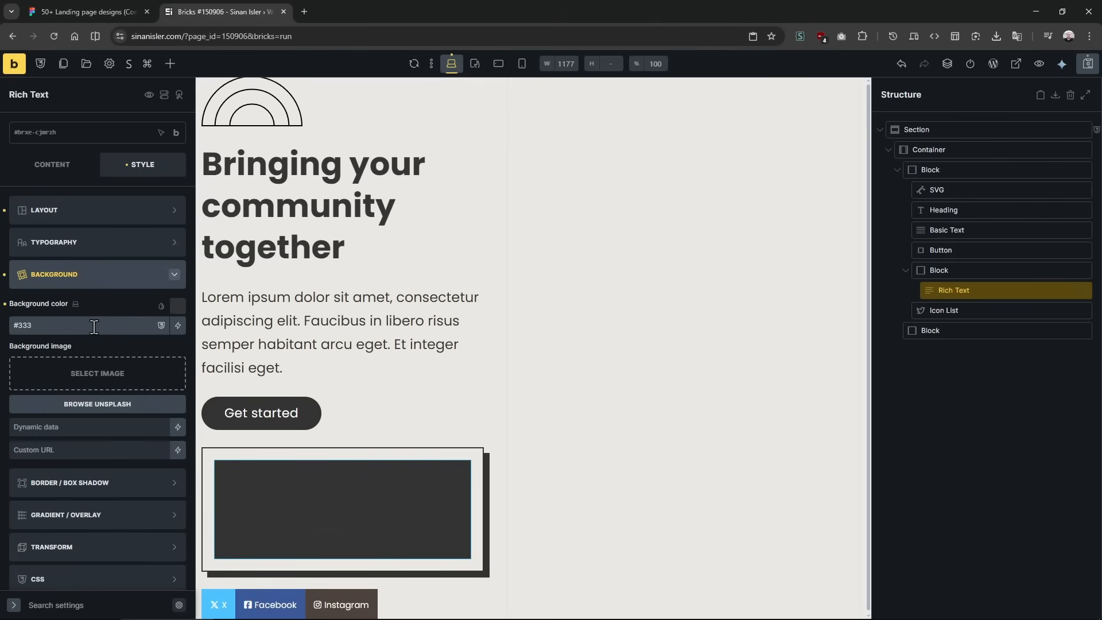
Set the quote Rich Text's typography color to white, #ffffff.
click(97, 246)
click(177, 274)
click(85, 252)
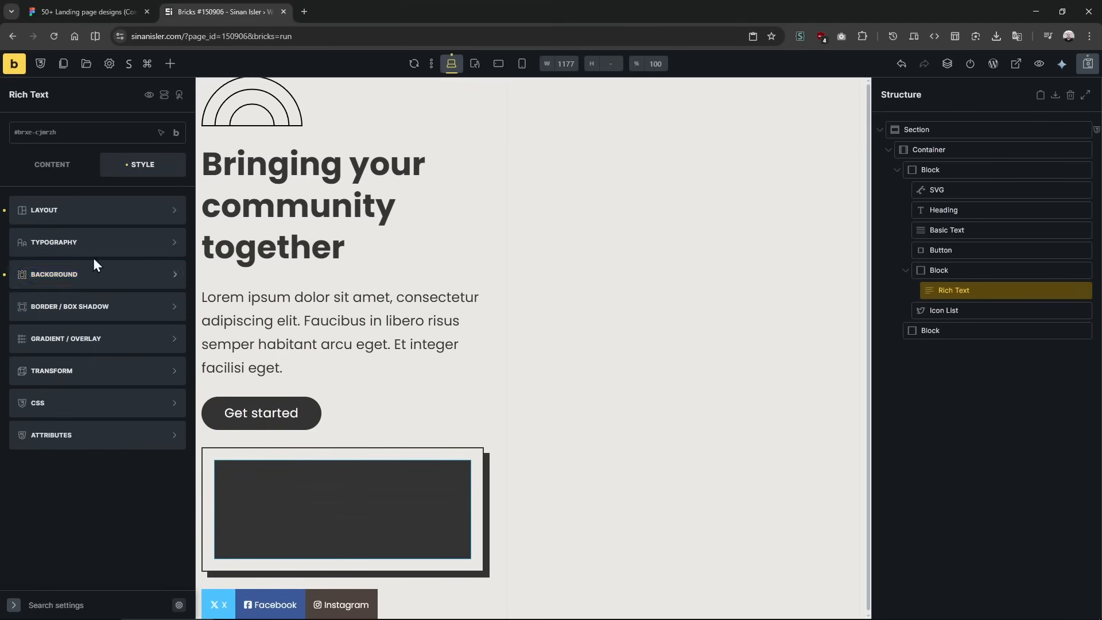
click(95, 246)
click(176, 274)
click(27, 302)
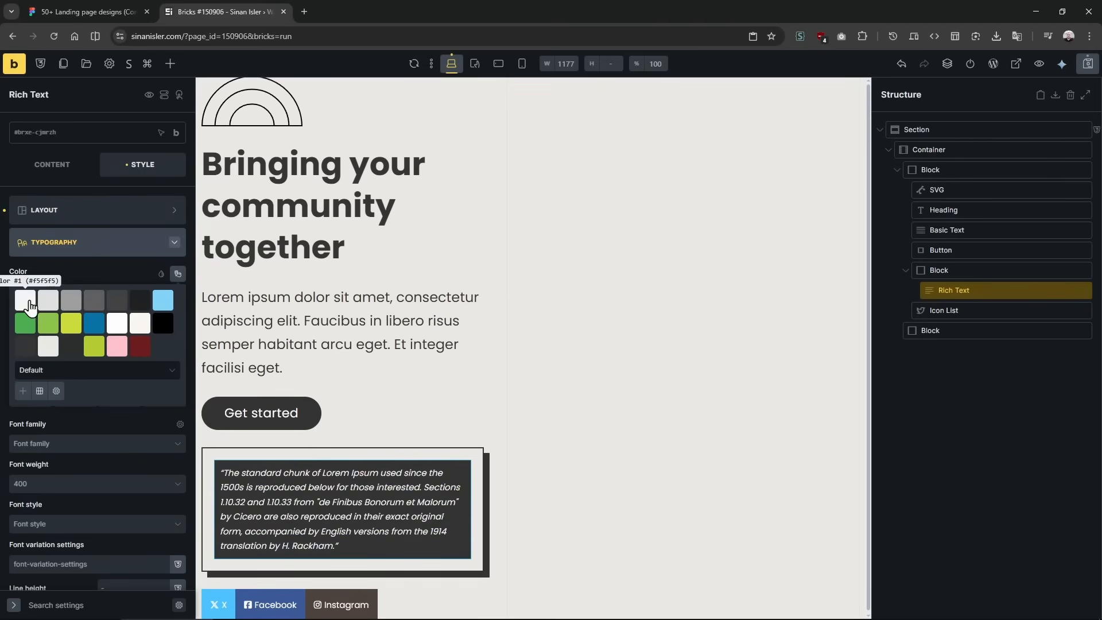
click(117, 324)
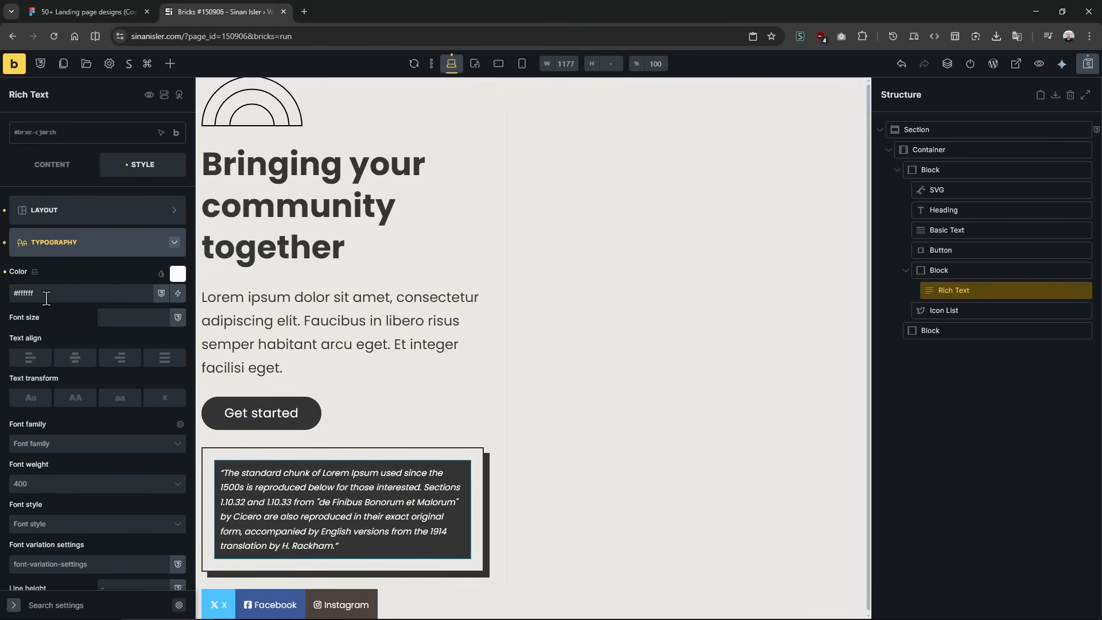
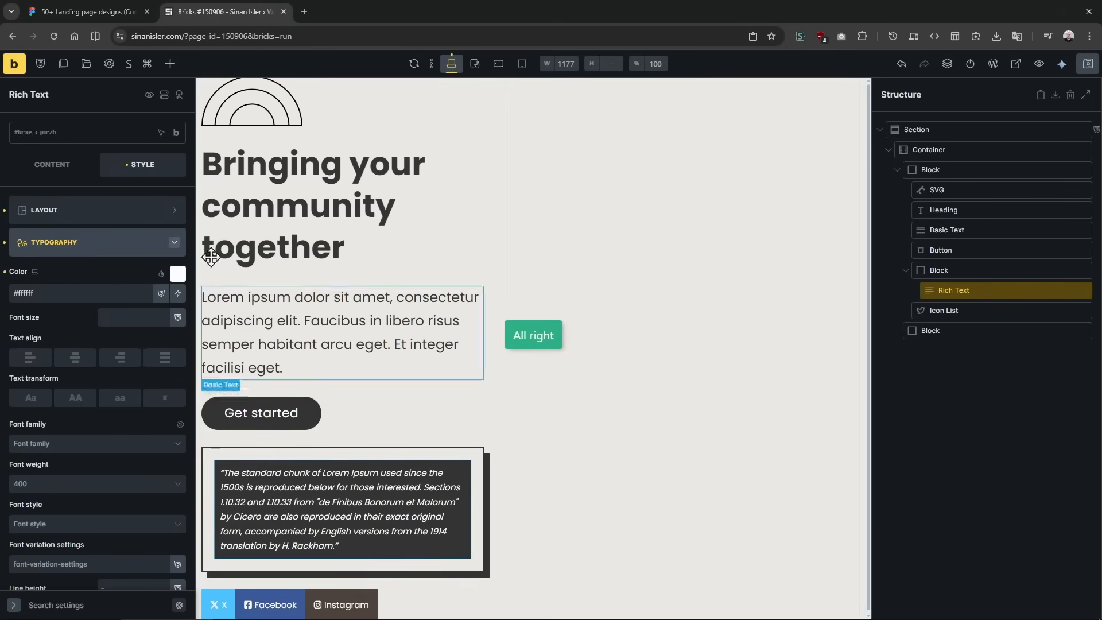
Inspect the text properties of the quote paragraph in Figma and return to Bricks.
click(119, 12)
scroll(414, 390, down, 2)
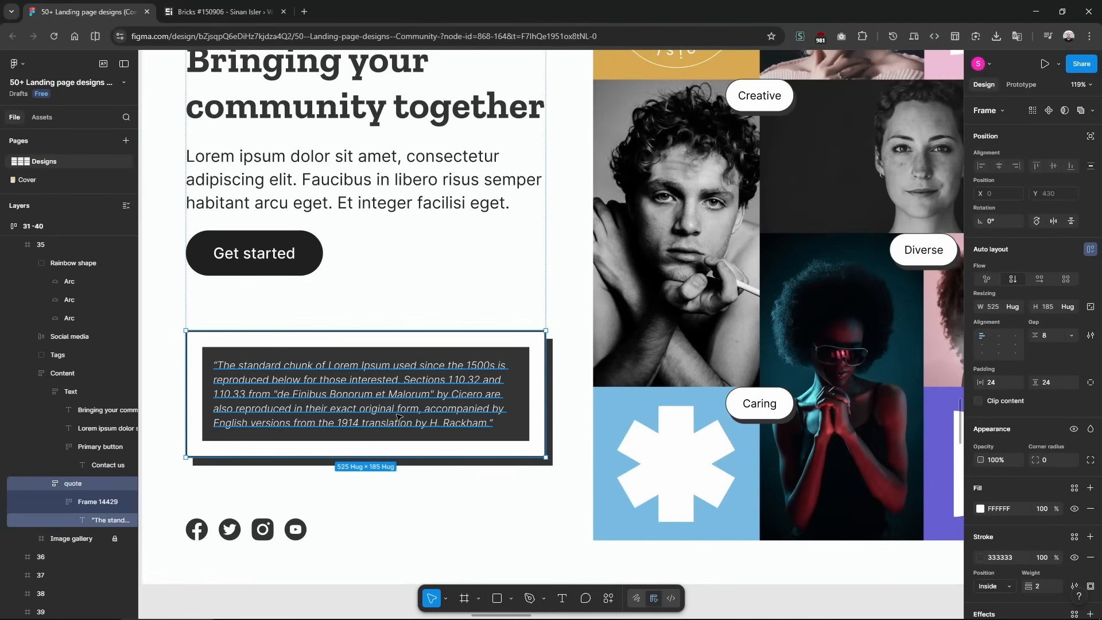
ctrl+click(397, 415)
click(231, 3)
click(64, 2)
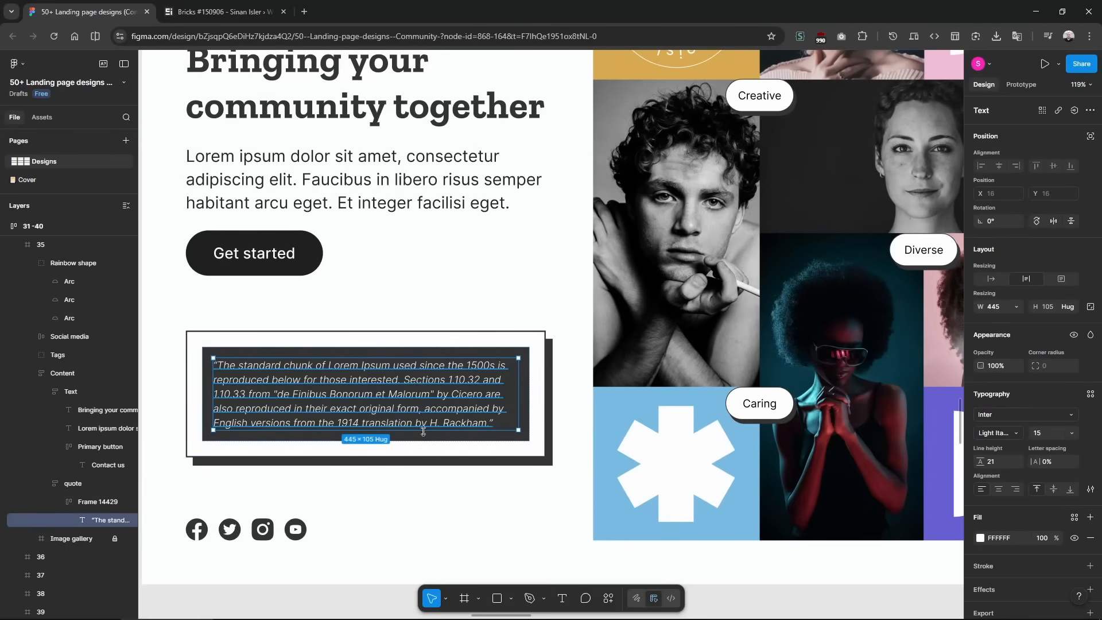
click(201, 3)
Check the page layout at 80% browser zoom and in the Bricks preview, and return to the builder.
key(ctrl+minus)
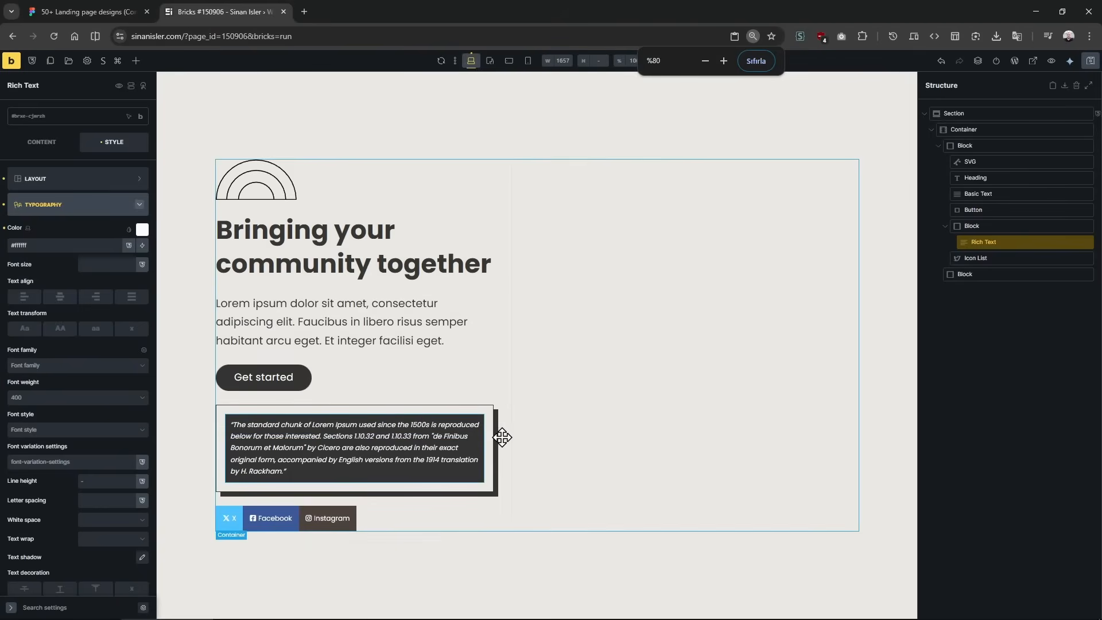
key(ctrl+0)
click(1061, 64)
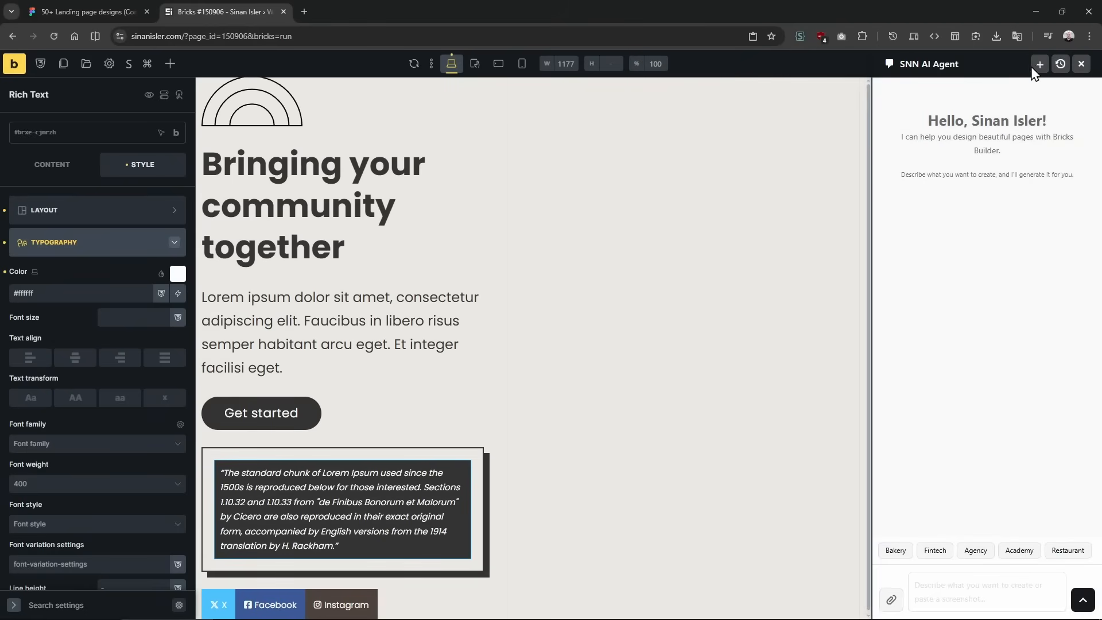
click(1034, 71)
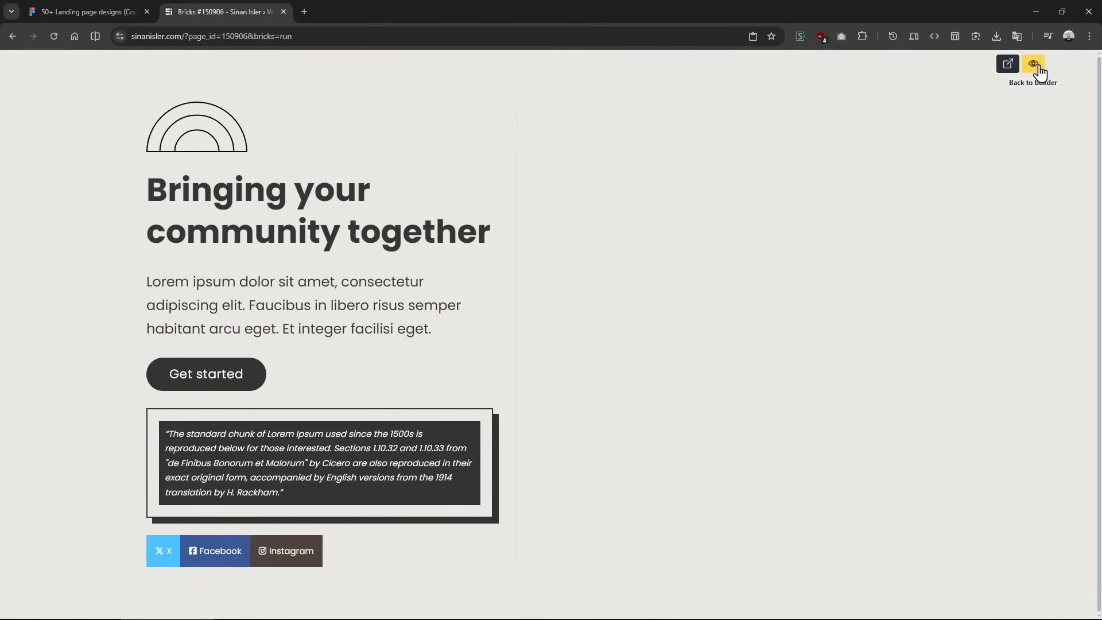
click(1039, 68)
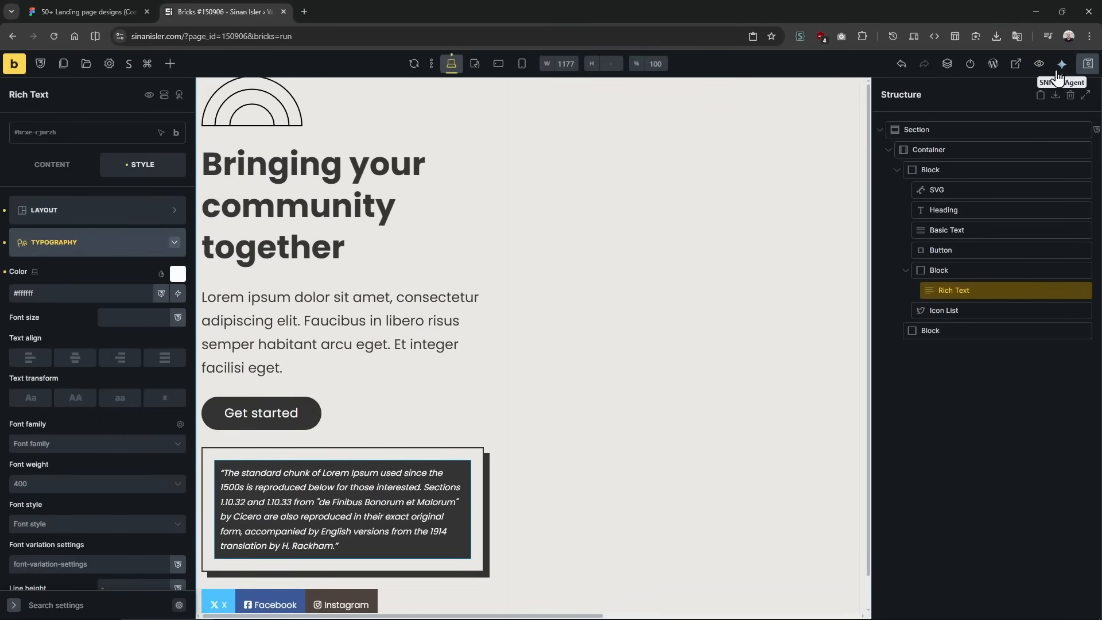
Compare the left column with the full Figma design and select the social Icon List in Bricks.
click(81, 9)
scroll(437, 276, down, 3)
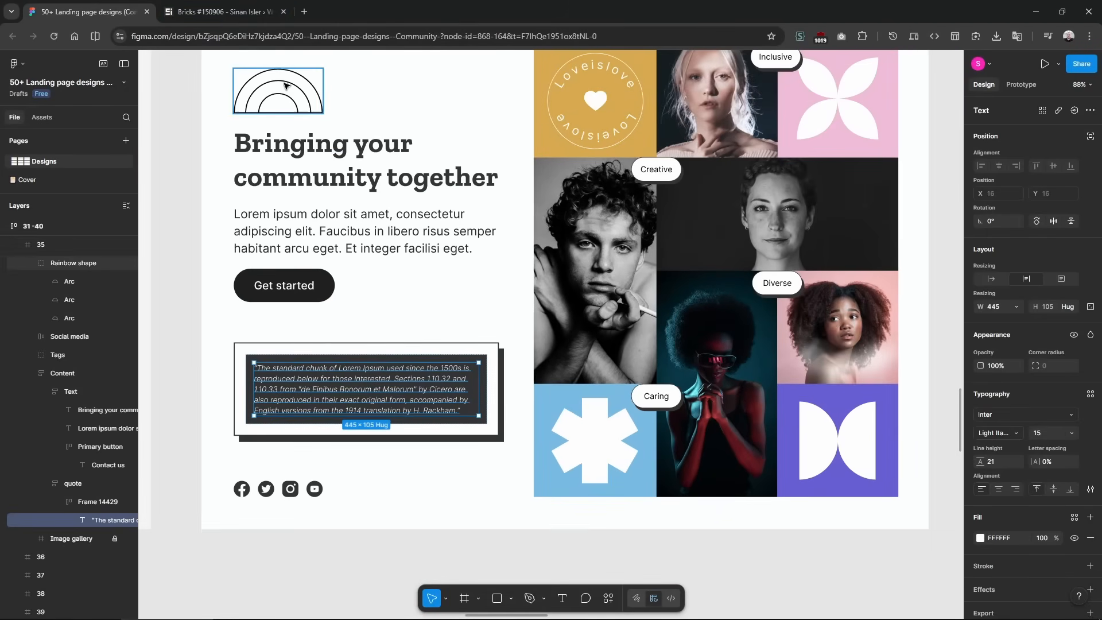
click(197, 4)
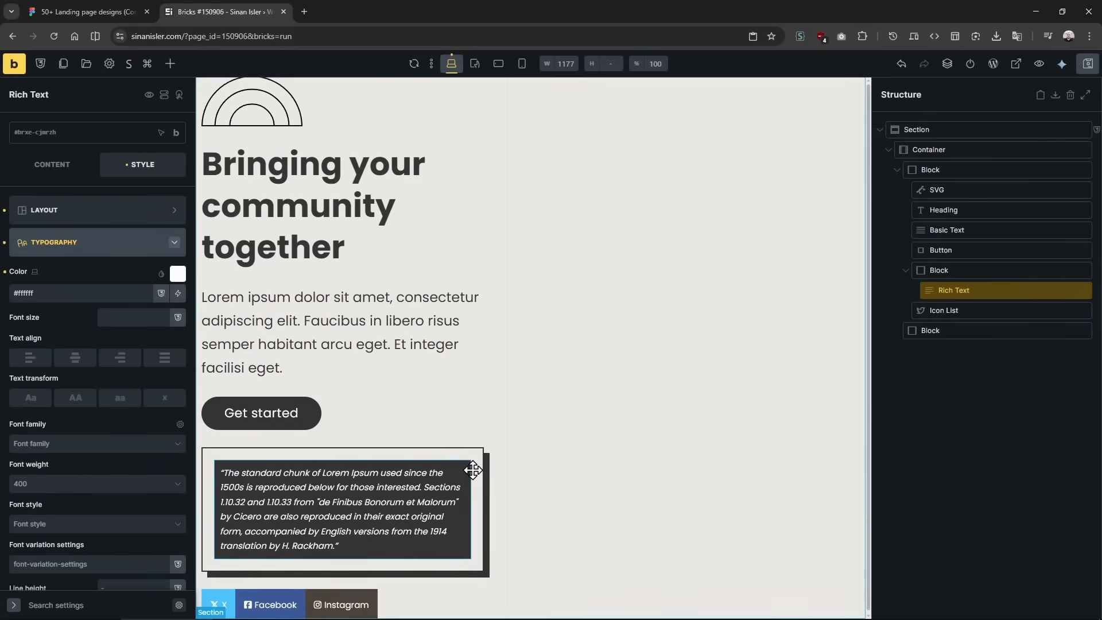
click(342, 602)
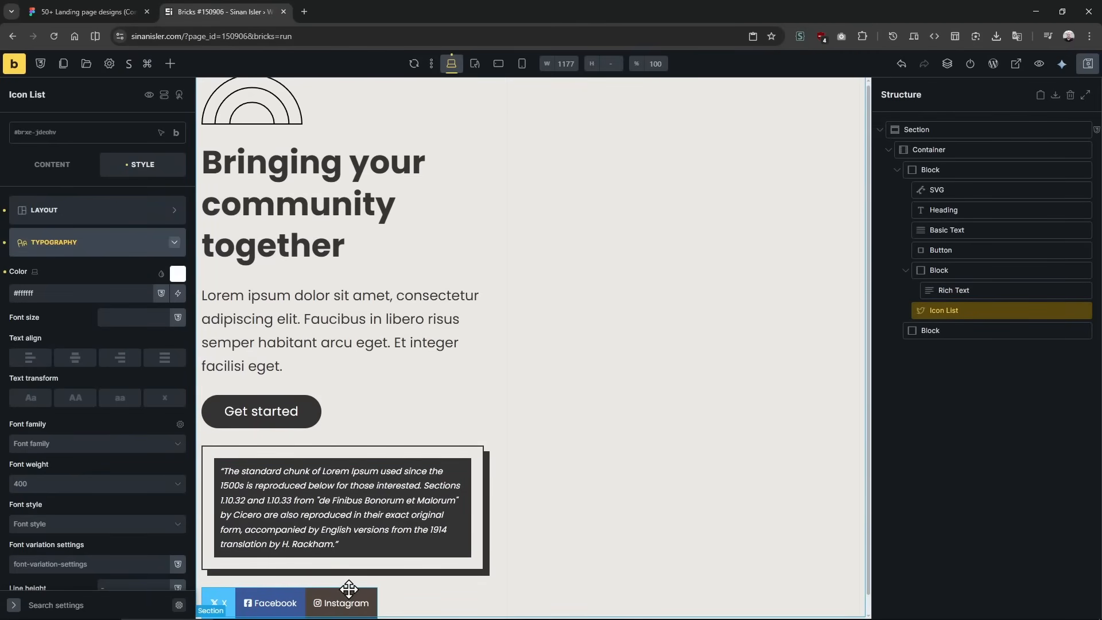
Gauge the gap between Figma's Get started button and the quote box with a temporary rectangle, and undo it.
click(96, 1)
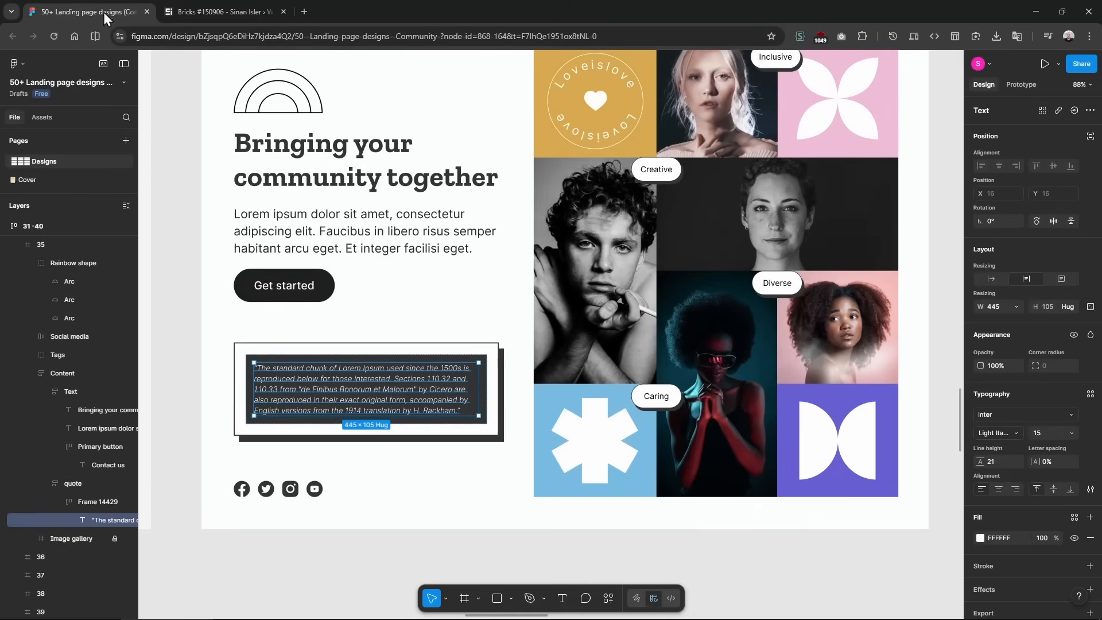
click(171, 344)
key(r)
drag(214, 338, 219, 305)
key(ctrl+z)
key(r)
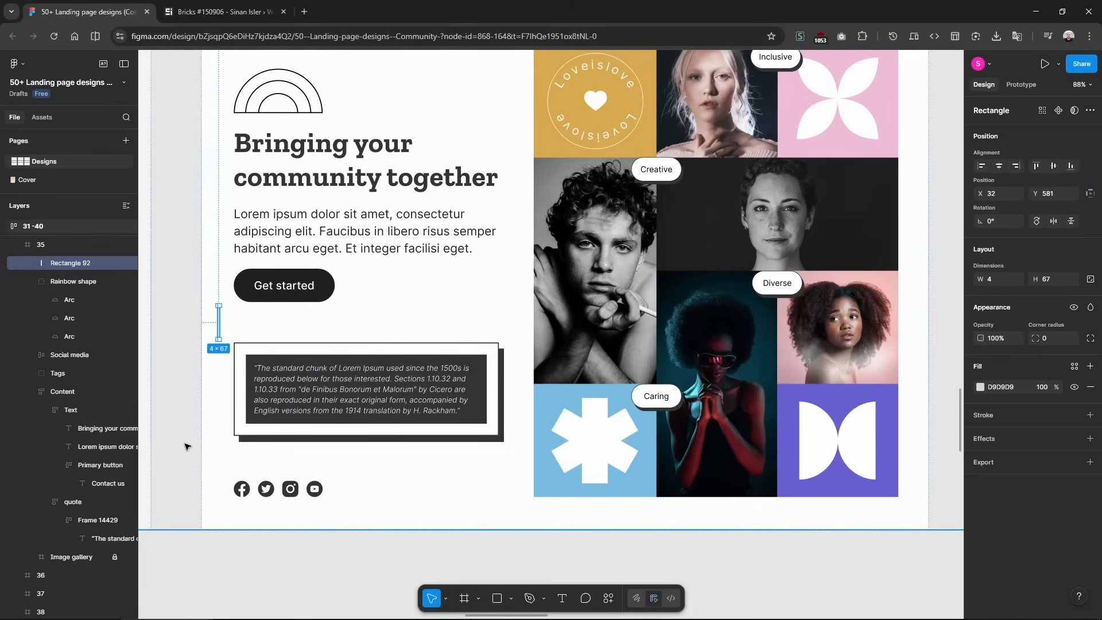
key(ctrl+z)
In Bricks, review the quote Block's spacing settings and the left column Block's layout and row gap settings.
click(204, 8)
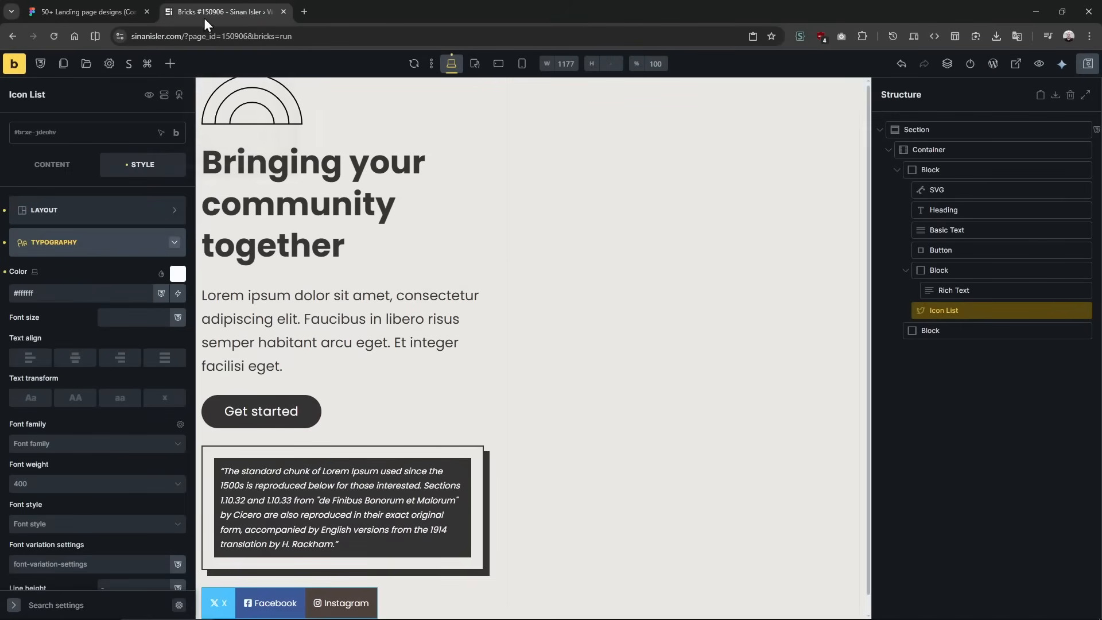
click(961, 271)
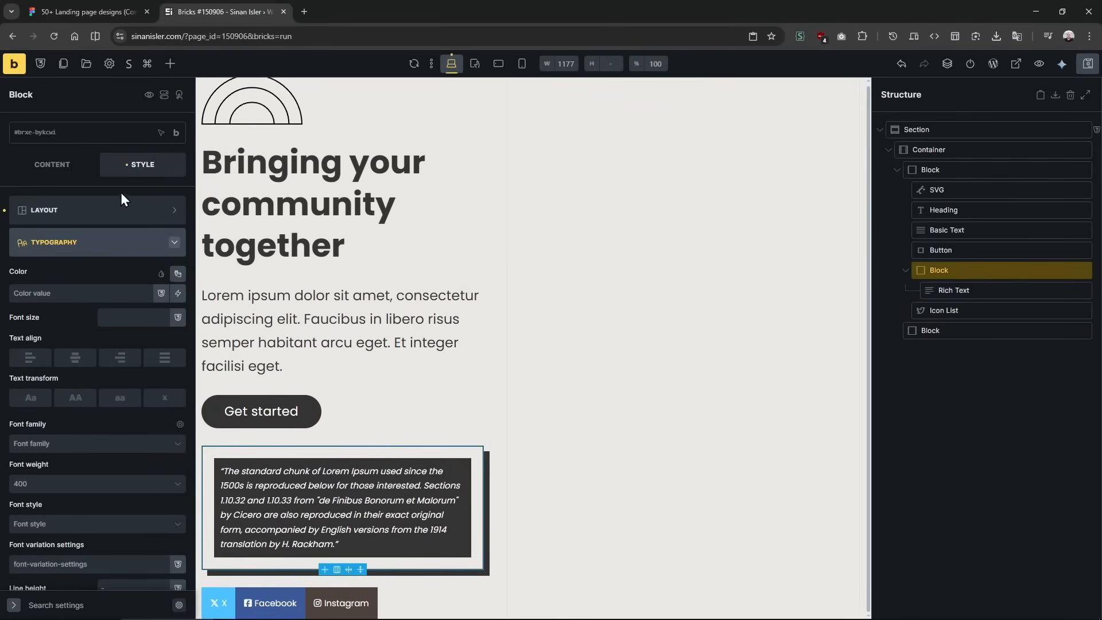
click(118, 201)
click(101, 286)
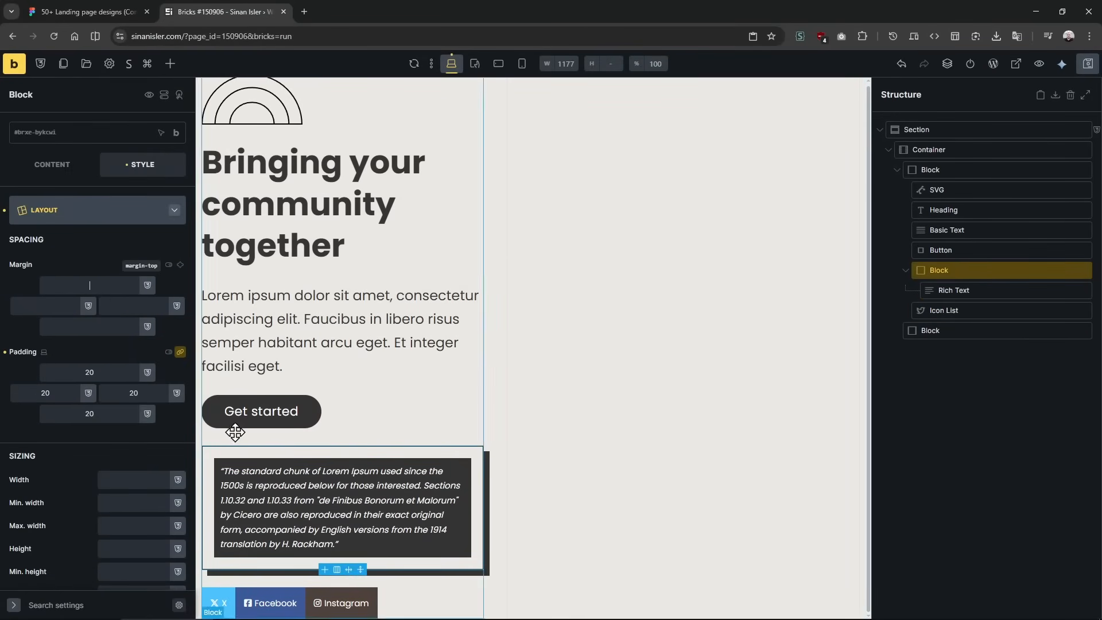
click(952, 170)
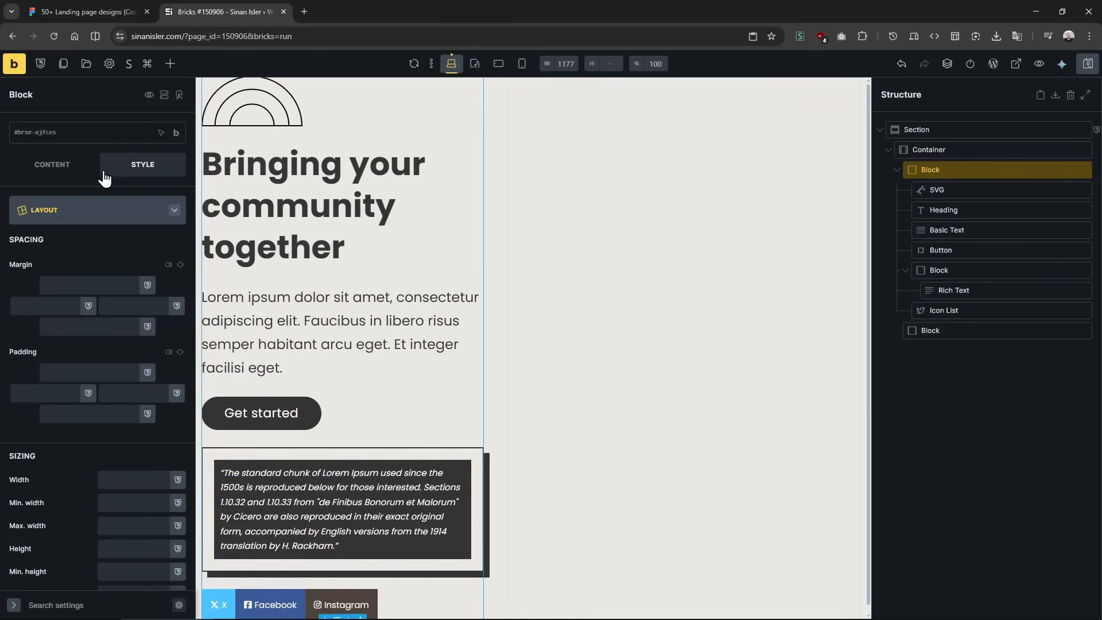
click(92, 165)
scroll(108, 289, down, 1)
scroll(108, 290, up, 1)
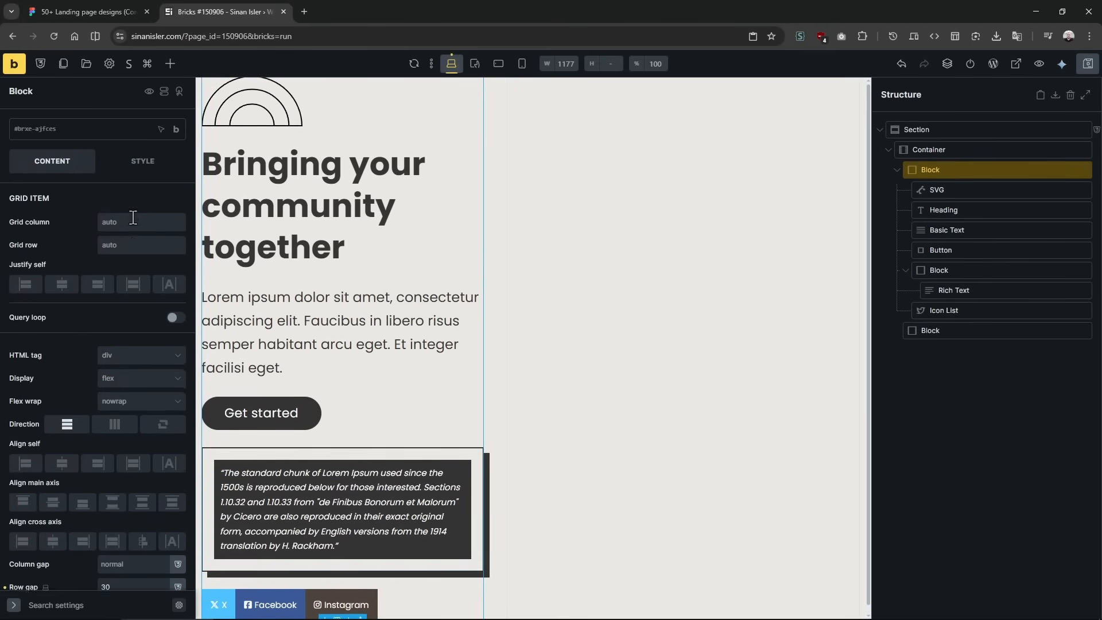
click(140, 166)
Set the quote Block's top and bottom margins to 20 and preview the page.
click(917, 270)
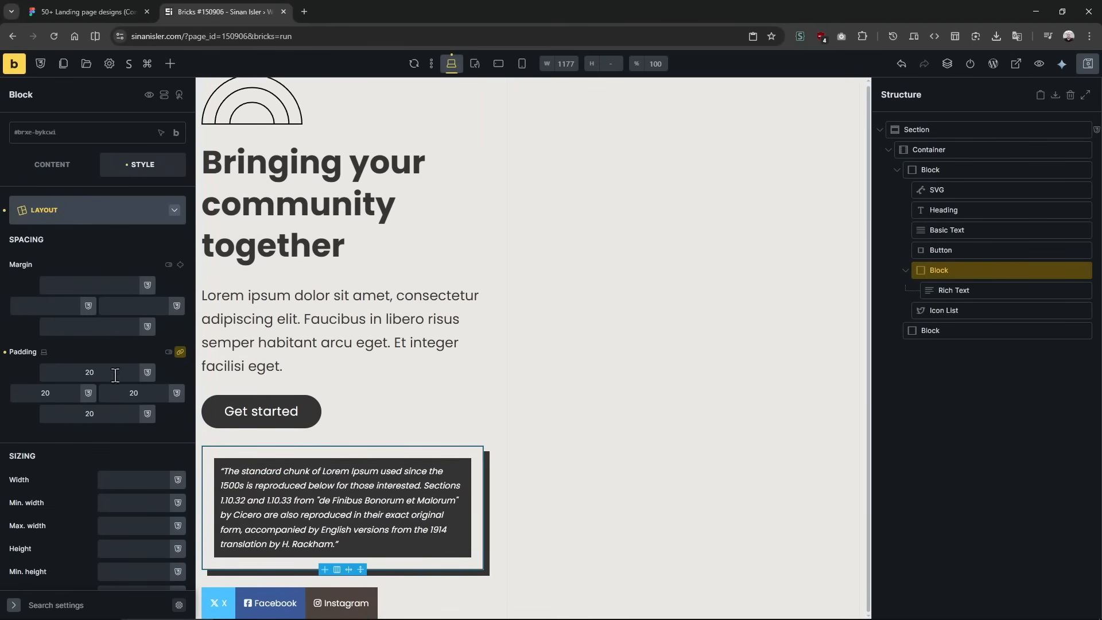
text(20)
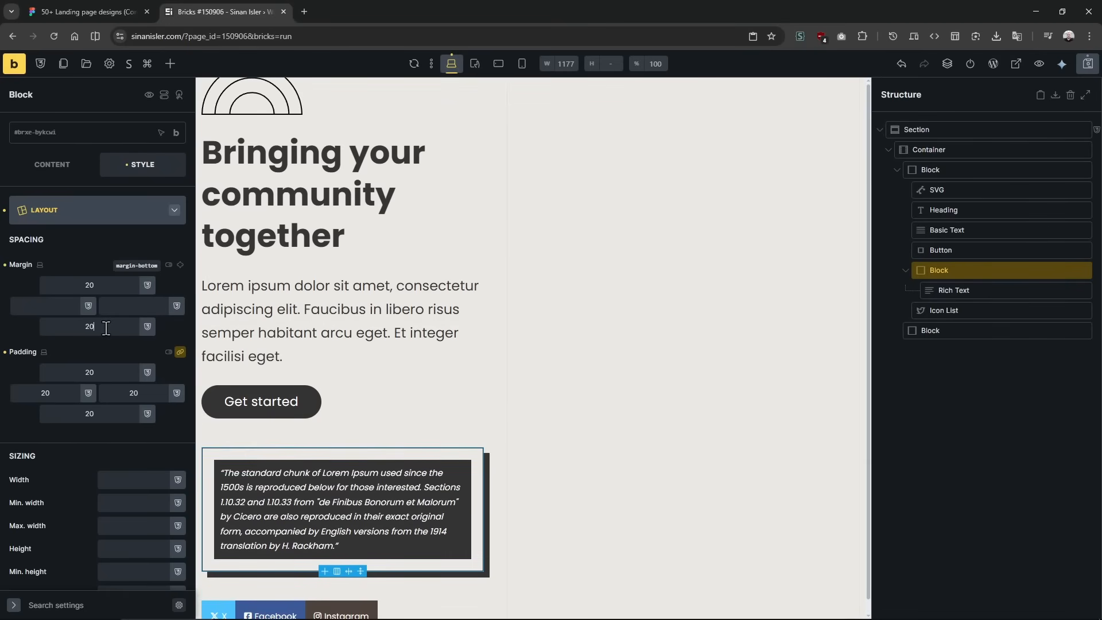
click(107, 324)
text(20)
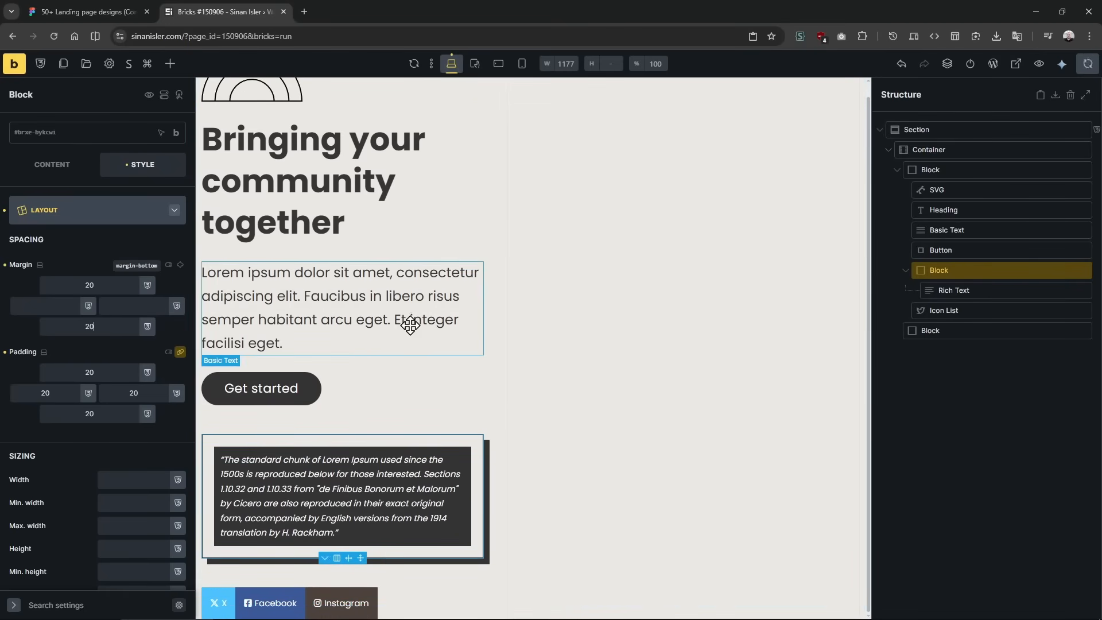
click(1038, 64)
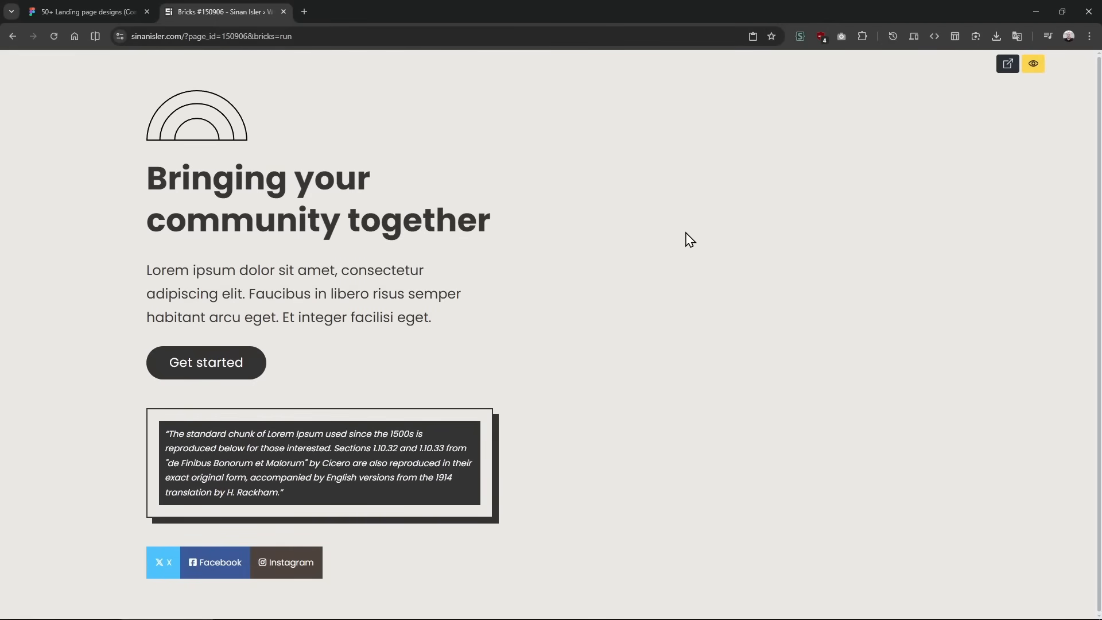
click(1032, 63)
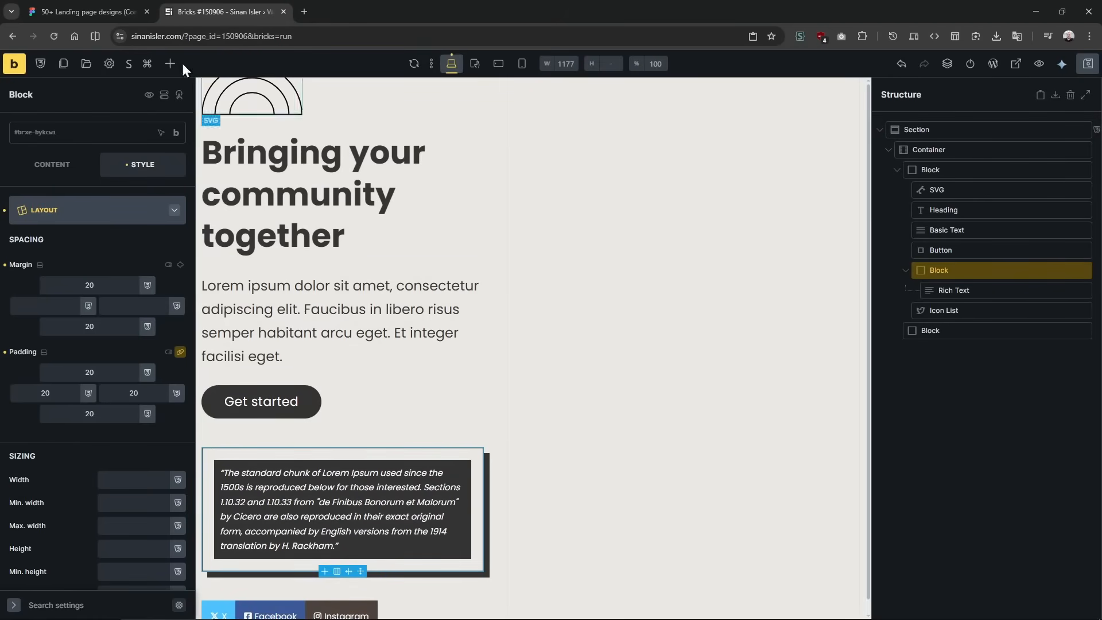
Remove the Facebook and Instagram items from the social Icon List, leaving only the X item.
click(275, 605)
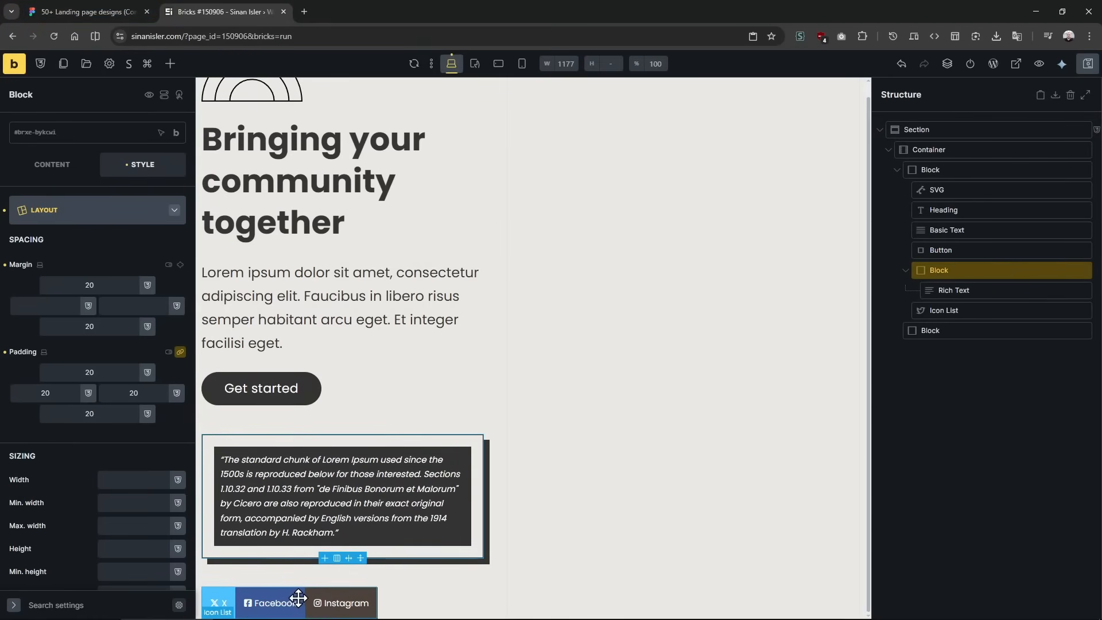
click(52, 164)
click(113, 230)
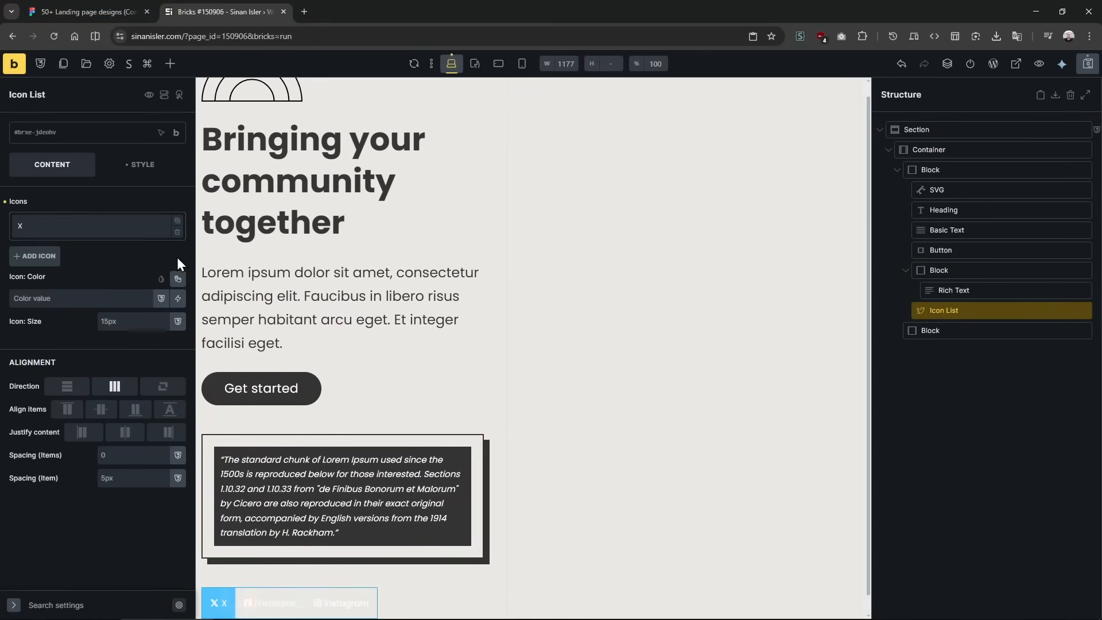
Clear the X icon's label text and remove its blue background color in the Icon List.
click(123, 356)
key(BackSpace)
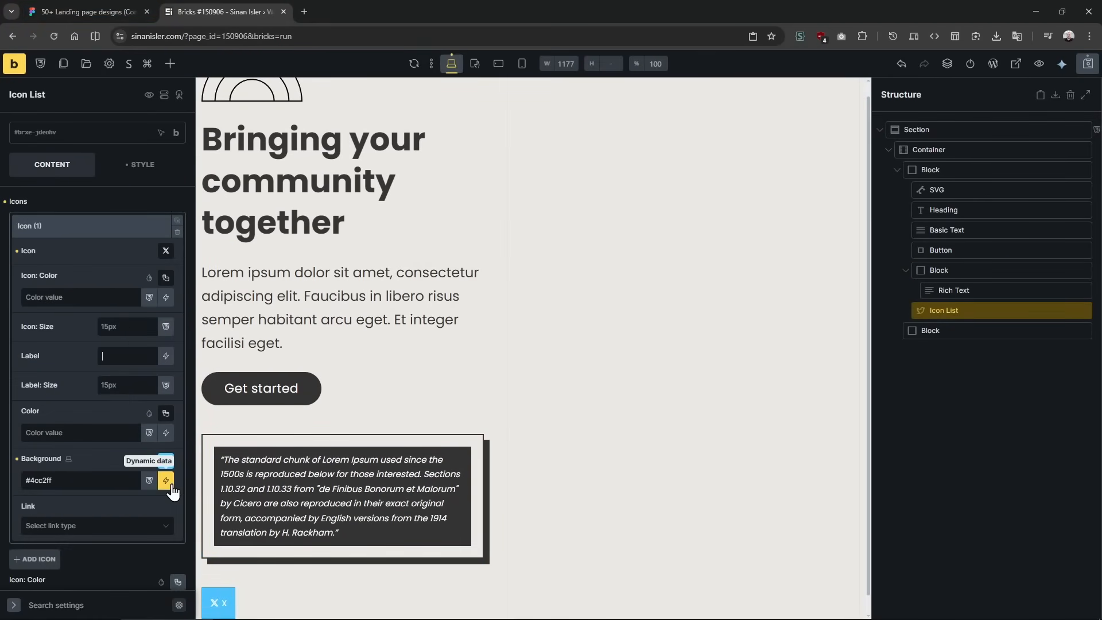
click(166, 462)
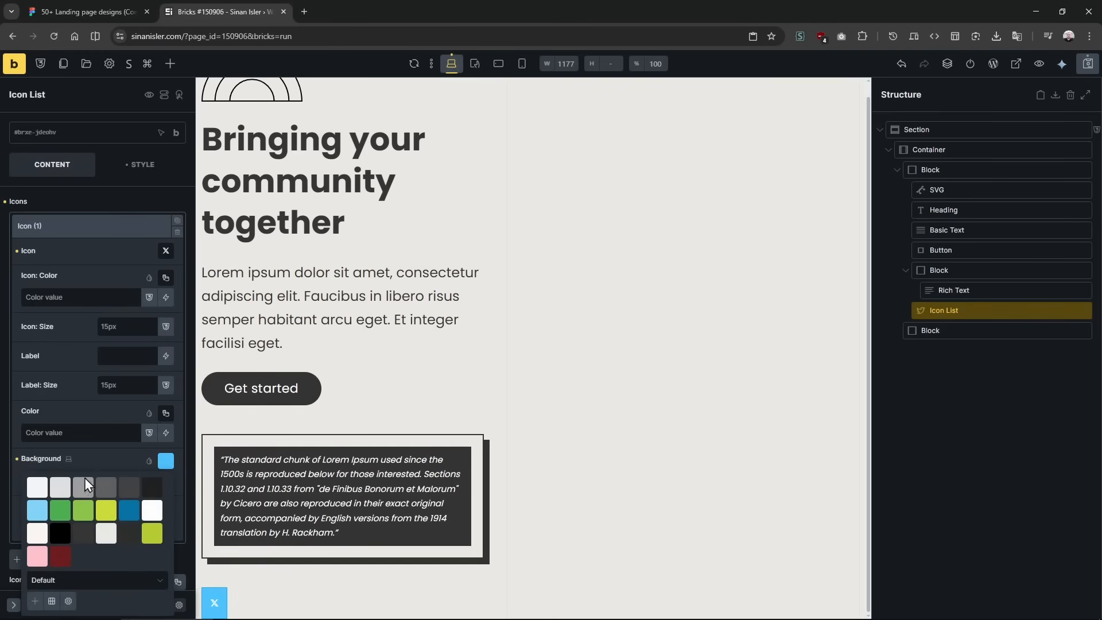
click(89, 430)
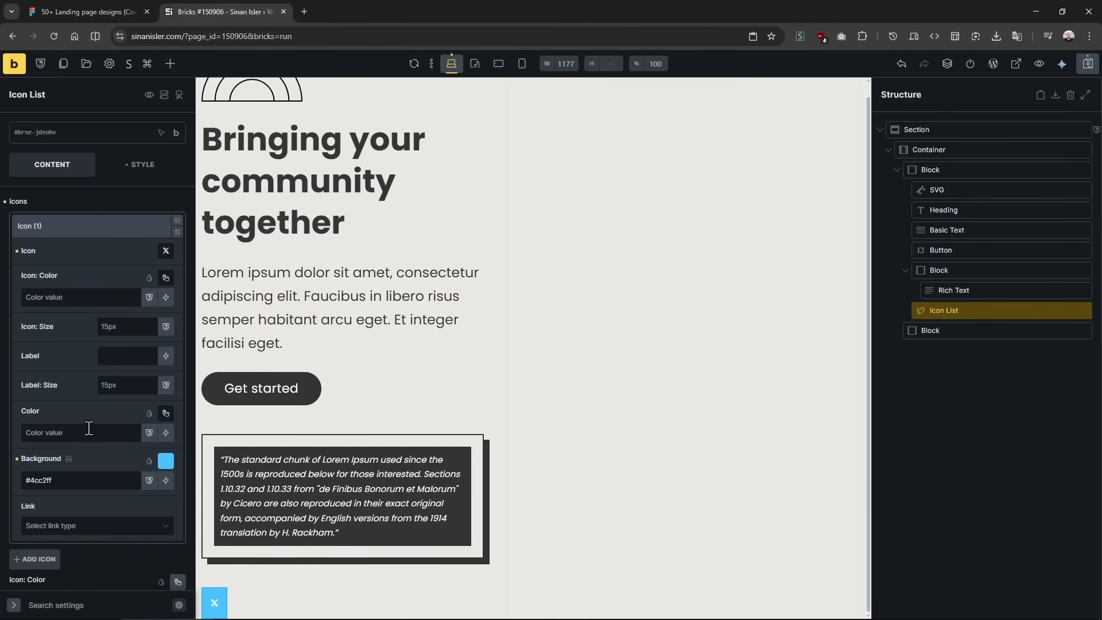
click(165, 460)
scroll(124, 561, down, 2)
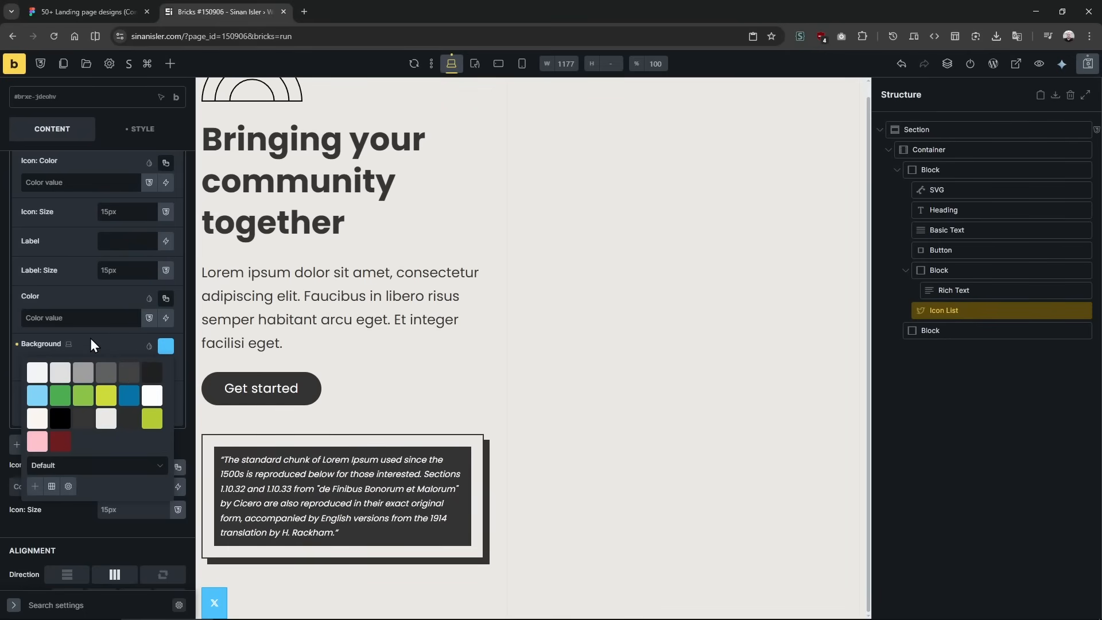
click(166, 346)
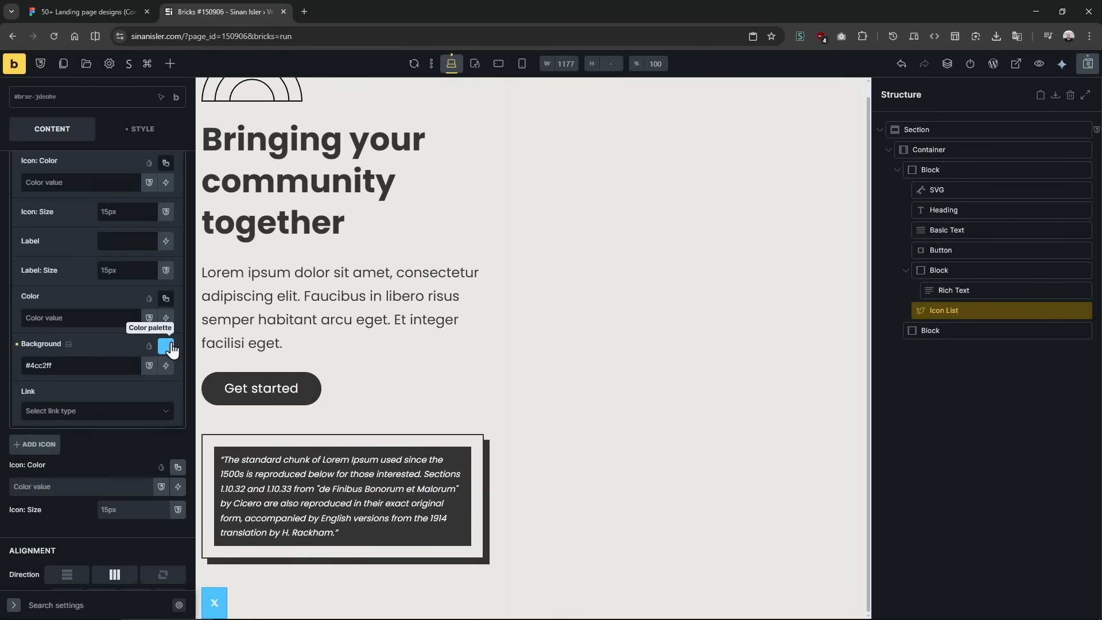
triple_click(103, 368)
key(BackSpace)
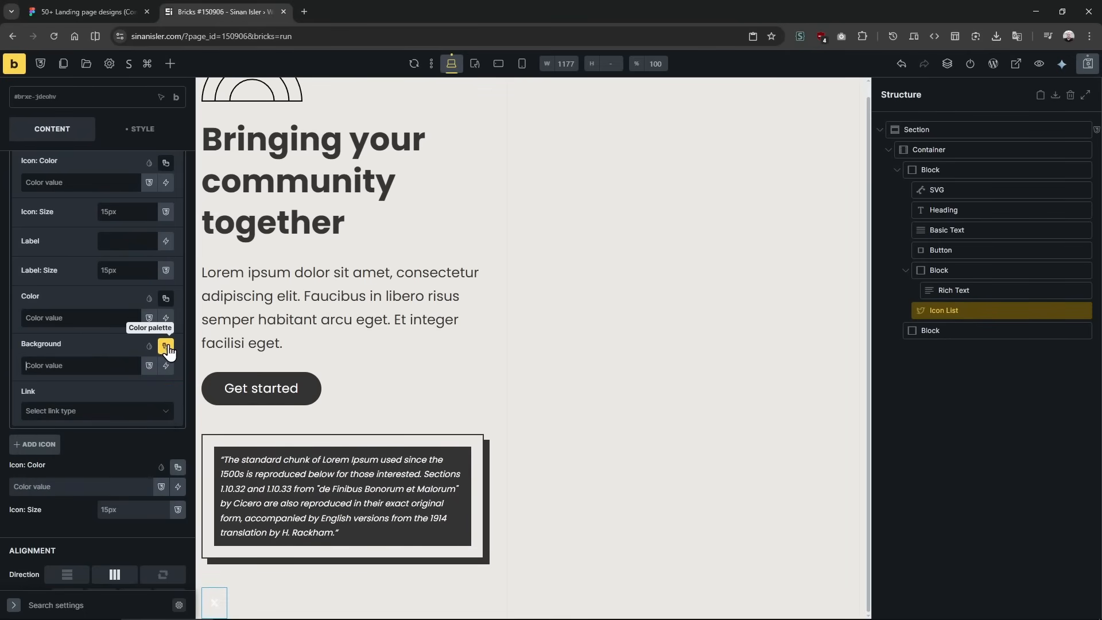
Try #333 as the X icon's background color, and clear the value.
click(166, 346)
click(84, 366)
text(#)
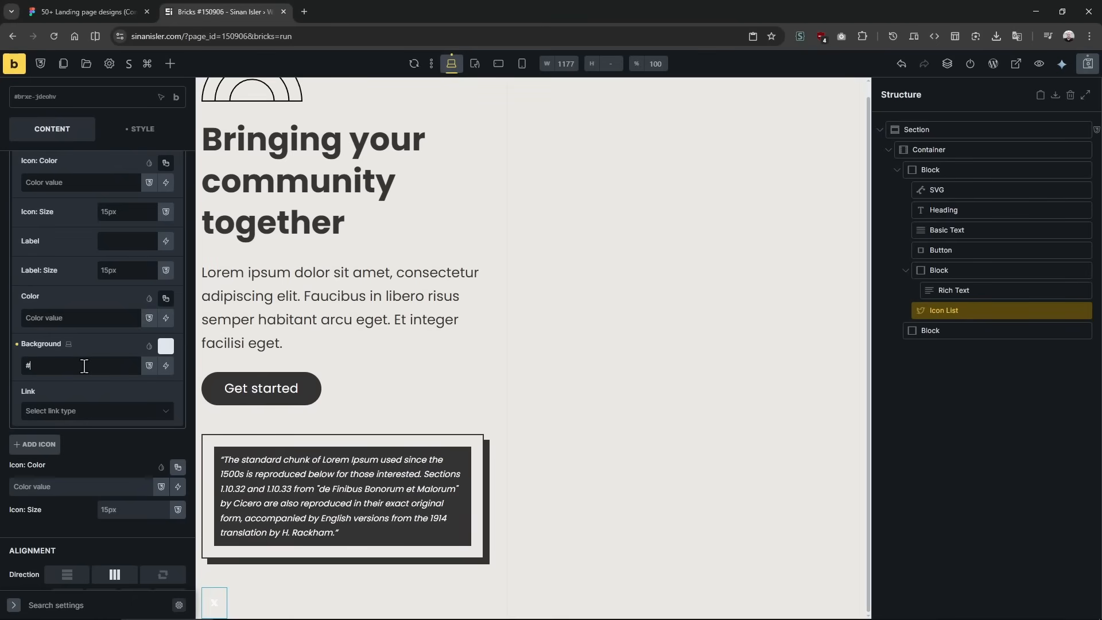
text(333)
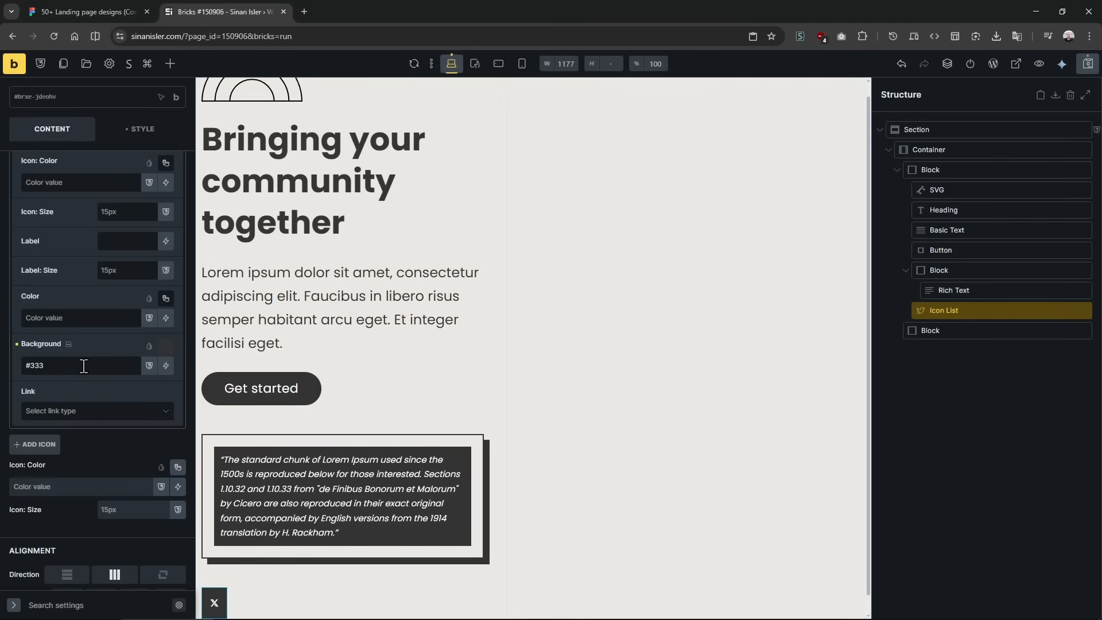
key(ctrl+a)
key(BackSpace)
Set the X item's icon color to #333 and switch to the Figma design to compare its social icons.
scroll(110, 298, up, 1)
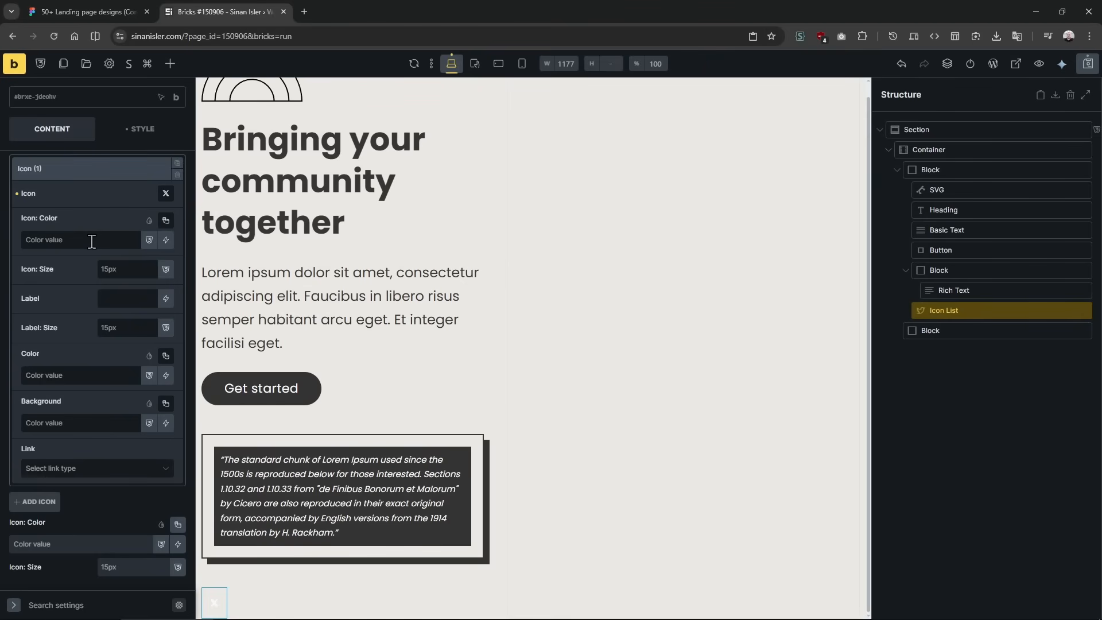
text(#333)
click(92, 3)
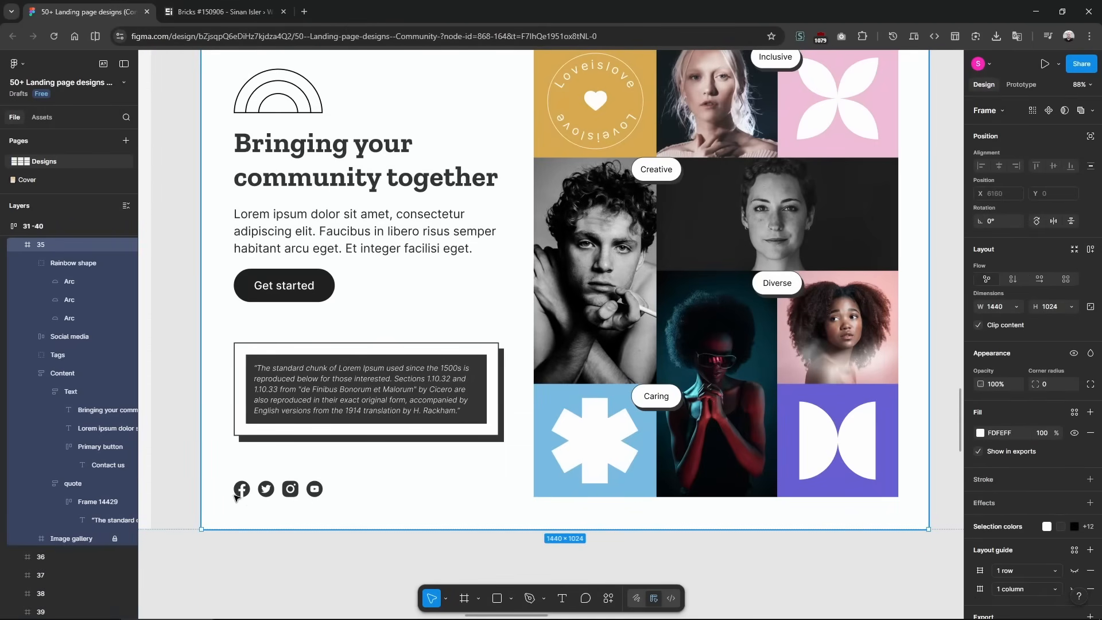
In the Bricks editor, set the social icon's background to #333 and its icon colour to white.
click(228, 3)
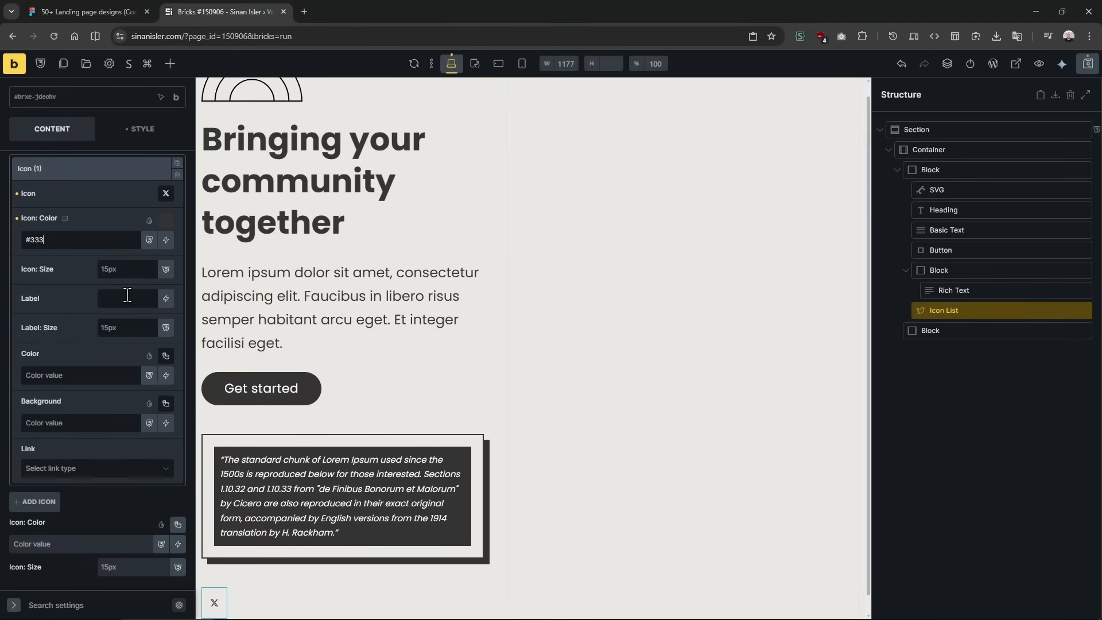
click(81, 424)
text(#333)
triple_click(70, 239)
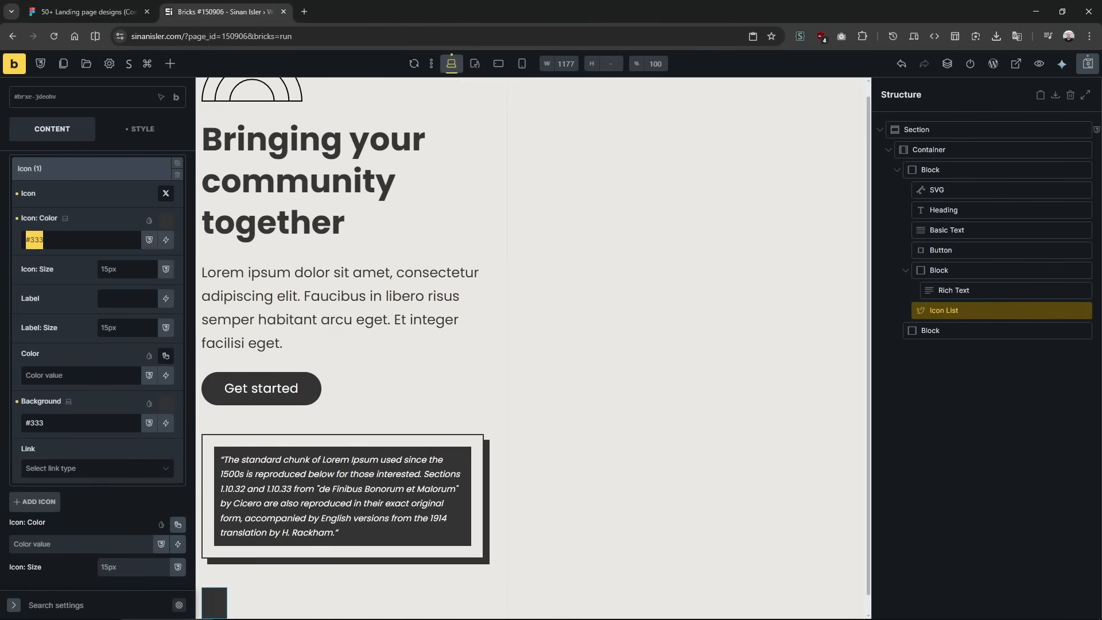
text(white)
scroll(119, 457, down, 3)
scroll(118, 456, up, 5)
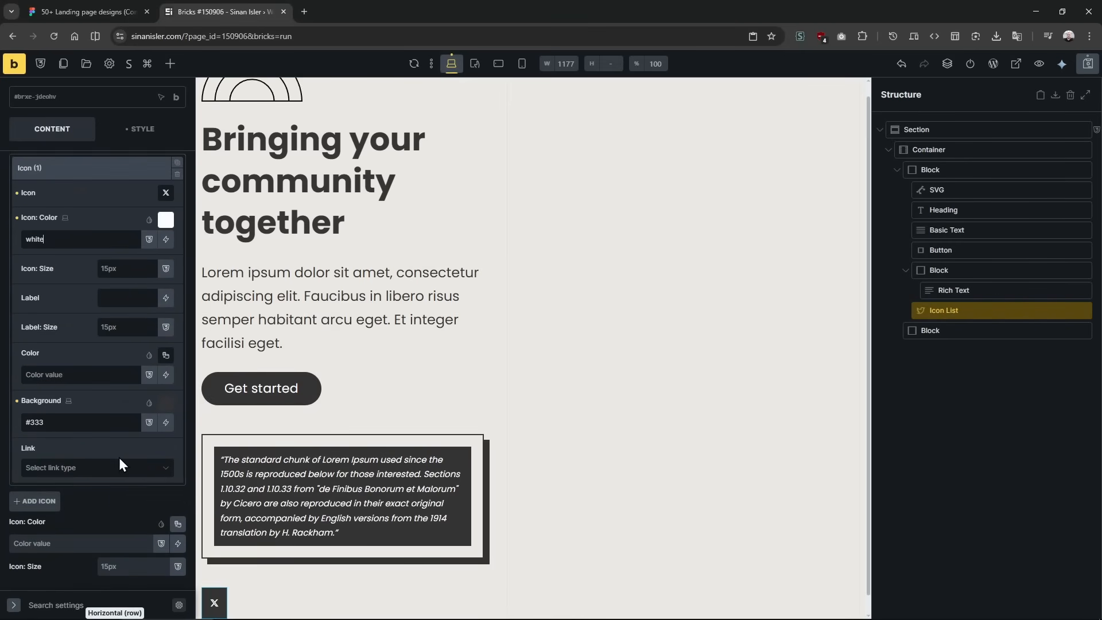
Try linked padding values of 5 and 10 on all sides of the icon list.
click(118, 221)
click(139, 167)
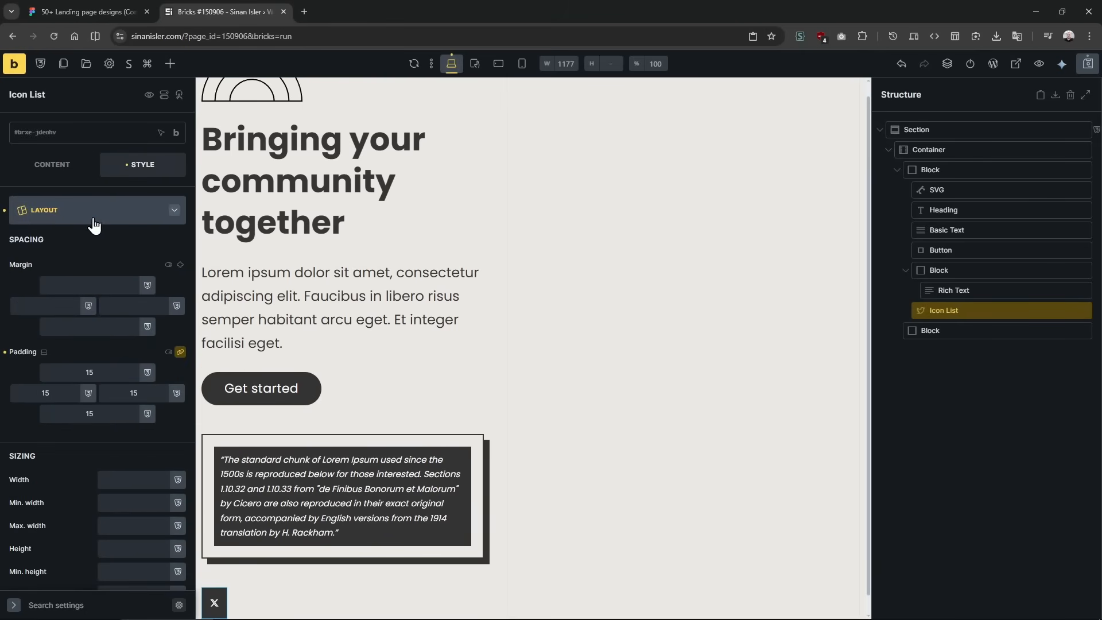
drag(89, 376, 55, 381)
scroll(112, 385, down, 2)
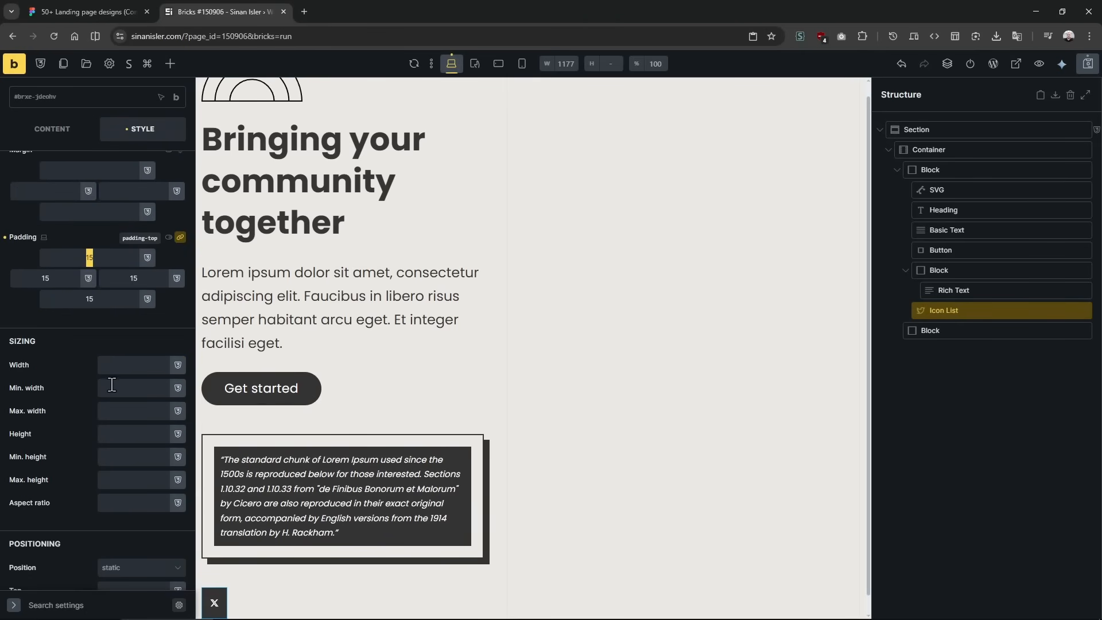
text(5)
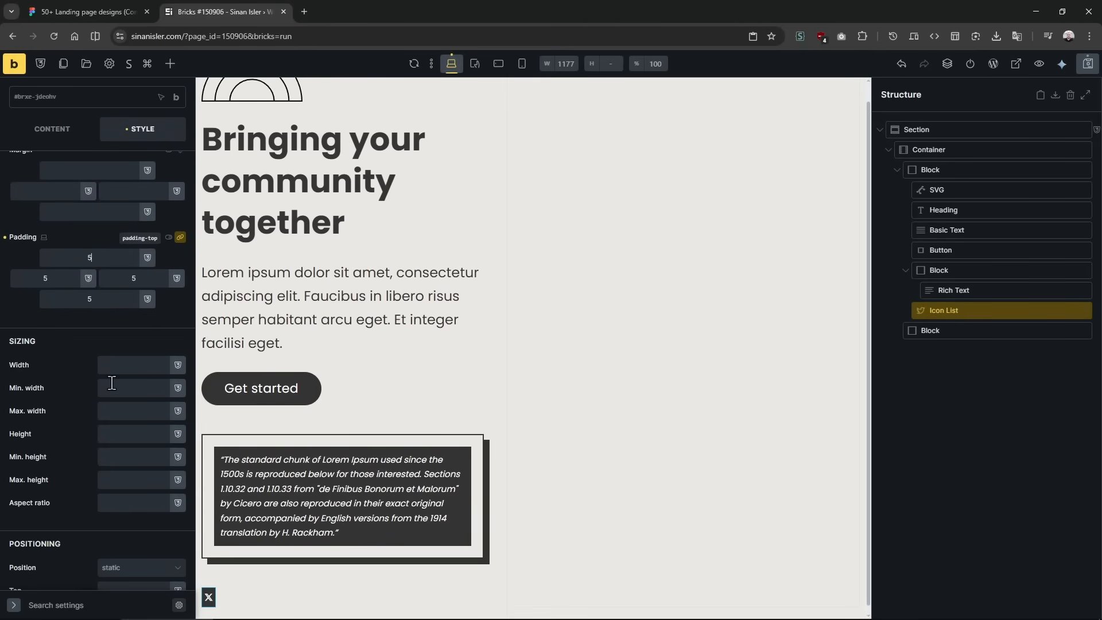
drag(99, 256, 12, 261)
text(10)
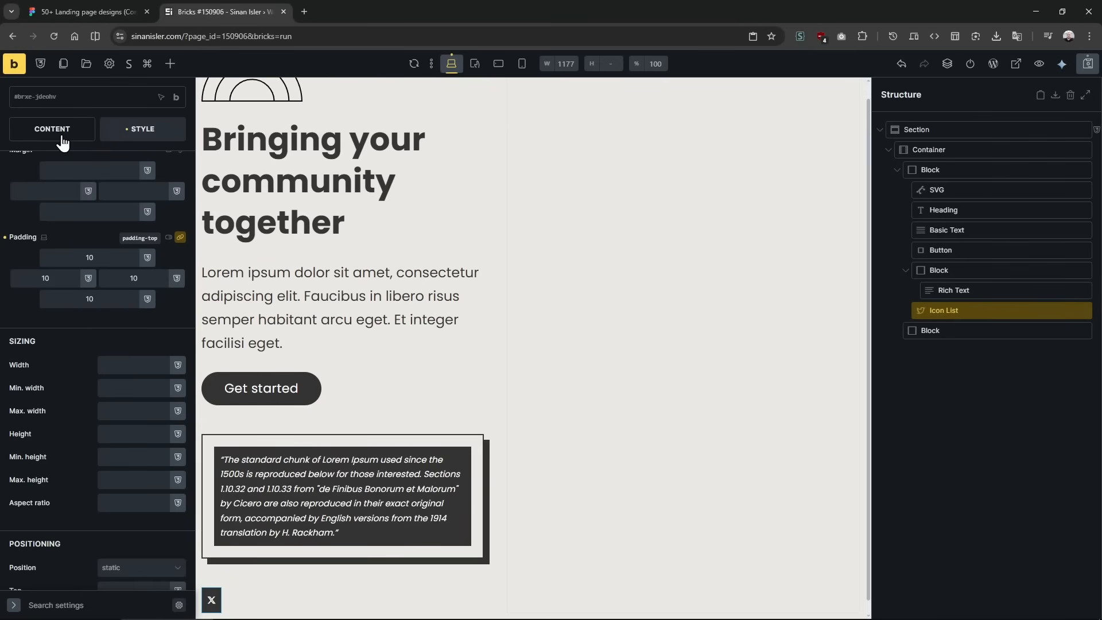
Reset the icon list's padding to 0 on all sides and give it a width and height of 20.
key(ctrl+a)
key(BackSpace)
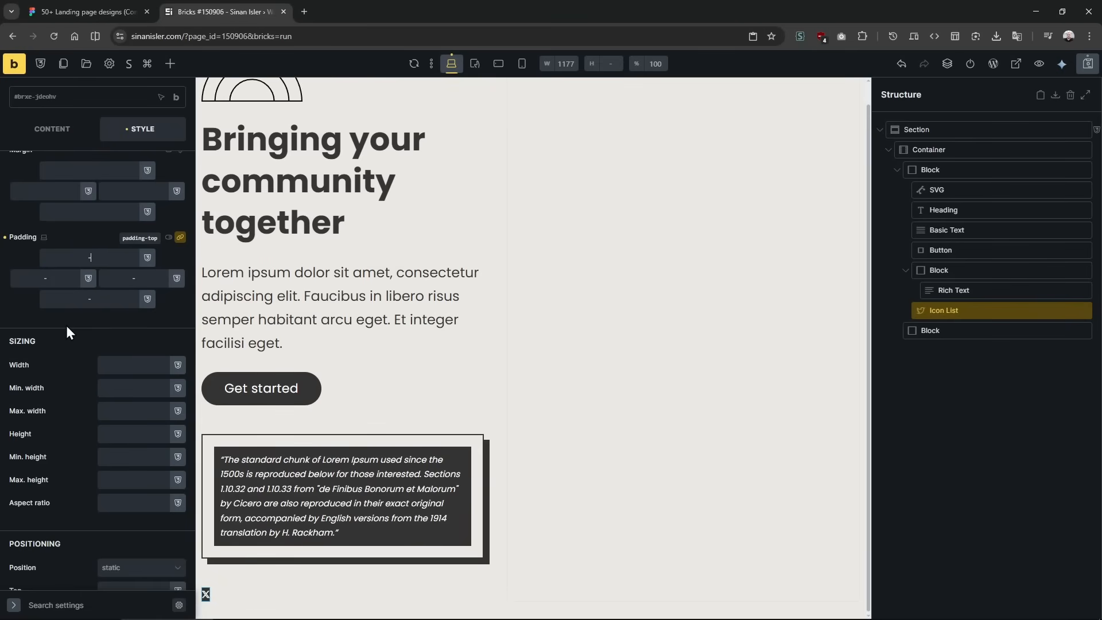
click(122, 366)
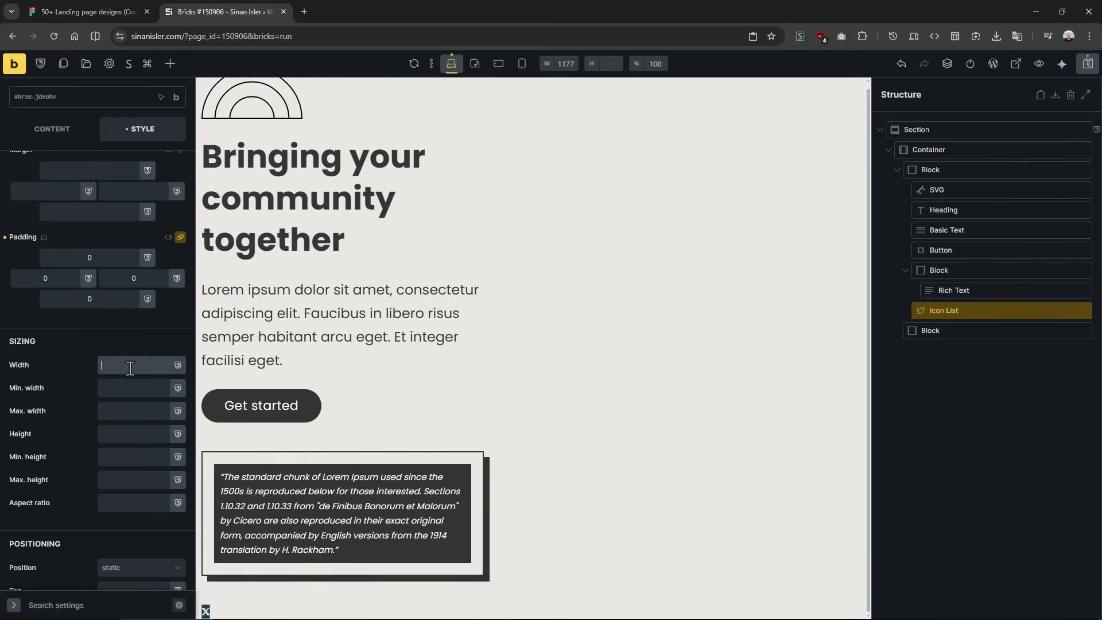
text(20)
click(122, 434)
text(20)
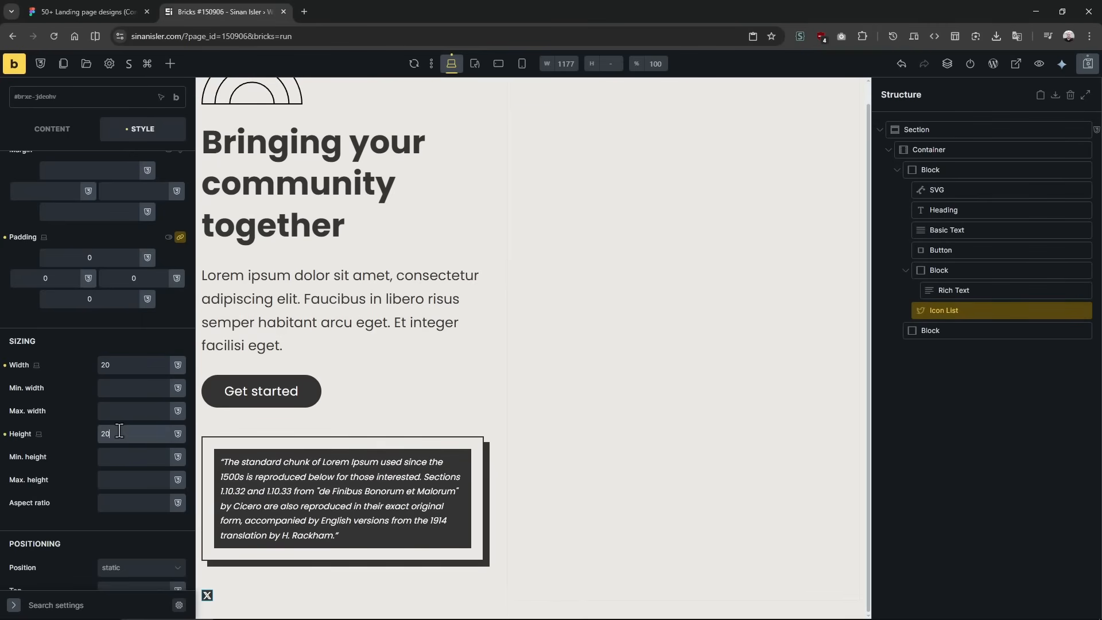
Enlarge the icon list's width and height to 40, and finally to 44.
double_click(139, 366)
text(40)
double_click(106, 434)
text(40)
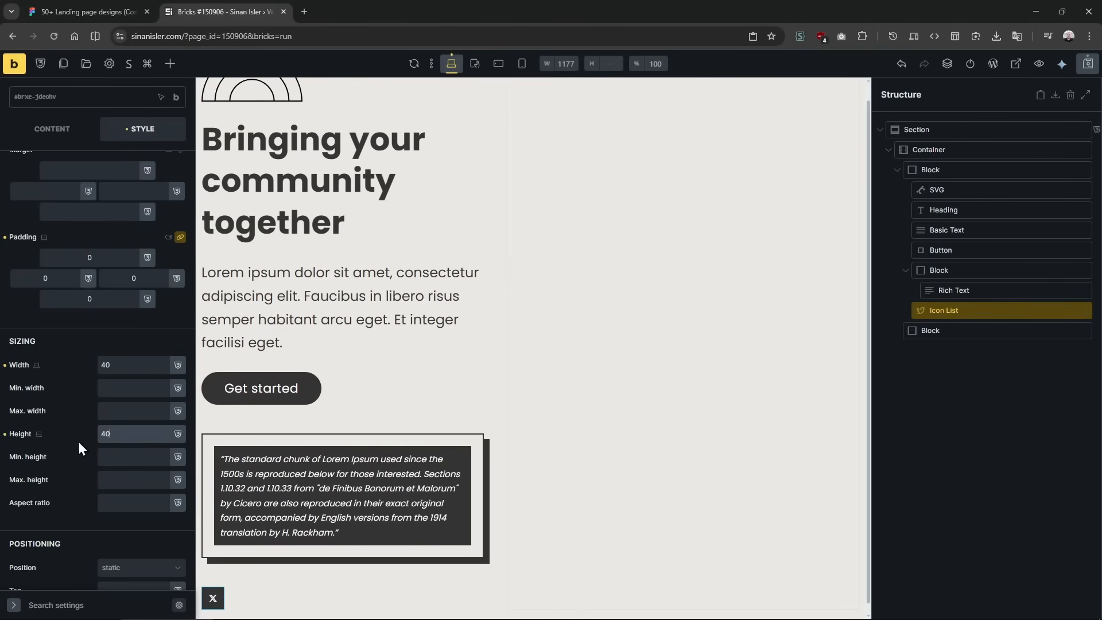
double_click(131, 366)
text(44)
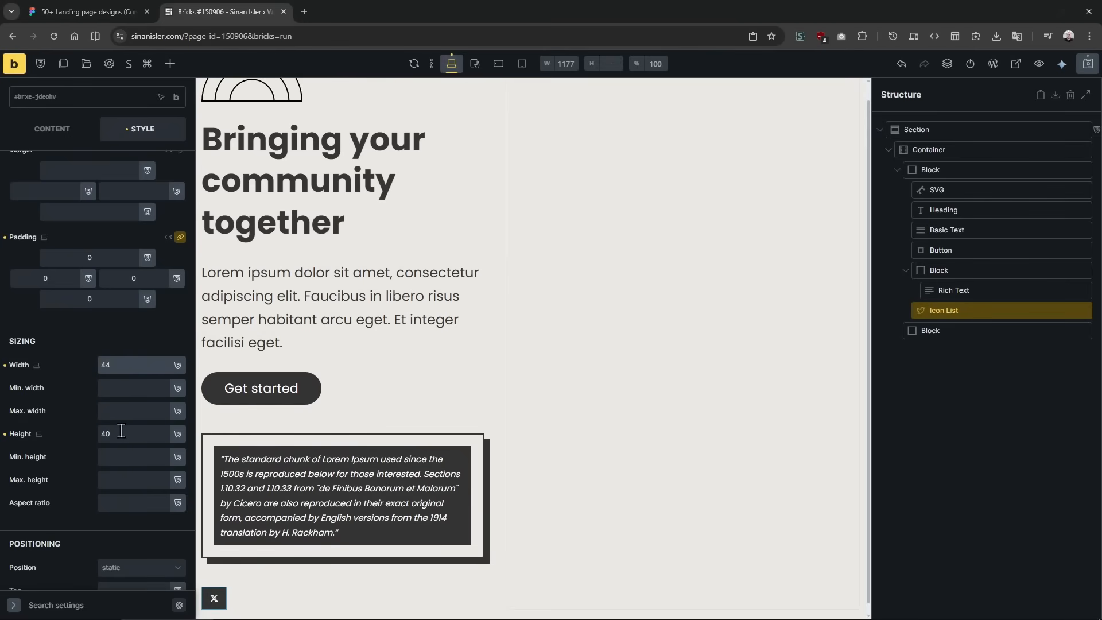
double_click(121, 434)
text(44)
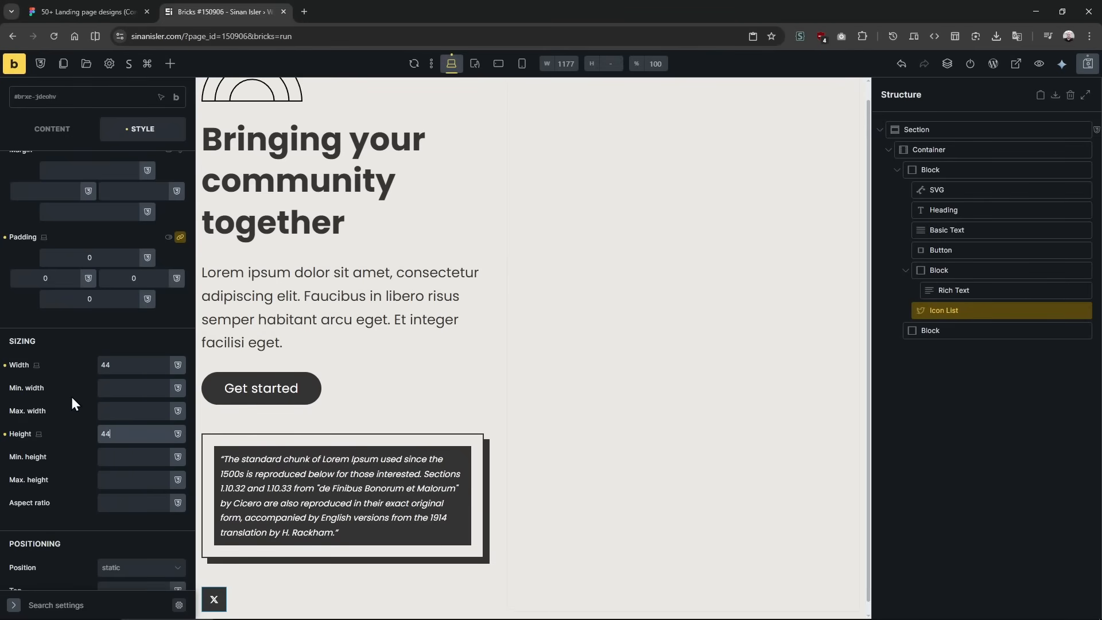
Compare the social icon with the round social media icons in the Figma design.
click(87, 5)
click(222, 3)
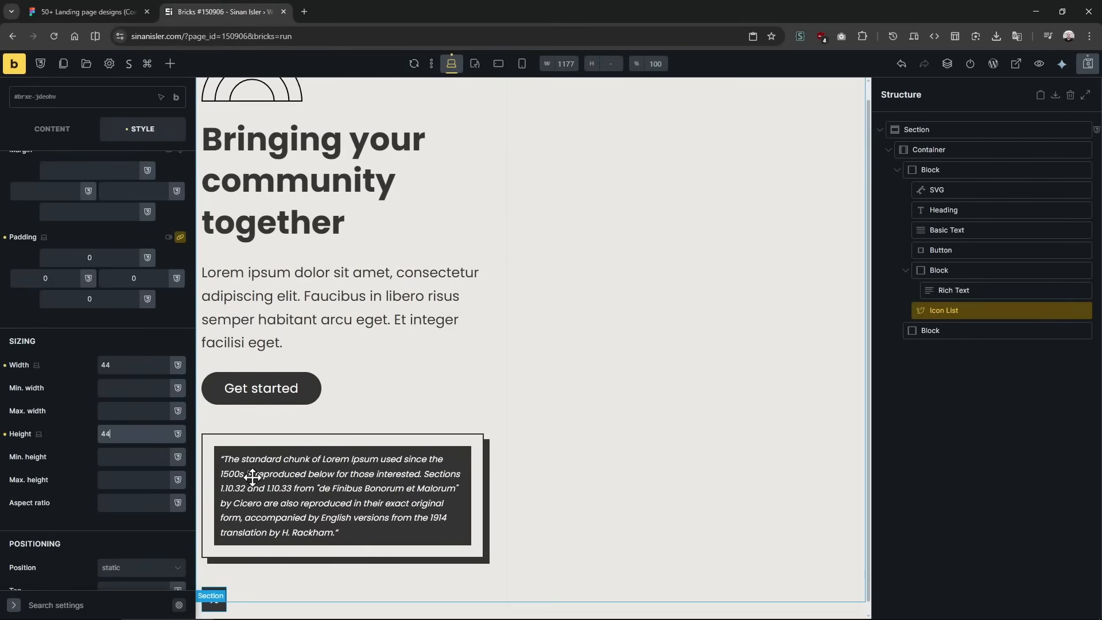
click(117, 12)
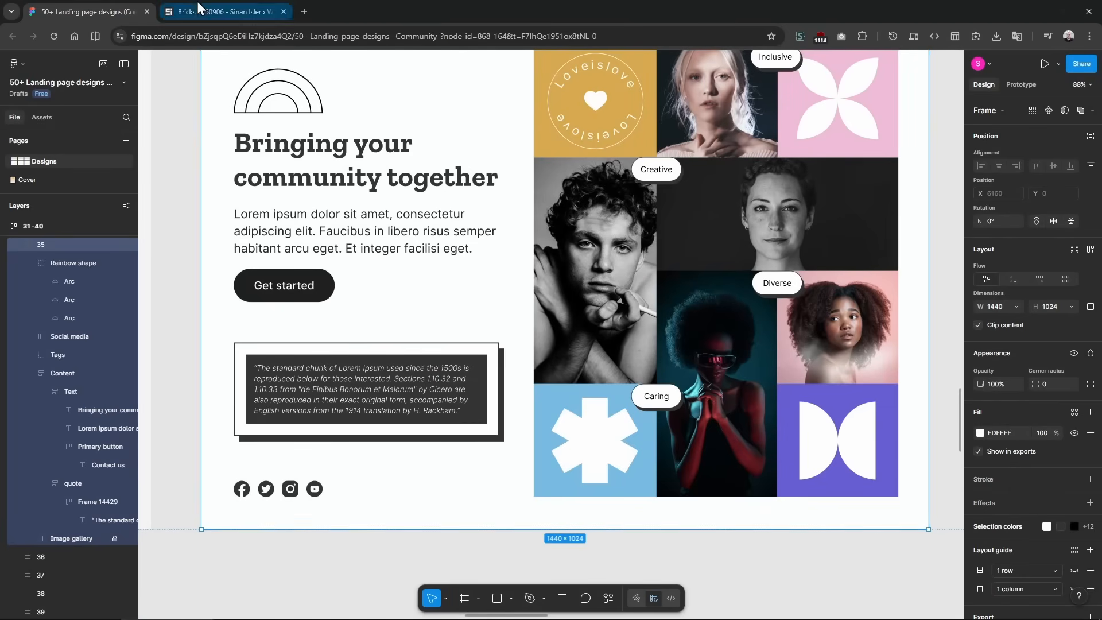
click(197, 6)
click(128, 7)
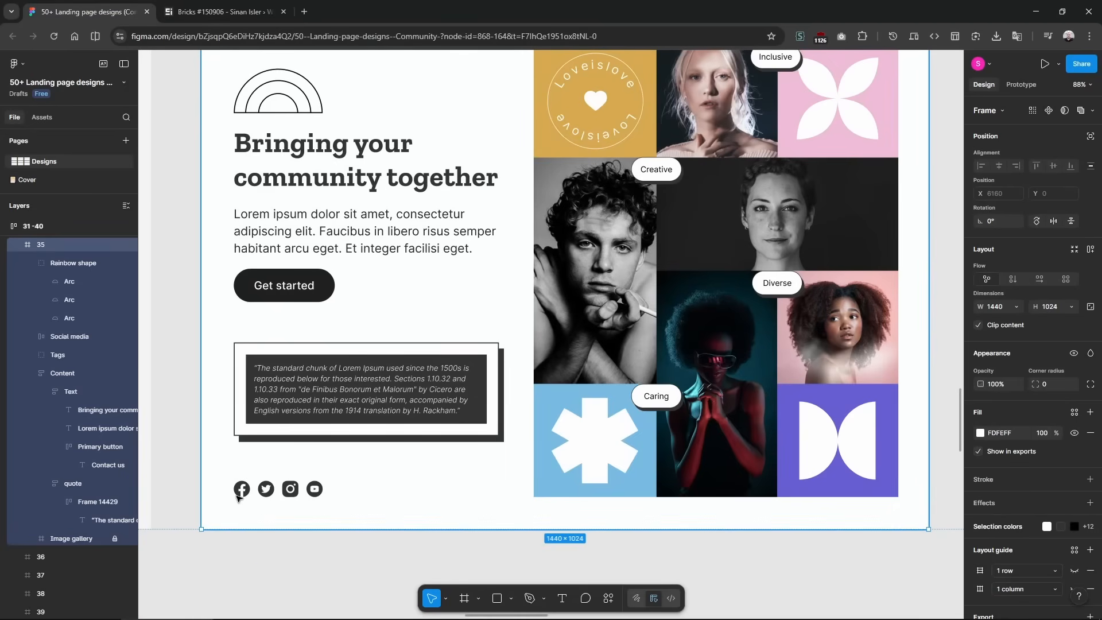
key(ctrl+Tab)
Give the icon list a linked border radius of 100 on all corners.
click(107, 222)
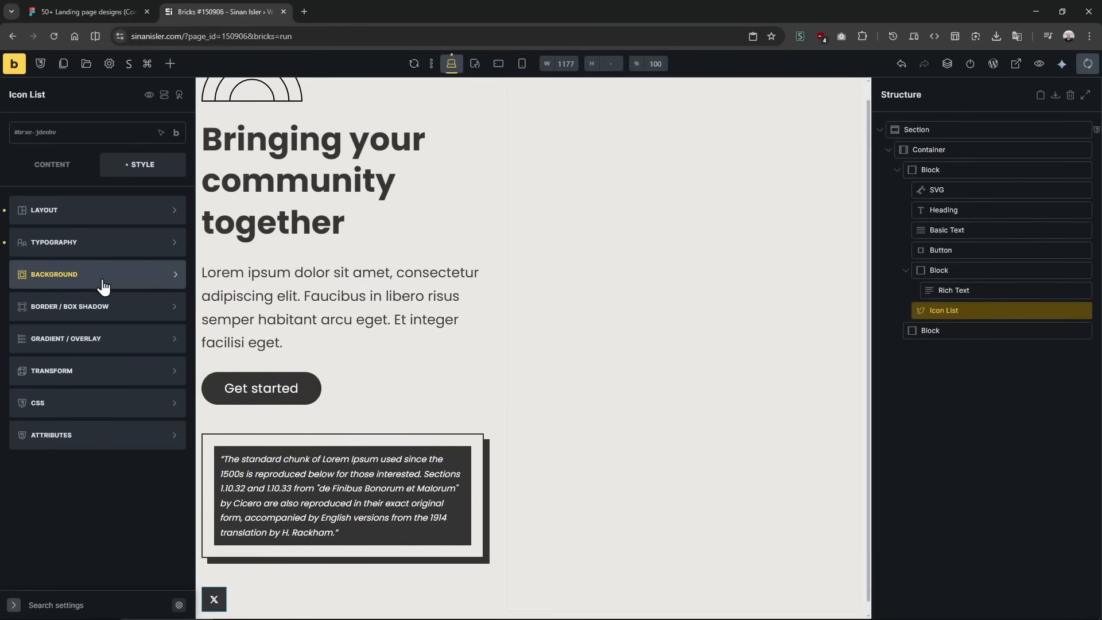
click(149, 306)
click(178, 338)
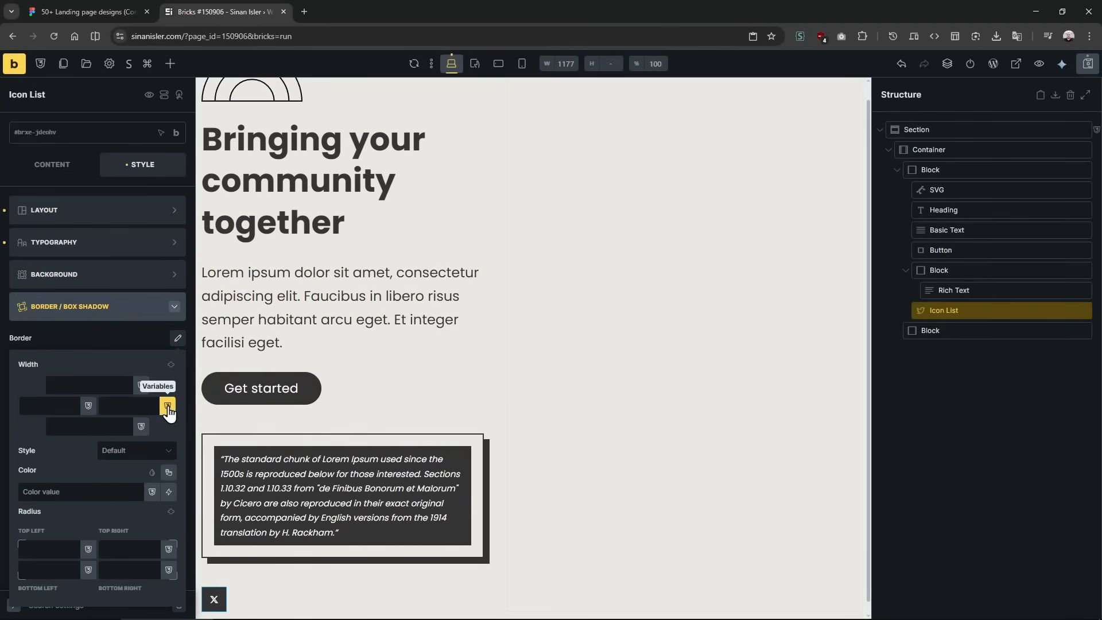
click(148, 542)
click(171, 511)
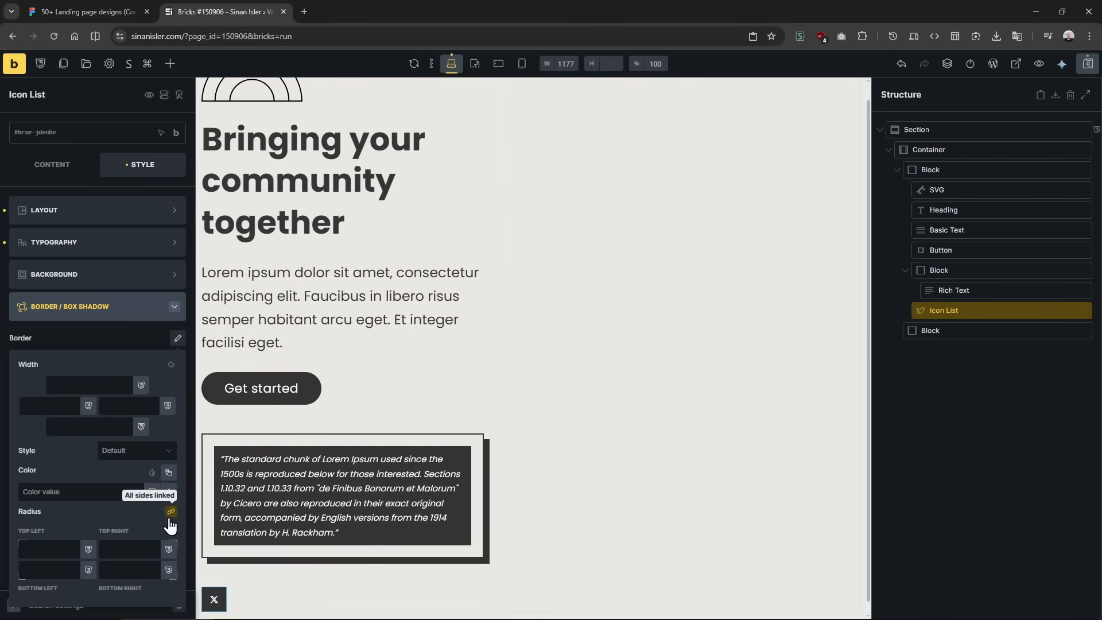
click(133, 549)
text(100)
click(136, 324)
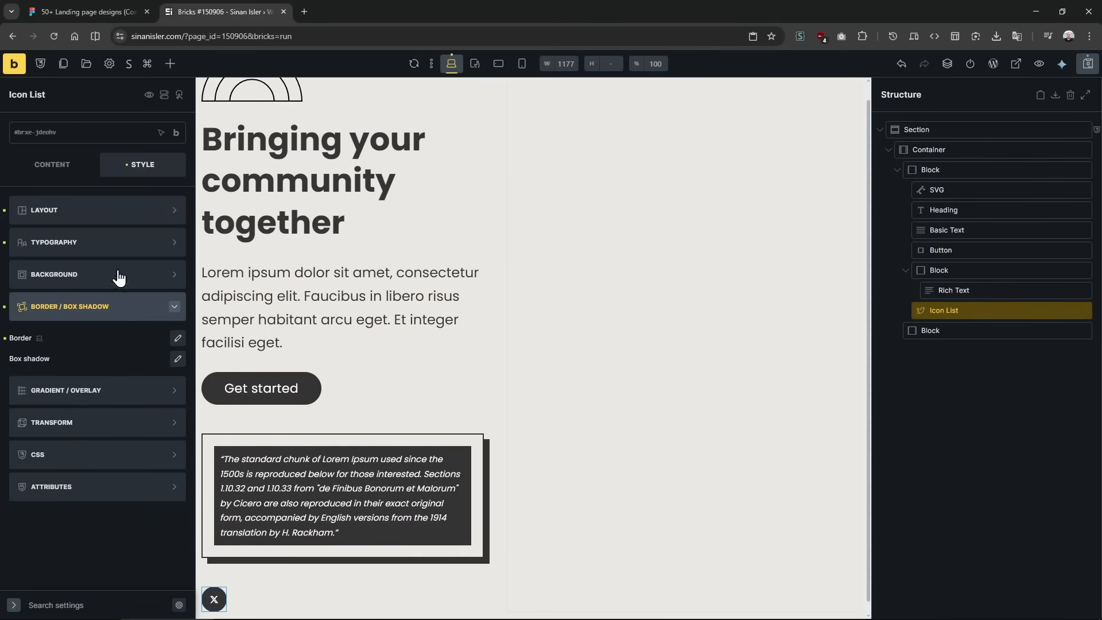
Duplicate the icon three times to make four icons, and check the icon row in the Figma design.
click(52, 164)
click(178, 221)
click(177, 220)
click(177, 220)
click(123, 7)
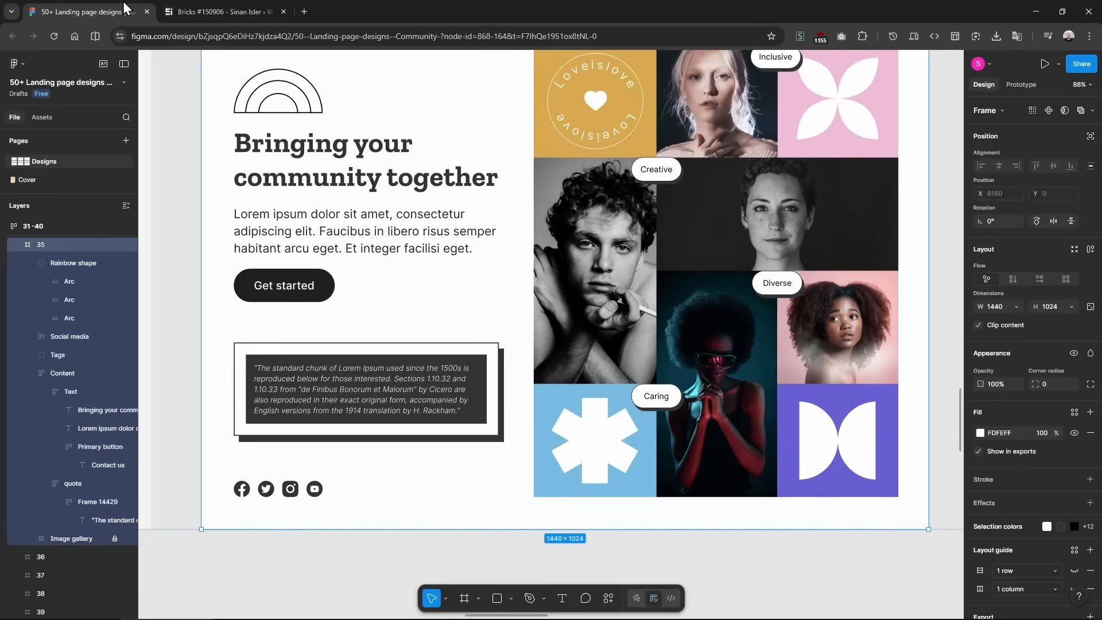
click(219, 5)
Change the second icon in the list to the Instagram brand icon, searching for "inst".
click(90, 252)
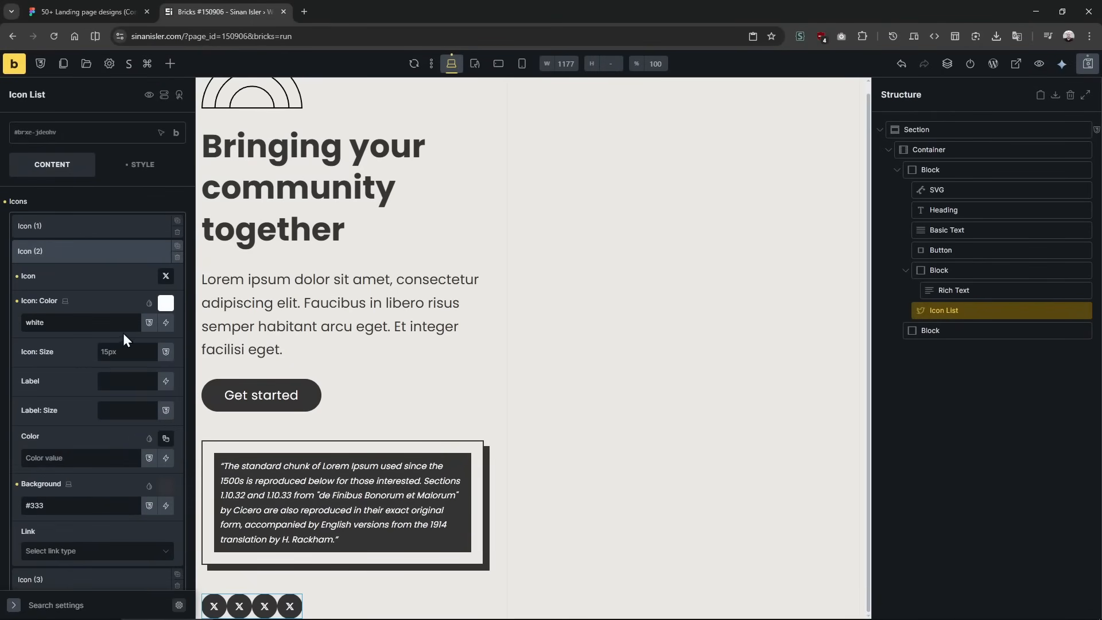
click(166, 277)
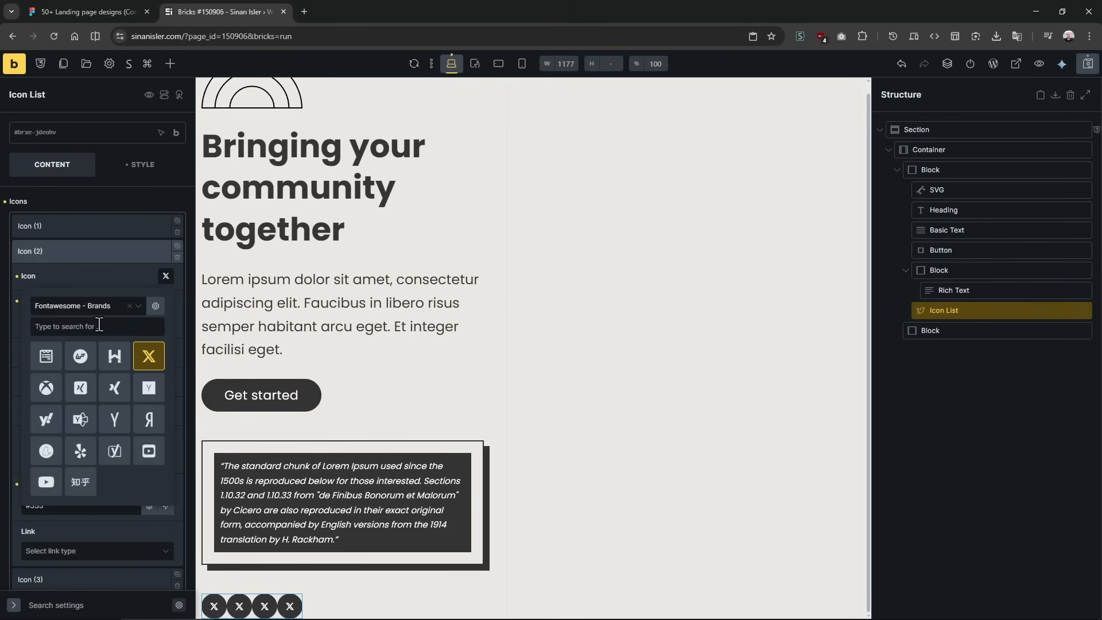
click(99, 324)
text(inst)
click(76, 363)
click(110, 251)
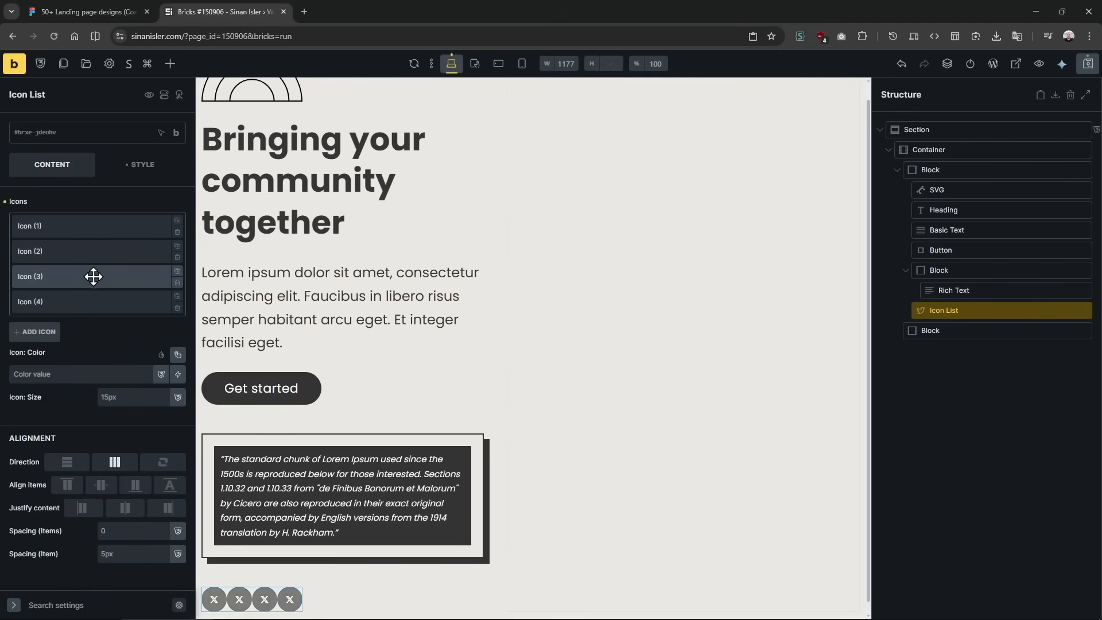
Change the third icon in the list to the YouTube brand icon, searching for "you".
click(94, 275)
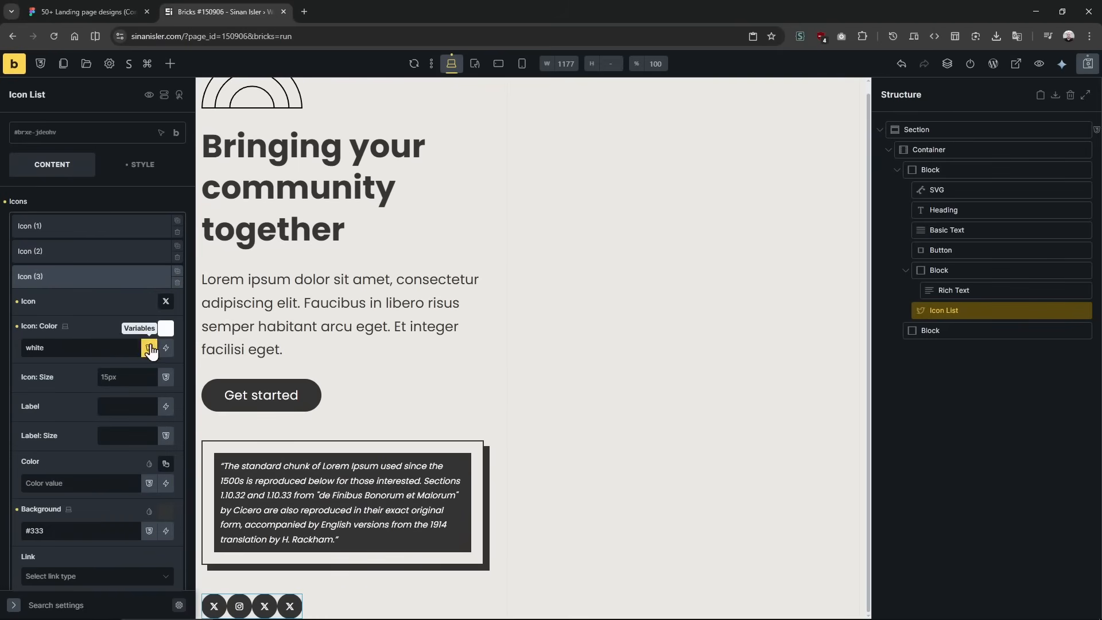
click(166, 302)
click(79, 352)
text(you)
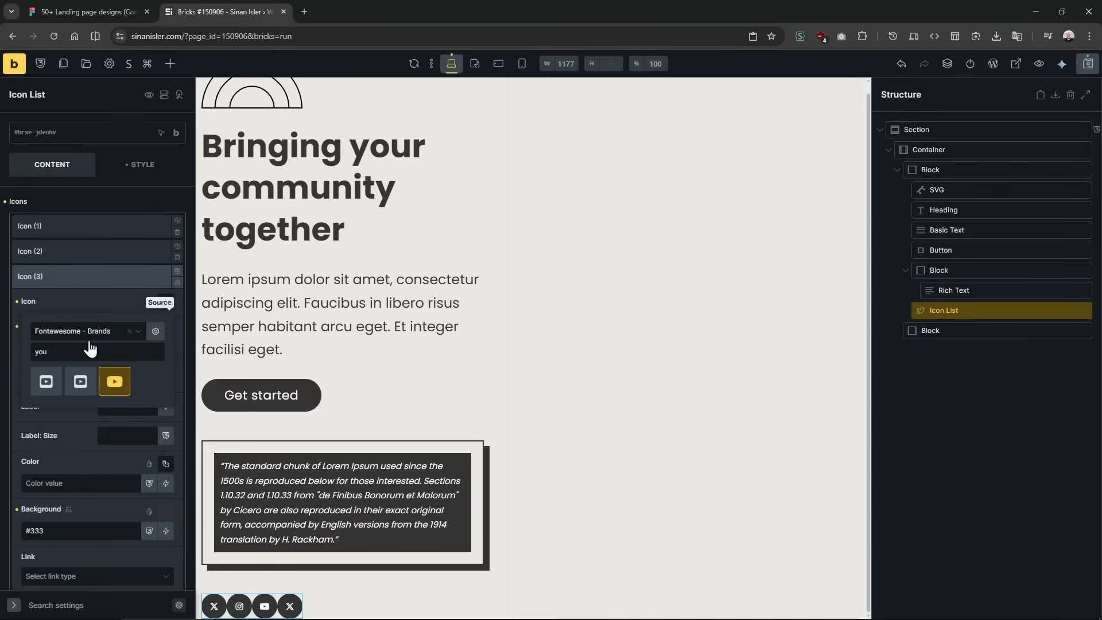
click(113, 382)
click(98, 270)
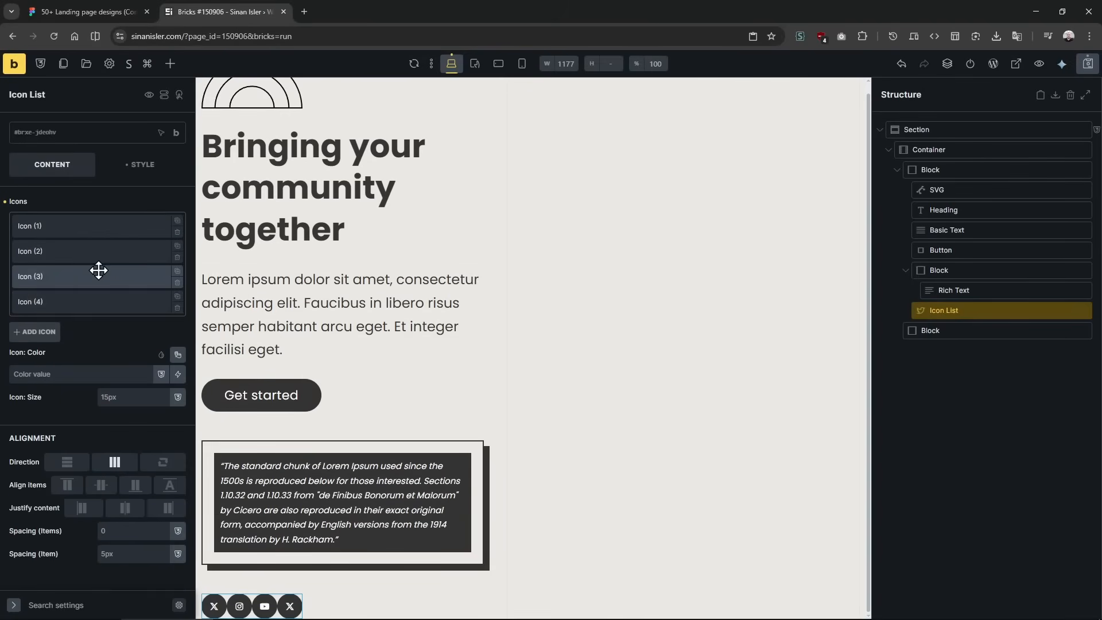
Move the fourth icon to the start of the list and change it to the Facebook icon, searching for "face".
drag(72, 298, 82, 225)
click(82, 225)
click(166, 251)
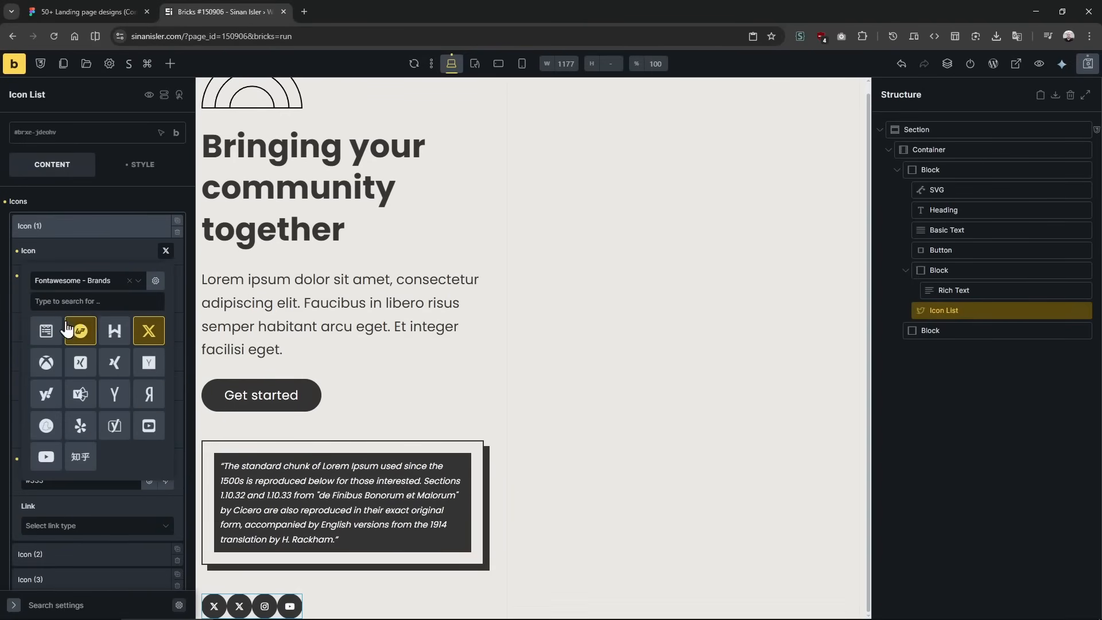
click(77, 301)
text(face)
click(49, 337)
click(122, 224)
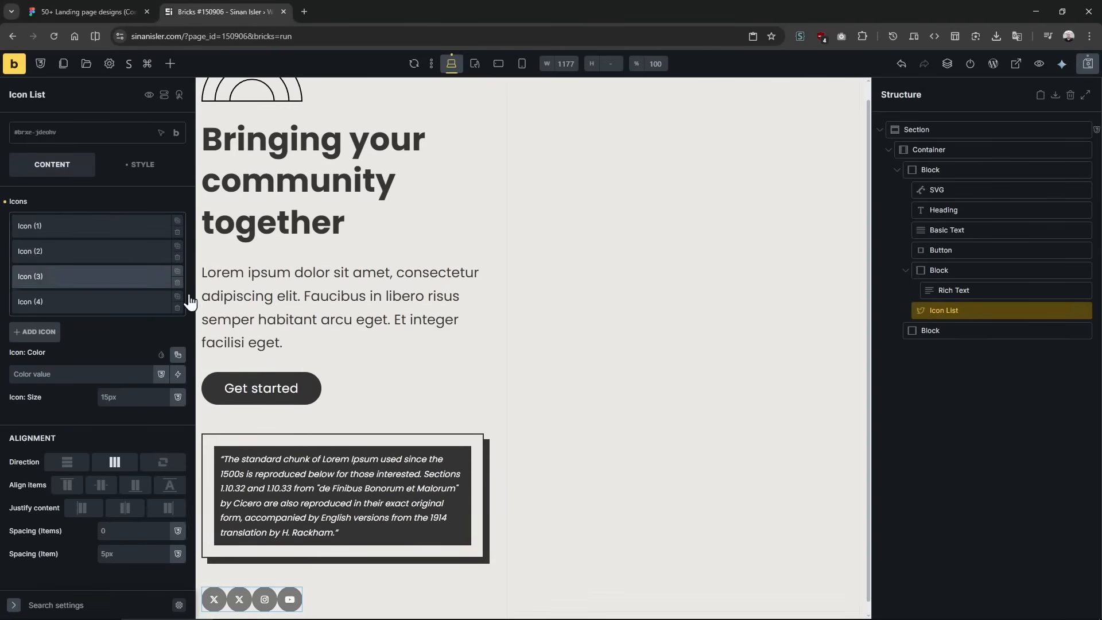
Set the spacing between the icon list's items to 10.
click(127, 530)
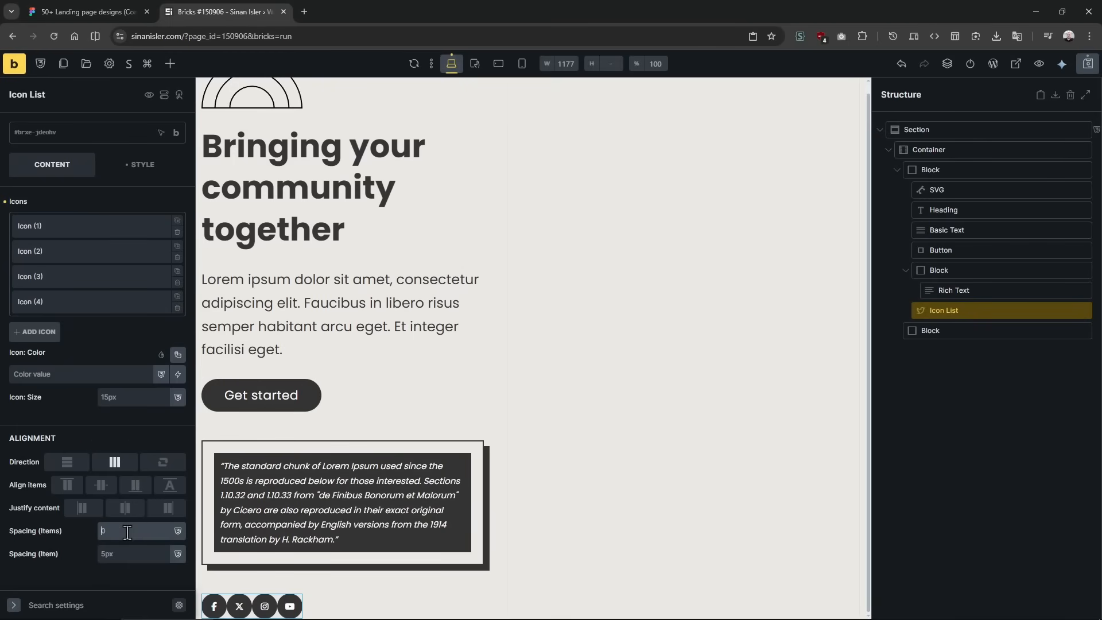
text(20)
key(BackSpace)
key(BackSpace)
text(10)
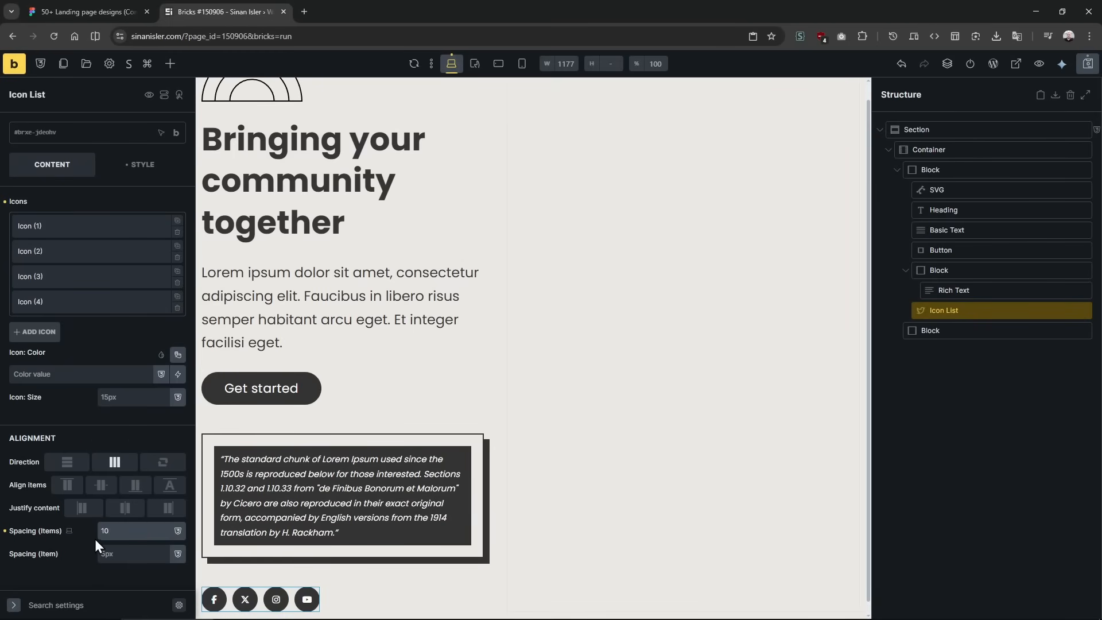
Save the page, preview it, and compare it with the landing page design in Figma.
click(1087, 63)
click(1038, 63)
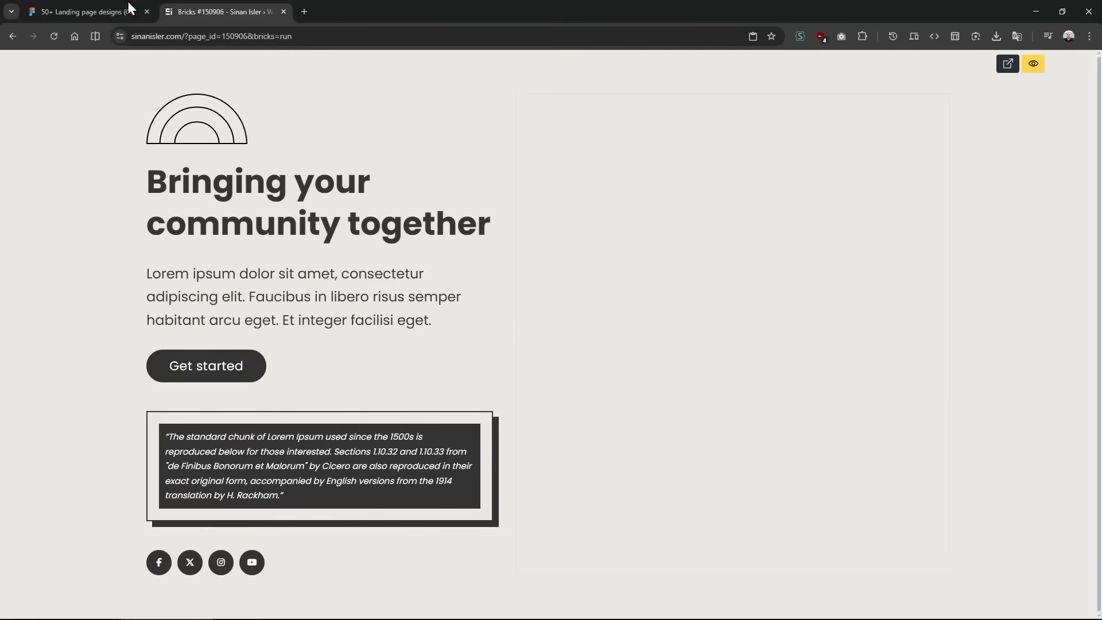
click(130, 10)
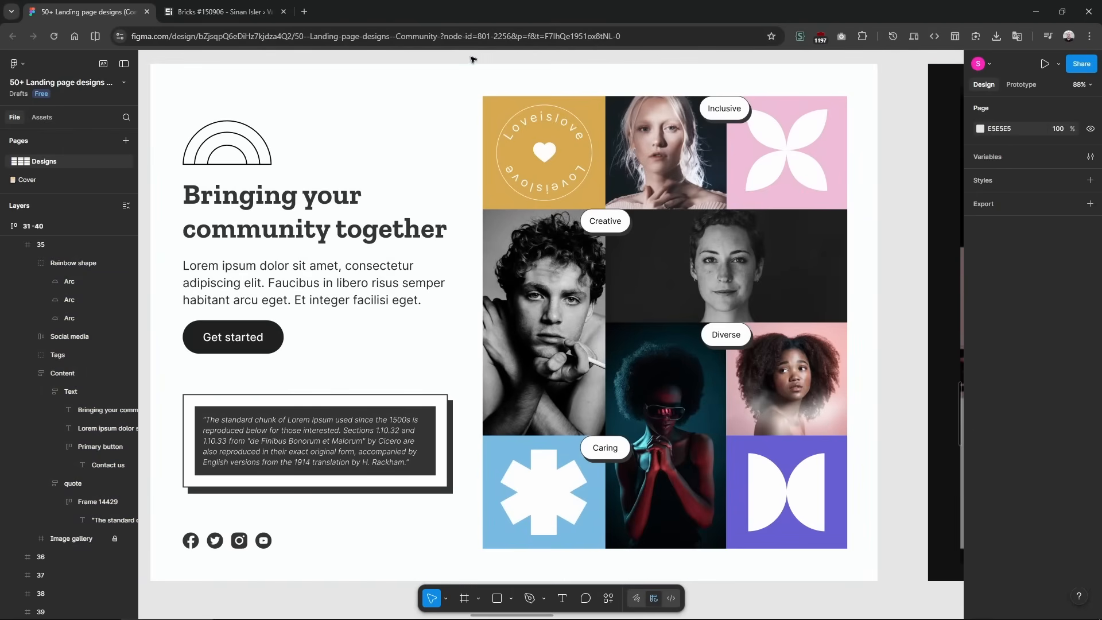
click(224, 11)
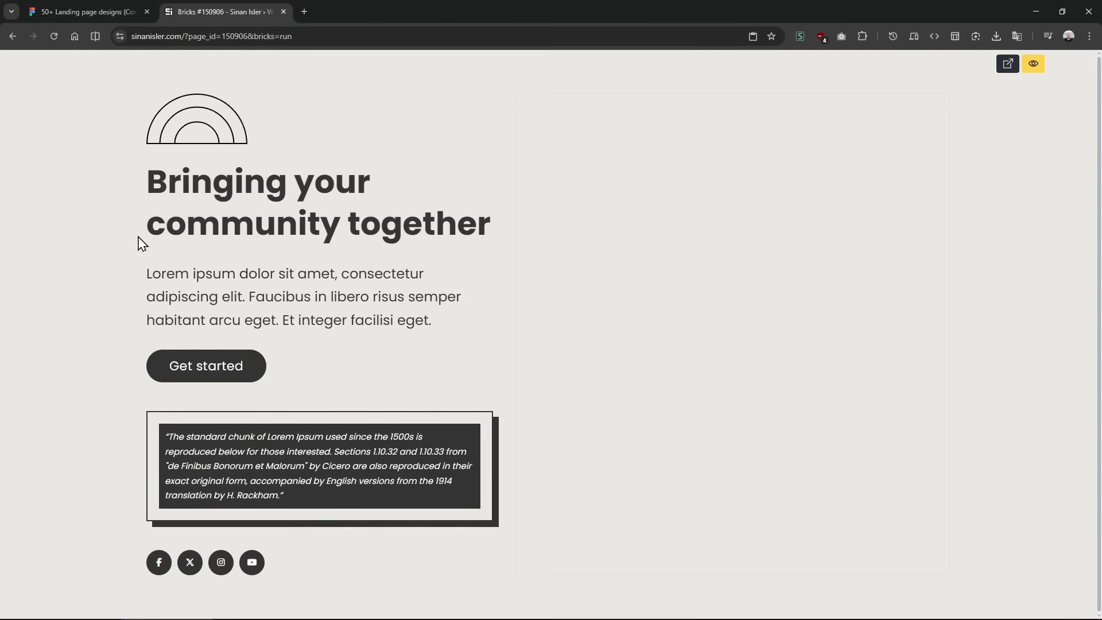
Review the heading, paragraph and quote text in the page preview.
triple_click(289, 185)
triple_click(297, 294)
click(364, 362)
drag(166, 436, 253, 478)
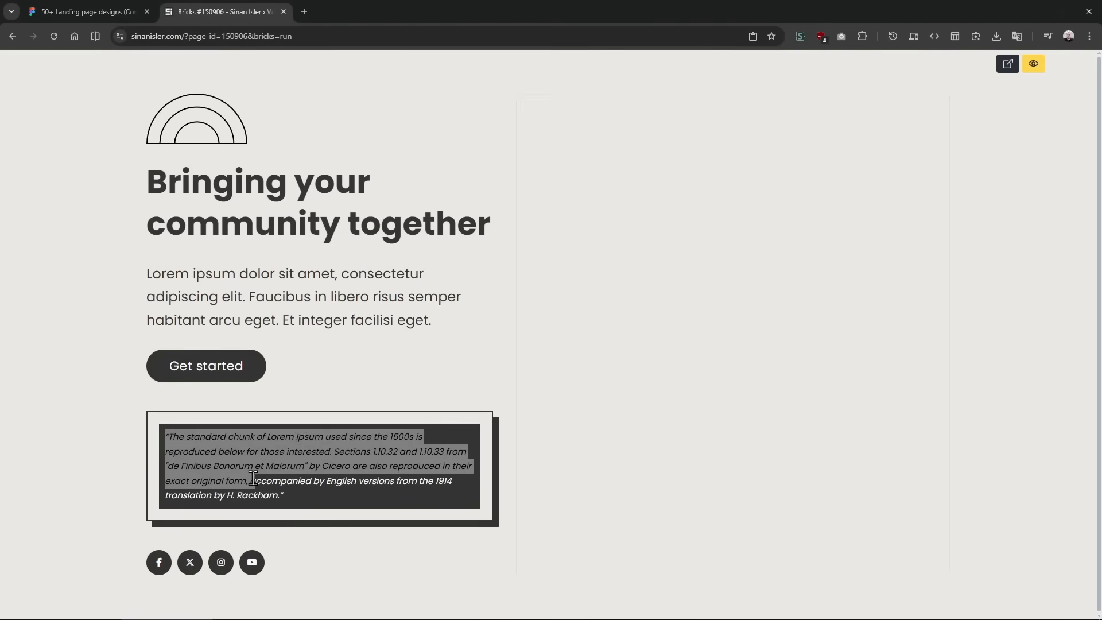
Compare the page preview's quote and overall layout with the Figma design, and return to the Bricks editing view.
click(253, 478)
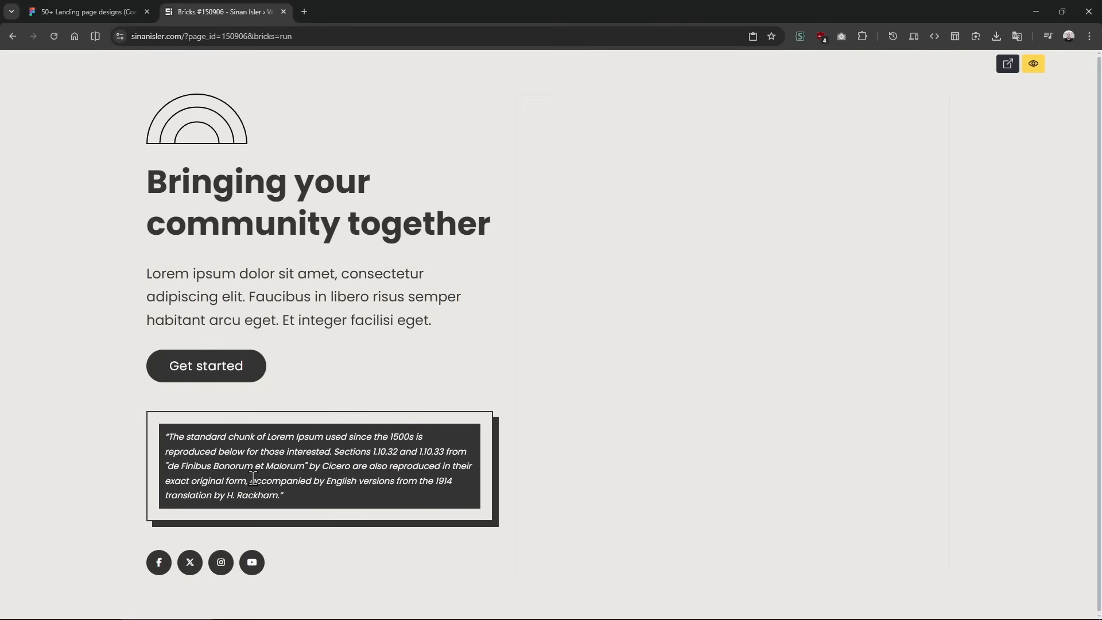
triple_click(356, 501)
click(356, 500)
click(86, 11)
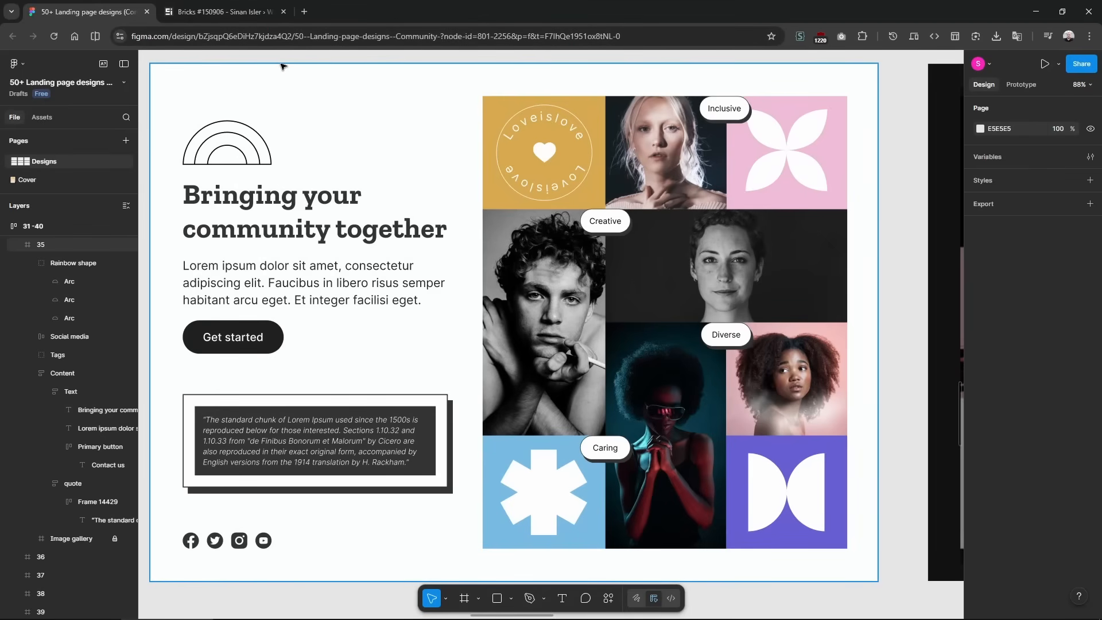
key(ctrl+Tab)
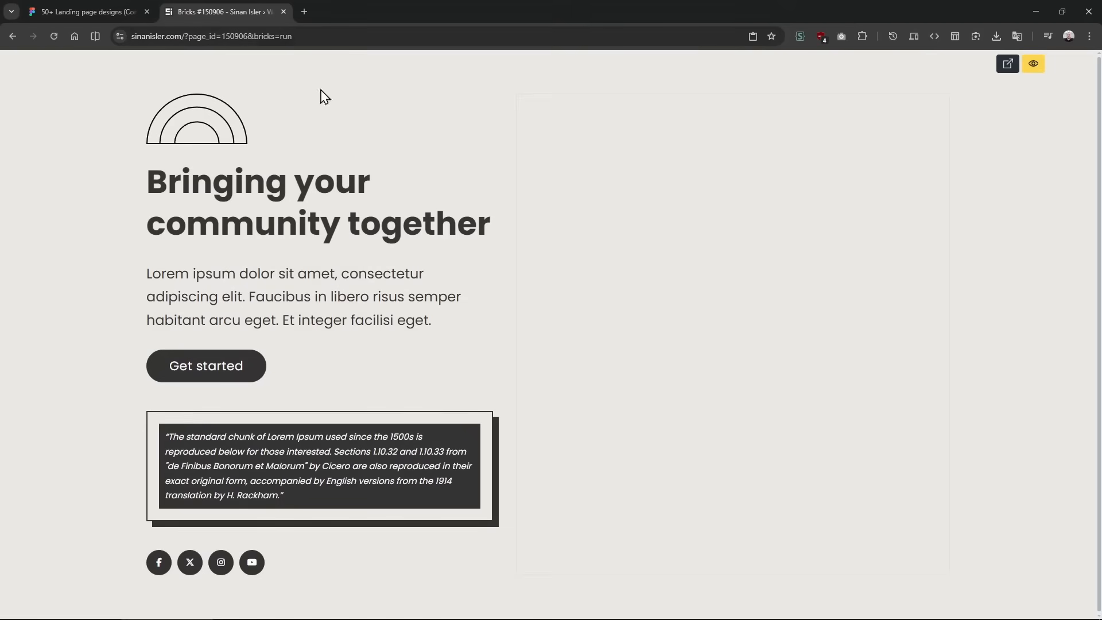
click(1029, 66)
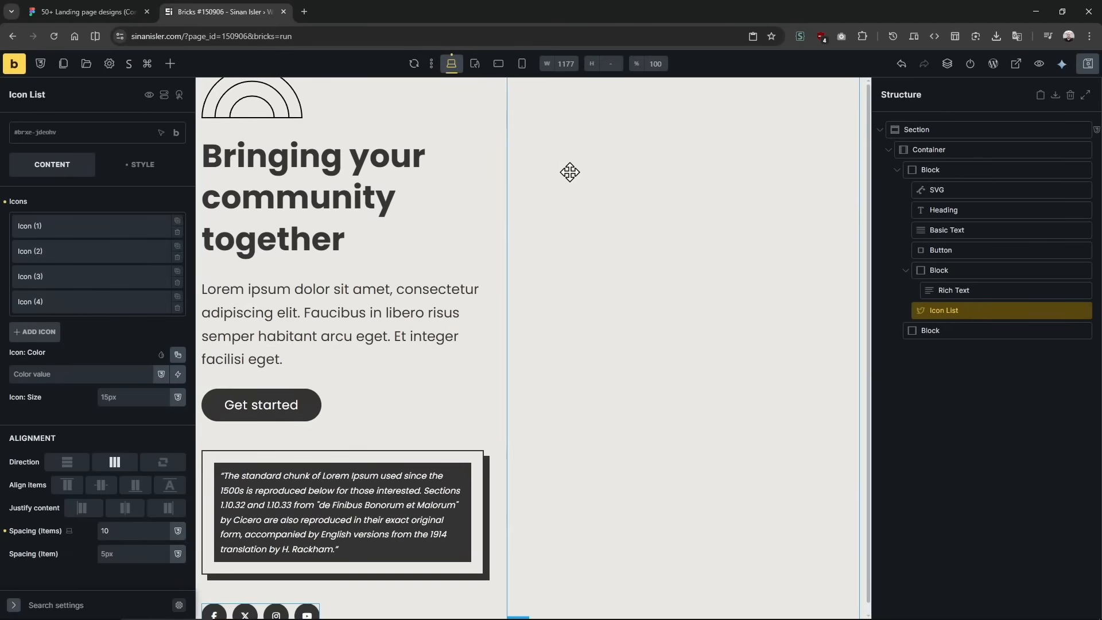
Study the image gallery in Figma and add a nested block inside the empty second block in Bricks.
click(118, 4)
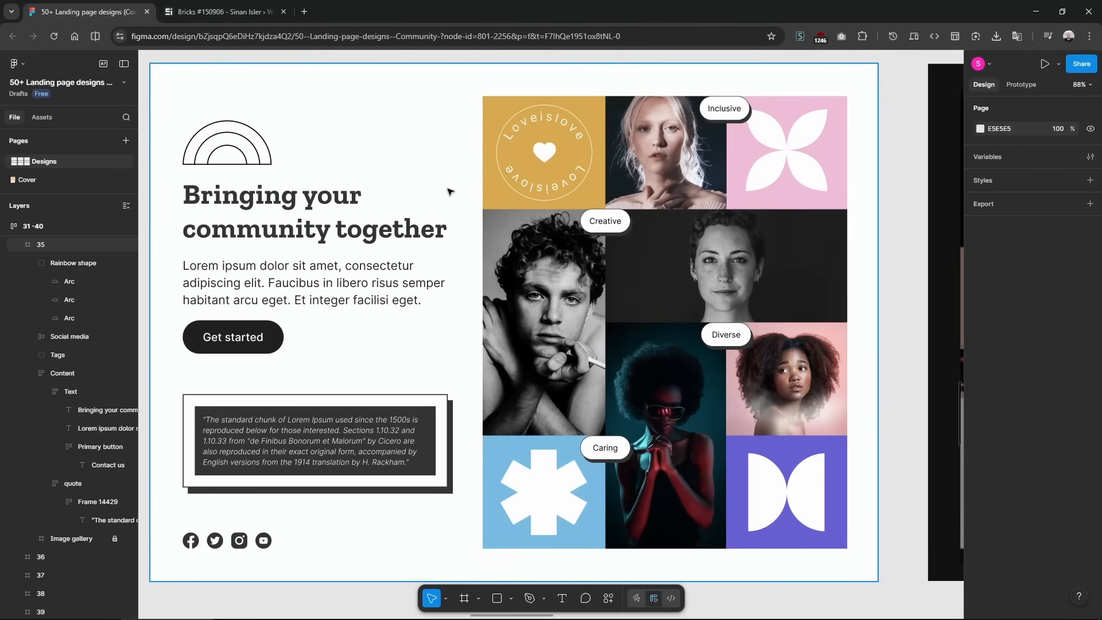
click(209, 9)
click(789, 242)
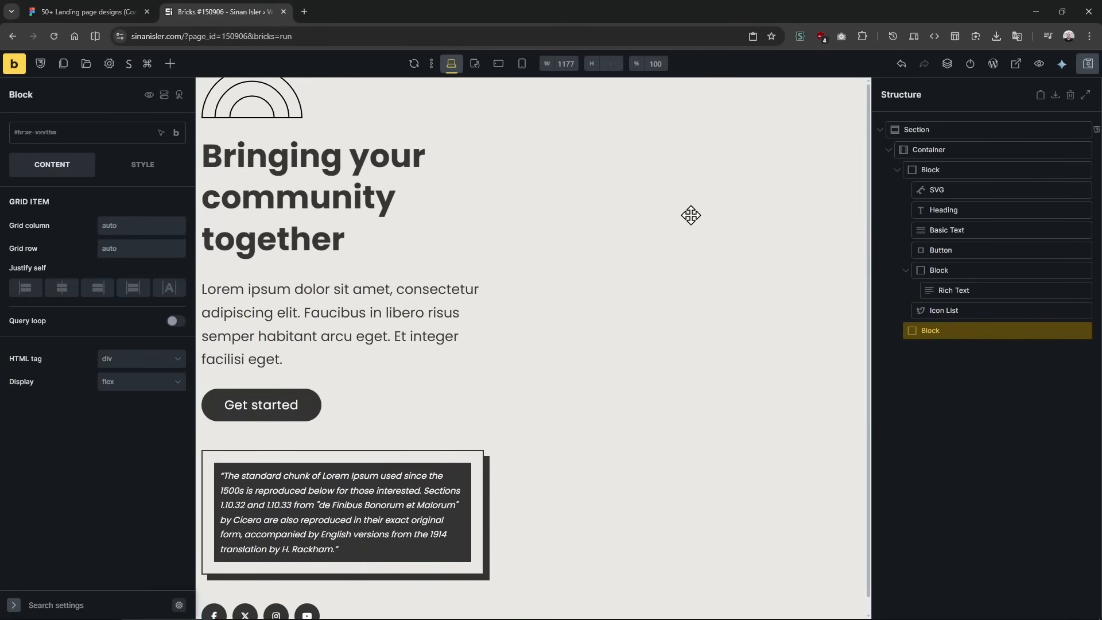
click(109, 7)
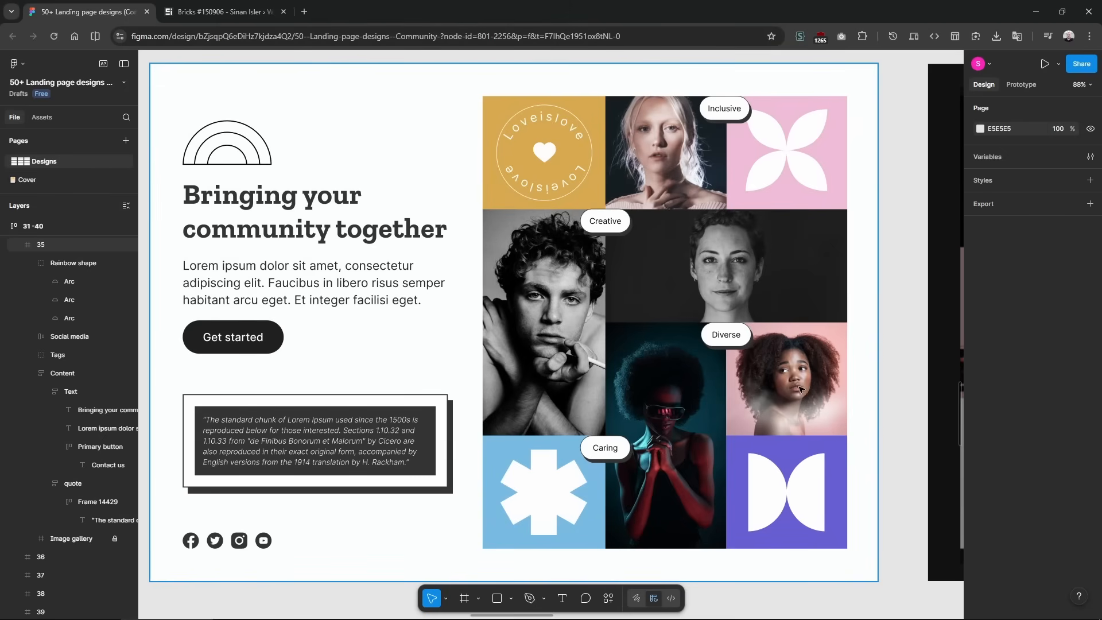
click(226, 12)
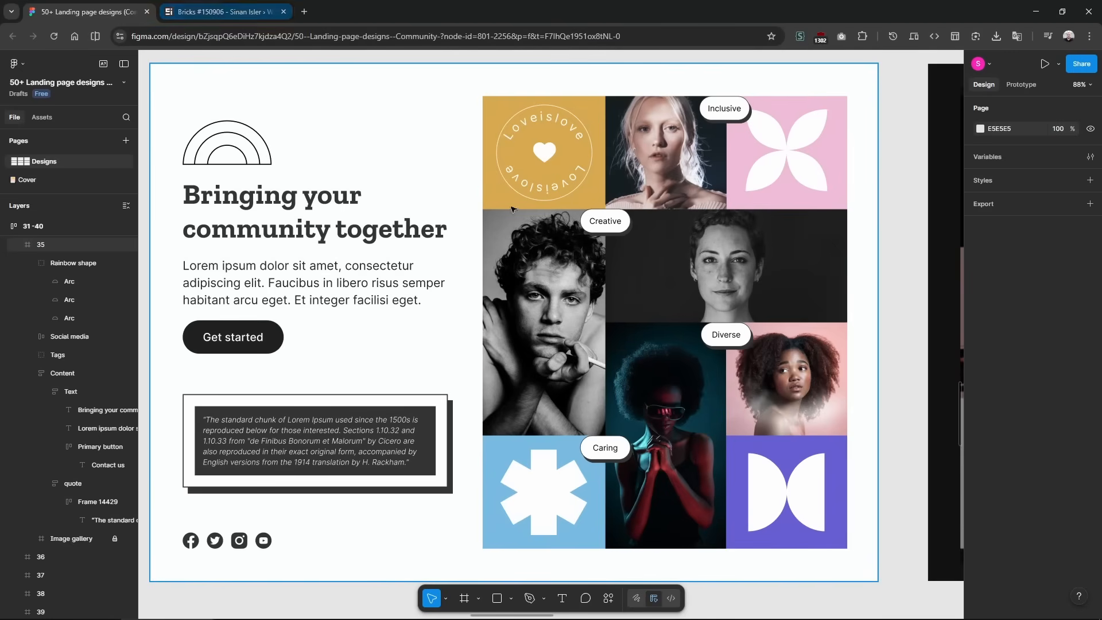
click(231, 7)
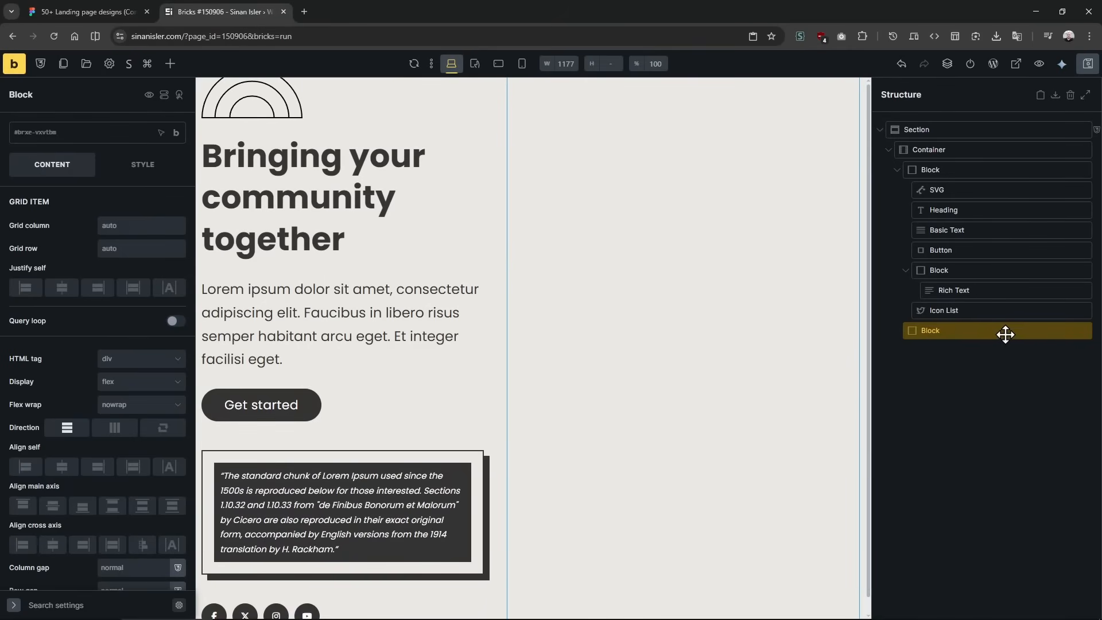
right_click(958, 335)
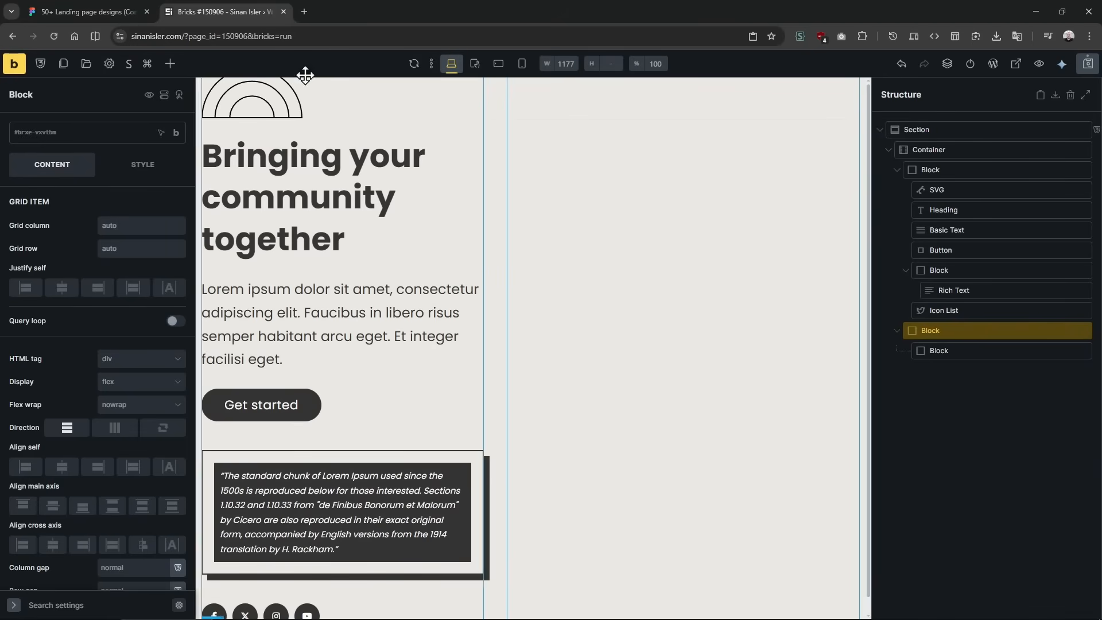
Check the gallery's tiles in Figma and duplicate the nested block in Bricks until there are nine blocks.
click(87, 12)
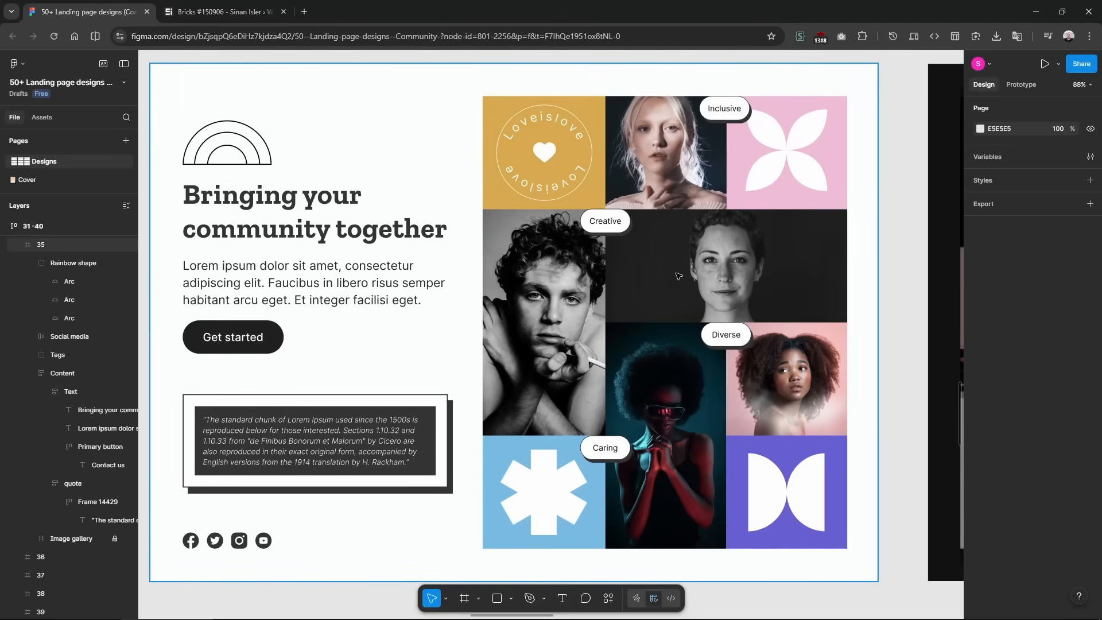
click(261, 11)
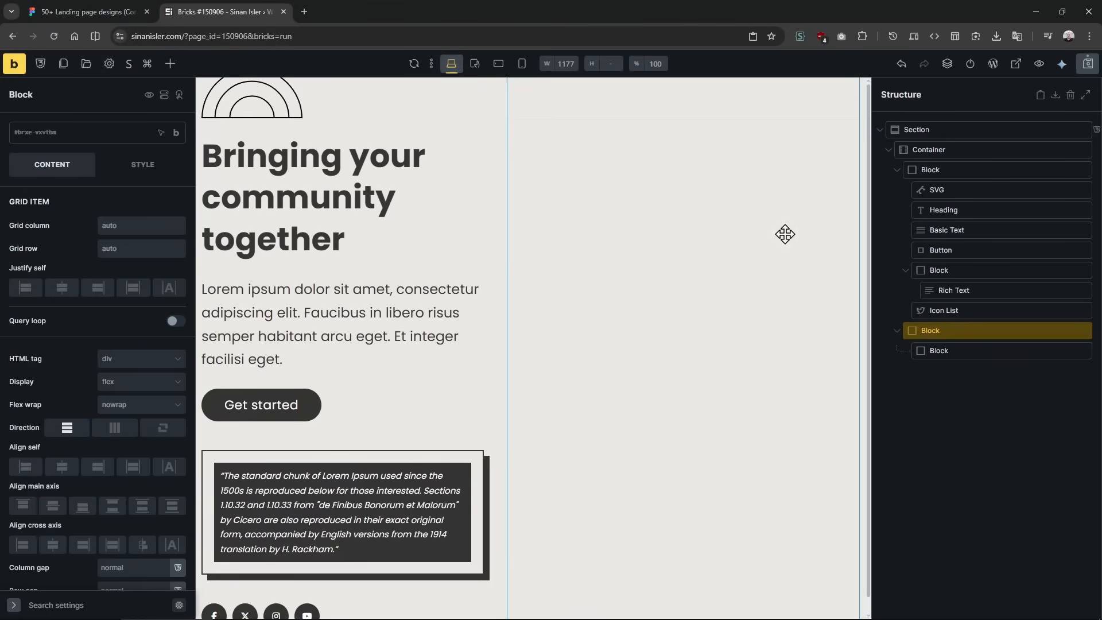
click(995, 351)
key(ctrl+d)
key(ctrl+d)
key(ctrl+d)
key(ctrl+d)
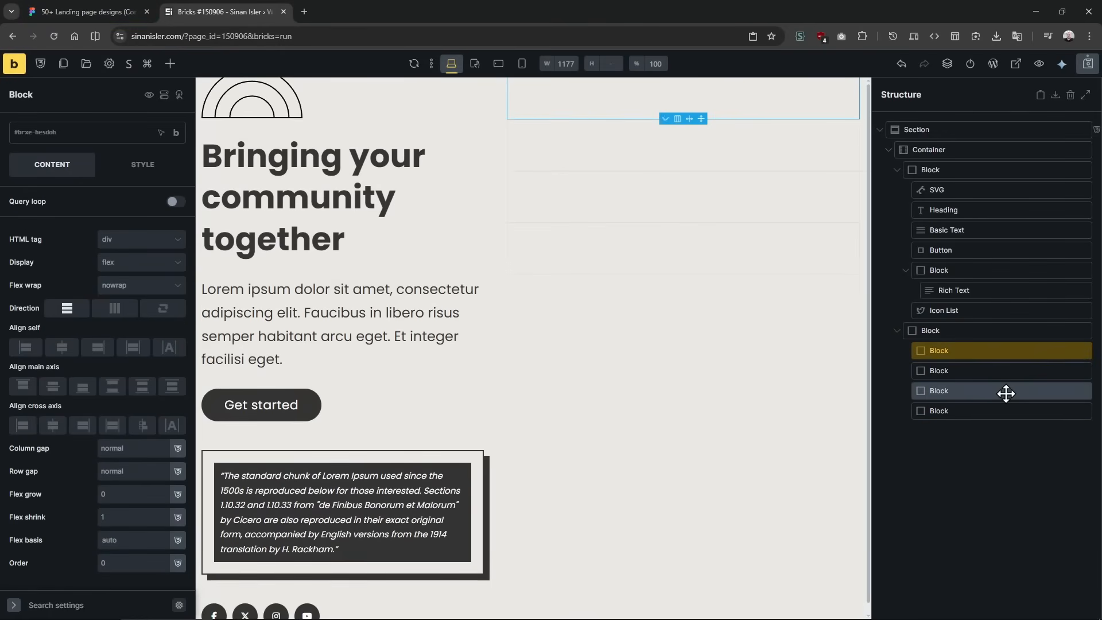
key(ctrl+d)
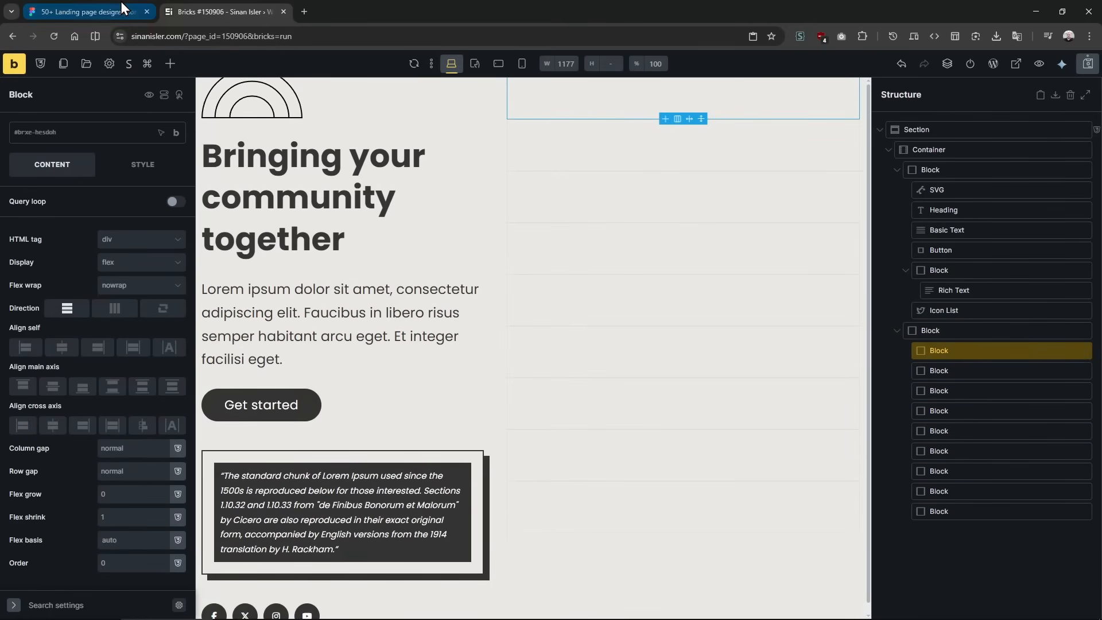
Set the display of the block holding the nine blocks to grid and open its Visual Grid Builder.
click(990, 332)
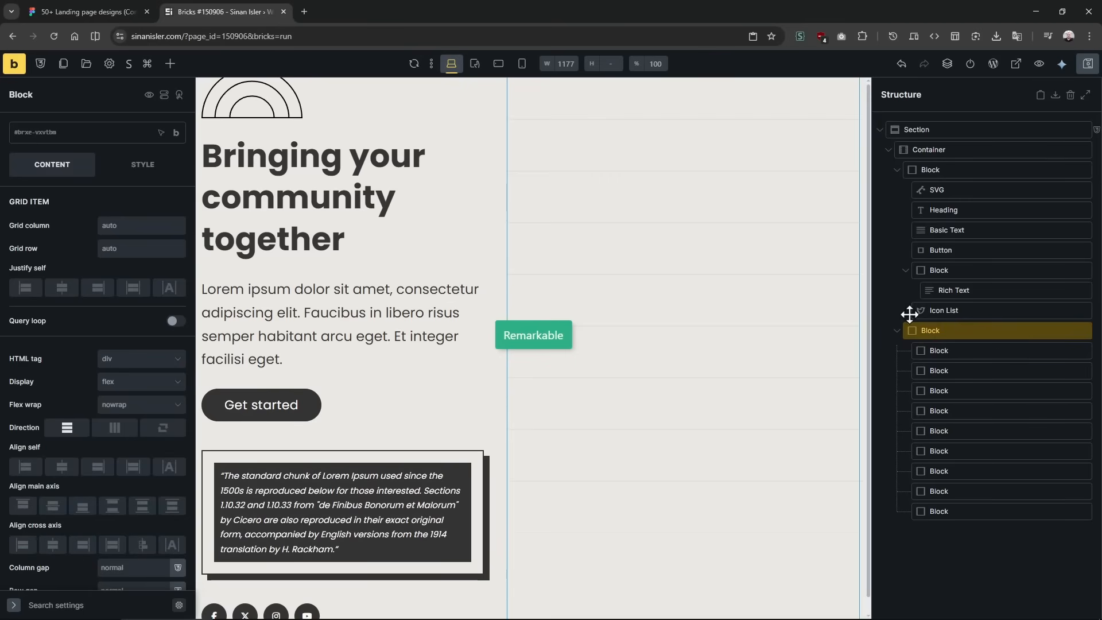
click(135, 381)
click(142, 443)
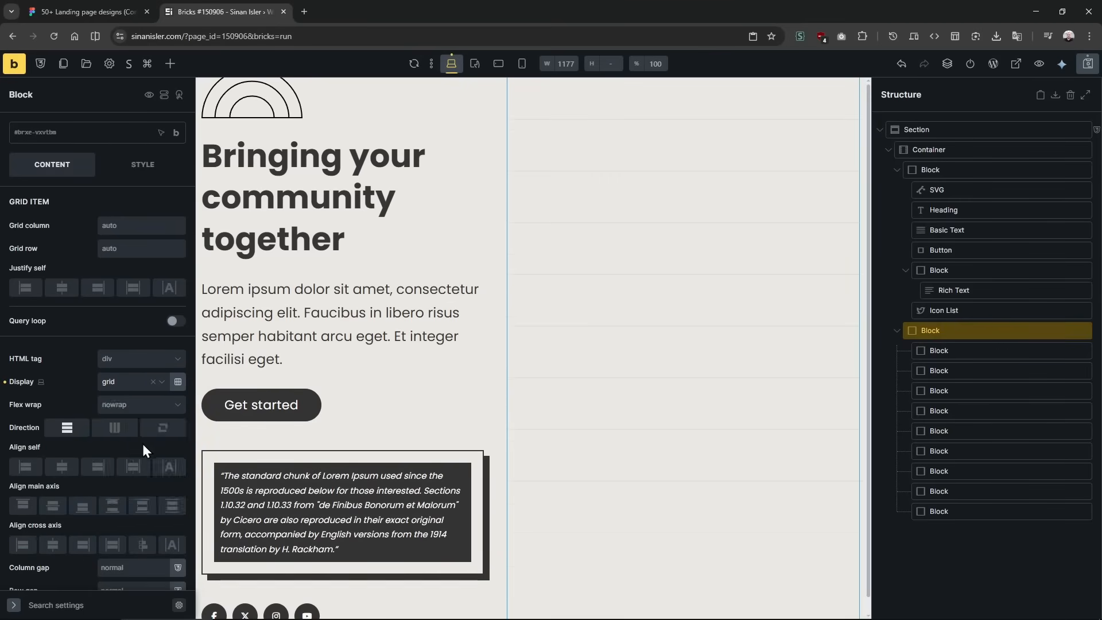
scroll(150, 316, down, 2)
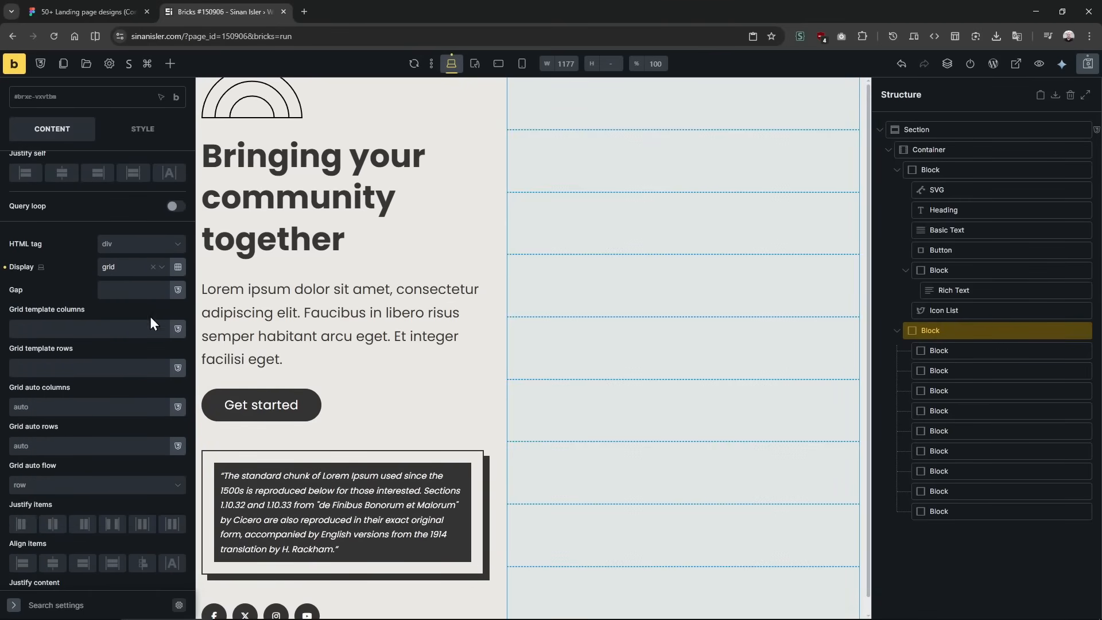
click(177, 267)
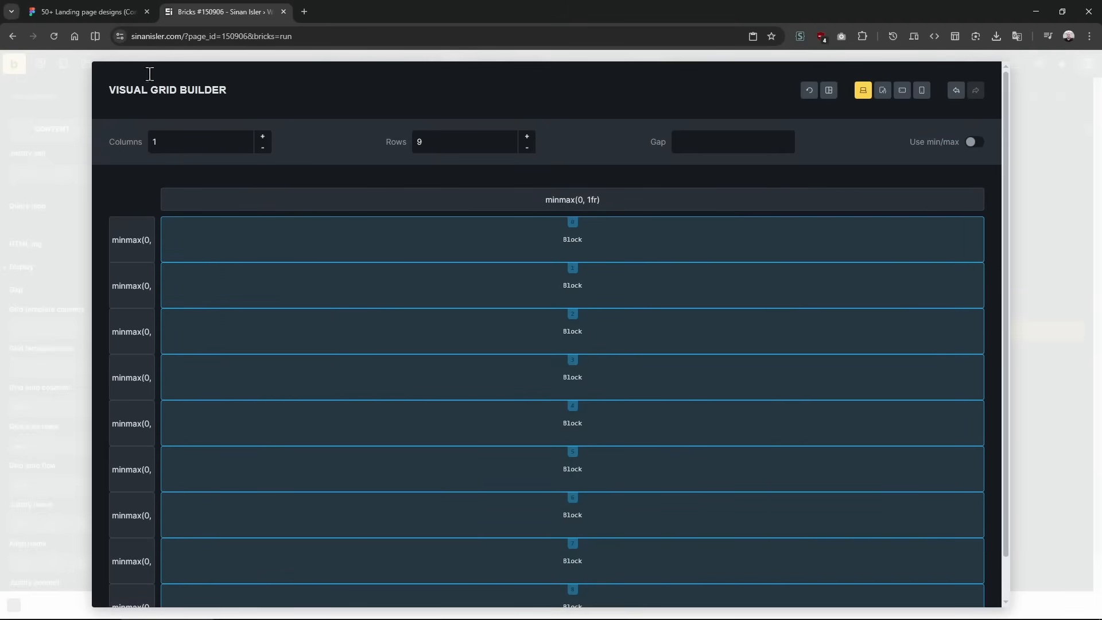
Set the grid to 3 columns and 4 rows, checking the layout against the Figma gallery.
click(179, 141)
key(Up)
key(Up)
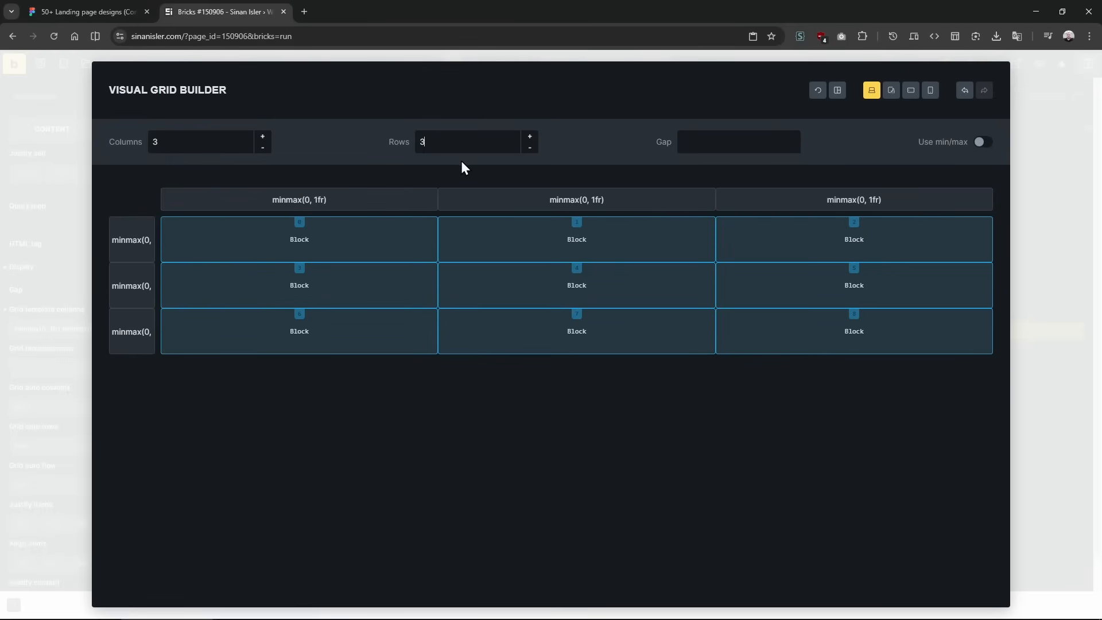
key(Up)
click(115, 11)
click(236, 7)
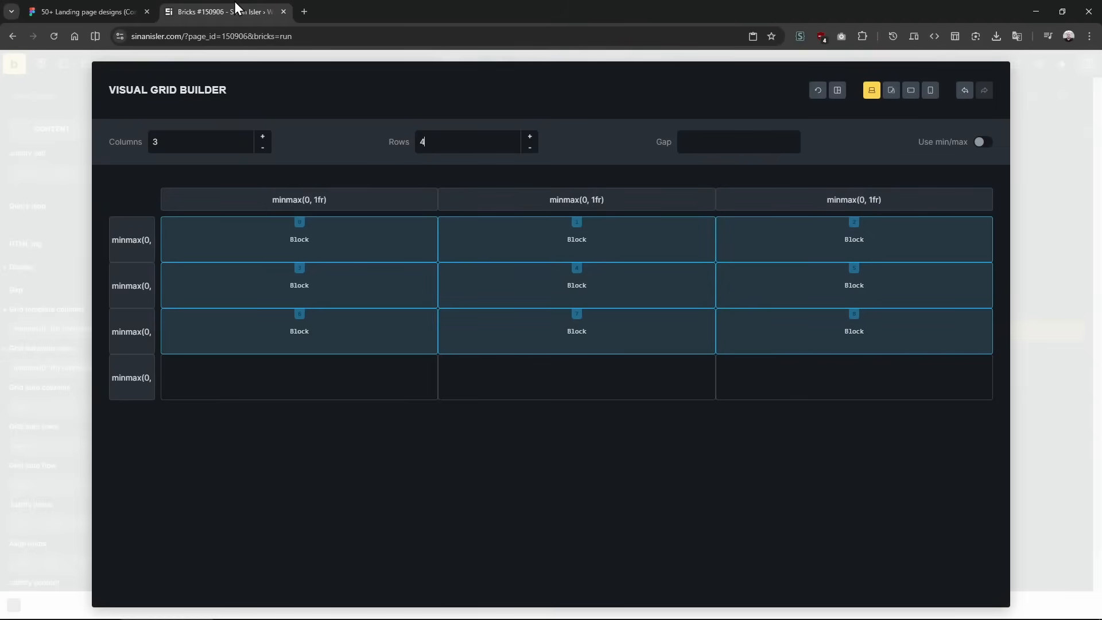
Move the third row's first block to row 4 and stretch the second row's first block over rows 2 and 3.
click(98, 9)
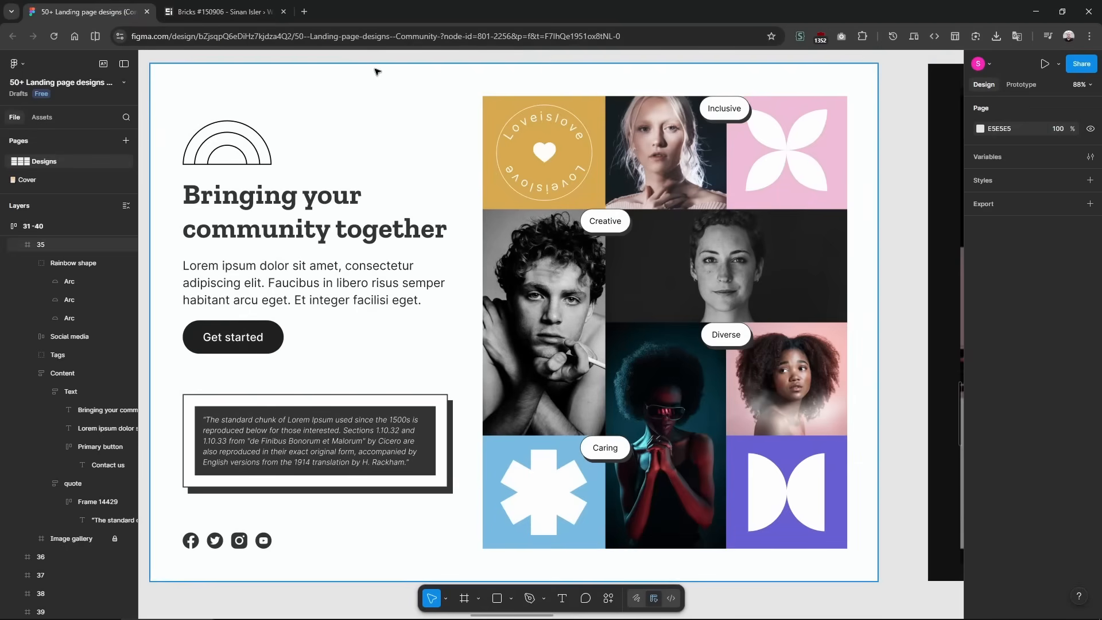
click(224, 11)
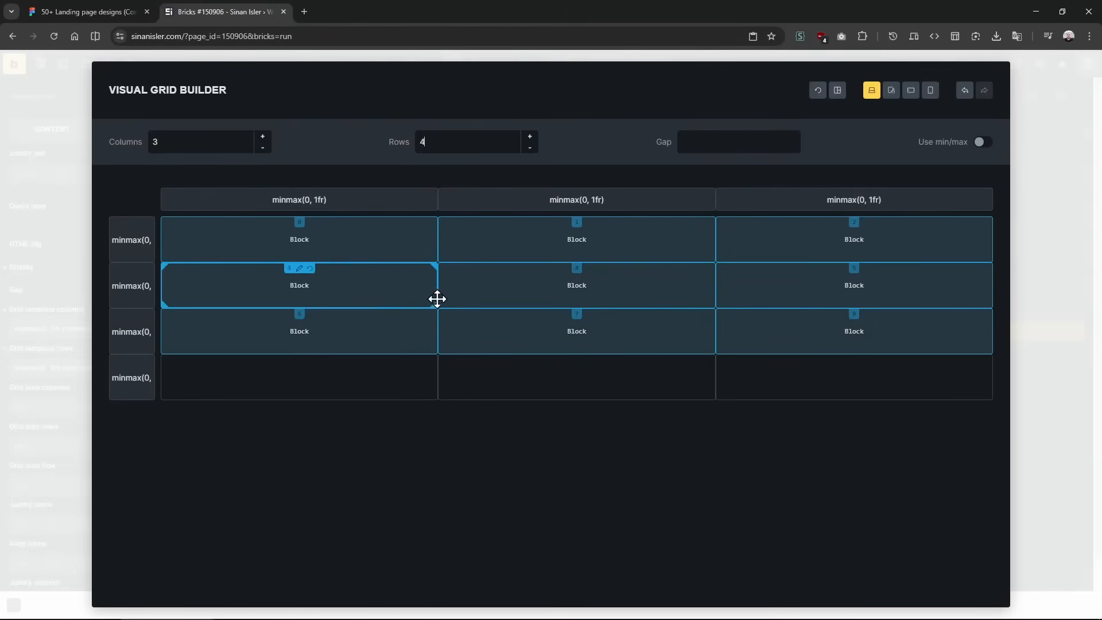
drag(413, 335, 407, 373)
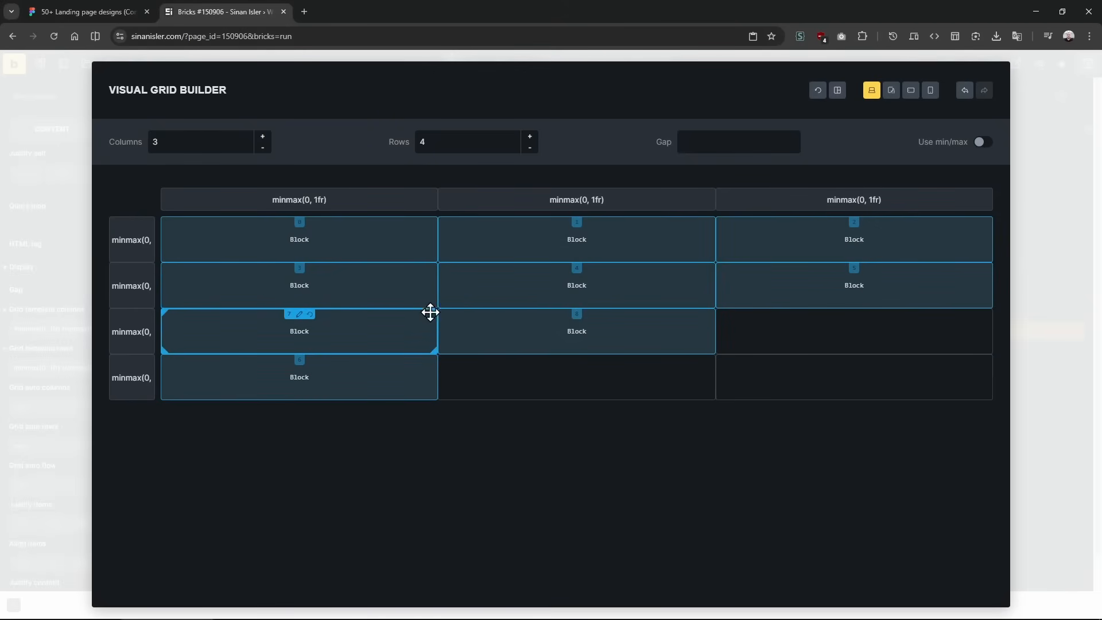
drag(433, 304, 432, 350)
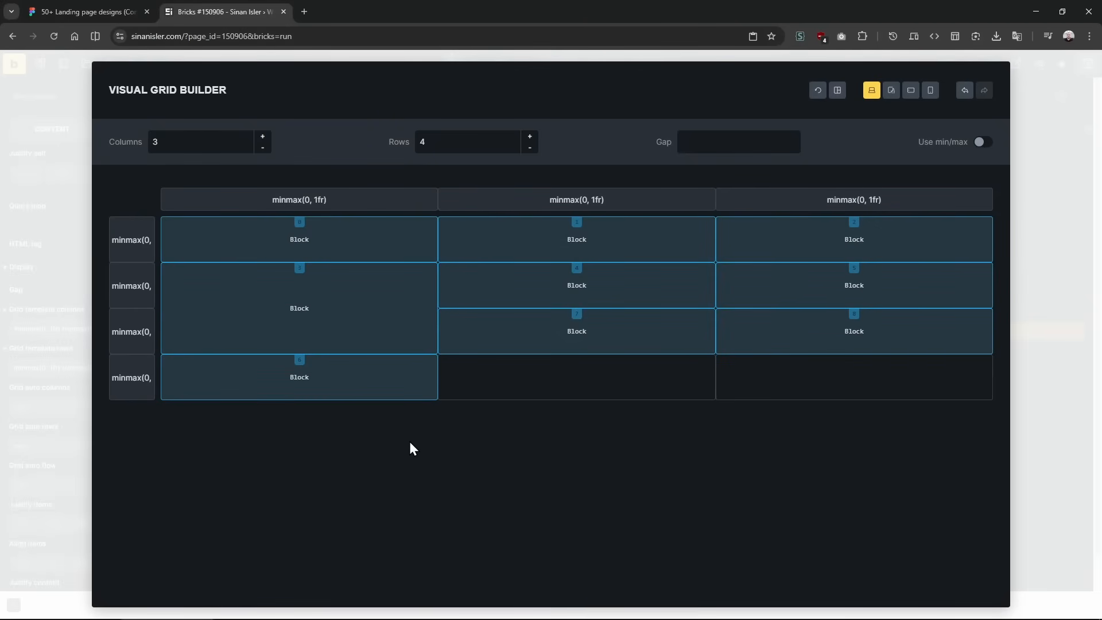
Check the wide gallery tile in Figma and stretch the second row's middle block across columns 2 and 3.
click(103, 12)
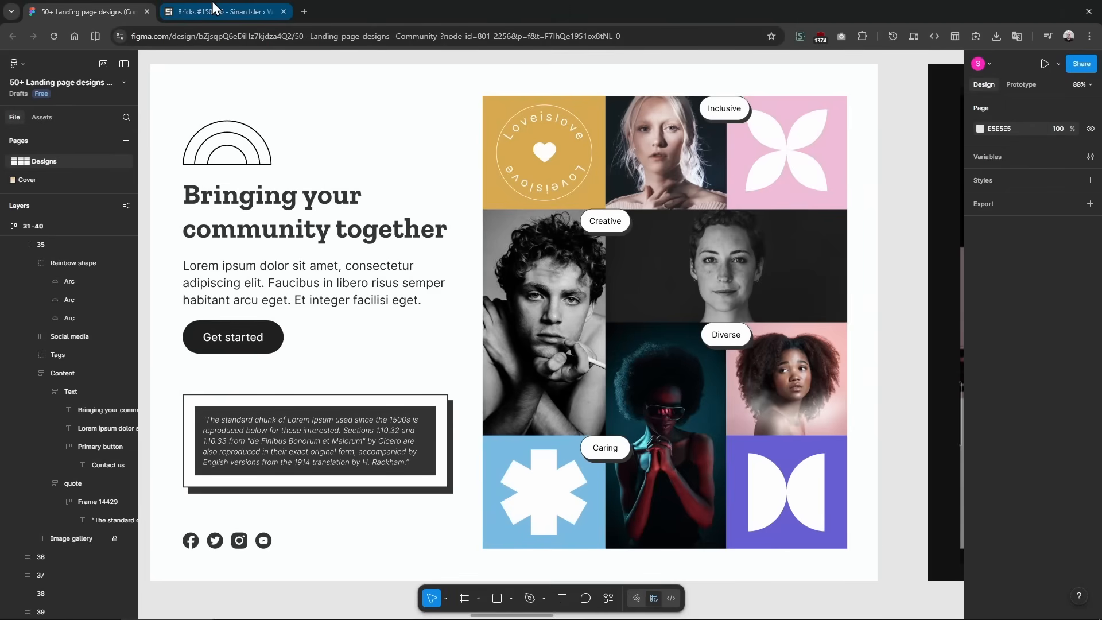
click(214, 8)
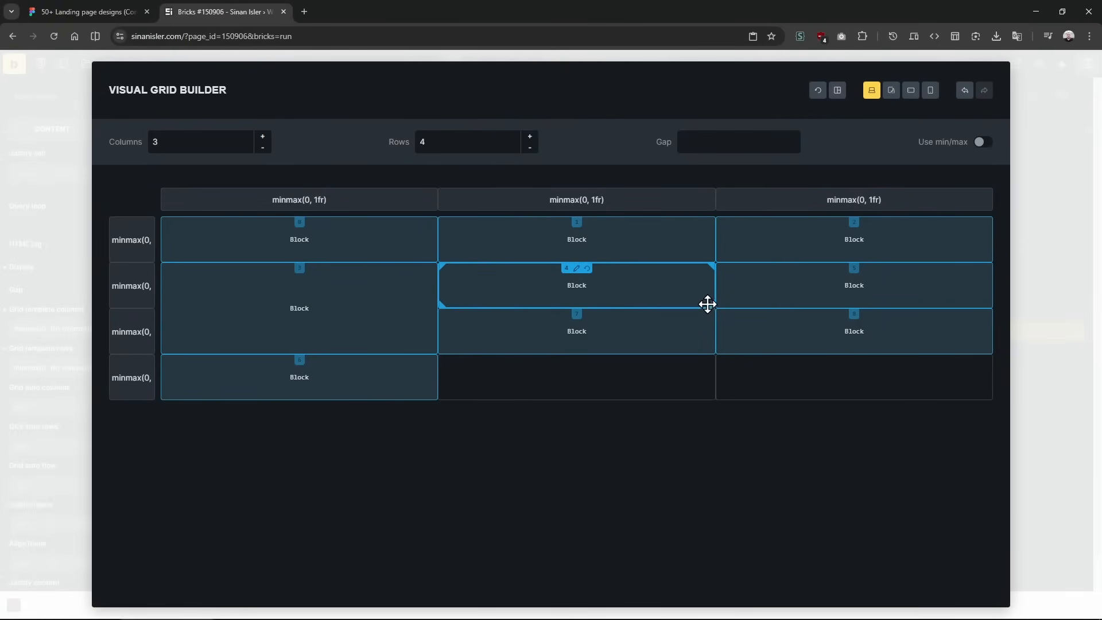
drag(710, 304, 910, 303)
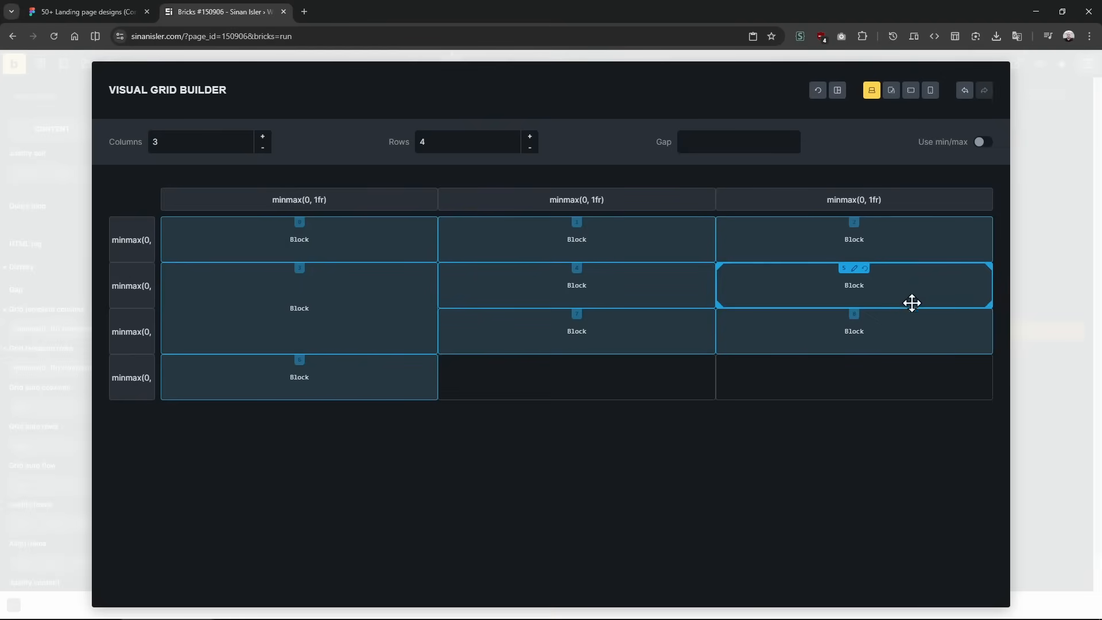
Stretch the third row's middle block over rows 3 and 4 to match the Figma gallery, and close the grid builder.
click(99, 8)
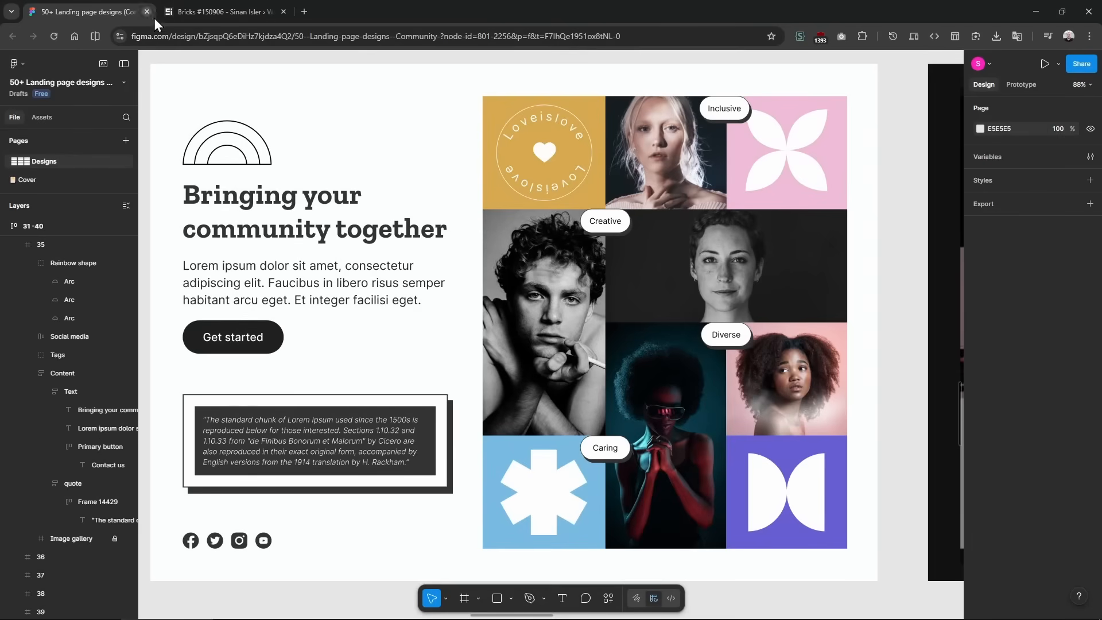
click(249, 6)
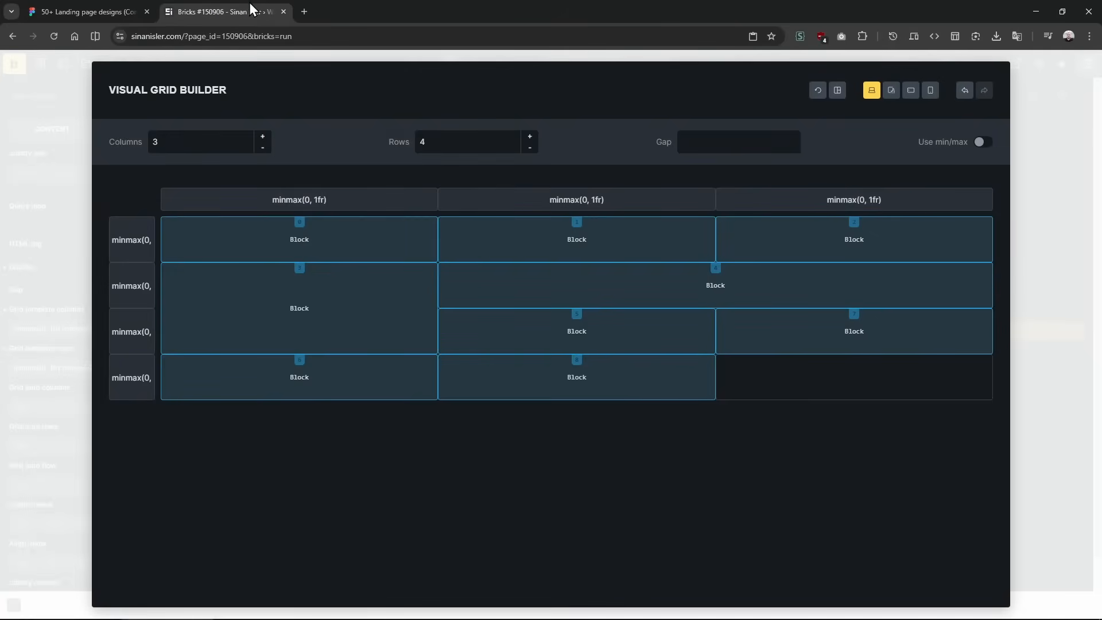
click(127, 11)
click(241, 8)
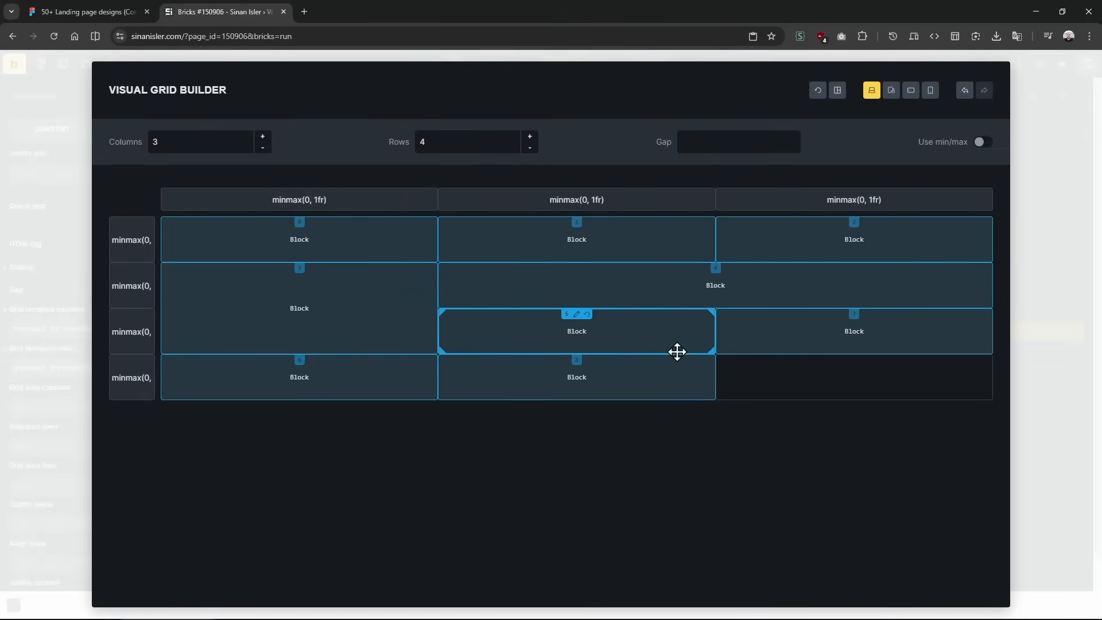
drag(711, 349, 708, 398)
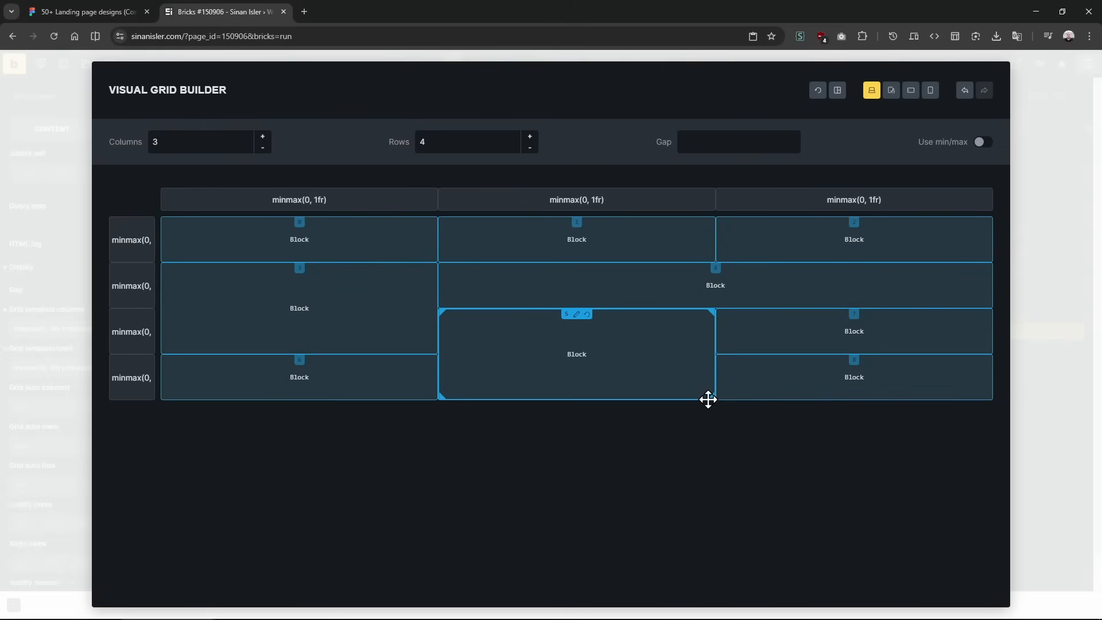
click(127, 10)
click(256, 6)
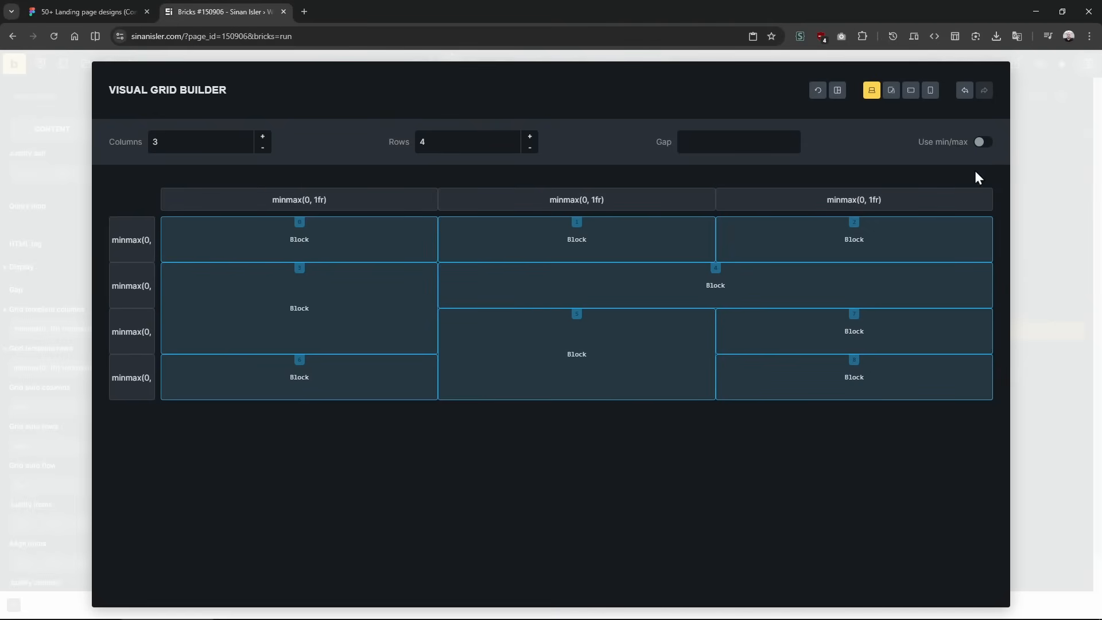
click(1040, 312)
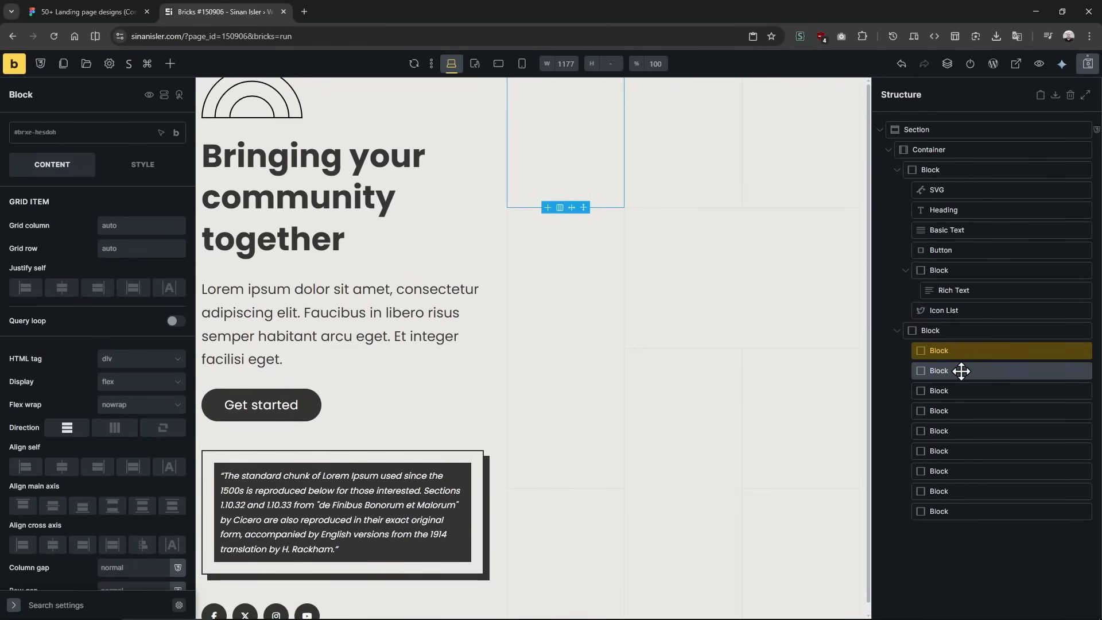
Give the first gallery tile a gold background, hsl(46, 62%, 58%), in Bricks, comparing the color with the Figma gallery.
click(95, 11)
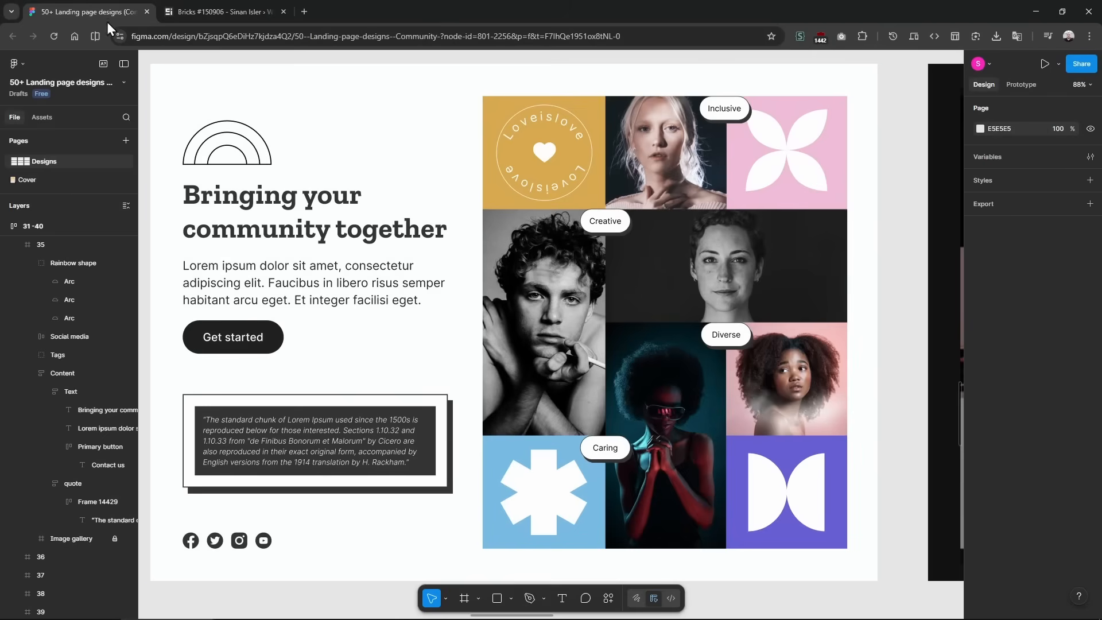
click(487, 143)
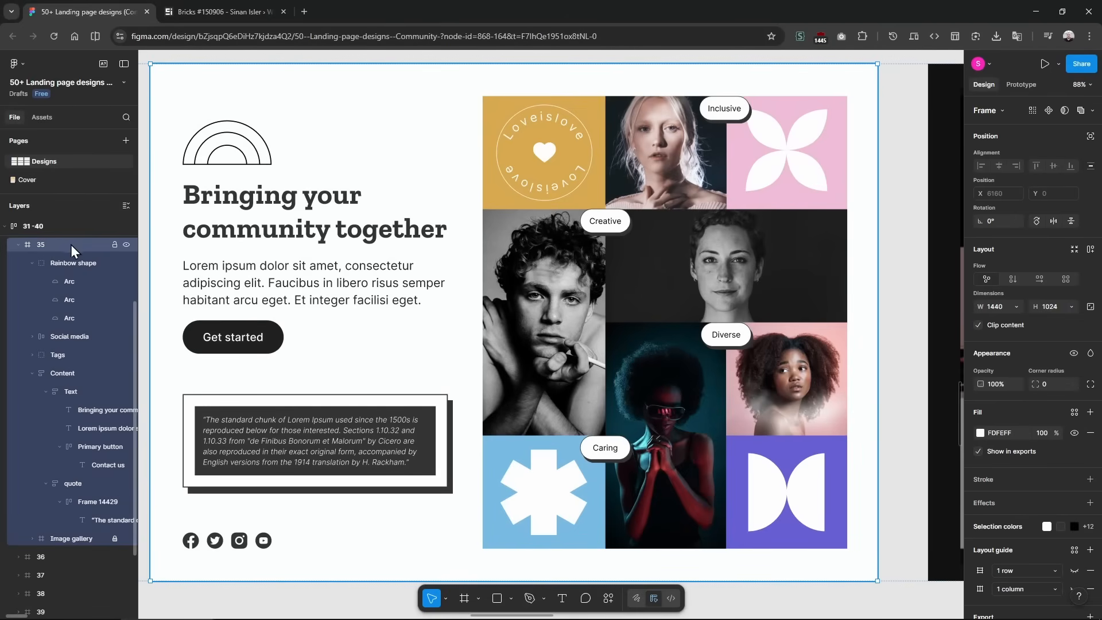
drag(139, 254, 164, 241)
click(182, 8)
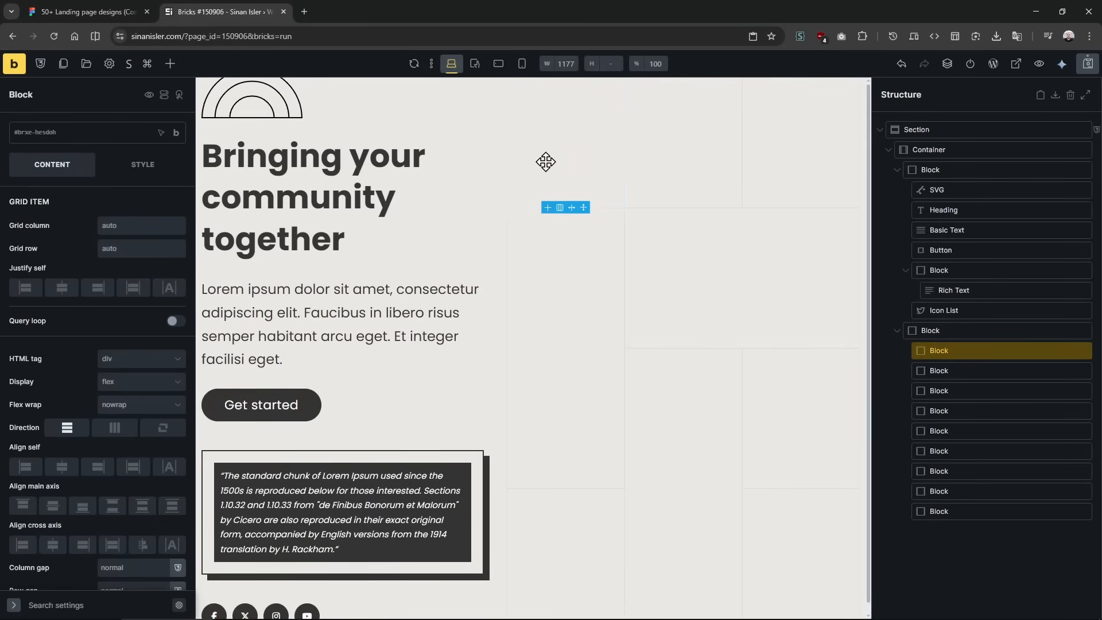
click(143, 167)
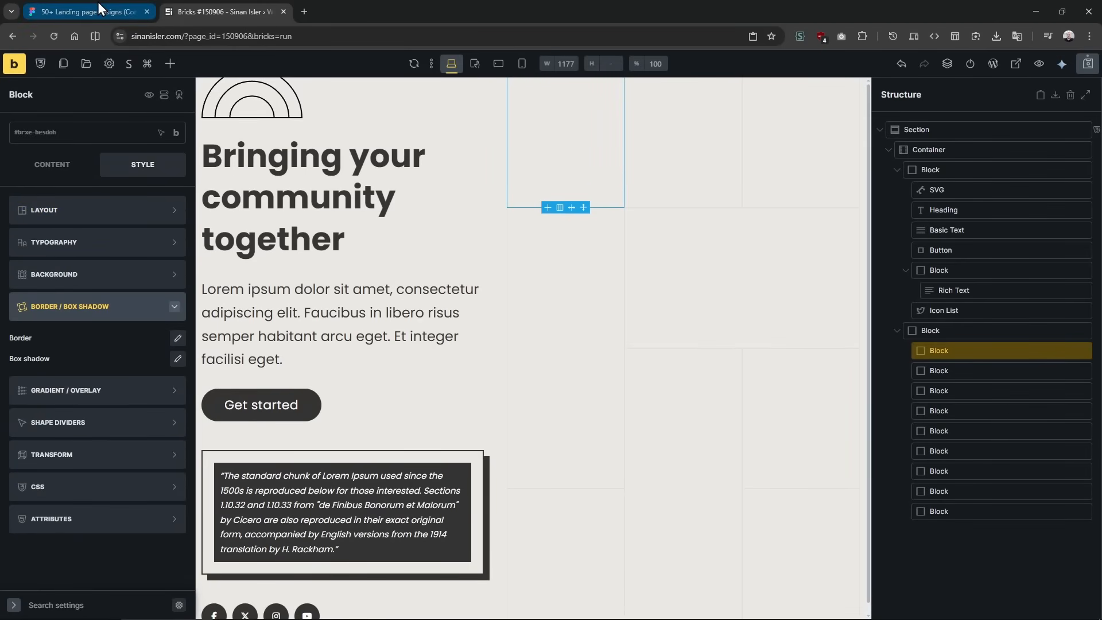
click(123, 275)
click(178, 307)
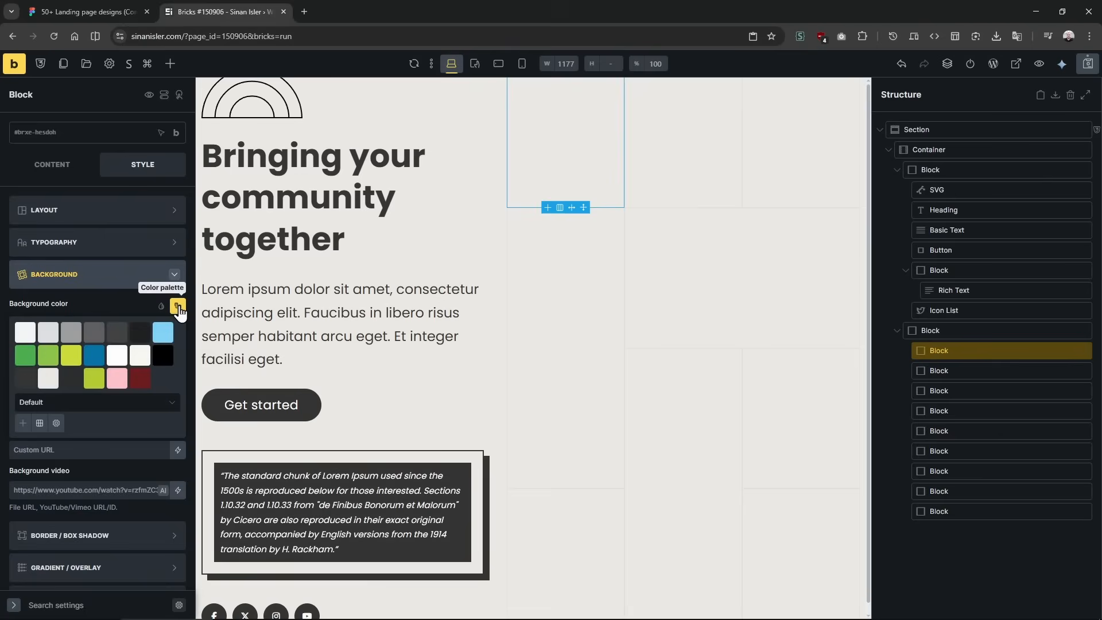
click(176, 308)
click(175, 307)
click(161, 308)
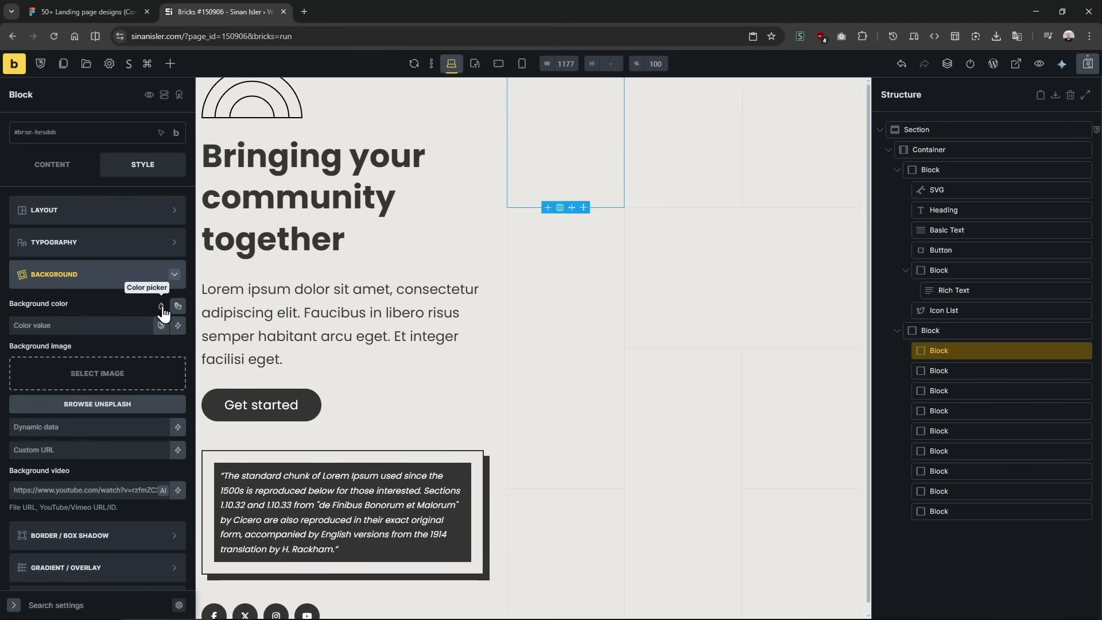
click(161, 307)
click(137, 327)
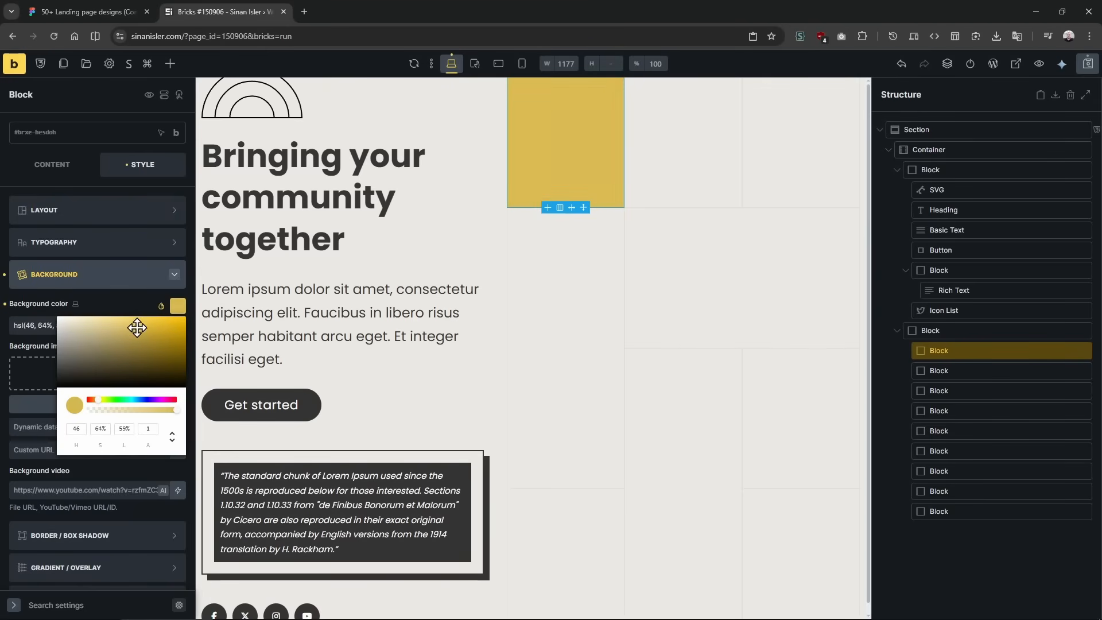
click(87, 5)
click(238, 5)
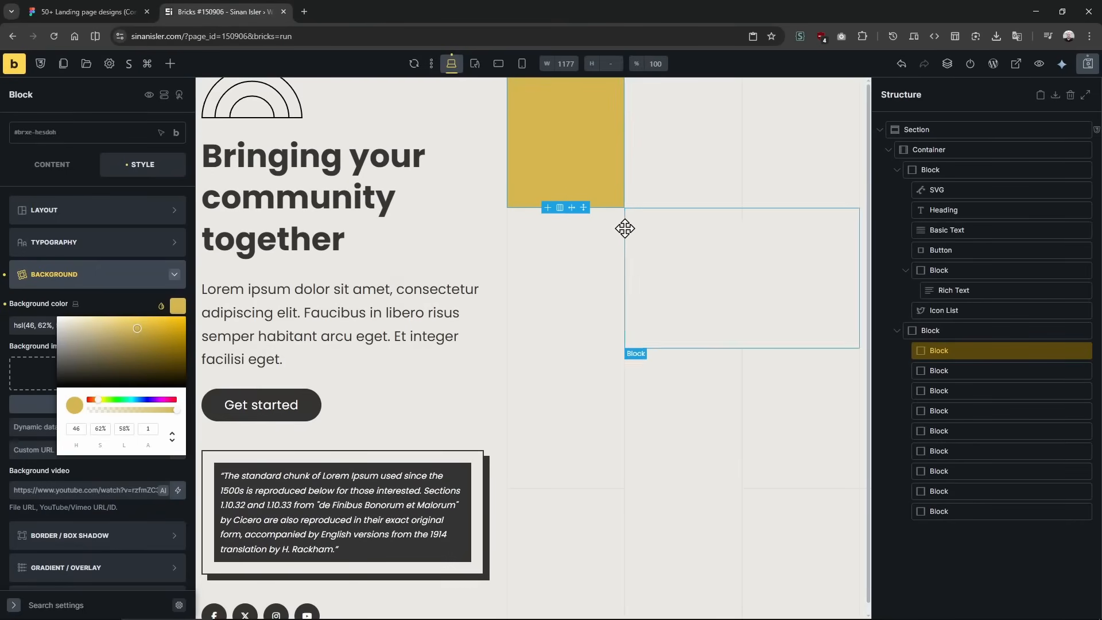
Give the third tile of the gallery's first row a dusty pink background, checking the color against the Figma design.
click(758, 172)
click(161, 306)
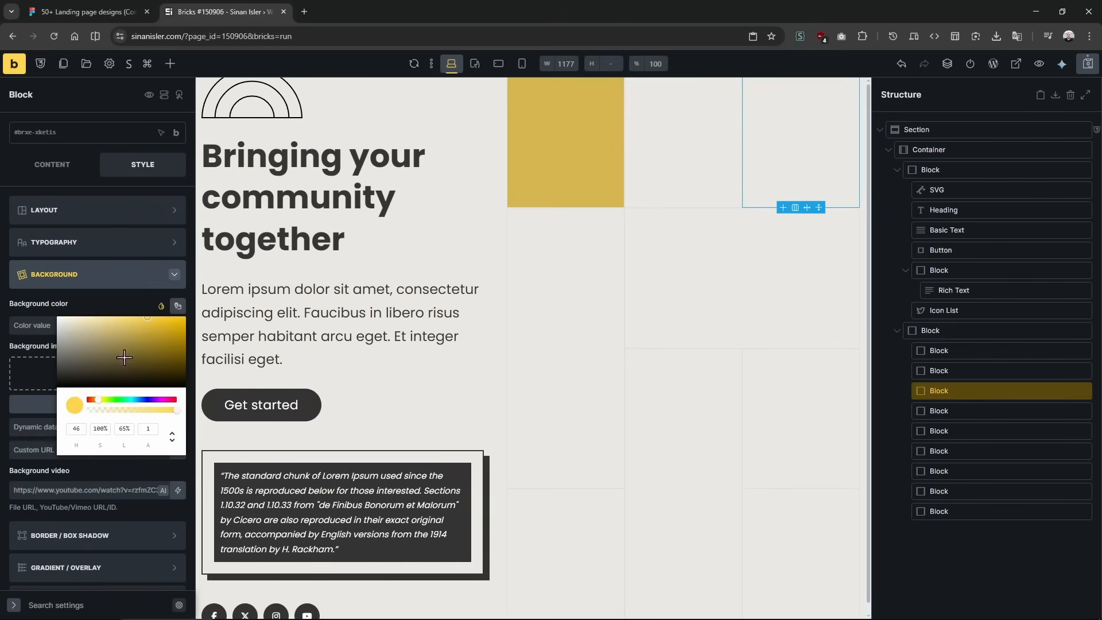
click(169, 400)
click(115, 12)
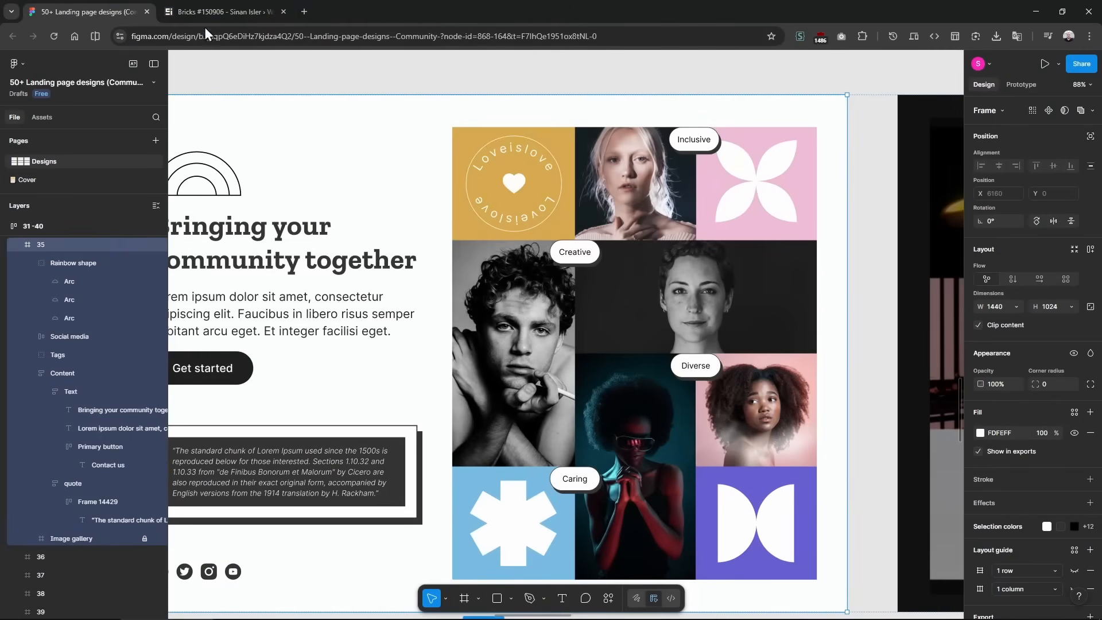
click(206, 5)
click(87, 351)
In Figma, export the round Loveislove badge from the gold tile as a 1x PNG and save it as Group 31.png.
click(86, 11)
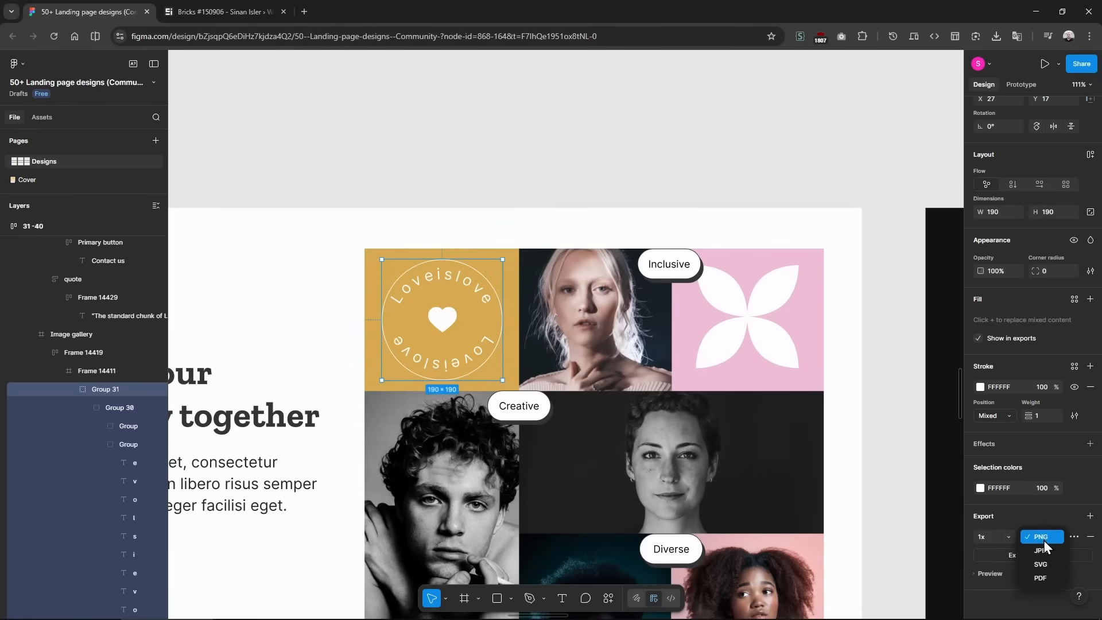
click(1041, 537)
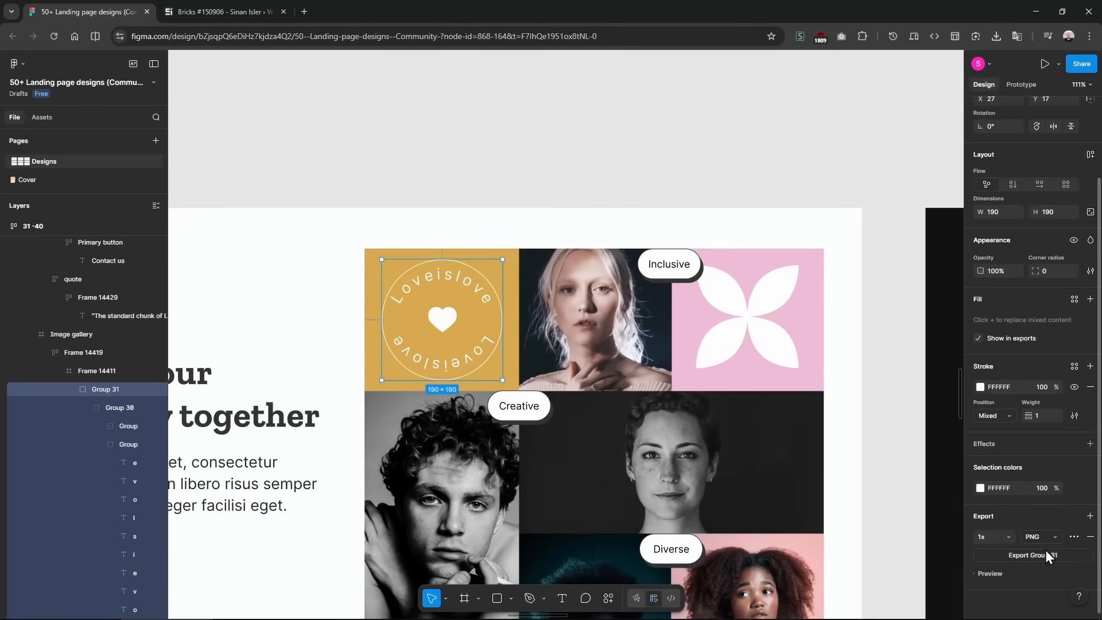
click(1044, 553)
key(Return)
Back in Bricks, add an Image element inside the gold gallery tile and open its settings.
click(229, 13)
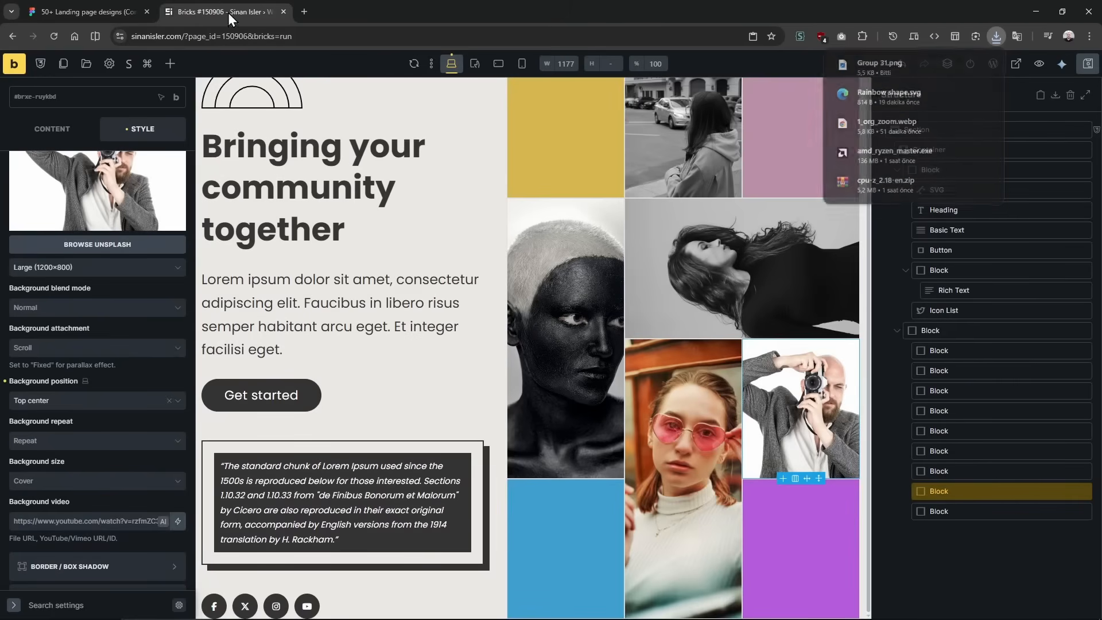
click(578, 149)
scroll(66, 209, up, 1)
scroll(68, 216, up, 2)
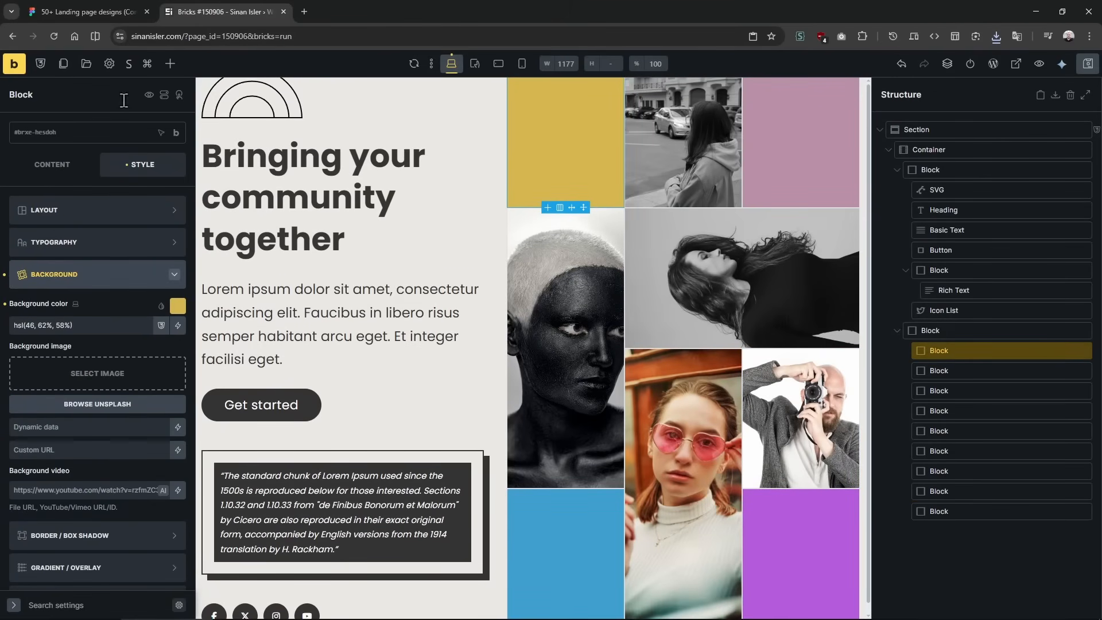
click(170, 63)
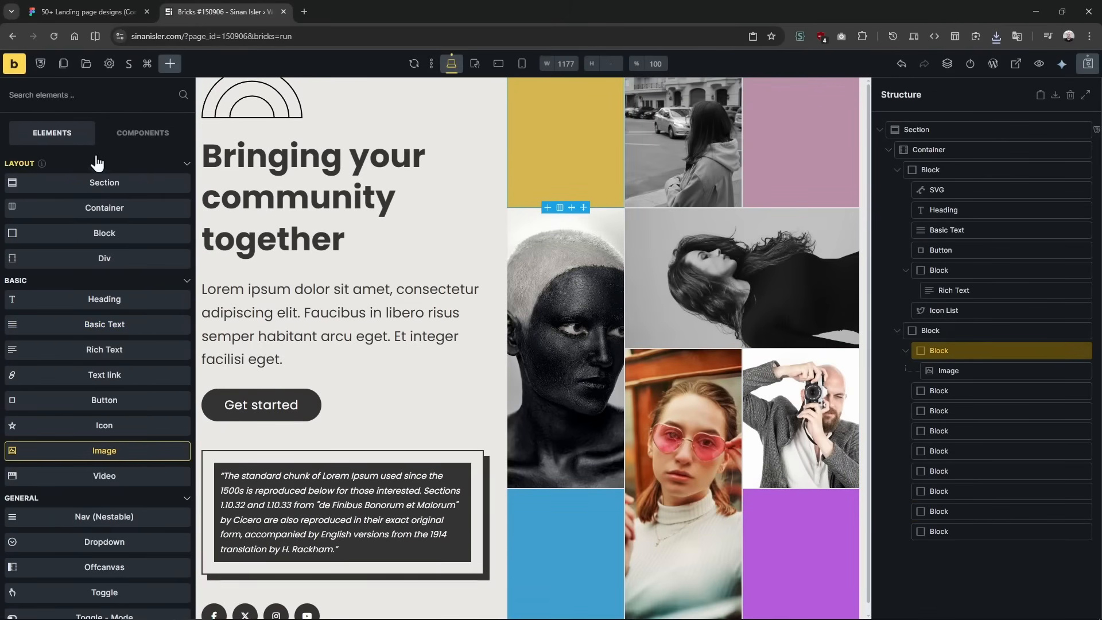
click(964, 370)
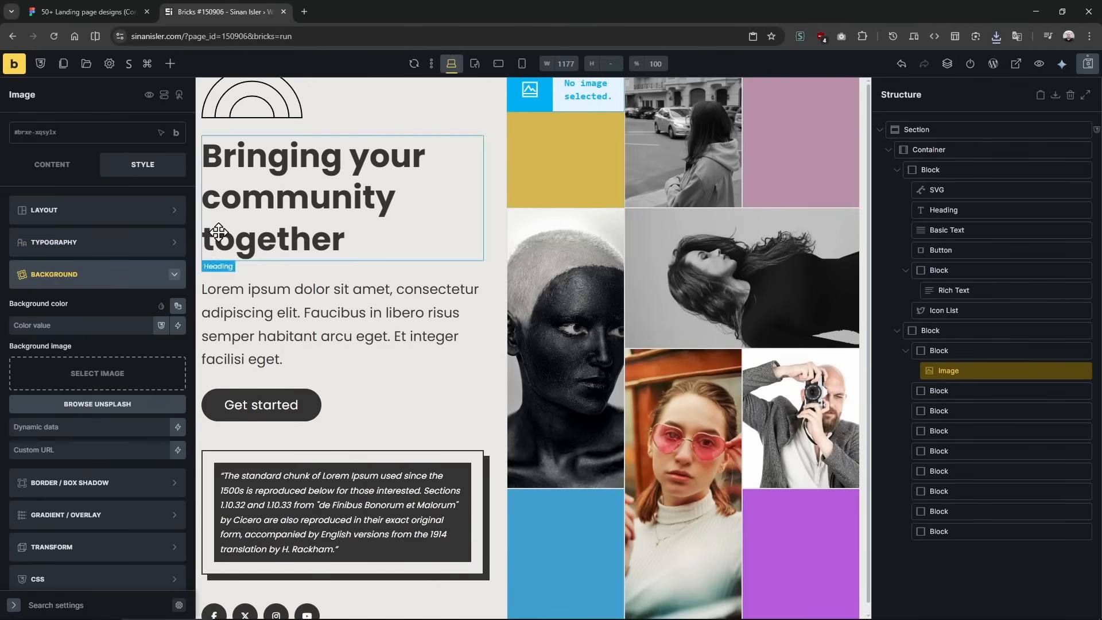
Upload the downloaded Group 31.png to the media library and insert it into the gold tile's image element.
click(52, 164)
click(67, 222)
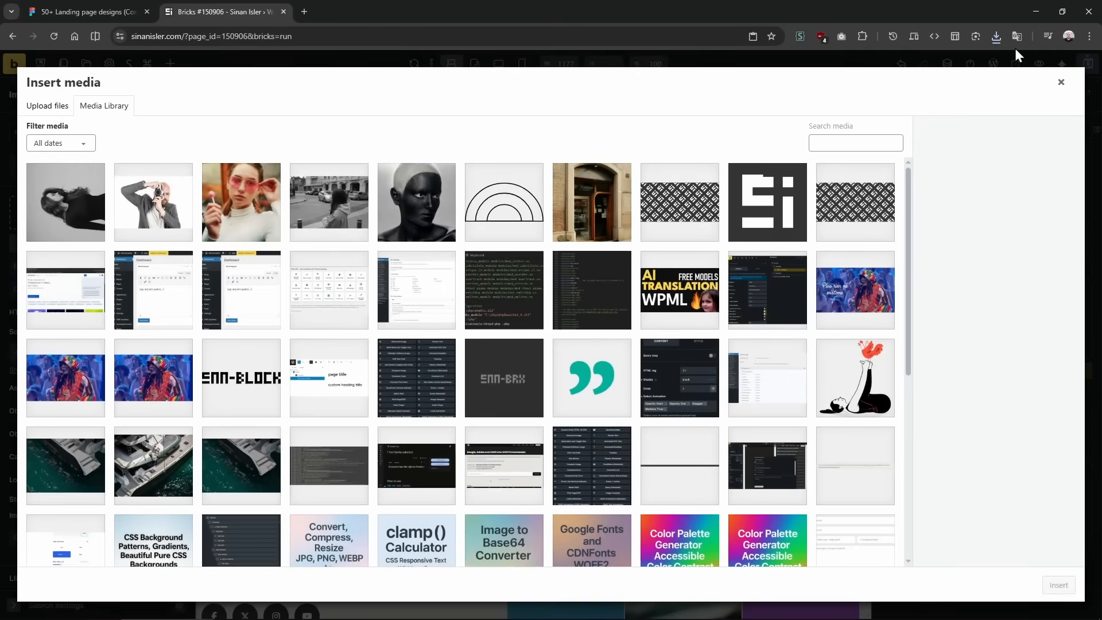
click(997, 38)
drag(879, 91, 580, 344)
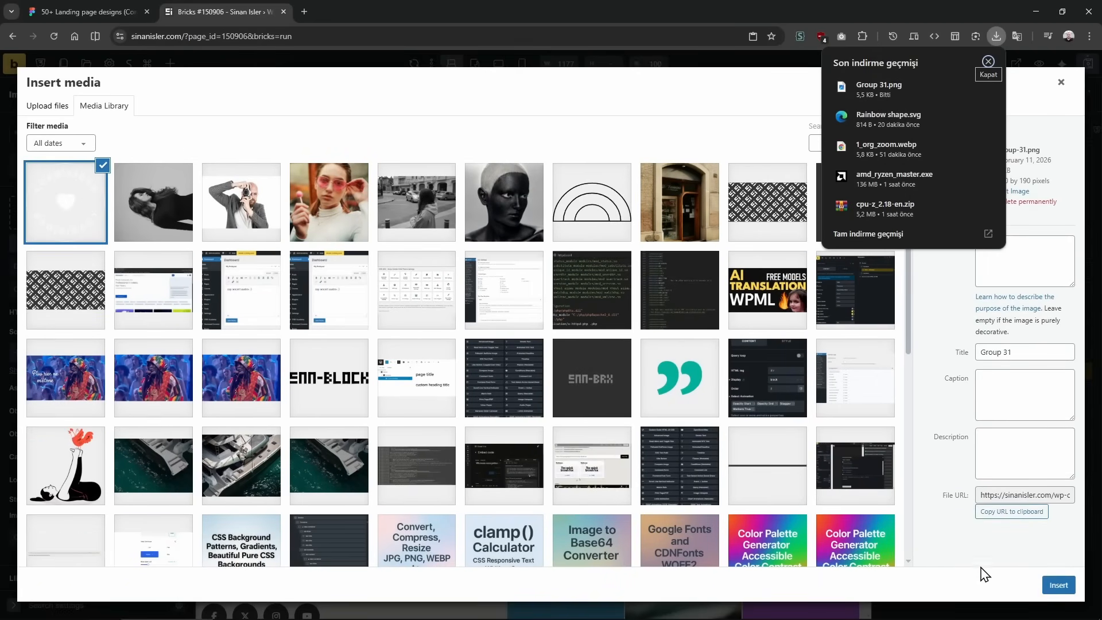
click(1058, 585)
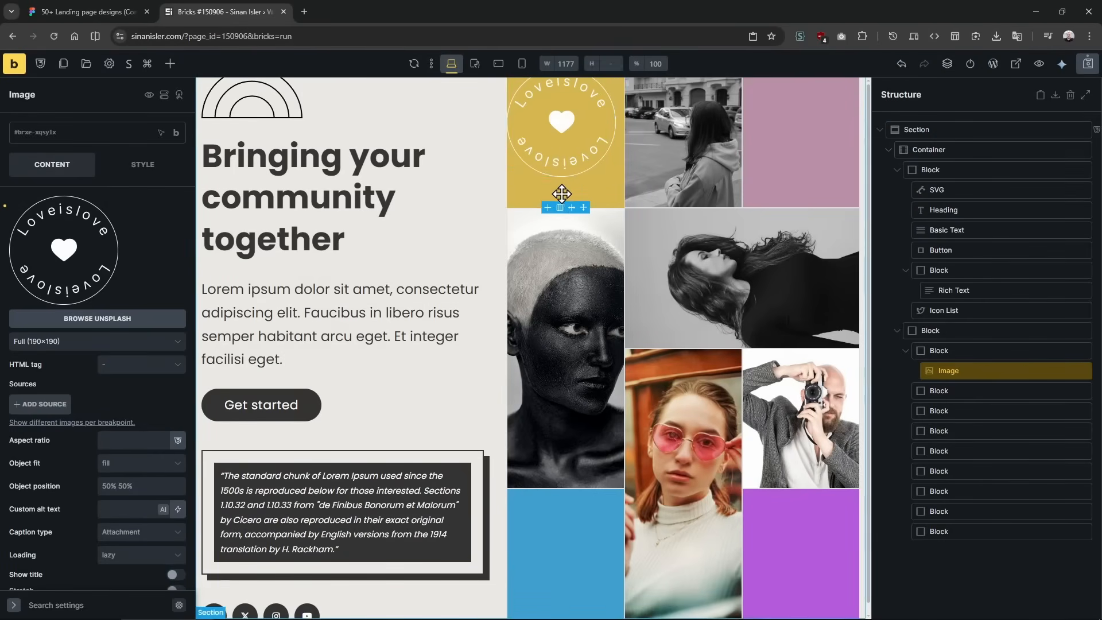
Center the gold tile's content on both the main axis and the cross axis.
click(561, 194)
click(53, 507)
click(53, 544)
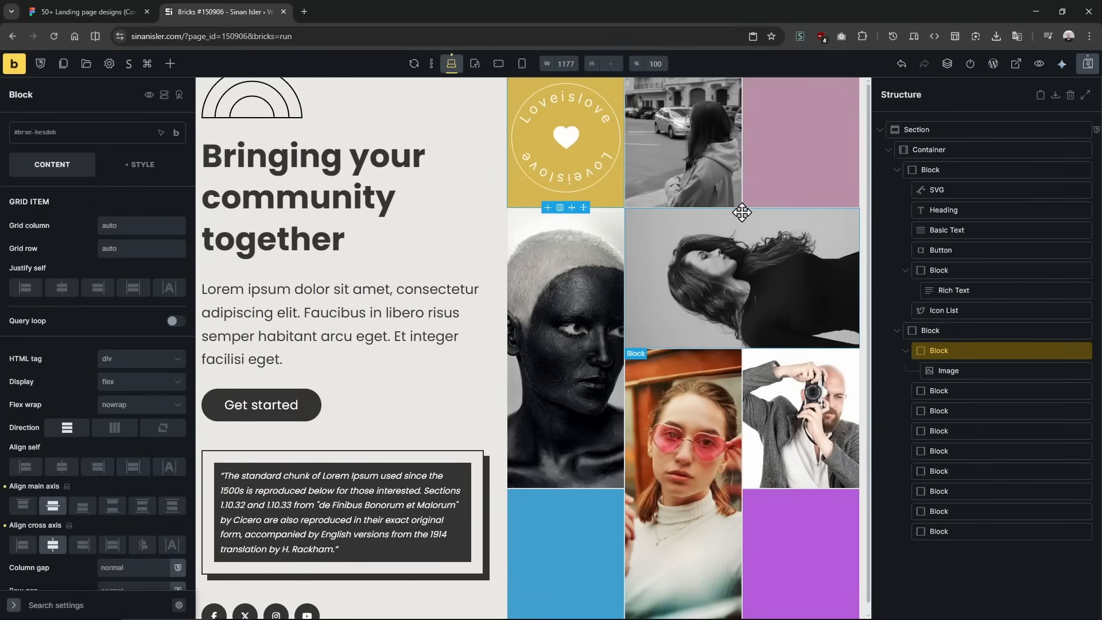
In Figma, export the white petal shape from the pink tile as a PNG and save it as Vector.png.
click(129, 8)
double_click(732, 312)
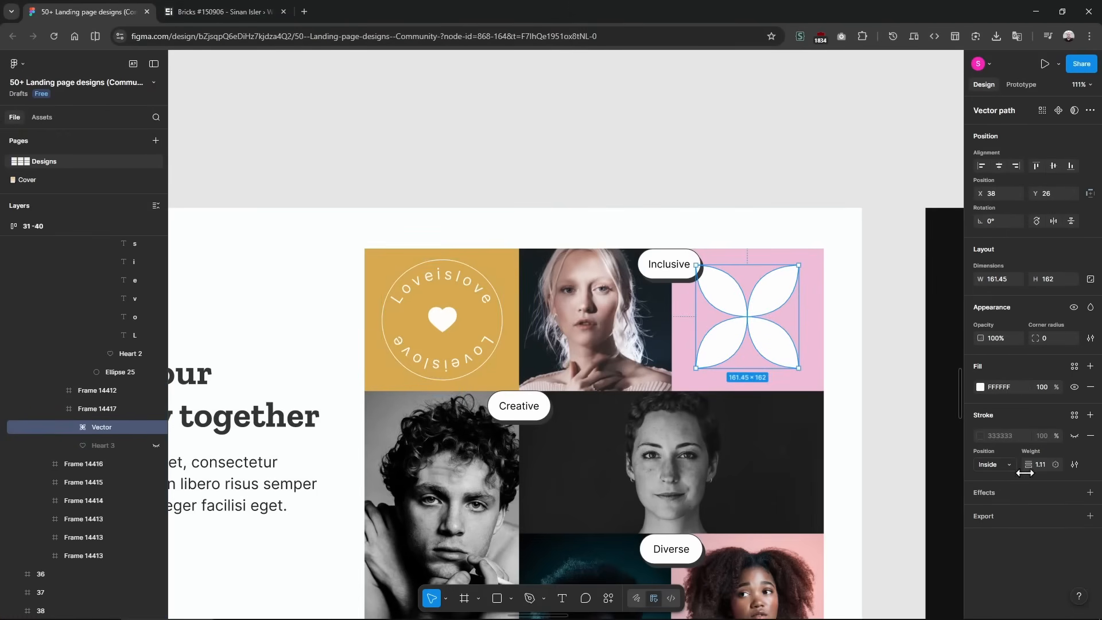
click(1089, 515)
click(1033, 555)
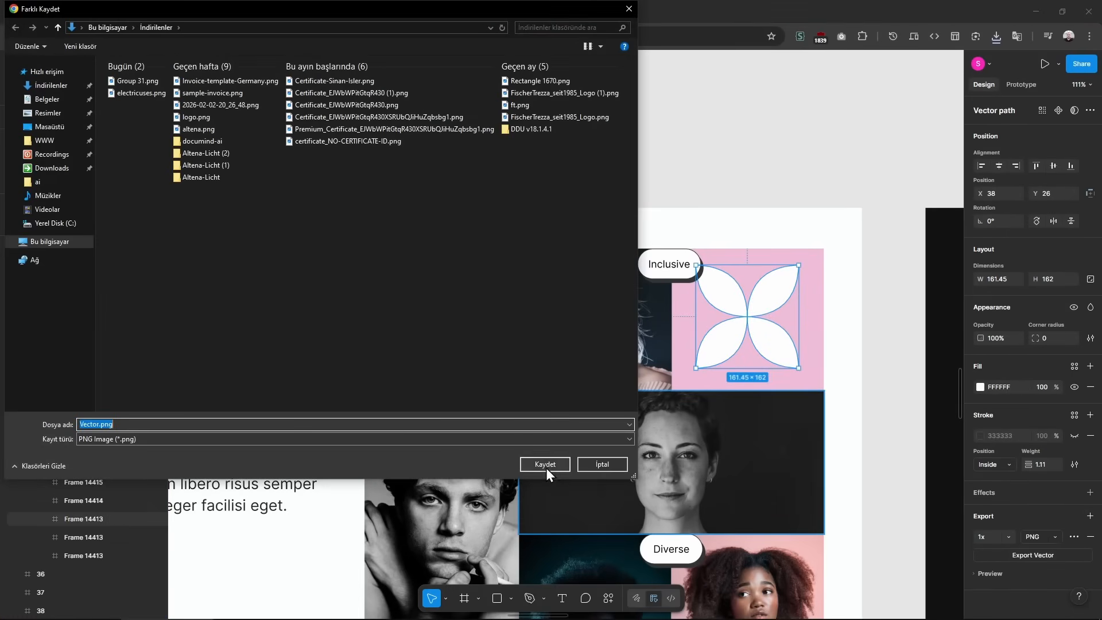
click(545, 467)
Export the white asterisk shape from the blue Figma tile as a PNG and save it.
scroll(597, 455, down, 8)
click(432, 312)
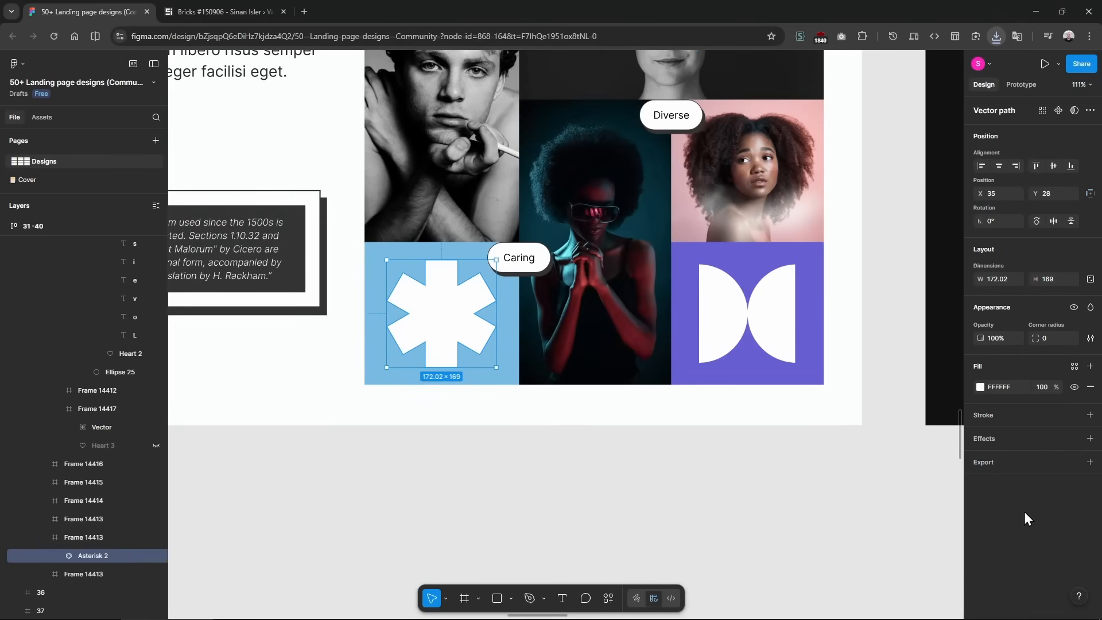
click(1029, 501)
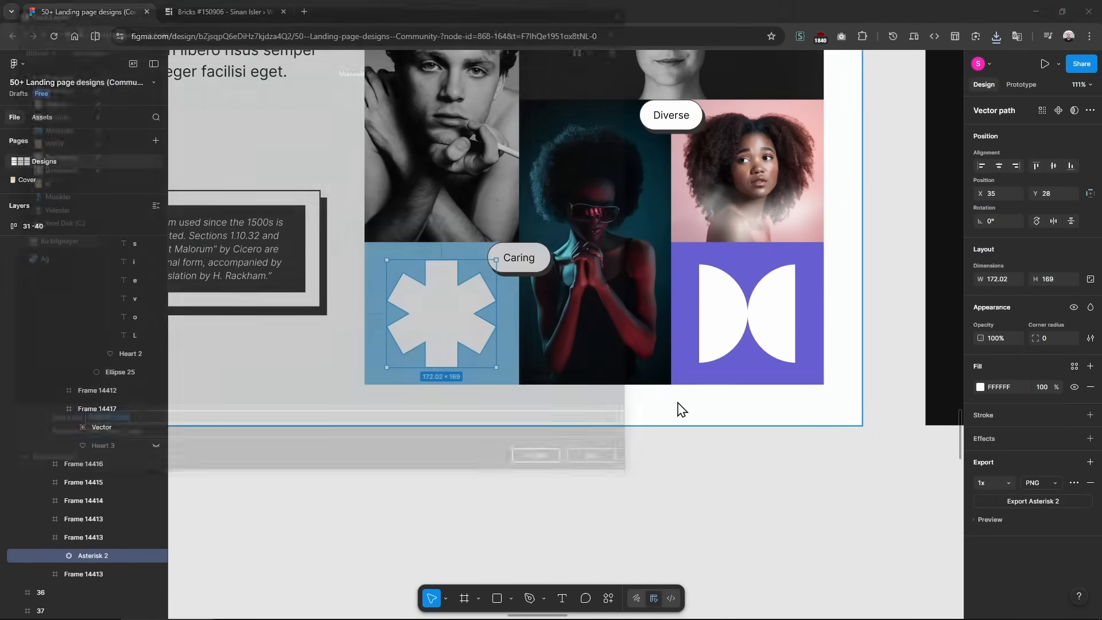
click(550, 464)
Try to add a PNG export to the pink portrait tile and move it out of the design, and undo the move.
click(722, 338)
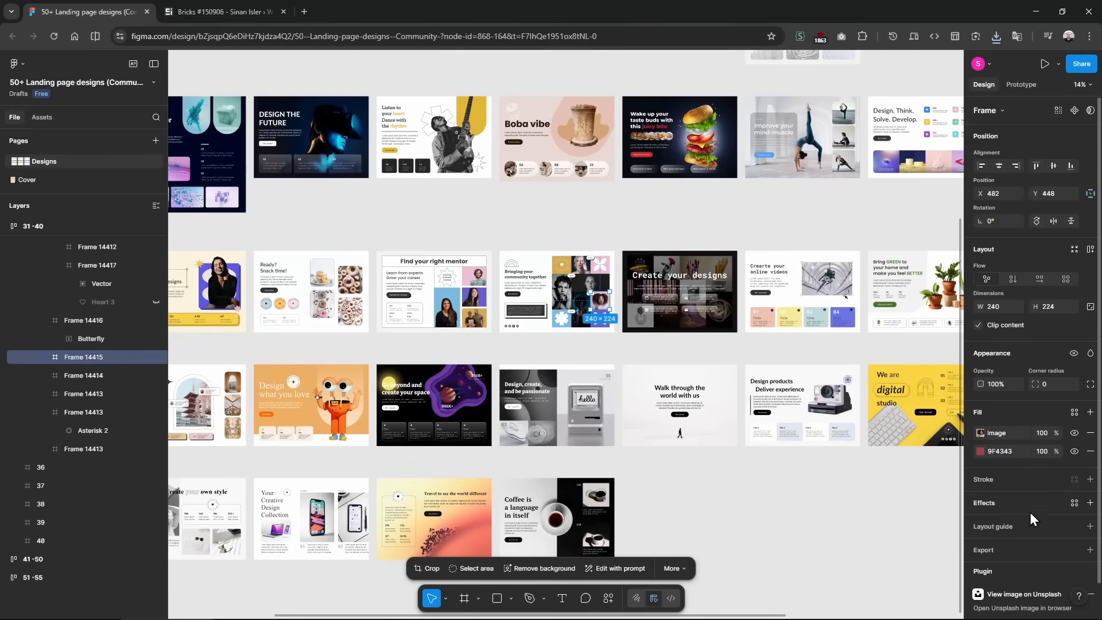
scroll(1048, 542, down, 1)
click(1089, 518)
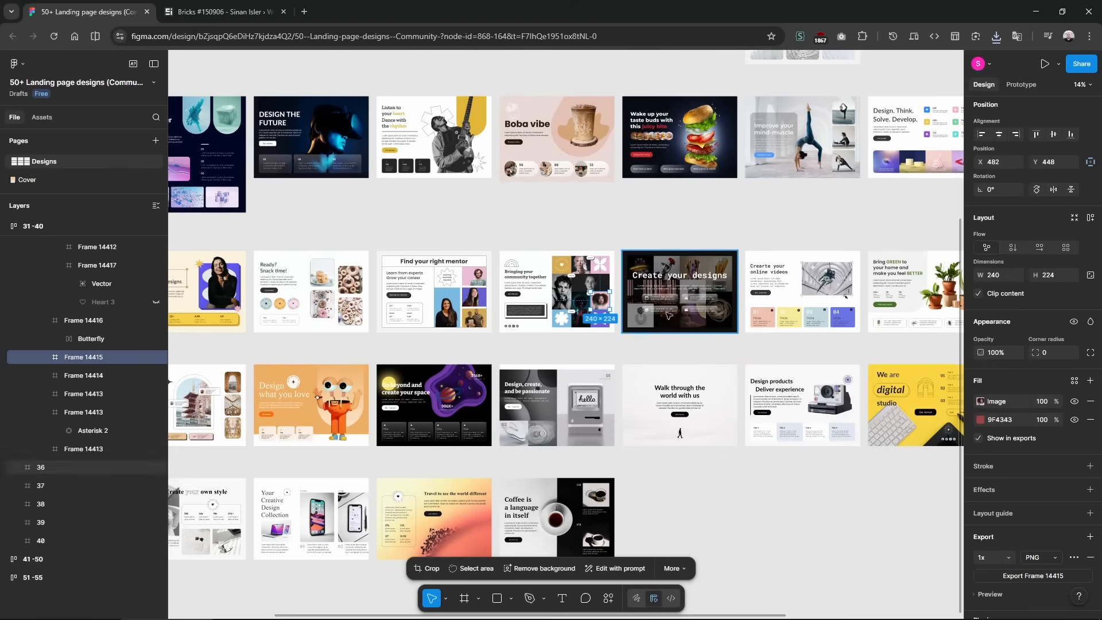
drag(602, 302, 742, 535)
key(ctrl+z)
click(650, 350)
scroll(603, 293, up, 8)
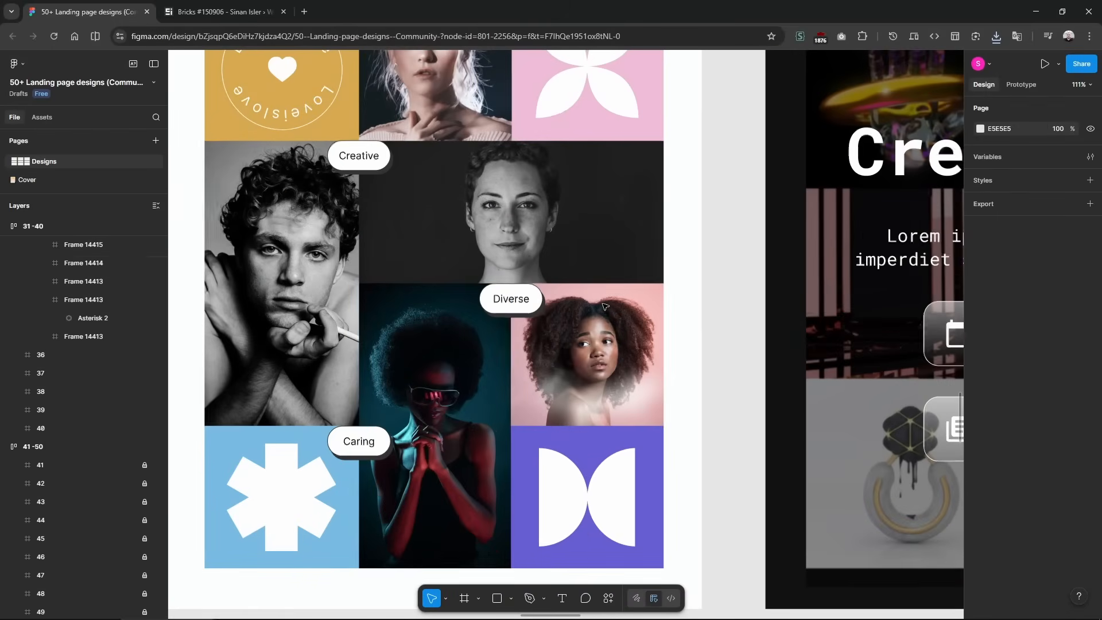
Place a copy of the dark teal portrait tile in the empty canvas space below the landing page frame.
click(434, 393)
drag(432, 395, 567, 379)
scroll(423, 204, down, 3)
scroll(1064, 568, down, 1)
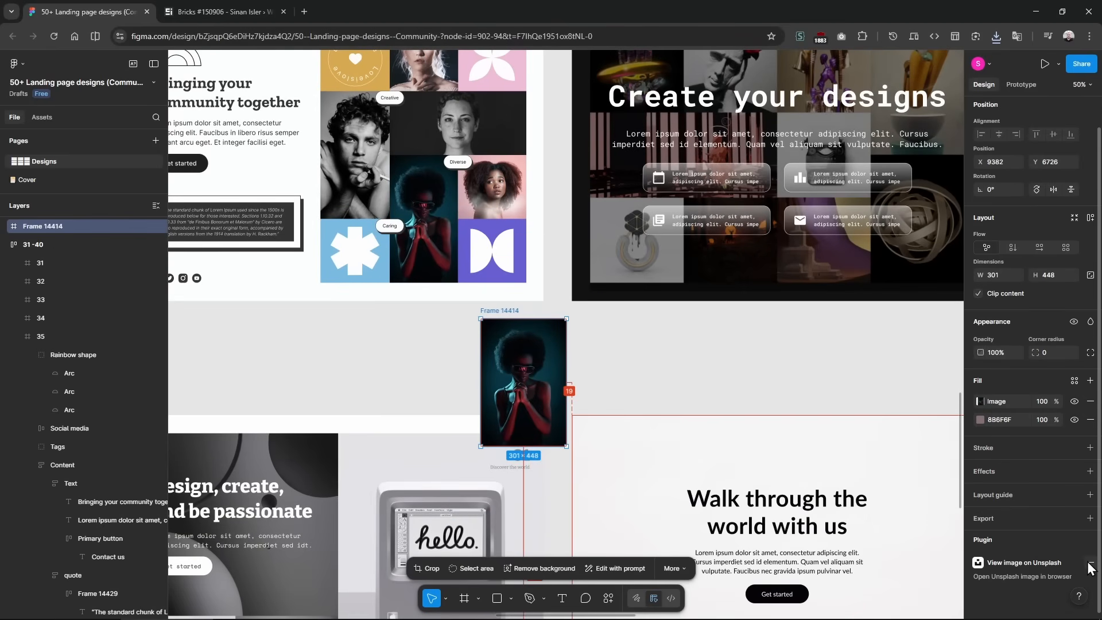
Export the copied dark portrait tile as a 1x JPEG and save the file.
click(1090, 518)
scroll(1062, 516, down, 2)
click(1049, 481)
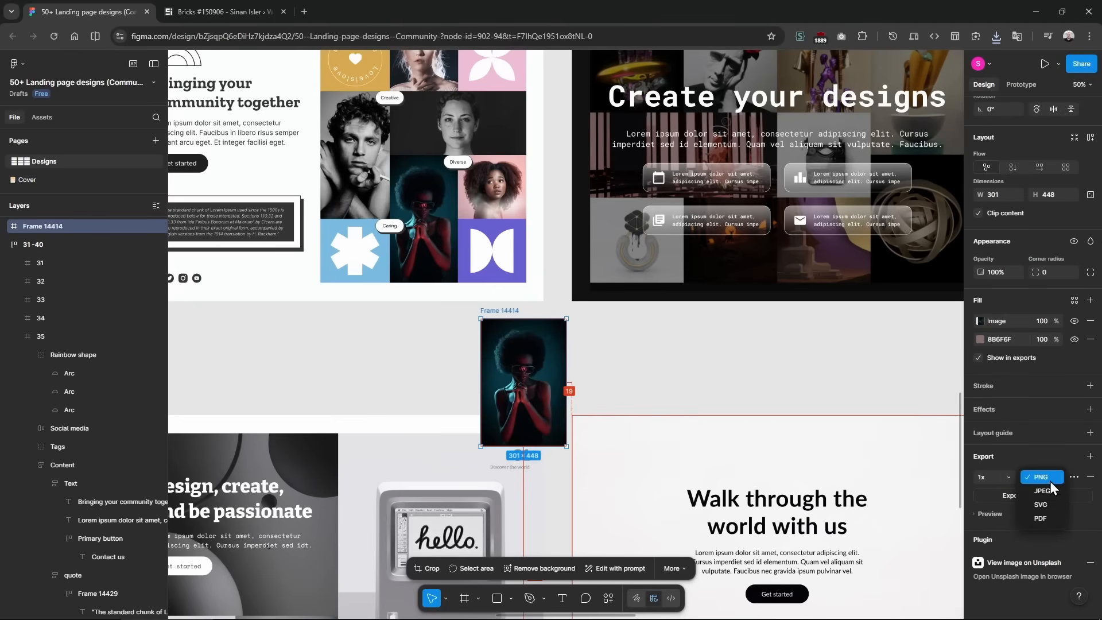
click(1046, 490)
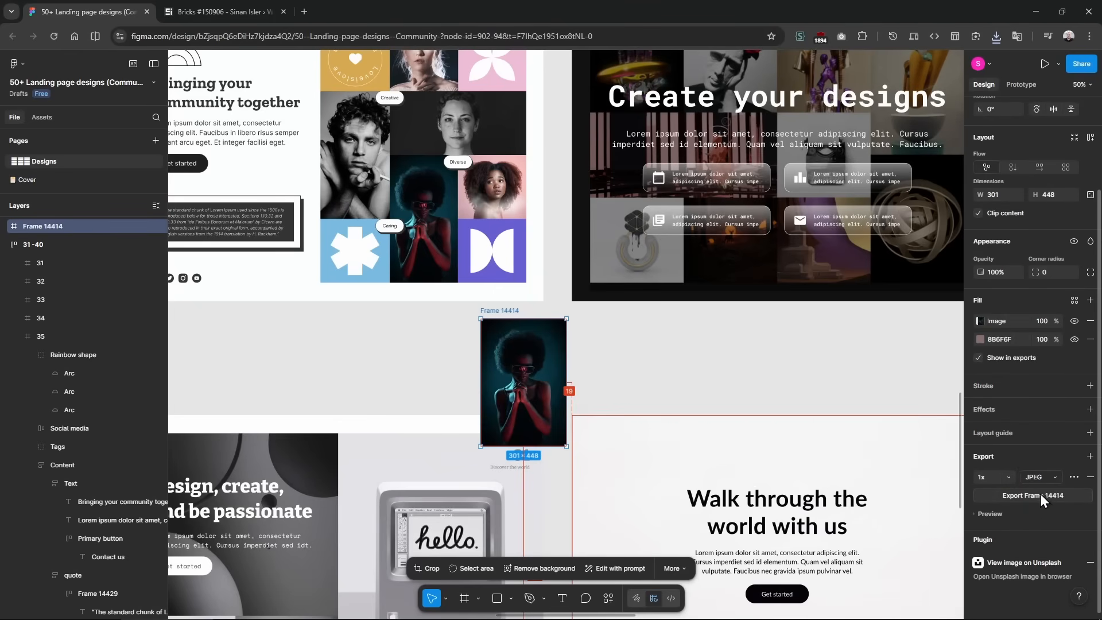
click(1040, 493)
click(541, 462)
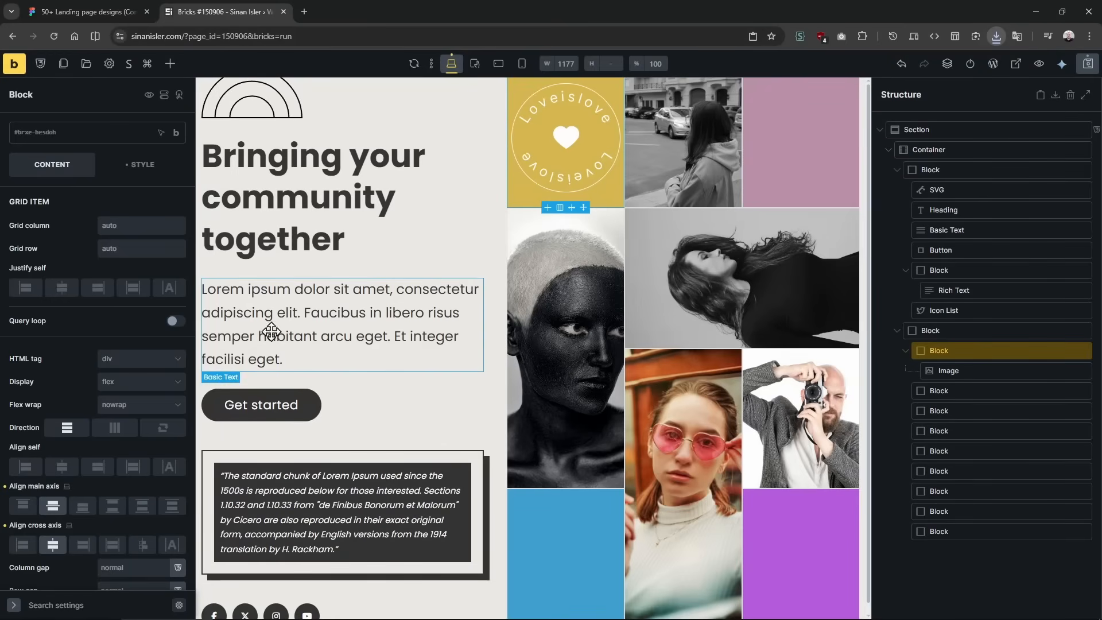
In Bricks, copy the badge image from the gold tile and paste it into the pink, blue and purple tiles.
right_click(562, 140)
click(590, 162)
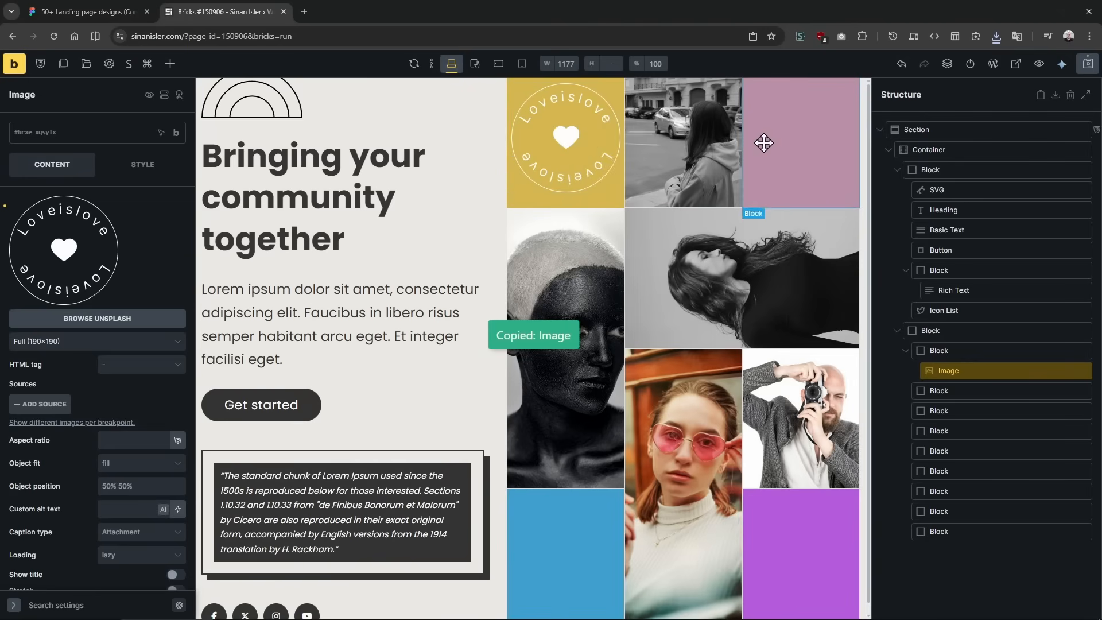
click(777, 142)
key(ctrl+v)
scroll(694, 458, down, 1)
click(580, 533)
key(ctrl+v)
click(801, 528)
key(ctrl+v)
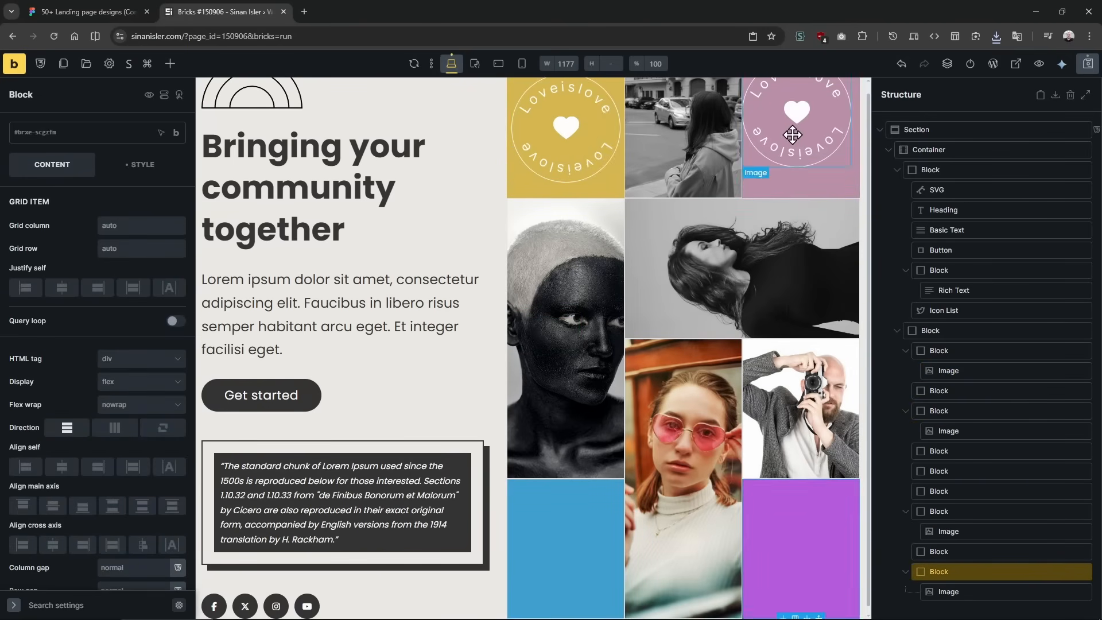
Center the badge image along the main and cross axes inside the pink, blue and purple tile blocks.
click(792, 135)
click(846, 195)
click(52, 505)
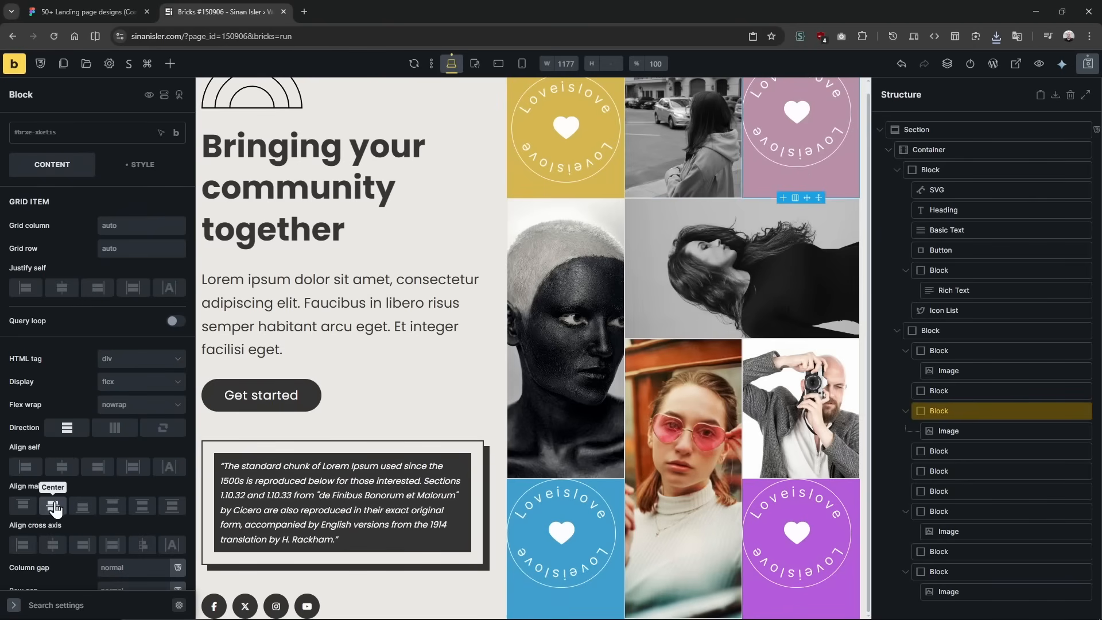
click(52, 544)
click(597, 592)
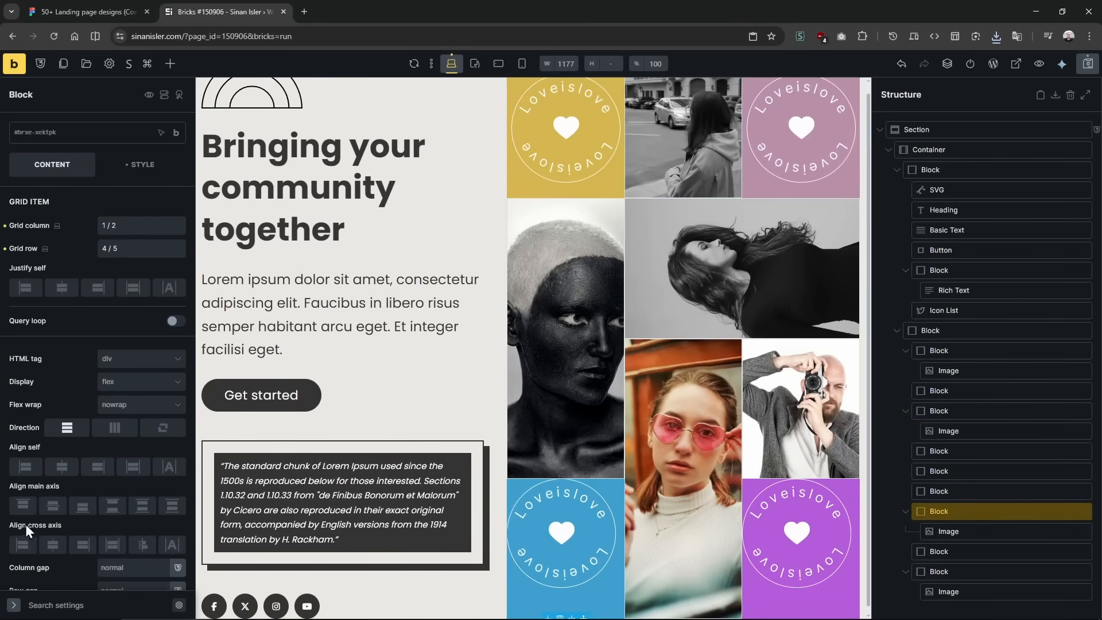
click(52, 505)
click(52, 544)
scroll(823, 586, down, 1)
click(822, 596)
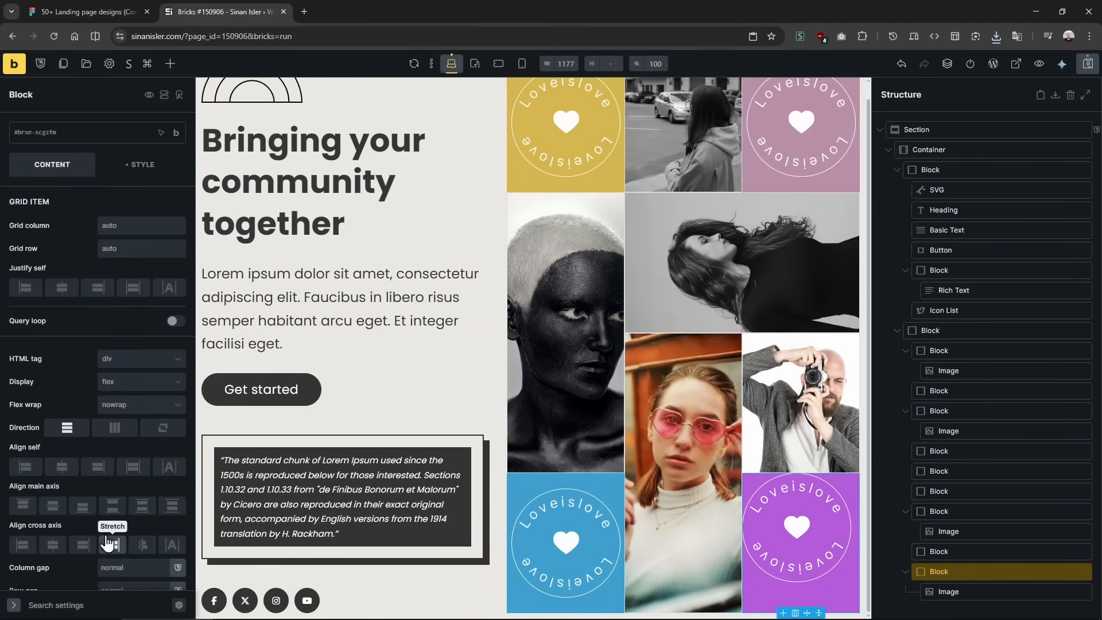
click(52, 506)
click(52, 544)
From the pink tile's image picker, upload Frame 14414.jpg, Butterfly.png, Asterisk 2.png, Vector.png and Group 31.png to the media library.
click(772, 156)
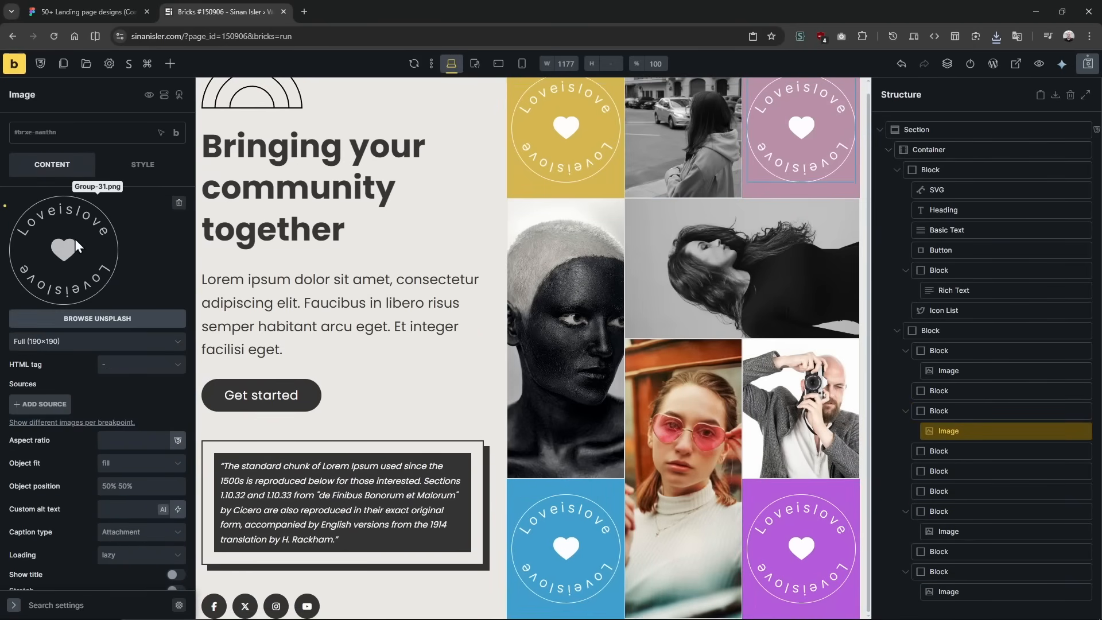
click(74, 241)
click(57, 109)
click(552, 314)
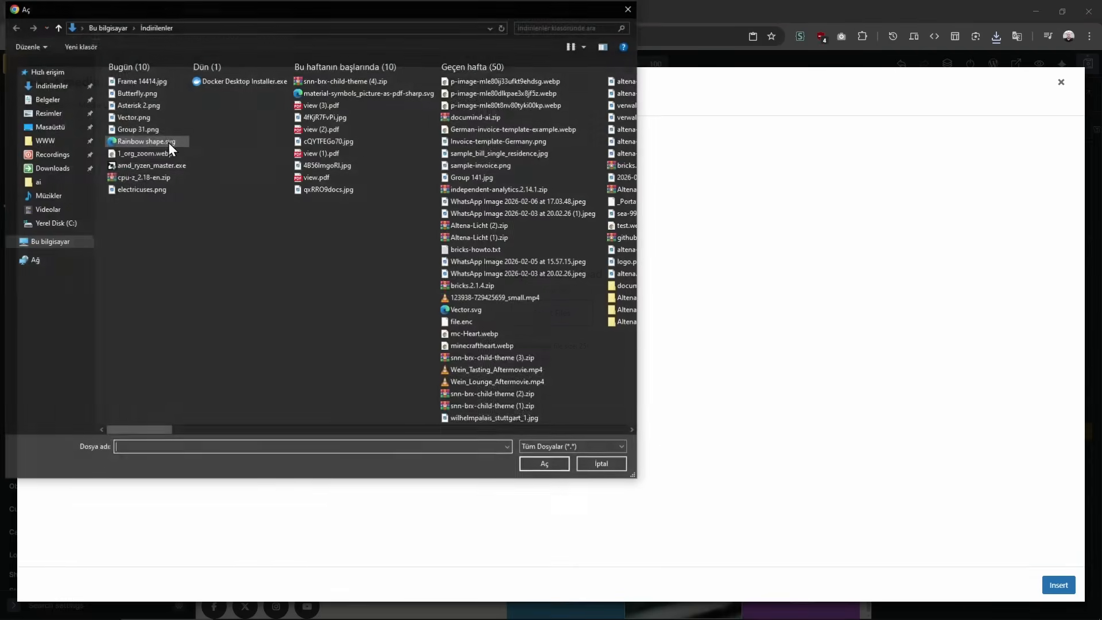
click(143, 84)
shift+click(139, 129)
key(Return)
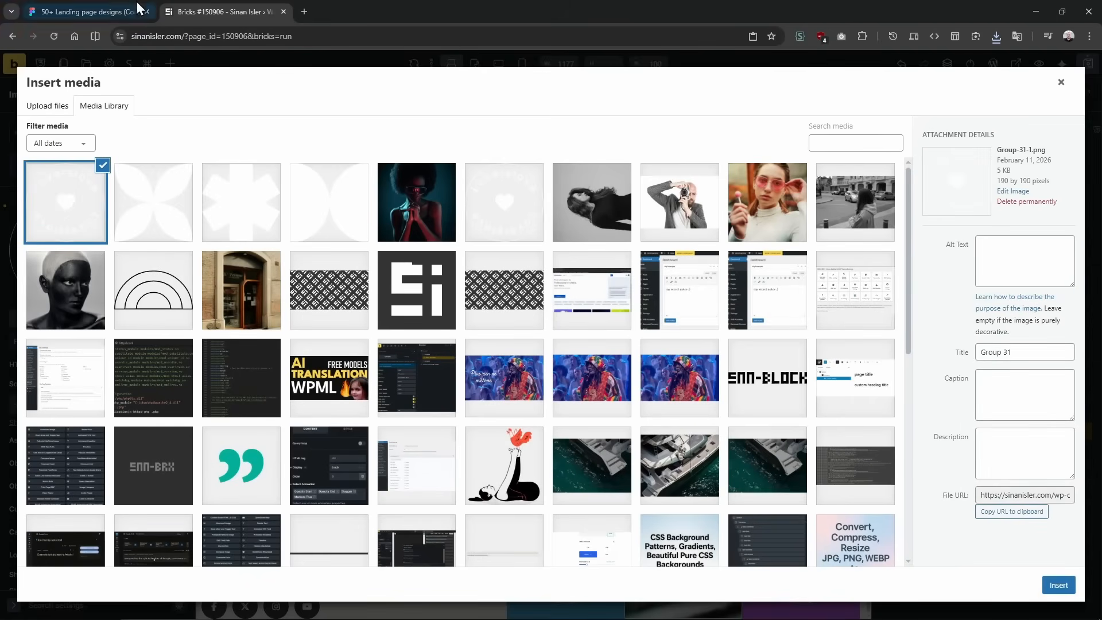
Check the pink tile's shape in the Figma design and insert the four-petal flower image into that tile in Bricks.
click(86, 11)
scroll(450, 282, up, 5)
click(221, 12)
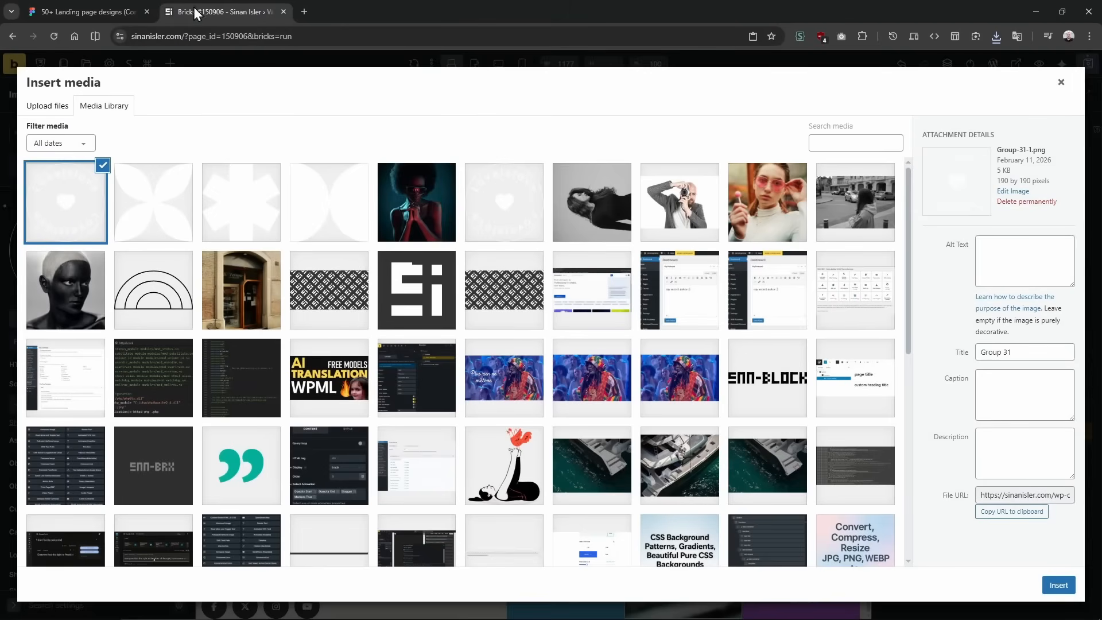
click(182, 199)
click(1056, 585)
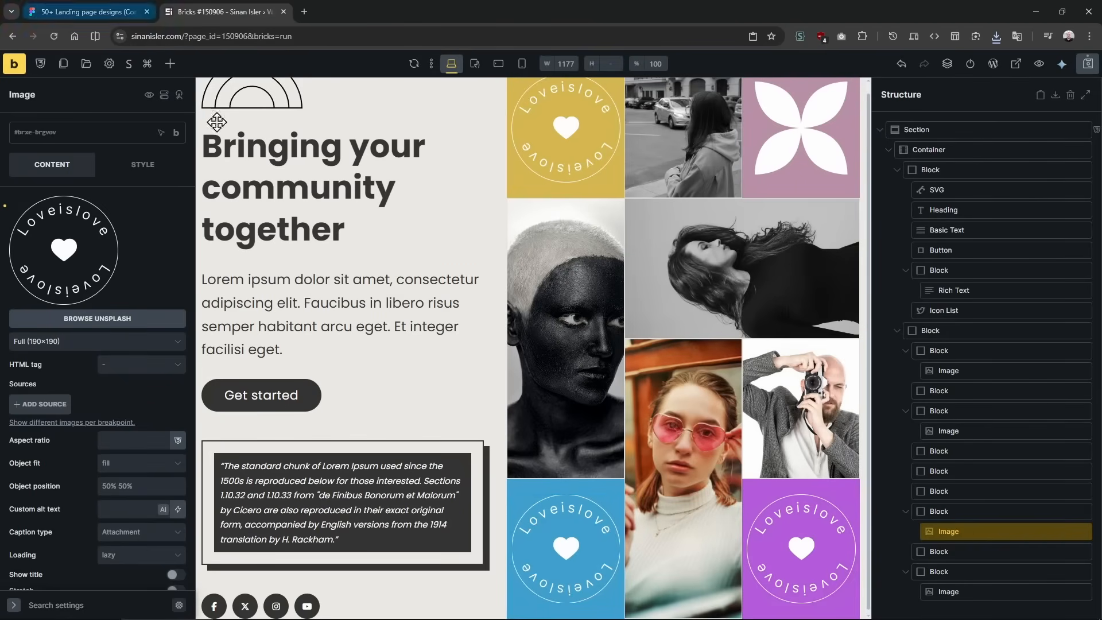
Replace the blue tile's badge with the white asterisk image, checking the Figma design for the matching shape.
click(88, 240)
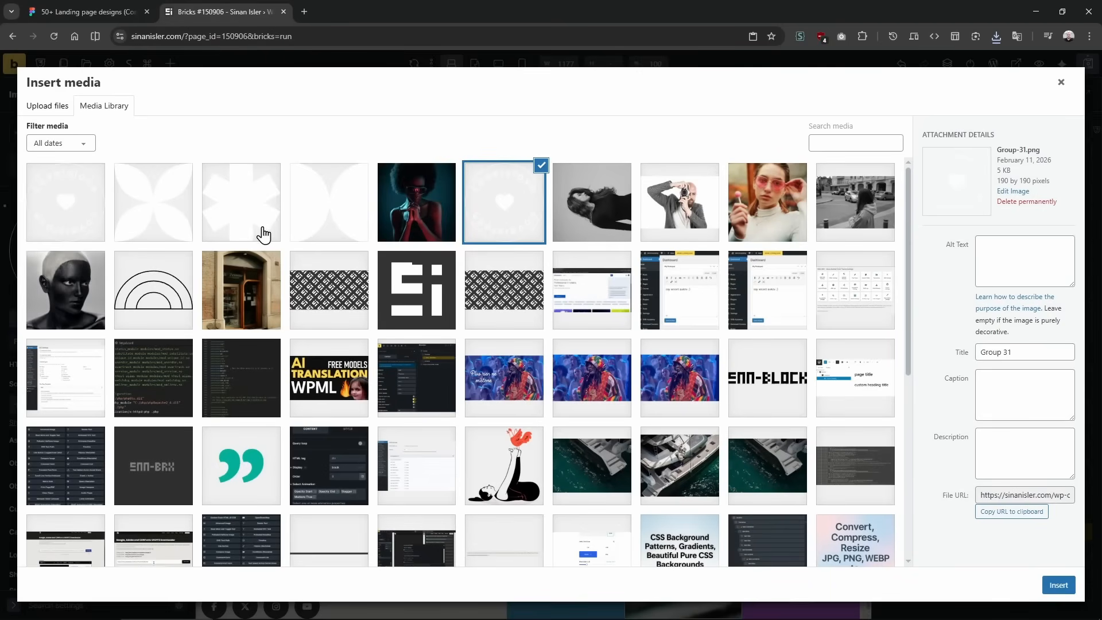
click(125, 13)
scroll(250, 140, down, 4)
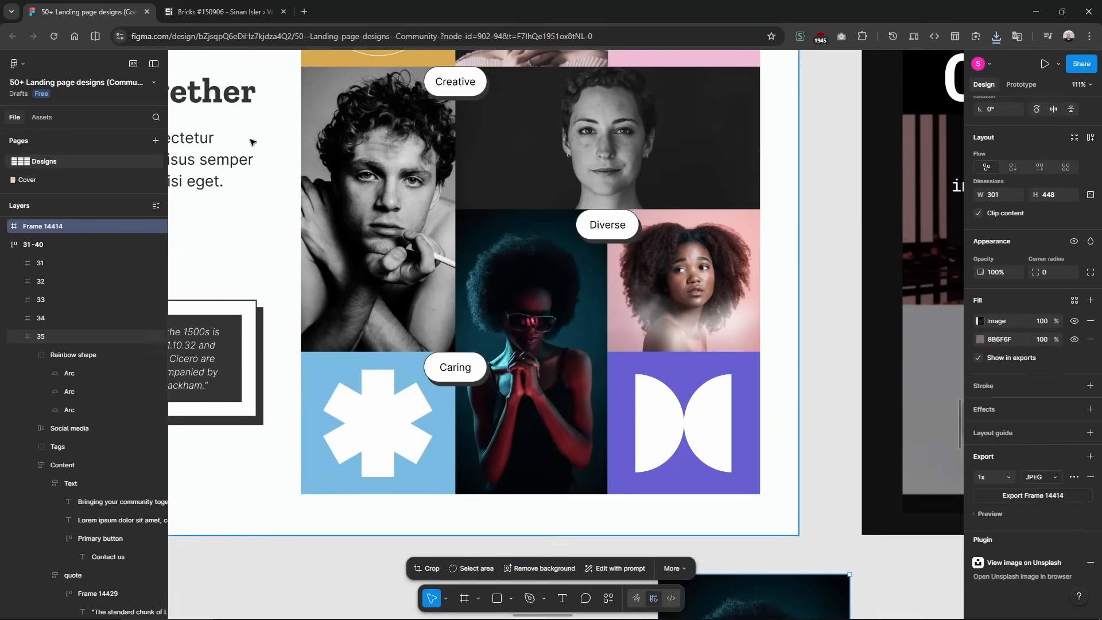
click(224, 11)
click(242, 192)
click(1058, 584)
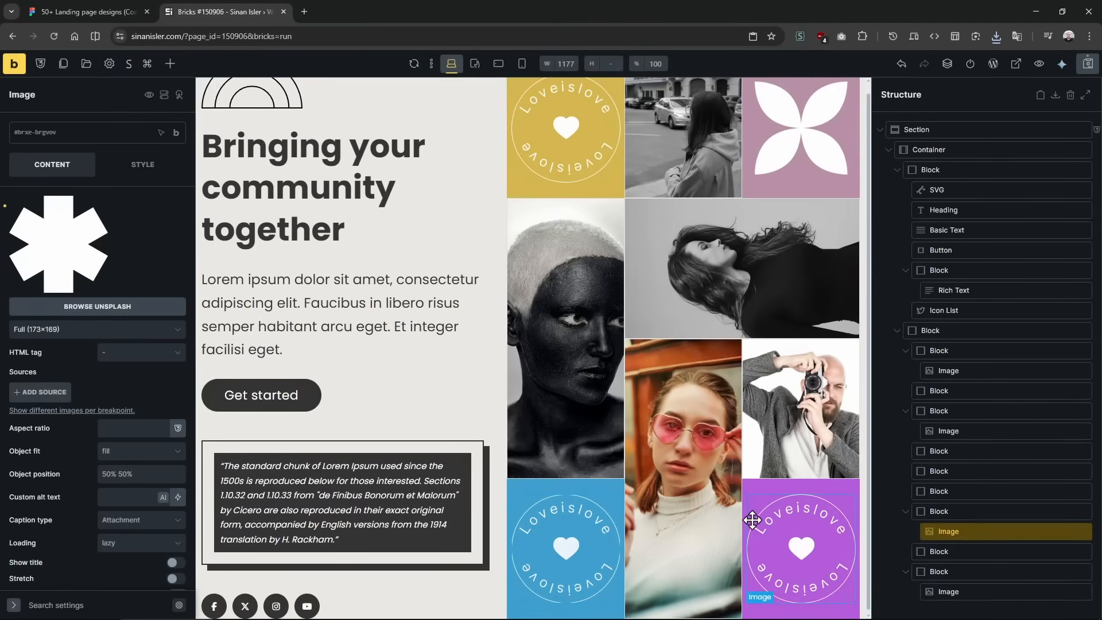
Replace the purple tile's badge with Butterfly.png from the media library, checking the shape against the Figma design.
click(752, 519)
click(56, 261)
click(86, 12)
click(224, 11)
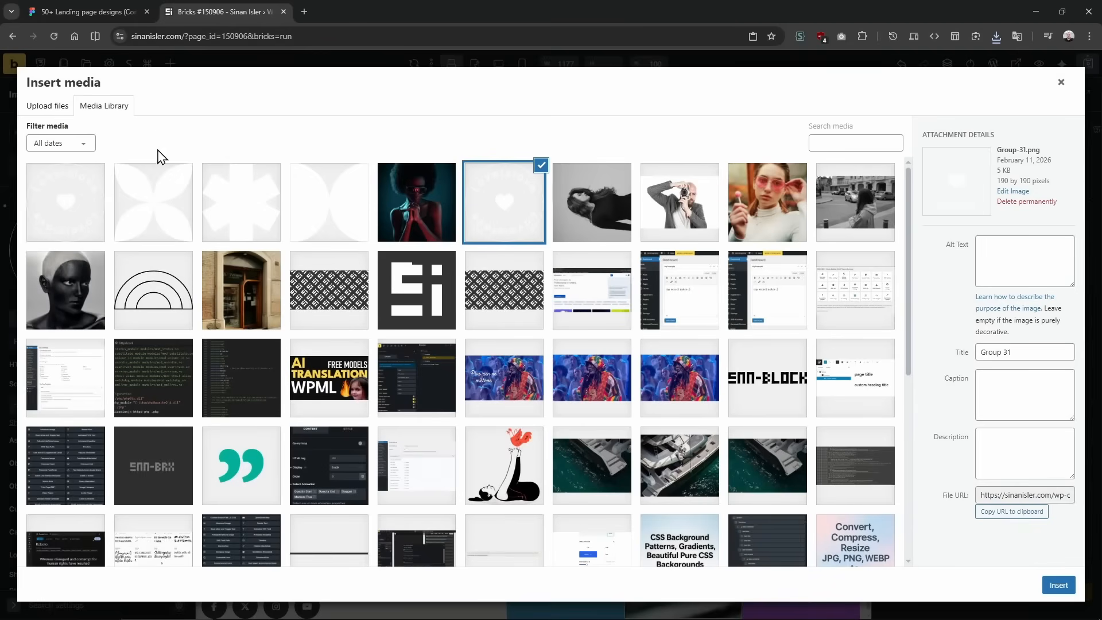
click(365, 233)
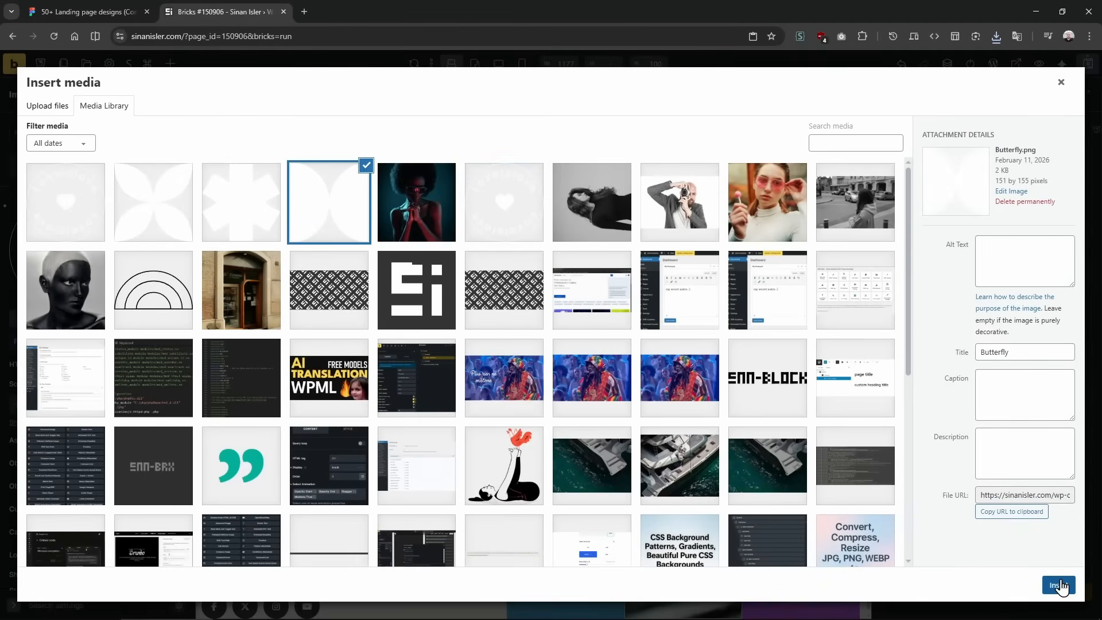
click(1058, 585)
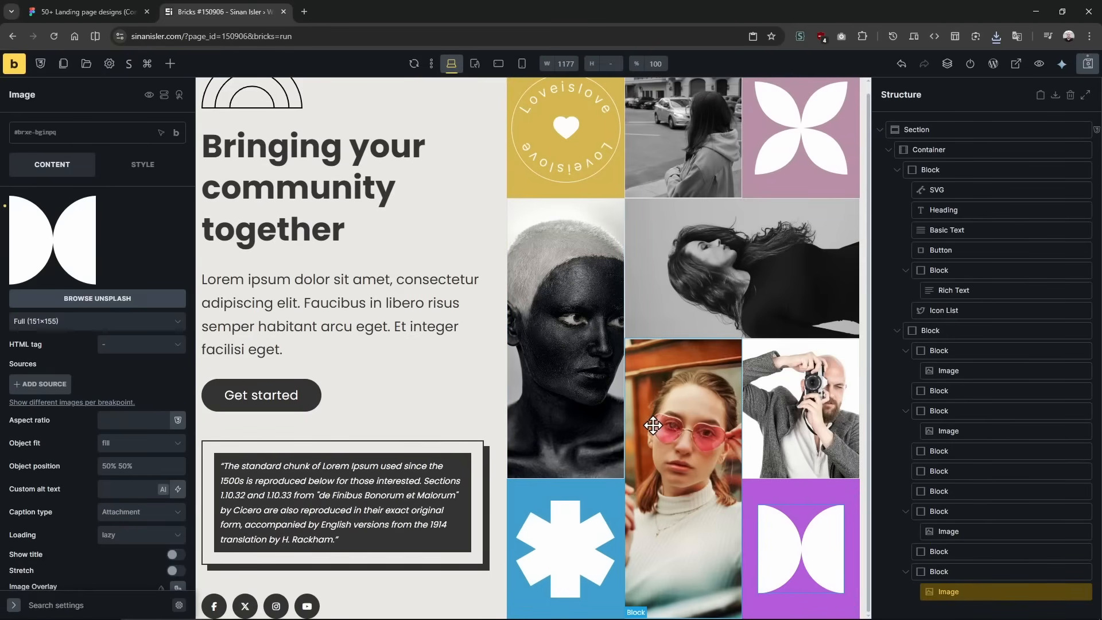
Replace the background image of the tall middle tile showing the woman in pink glasses with Frame-14414.jpg.
click(671, 414)
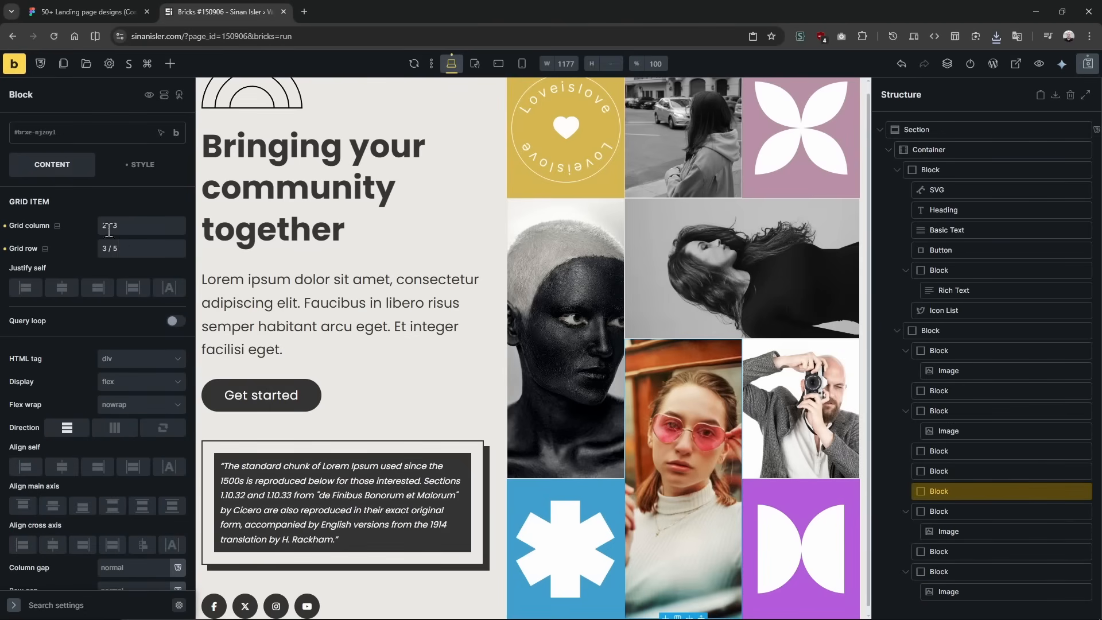
click(141, 165)
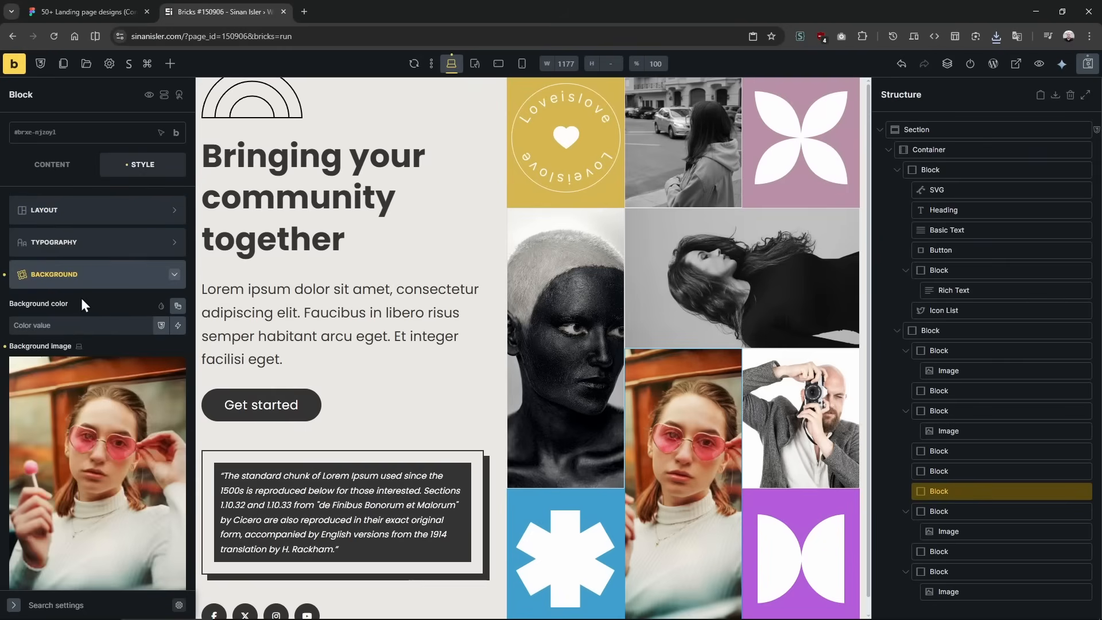
click(81, 440)
click(396, 231)
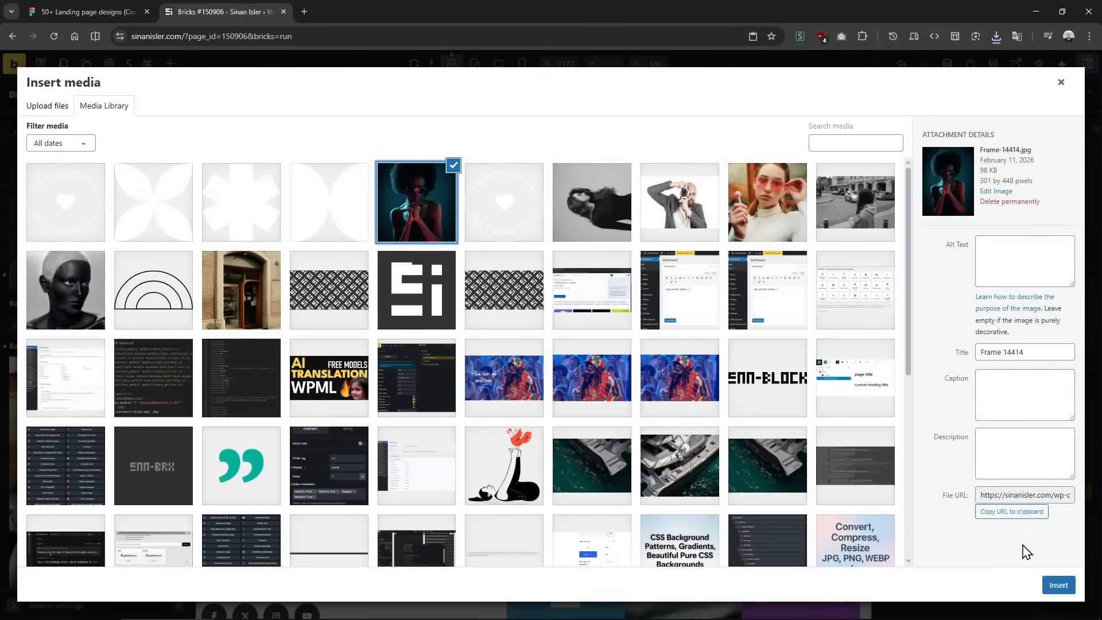
click(1058, 584)
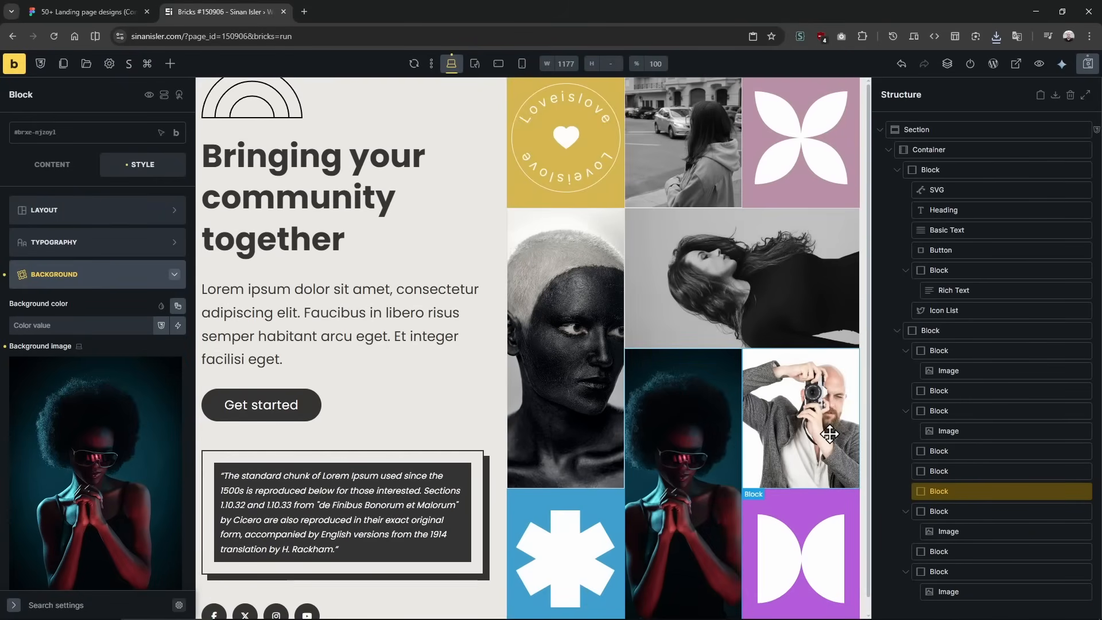
Compare the gallery with the Figma design and preview the page in the builder and full screen in a new tab.
click(95, 12)
scroll(469, 363, down, 5)
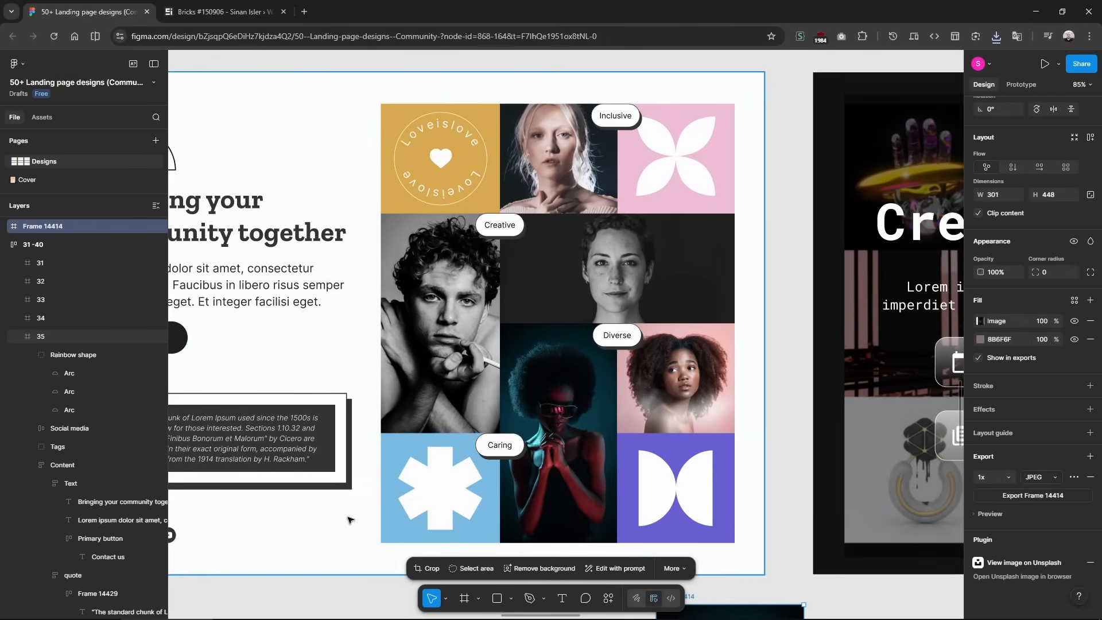
click(241, 11)
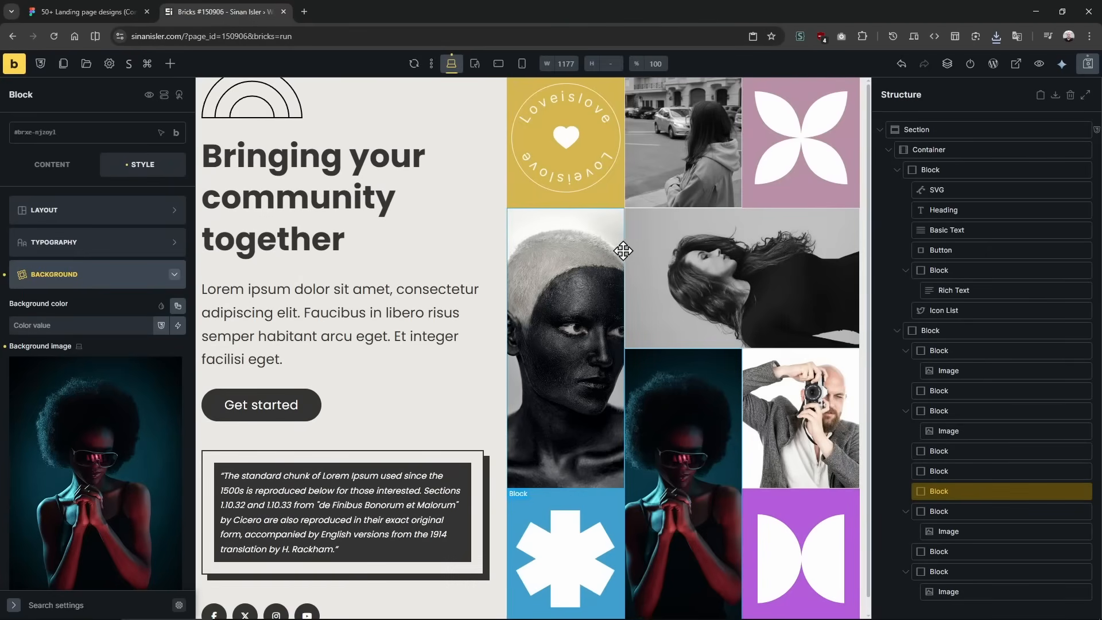
click(1039, 63)
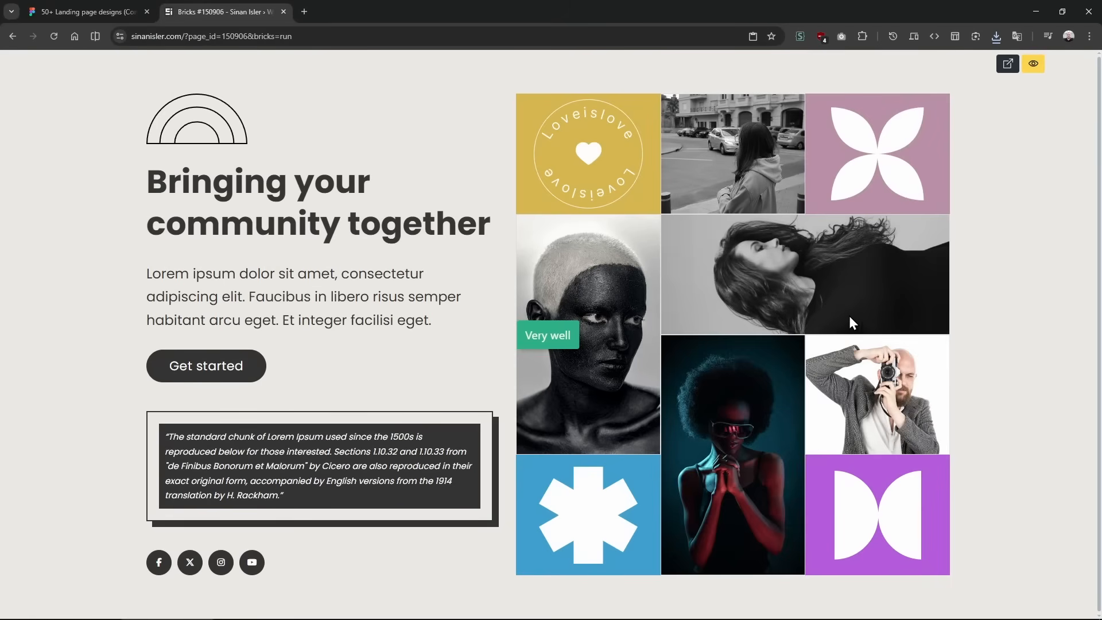
click(1032, 63)
click(1016, 64)
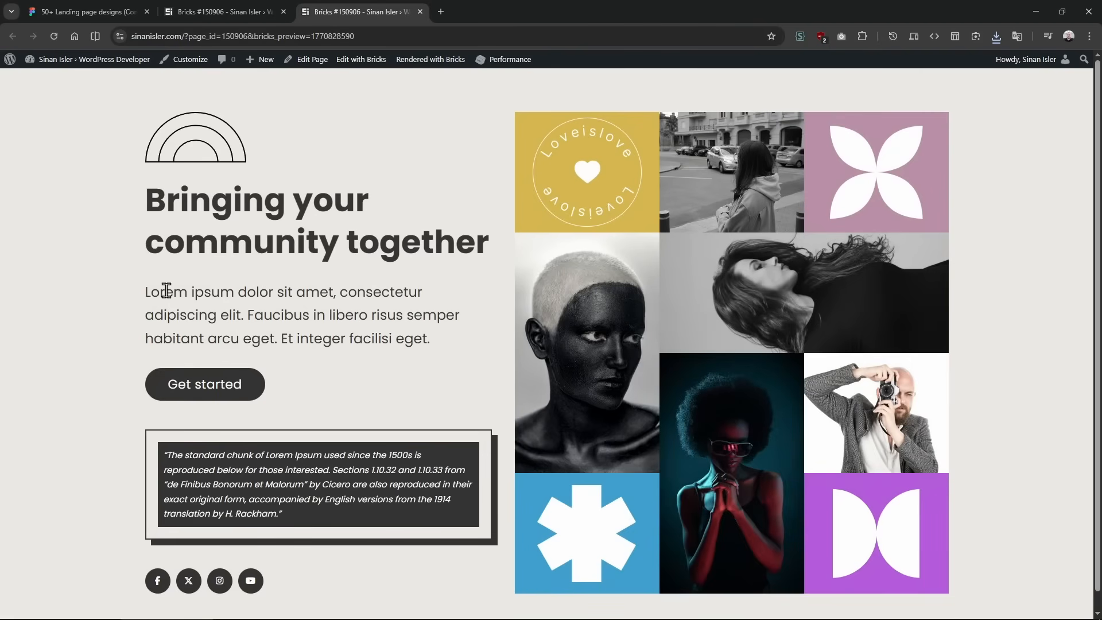
key(F11)
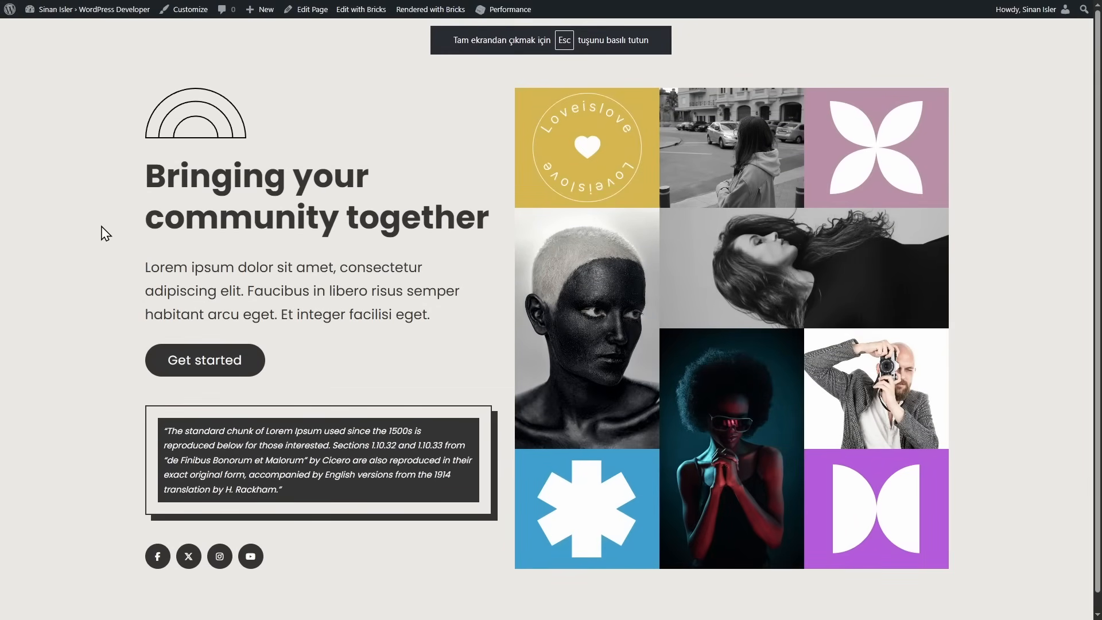
key(F11)
click(77, 8)
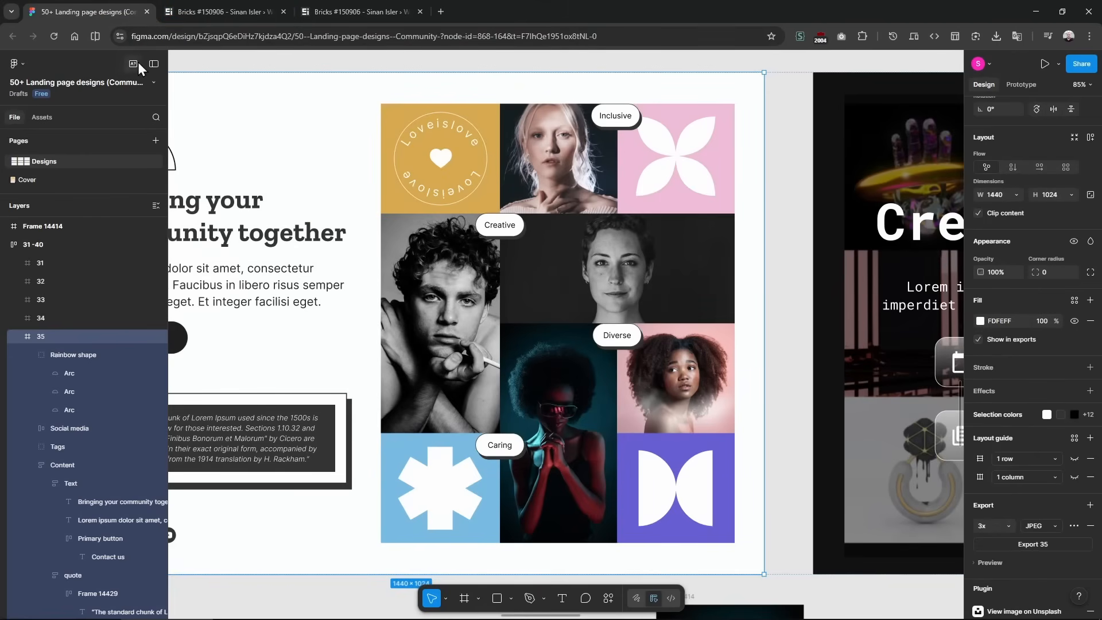
drag(485, 315, 606, 275)
click(402, 17)
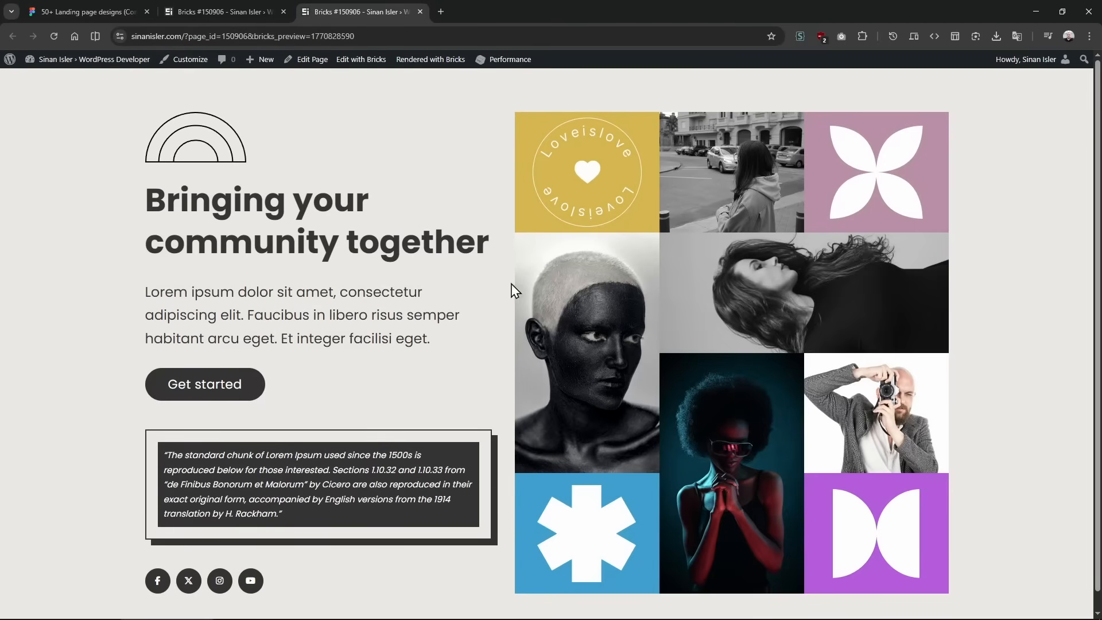
Try gaps of 60 and 50 on the main grid container, saving and checking the result in the page preview.
click(218, 11)
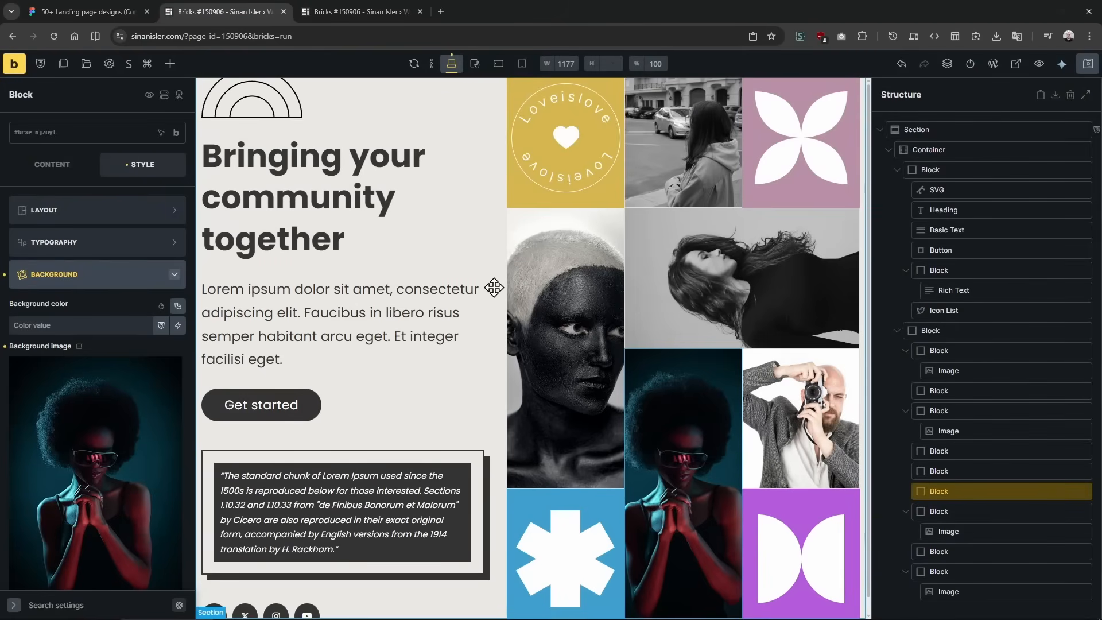
click(65, 168)
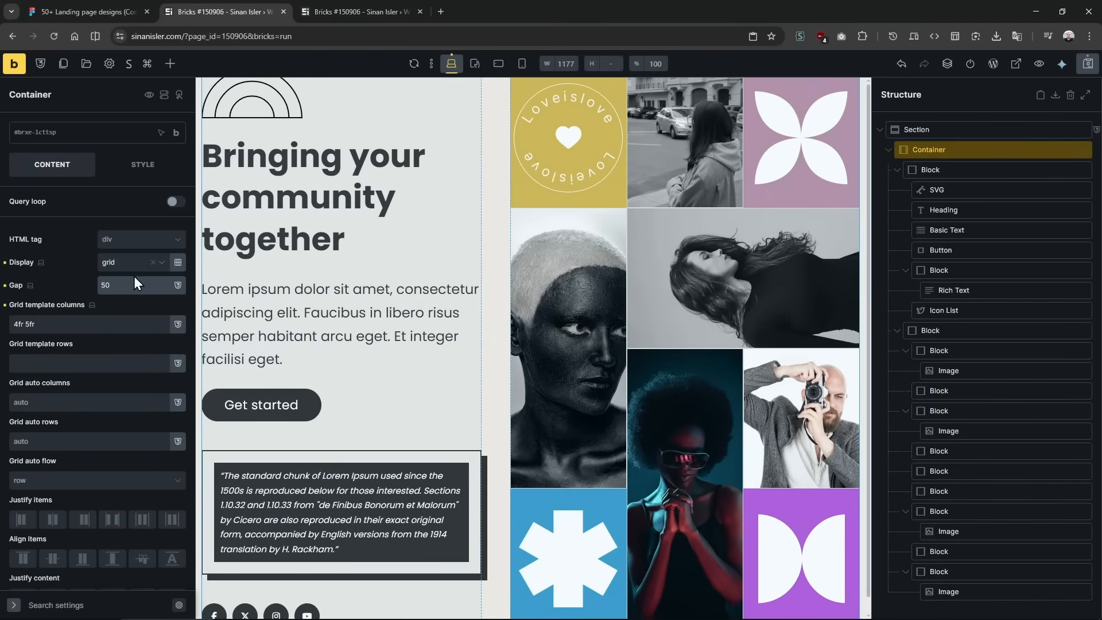
drag(132, 285, 96, 289)
text(60)
key(ctrl+s)
click(369, 2)
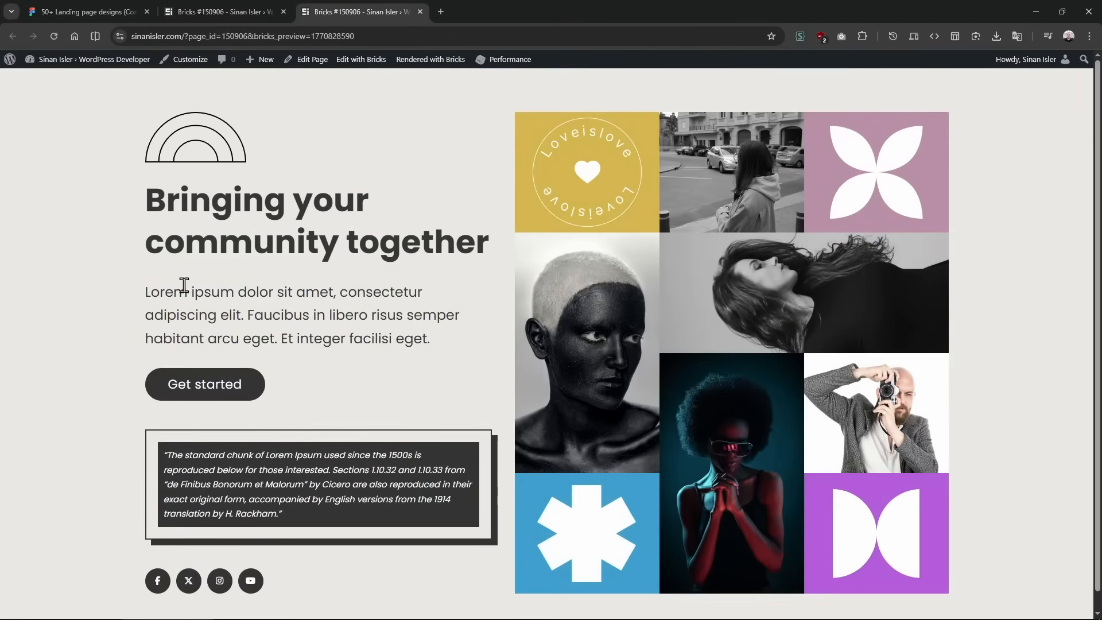
click(224, 12)
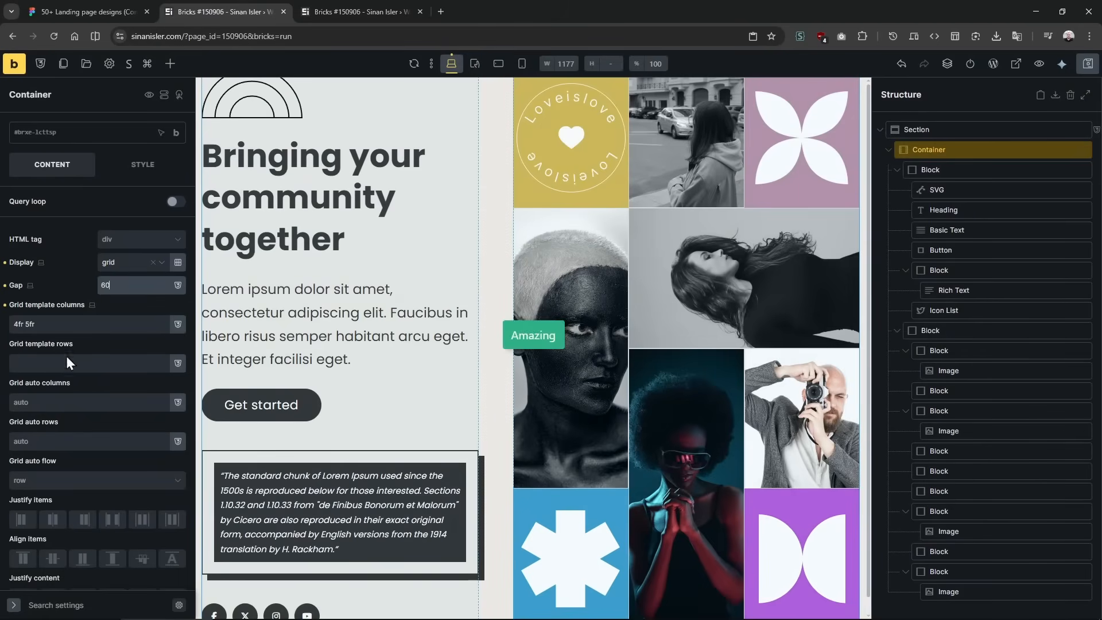
key(ctrl+Tab)
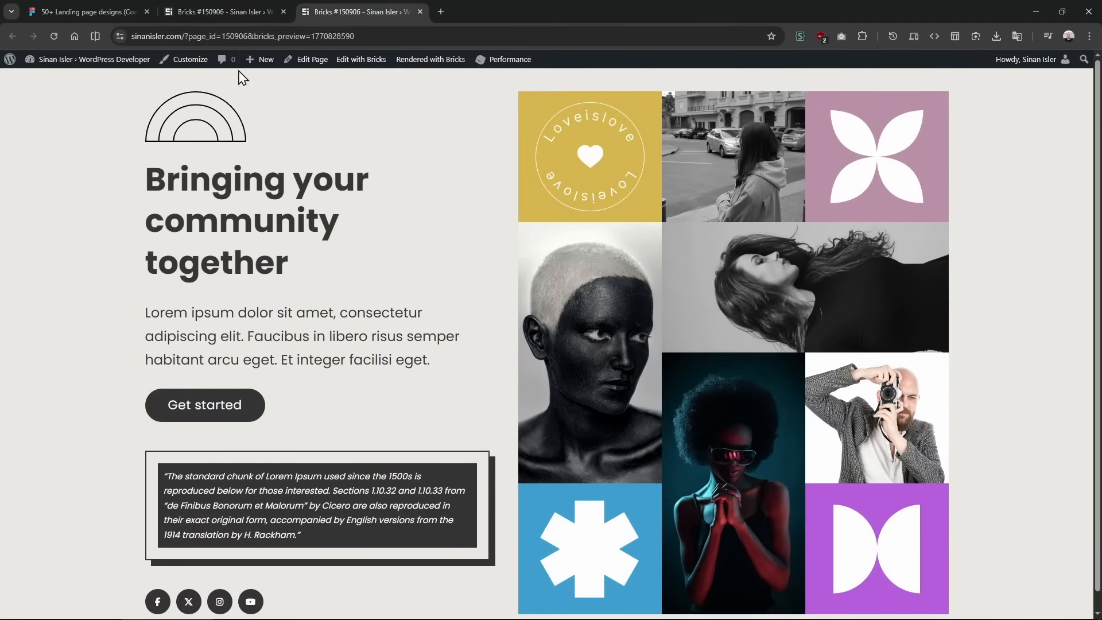
click(229, 3)
click(342, 3)
click(226, 2)
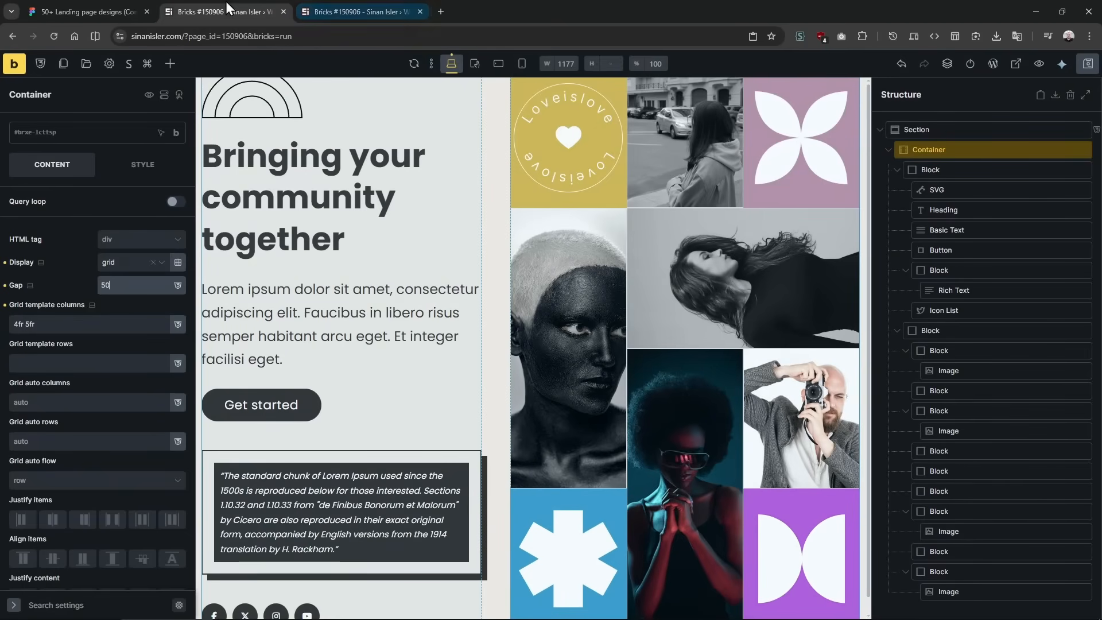
Set the main grid container's gap to 40 and check the page preview.
key(BackSpace)
key(BackSpace)
text(40)
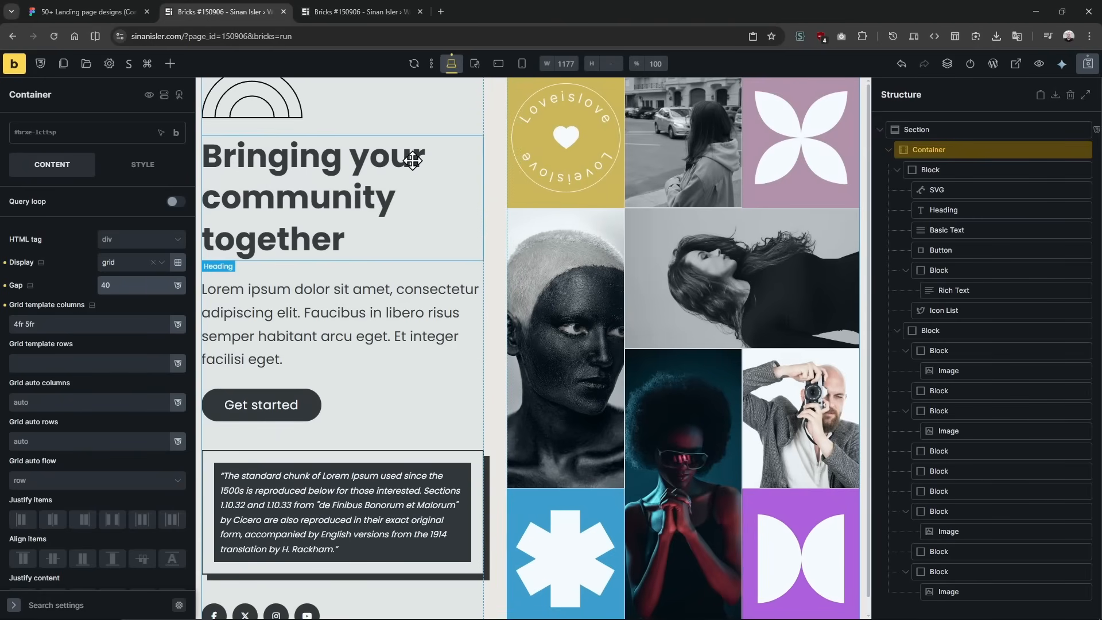
key(ctrl+Tab)
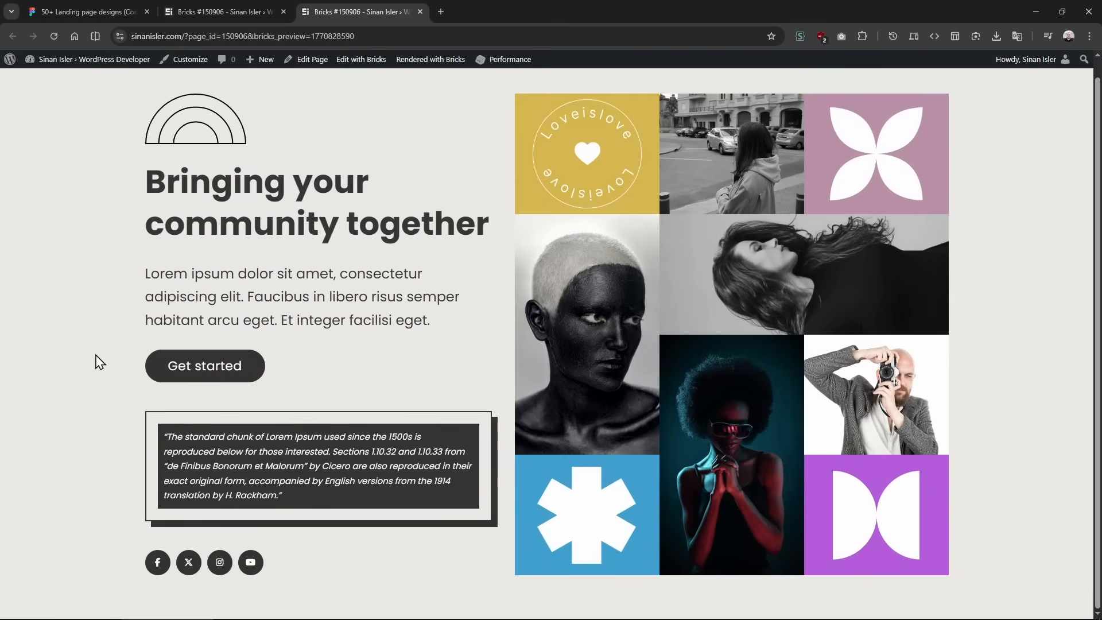
Examine the label pills over the gallery in the Figma design and return to the Bricks editor.
key(ctrl+shift+Tab)
click(130, 10)
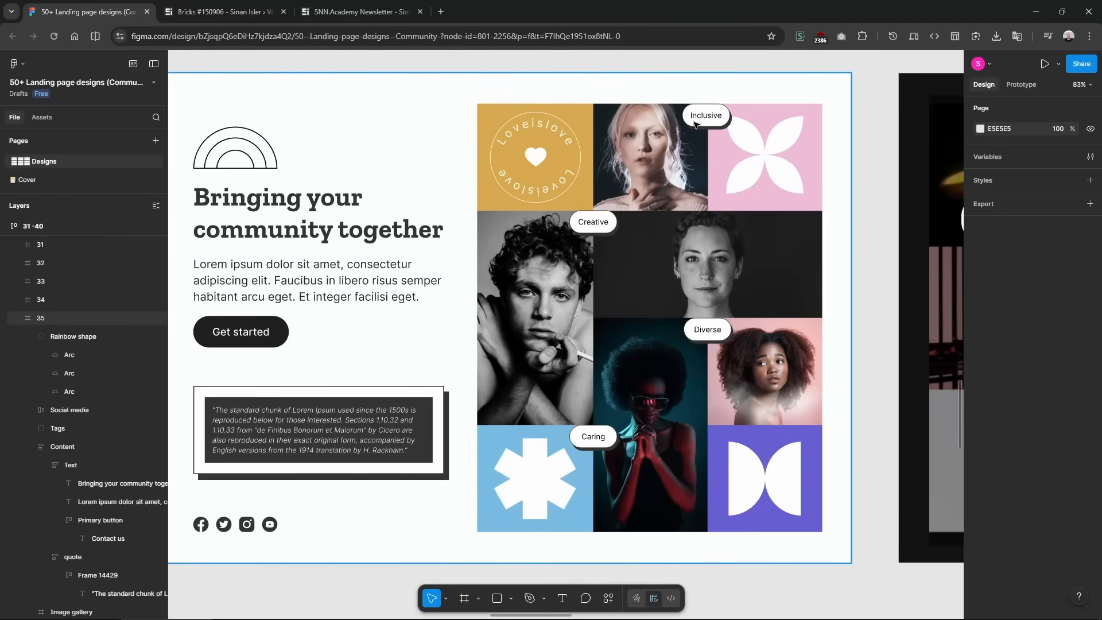
key(ctrl+Tab)
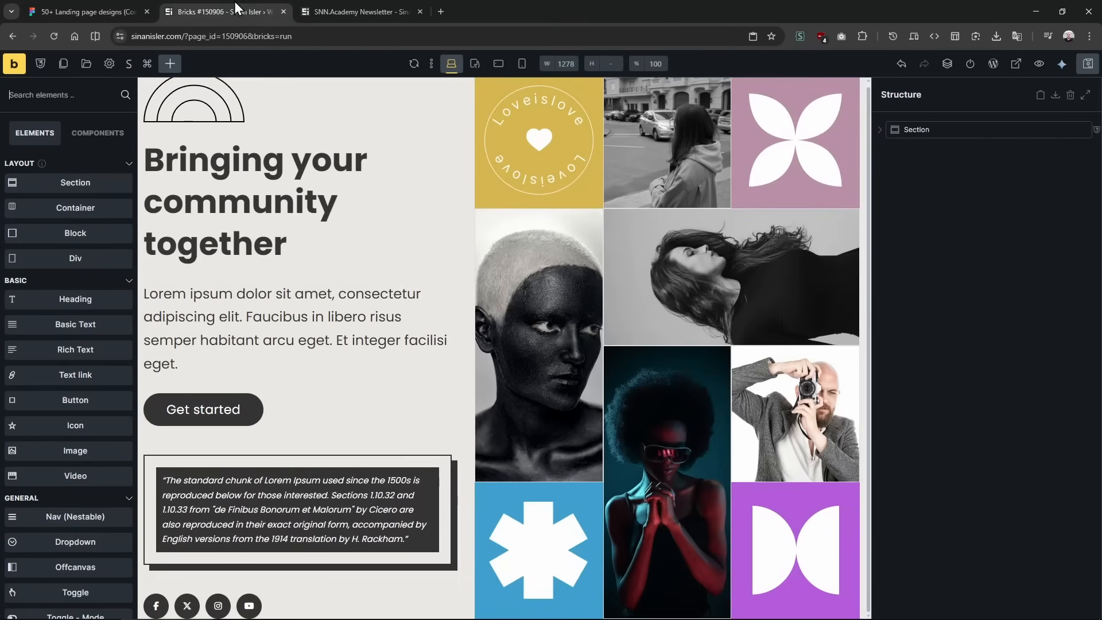
Check the label pills in the Figma design, then add a Button element inside the gallery's grey street-photo tile in Bricks.
click(651, 155)
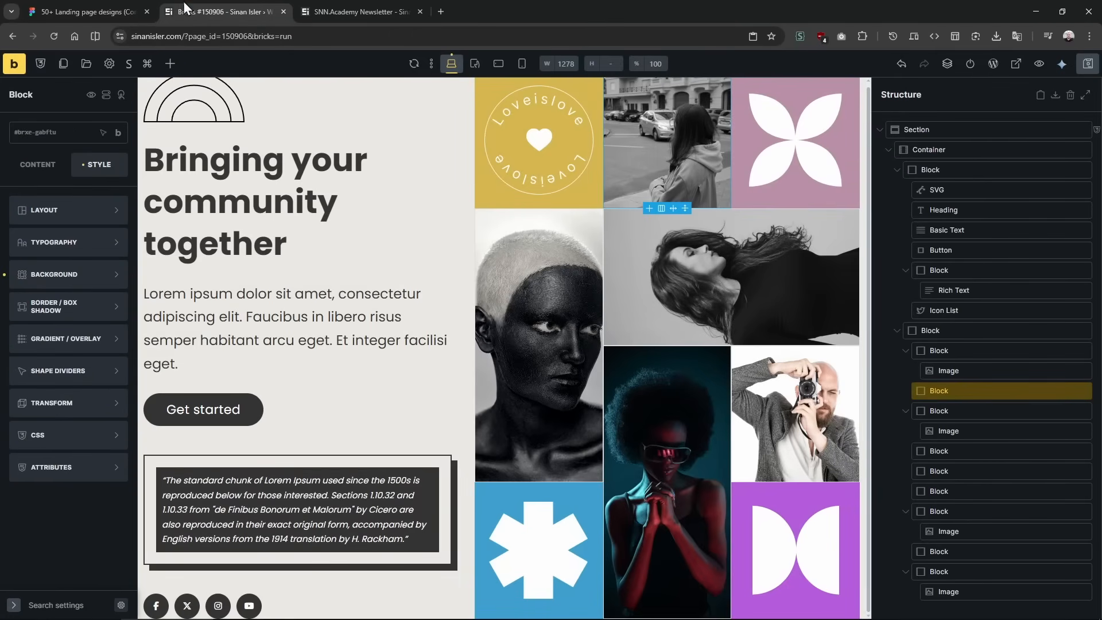
key(ctrl+shift+Tab)
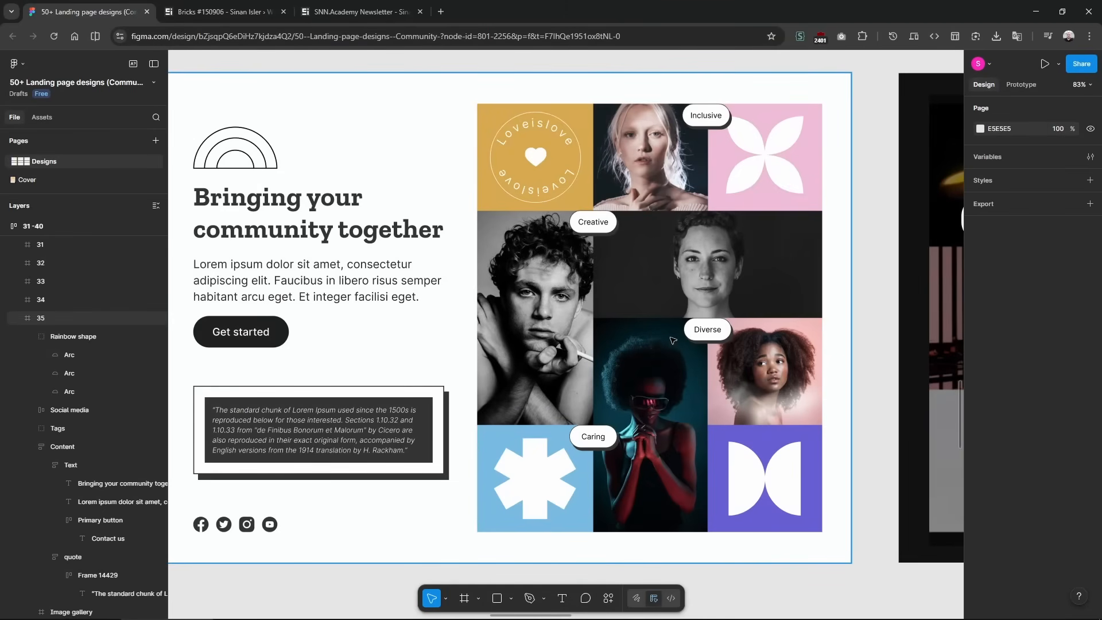
click(218, 12)
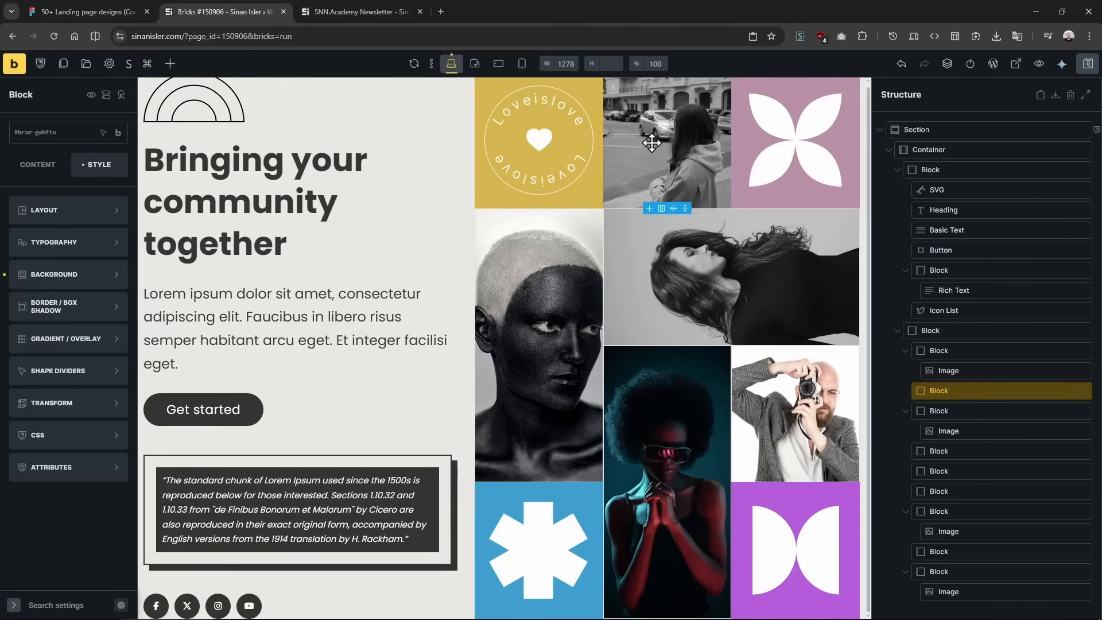
click(172, 67)
text(but)
click(106, 161)
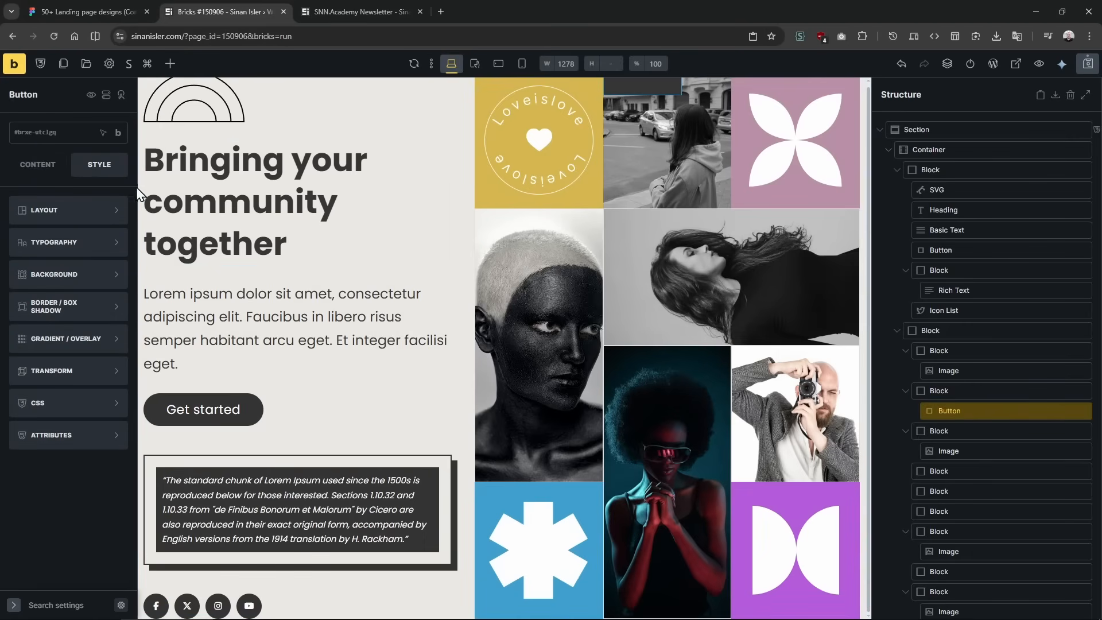
Rename the new button element as Label and compare it with the pills in the Figma design.
click(54, 174)
click(111, 274)
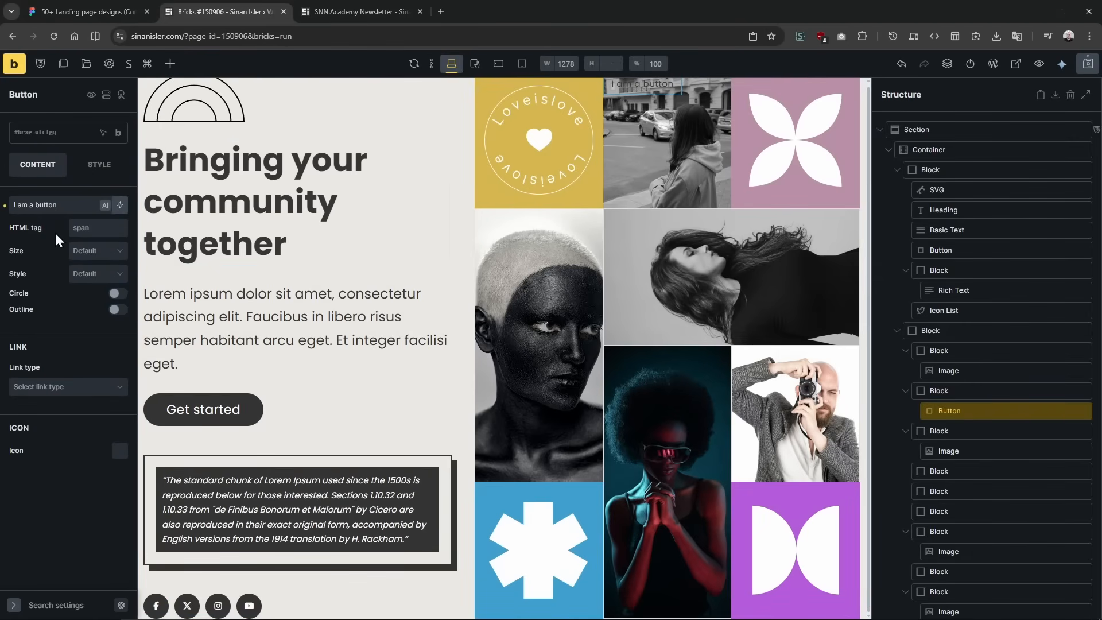
double_click(41, 96)
text(Label)
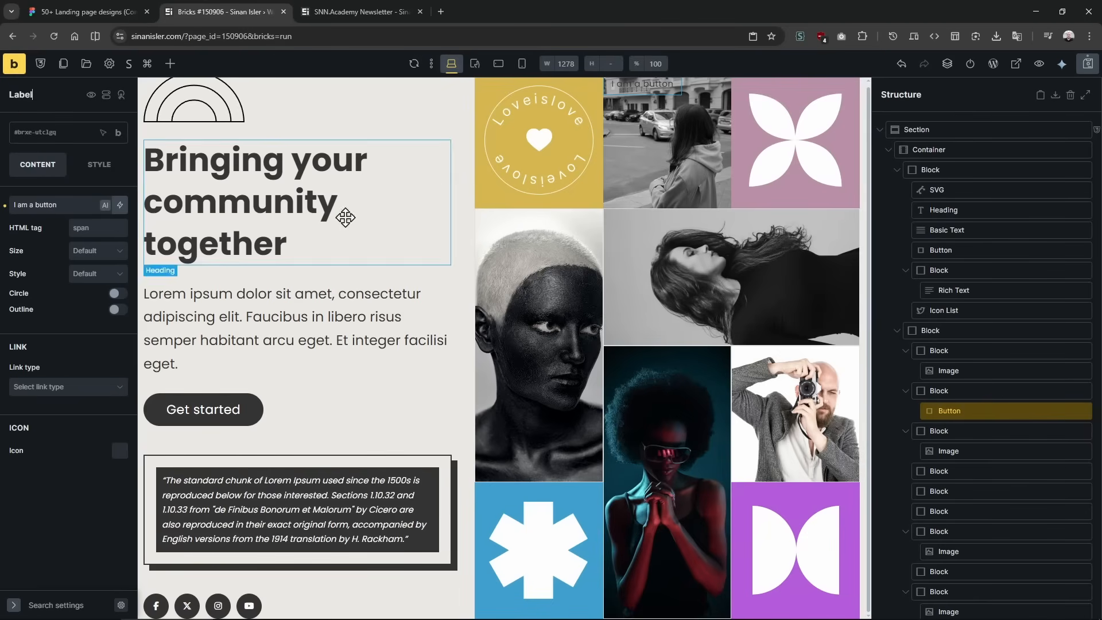
click(95, 5)
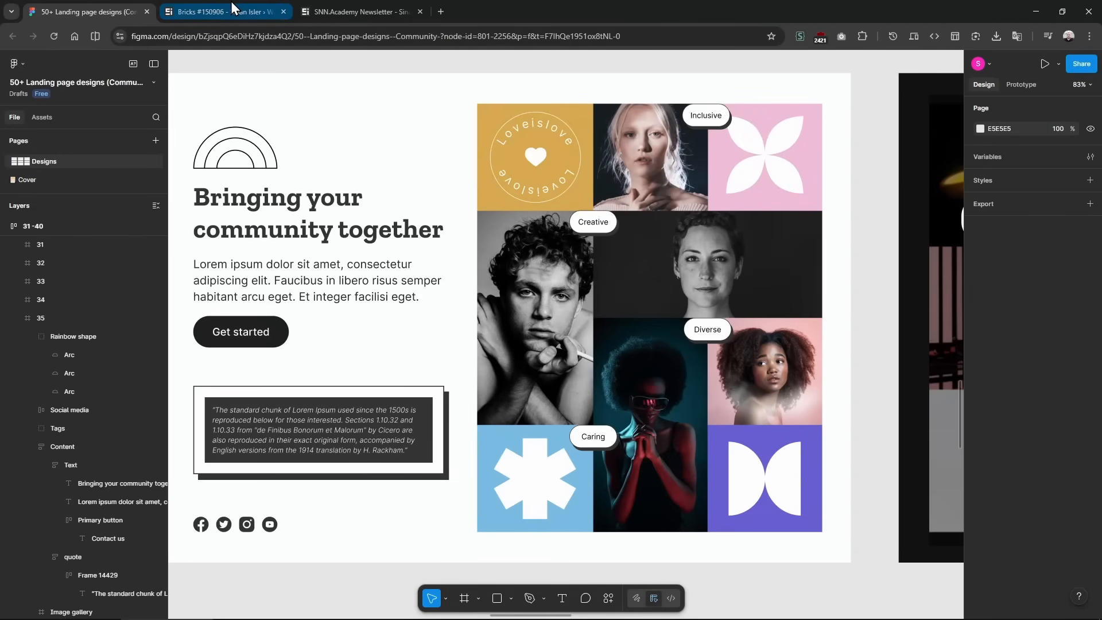
click(231, 2)
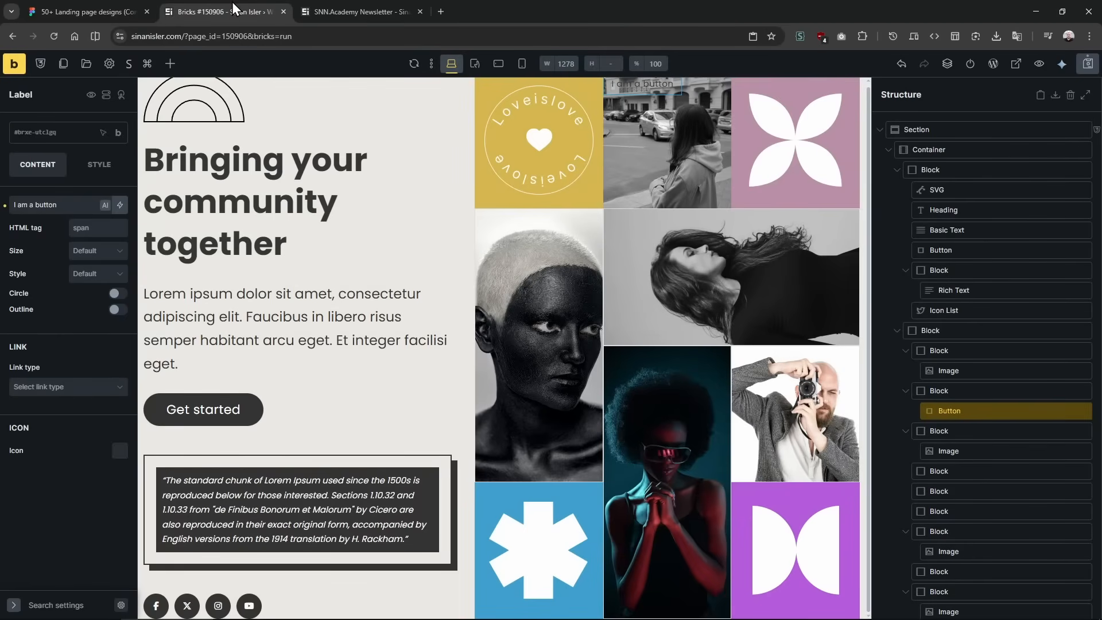
Inspect the Inclusive tag's fill in Figma and set the label's background color to white in Bricks.
click(94, 172)
click(66, 281)
click(89, 8)
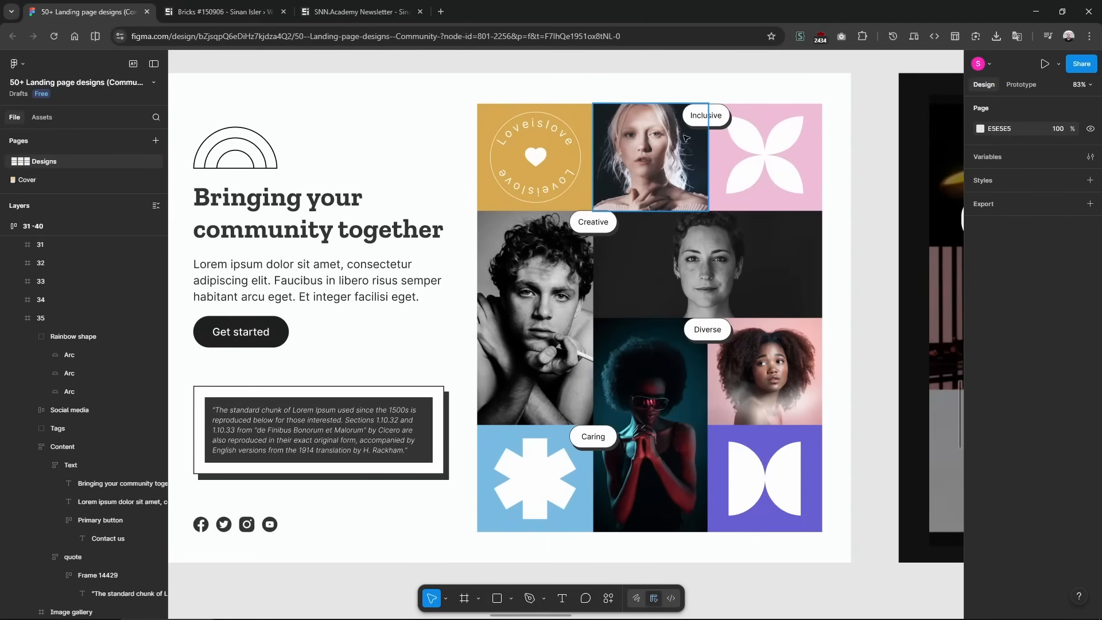
click(720, 123)
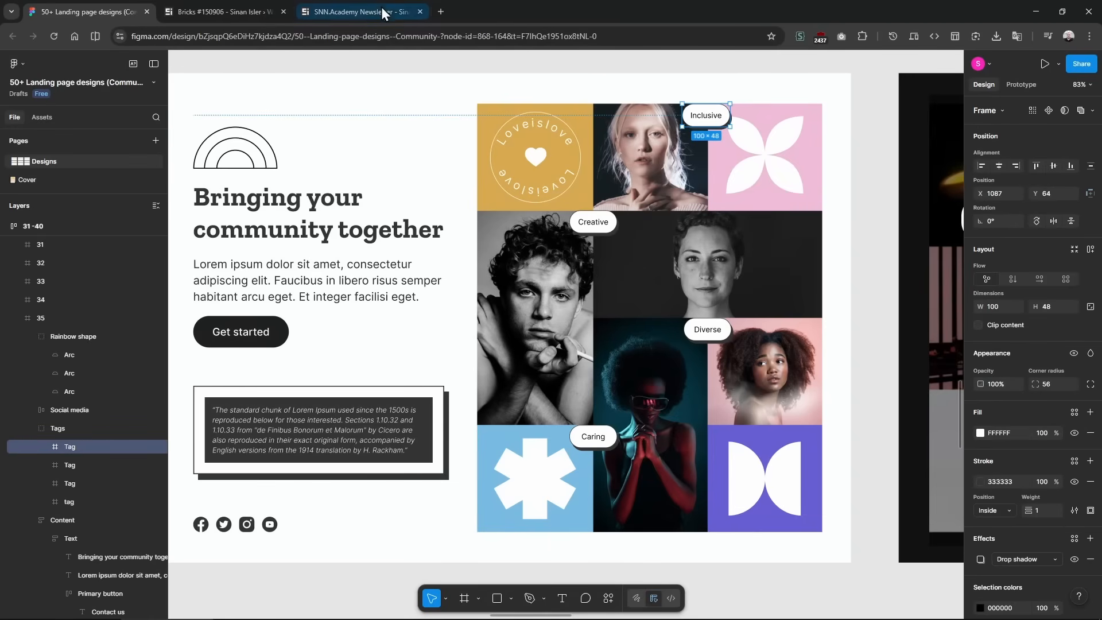
click(219, 11)
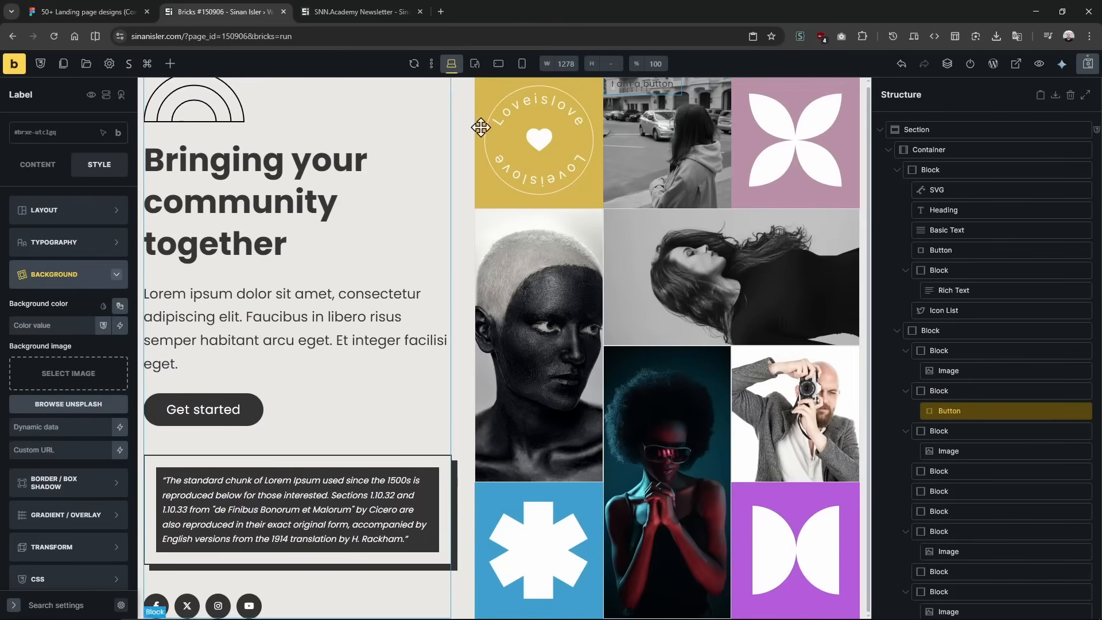
click(60, 326)
text(white)
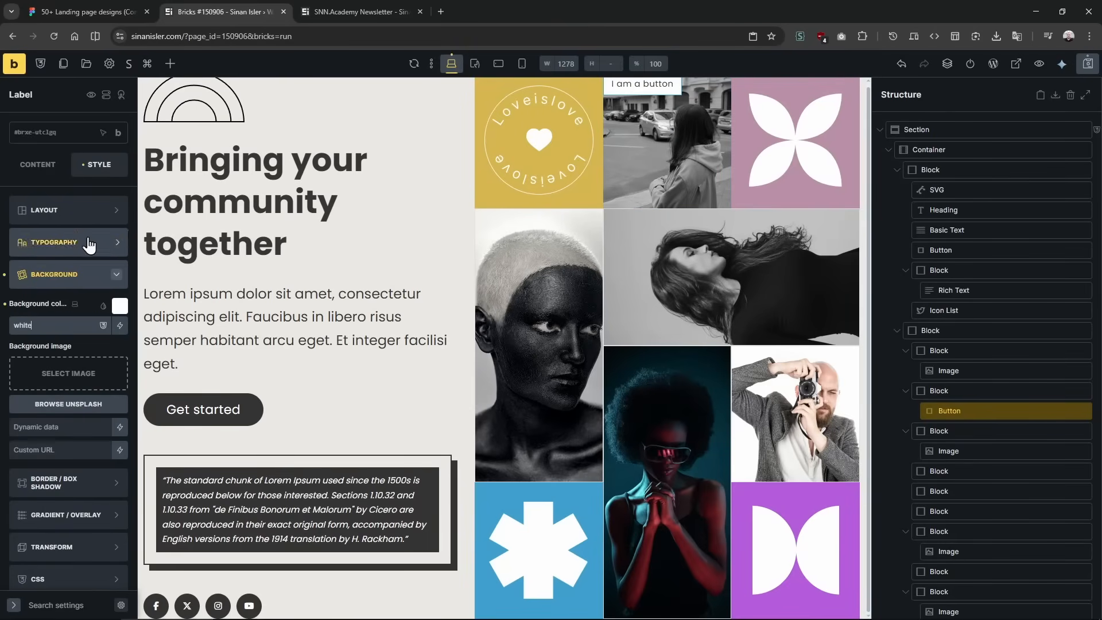
Examine the Inclusive tag's outline and shadow in the Figma design, zoom in on it, and return to the Bricks editor.
click(138, 12)
click(215, 5)
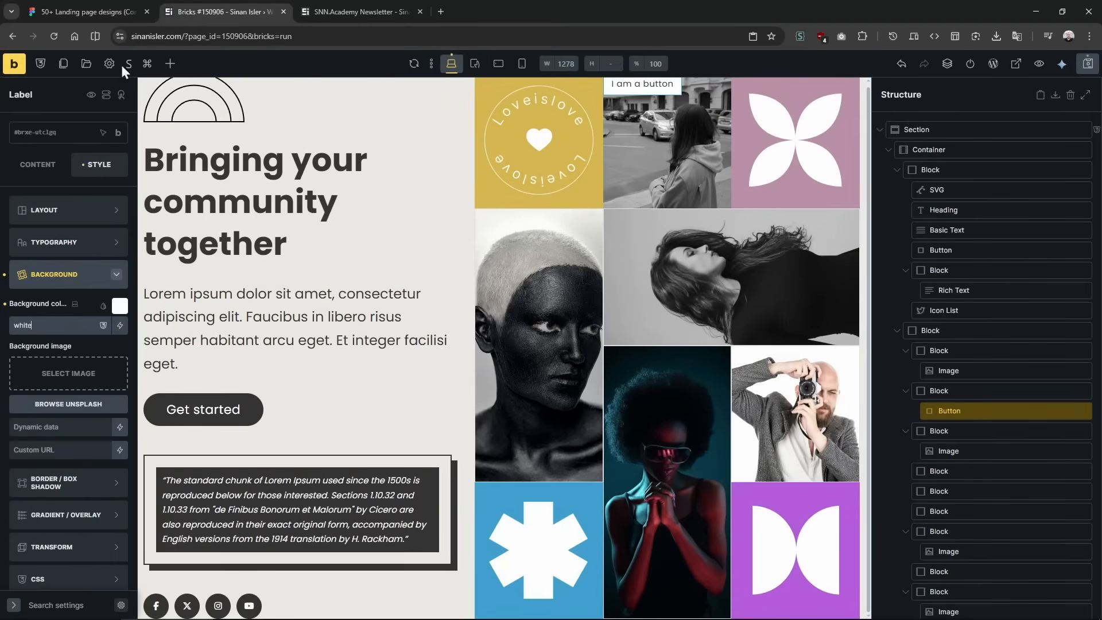
click(138, 12)
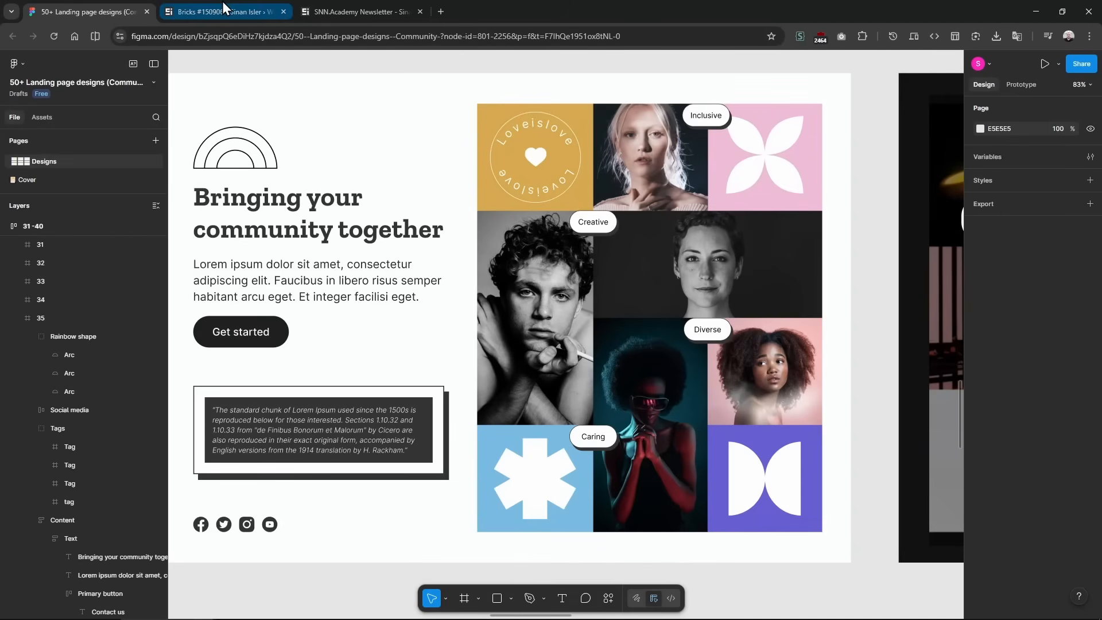
ctrl+click(709, 117)
key(Escape)
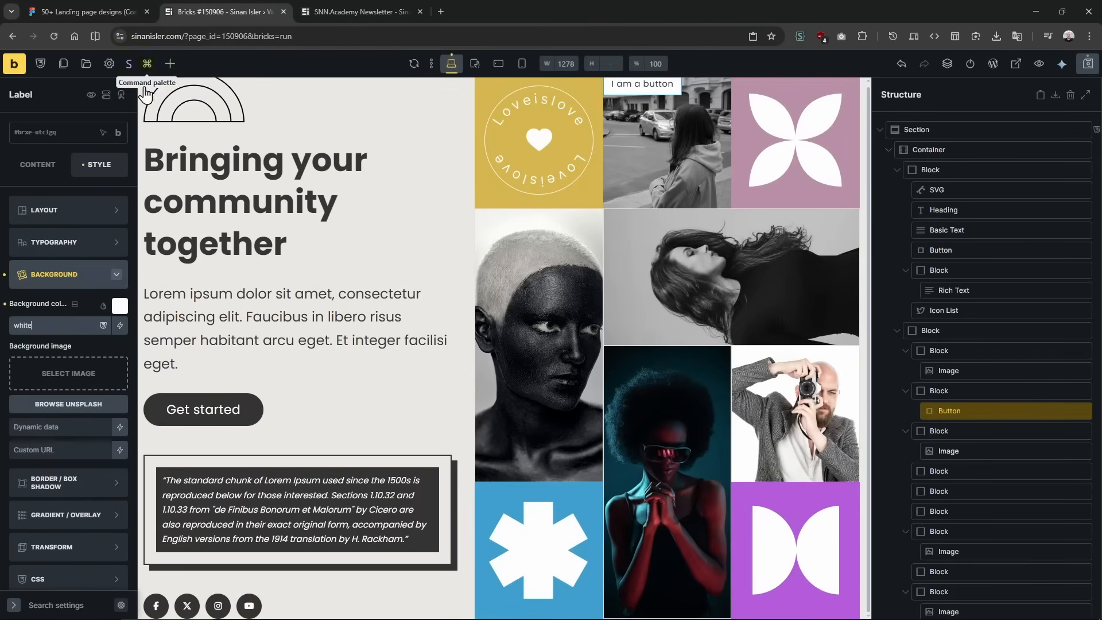
click(219, 11)
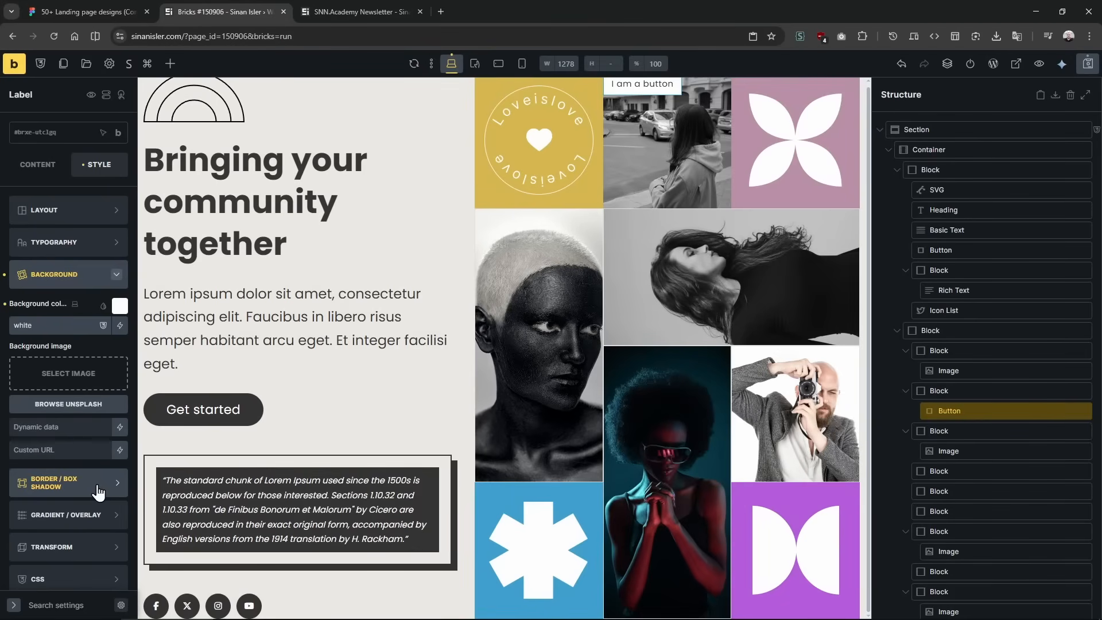
click(122, 12)
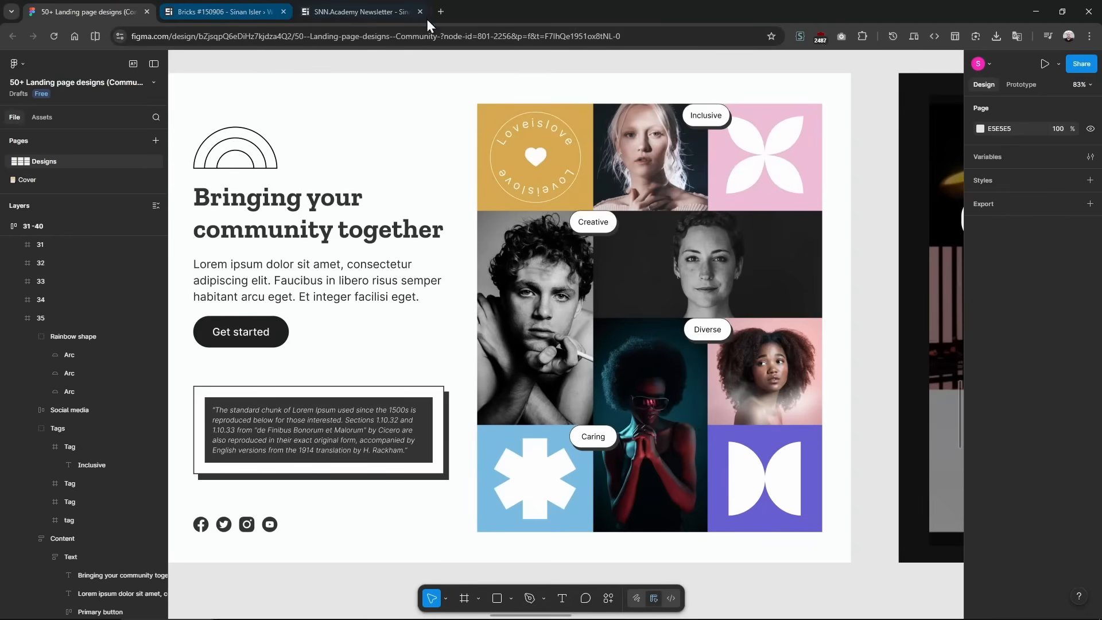
scroll(696, 83, up, 4)
click(218, 9)
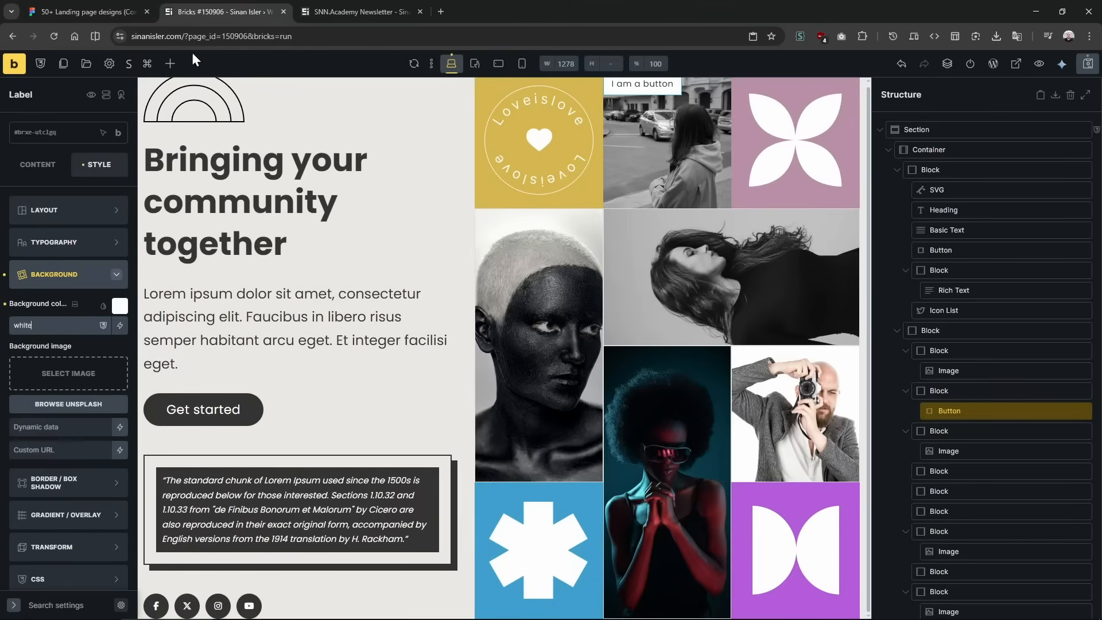
Give the label a solid #333 border with width 1 and radius 100 on all corners.
click(94, 278)
click(98, 307)
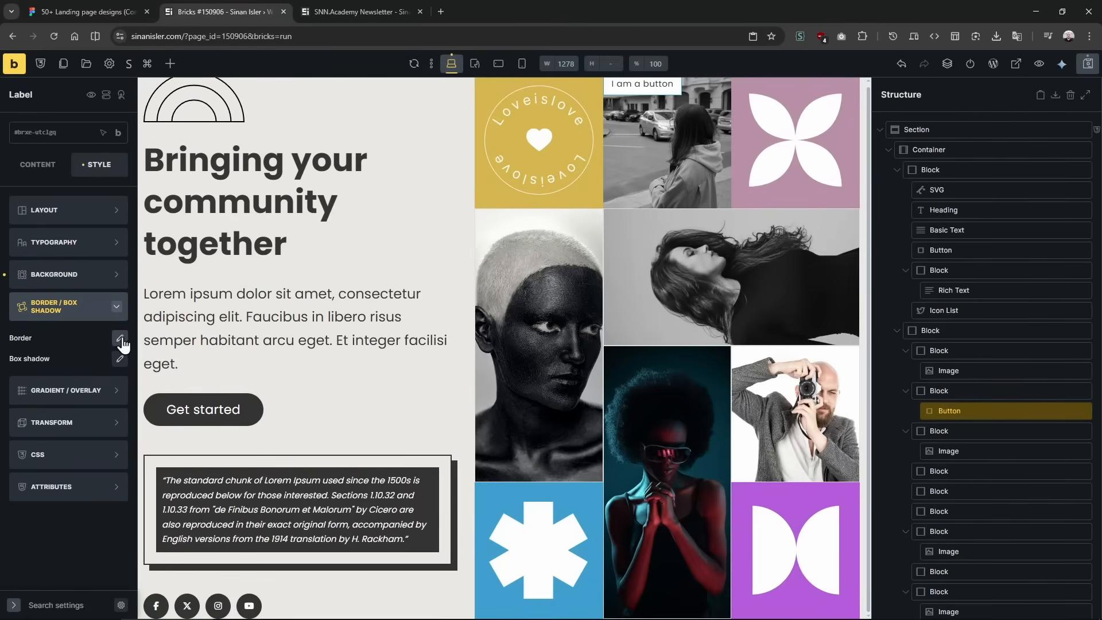
click(120, 338)
text(1)
click(113, 365)
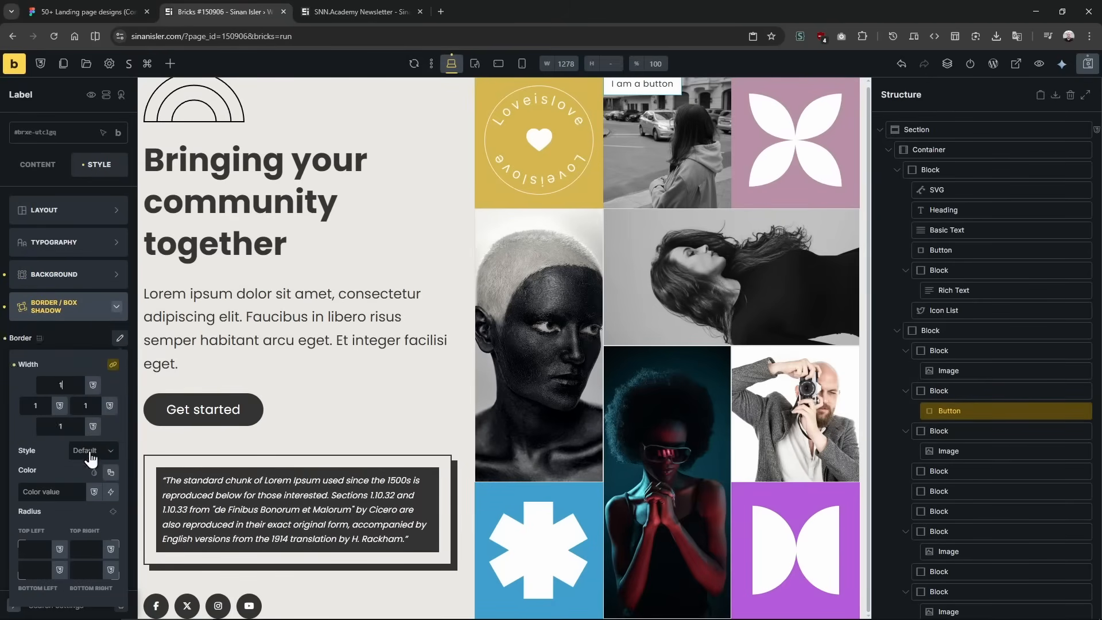
click(92, 450)
click(114, 498)
click(52, 491)
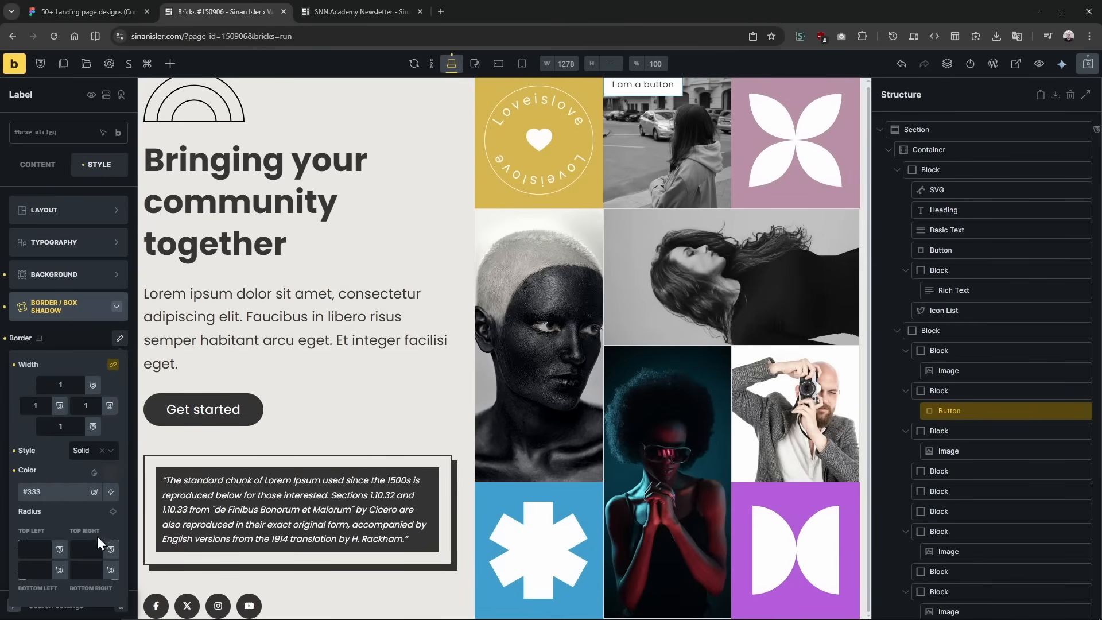
click(85, 549)
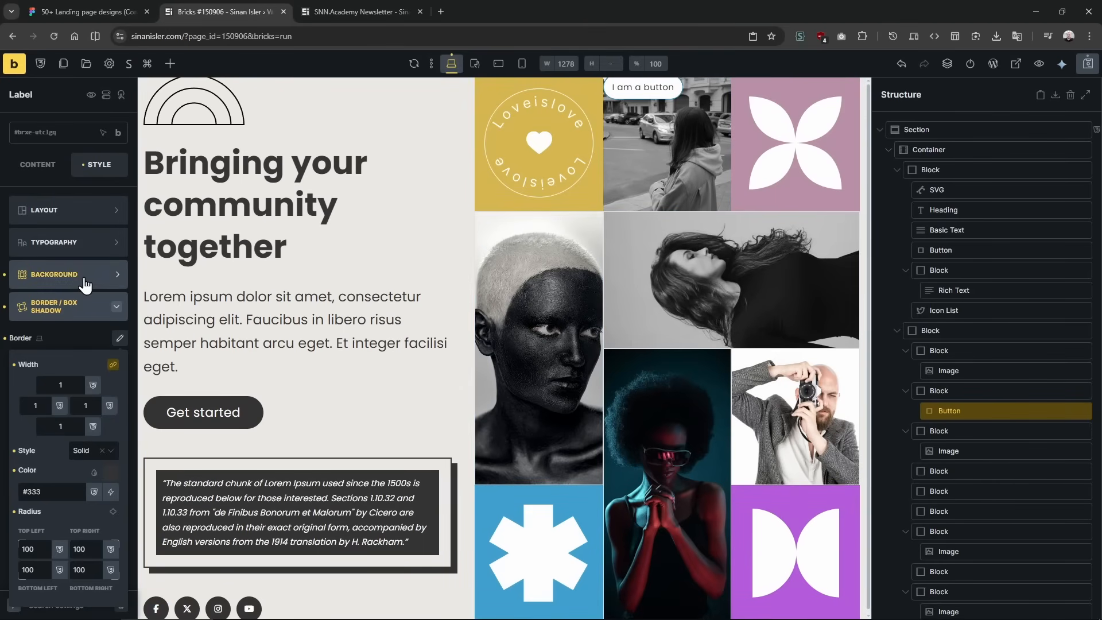
Add a box shadow to the label with X 100, Y 100 and color #333.
click(81, 335)
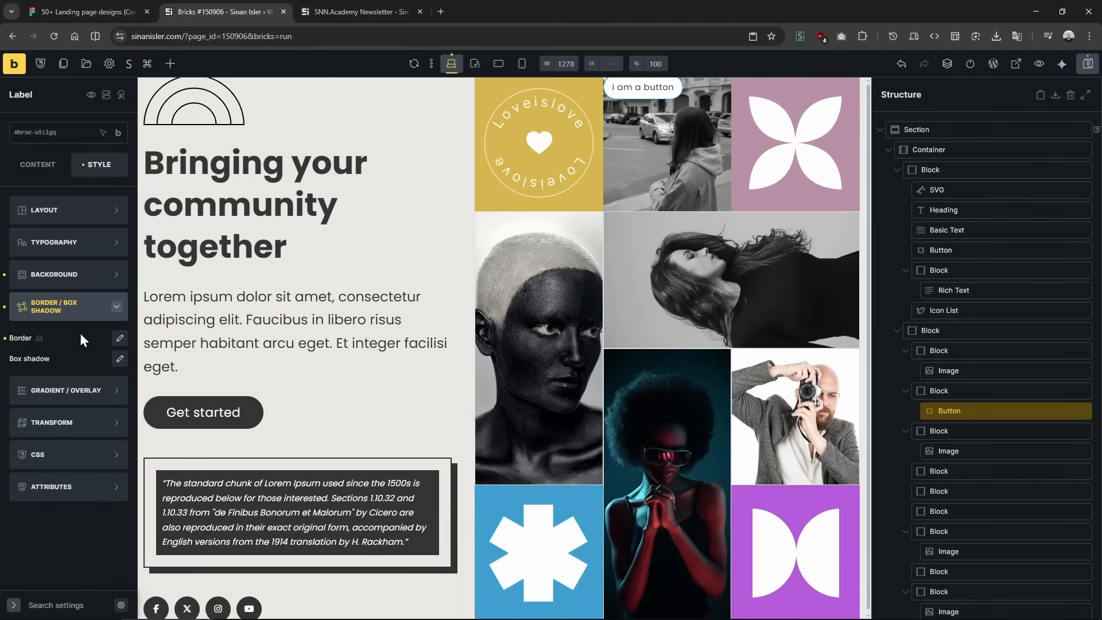
click(120, 359)
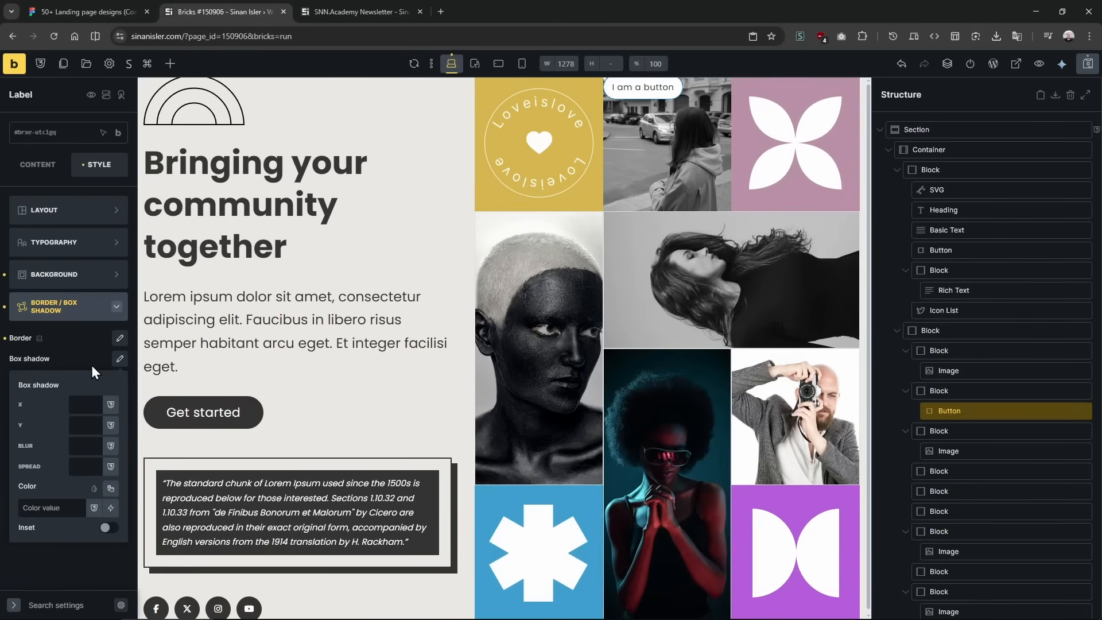
click(89, 405)
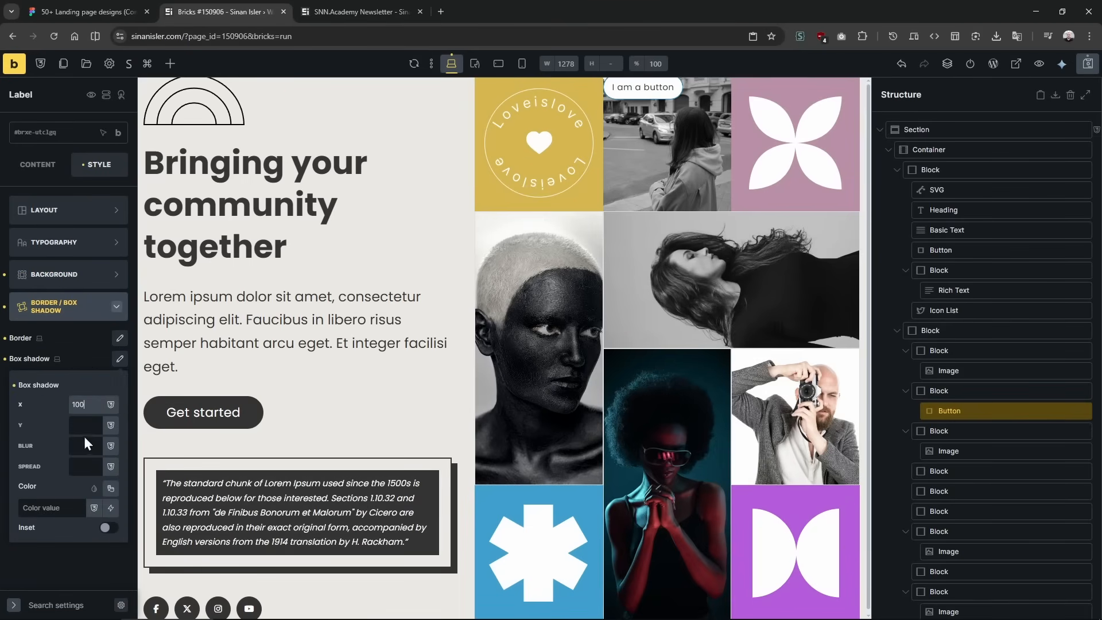
click(61, 507)
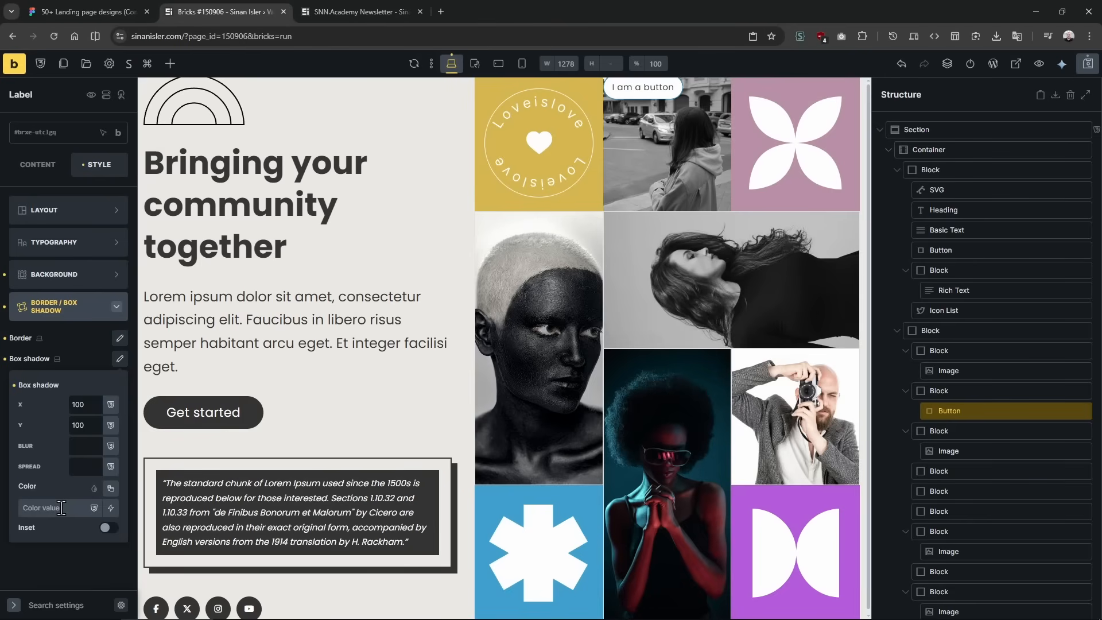
text(#333)
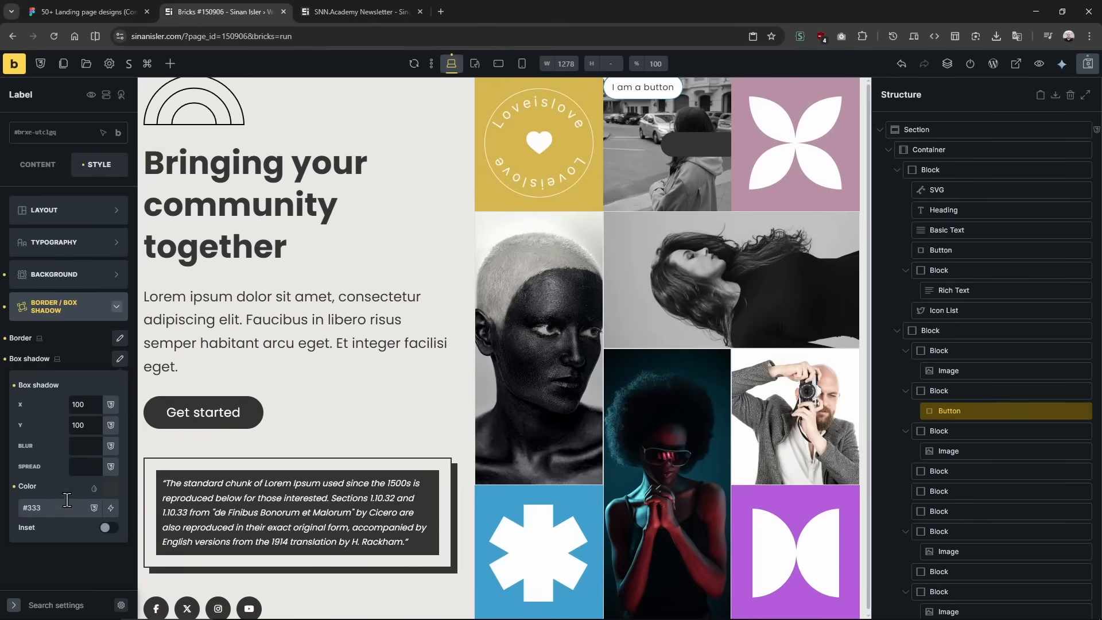
Try X and Y offsets of 10 and 5 for the label's box shadow, comparing with the Figma design.
click(86, 400)
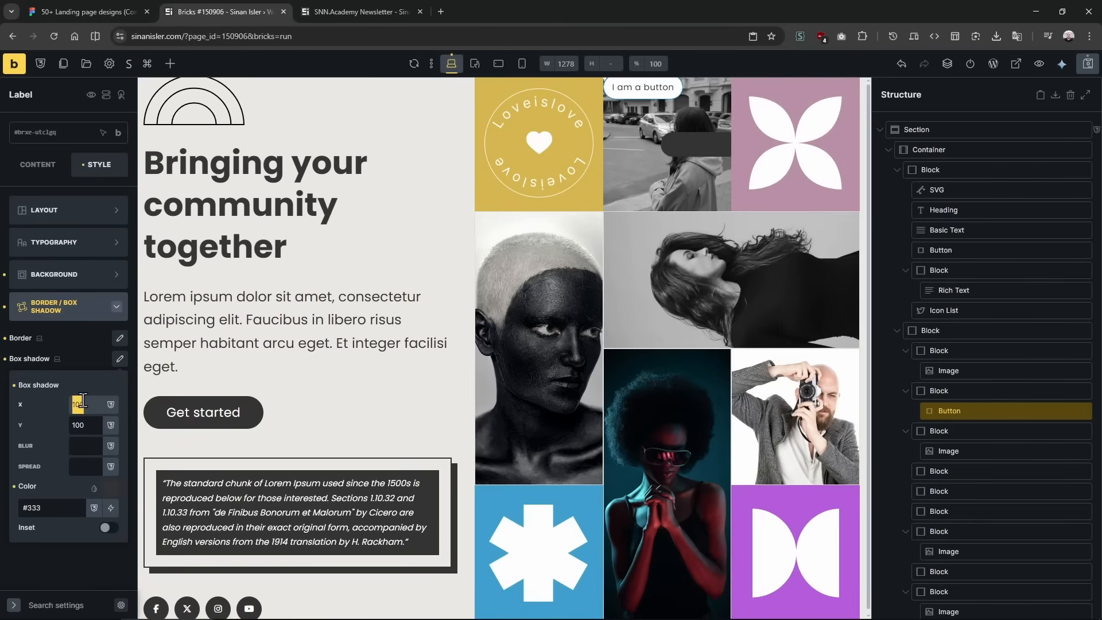
text(10)
double_click(77, 422)
text(10)
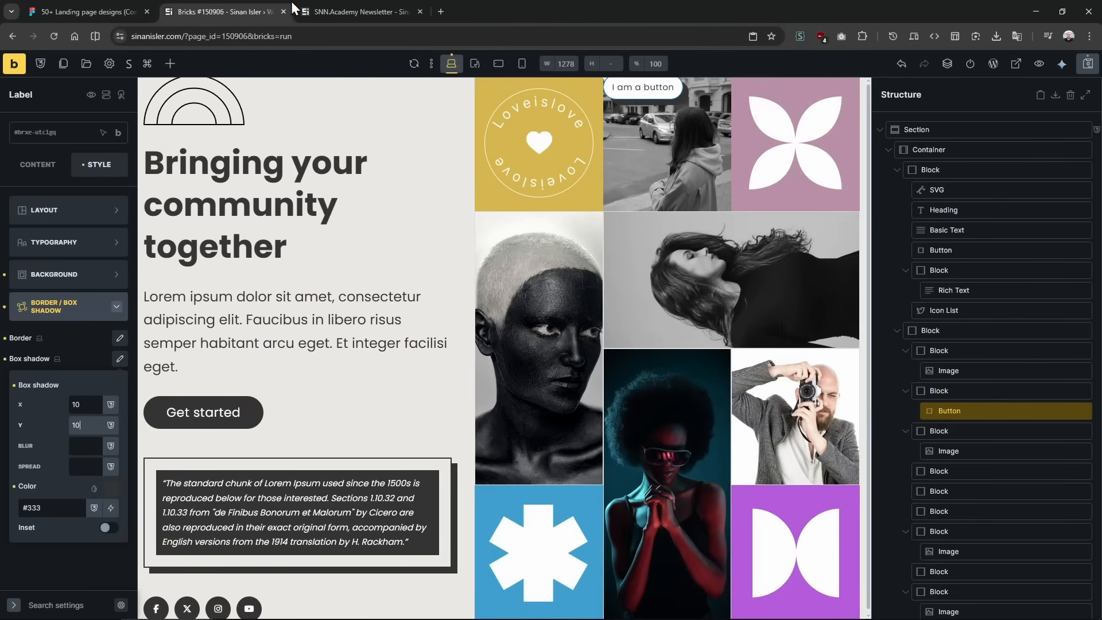
click(334, 1)
click(111, 1)
click(230, 1)
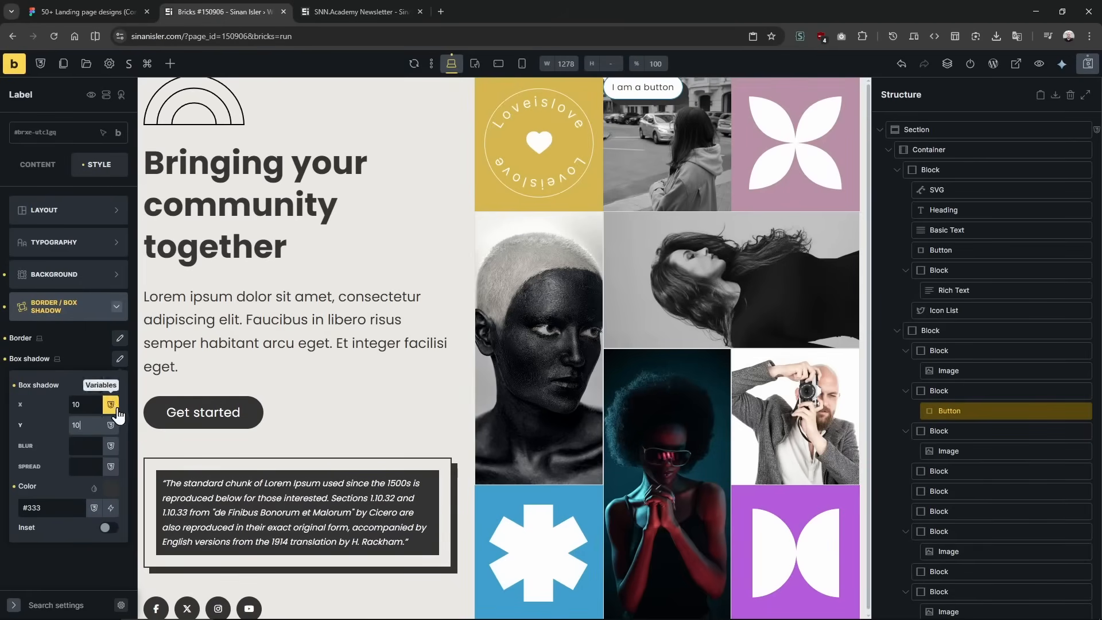
double_click(76, 404)
text(5)
double_click(85, 423)
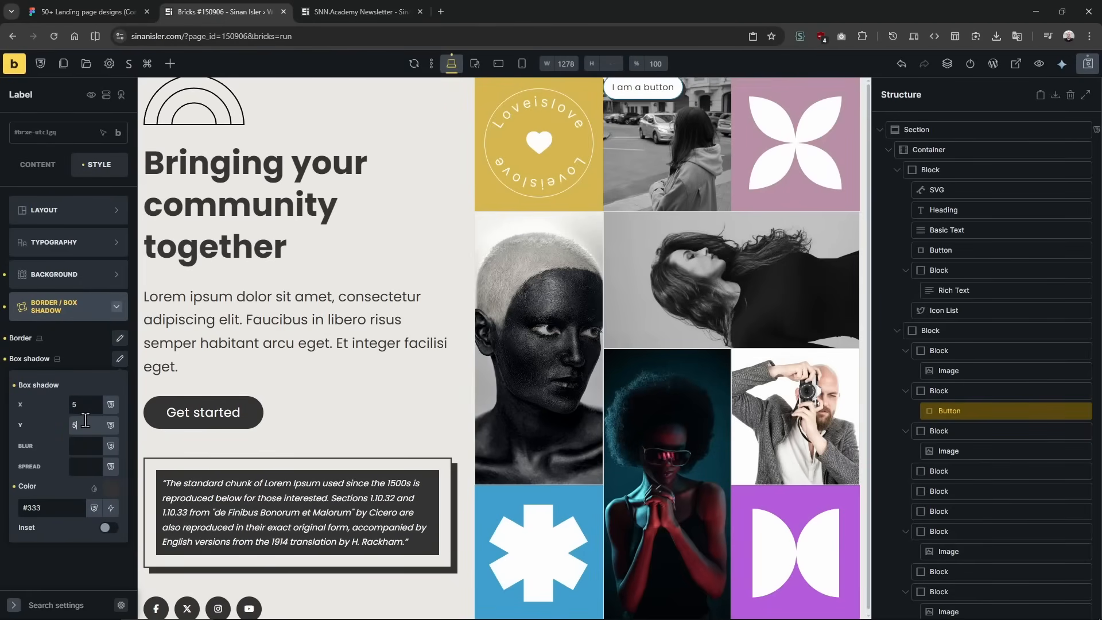
Measure the Inclusive tag's shadow thickness in Figma with a temporary rectangle, undo the rectangle, and return to Bricks.
click(86, 10)
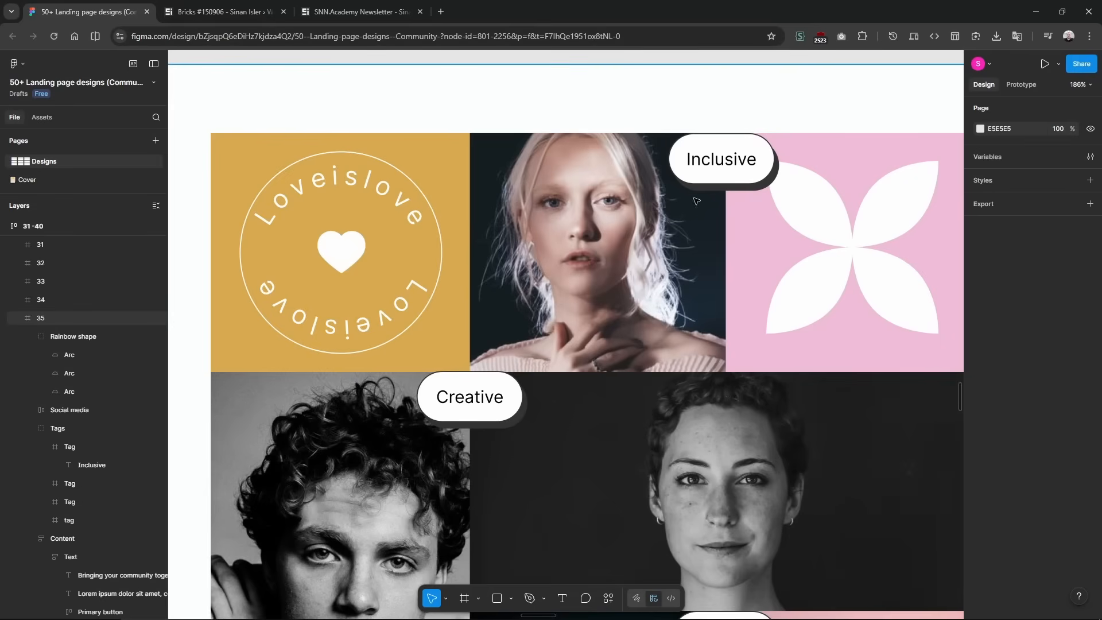
click(757, 181)
scroll(755, 182, up, 6)
key(r)
drag(714, 187, 718, 209)
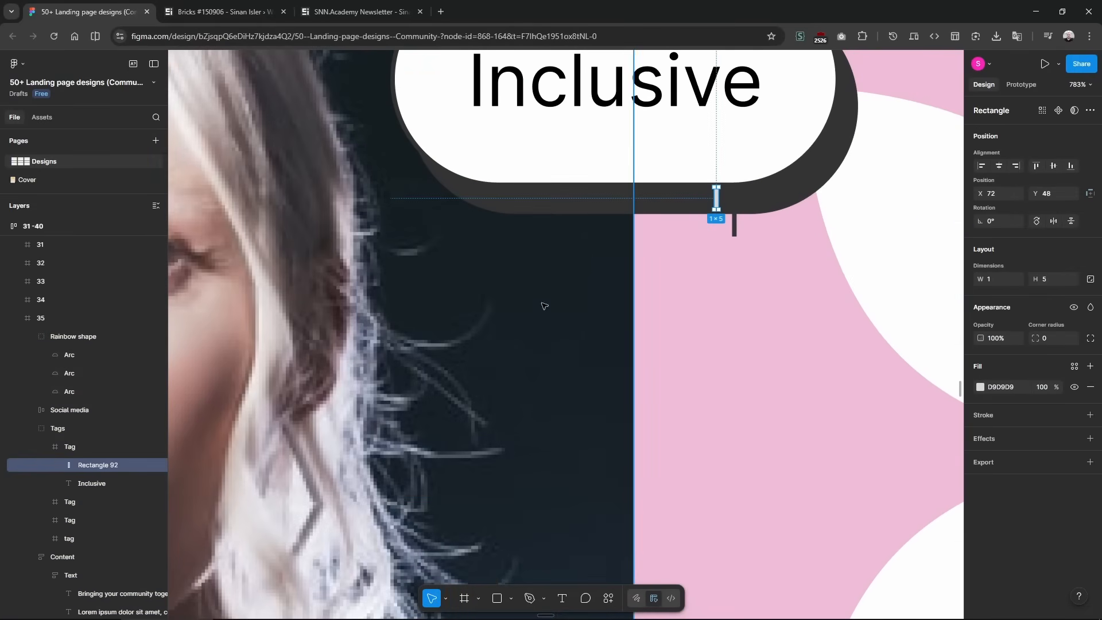
key(ctrl+z)
scroll(440, 247, down, 3)
click(302, 8)
click(258, 11)
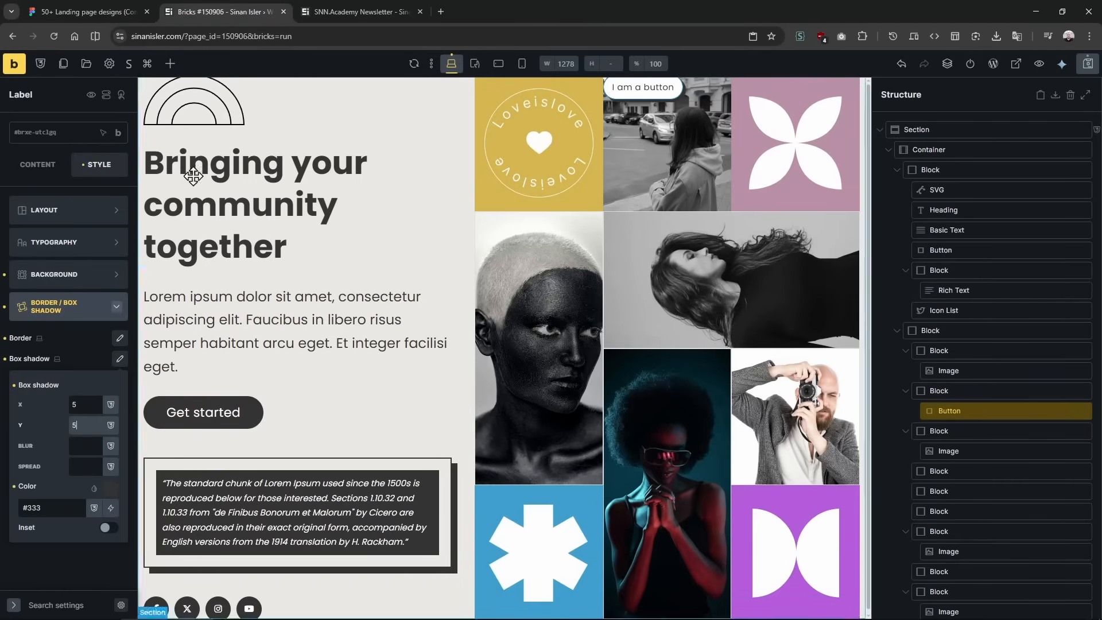
Set the label's box shadow X and Y offsets to 6.
double_click(88, 406)
text(6)
double_click(75, 425)
text(6)
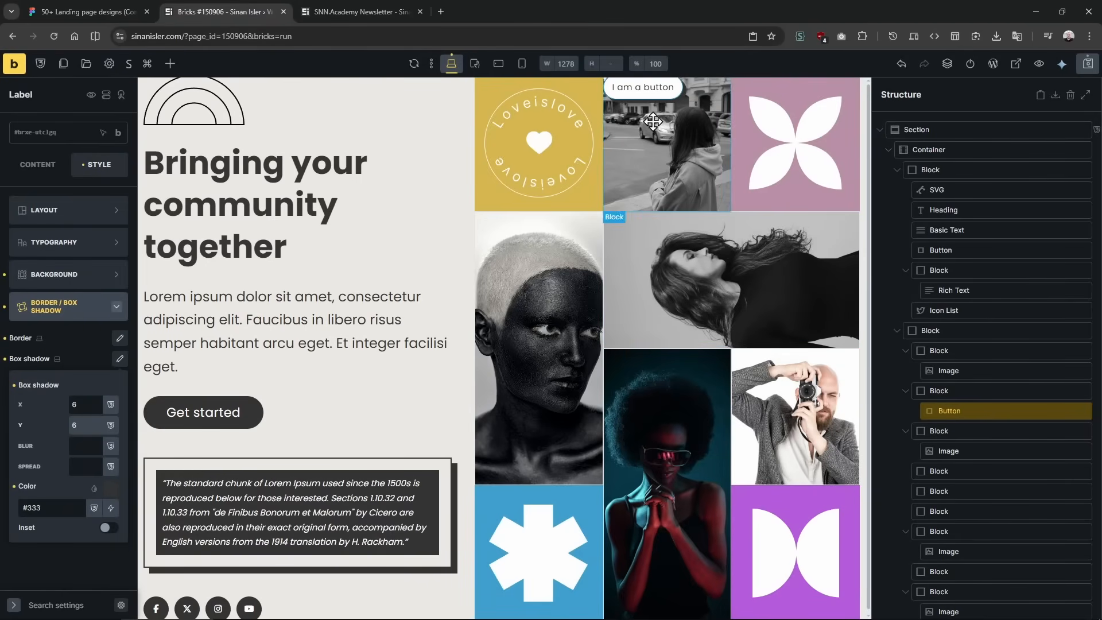
Check the tag's wording in the Figma design and set the Bricks label's text to Inclusive.
click(86, 11)
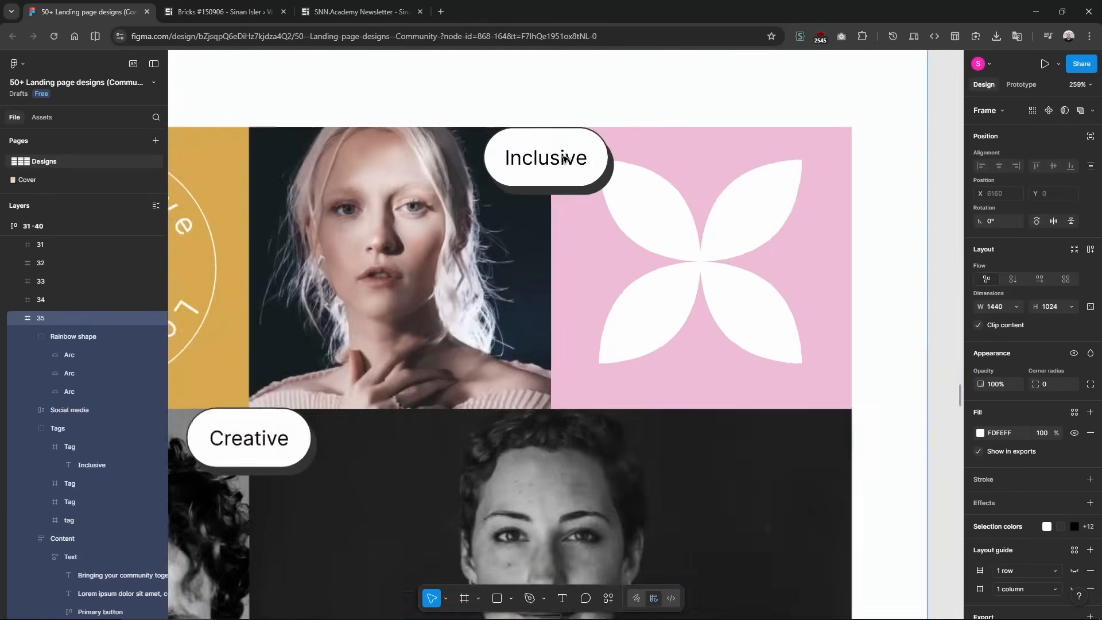
scroll(564, 159, down, 4)
click(553, 160)
click(229, 12)
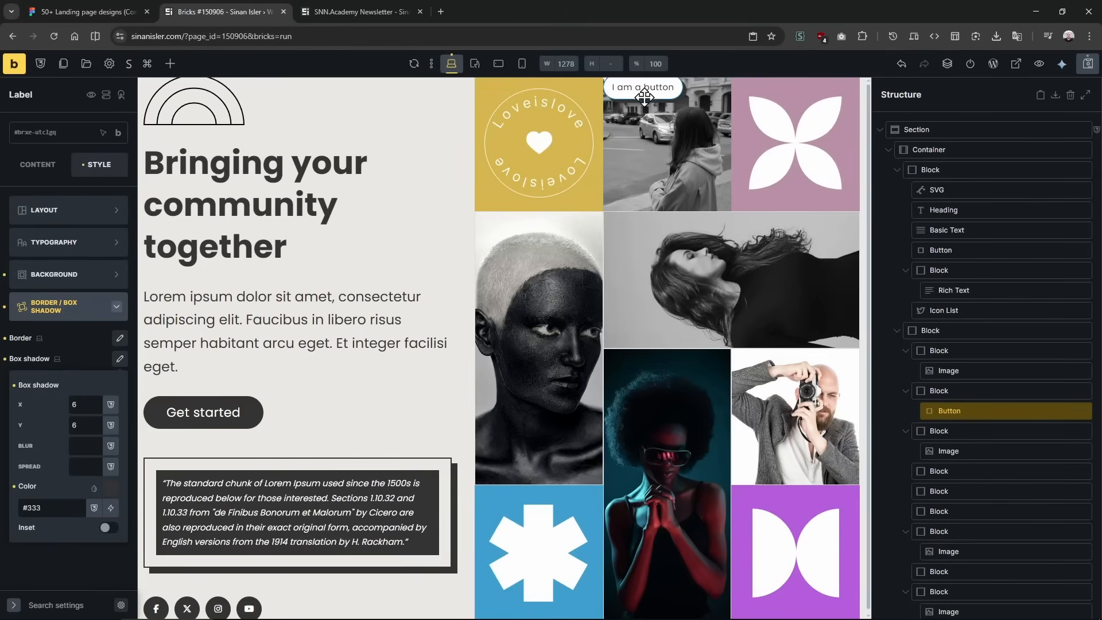
click(37, 164)
triple_click(66, 204)
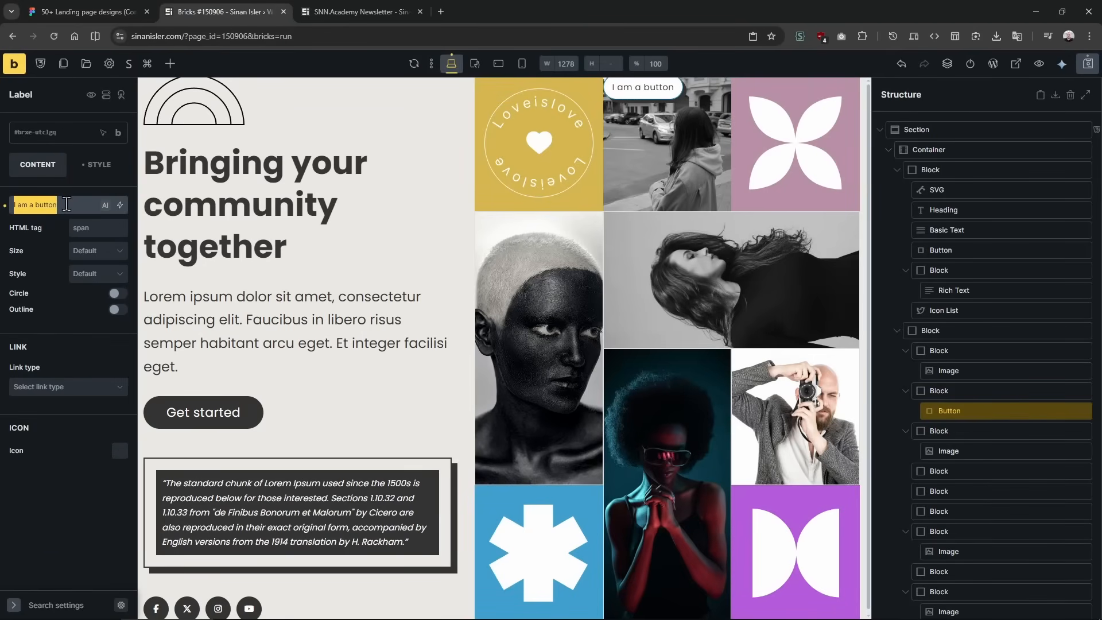
text(Inclusive)
Compare the Inclusive tag's placement with Figma and set the label's Align self to the end of its tile.
click(86, 12)
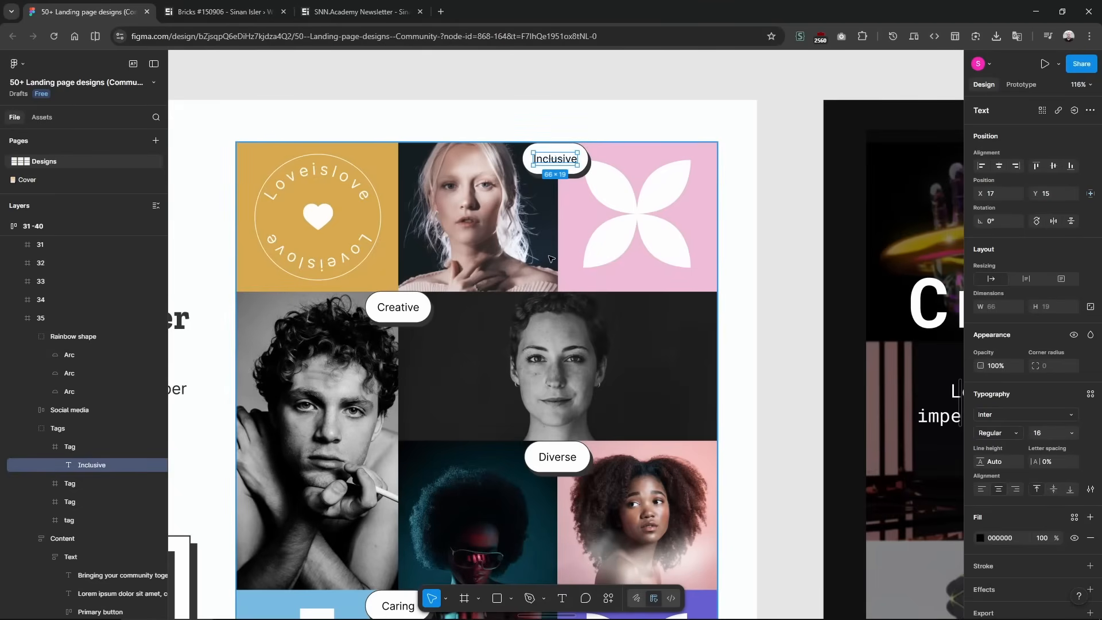
click(271, 12)
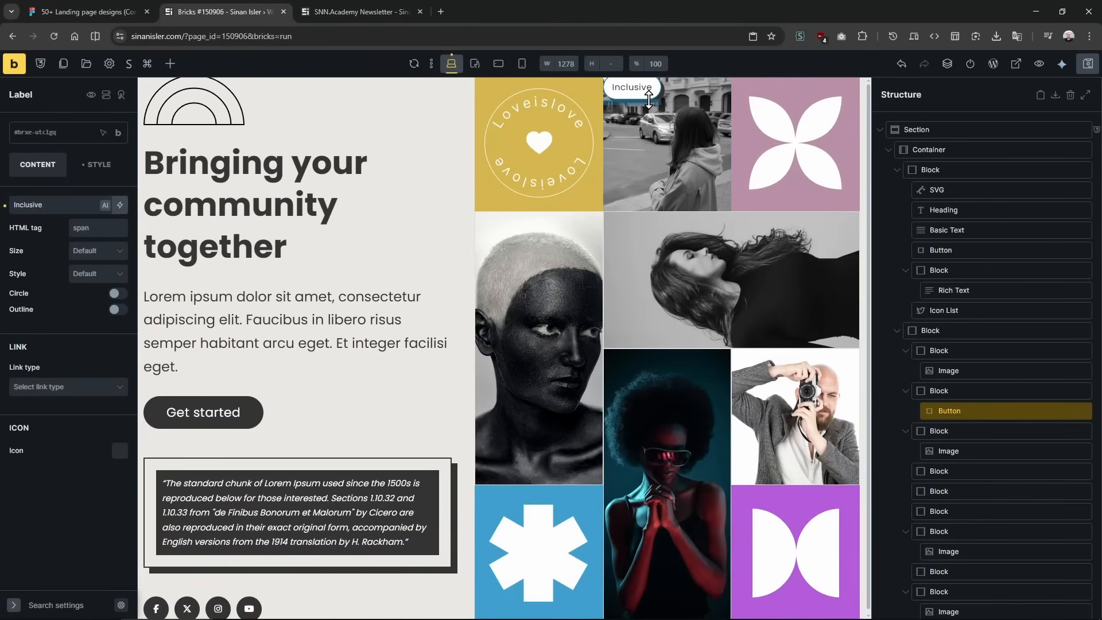
click(97, 164)
click(58, 212)
scroll(86, 450, down, 6)
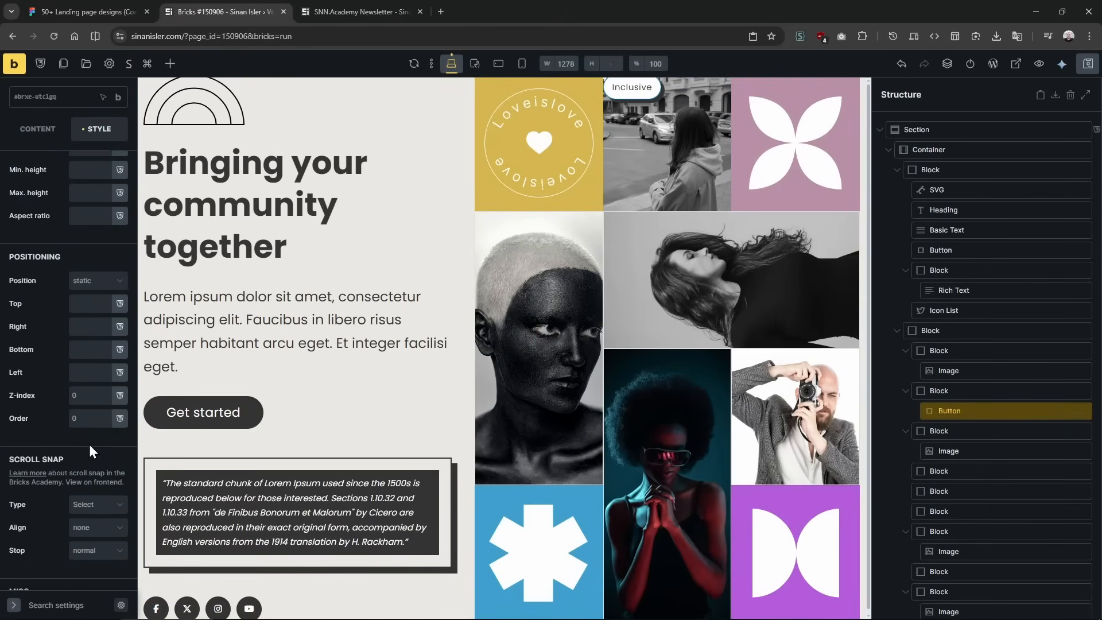
scroll(88, 444, down, 8)
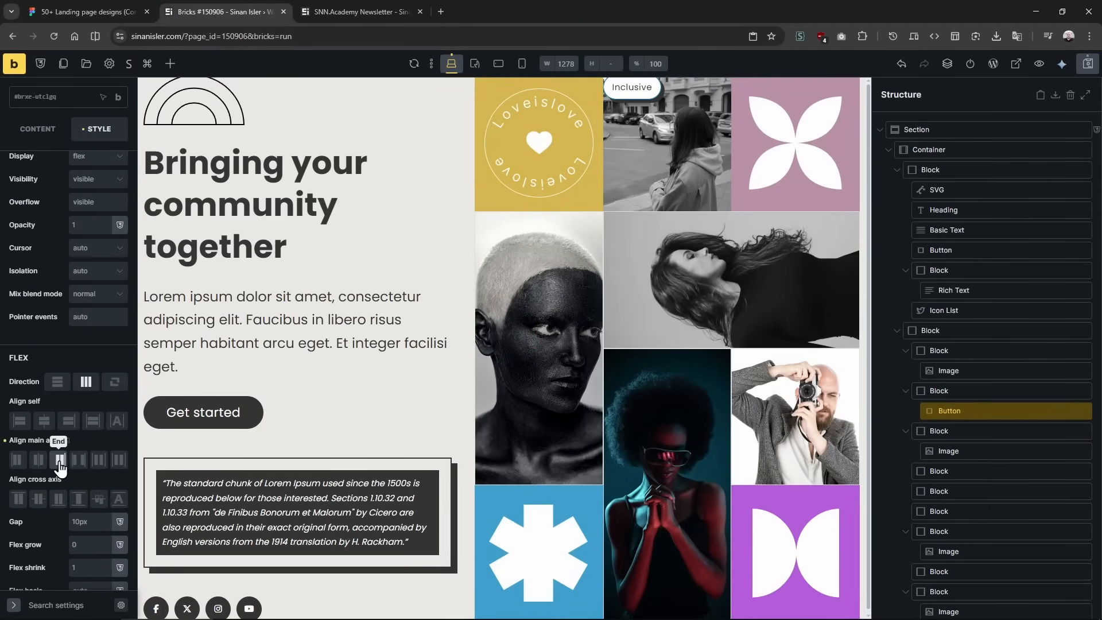
scroll(73, 401, up, 4)
scroll(74, 410, down, 4)
click(68, 420)
scroll(56, 405, up, 3)
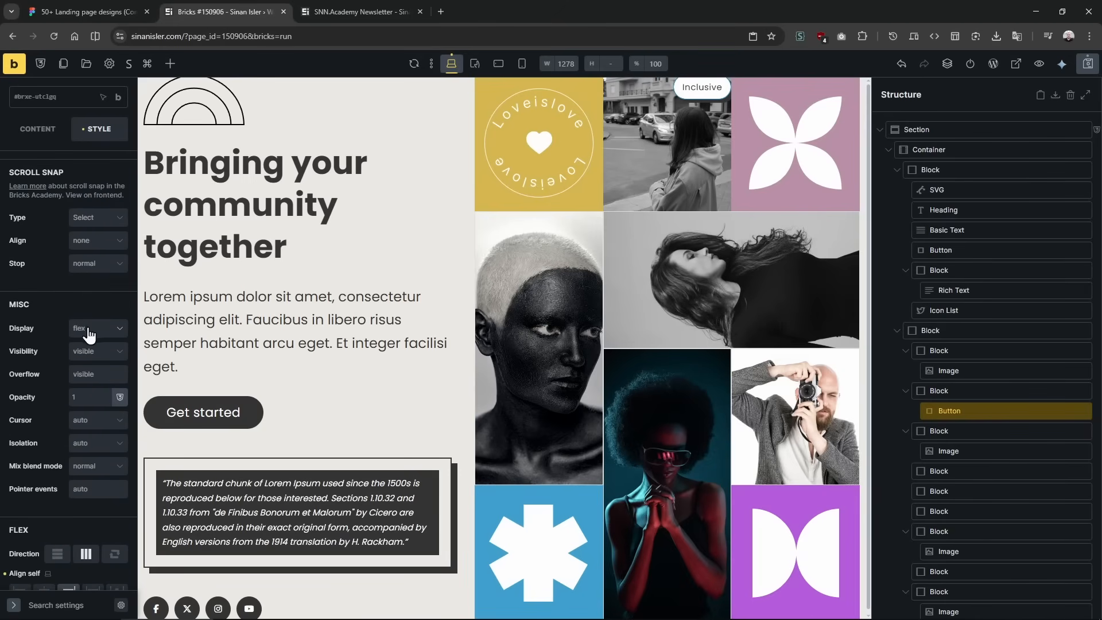
Set the Inclusive label's position to relative and check its placement against the Figma design.
scroll(78, 321, up, 5)
click(95, 281)
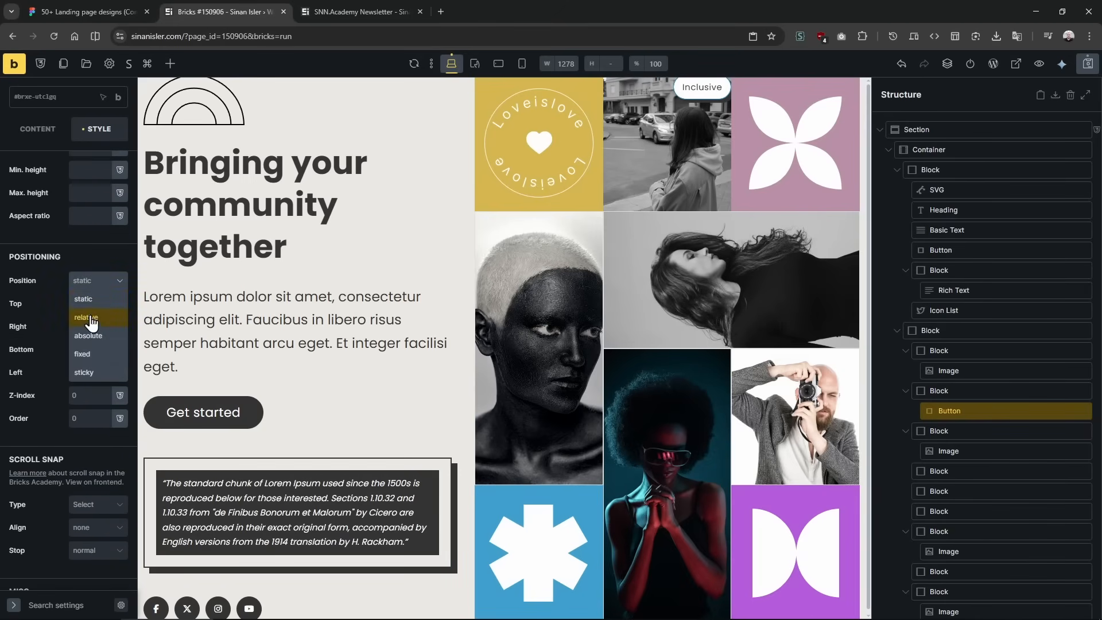
click(86, 12)
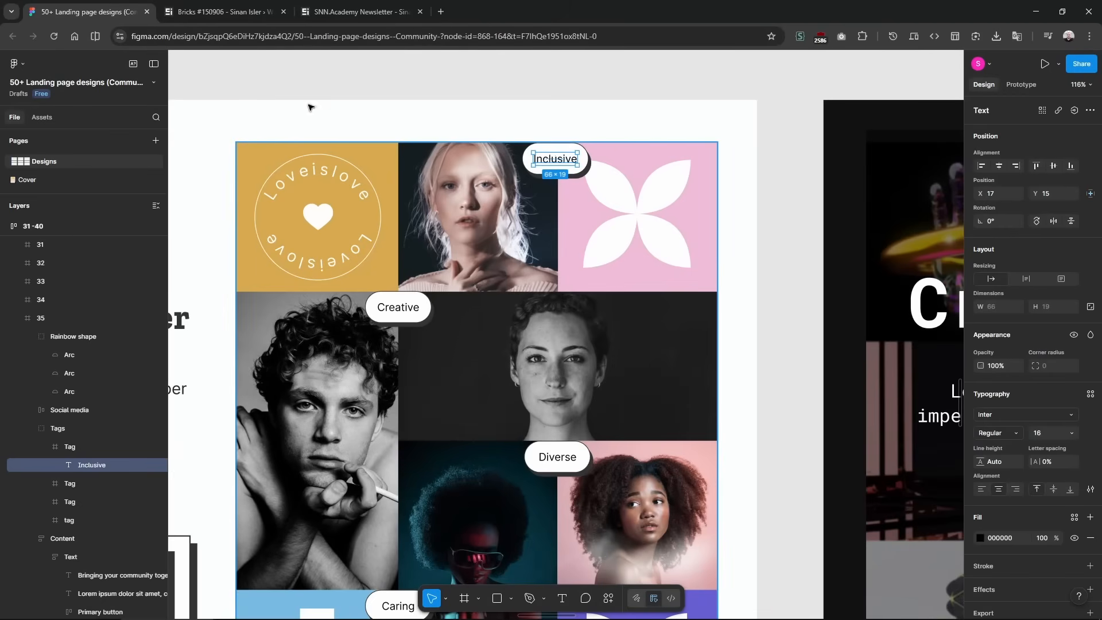
click(224, 11)
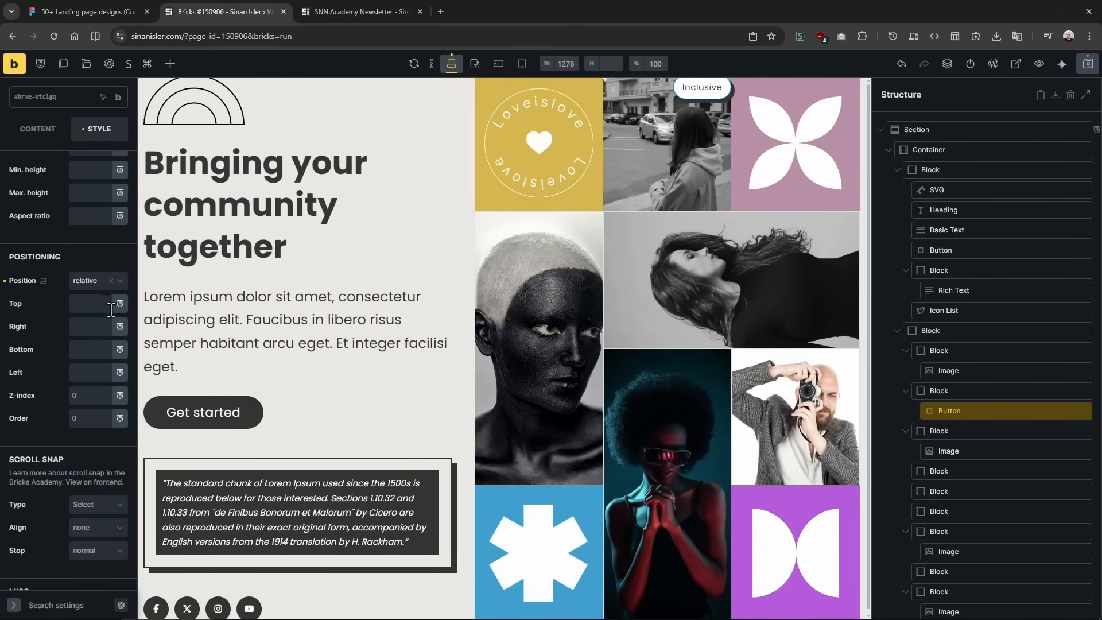
Try a left offset of -40 on the Inclusive label, move the value to the right offset, and compare with Figma.
click(97, 370)
text(-40)
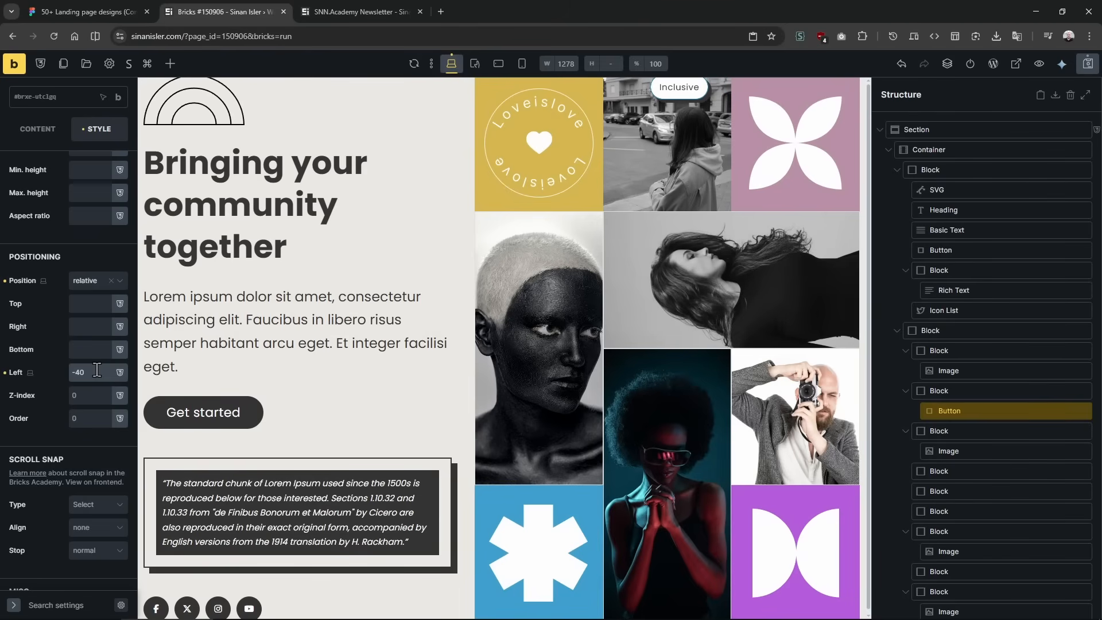
key(ctrl+x)
click(97, 324)
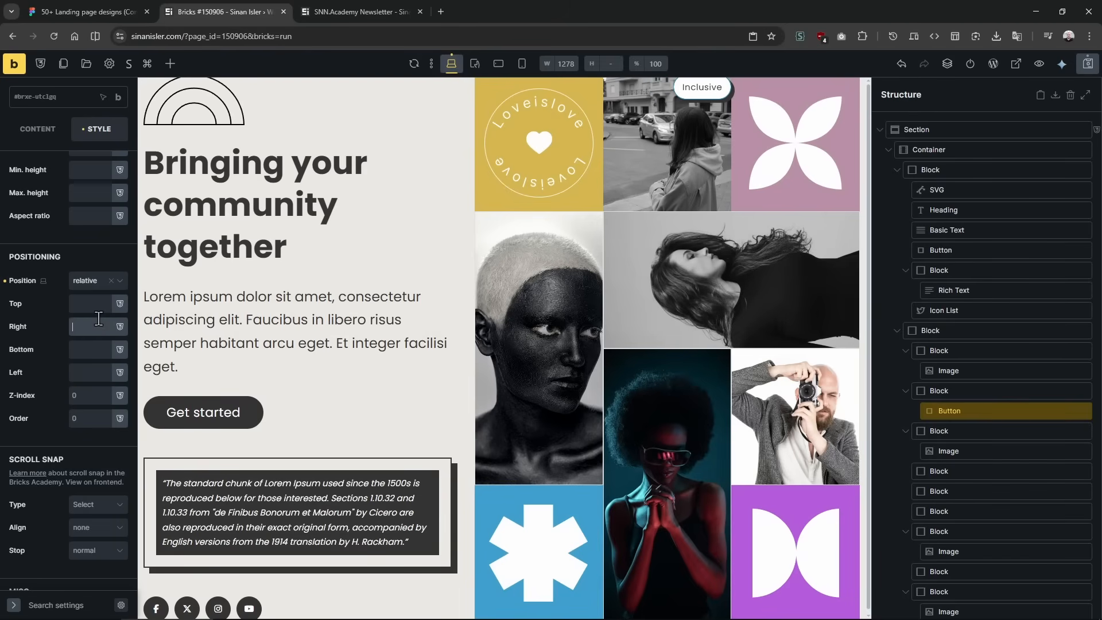
key(ctrl+v)
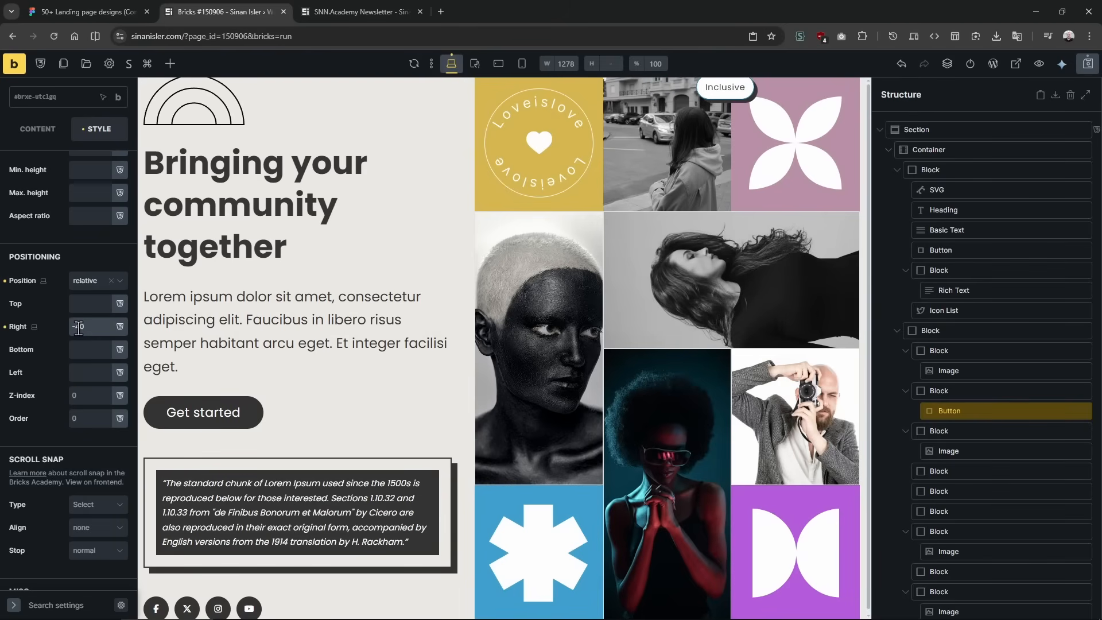
click(81, 12)
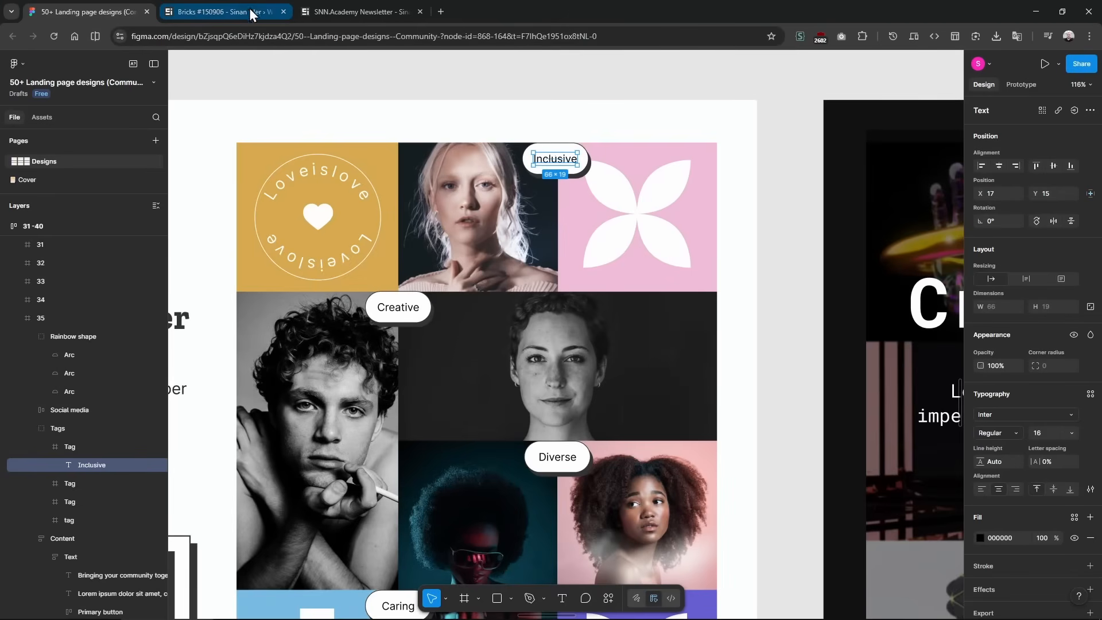
click(561, 109)
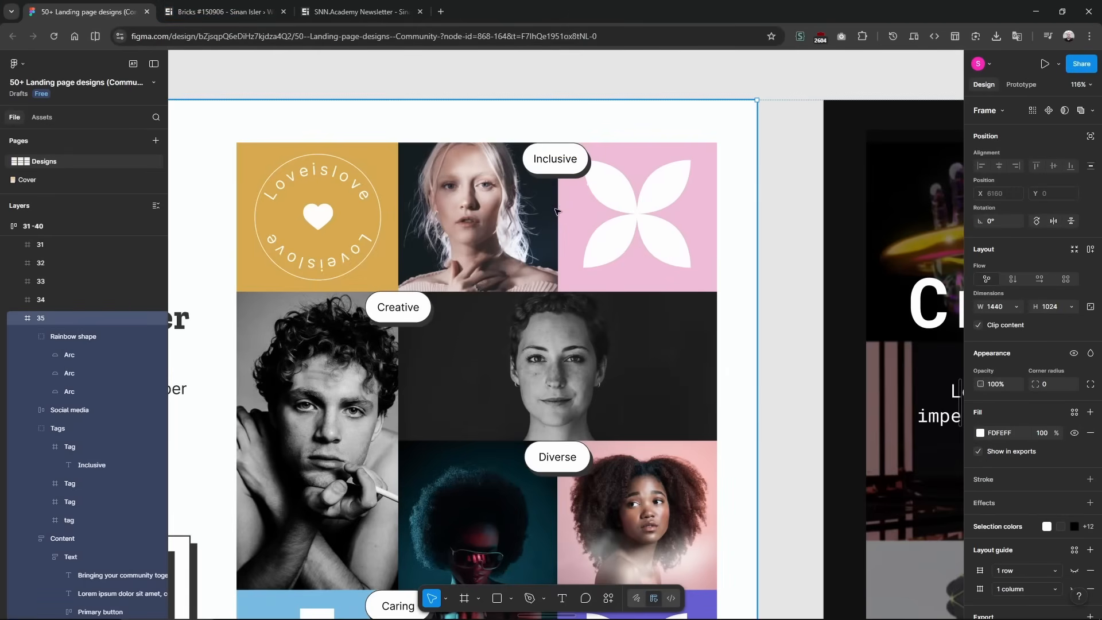
click(237, 8)
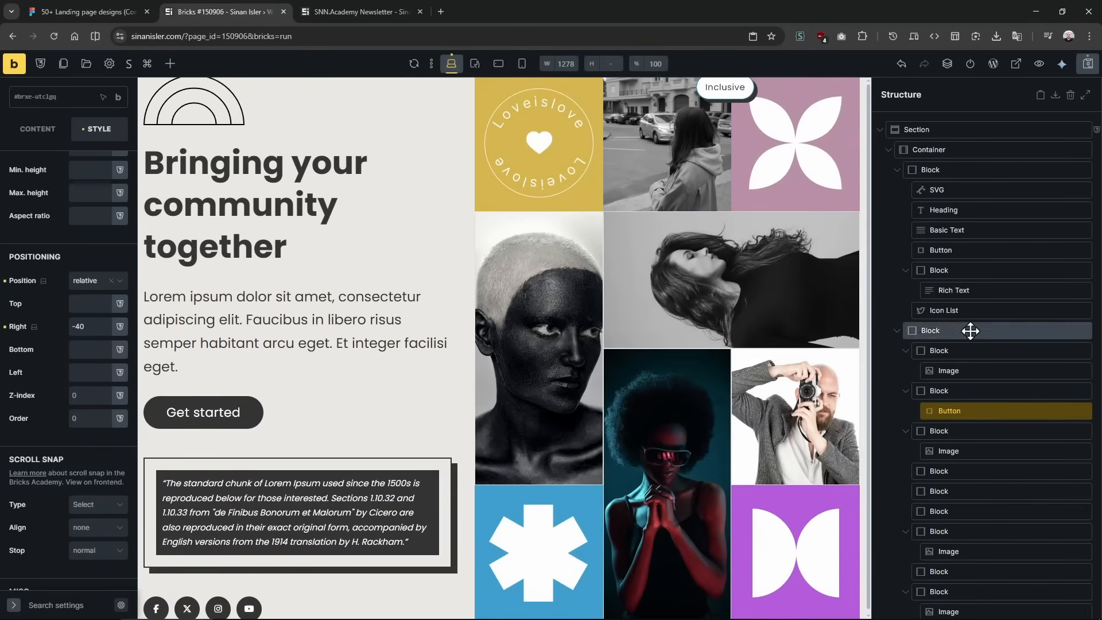
Copy the Inclusive label and paste it into the white-haired portrait, red-lit portrait and blue asterisk tiles, following the Figma layout.
right_click(946, 411)
click(958, 419)
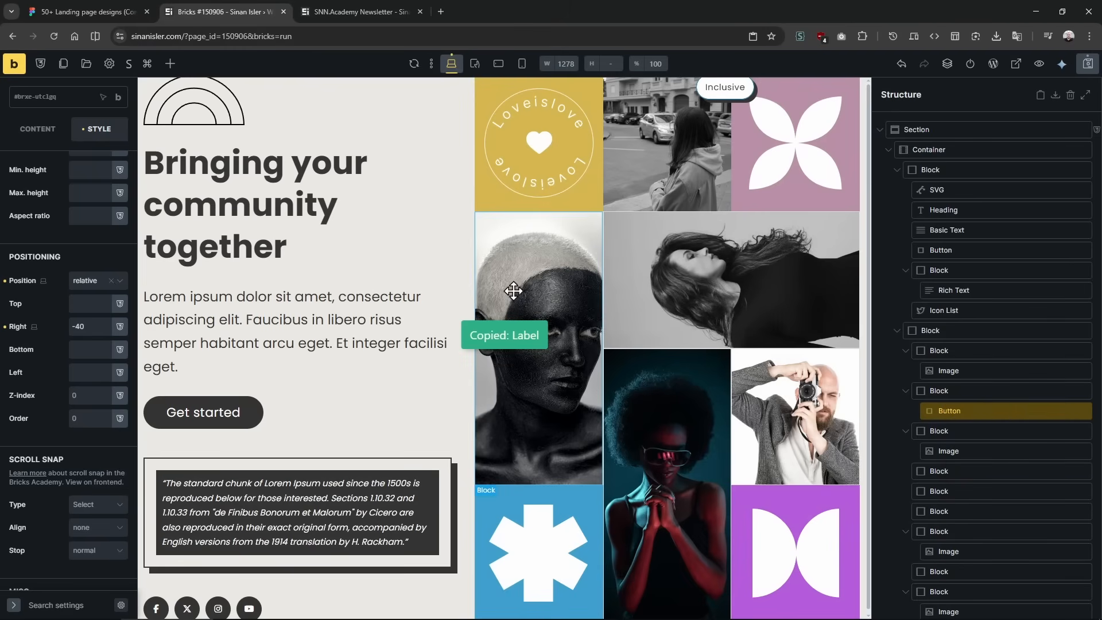
click(109, 11)
scroll(324, 391, down, 3)
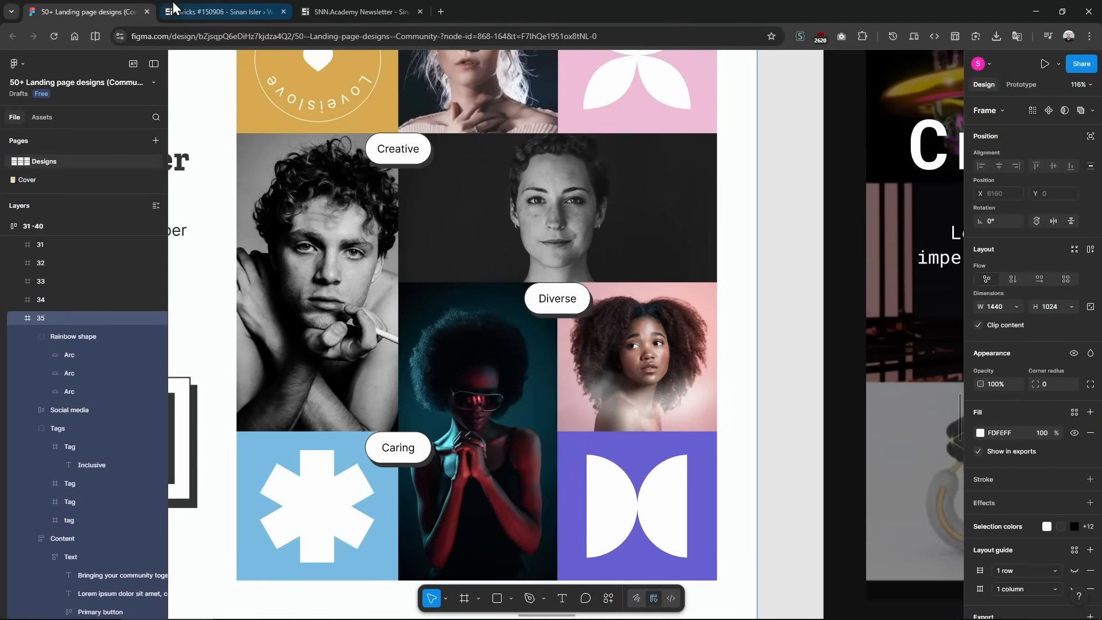
click(224, 12)
click(515, 283)
key(ctrl+v)
click(619, 398)
key(ctrl+v)
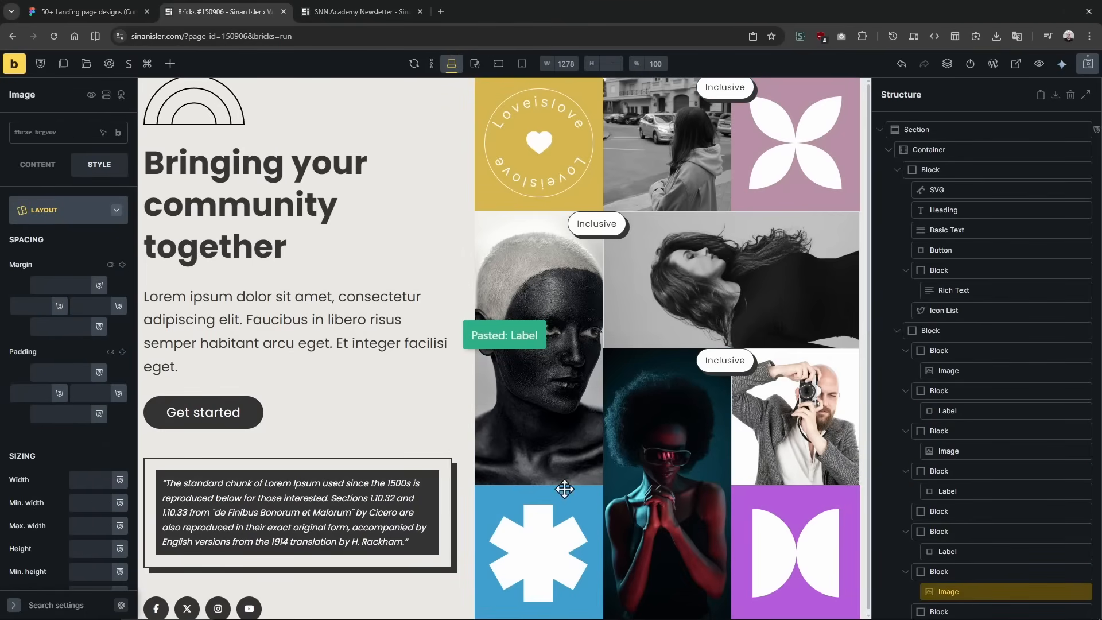
Change the text of the label on the white-haired portrait tile to Creative, matching the Figma tag.
click(121, 12)
click(402, 150)
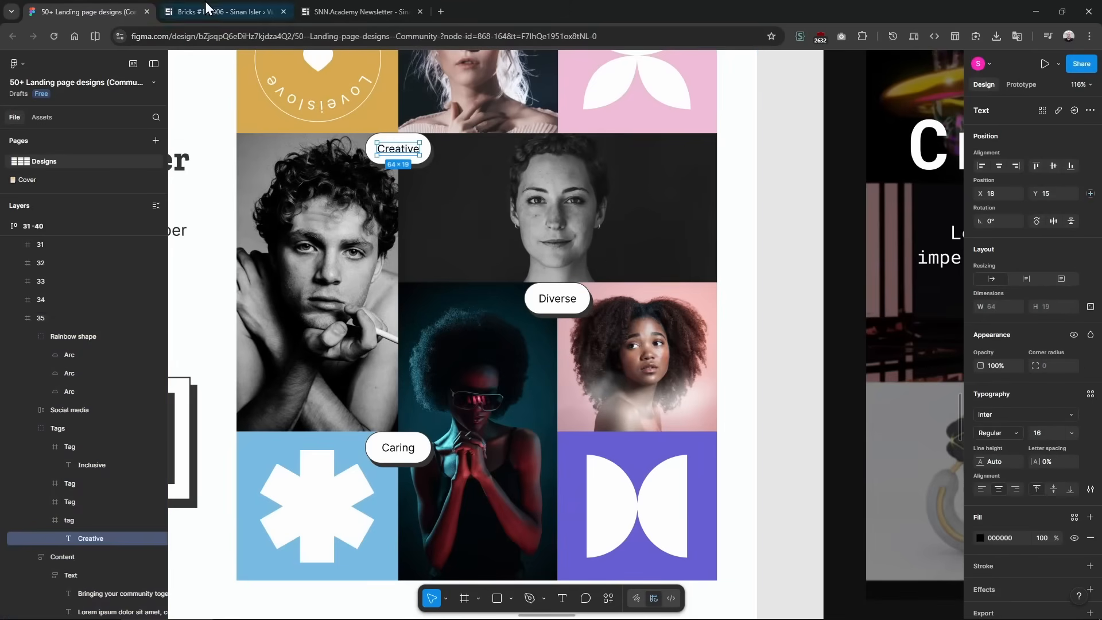
click(224, 11)
click(37, 164)
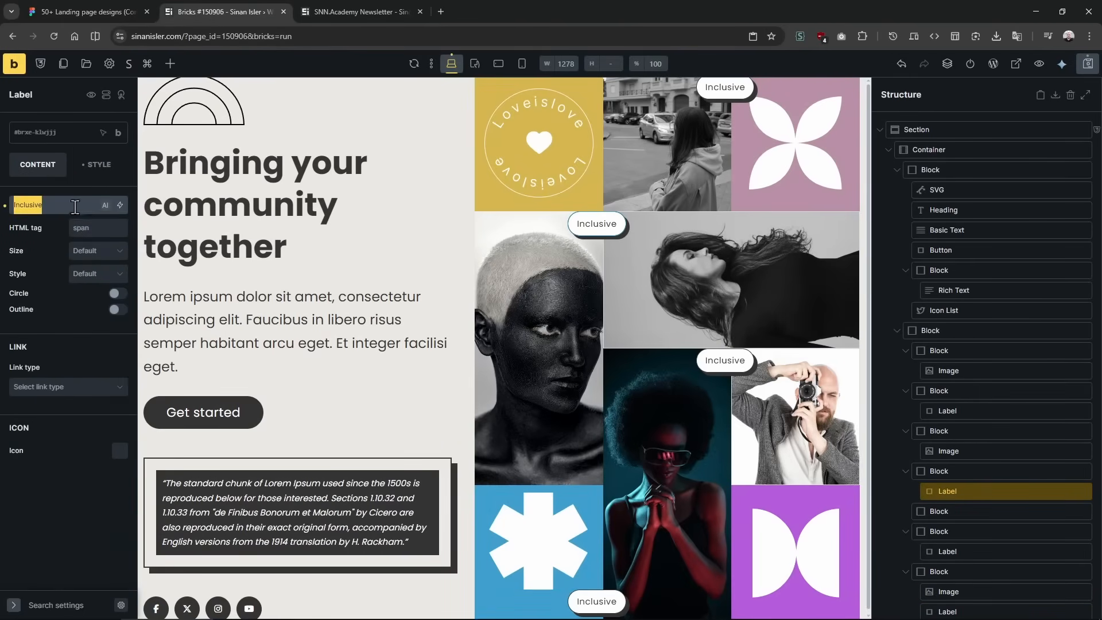
Change the text of the label on the red-lit portrait tile to Diverse, matching the Figma tag.
click(86, 12)
click(557, 312)
double_click(558, 312)
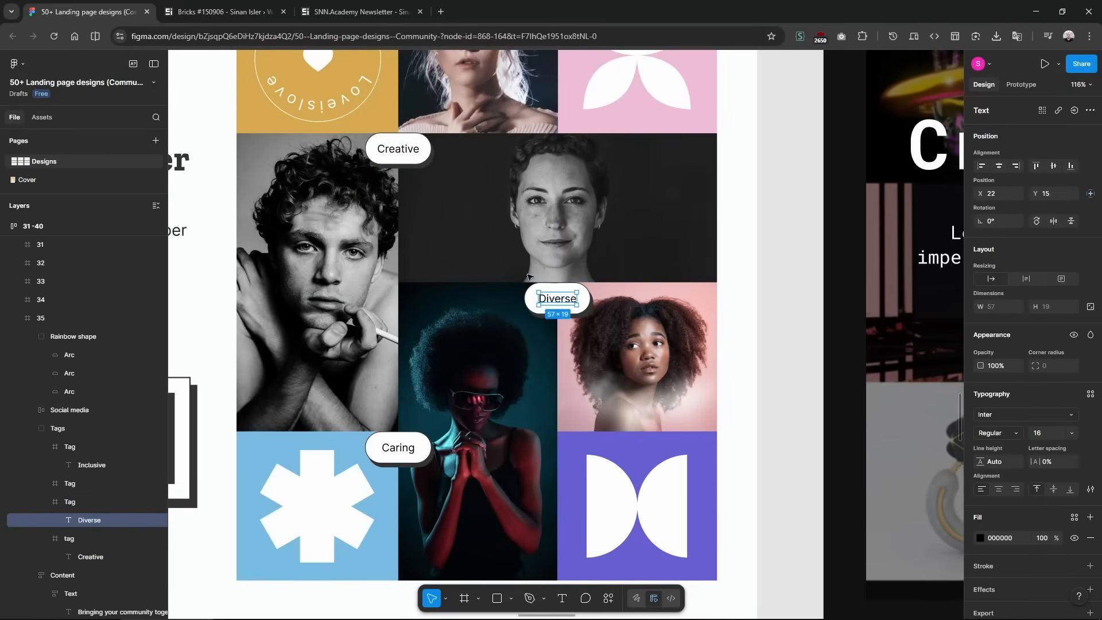
click(221, 12)
click(727, 359)
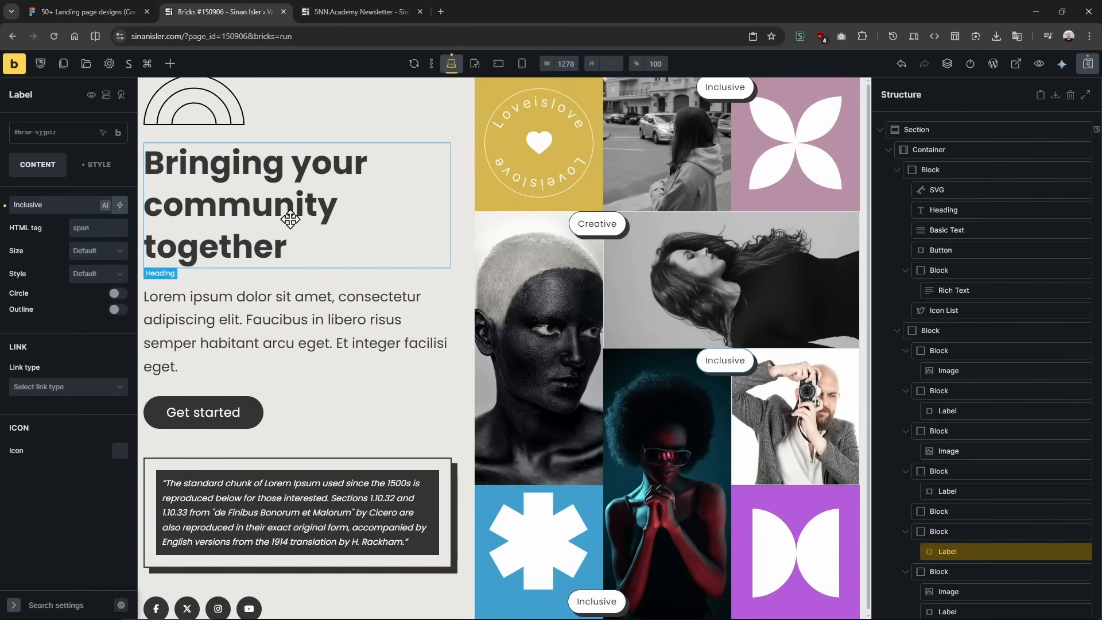
triple_click(64, 205)
text(Diverse)
Change the text of the label on the blue asterisk tile to Caring, matching the Figma tag.
click(101, 6)
click(396, 447)
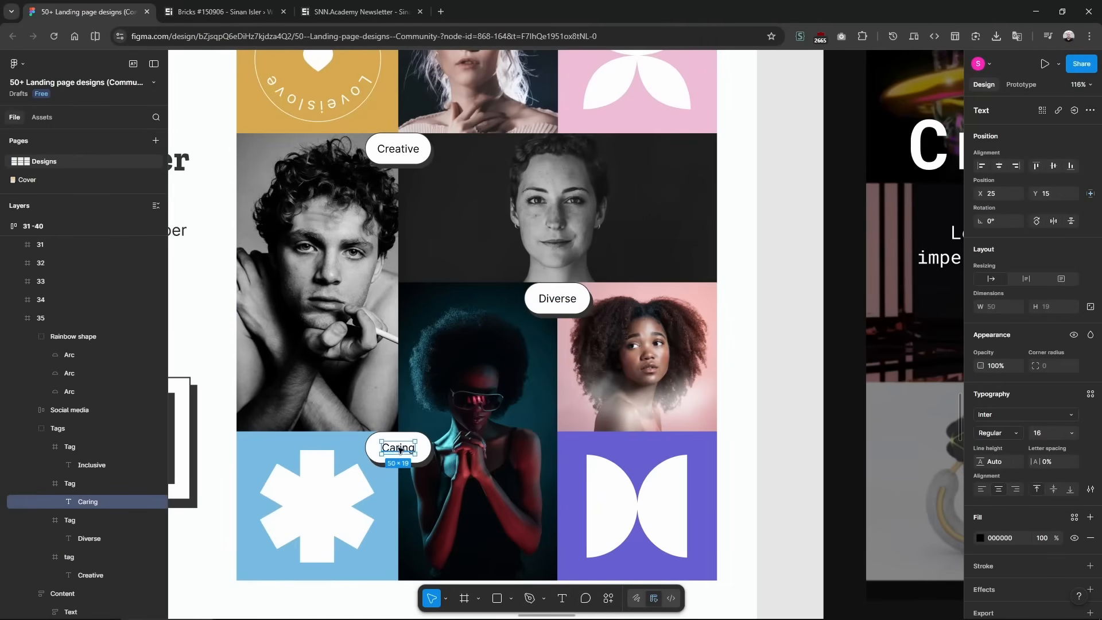
click(218, 12)
click(591, 600)
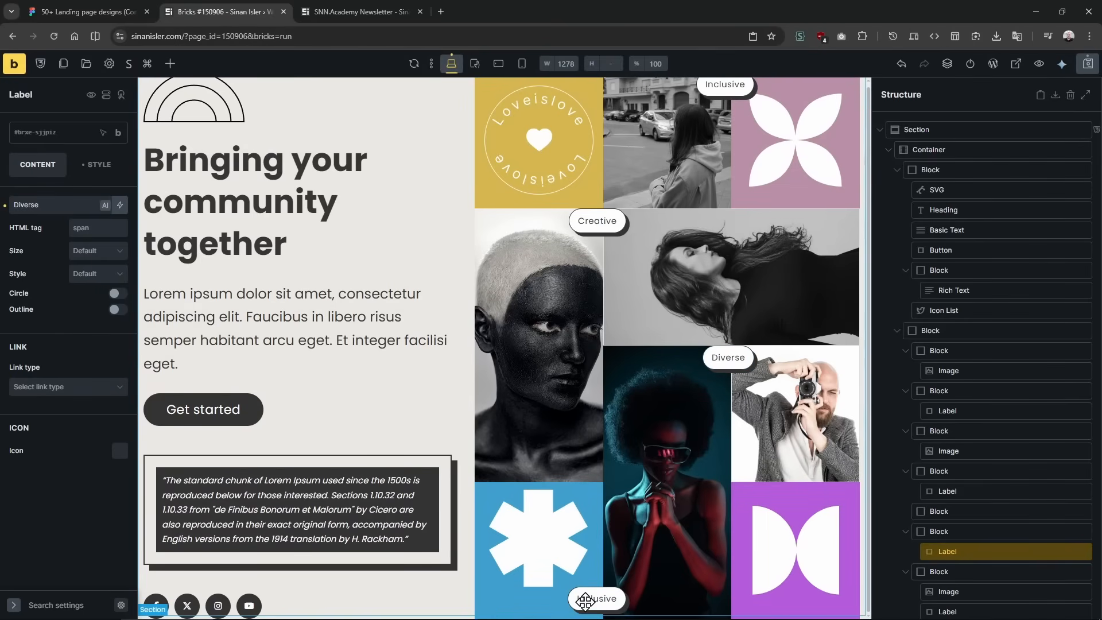
triple_click(57, 205)
text(Caring)
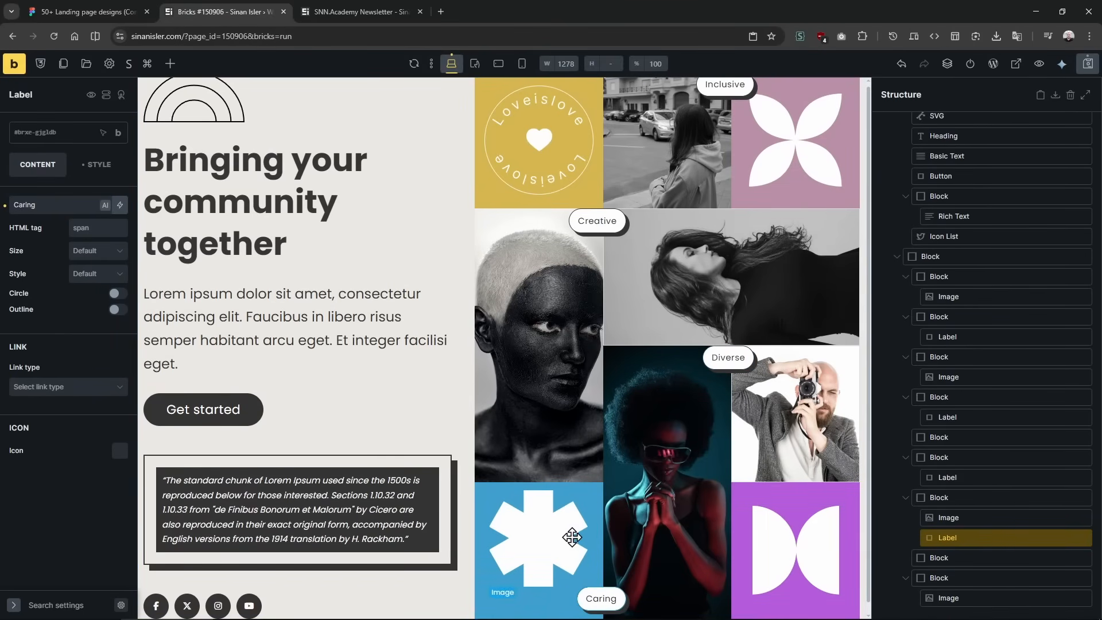
Move the Caring label above the image in its block's structure and set the label's position to absolute.
drag(1013, 533, 1011, 516)
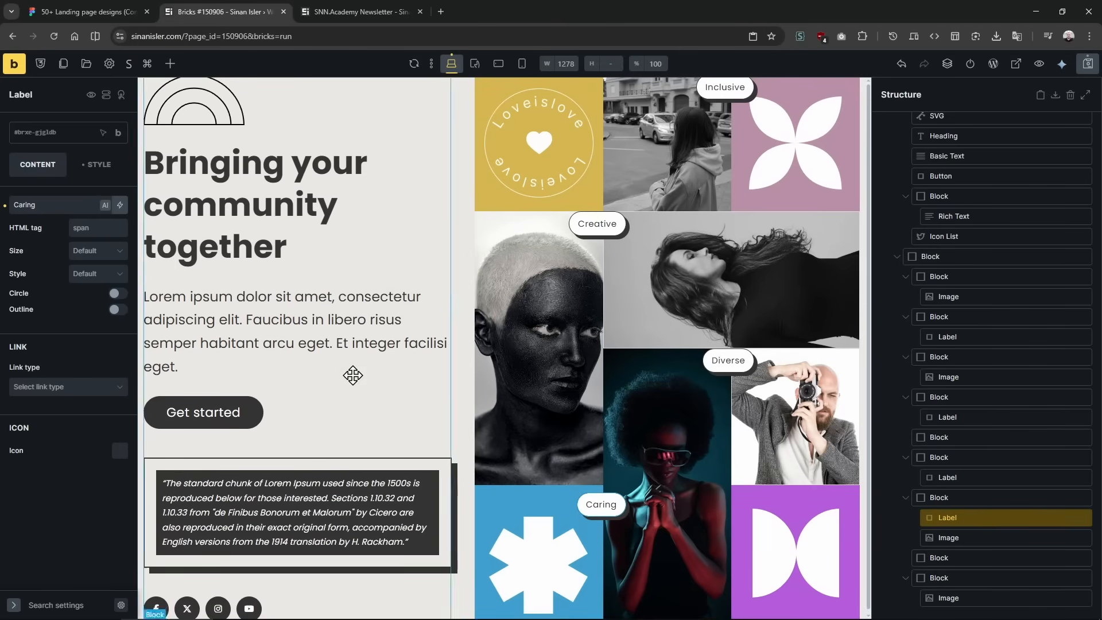
click(79, 171)
scroll(73, 402, down, 6)
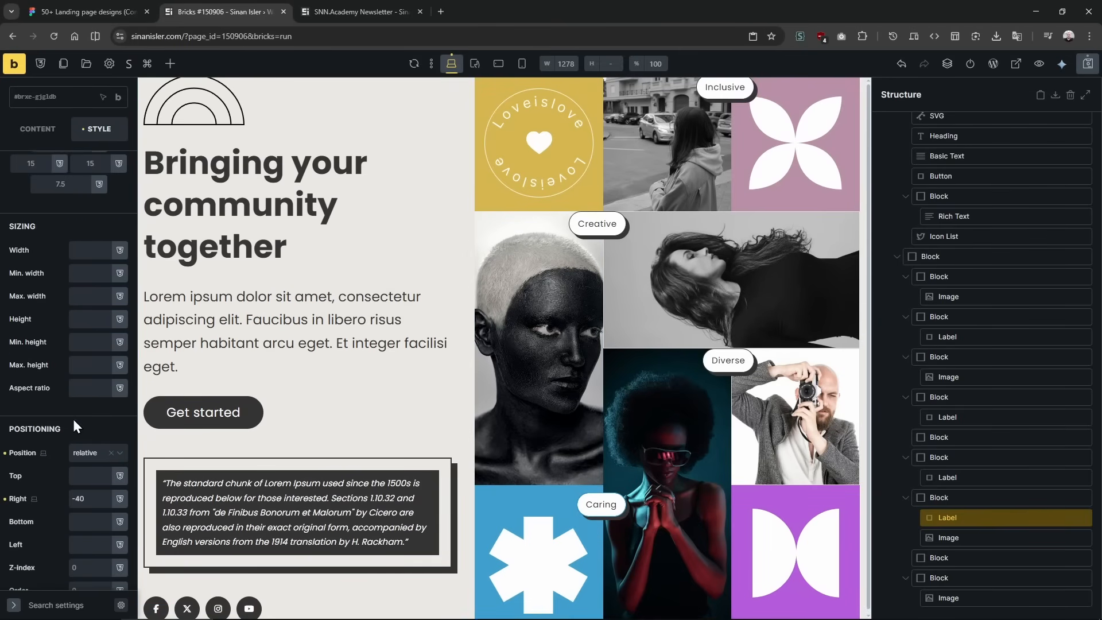
click(89, 281)
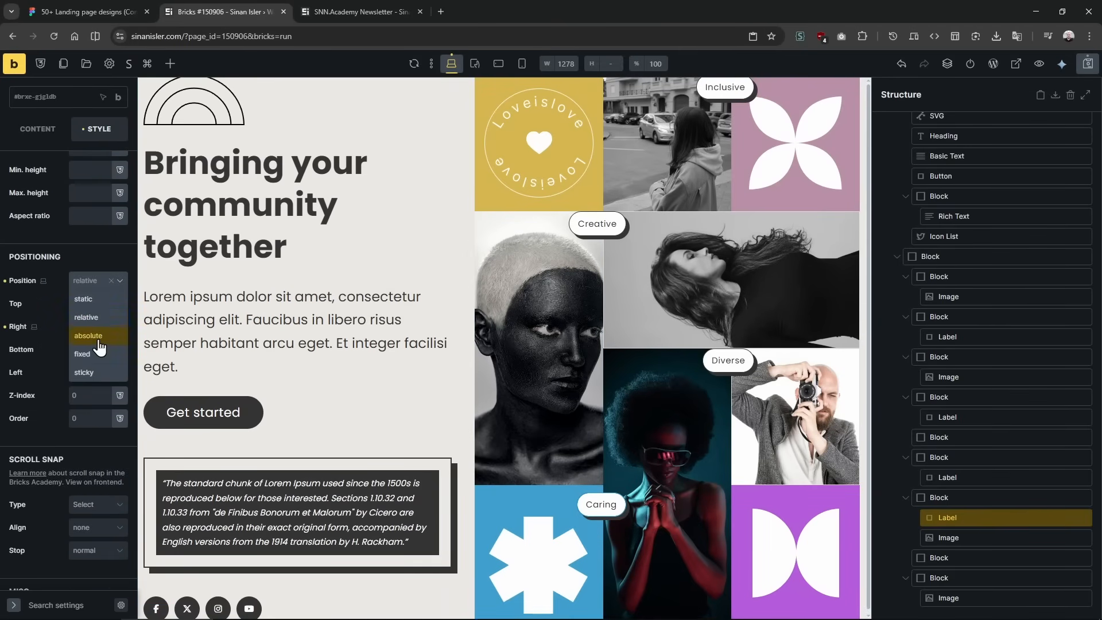
click(98, 340)
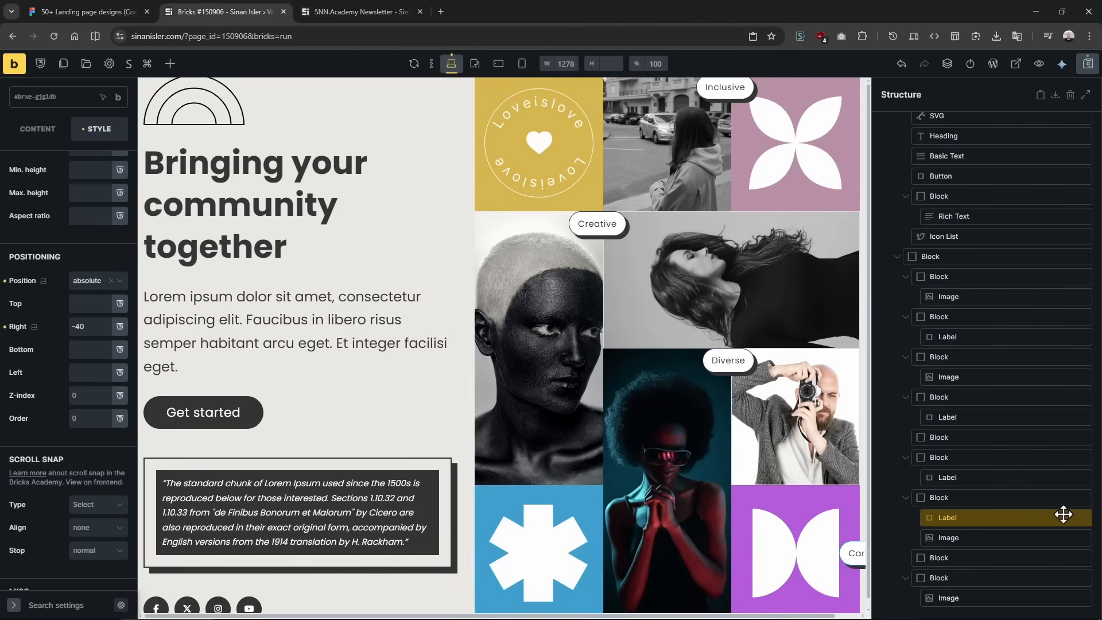
Set the position of the block containing the Caring label to relative.
click(998, 498)
scroll(73, 432, down, 5)
click(95, 338)
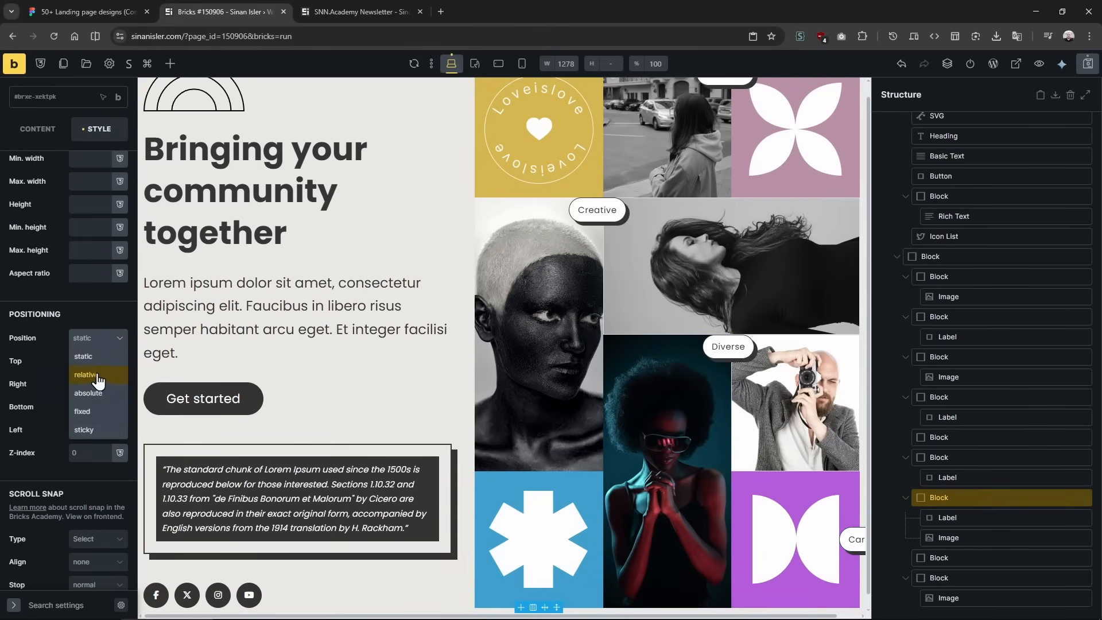
click(99, 379)
Set the Caring label's top offset to 0 and compare the label placement with the Figma design.
click(985, 517)
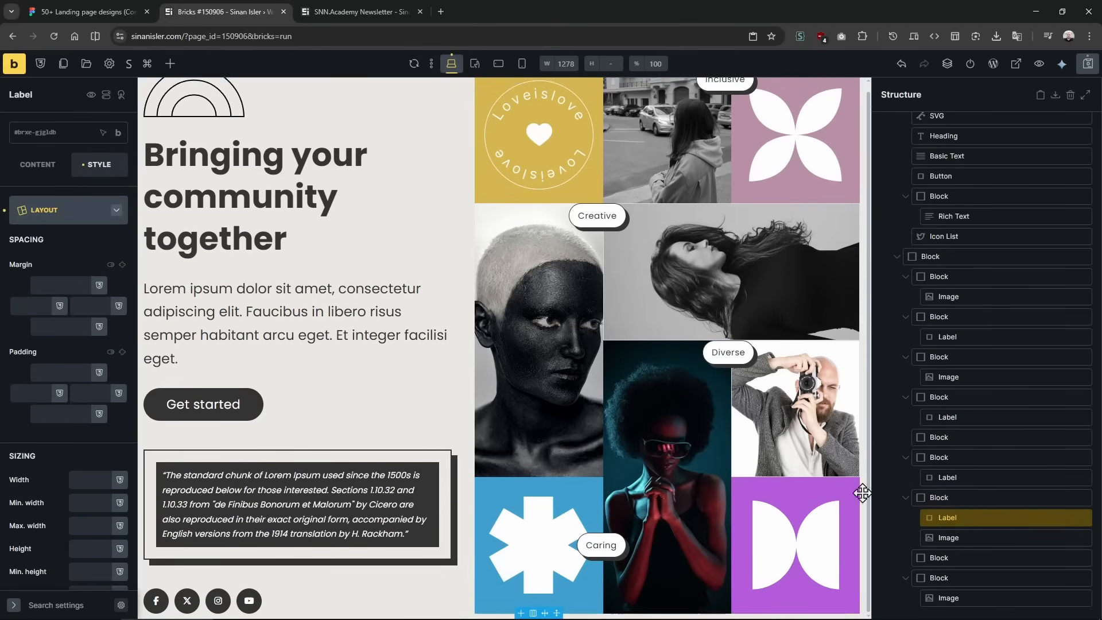
scroll(86, 344, down, 3)
click(95, 418)
text(0)
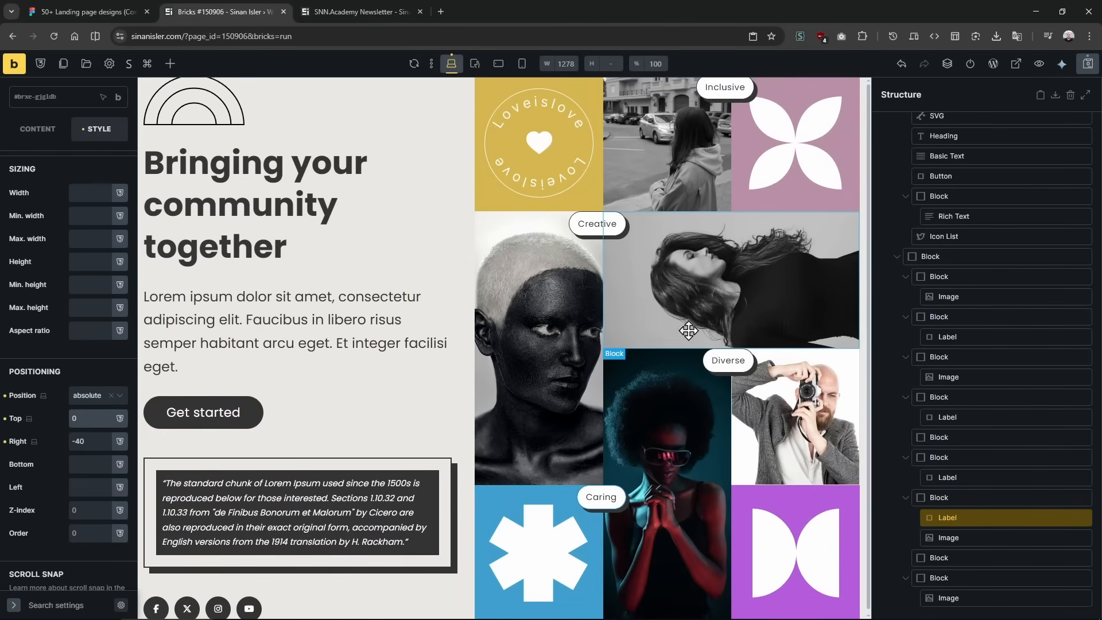
click(152, 12)
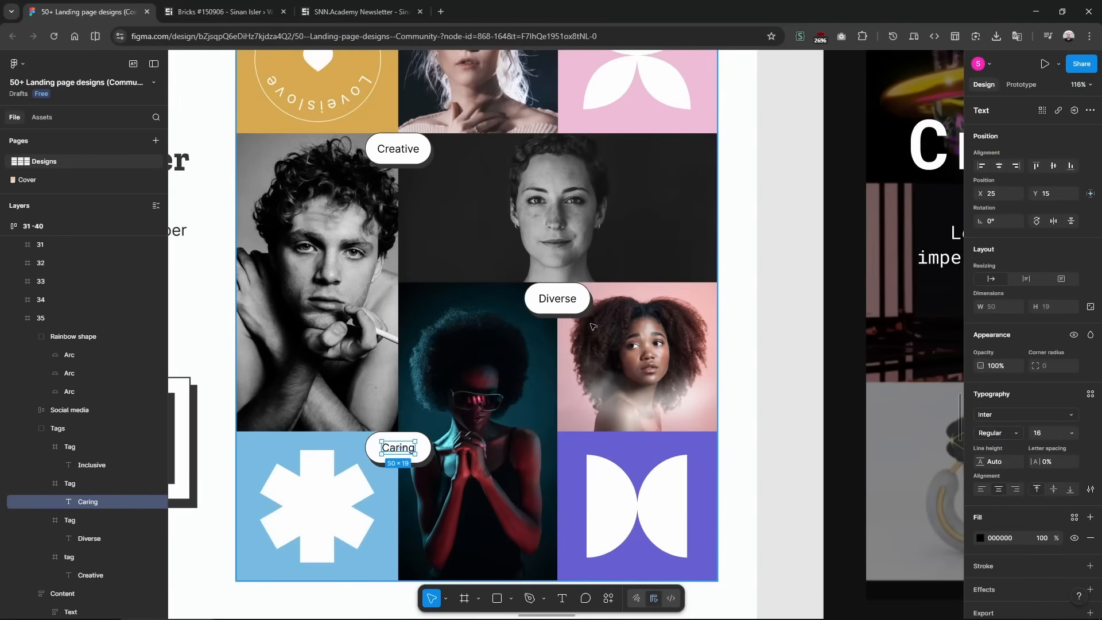
Switch to the Bricks editor and check the gallery and its labels at tablet, mobile landscape and mobile portrait widths.
click(212, 12)
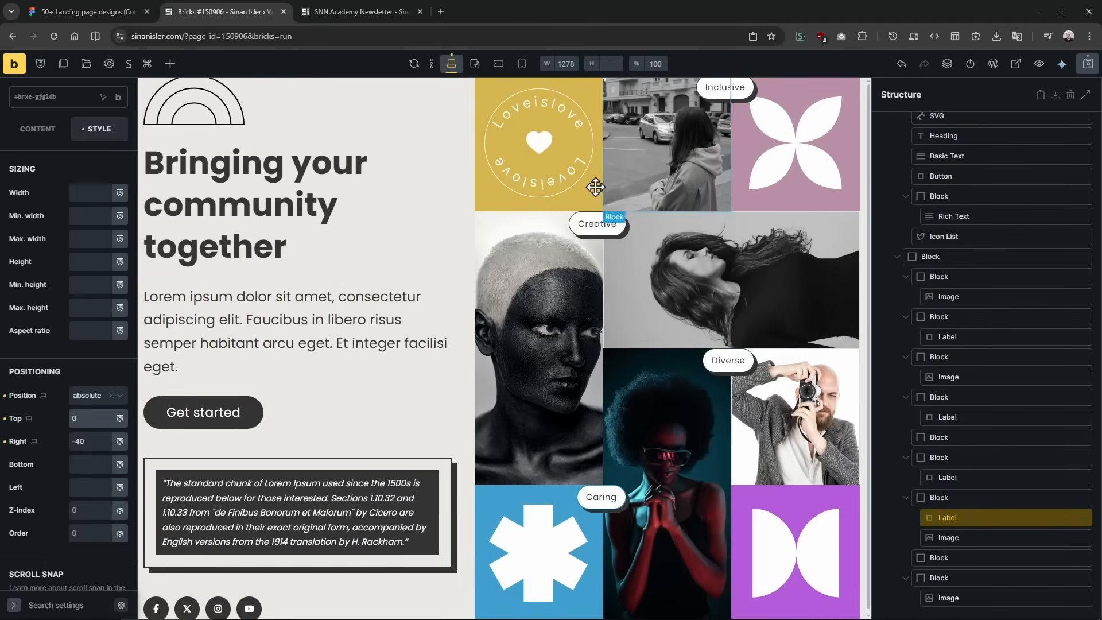
click(474, 64)
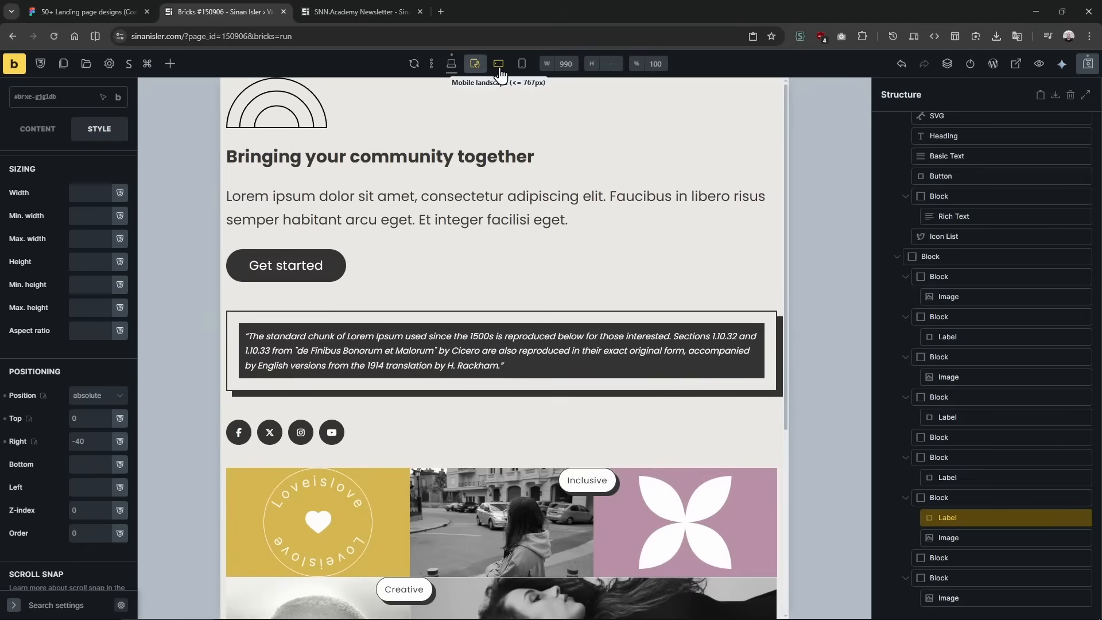
click(498, 64)
scroll(477, 265, down, 2)
scroll(477, 266, down, 2)
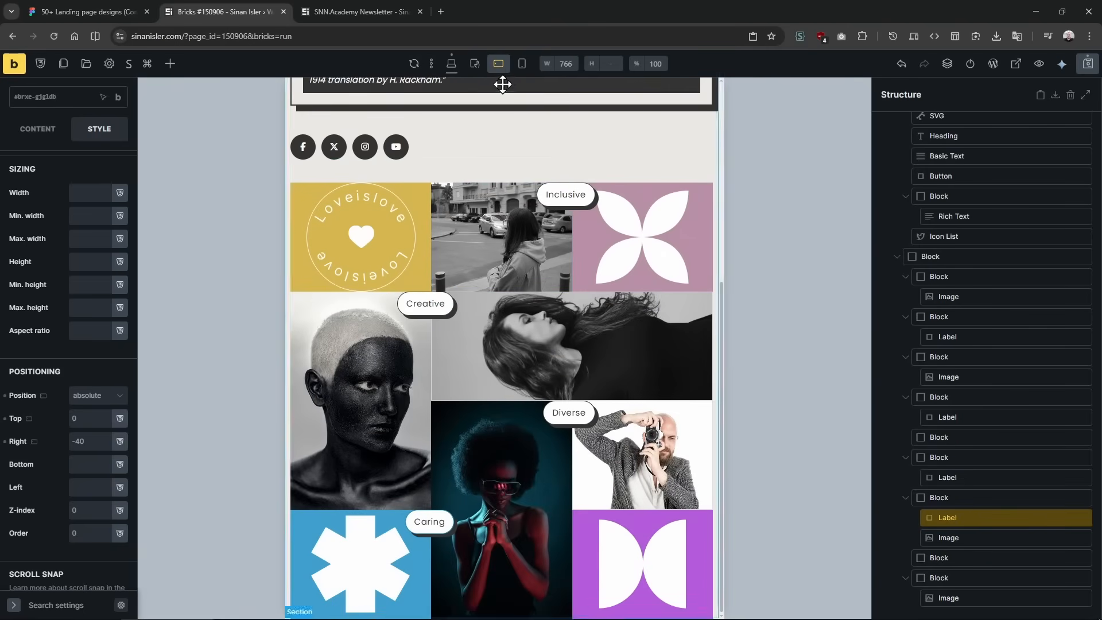
click(522, 64)
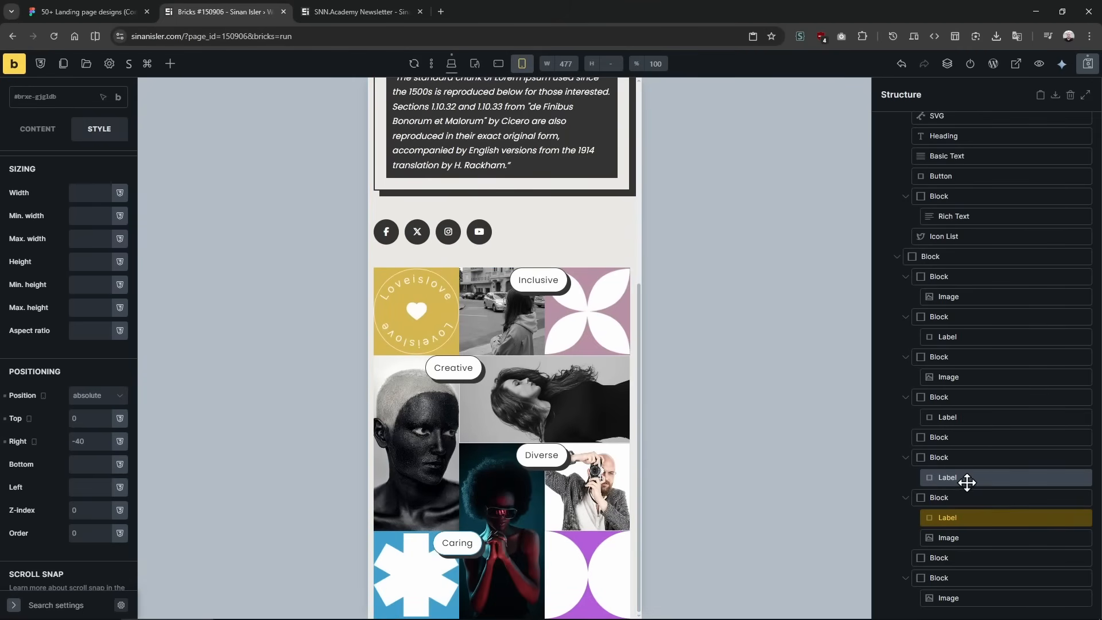
Try to set the gallery block's mobile portrait grid template columns to 1fr 1fr, and clear the override.
scroll(959, 393, up, 2)
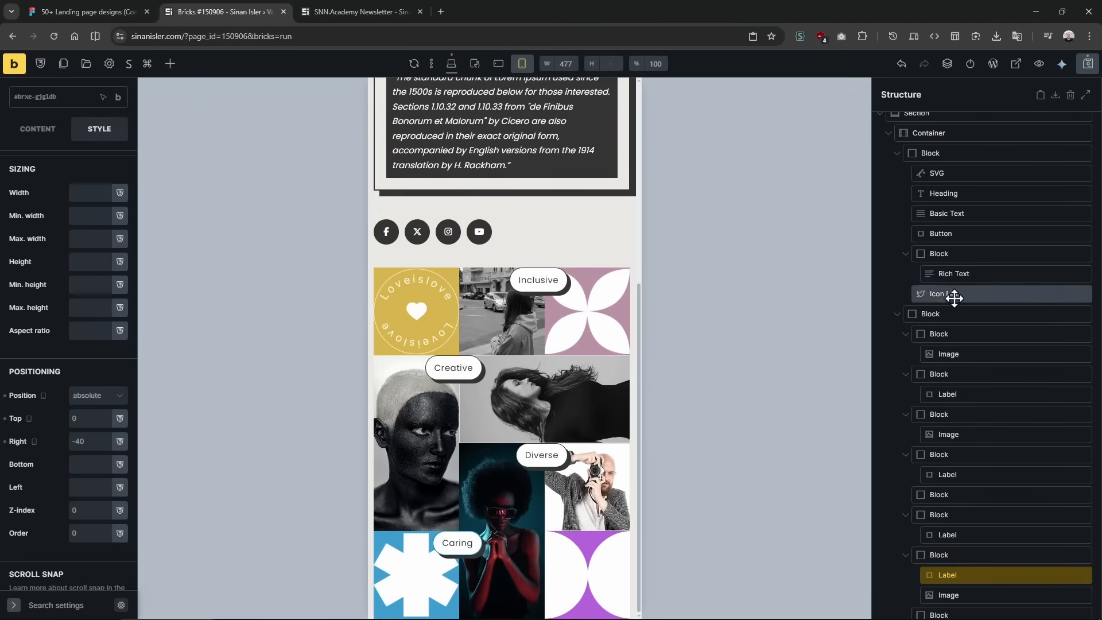
click(948, 313)
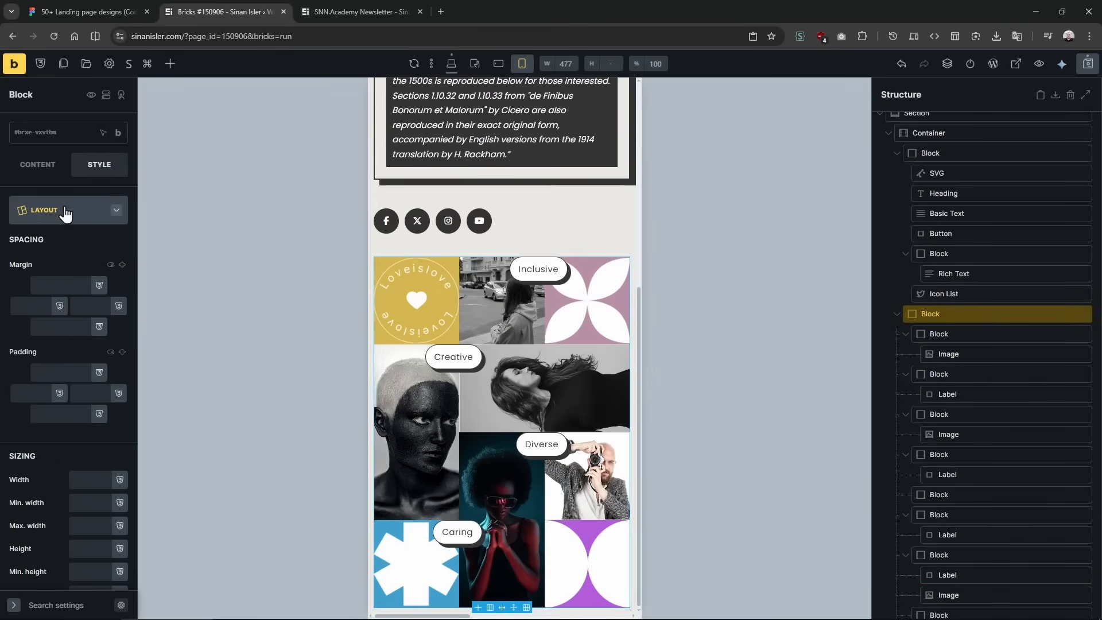
click(77, 444)
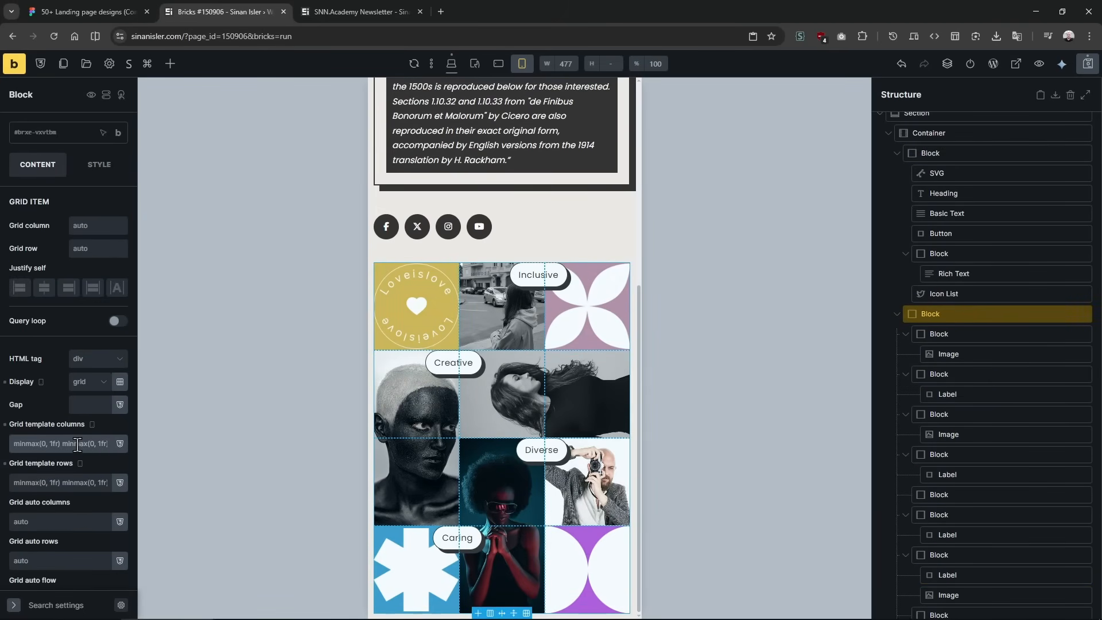
text(1fr 1fr)
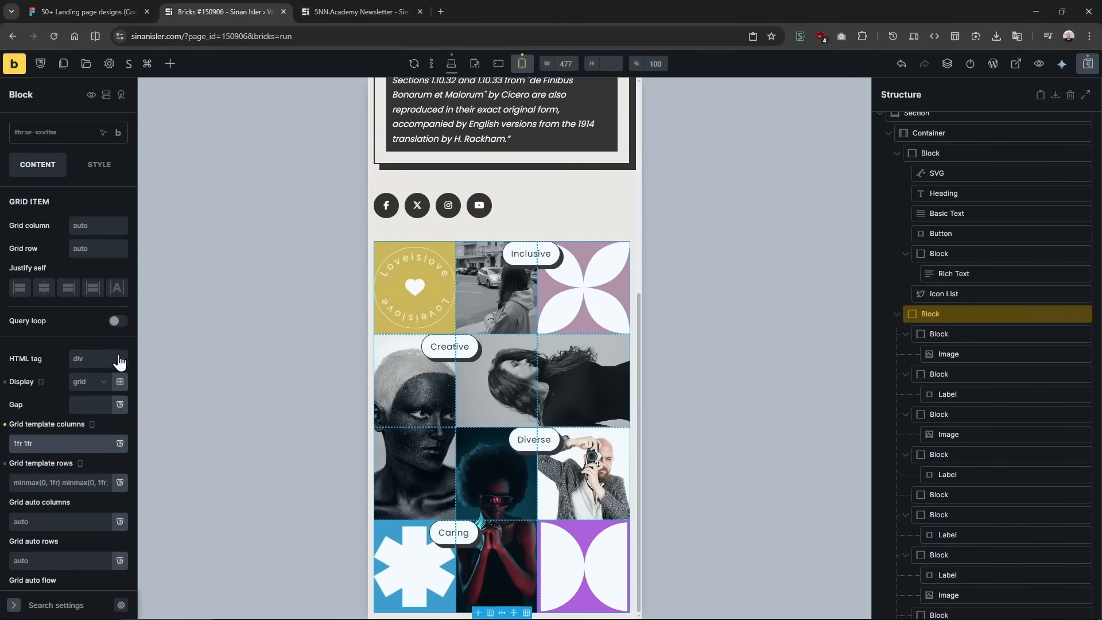
click(119, 382)
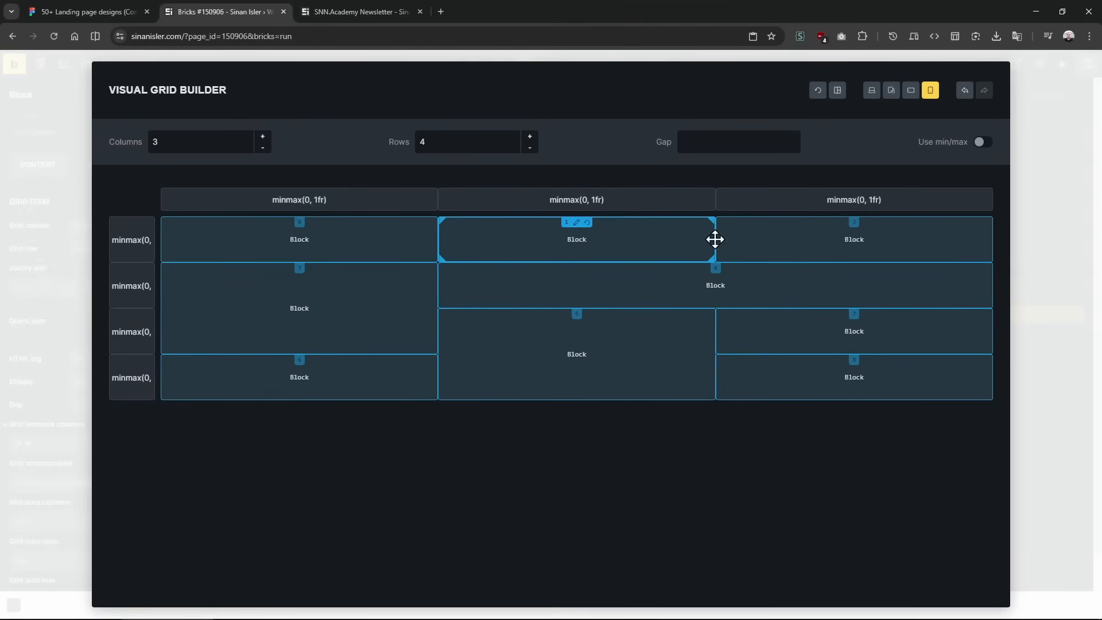
click(79, 463)
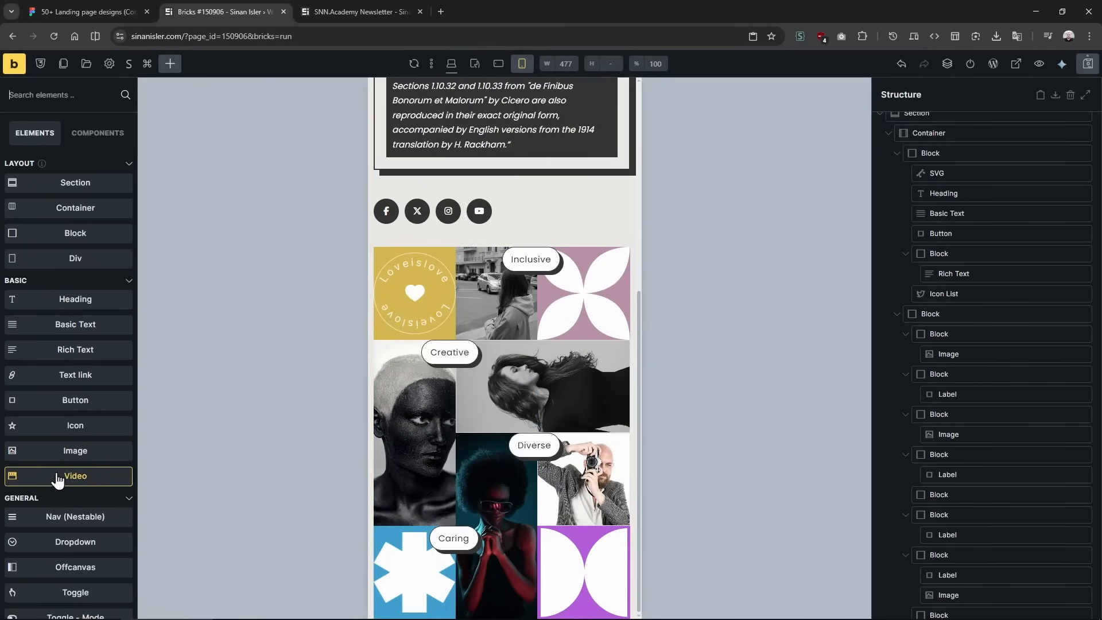
click(957, 314)
triple_click(57, 443)
key(BackSpace)
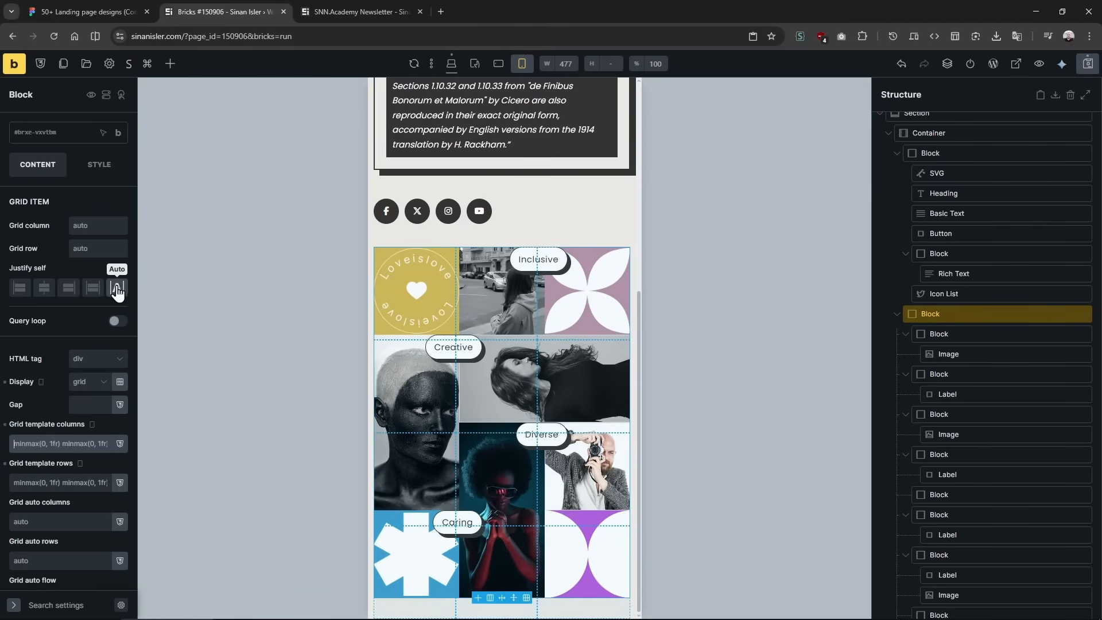
Rearrange the mobile gallery grid to 2 columns and 6 rows, narrowing the wide tile to one column and shortening both tall portrait tiles to one row.
click(120, 384)
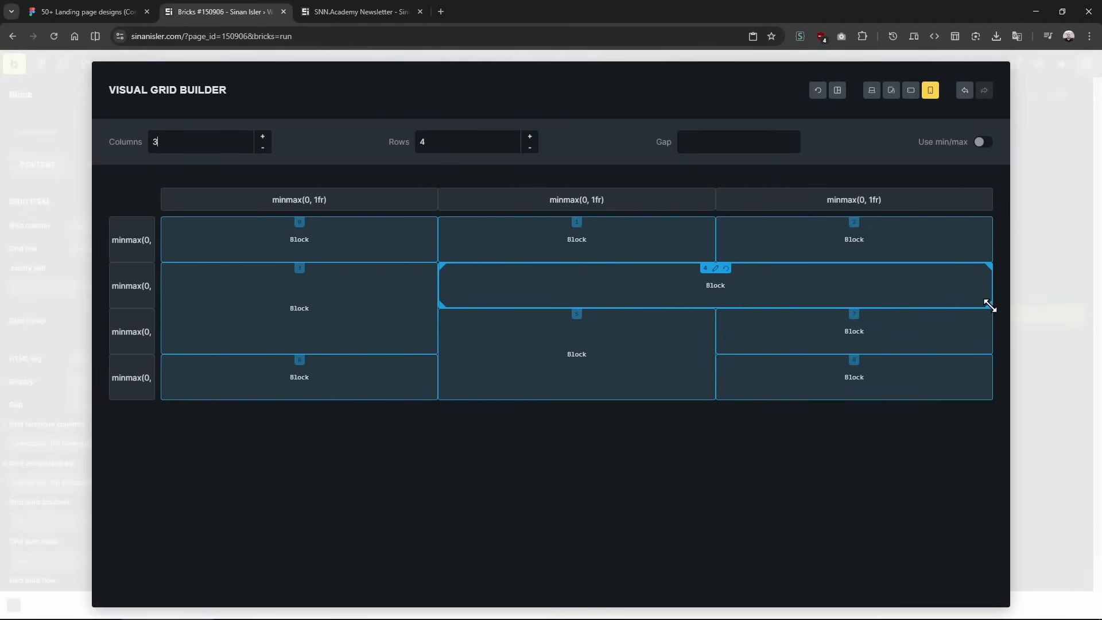
drag(989, 305, 714, 310)
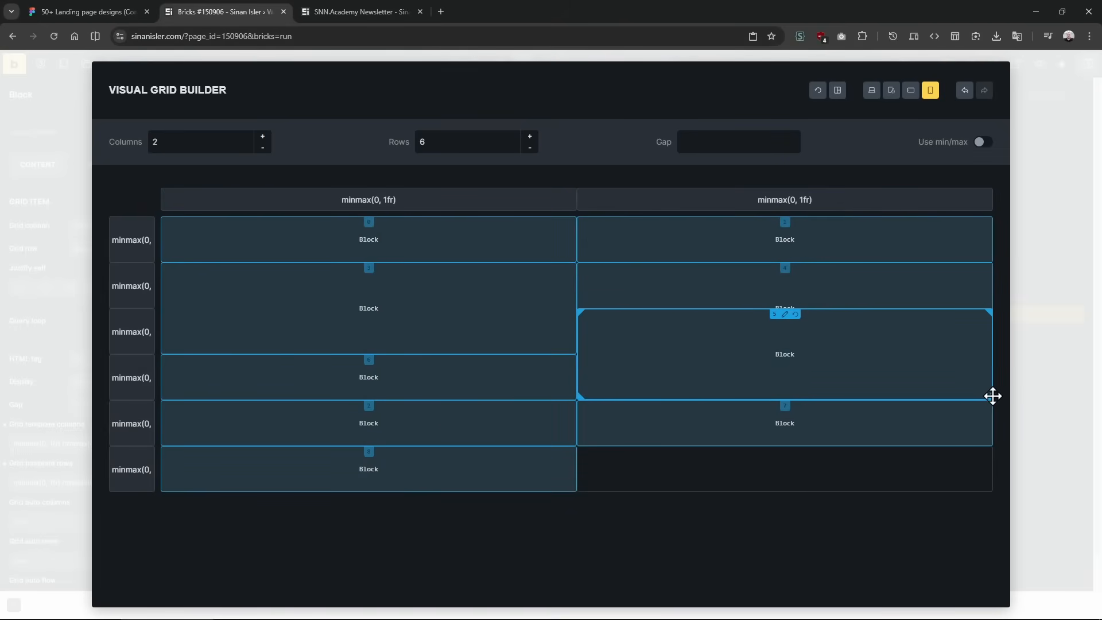
drag(990, 396, 984, 342)
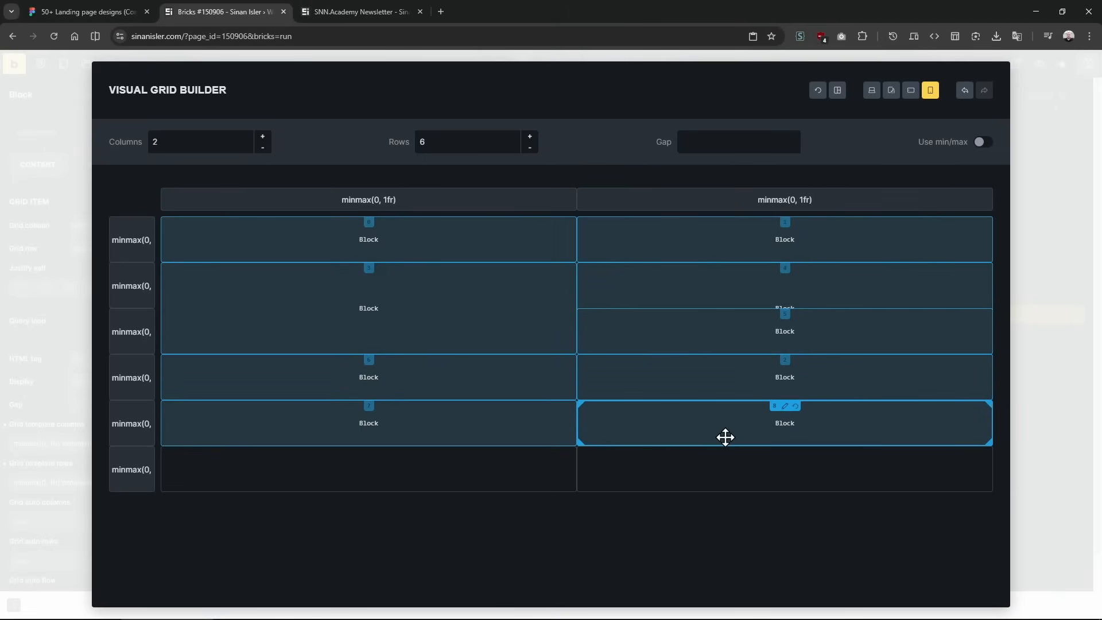
drag(566, 349, 571, 310)
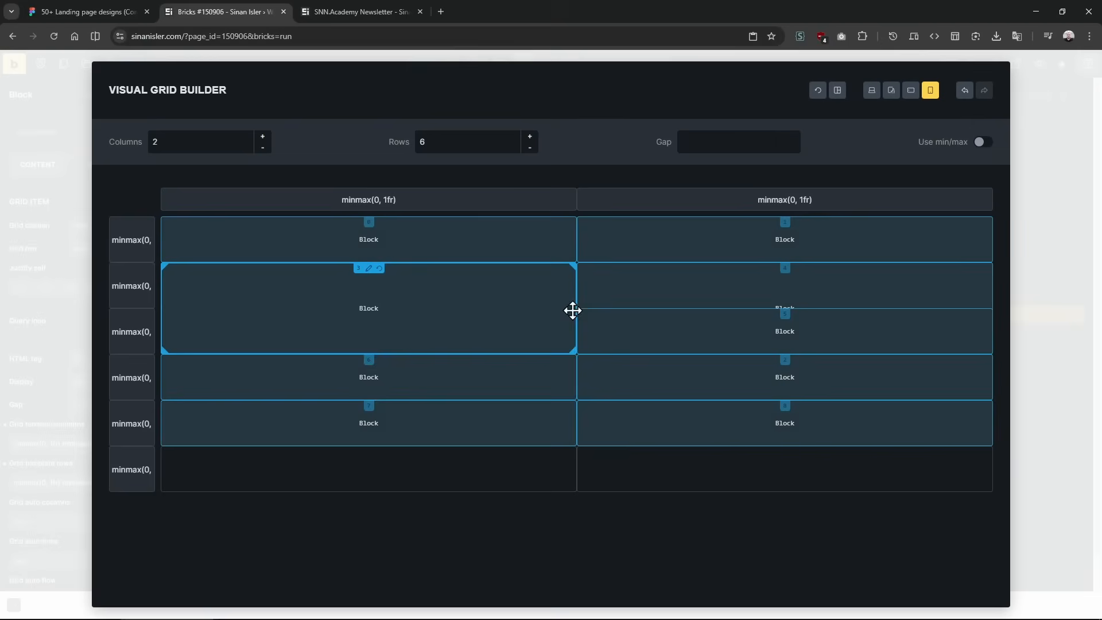
drag(571, 350, 573, 310)
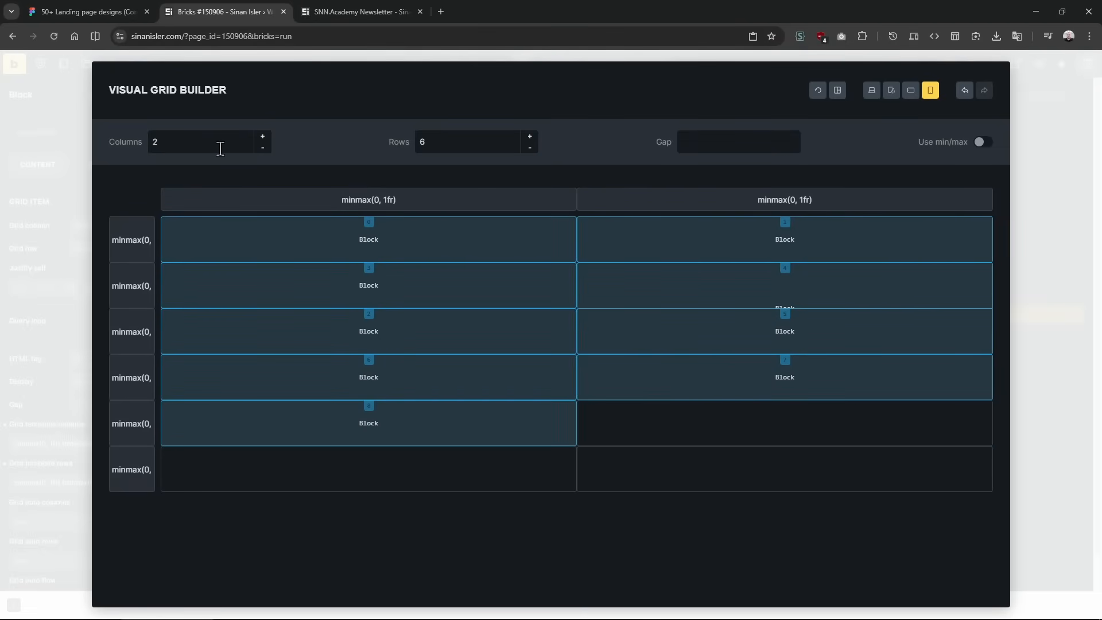
click(1072, 236)
scroll(500, 384, down, 5)
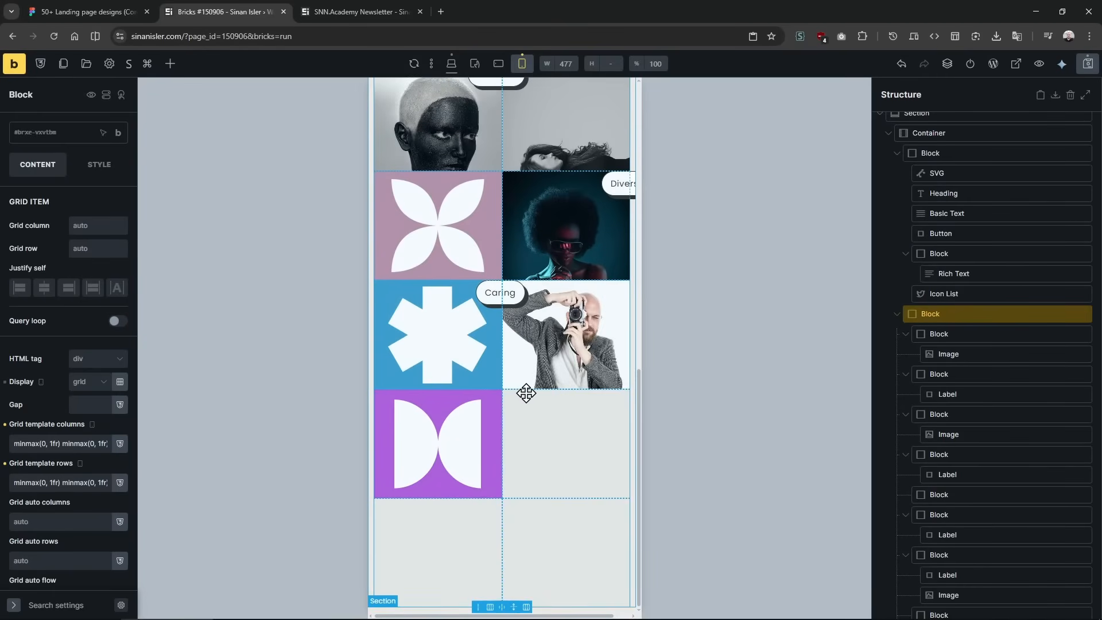
scroll(525, 394, up, 5)
Set the Inclusive label's right and top offsets to 10 for mobile portrait.
click(612, 253)
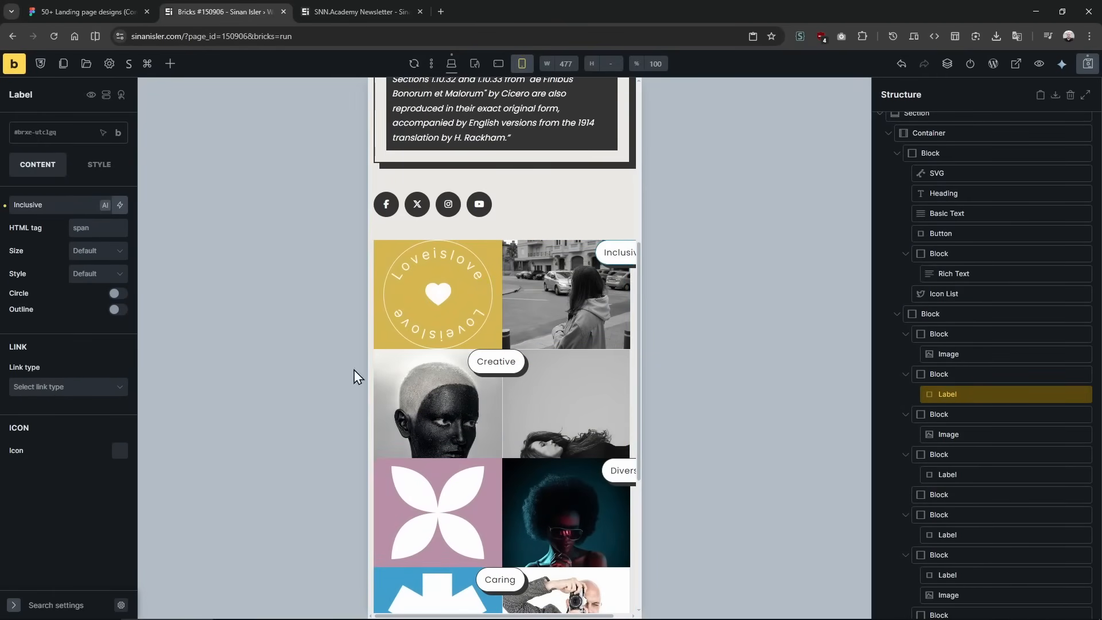
scroll(573, 422, down, 5)
scroll(571, 423, up, 5)
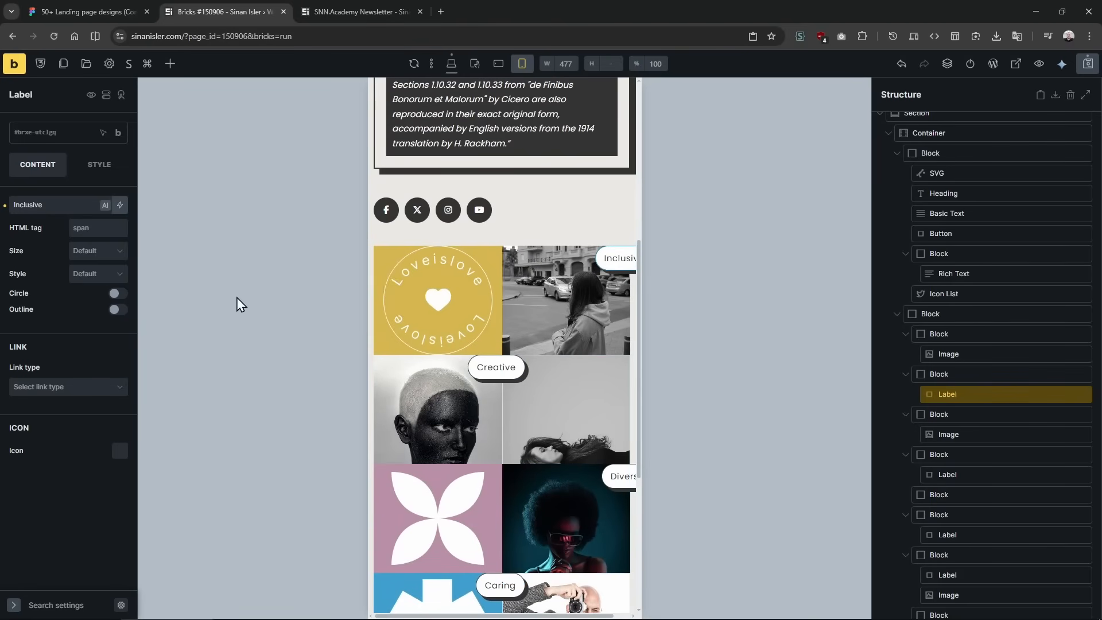
click(99, 164)
click(70, 212)
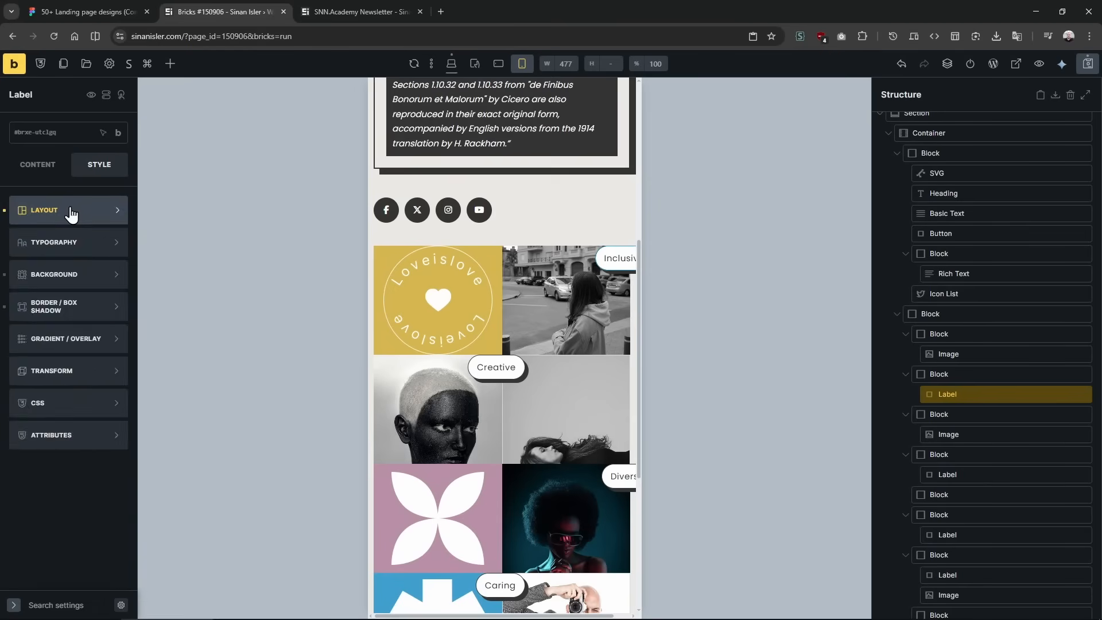
click(70, 213)
scroll(90, 443, down, 6)
click(90, 390)
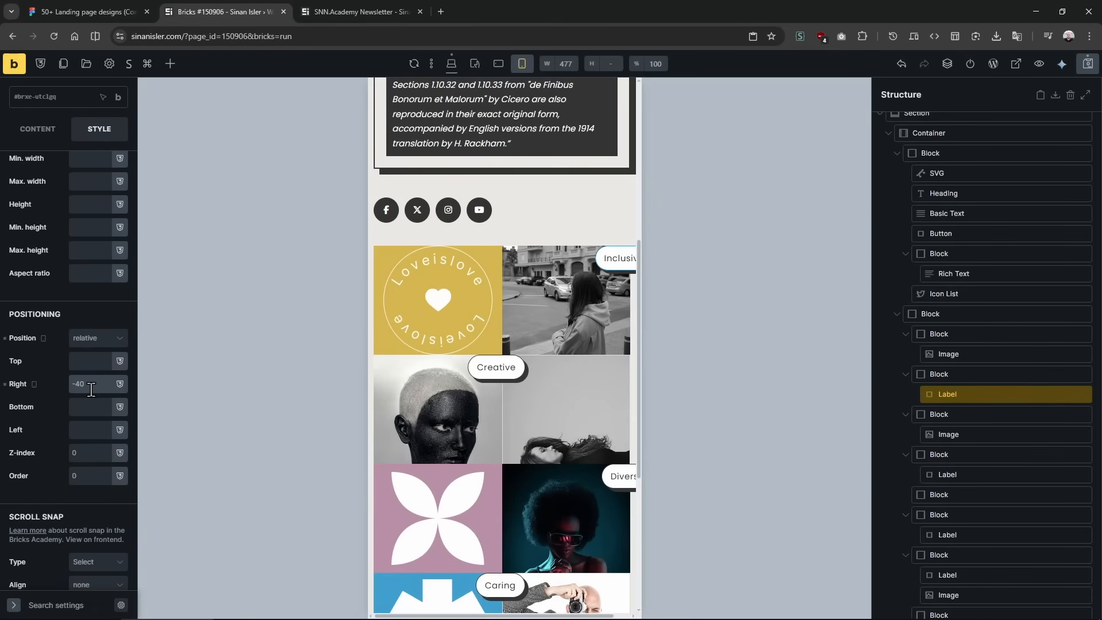
text(10)
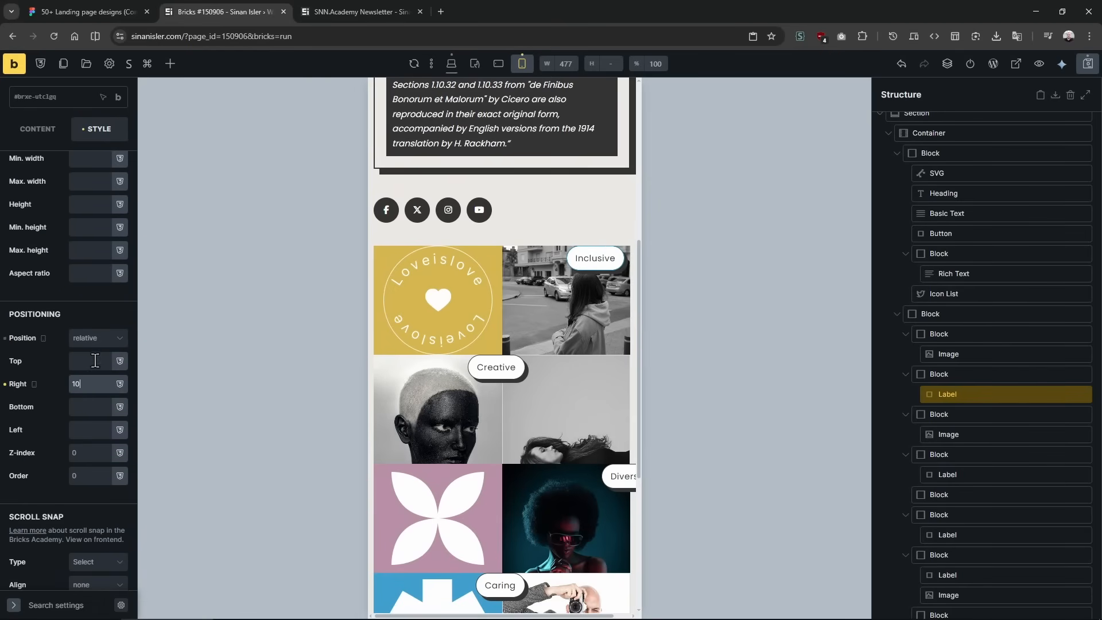
click(96, 360)
text(10)
Set the Creative label's right and top offsets to 10 for mobile portrait.
click(489, 369)
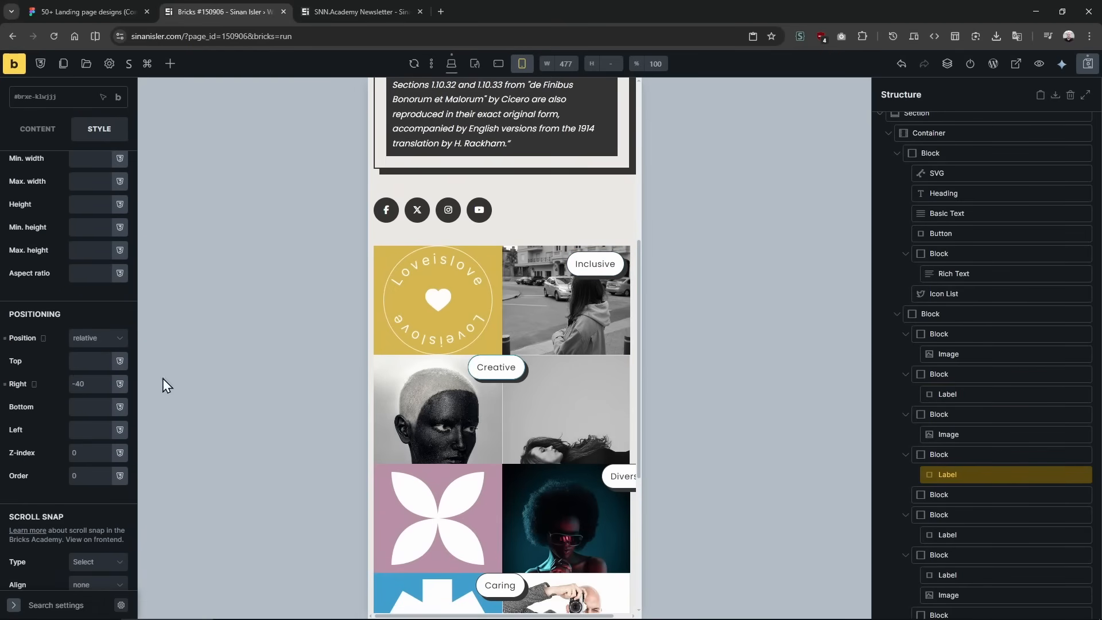
click(87, 384)
text(10)
click(86, 360)
text(10)
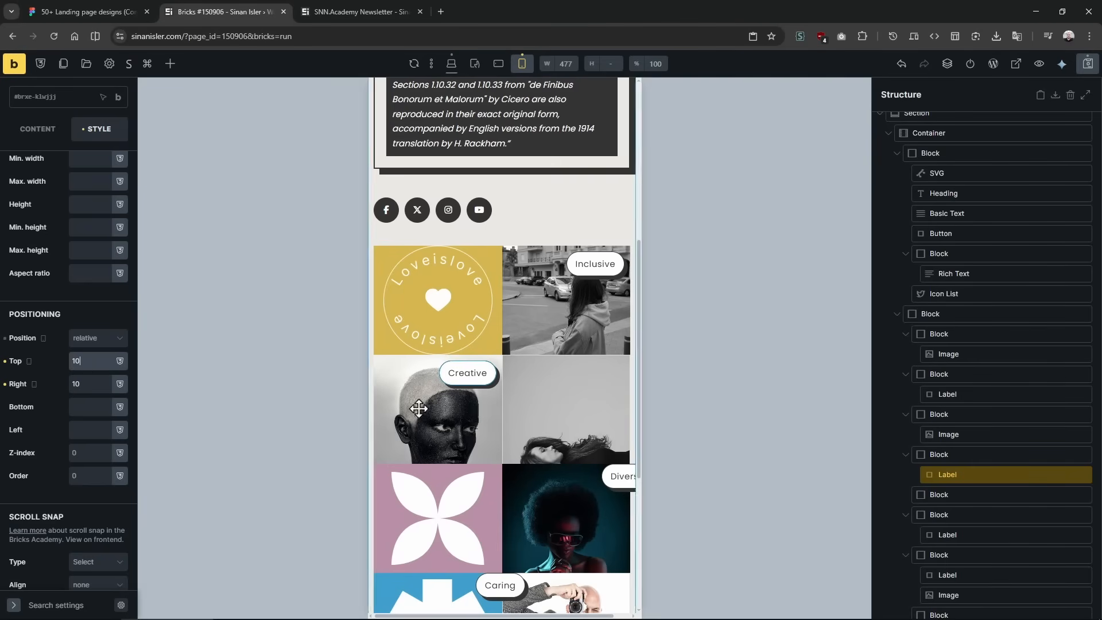
Set the Diverse label's right and top offsets to 10 for mobile portrait.
click(607, 475)
click(86, 383)
text(10)
click(86, 360)
text(10)
Set the Caring label's top and right offsets to 10 for mobile portrait.
scroll(534, 402, down, 4)
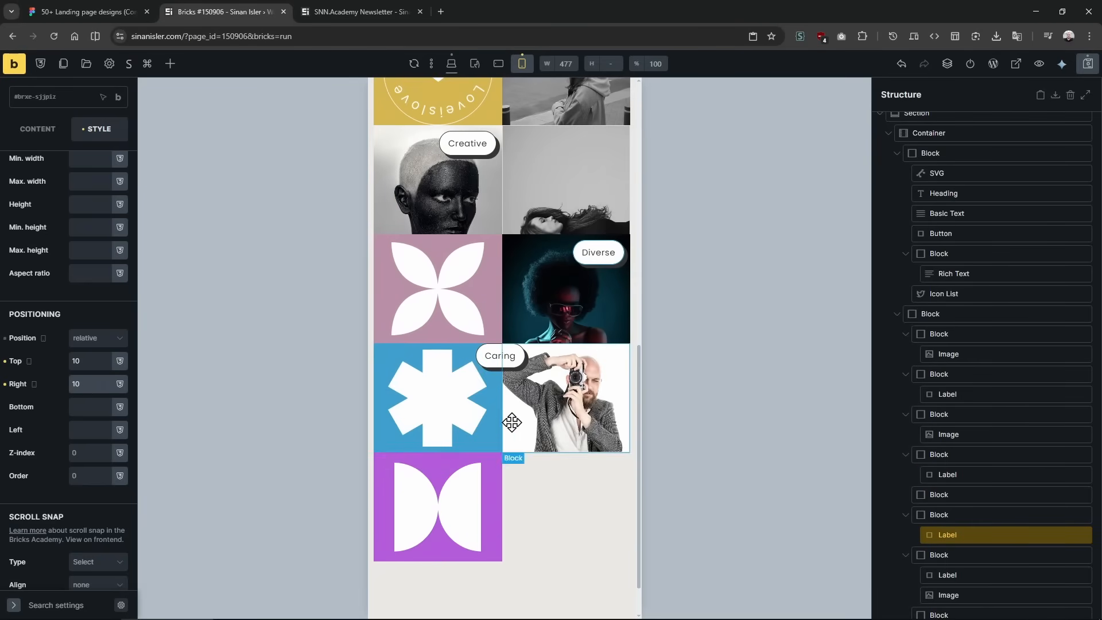
click(487, 357)
click(86, 360)
text(10)
key(Tab)
text(10)
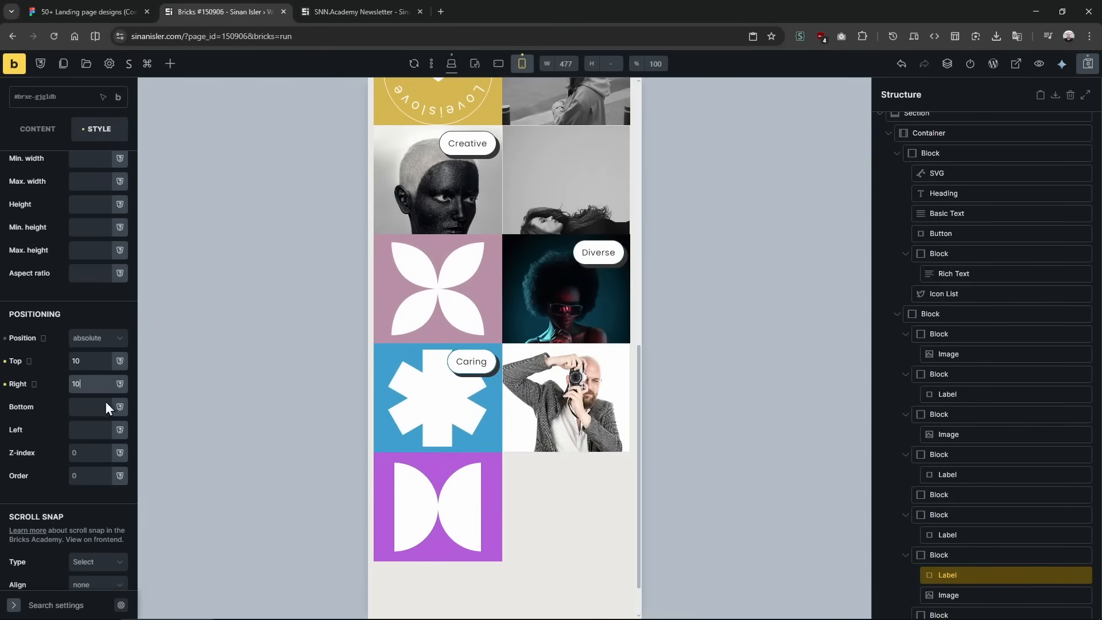
Try setting the reclining woman tile's grid column to span 2 in mobile portrait, and undo the change.
scroll(501, 508, up, 2)
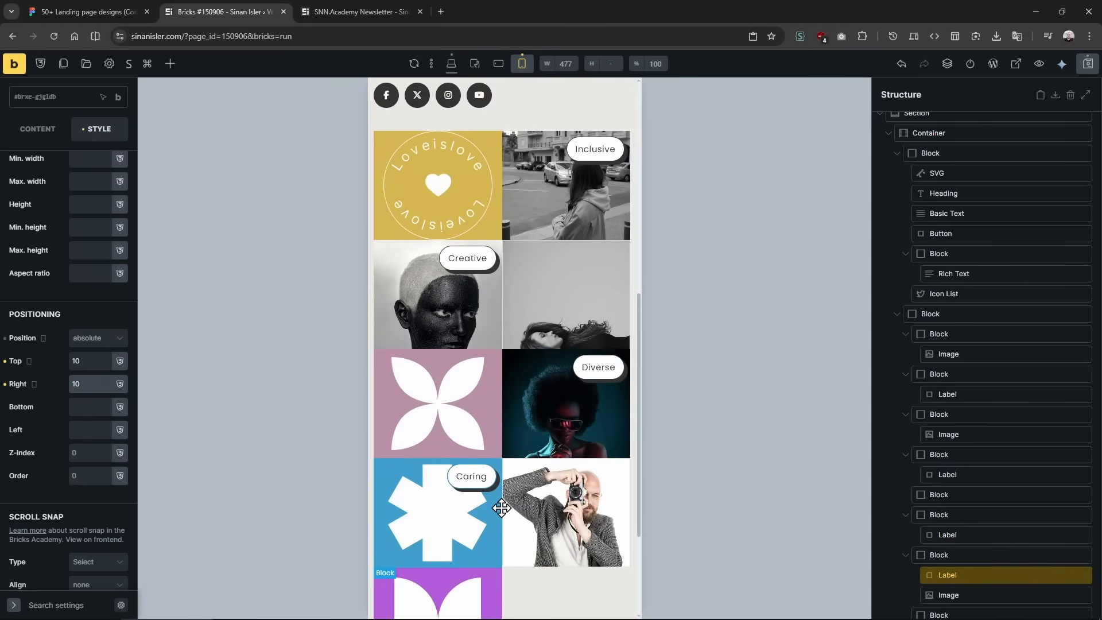
click(543, 277)
click(37, 164)
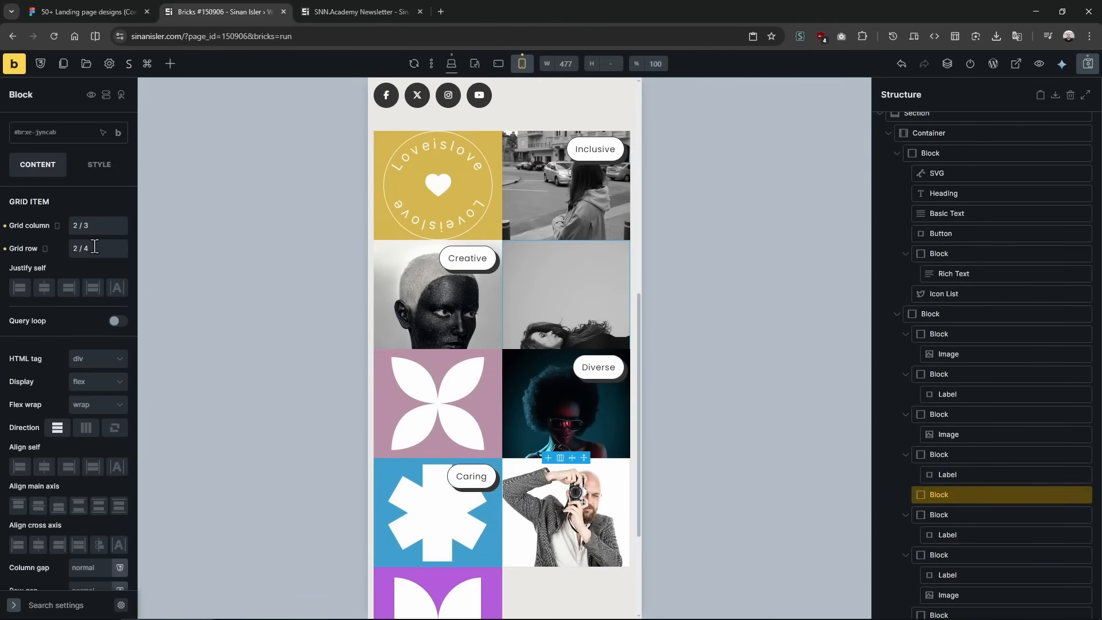
double_click(106, 227)
key(ctrl+a)
text(span 2)
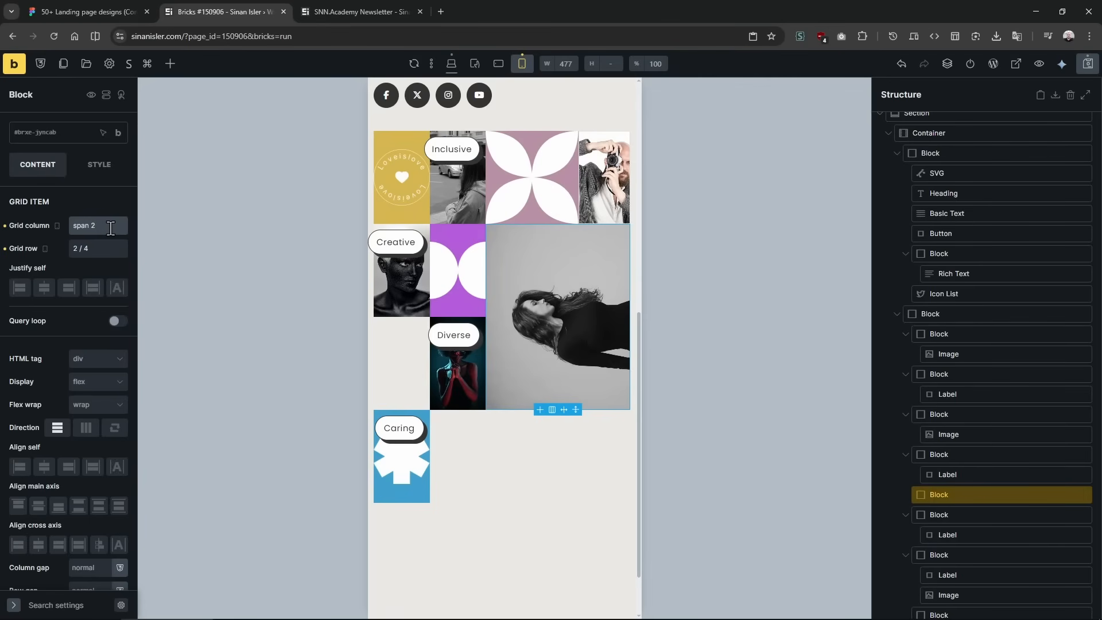
key(ctrl+z)
scroll(533, 274, up, 5)
scroll(534, 274, down, 2)
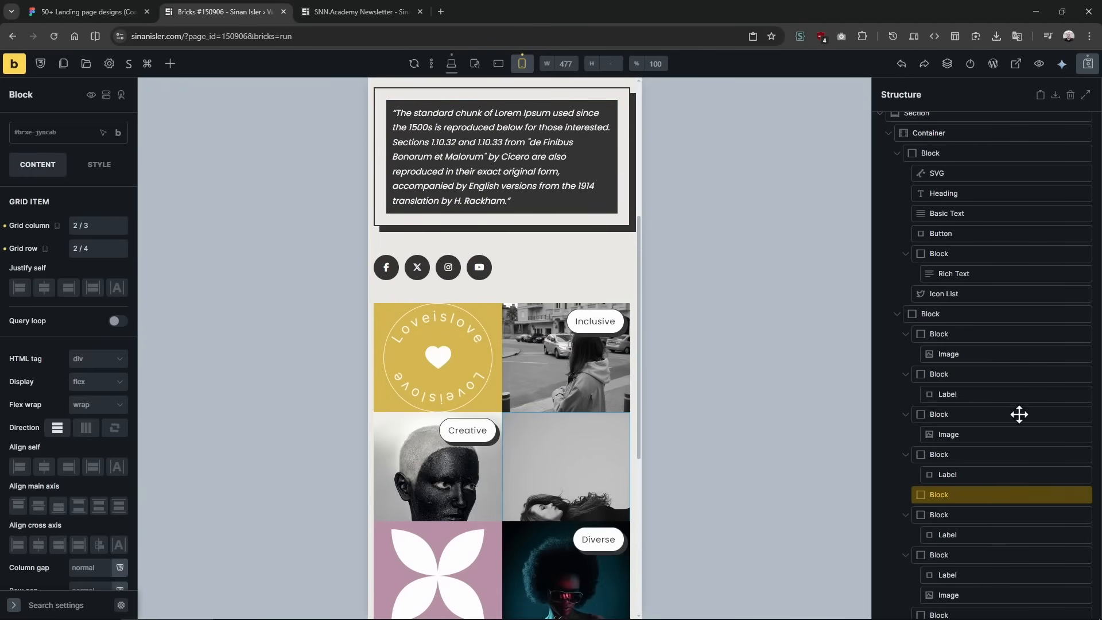
Examine how the gallery tiles are placed in the two-column mobile portrait grid, using the visual grid builder and the canvas.
click(947, 314)
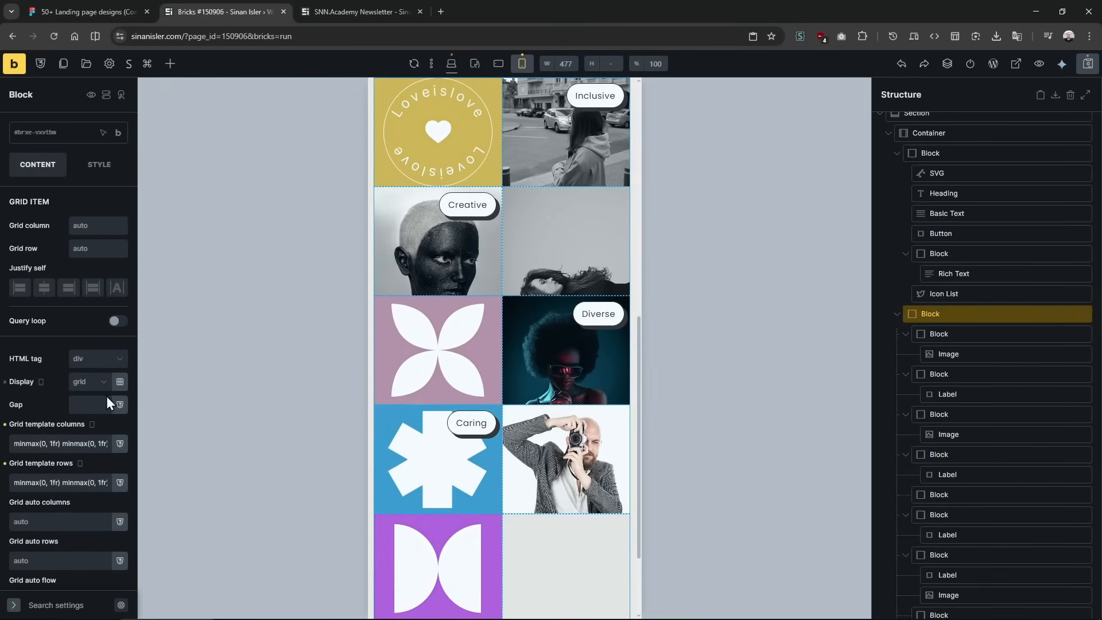
click(121, 381)
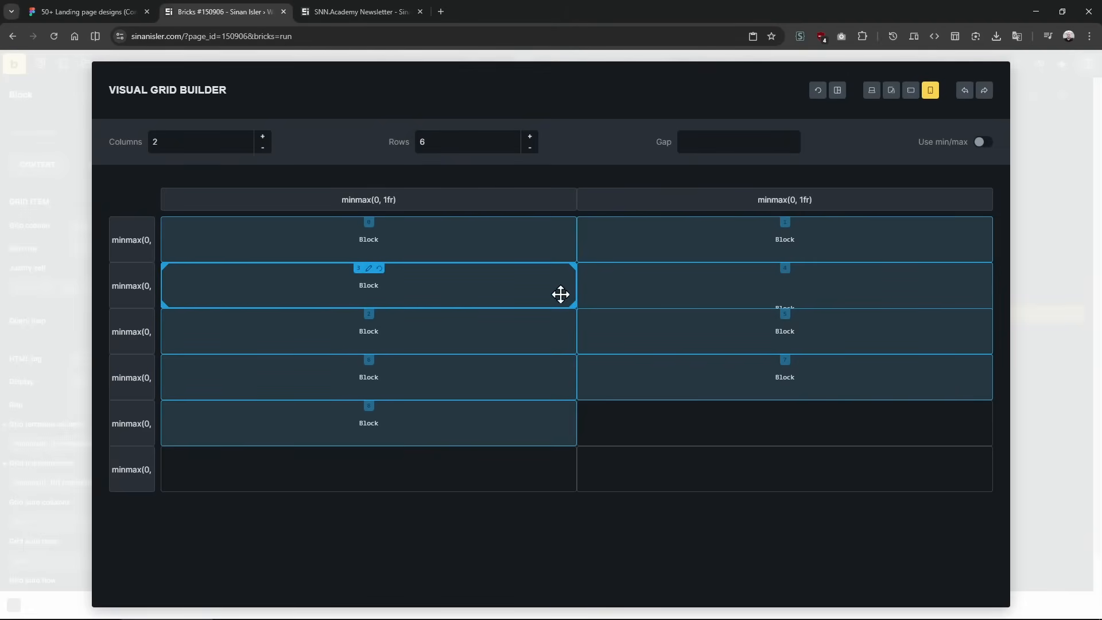
key(Escape)
scroll(454, 246, up, 1)
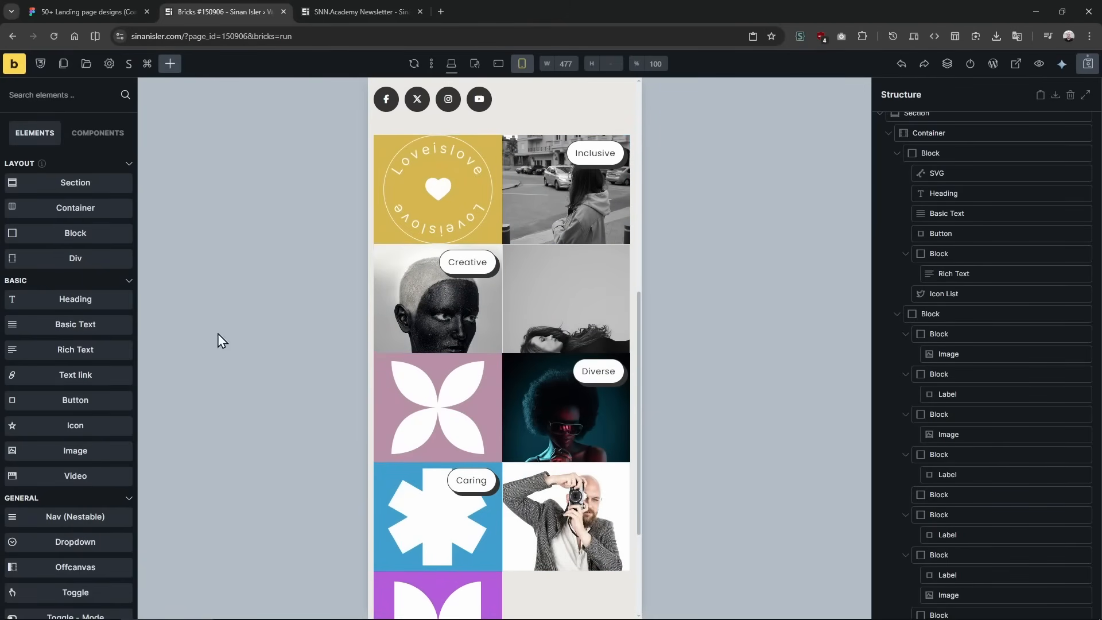
click(939, 314)
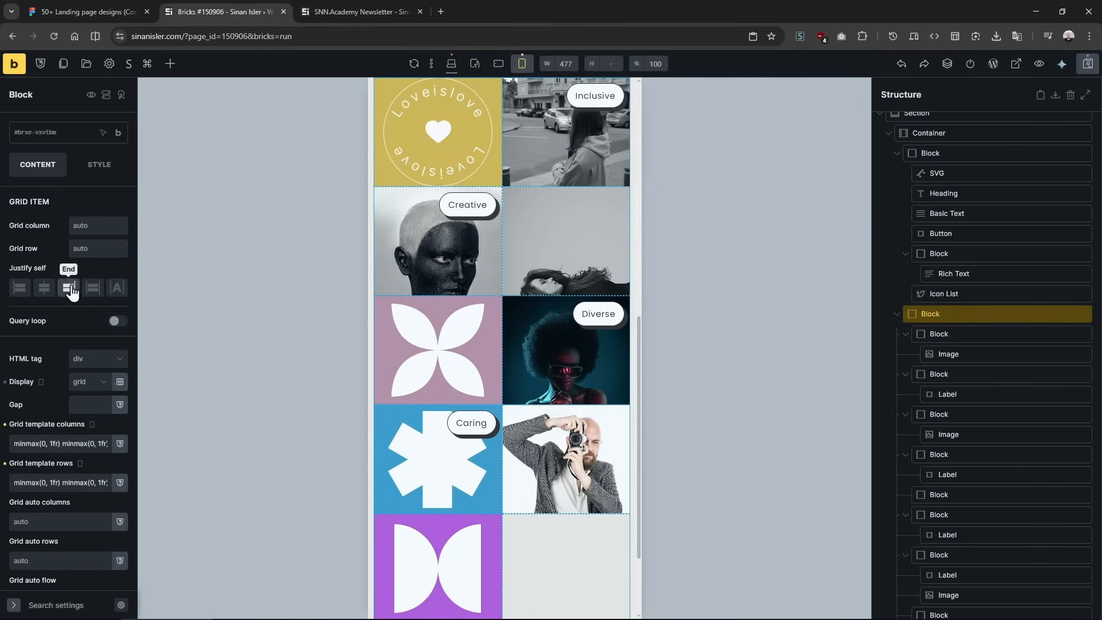
click(119, 378)
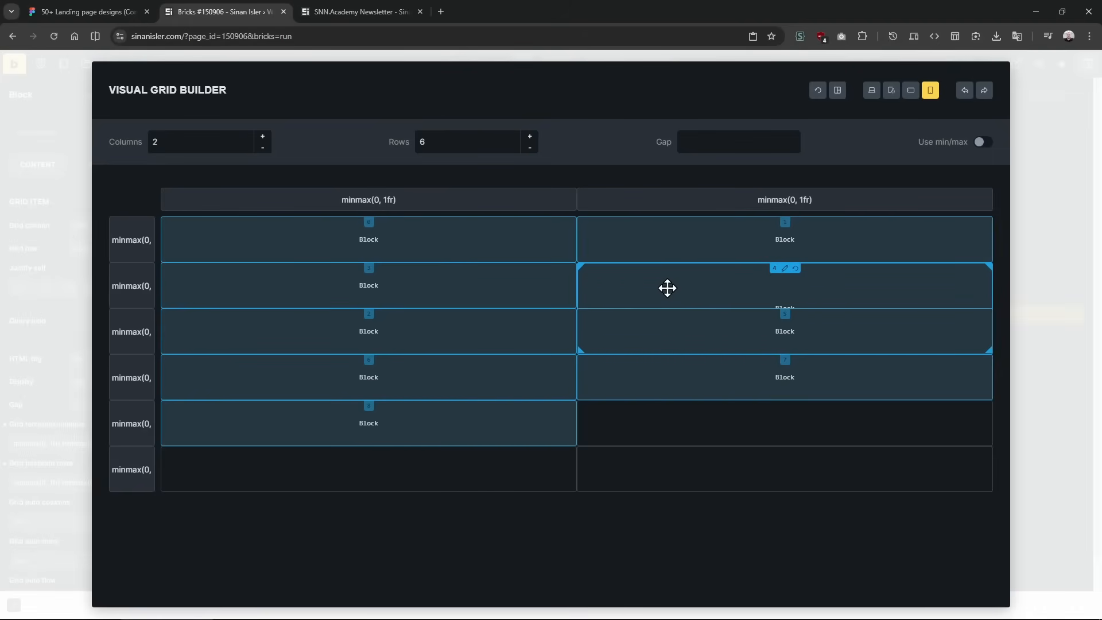
click(72, 205)
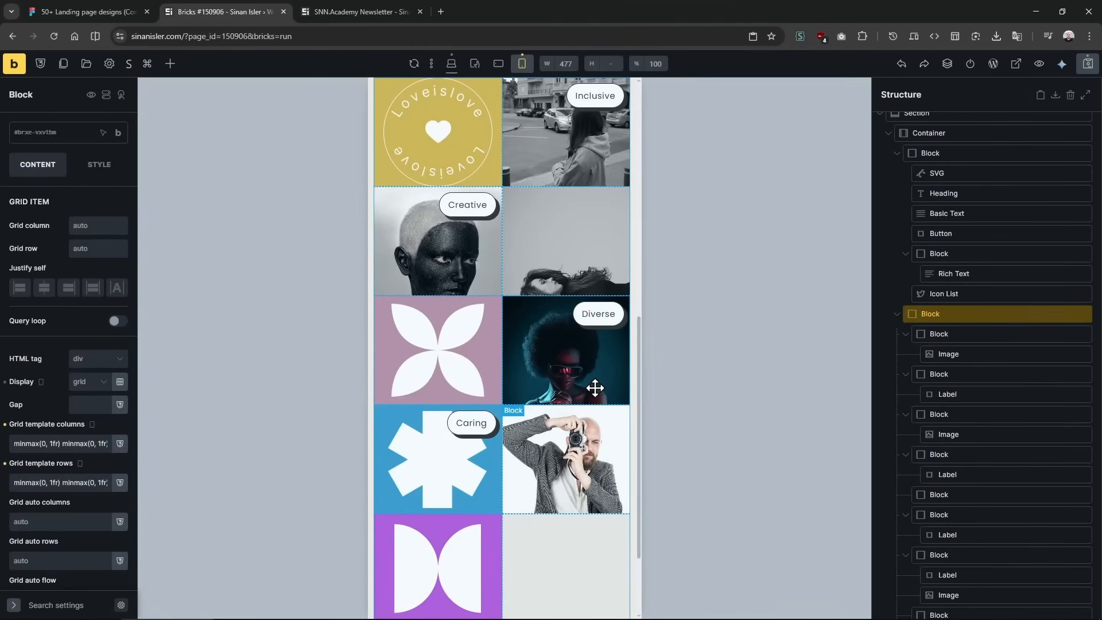
scroll(594, 388, up, 1)
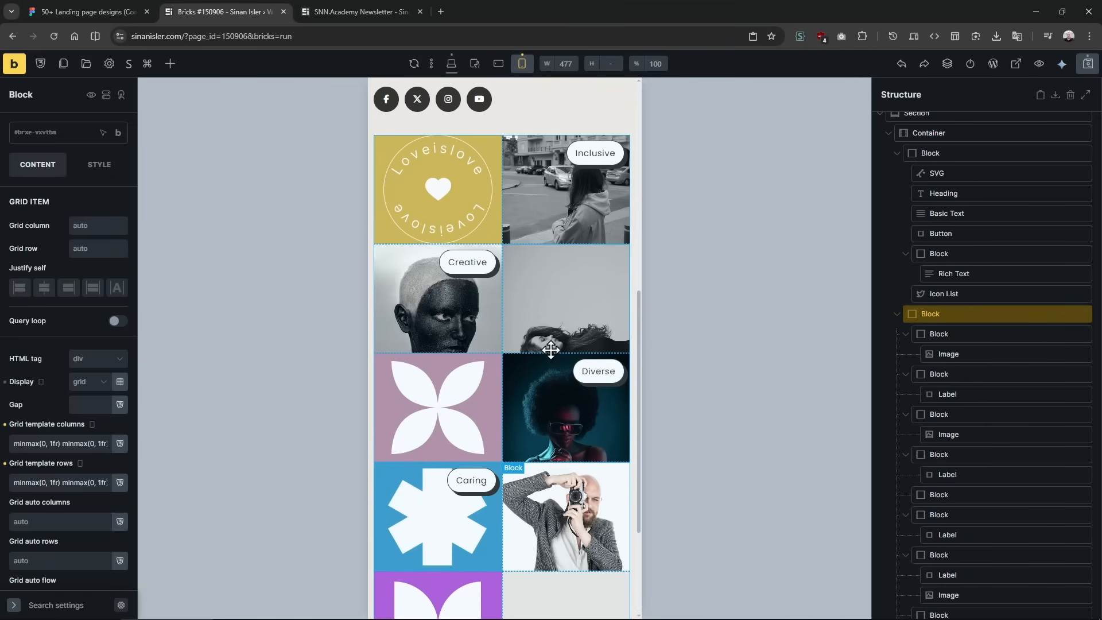
scroll(548, 373, down, 3)
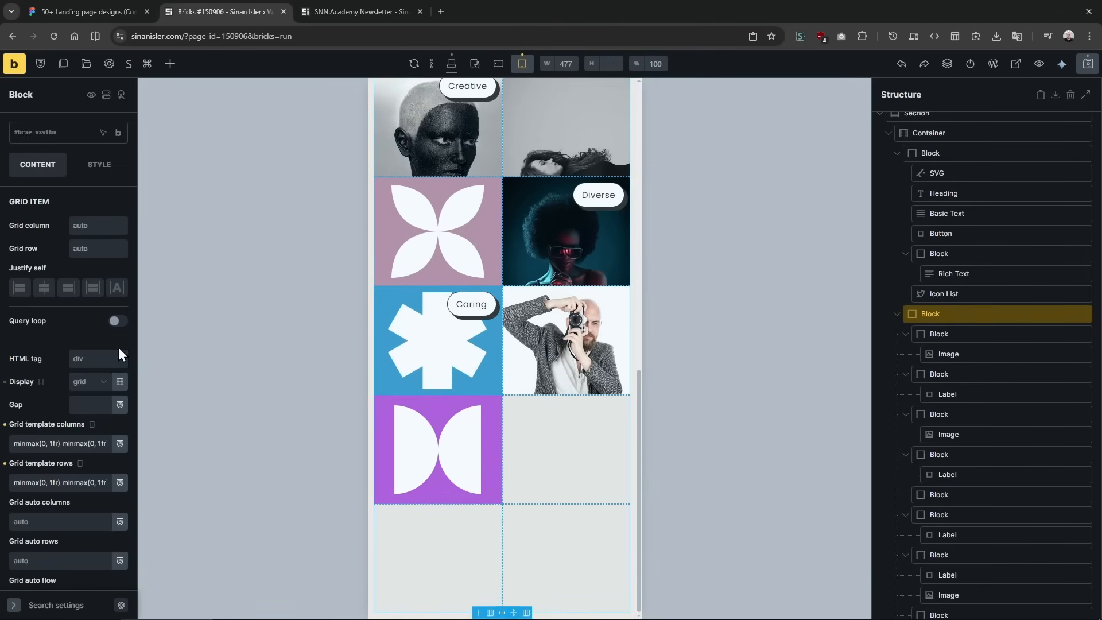
Stretch the purple tile across both columns of the fifth row in the gallery's mobile portrait grid.
click(119, 382)
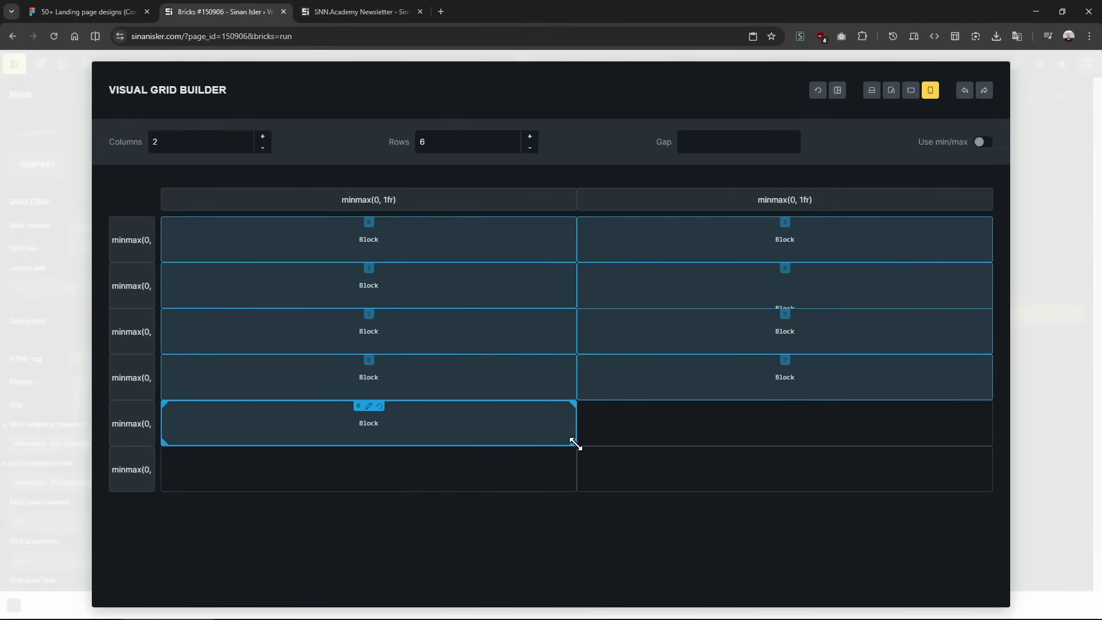
drag(575, 443, 987, 442)
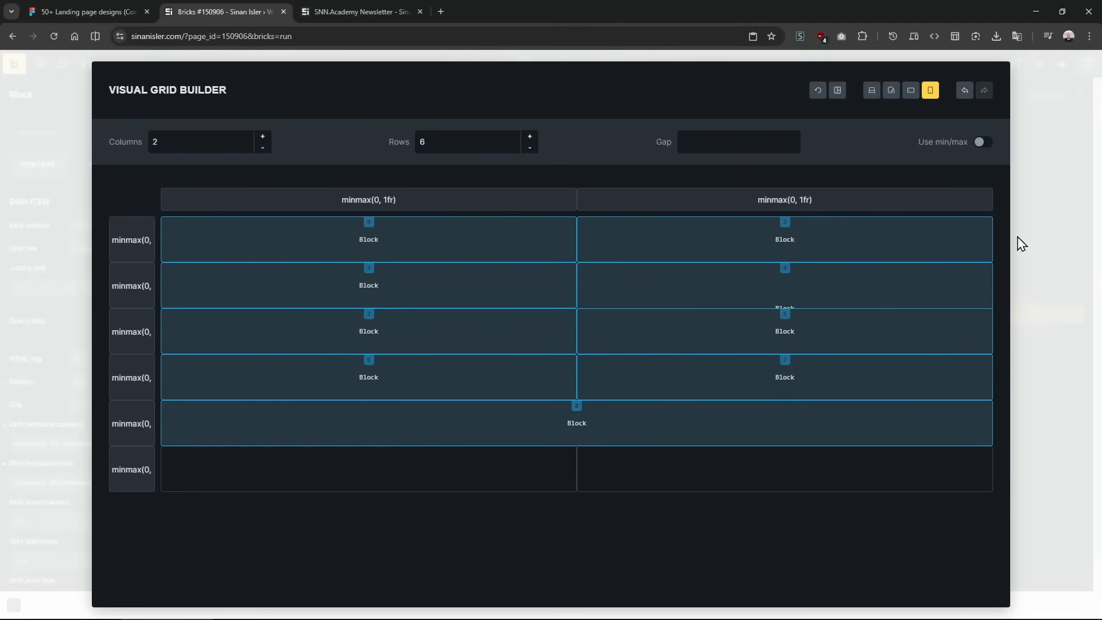
click(1029, 161)
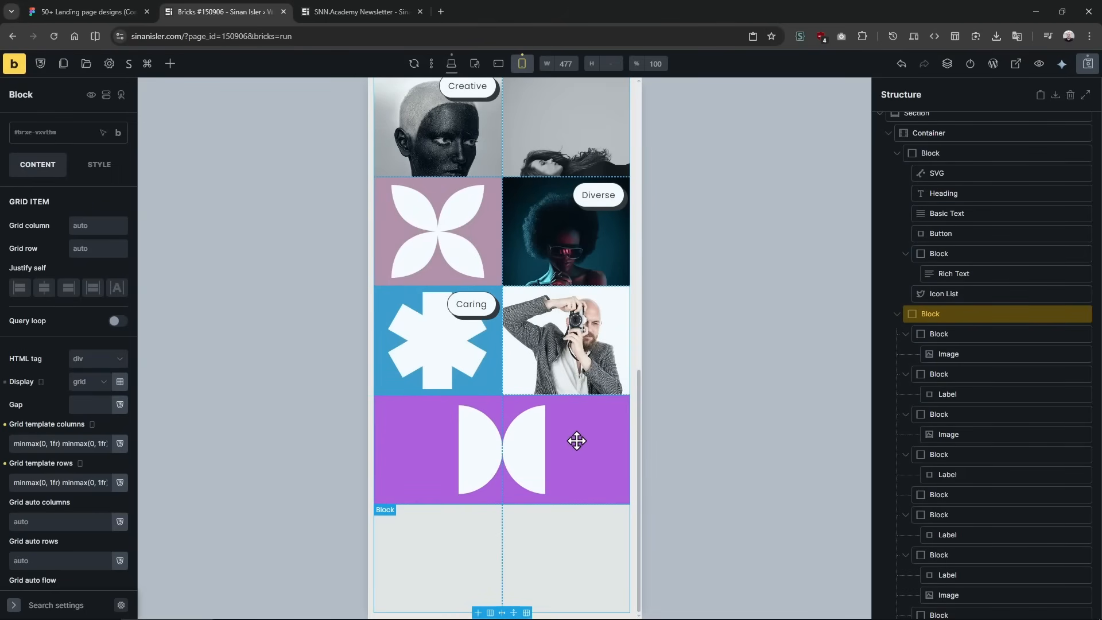
scroll(573, 439, up, 5)
scroll(574, 439, down, 5)
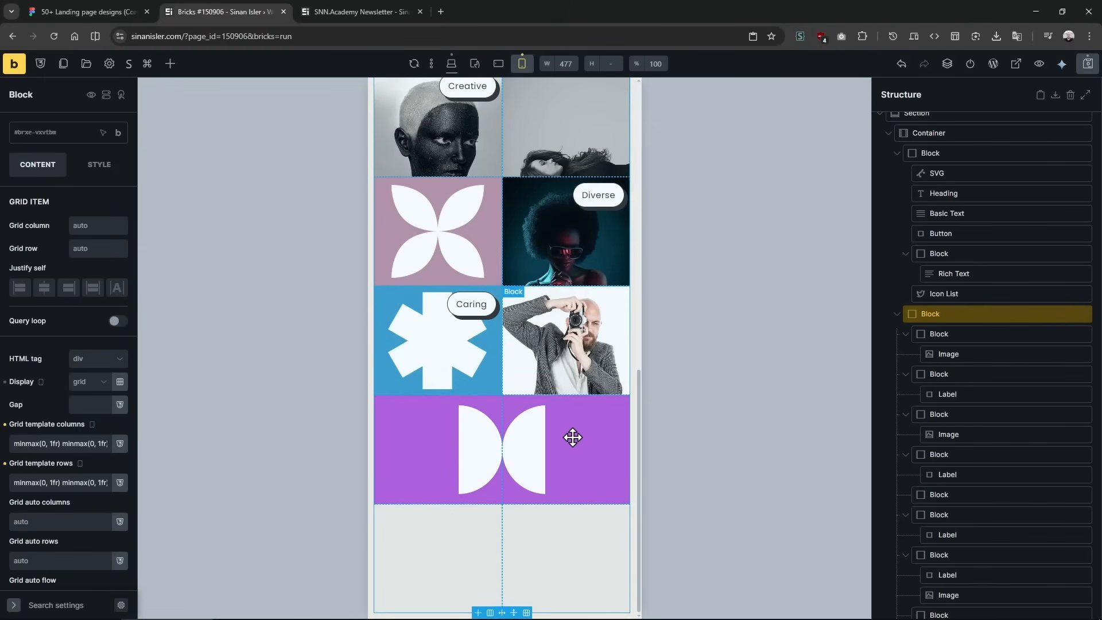
scroll(482, 374, up, 10)
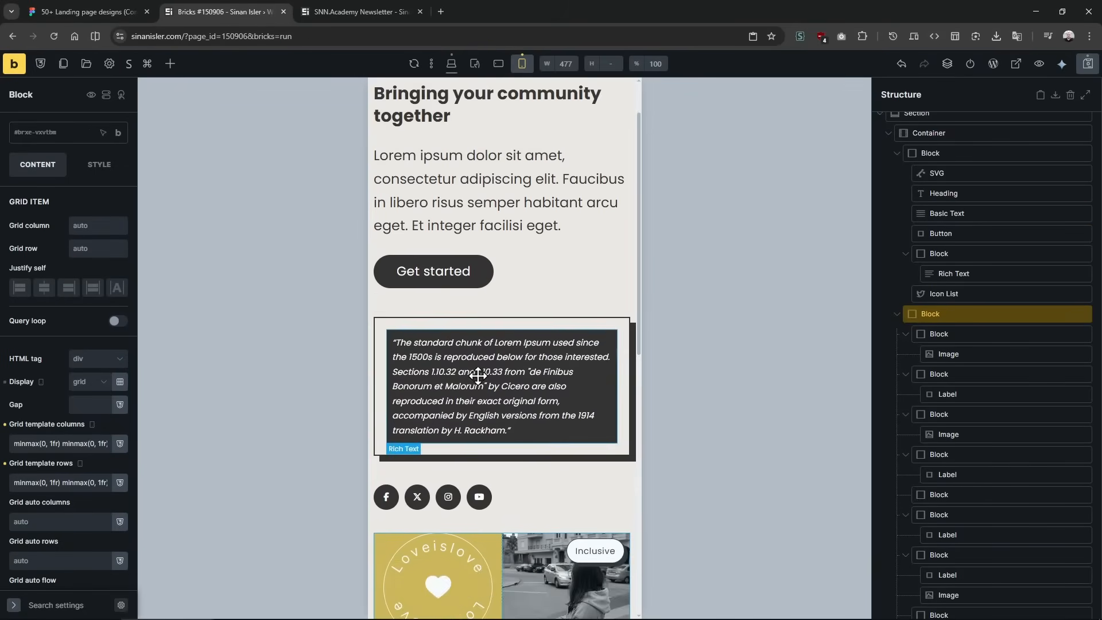
Return to the desktop breakpoint, open the front-end preview in a new tab and compare the page with the Figma design.
click(451, 63)
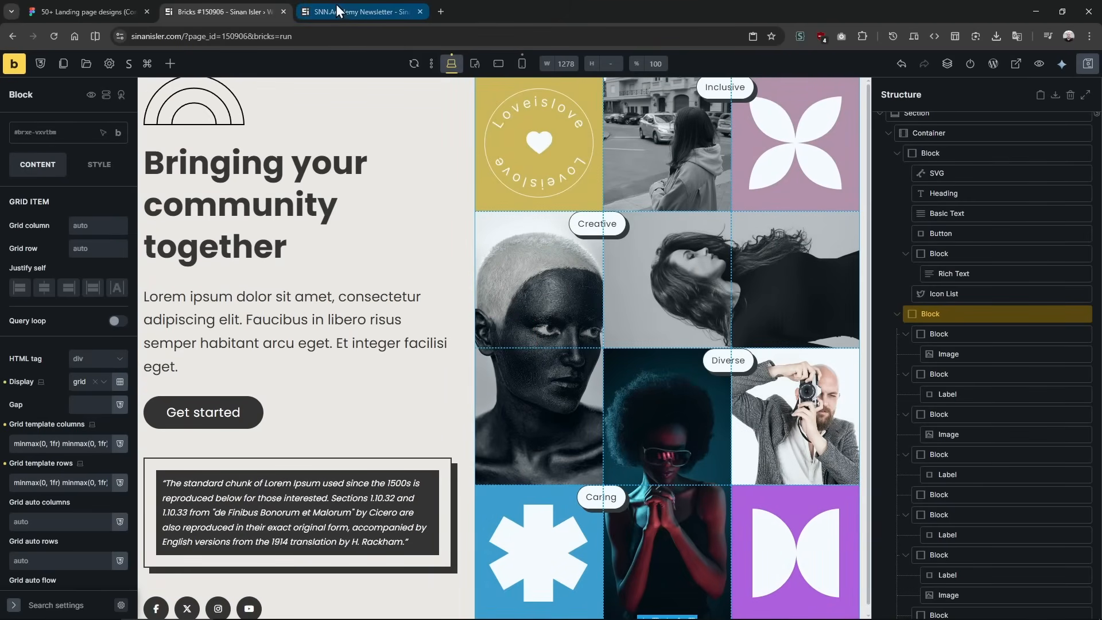
middle_click(17, 67)
click(360, 11)
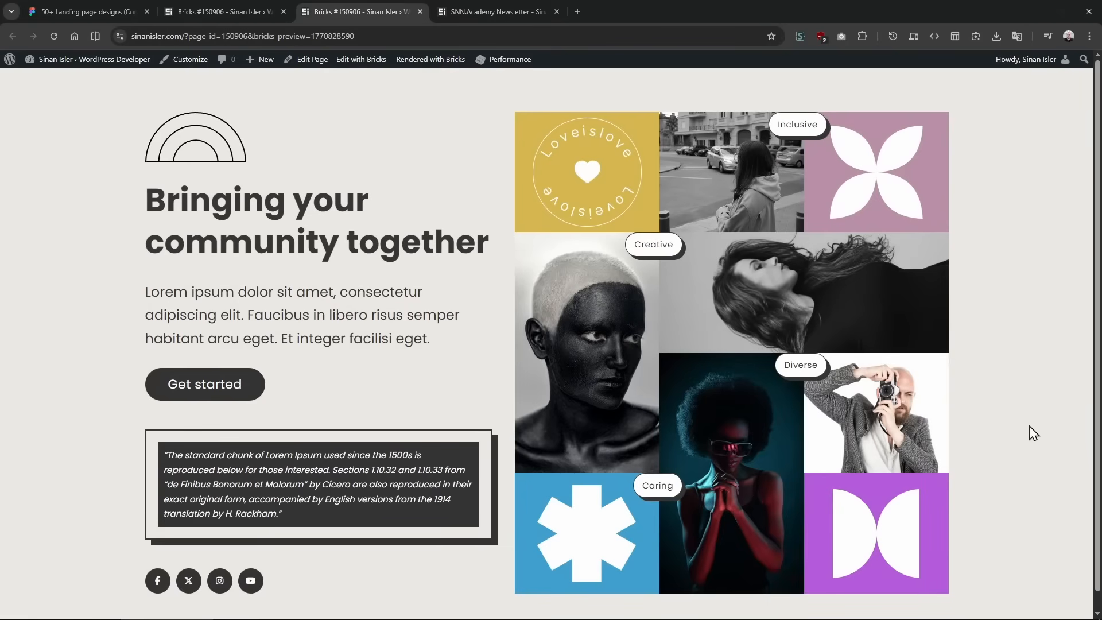
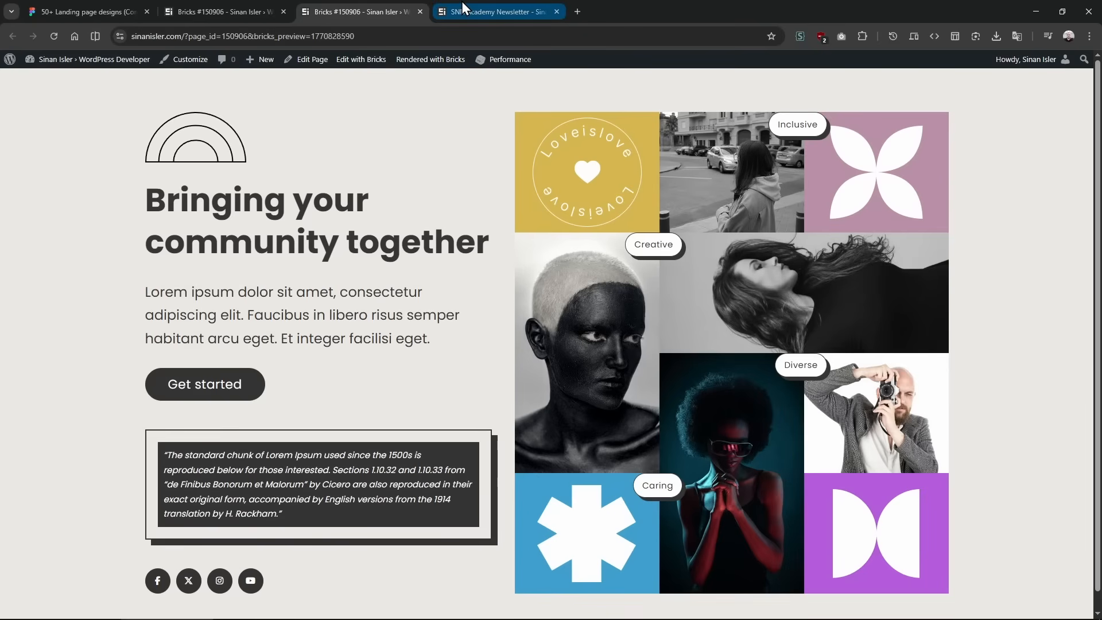
click(84, 6)
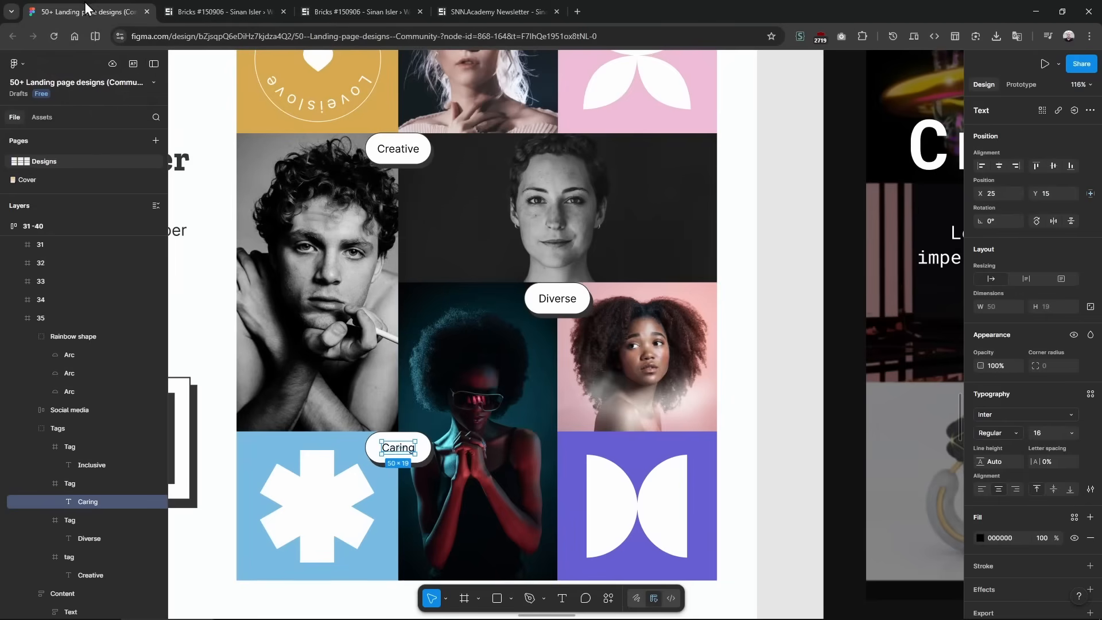
scroll(413, 156, down, 5)
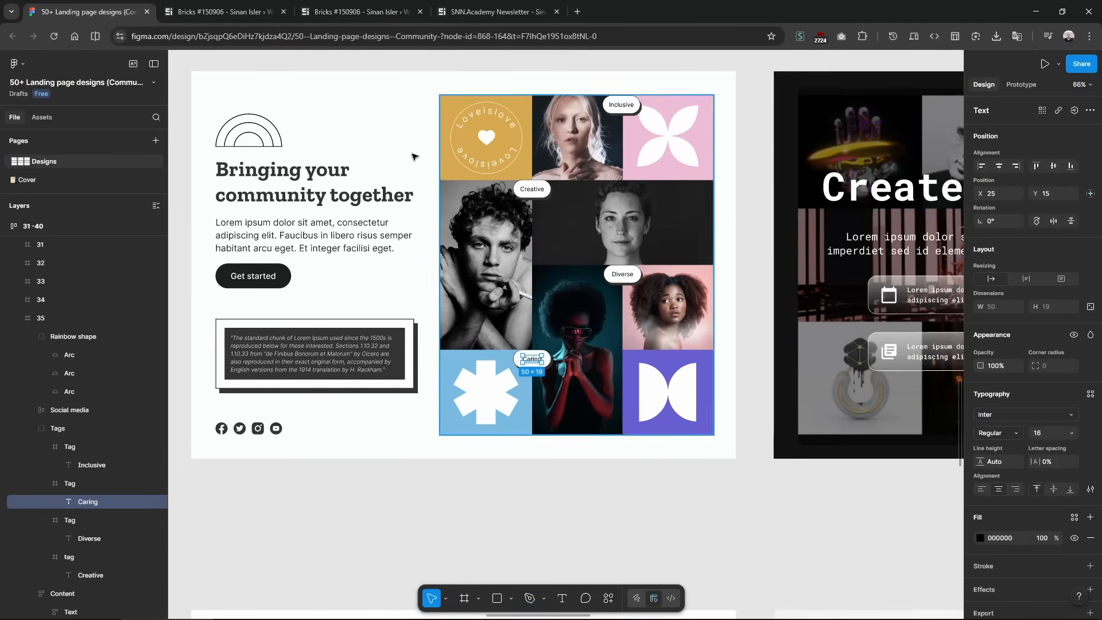
click(256, 6)
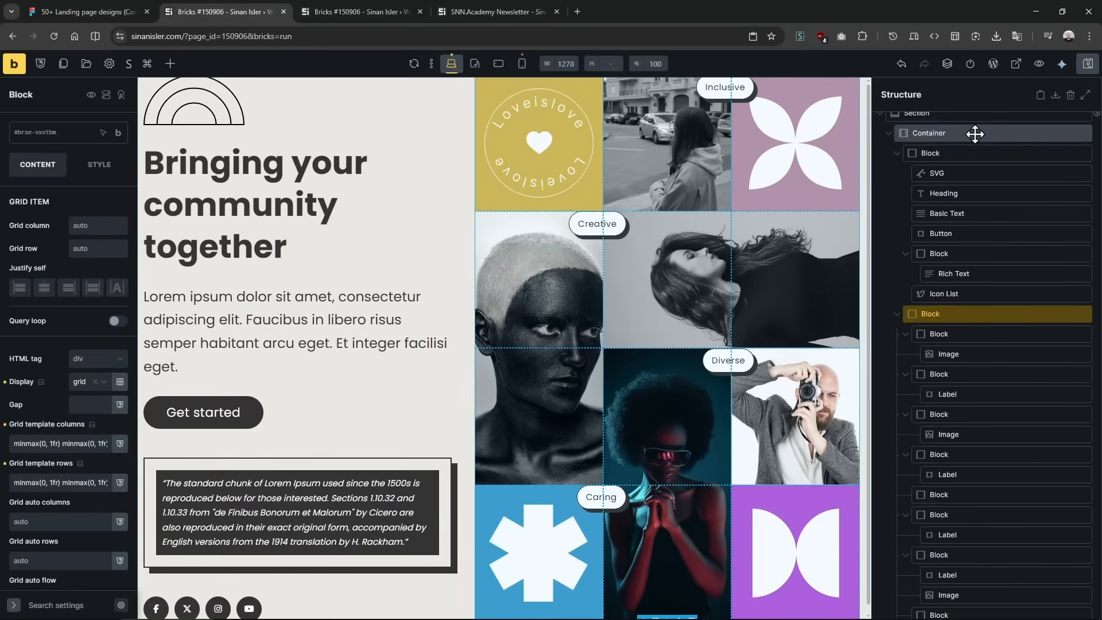
Open the SNN AI Agent in Bricks and capture a screenshot of the whole community hero frame in Figma.
click(1062, 64)
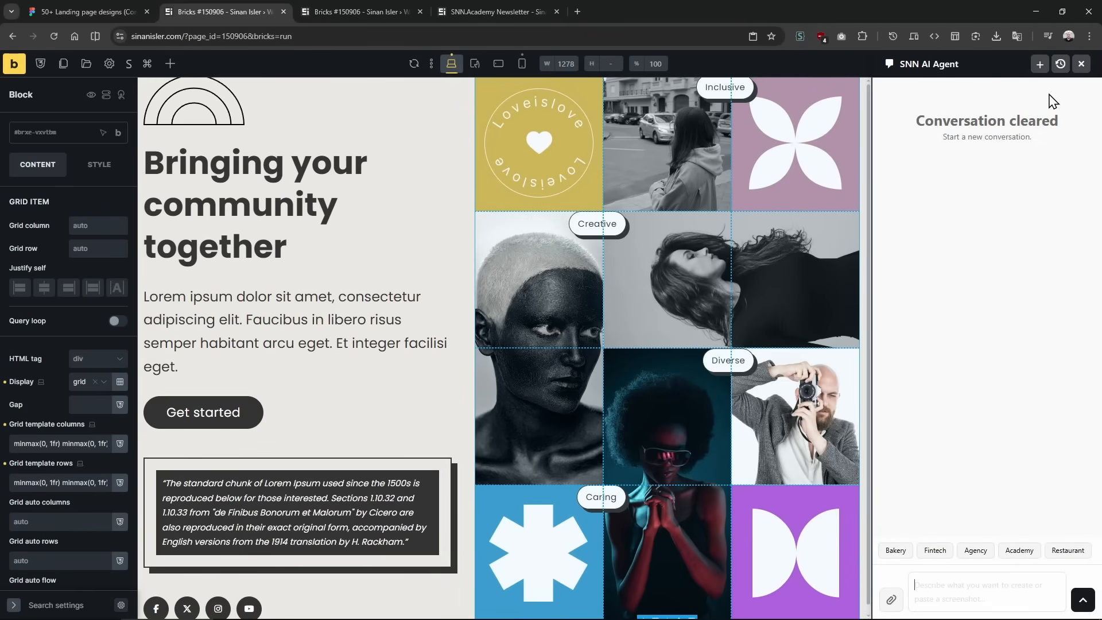
click(102, 11)
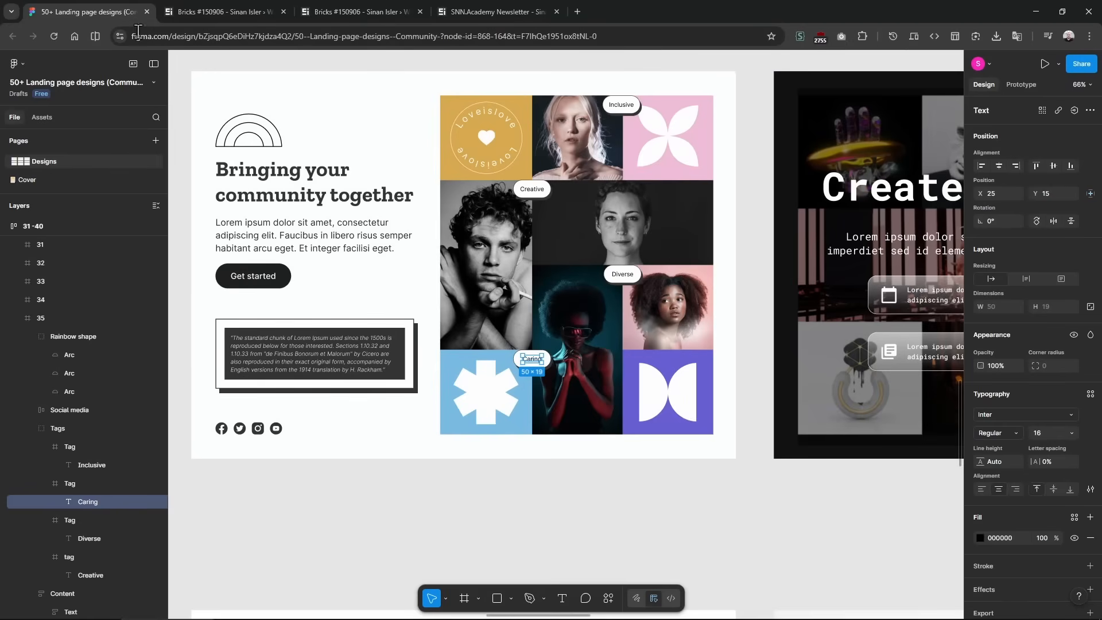
scroll(786, 209, up, 5)
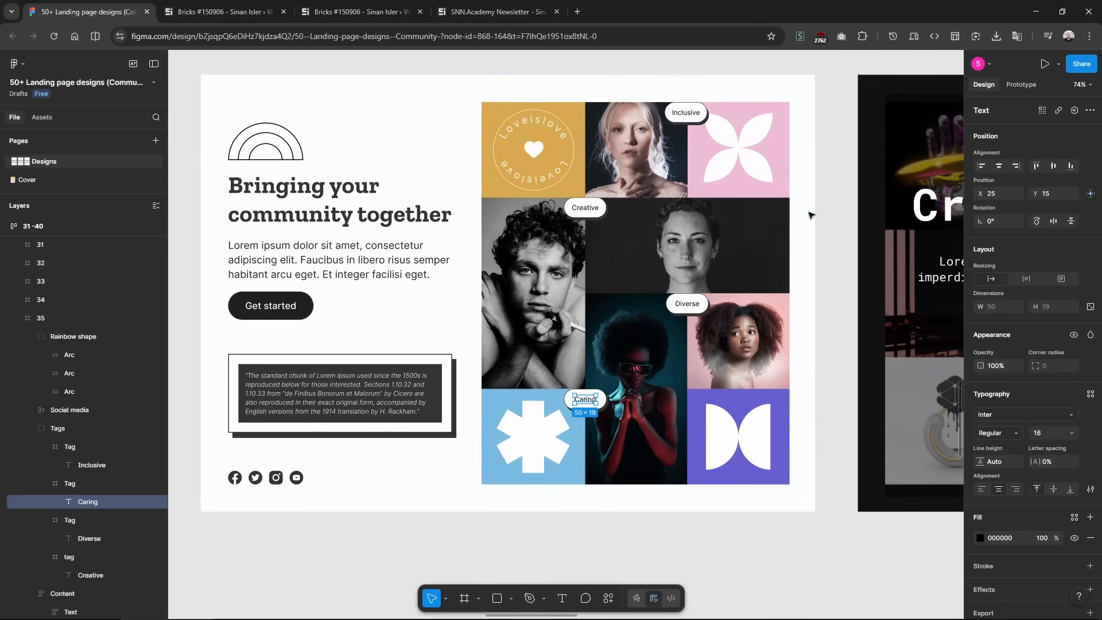
scroll(812, 212, left, 2)
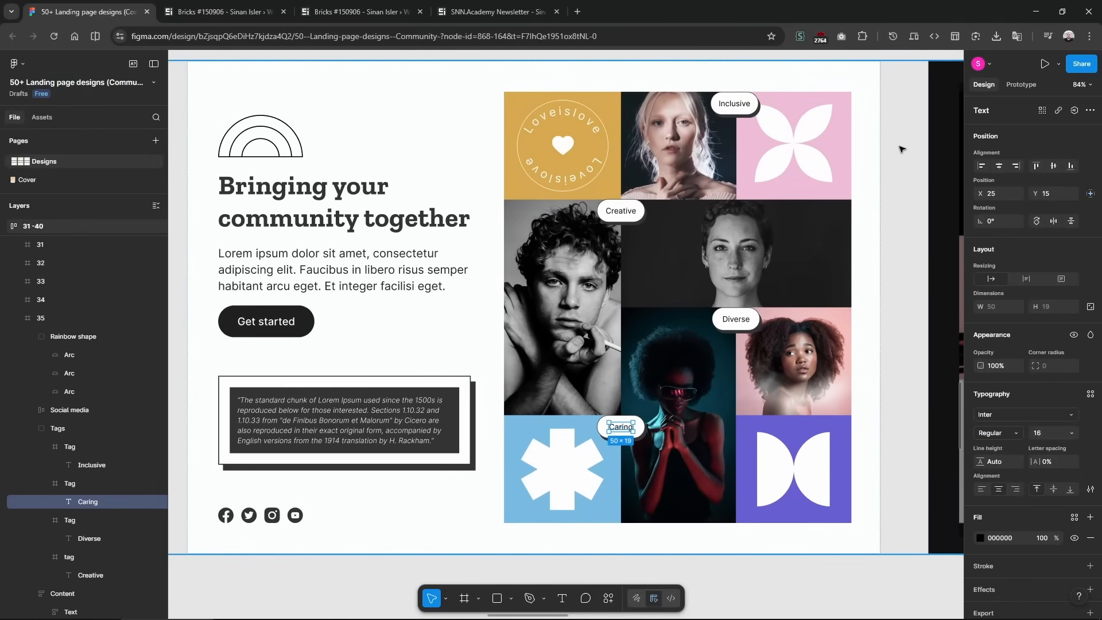
key(super+shift+s)
drag(196, 68, 880, 552)
Back in Bricks, attach the captured screenshot to the AI agent chat and send the prompt "make this hero section. append.".
click(453, 1)
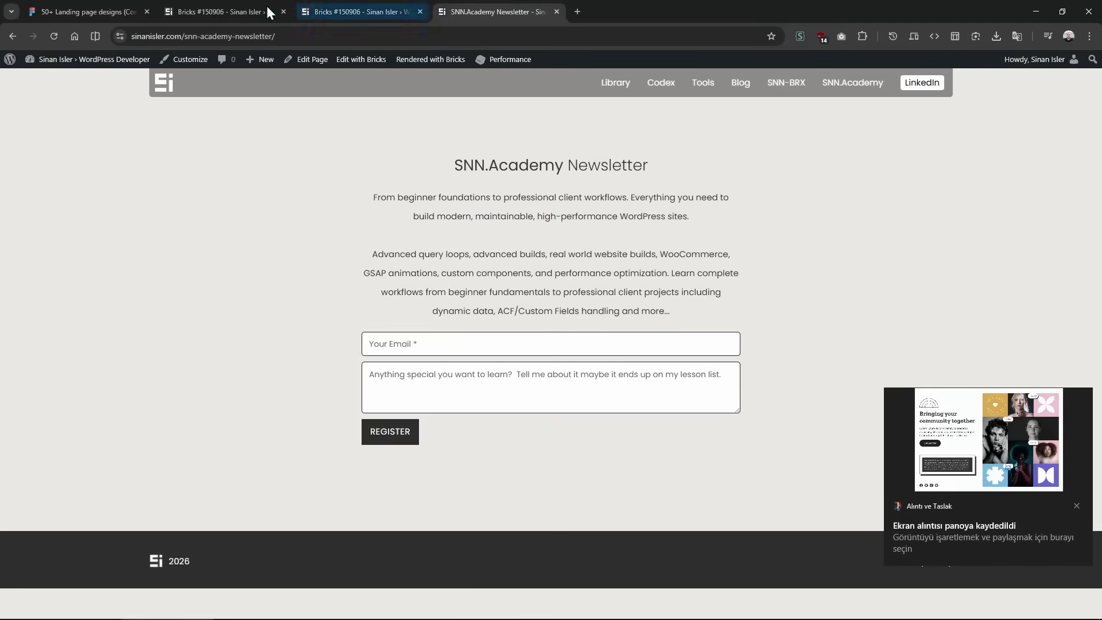
click(266, 11)
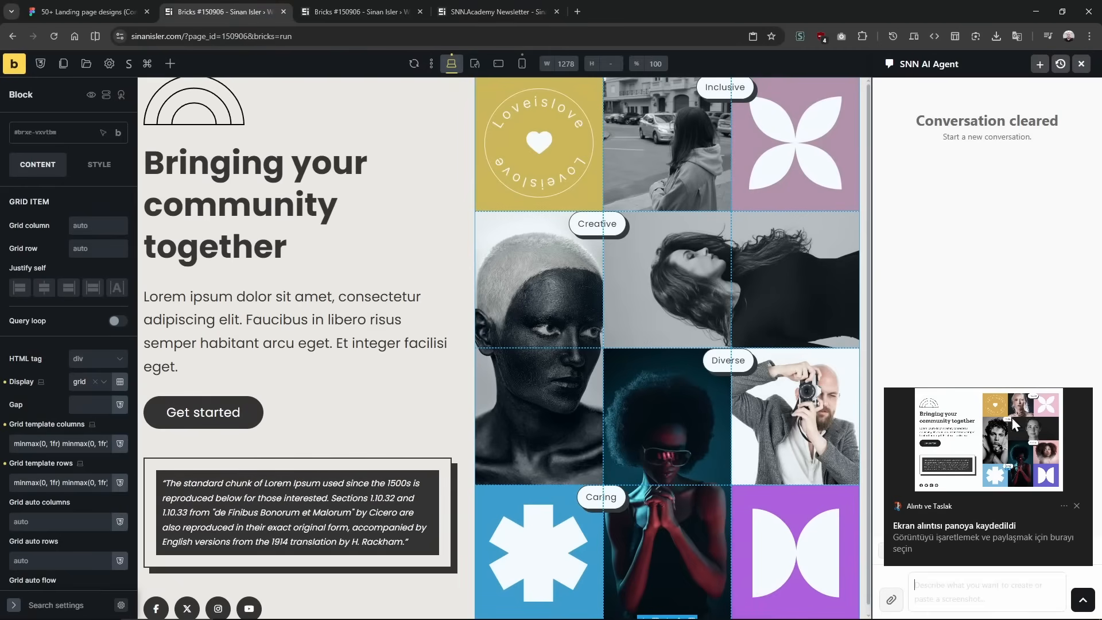
click(983, 593)
key(ctrl+v)
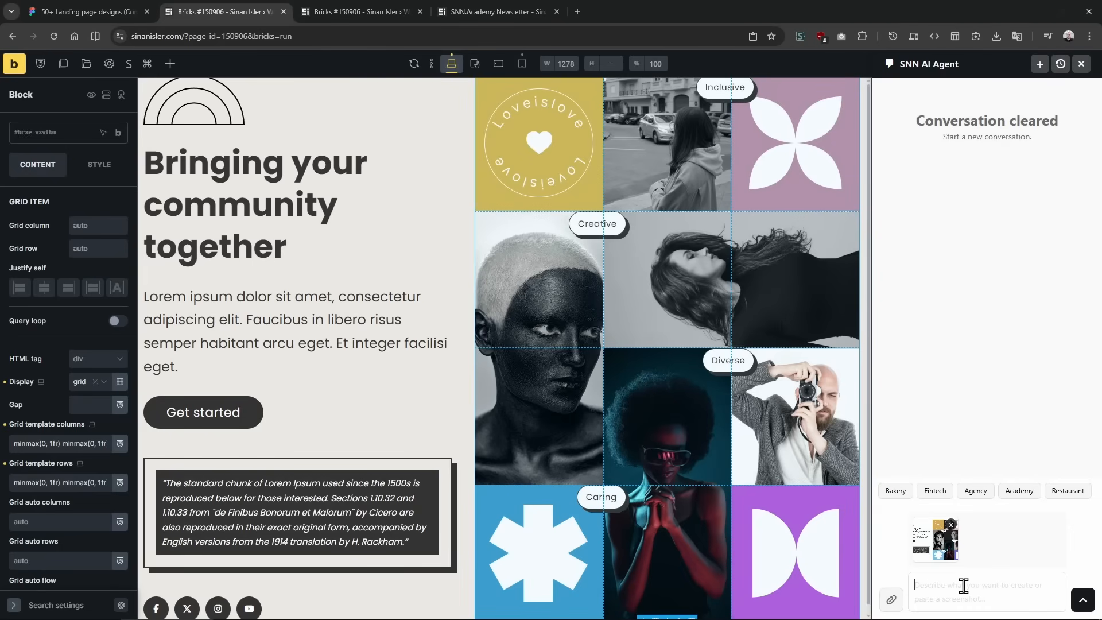
text(make this hero section. append)
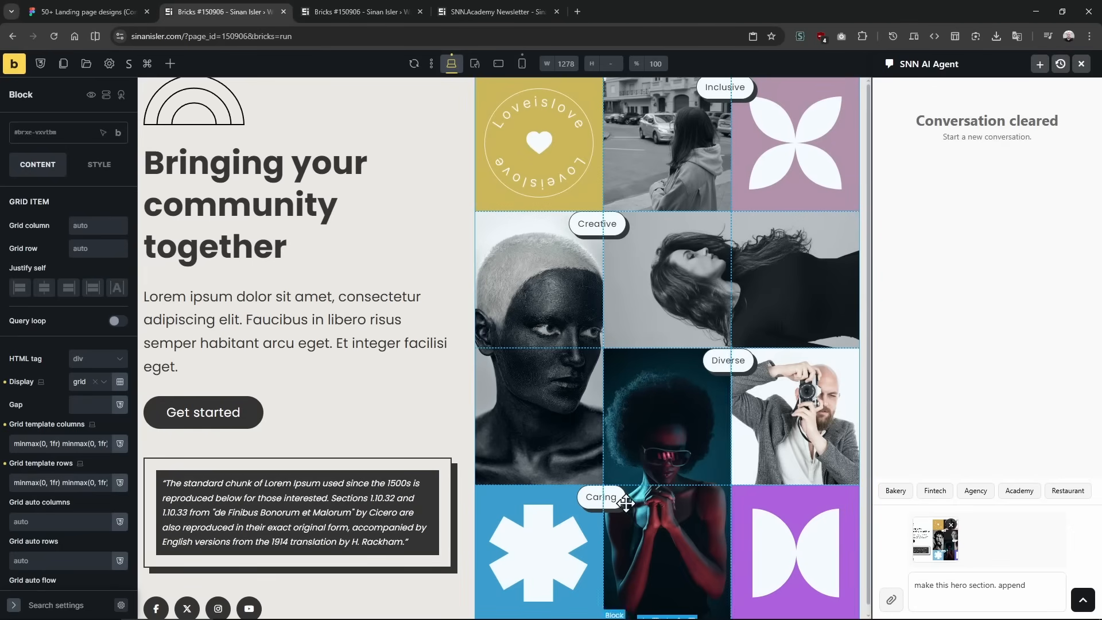
scroll(616, 485, down, 1)
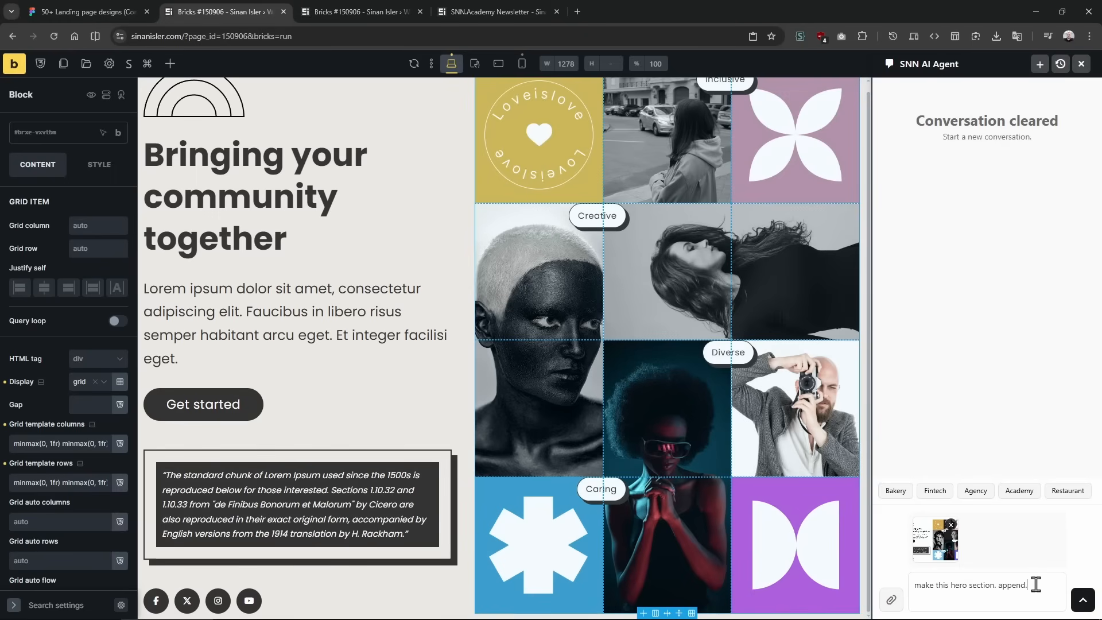
key(Return)
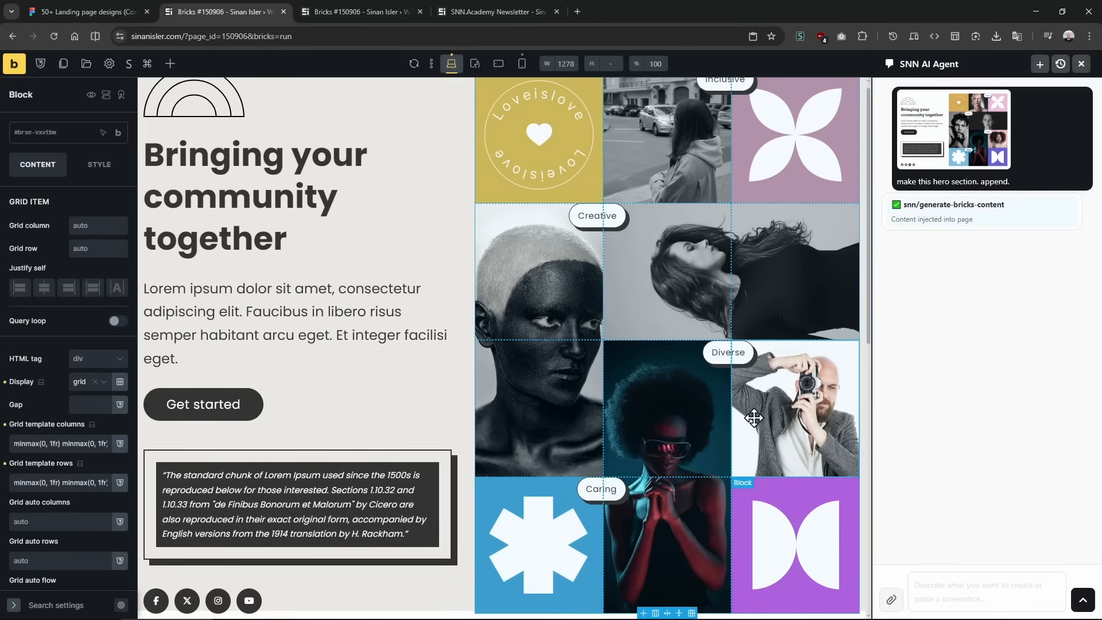
Assign the rainbow arcs file from the media library to the empty SVG above the generated hero's heading, and close the AI agent.
scroll(754, 413, down, 10)
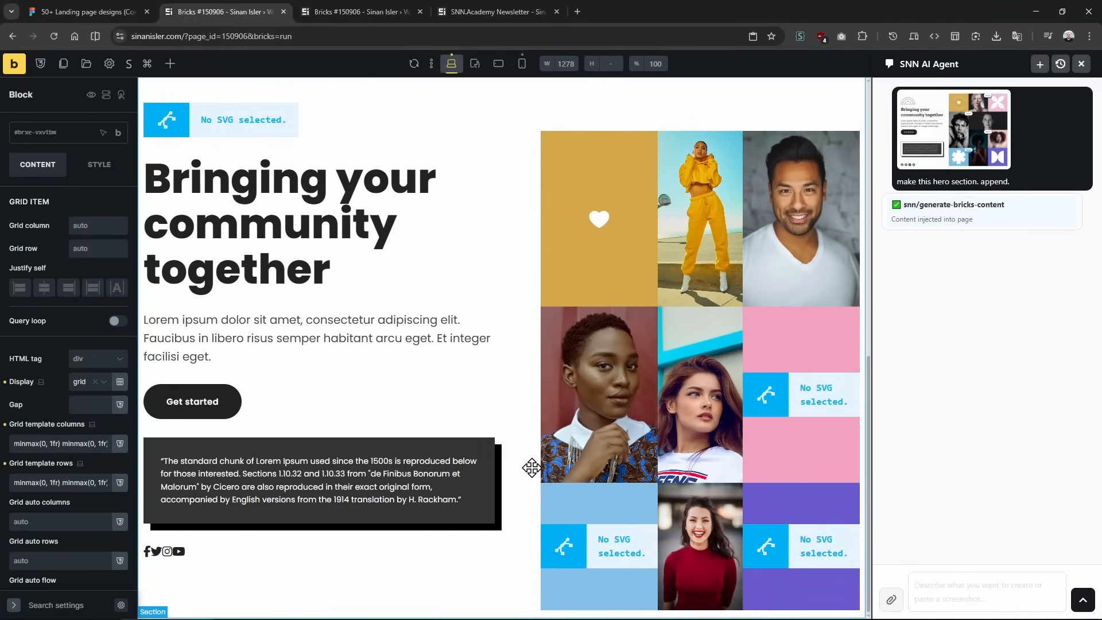
click(480, 491)
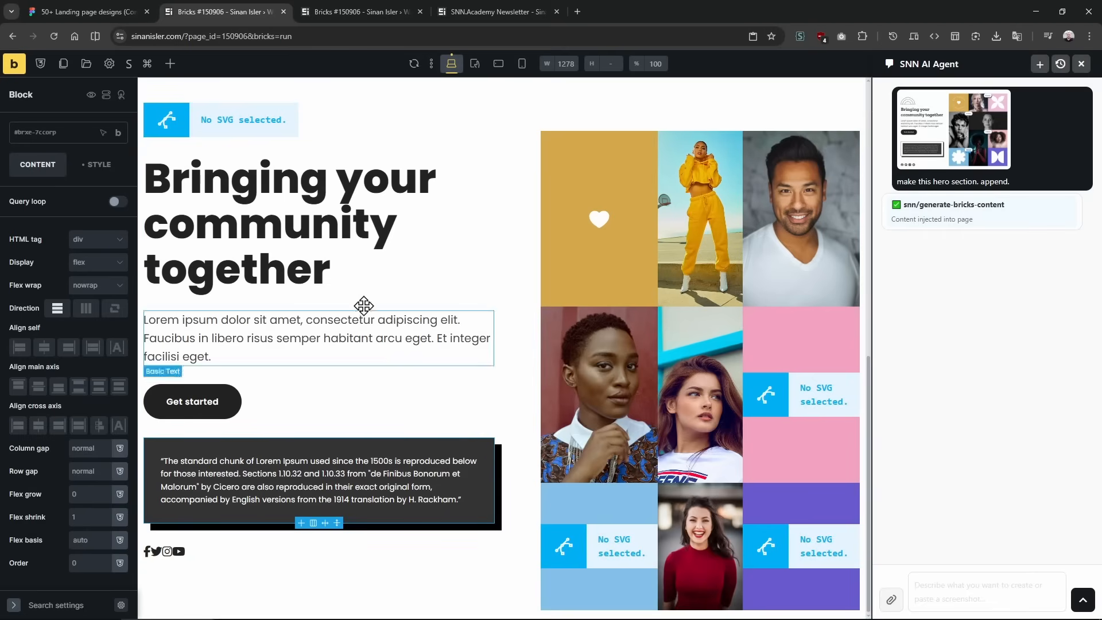
click(265, 184)
click(245, 129)
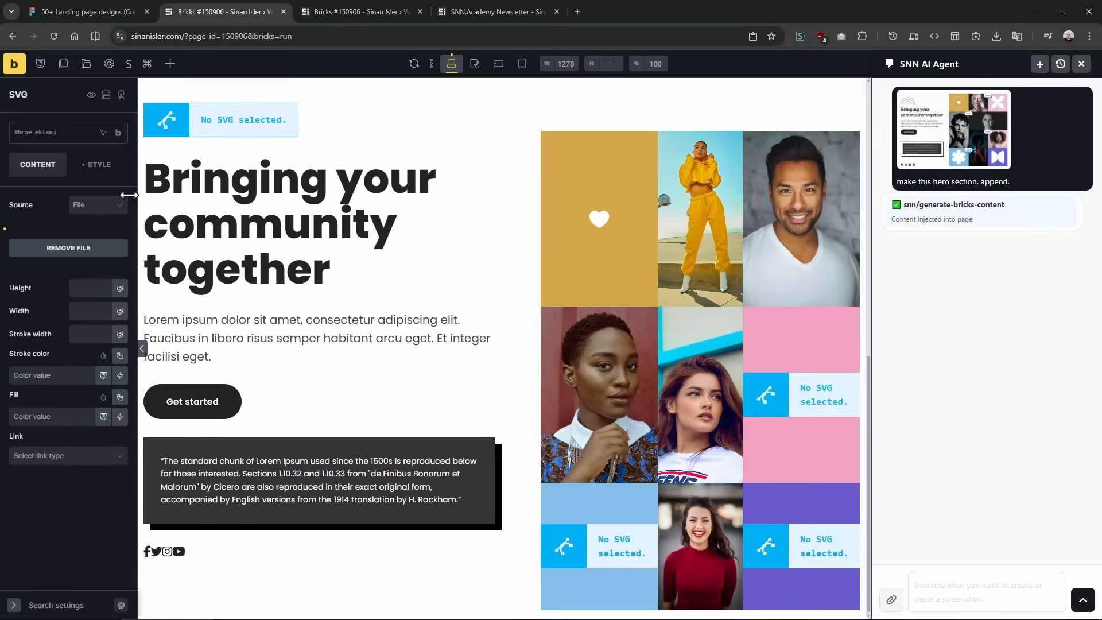
click(62, 244)
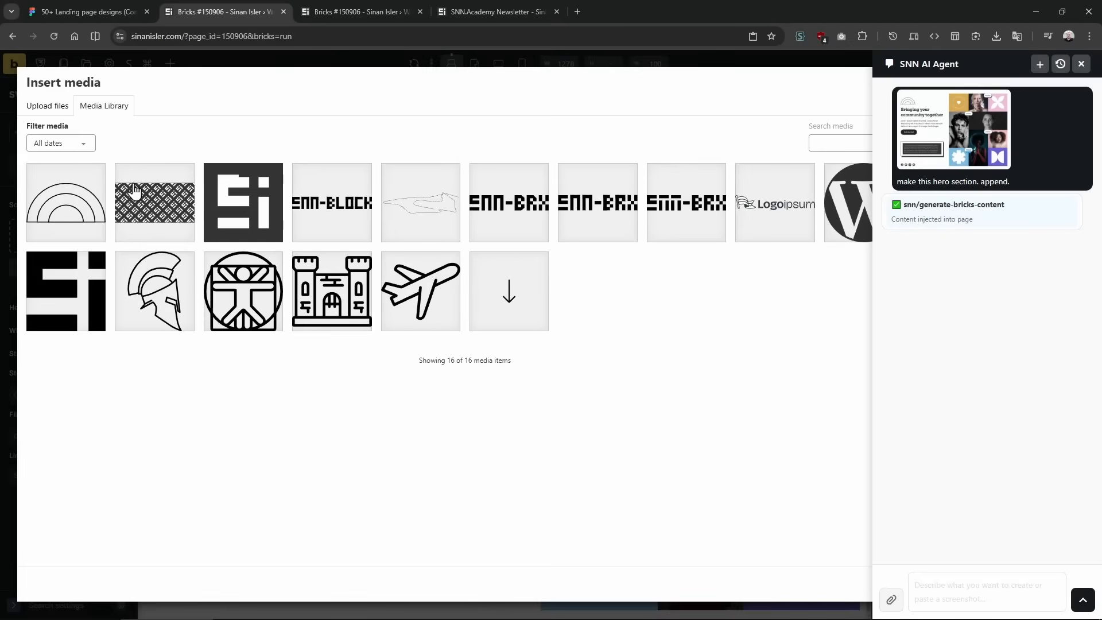
click(1081, 64)
click(1059, 585)
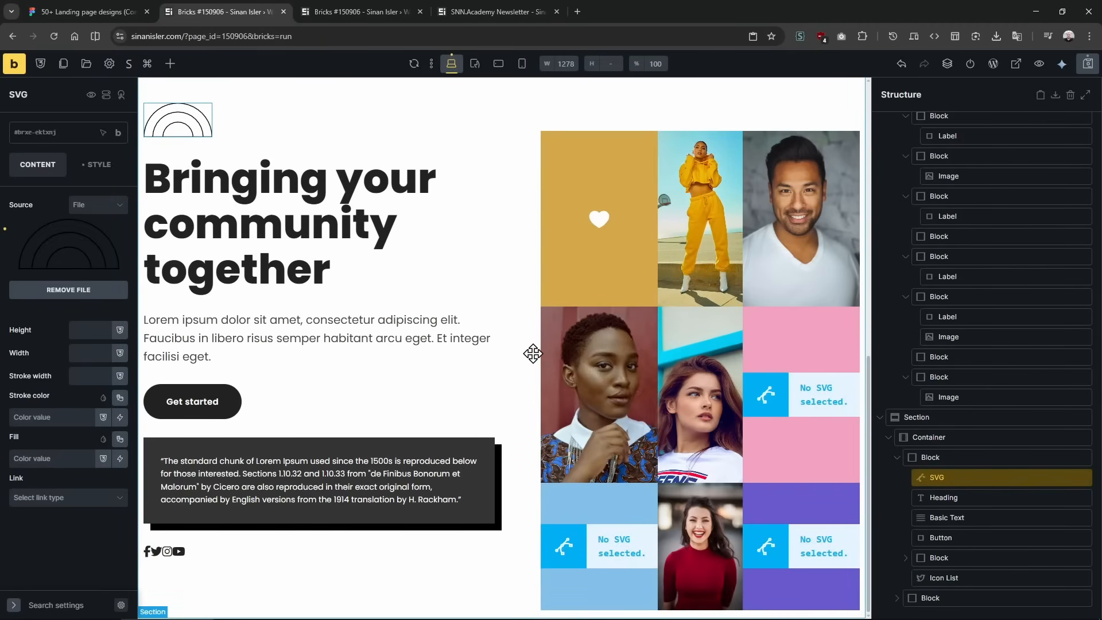
click(821, 438)
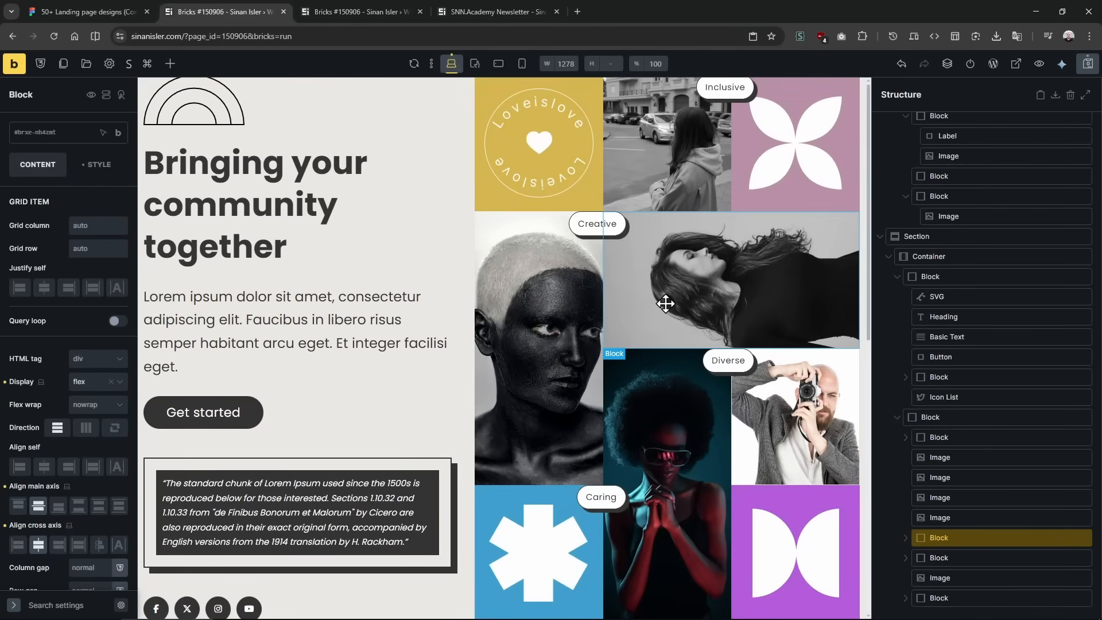
Inspect the AI-generated hero's gallery grid block and its quote block, checking their layout settings.
scroll(573, 315, down, 10)
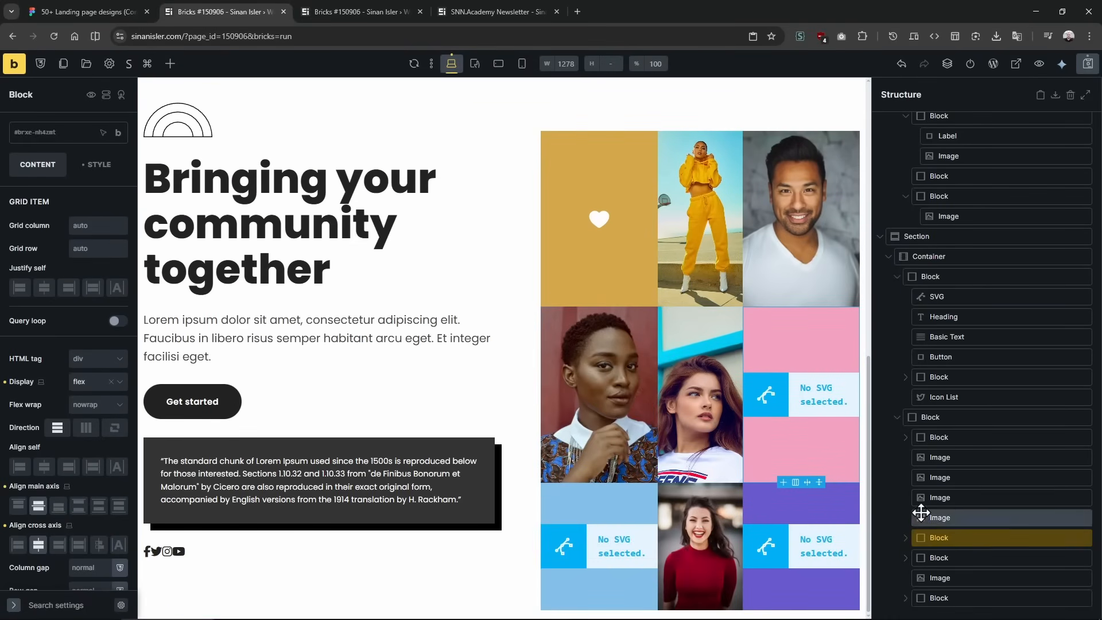
click(971, 420)
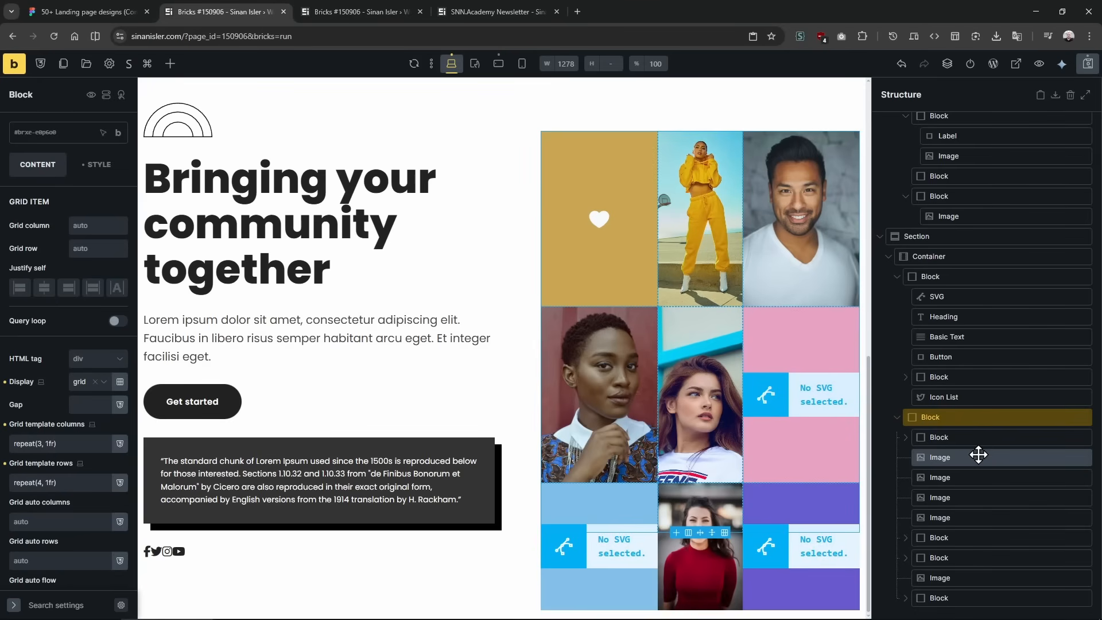
click(907, 383)
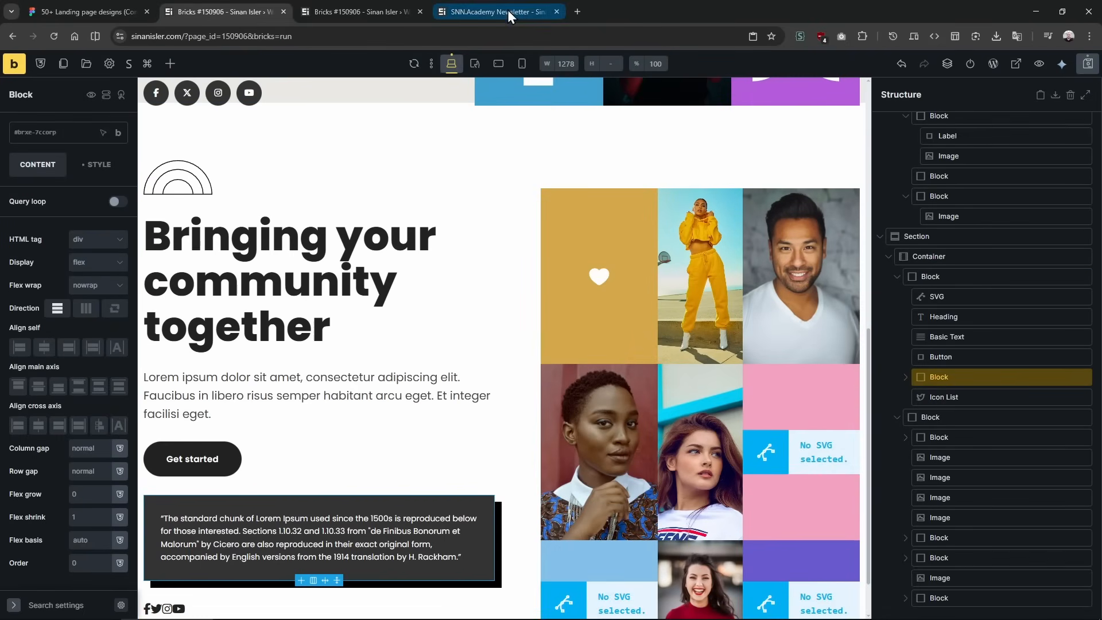
Check the generated hero's container grid settings at the mobile landscape breakpoint, and return to the desktop breakpoint.
click(497, 65)
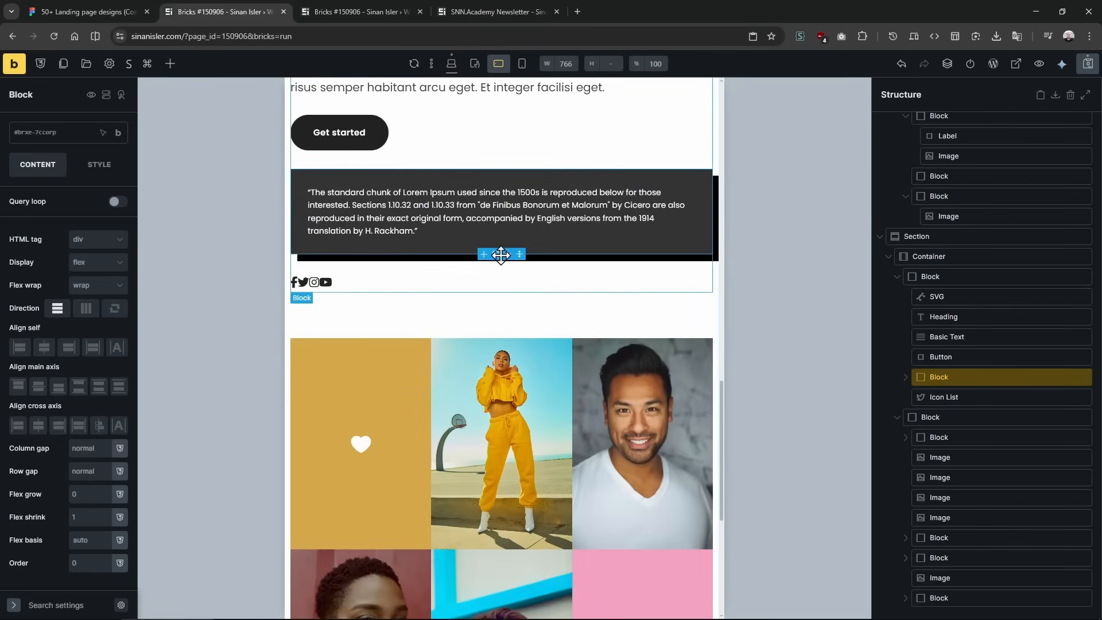
click(474, 326)
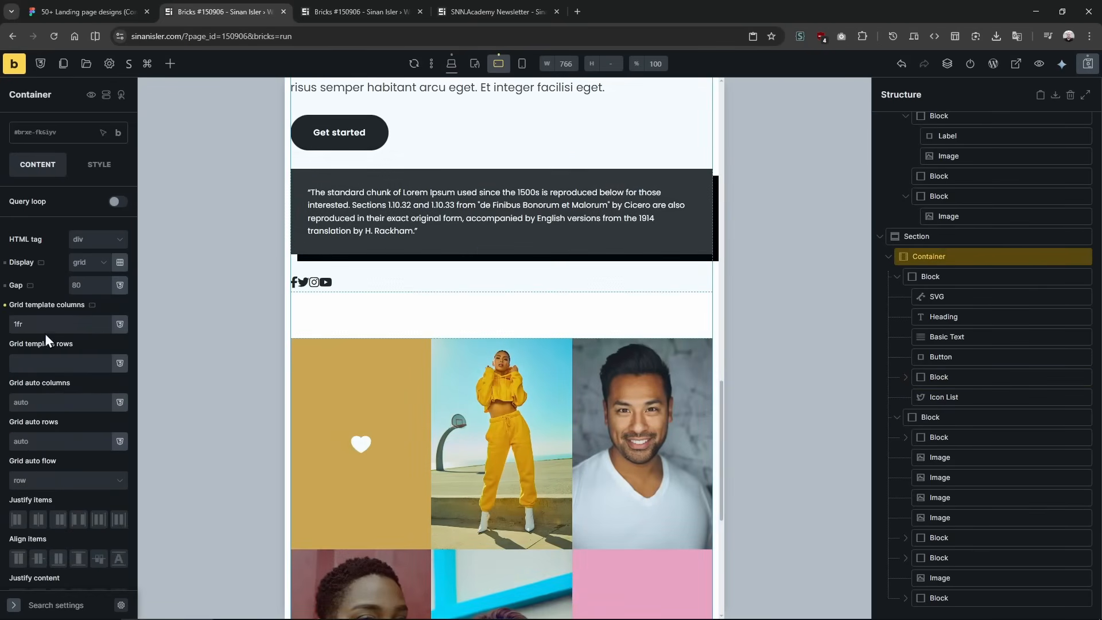
click(451, 63)
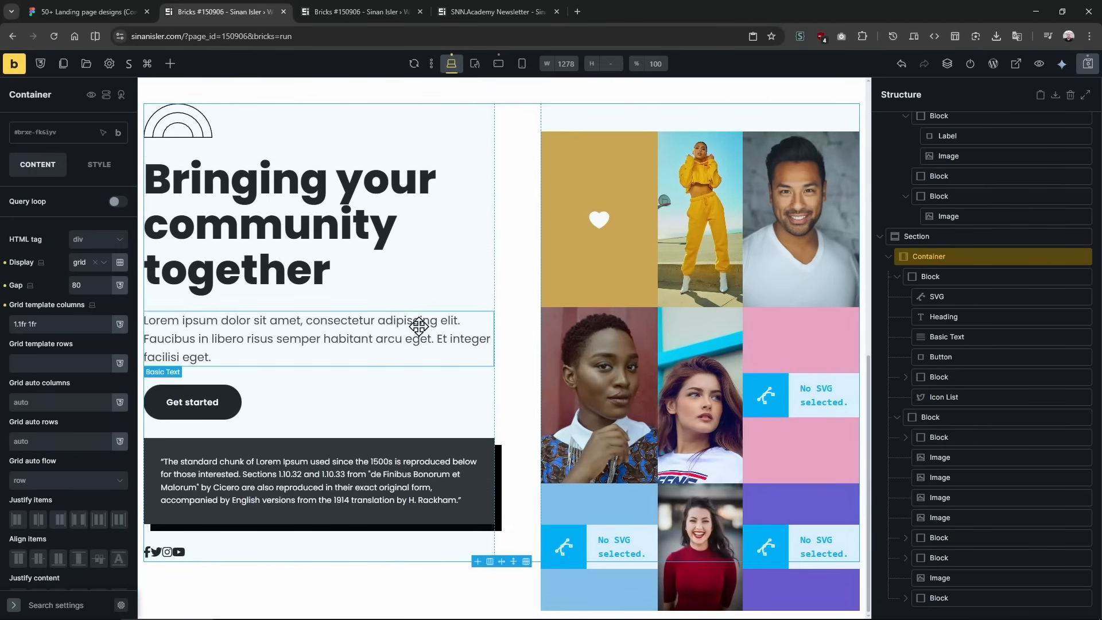
Compare the AI-generated hero with the Figma design and the hand-built section, and bring up the SNN.Academy Newsletter page.
scroll(422, 321, up, 7)
click(132, 12)
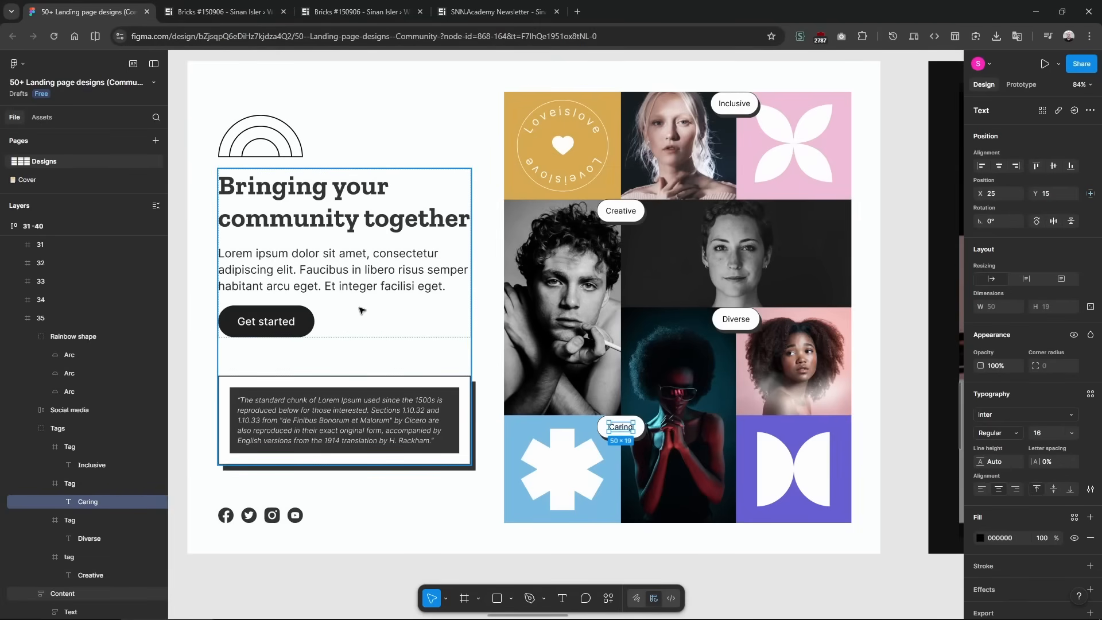
click(232, 11)
scroll(531, 446, down, 5)
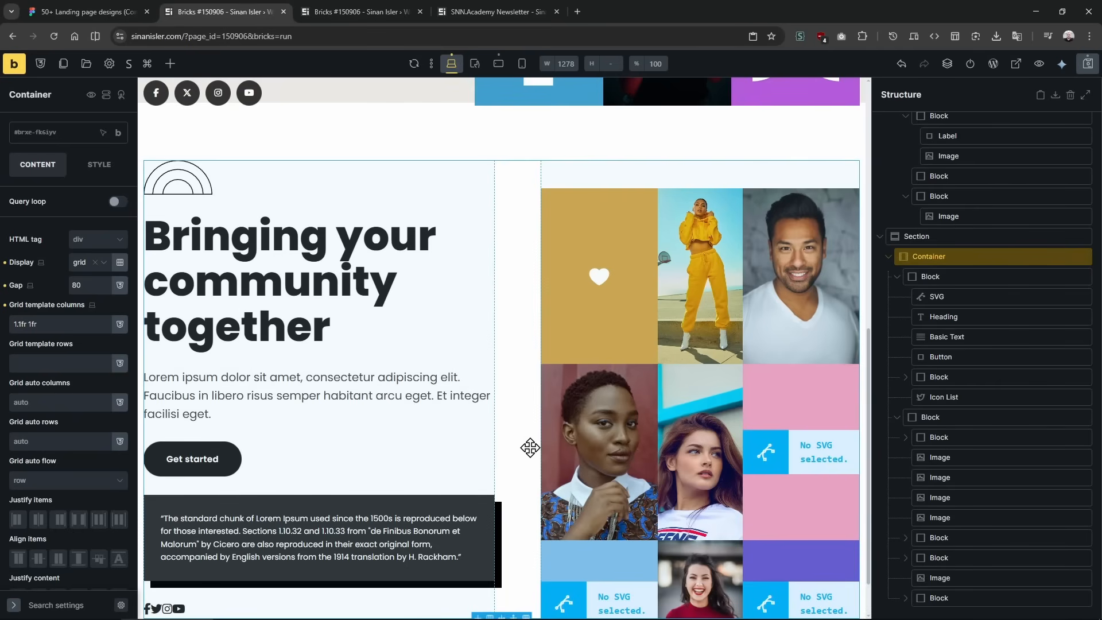
scroll(515, 405, down, 1)
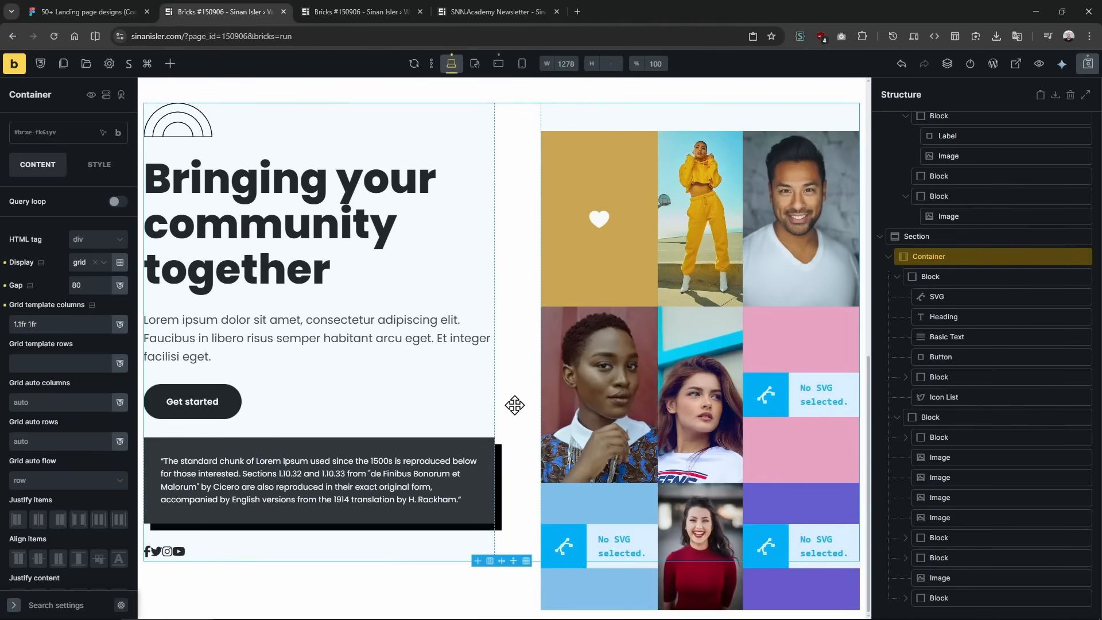
scroll(516, 401, up, 3)
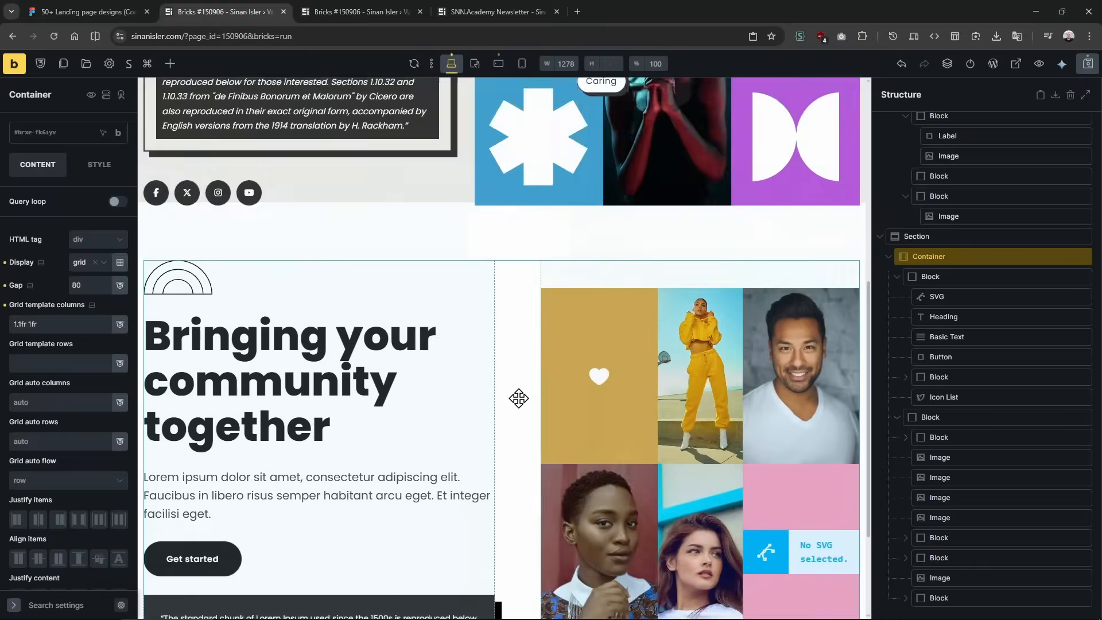
scroll(518, 398, down, 3)
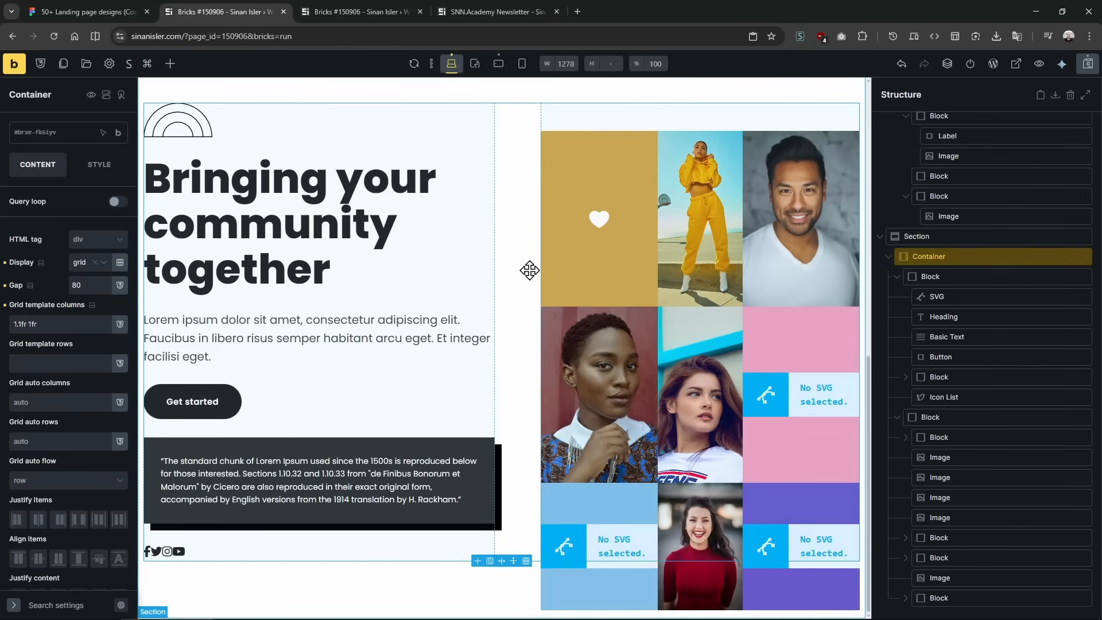
click(498, 12)
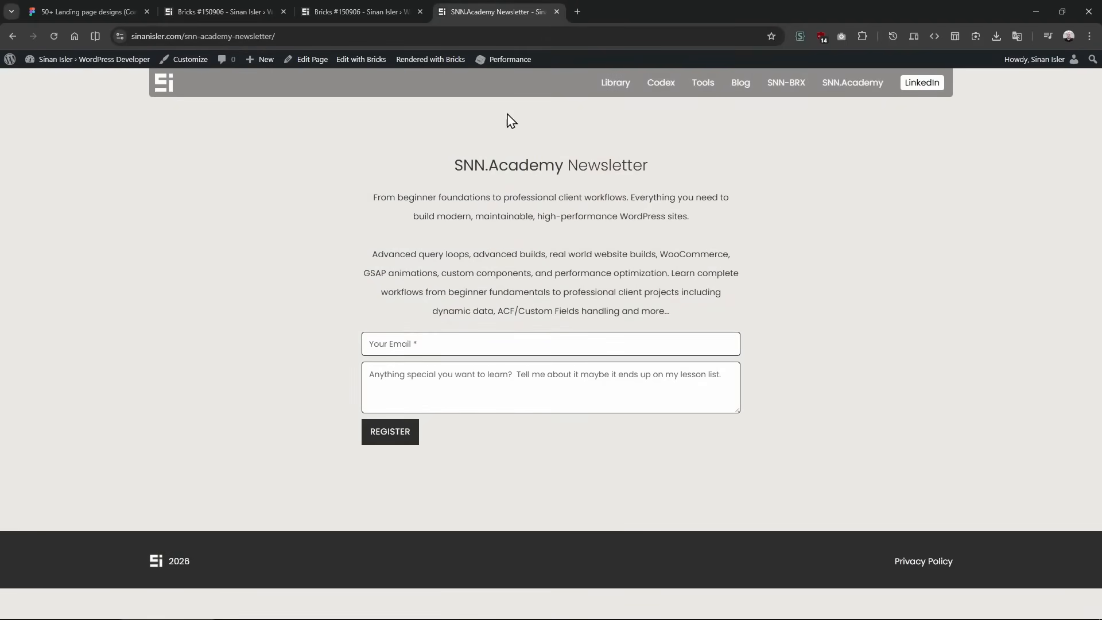